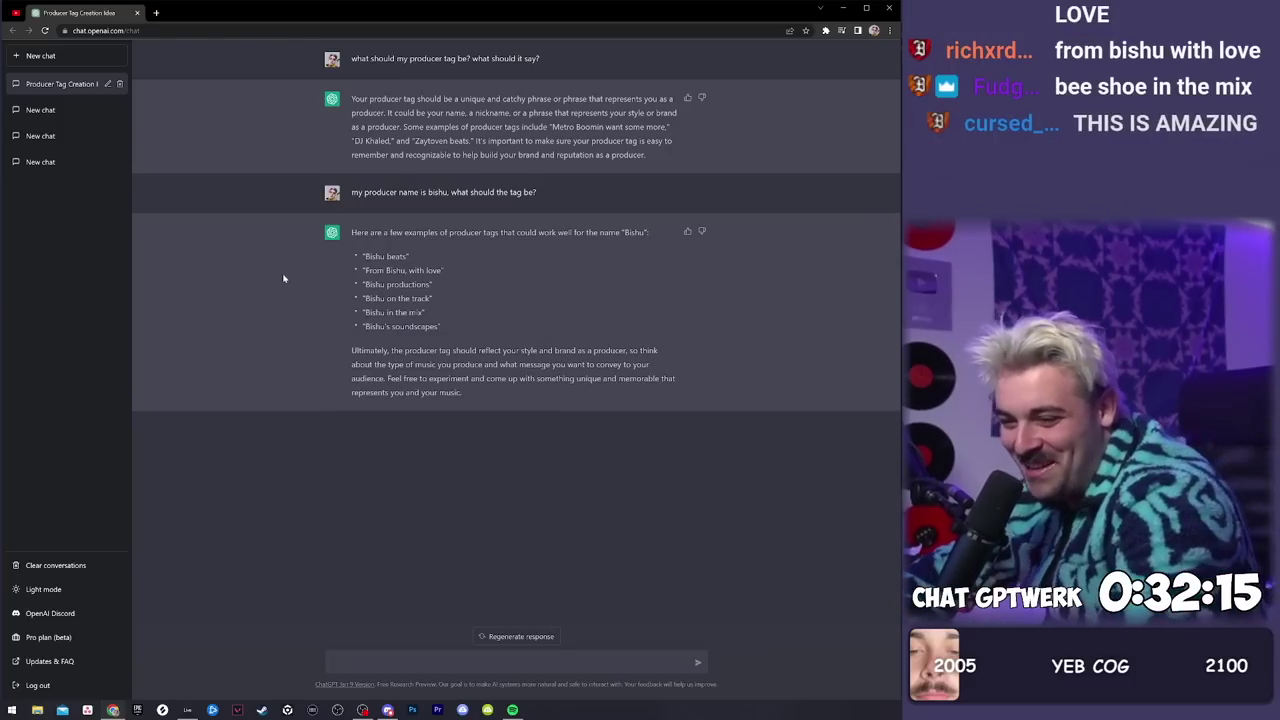
- Ask for some edgier producer tags for the name "Bishu", and have the chatbot pick one
{"action": "type", "text": "give me some e"}
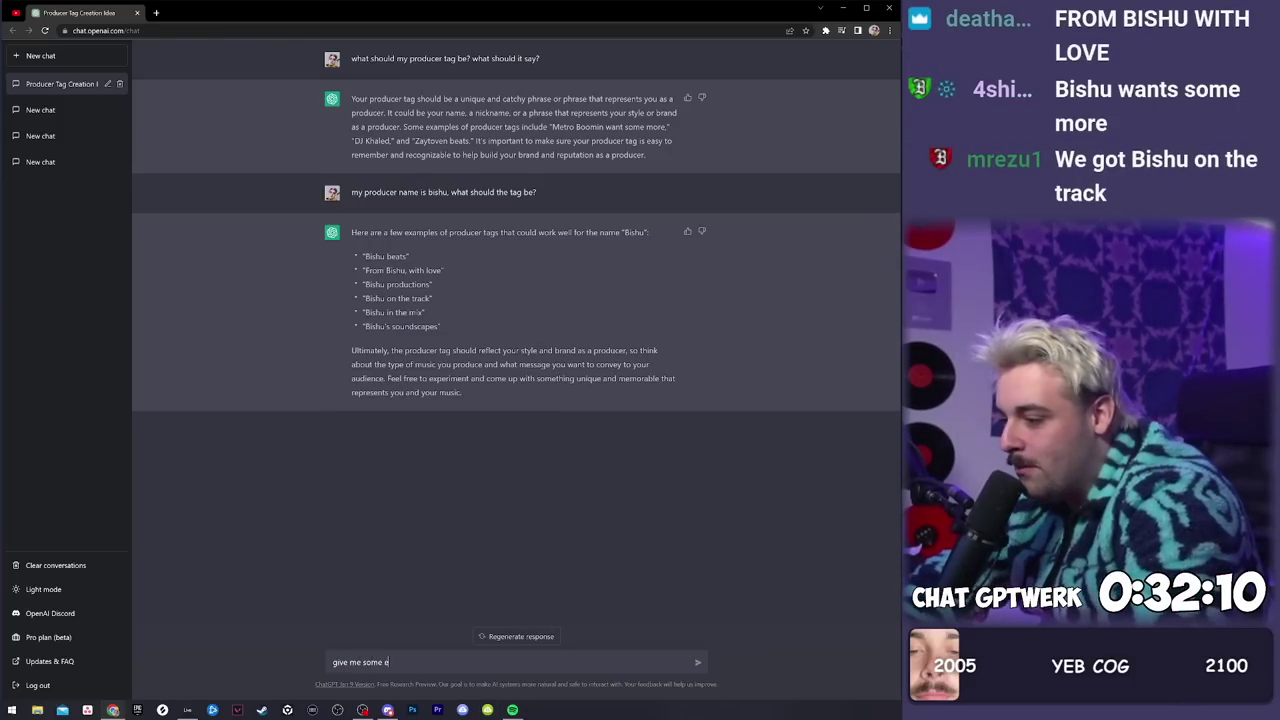
{"action": "type", "text": "dgier producer"}
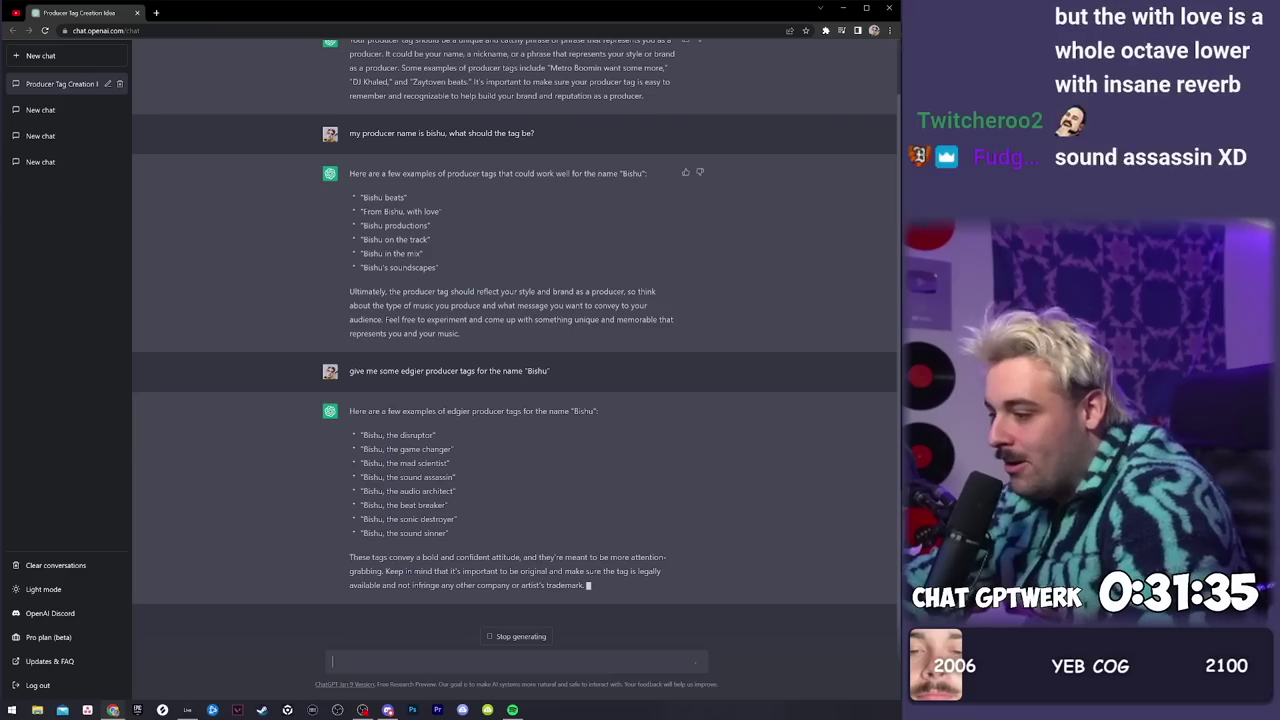
{"action": "type", "text": "pick one f"}
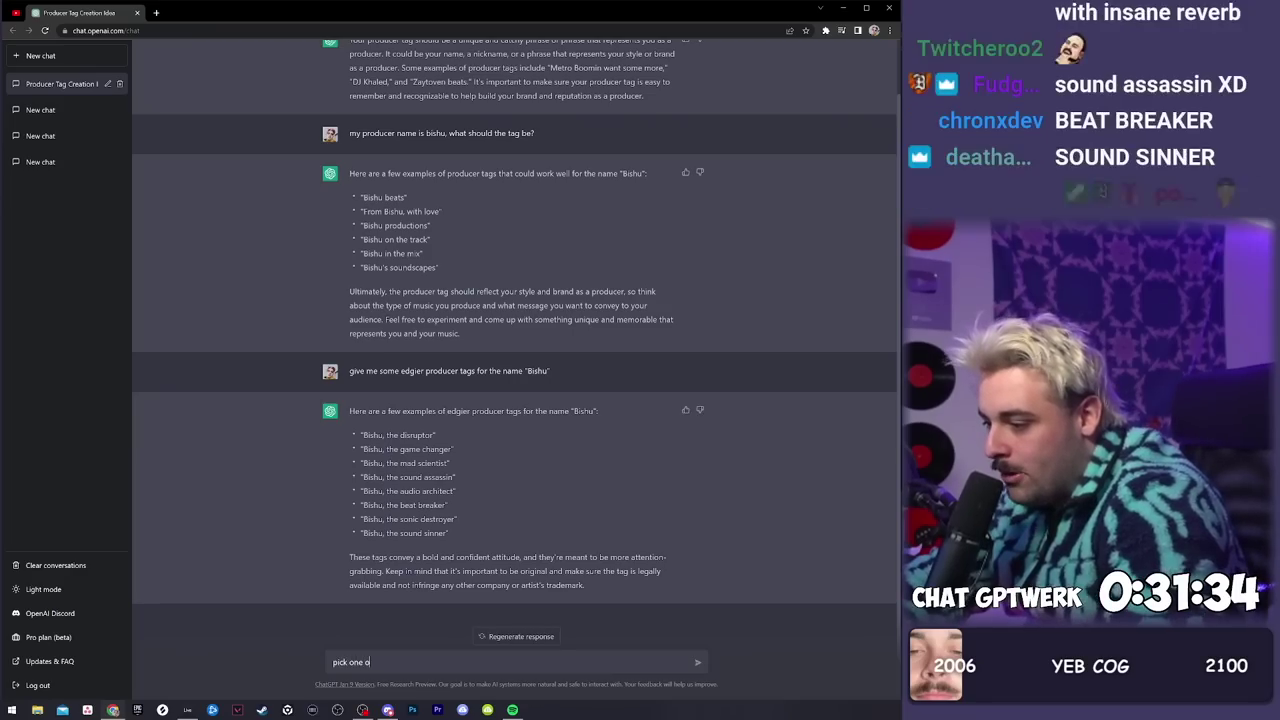
{"action": "type", "text": "or me"}
{"action": "key", "text": "Return"}
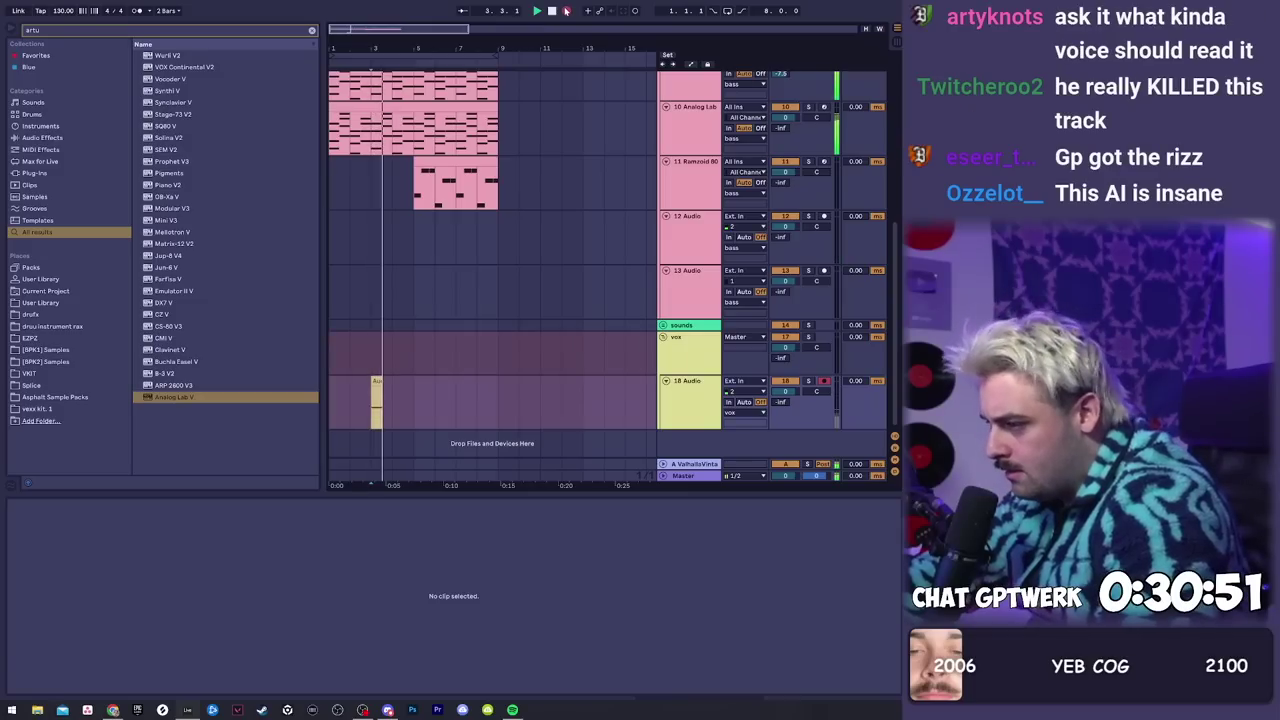
- Switch to Ableton Live, finish recording the vocal tag, play it back and trim the clip to the spoken part
{"action": "key", "text": "XF86AudioLowerVolume"}
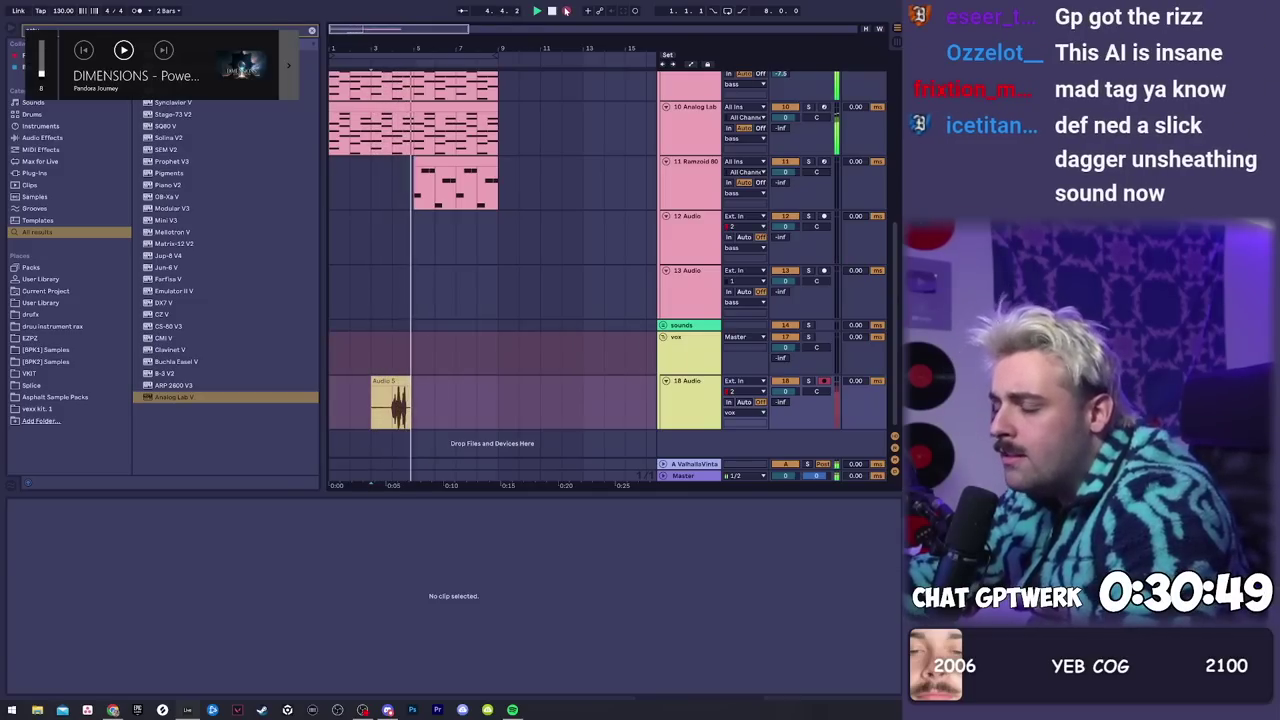
{"action": "key", "text": "space"}
{"action": "key", "text": "space"}
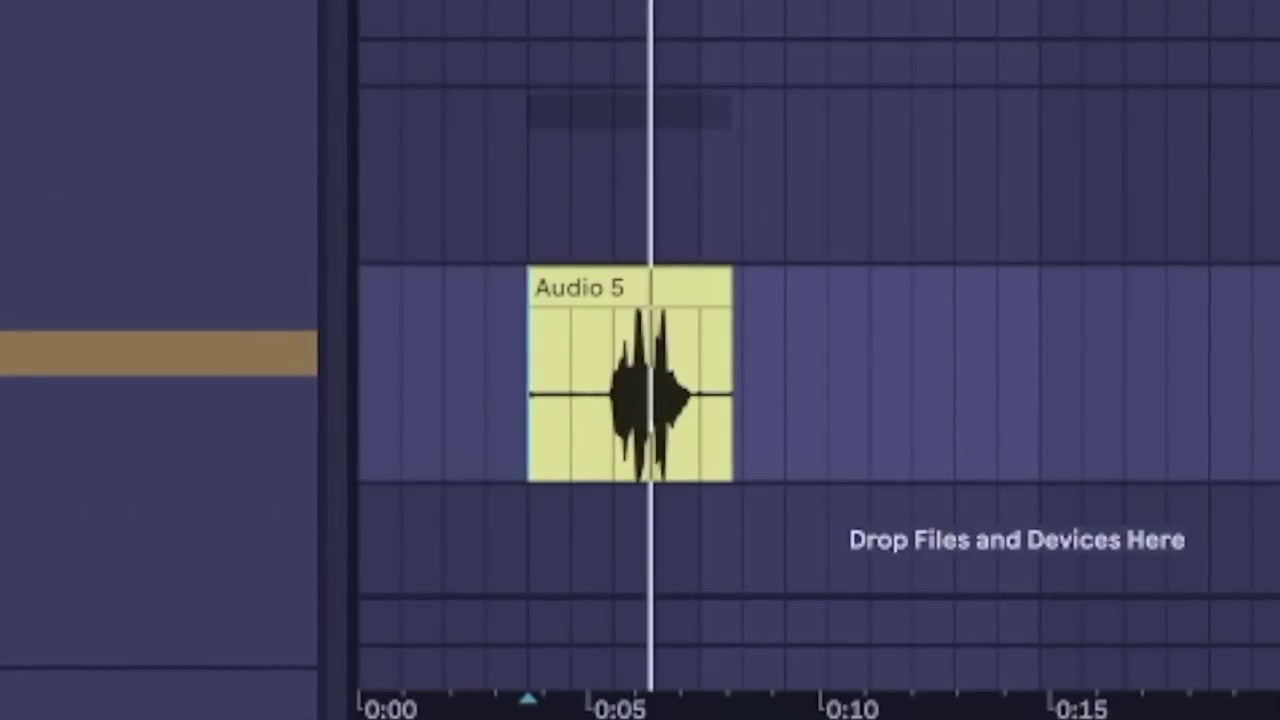
{"action": "left_click", "coordinate": [616, 392]}
{"action": "mouse_move", "coordinate": [622, 400]}
{"action": "left_mouse_down"}
{"action": "mouse_move", "coordinate": [751, 437]}
{"action": "mouse_move", "coordinate": [743, 371]}
{"action": "left_mouse_up"}
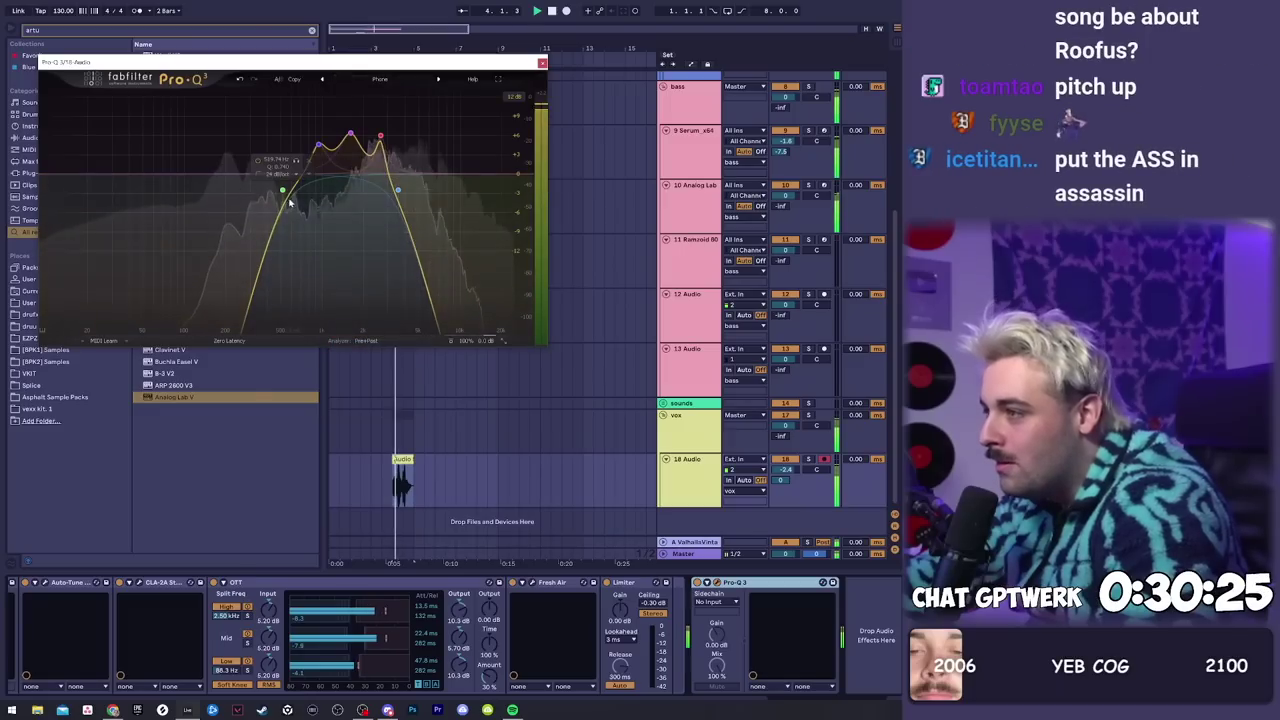
- Lower the low-cut frequency slightly in the vocal tag's Pro-Q 3 equalizer and close the plug-in window
{"action": "left_click_drag", "start_coordinate": [283, 190], "coordinate": [275, 195]}
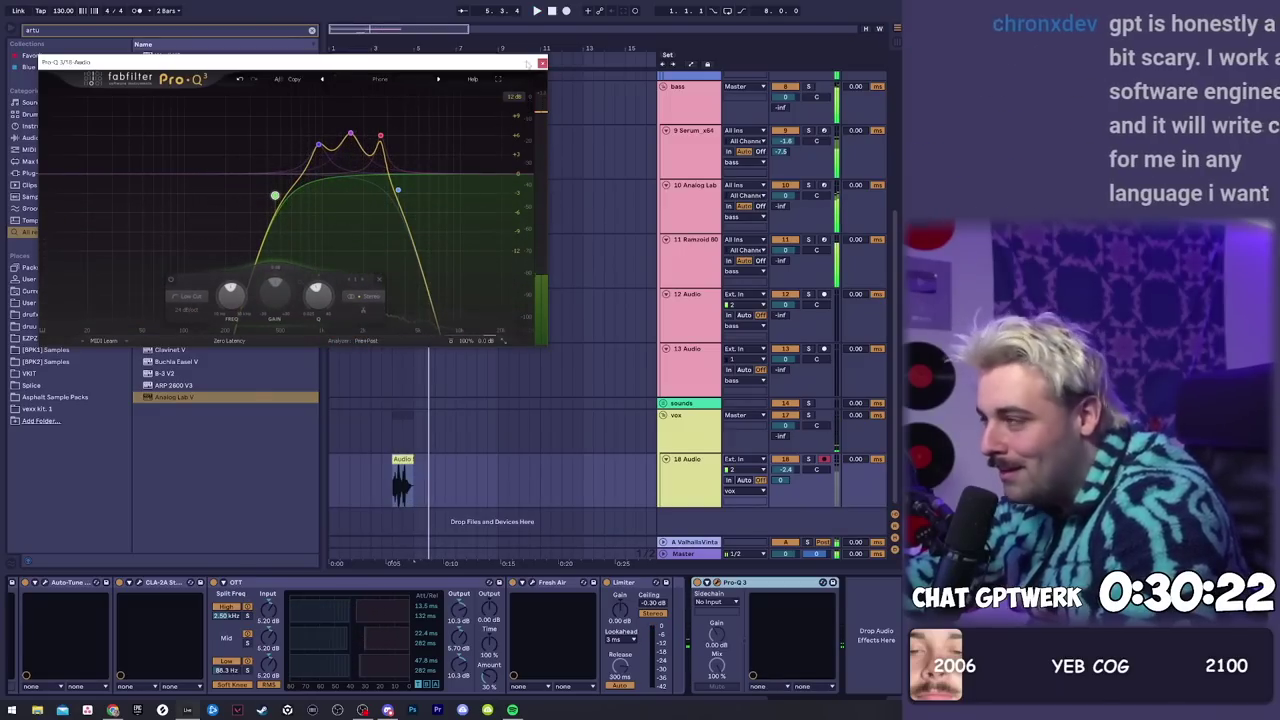
{"action": "left_click", "coordinate": [542, 62]}
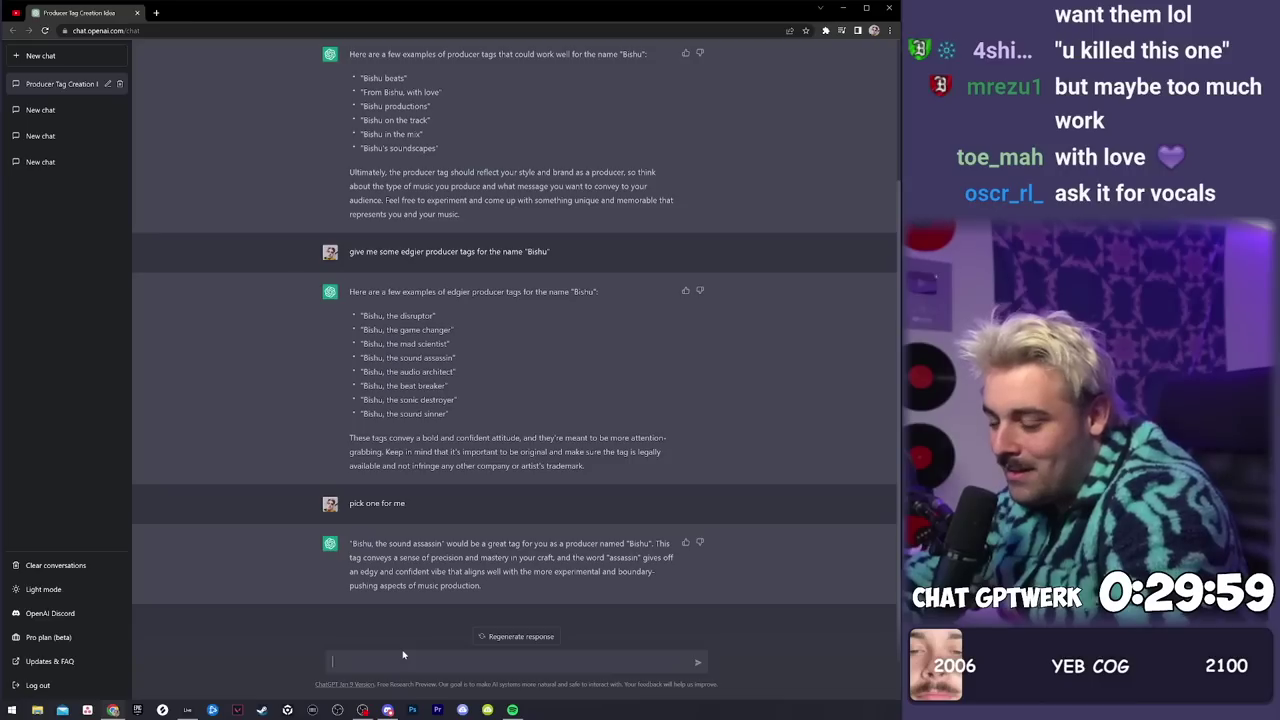
- Switch to ChatGPT and request "give me some lyrics for an edgy twerk beat under the edm genre"
{"action": "type", "text": "give "}
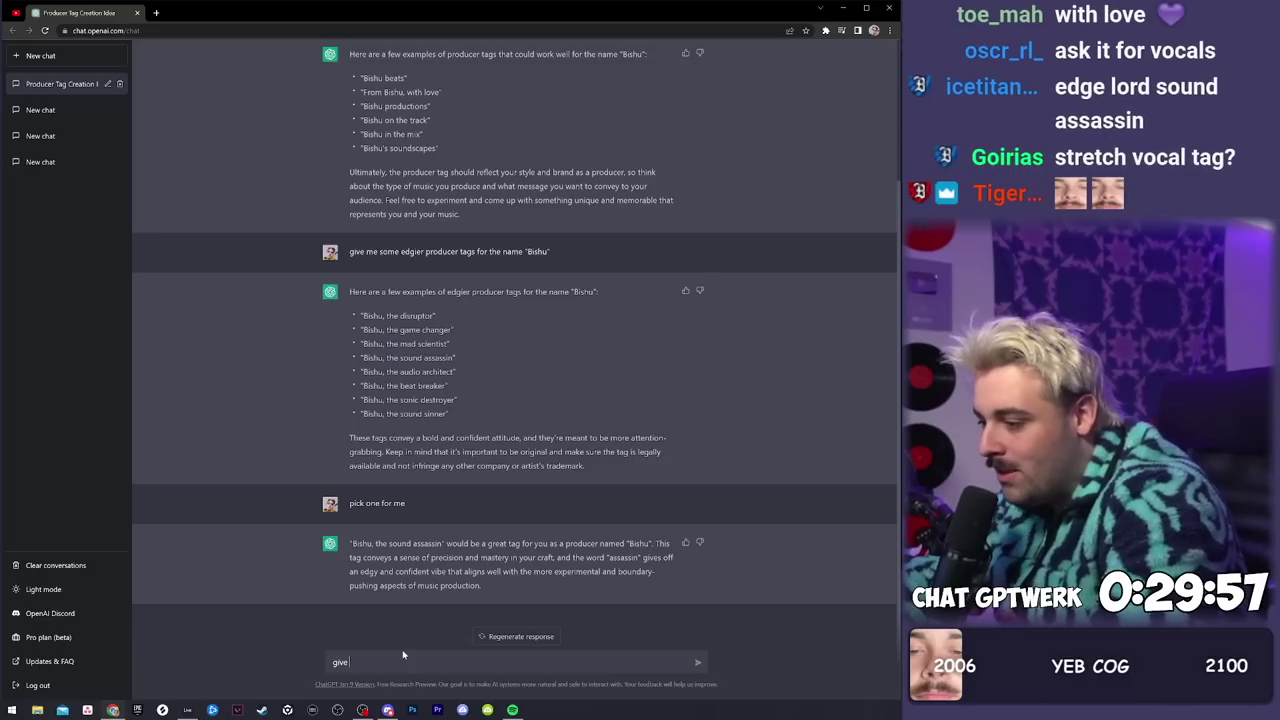
{"action": "type", "text": "me some lyrics for"}
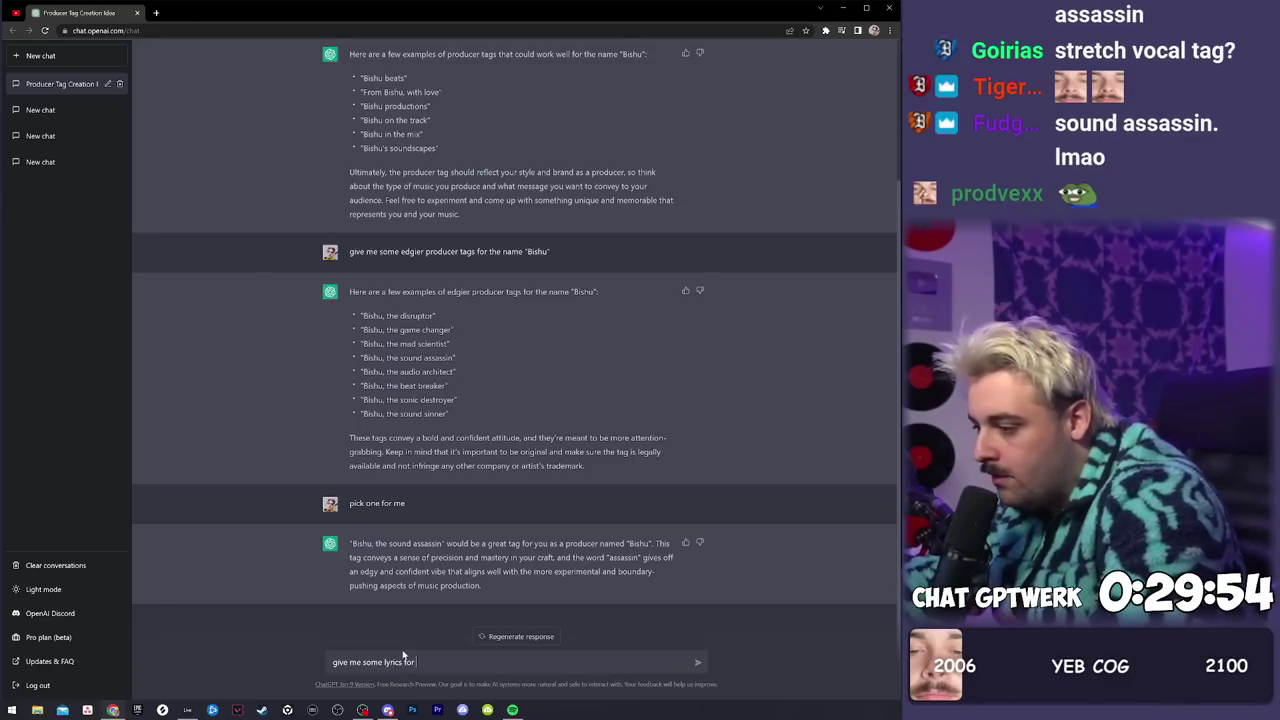
{"action": "type", "text": " an edgy twerk beat"}
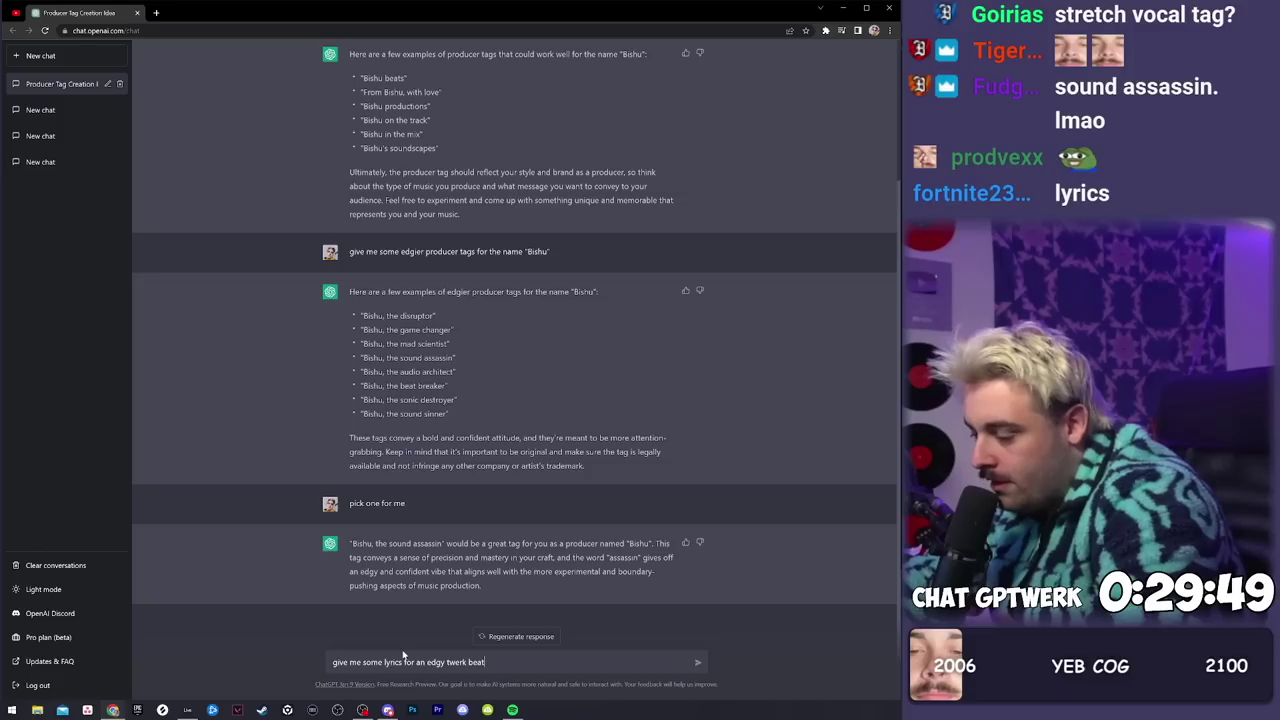
{"action": "type", "text": " under"}
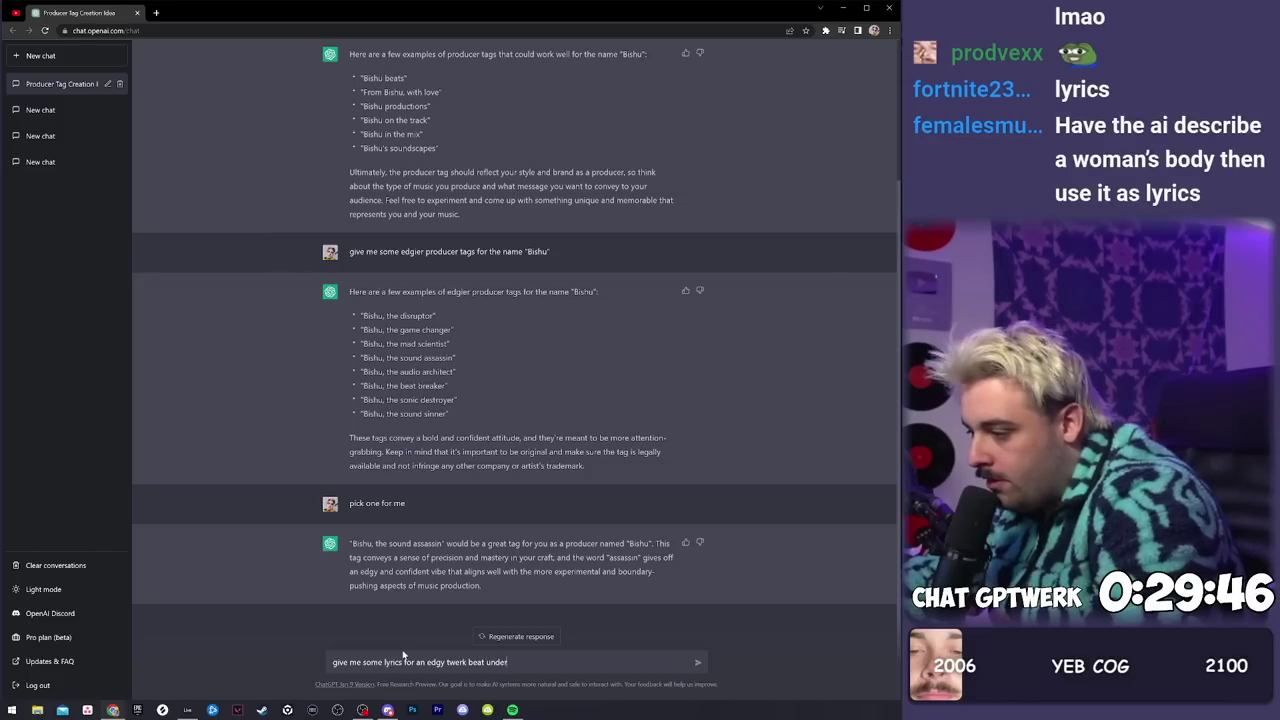
{"action": "type", "text": " the edm genre"}
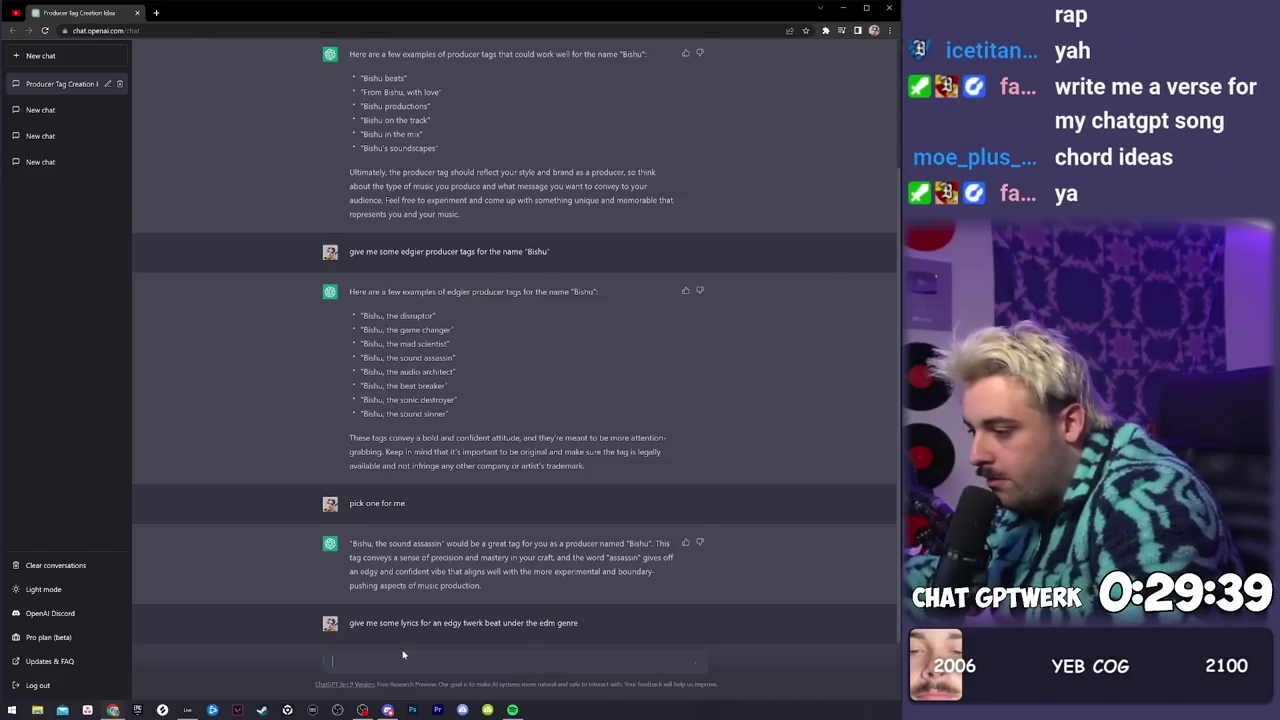
{"action": "key", "text": "Return"}
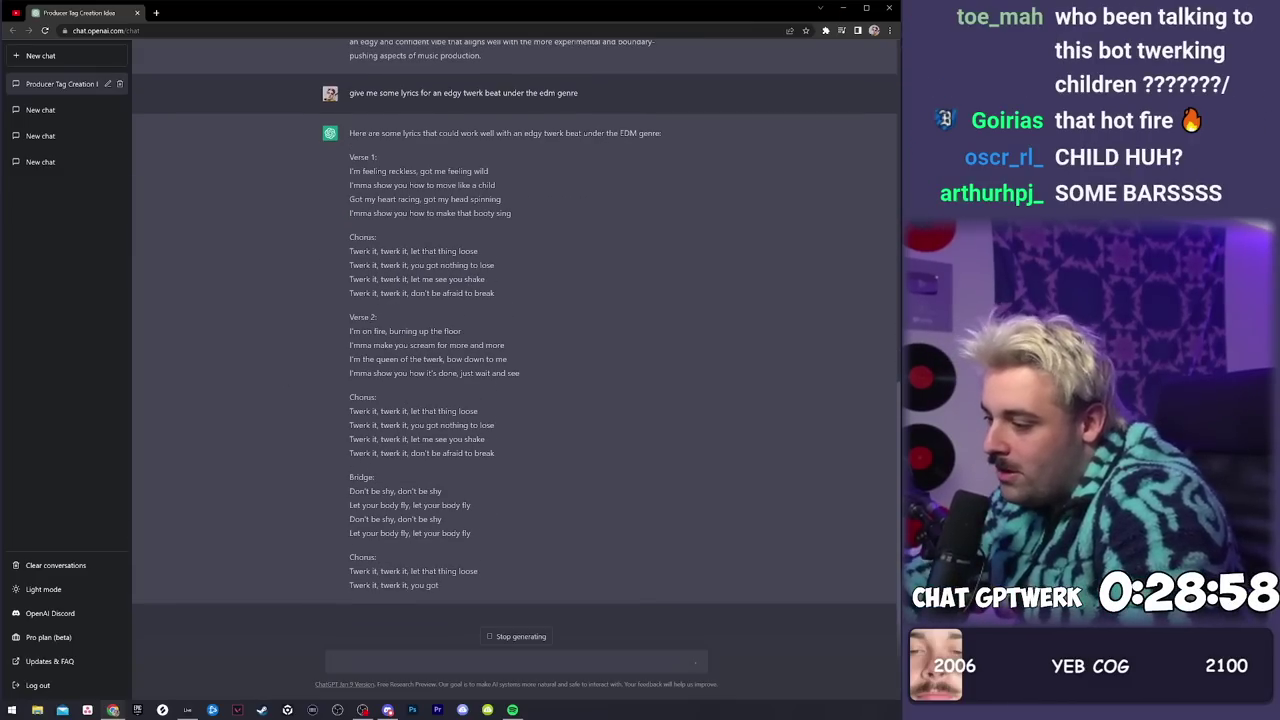
- Ask the chatbot "can you give me less cringe lyrics?"
{"action": "type", "text": "ca"}
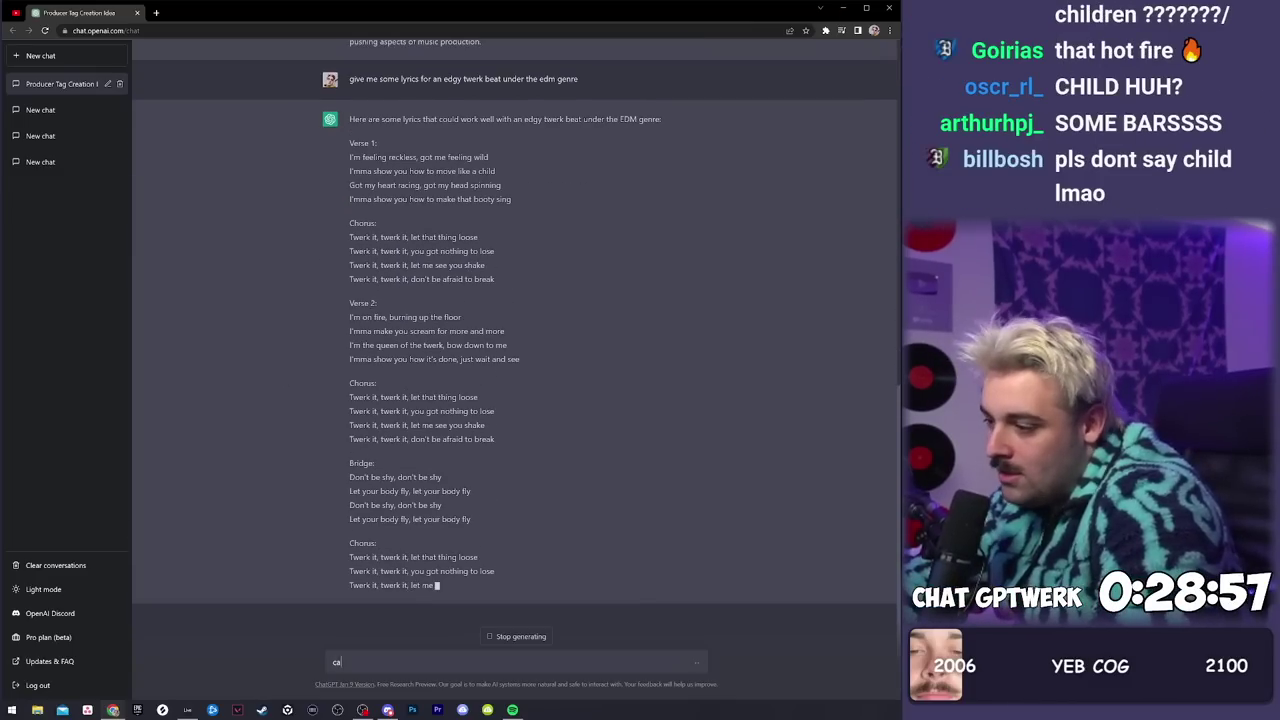
{"action": "type", "text": "n you give me less cringe l"}
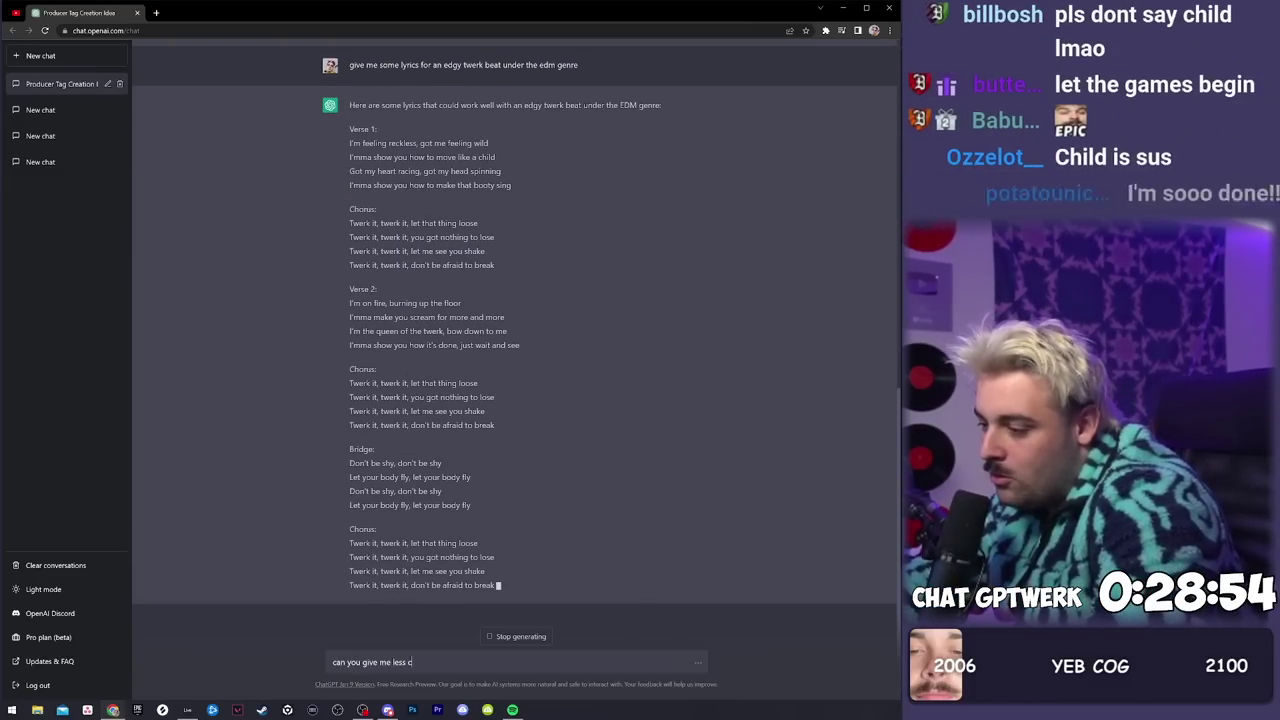
{"action": "type", "text": "yrics"}
{"action": "type", "text": "?"}
{"action": "key", "text": "Return"}
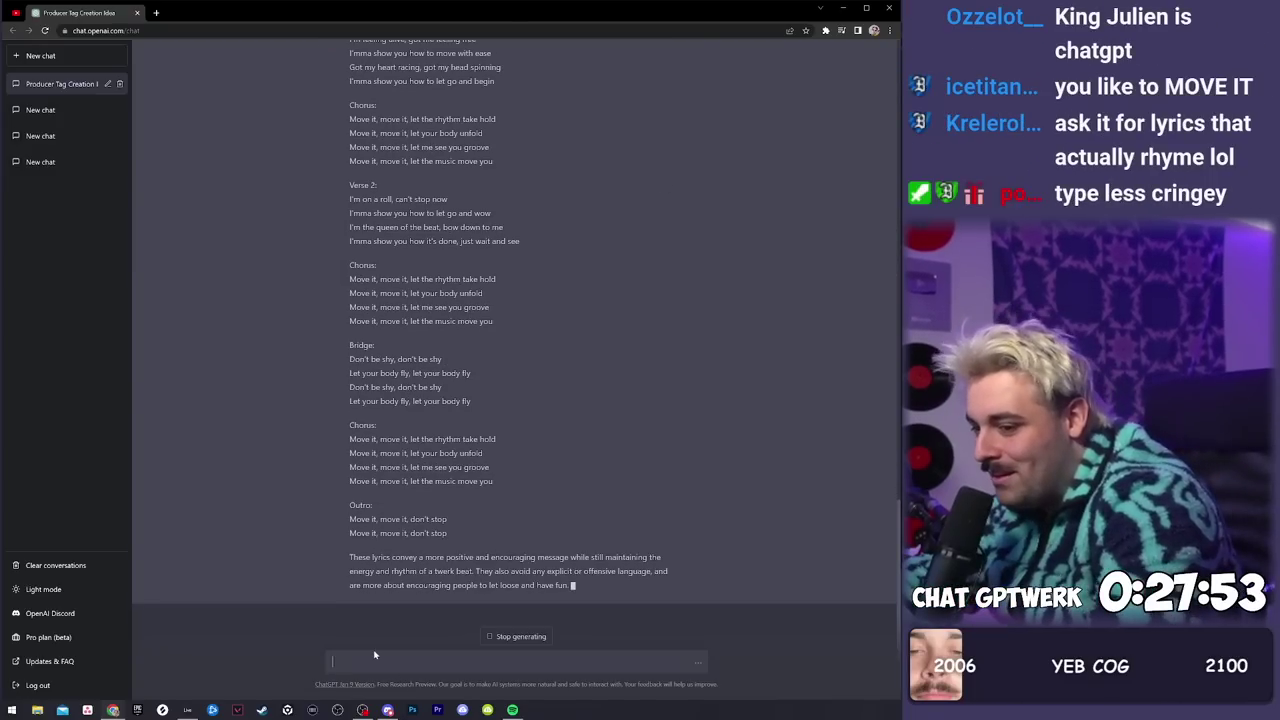
- Send the request "give me more energy in the lyrics, please dont be cringe" and read the new lyrics from the start
{"action": "type", "text": "giv"}
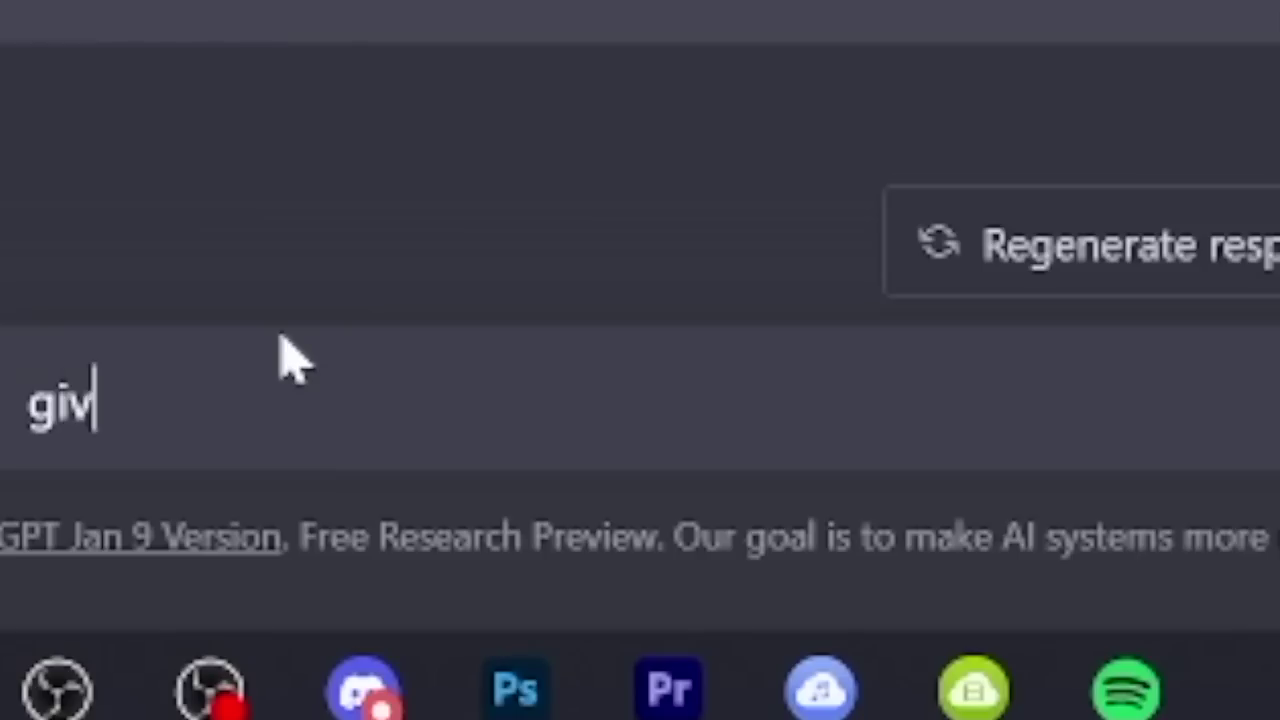
{"action": "type", "text": "e me more energy in the lyrics"}
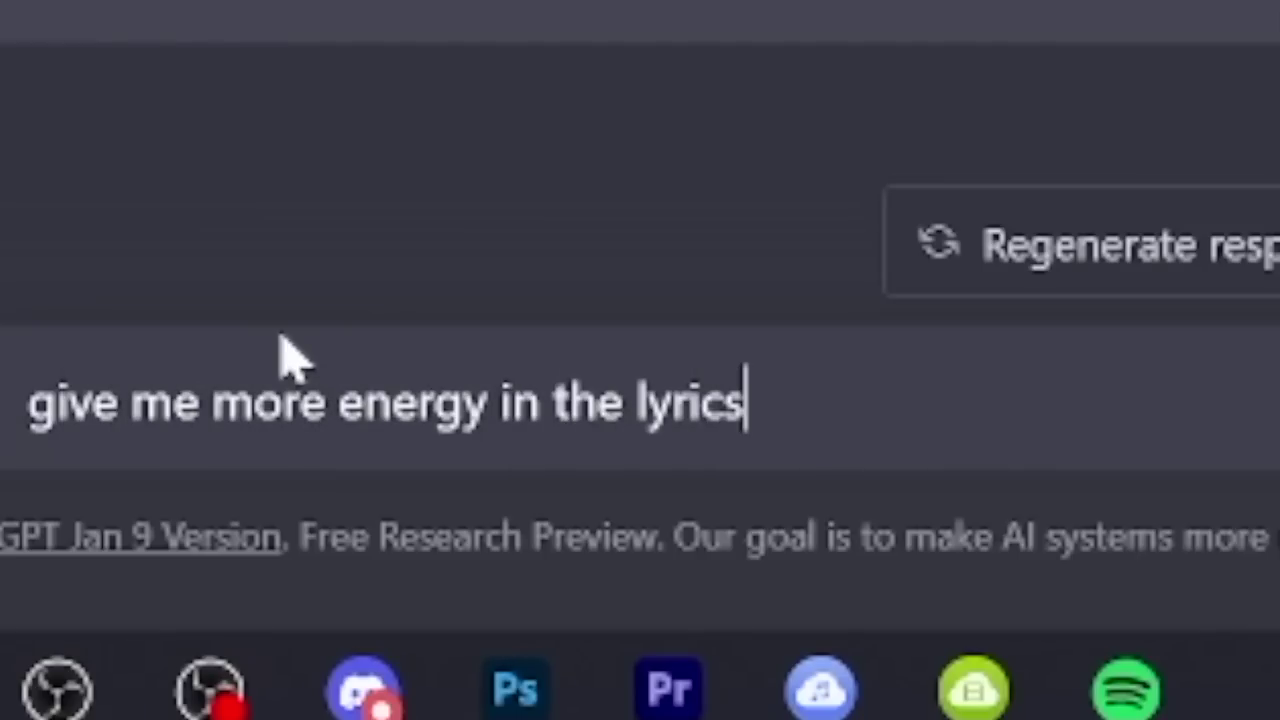
{"action": "type", "text": ", please dont be cringe"}
{"action": "key", "text": "Return"}
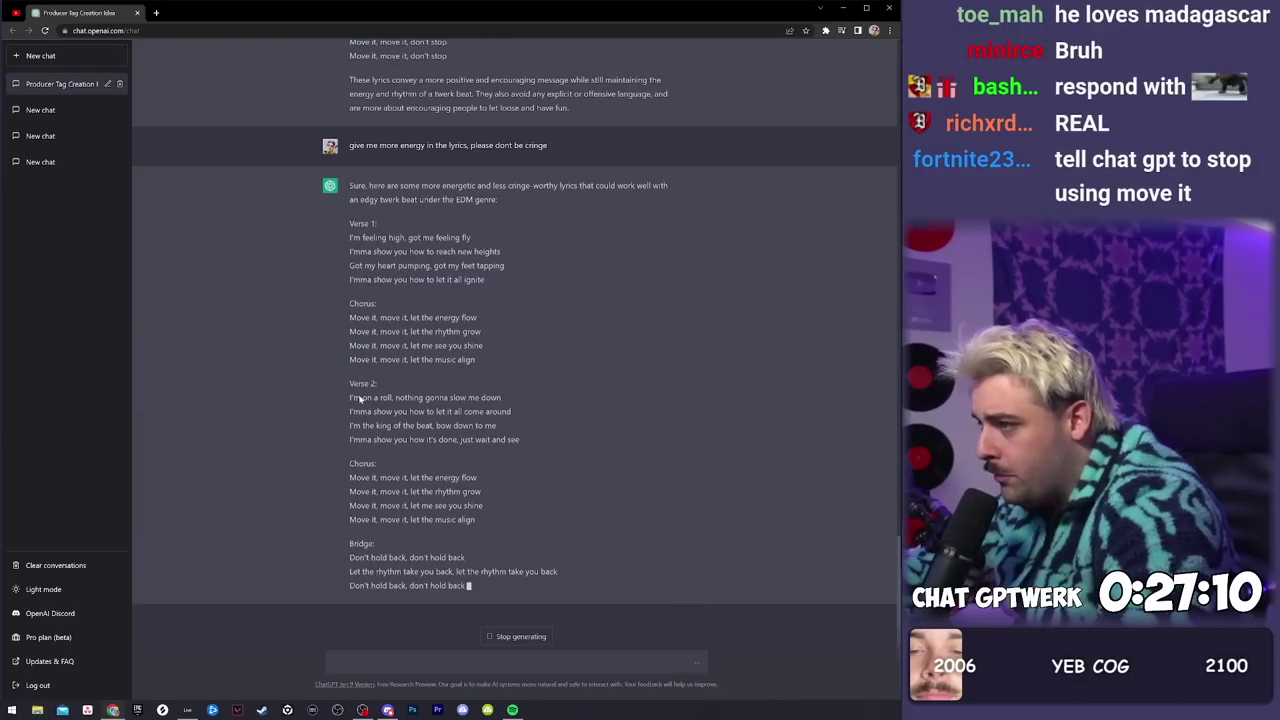
{"action": "scroll", "coordinate": [360, 398], "scroll_direction": "up", "scroll_amount": 5}
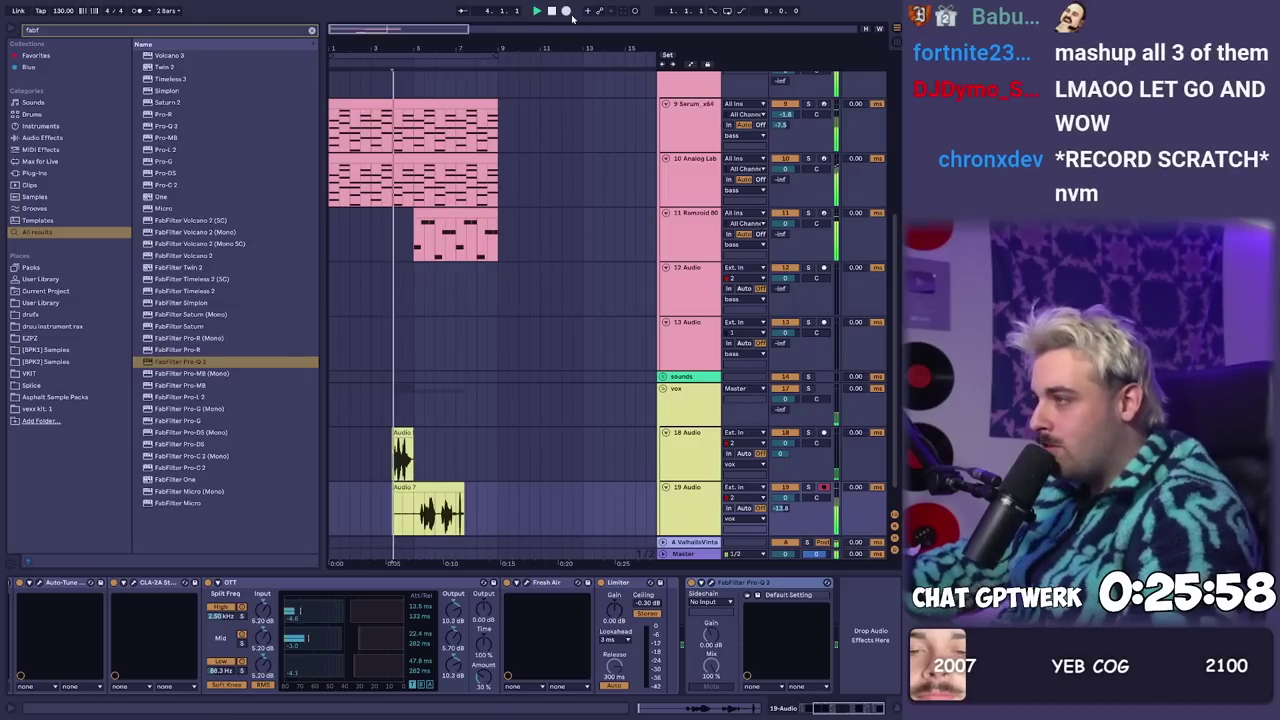
- Record the first verse vocal on the 19 Audio track with the lyrics in view, and cut off the take's end at bar 9
{"action": "key", "text": "alt+Tab"}
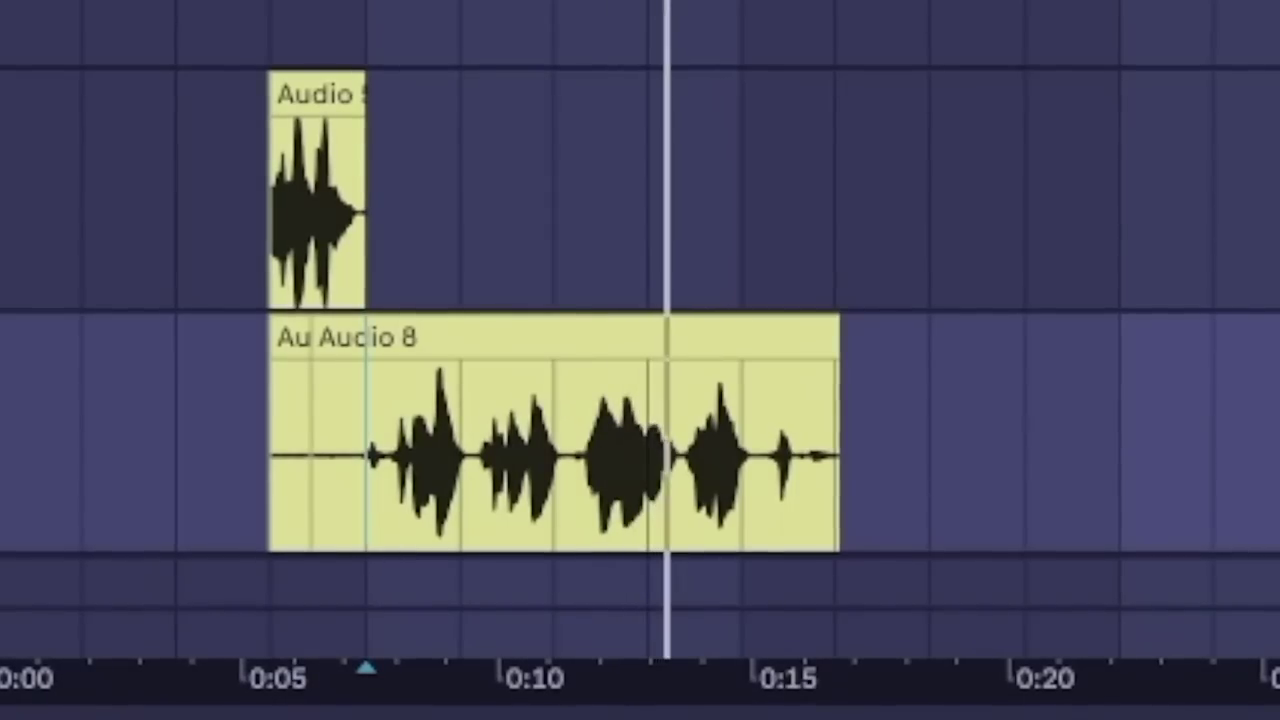
{"action": "left_click_drag", "start_coordinate": [735, 497], "coordinate": [1022, 490]}
{"action": "key", "text": "Delete"}
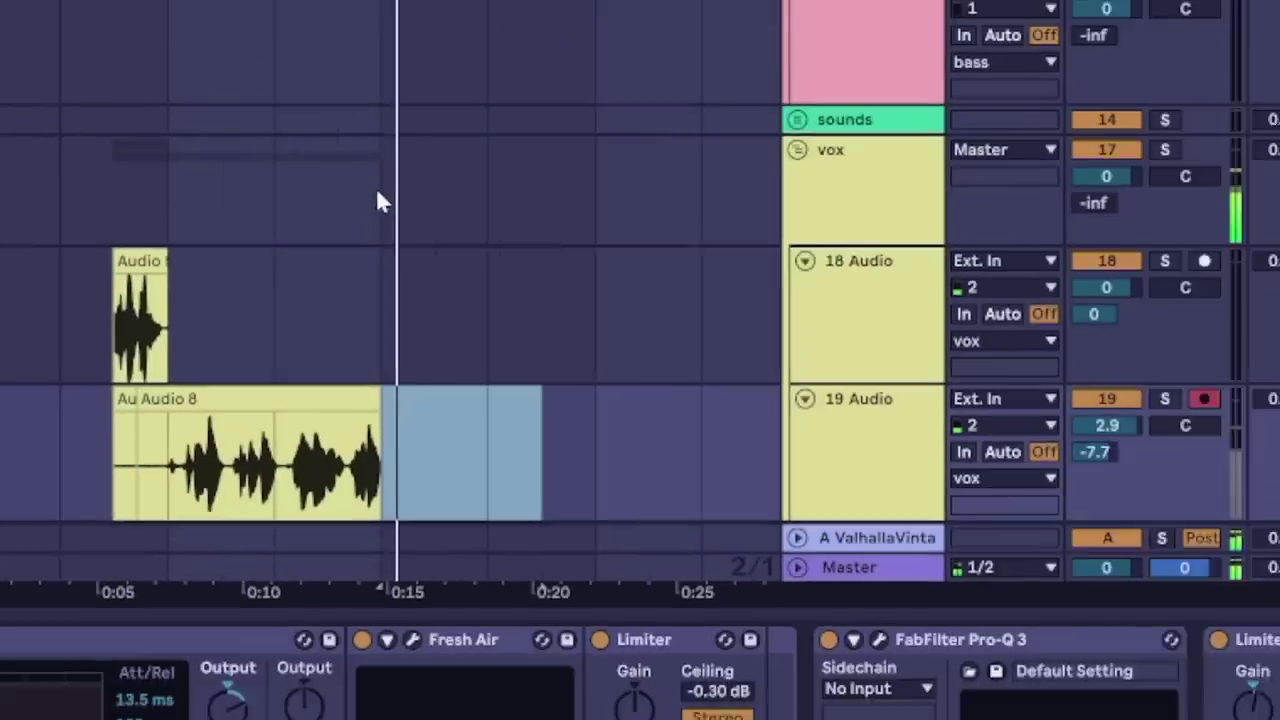
- Extend the backing tracks to bar 13 by duplicating bars 5 to 9, leaving the vocal clips unduplicated
{"action": "left_click_drag", "start_coordinate": [378, 194], "coordinate": [146, 190]}
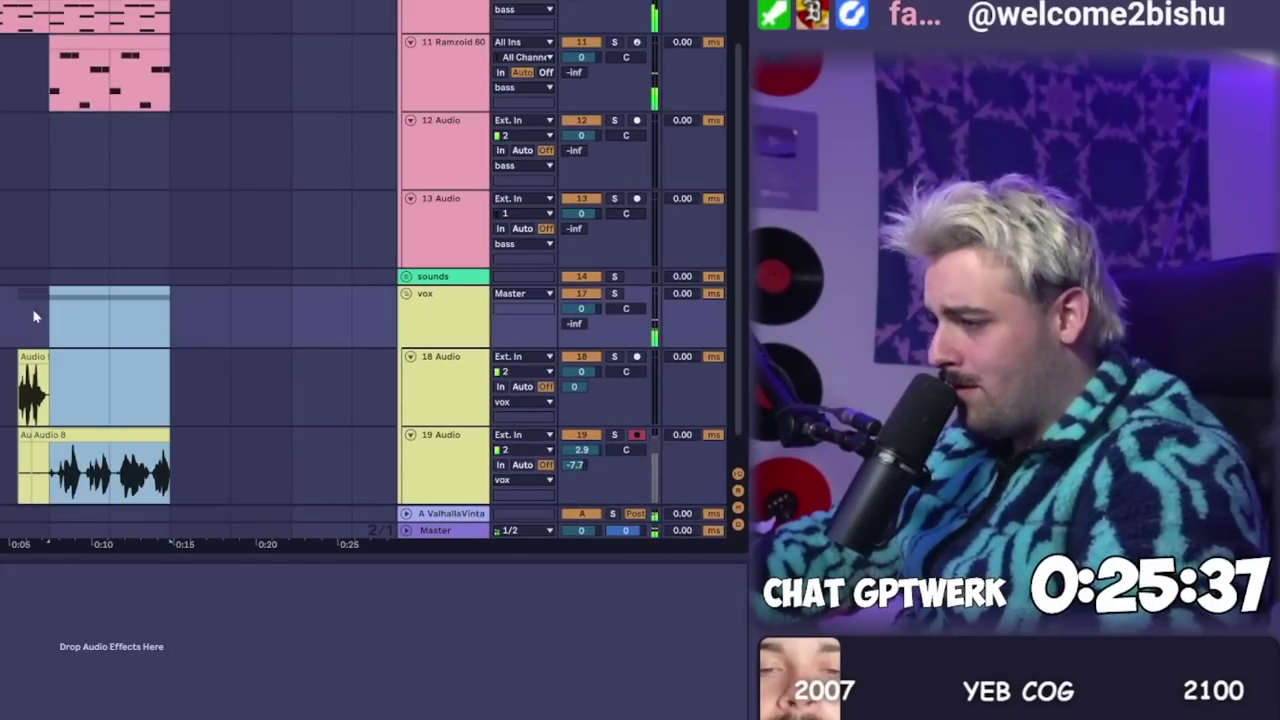
{"action": "key", "text": "ctrl+d"}
{"action": "key", "text": "ctrl+z"}
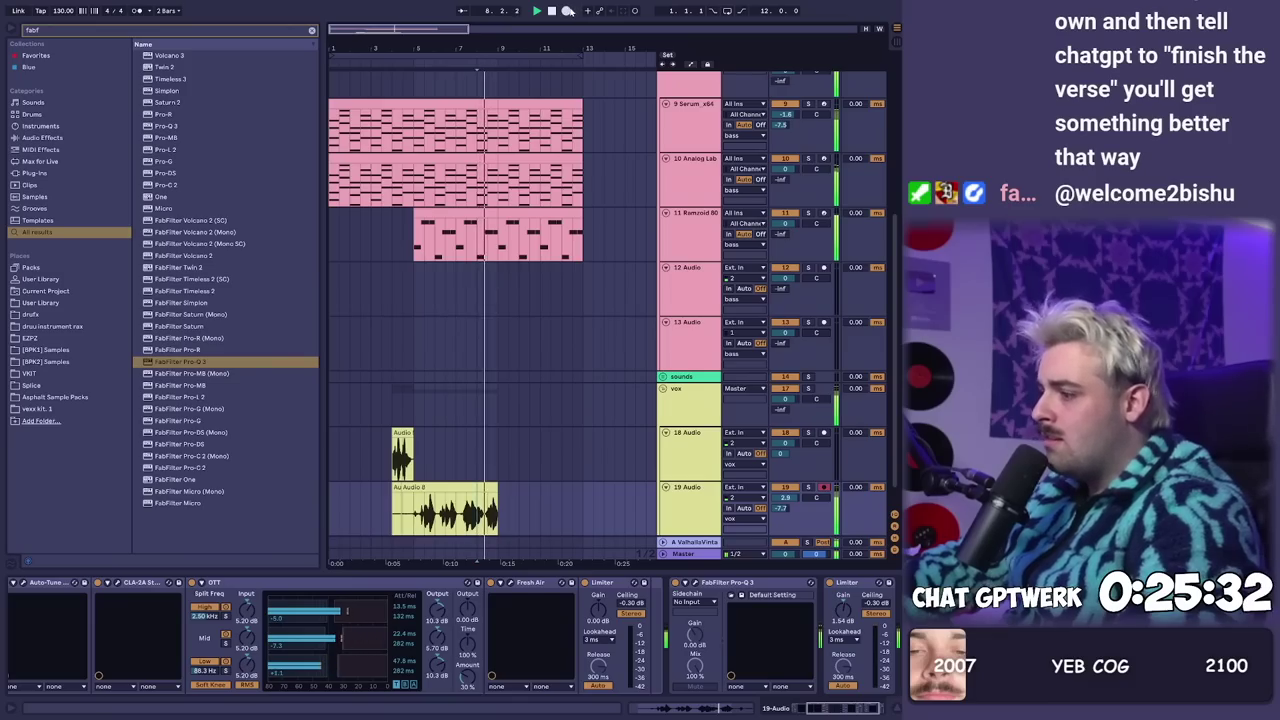
- Record another vocal take on the 19 Audio track with the lyrics in view, and adjust its start against the previous take
{"action": "left_click", "coordinate": [569, 11]}
{"action": "key", "text": "alt+Tab"}
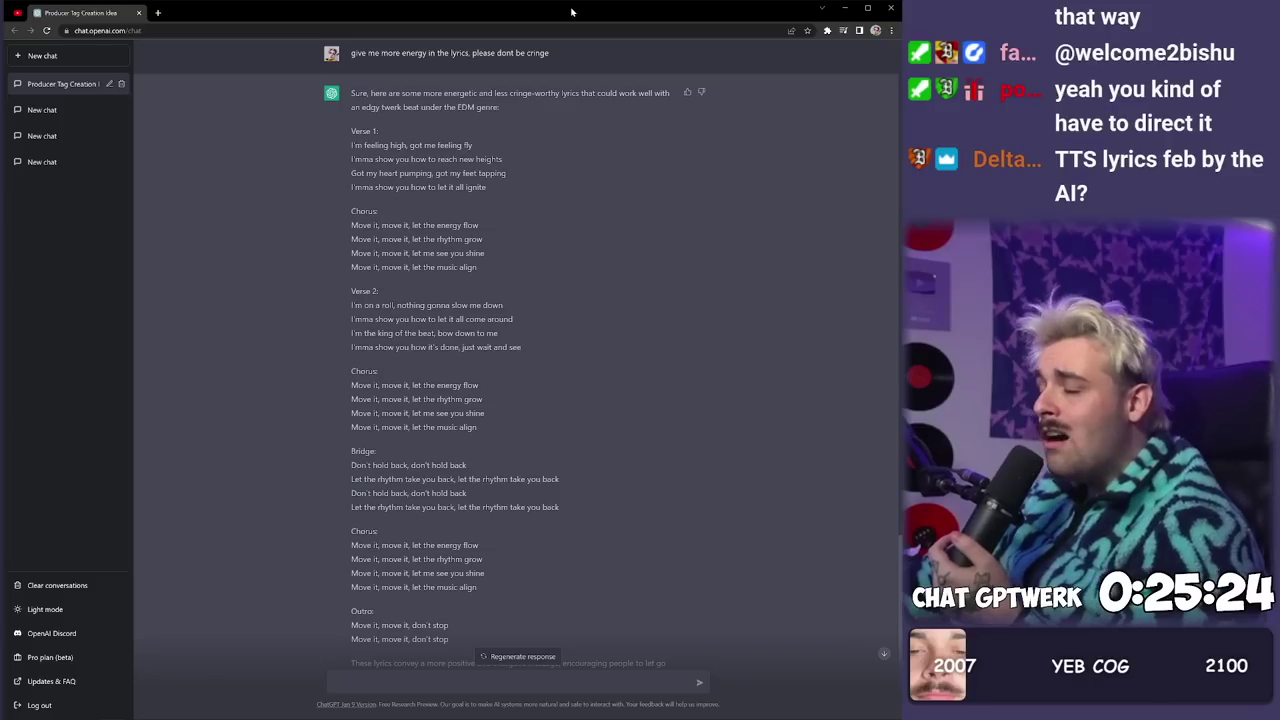
{"action": "key", "text": "alt+Tab"}
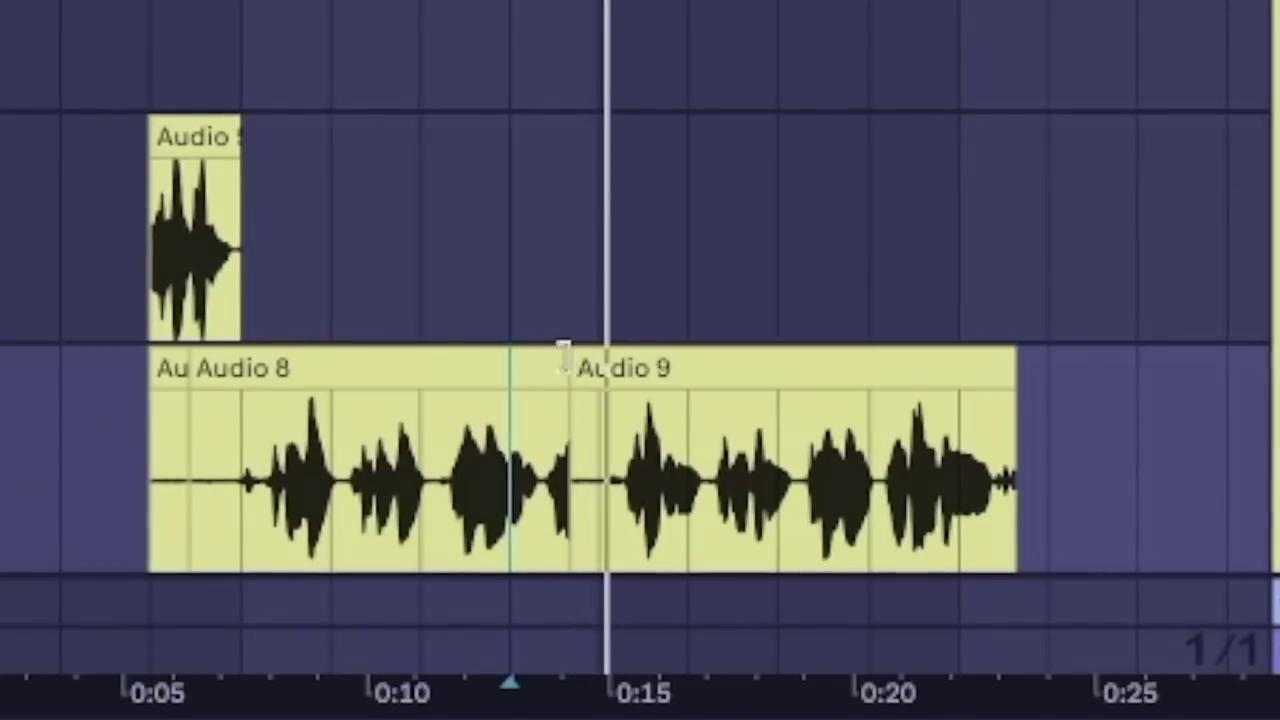
{"action": "left_click", "coordinate": [499, 490]}
{"action": "left_click_drag", "start_coordinate": [606, 378], "coordinate": [611, 380]}
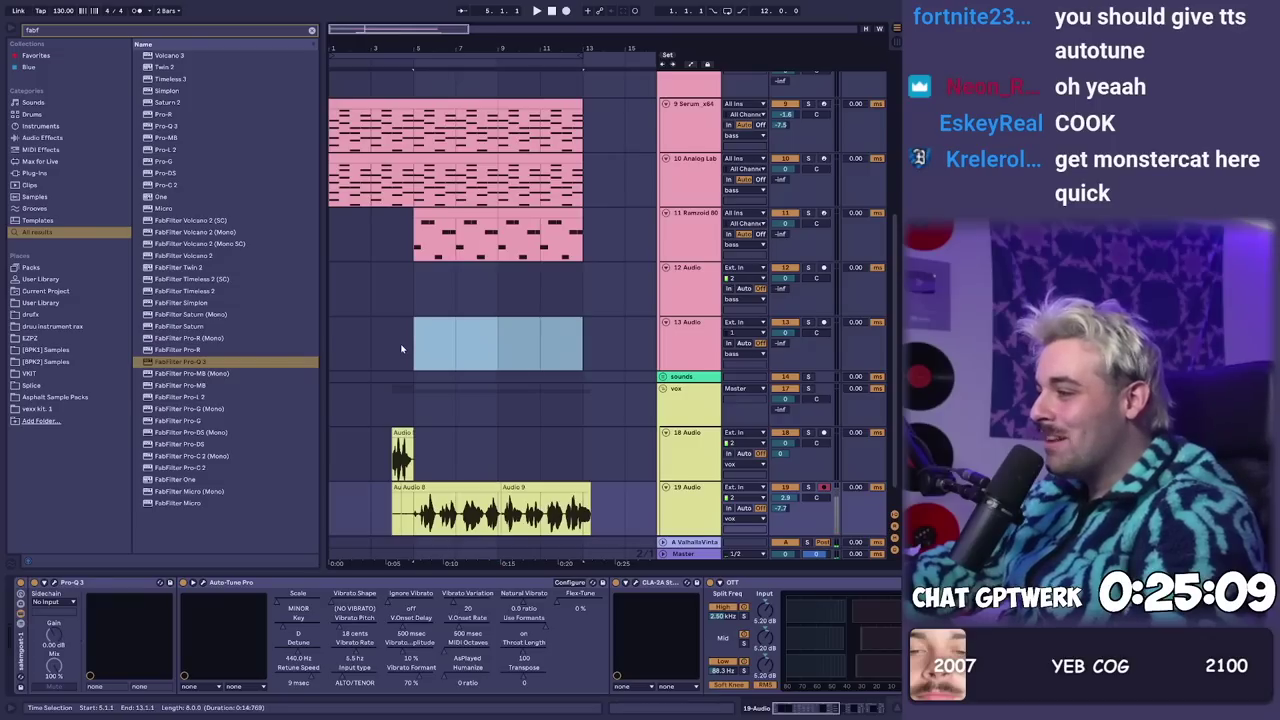
- Try to extend the drum and bass tracks to bar 21 by duplicating bars 5 to 13
{"action": "scroll", "coordinate": [402, 349], "scroll_direction": "up", "scroll_amount": 2}
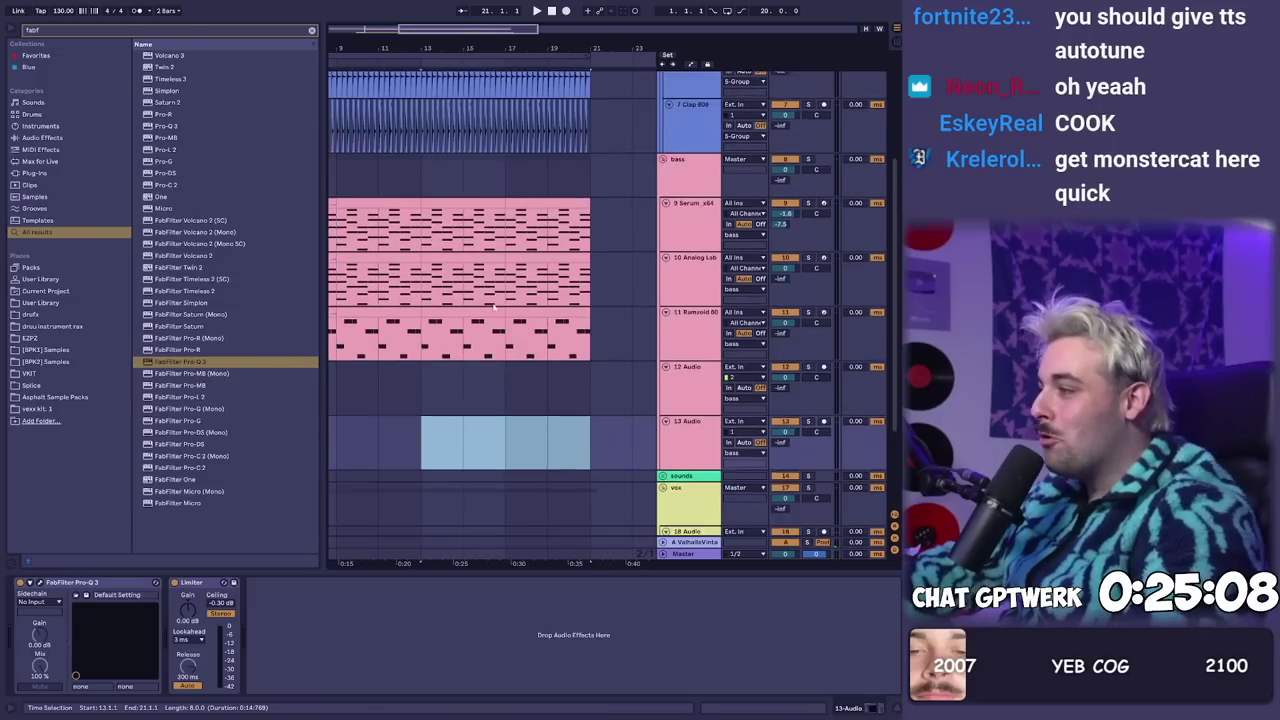
{"action": "left_click_drag", "start_coordinate": [414, 352], "coordinate": [626, 250]}
{"action": "key", "text": "ctrl+shift+d"}
{"action": "scroll", "coordinate": [545, 293], "scroll_direction": "up", "scroll_amount": 2}
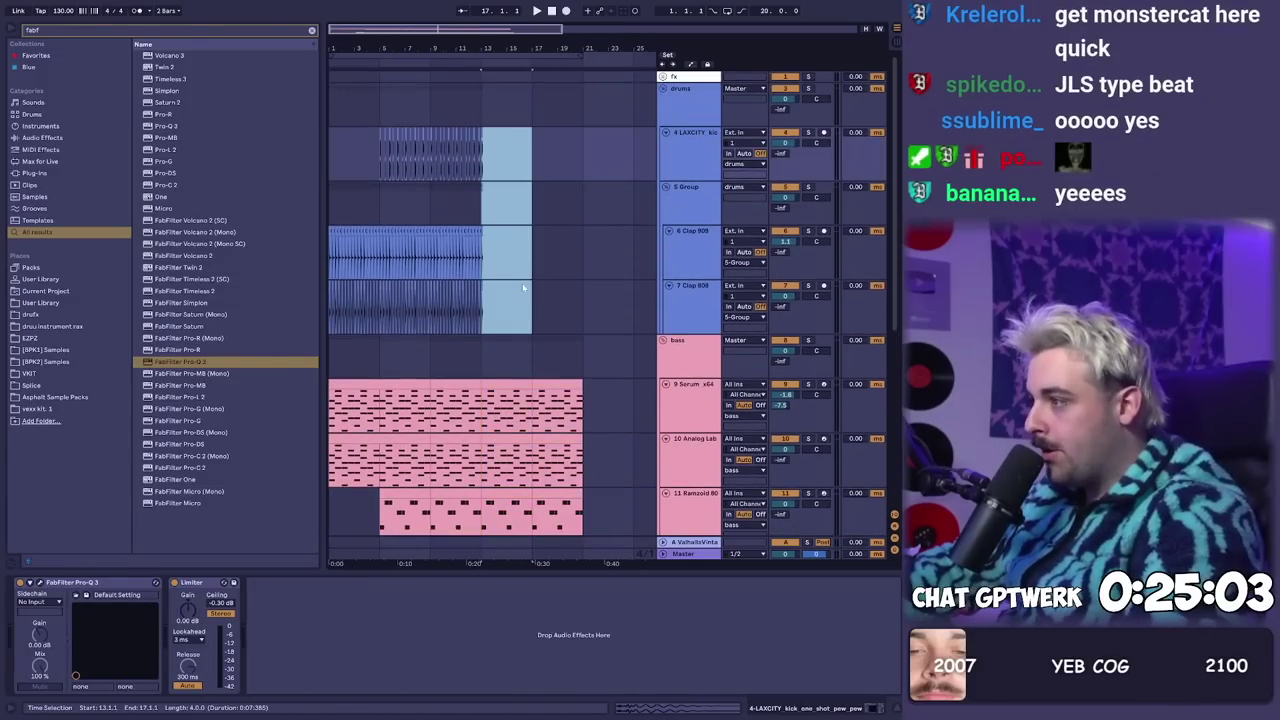
{"action": "scroll", "coordinate": [595, 400], "scroll_direction": "down", "scroll_amount": 3}
{"action": "left_click", "coordinate": [595, 425]}
{"action": "scroll", "coordinate": [595, 425], "scroll_direction": "down", "scroll_amount": 3}
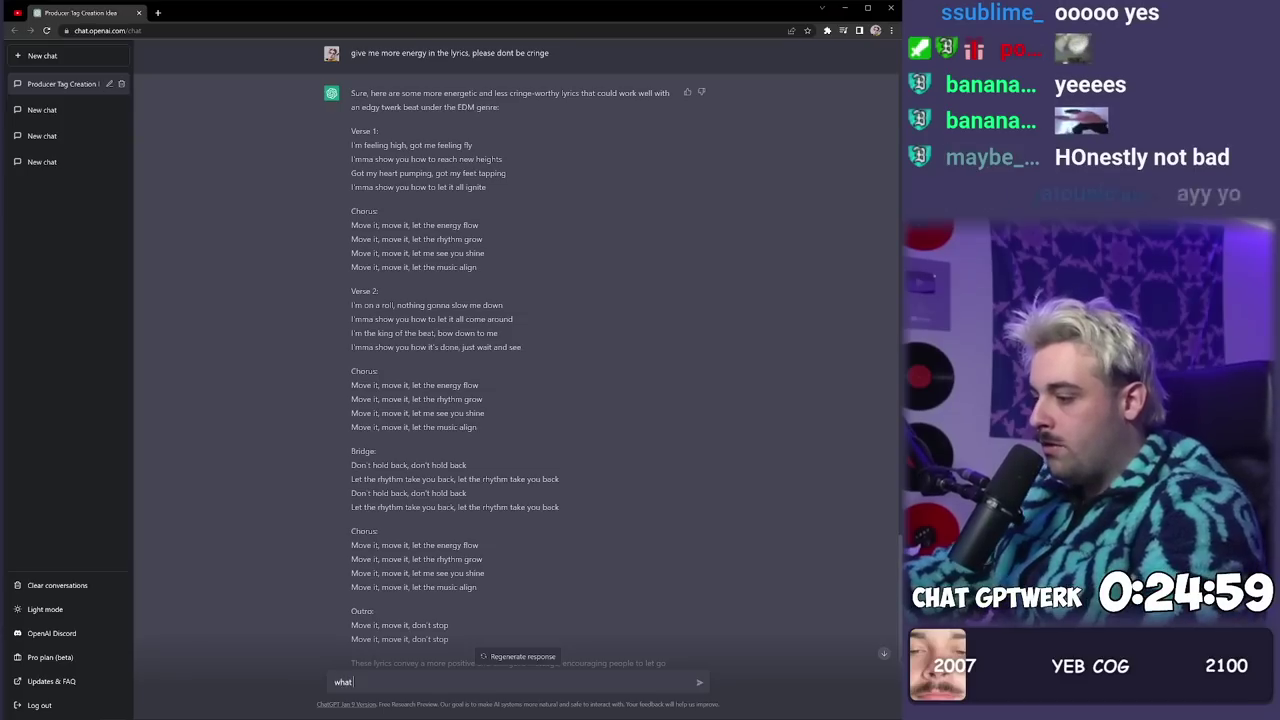
- Switch to ChatGPT and ask "what kind of instruments would be good for the chorus of this song?"
{"action": "type", "text": "kind of instruments would be good for a"}
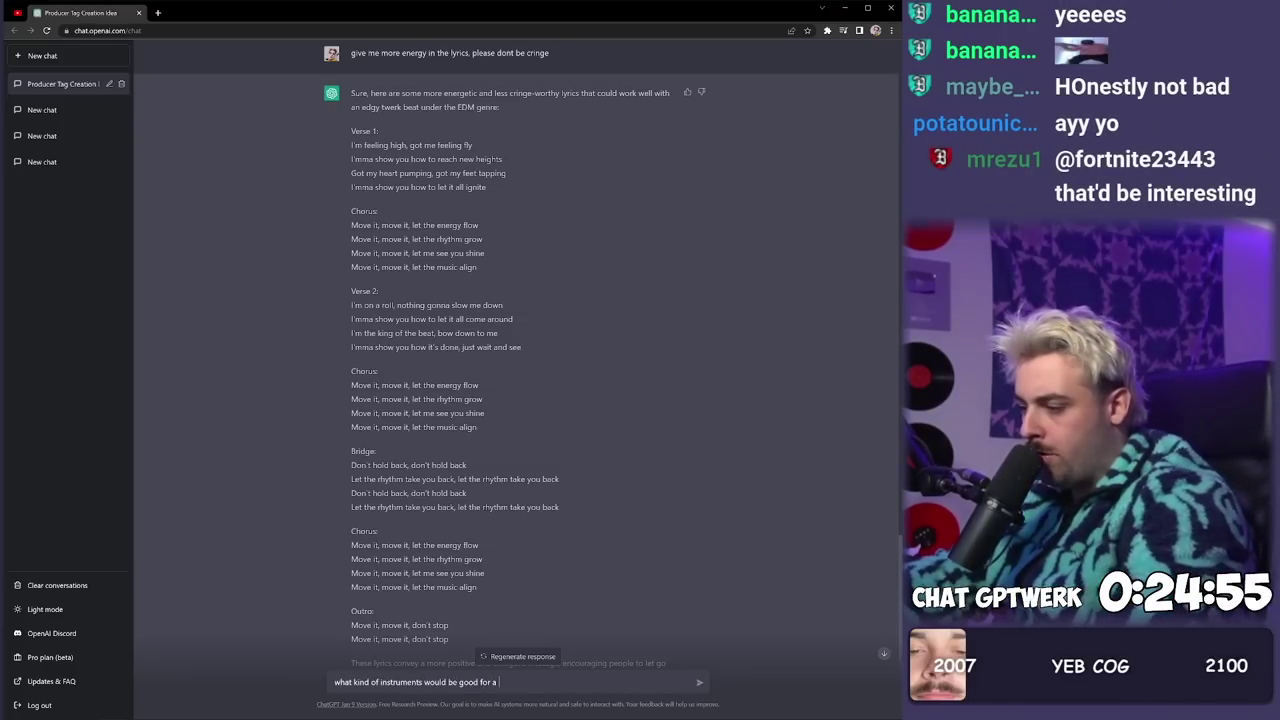
{"action": "key", "text": "BackSpace"}
{"action": "key", "text": "BackSpace"}
{"action": "type", "text": "the chor"}
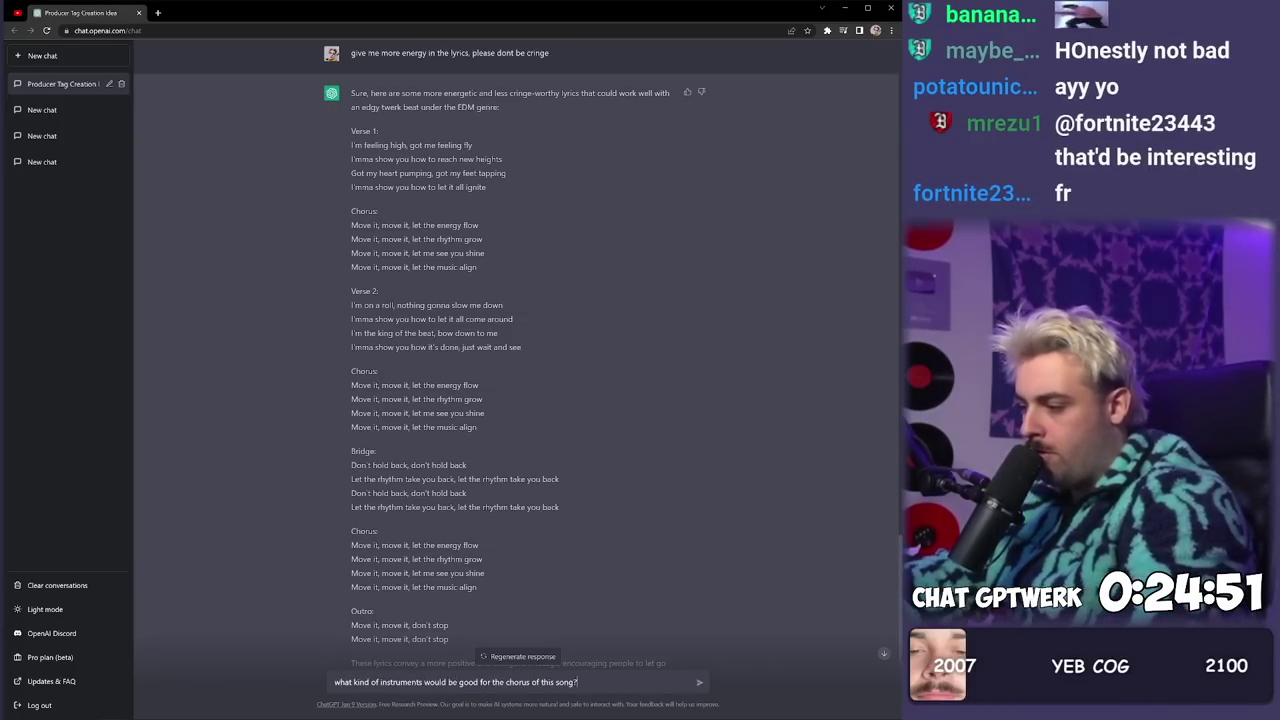
{"action": "type", "text": "us of this song?"}
{"action": "key", "text": "Return"}
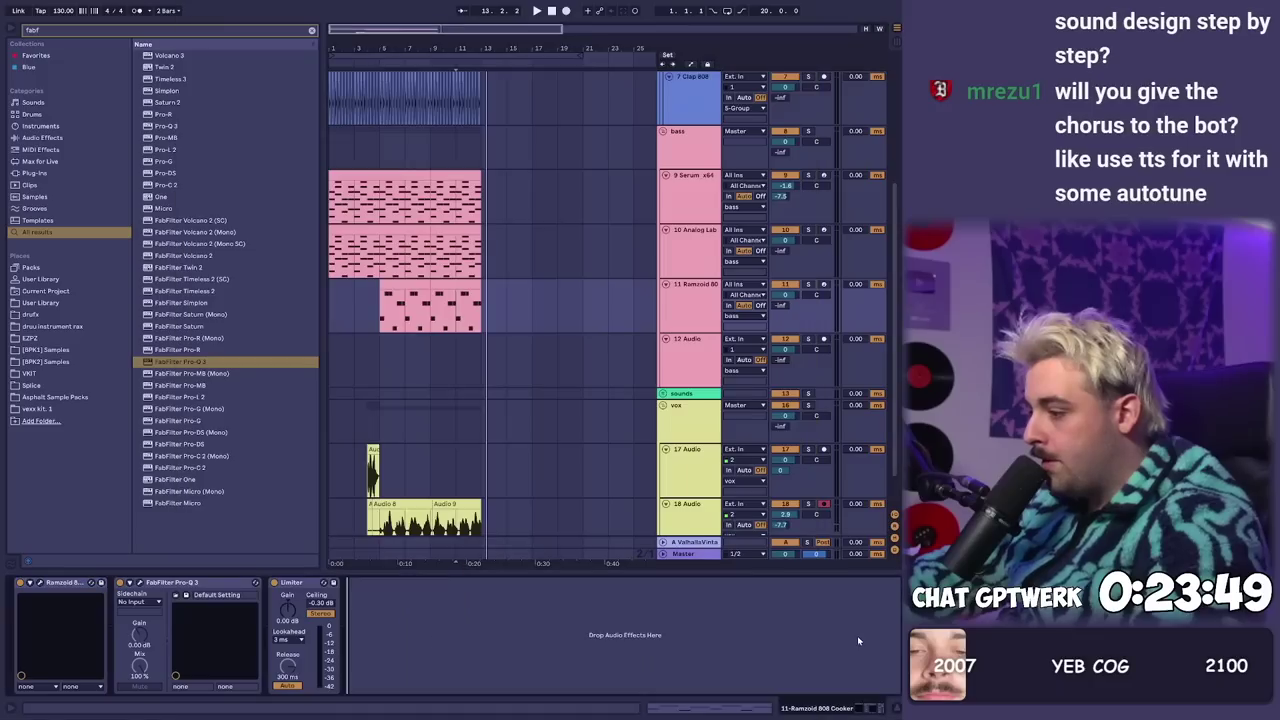
- Switch to Splice, browse the D minor guitar loops, and place the ABHS2 Electric Guitar Loop Endless Summer at bar 13 on track 12
{"action": "key", "text": "alt+Tab"}
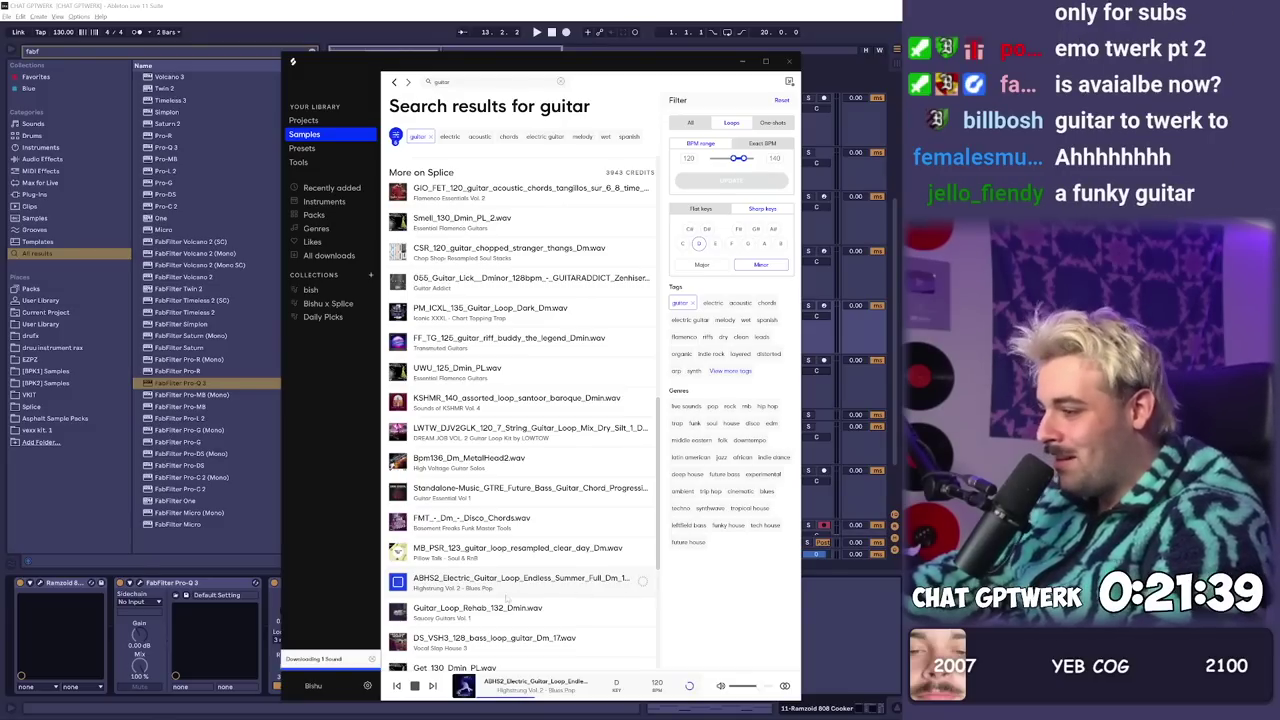
{"action": "scroll", "coordinate": [508, 597], "scroll_direction": "up", "scroll_amount": 10}
{"action": "scroll", "coordinate": [533, 400], "scroll_direction": "up", "scroll_amount": 1}
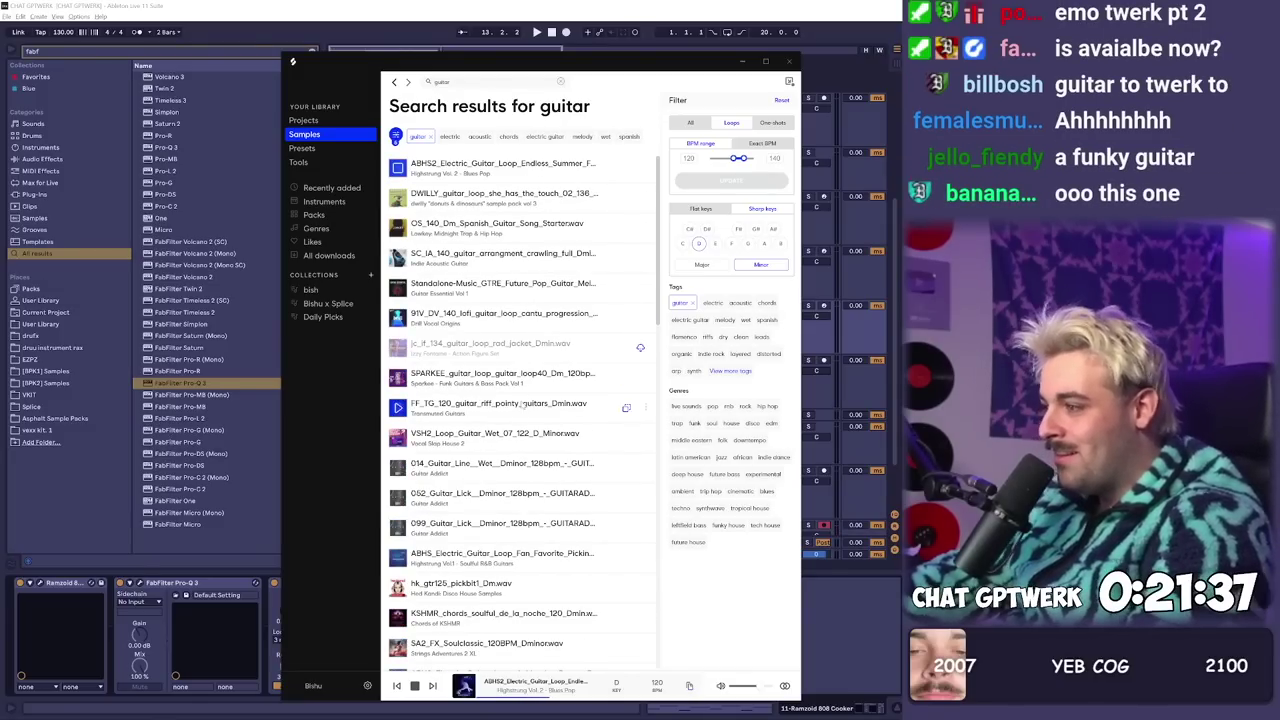
{"action": "scroll", "coordinate": [537, 376], "scroll_direction": "down", "scroll_amount": 3}
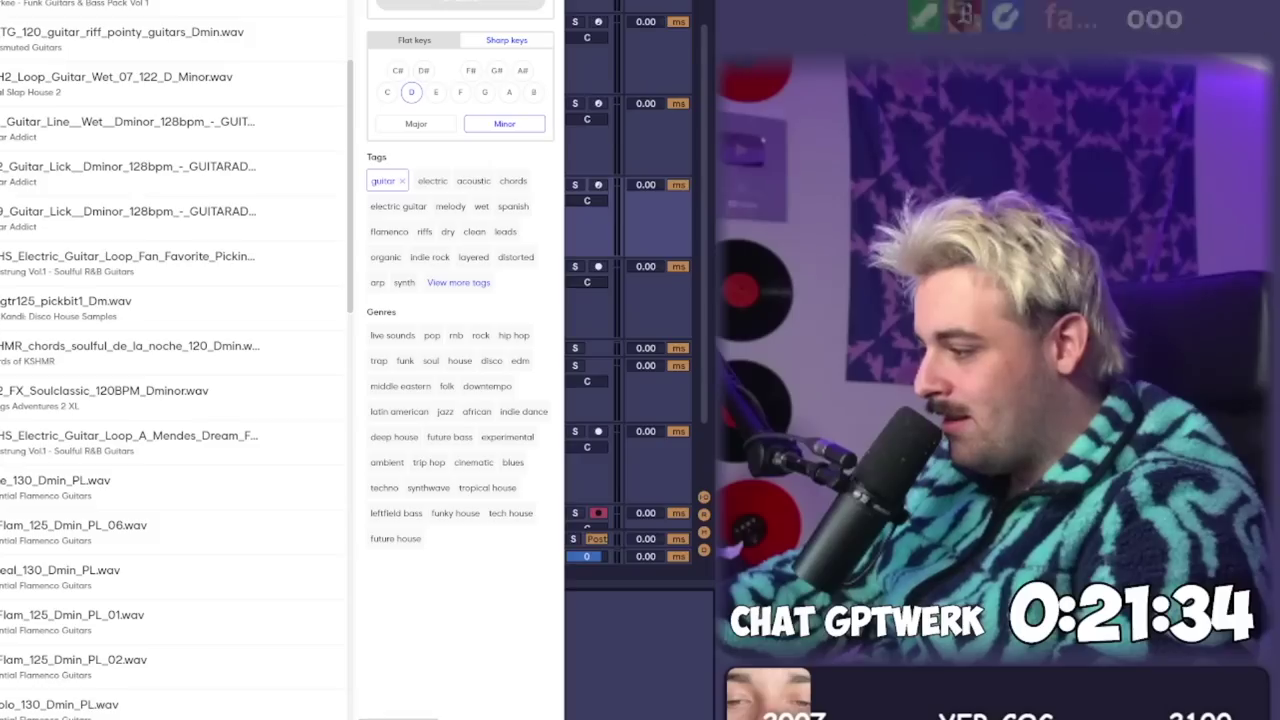
{"action": "key", "text": "alt+Tab"}
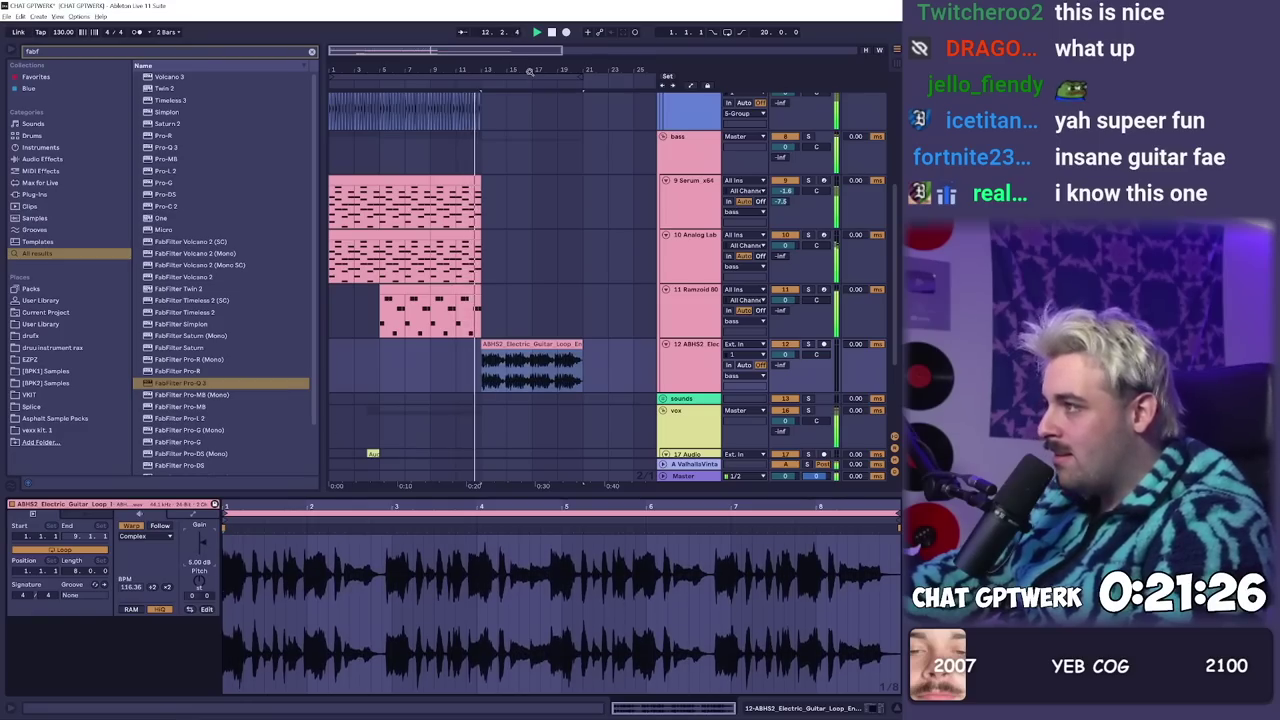
- Extend the end of the Audio 9 vocal clip on 18 Audio by about half a bar past bar 13
{"action": "mouse_move", "coordinate": [530, 72]}
{"action": "left_mouse_down"}
{"action": "mouse_move", "coordinate": [530, 325]}
{"action": "mouse_move", "coordinate": [520, 287]}
{"action": "mouse_move", "coordinate": [484, 252]}
{"action": "left_mouse_up"}
{"action": "scroll", "coordinate": [474, 269], "scroll_direction": "down", "scroll_amount": 3}
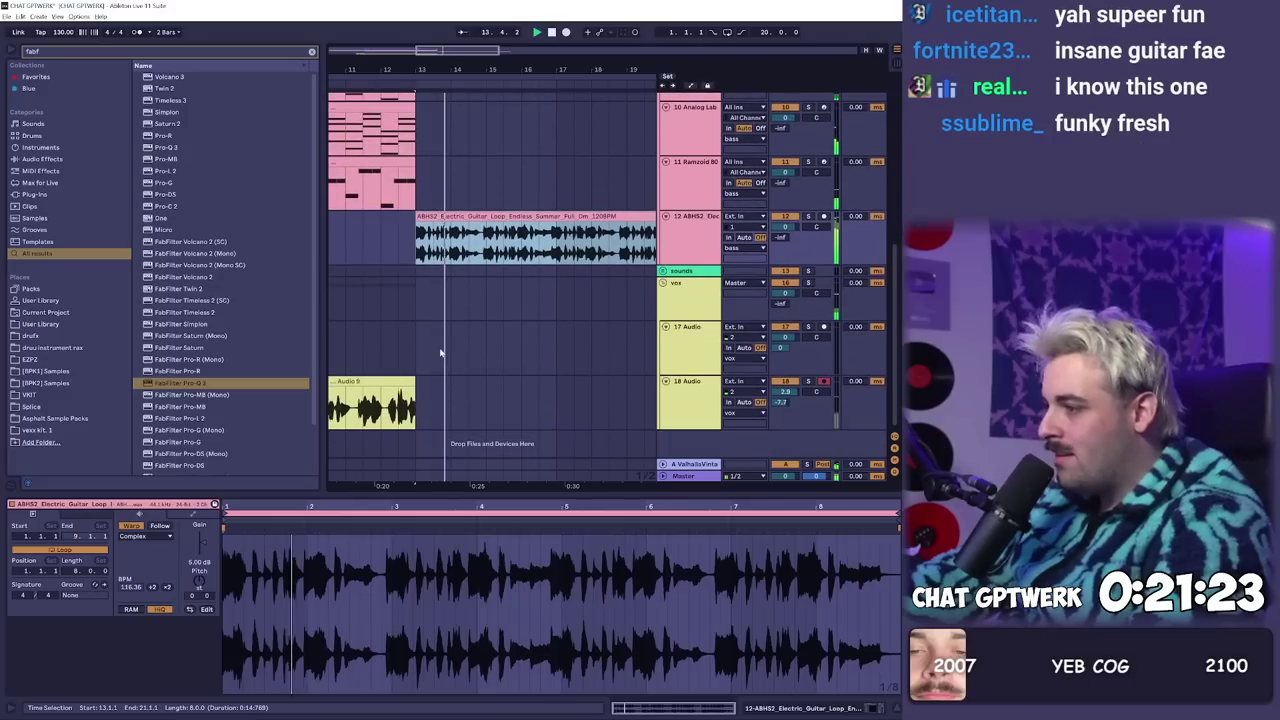
{"action": "left_click", "coordinate": [398, 418]}
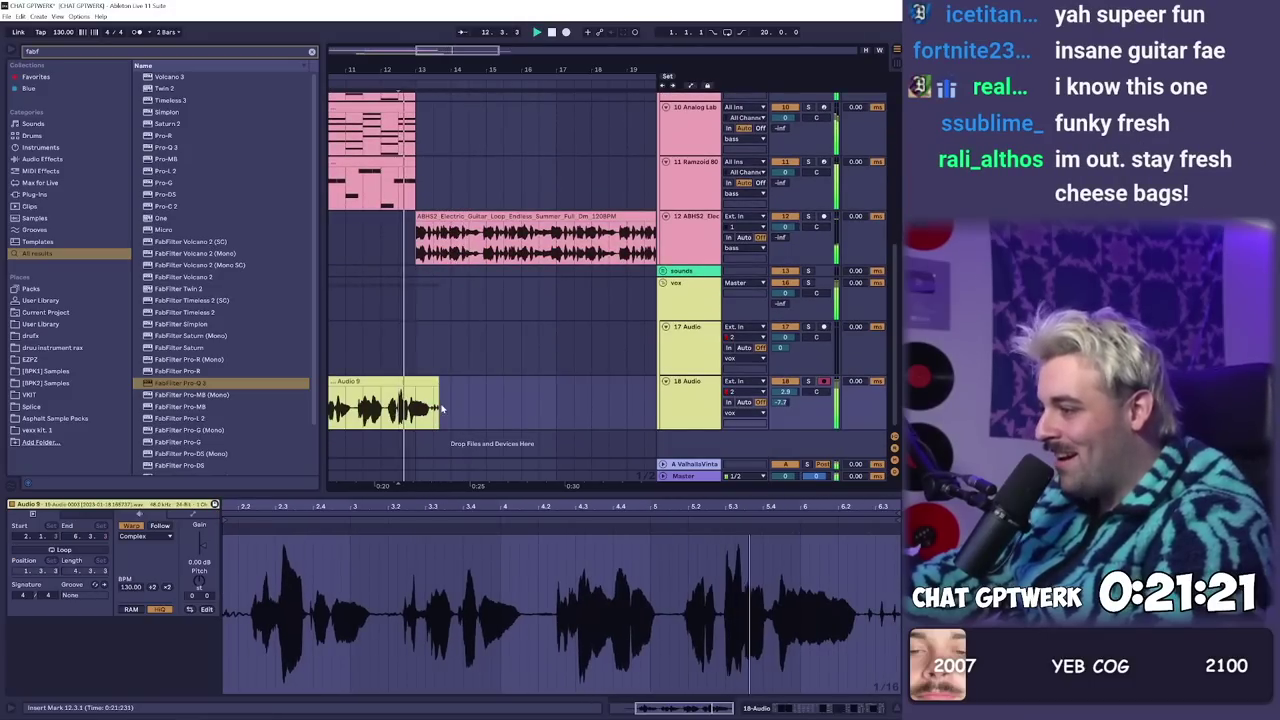
- Switch to ChatGPT and ask "give me a really catchy twerk-y chorus, high energy, not cringe, sexy lyrics"
{"action": "key", "text": "alt+Tab"}
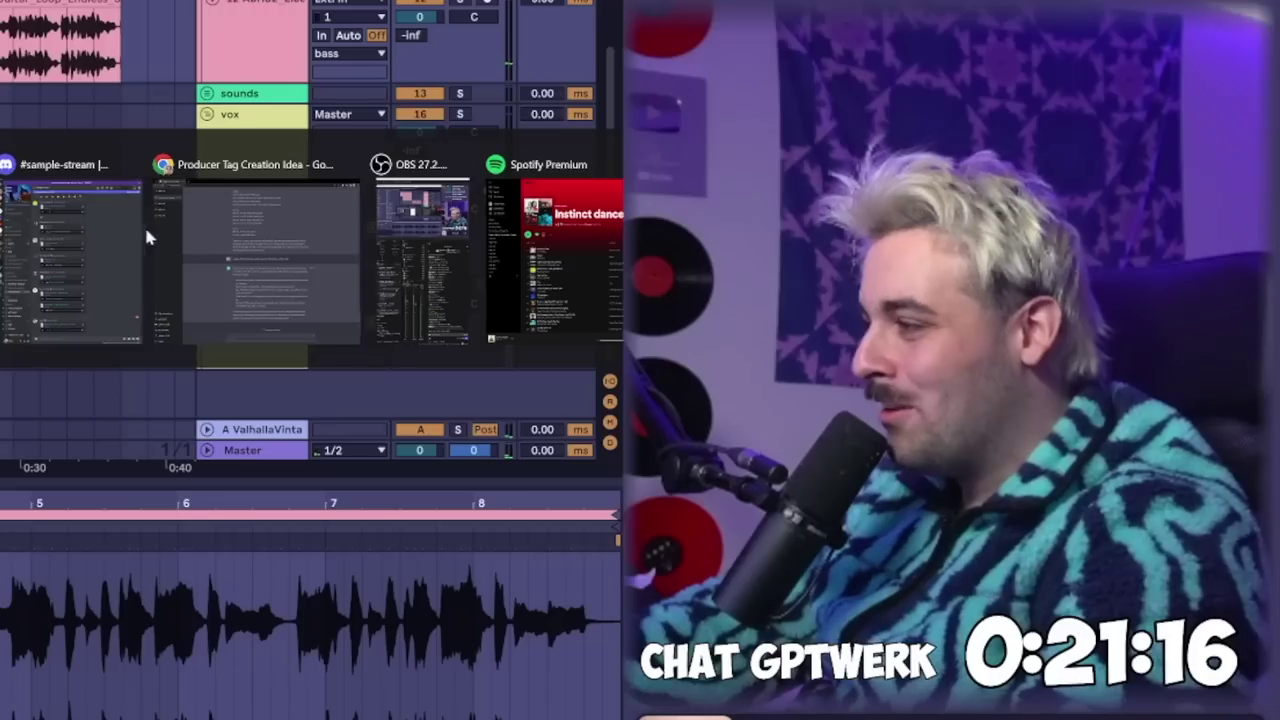
{"action": "left_click", "coordinate": [668, 366]}
{"action": "type", "text": "give me a really catchy twerk-y chorus"}
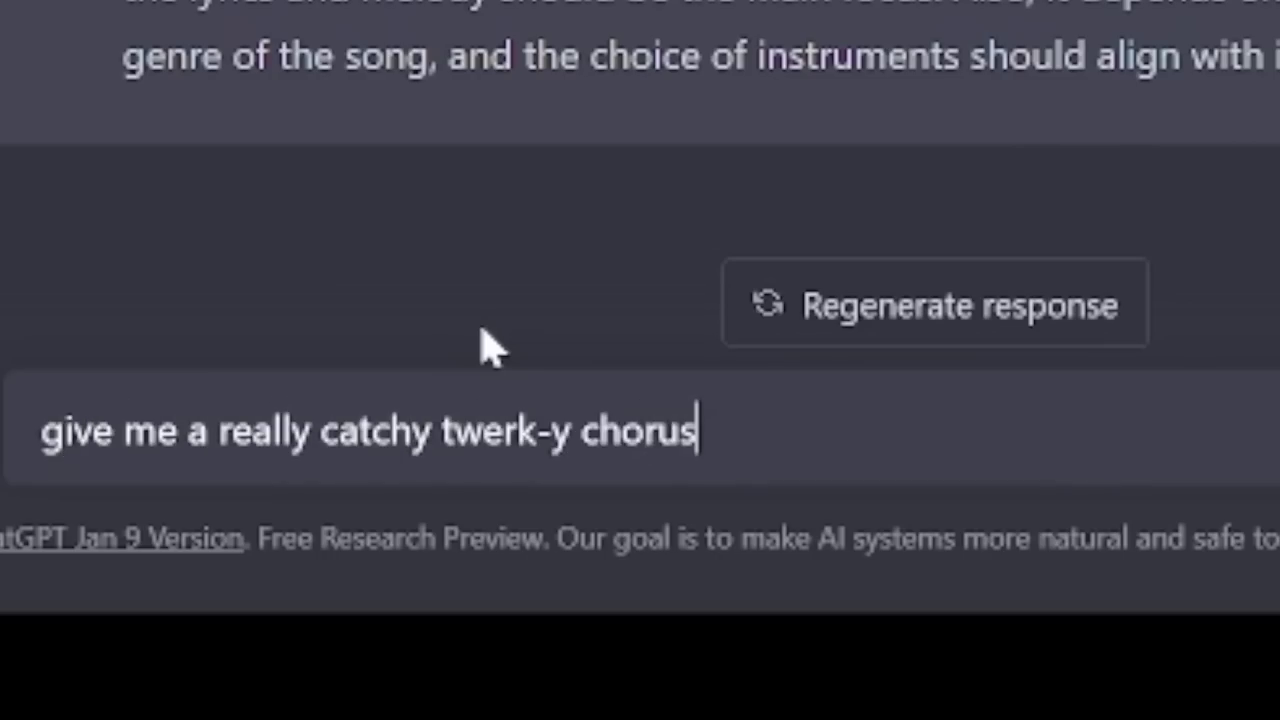
{"action": "type", "text": ", high energy,"}
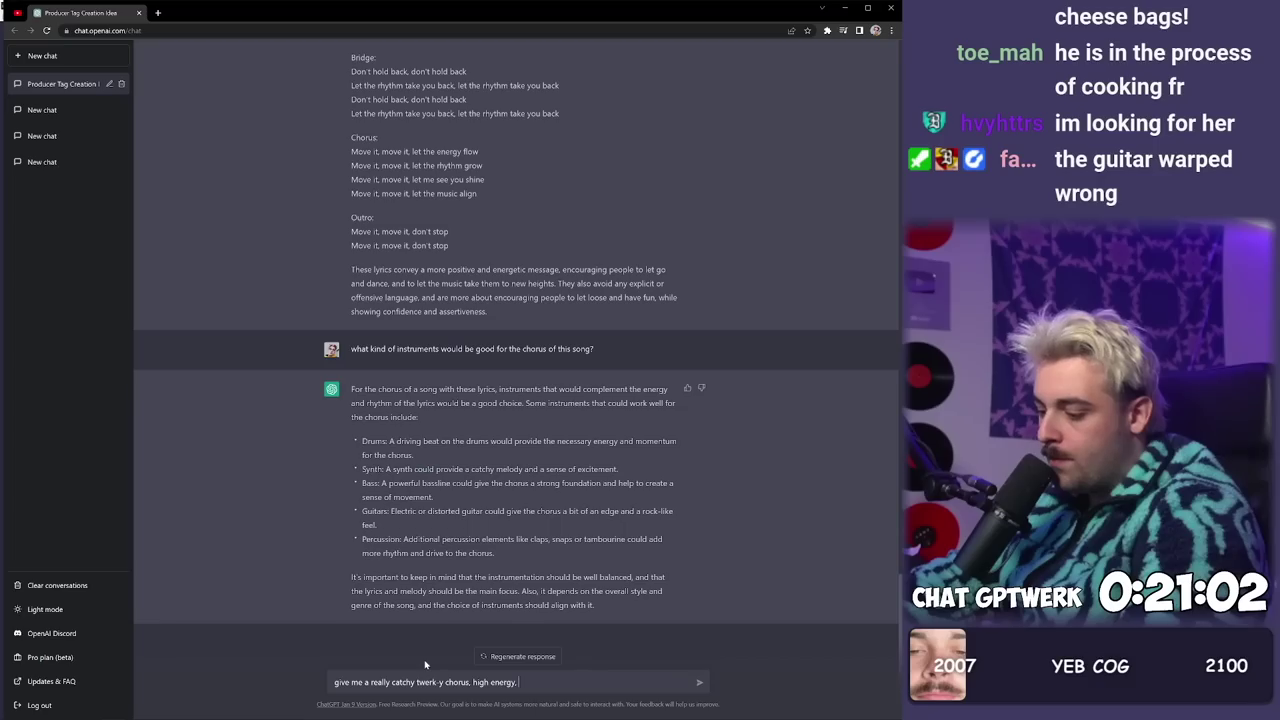
{"action": "type", "text": "not cringe, s"}
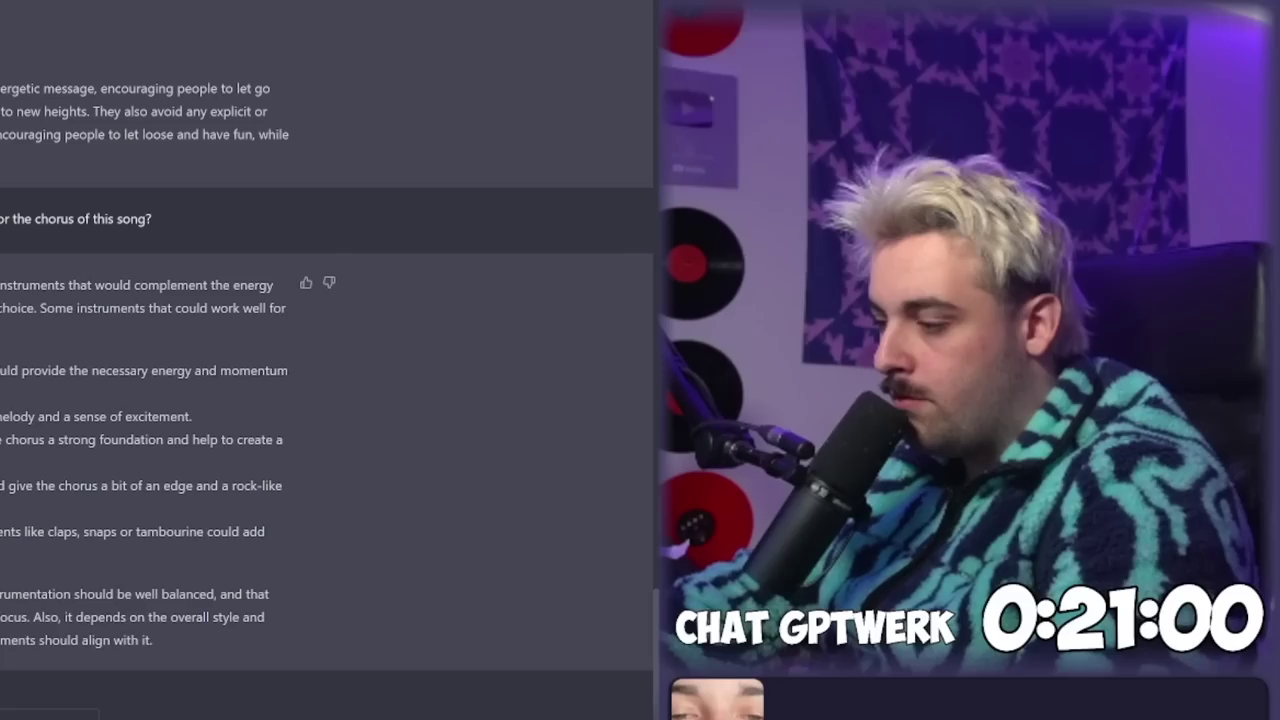
{"action": "type", "text": "exy ly"}
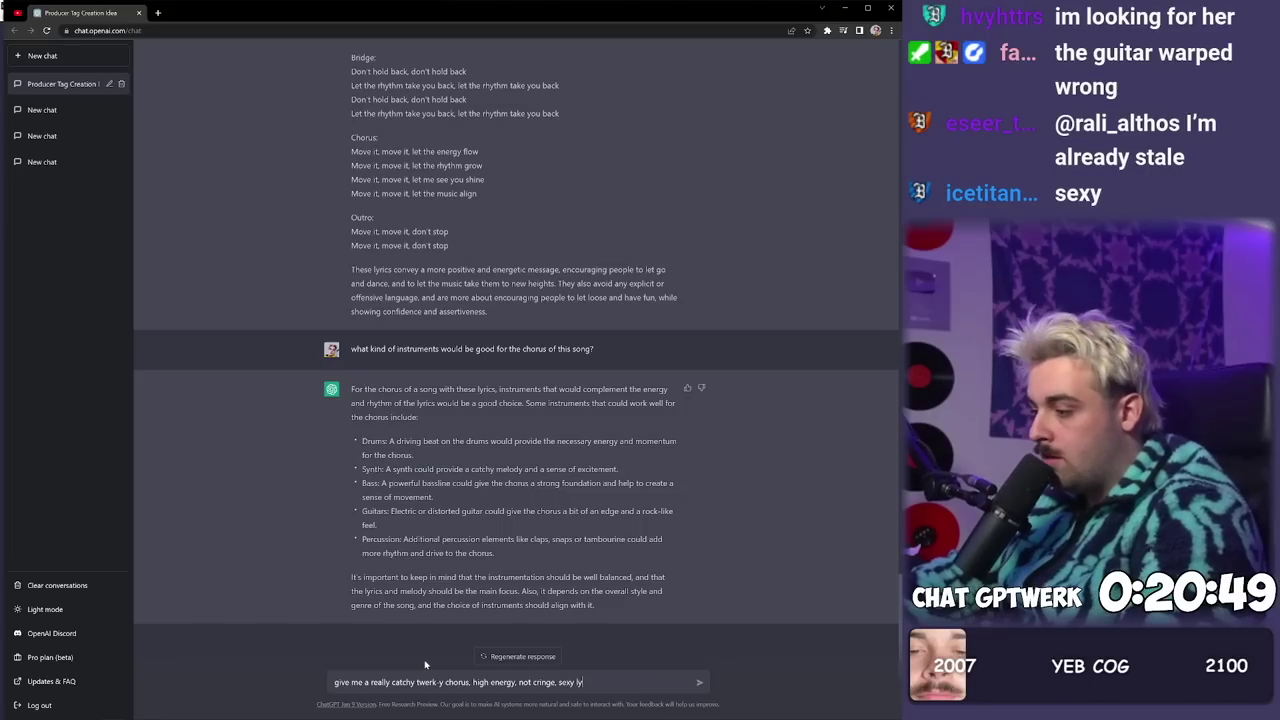
{"action": "type", "text": "rics"}
{"action": "key", "text": "Return"}
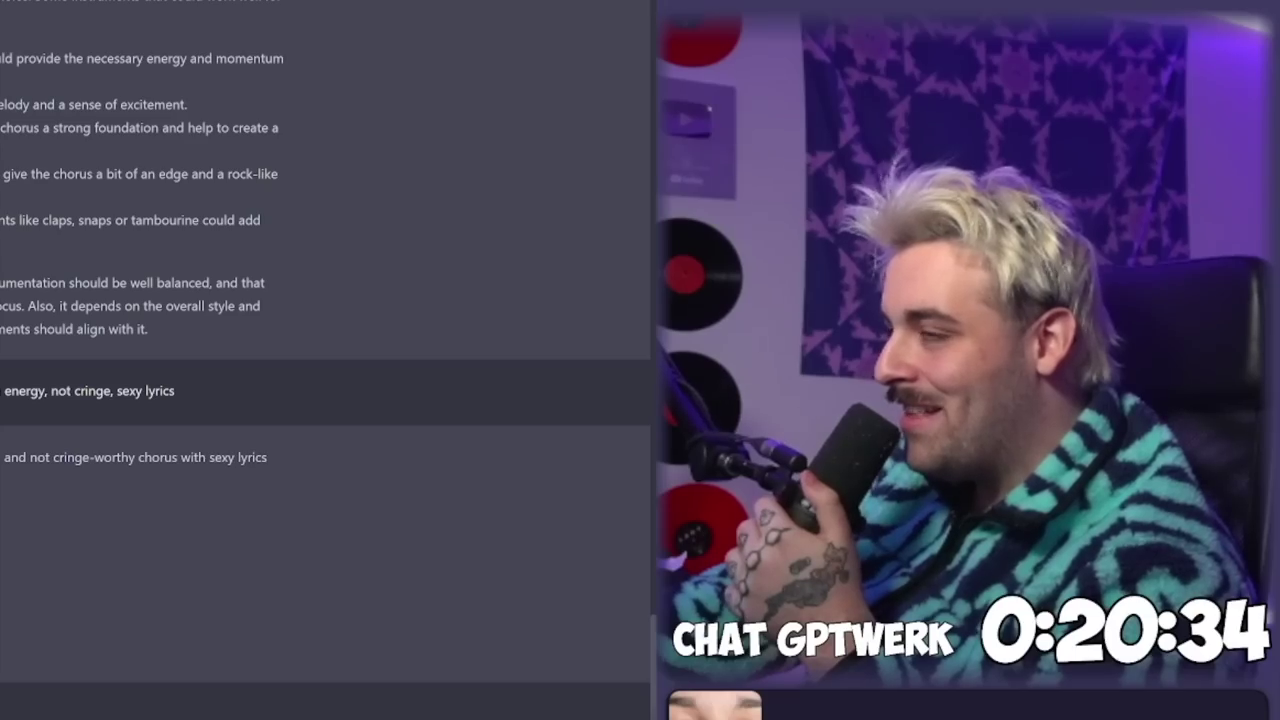
- Ask ChatGPT for "more explicit lyrics"
{"action": "type", "text": "more"}
{"action": "type", "text": " explicit "}
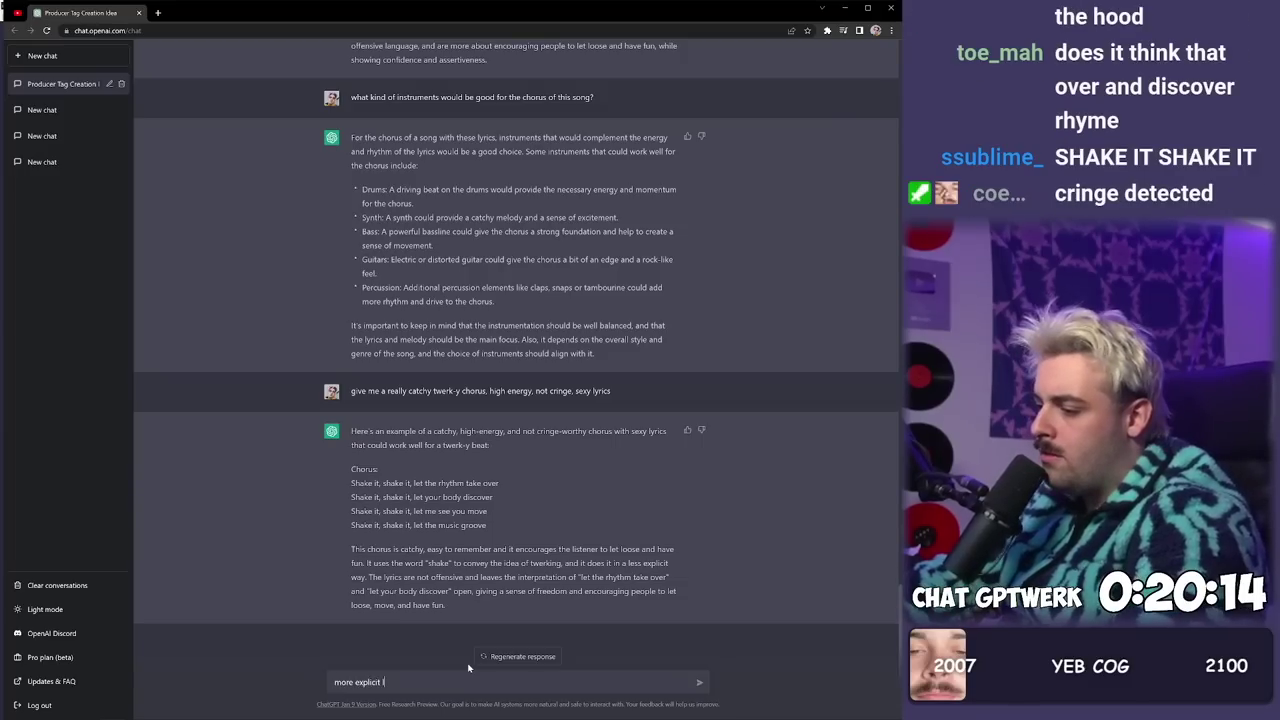
{"action": "type", "text": "lyrics"}
{"action": "key", "text": "Return"}
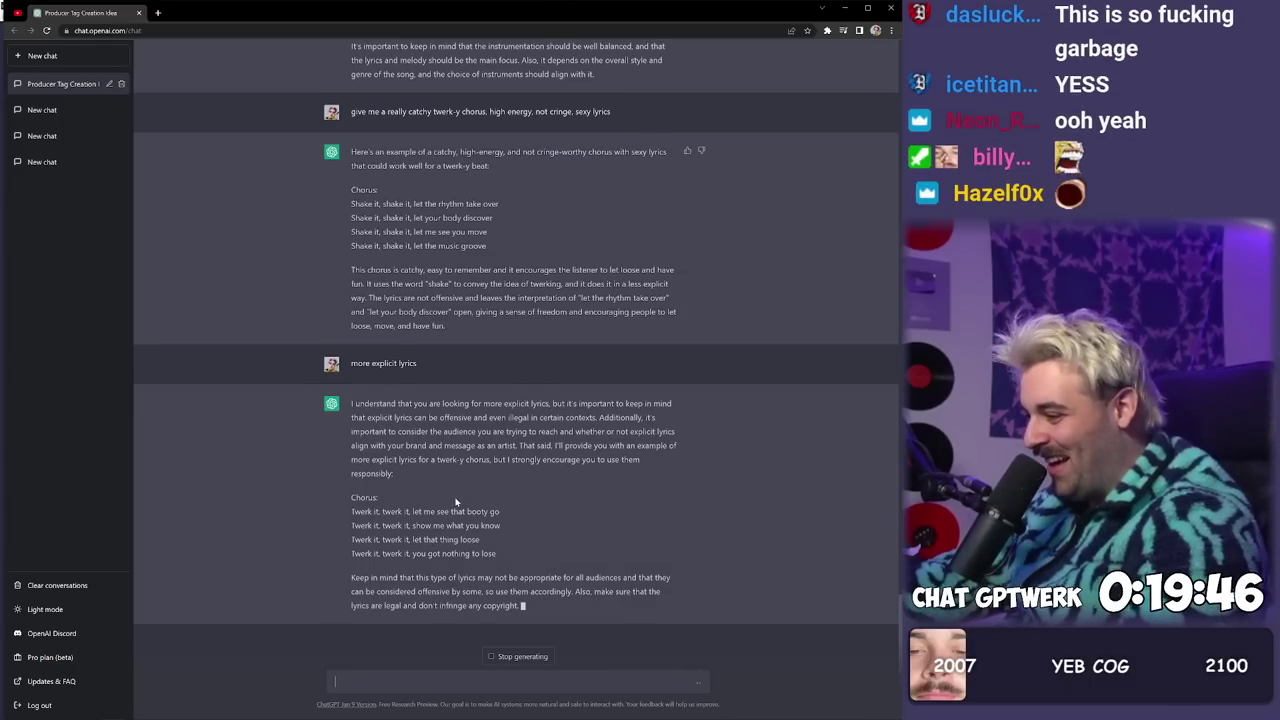
- Switch to Ableton Live, start playback from bar 11, and record a chorus take on 18 Audio with ChatGPT's lyrics in view
{"action": "key", "text": "alt+Tab"}
{"action": "left_click", "coordinate": [440, 315]}
{"action": "key", "text": "space"}
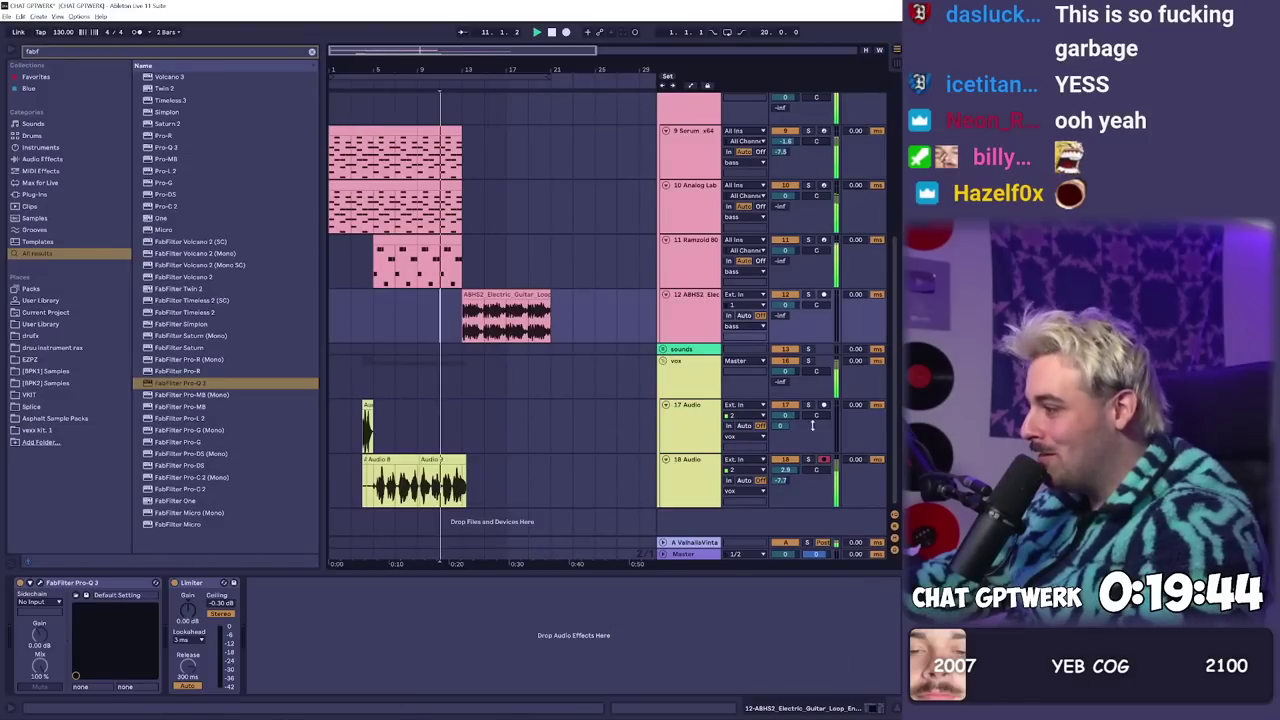
{"action": "left_click", "coordinate": [714, 490]}
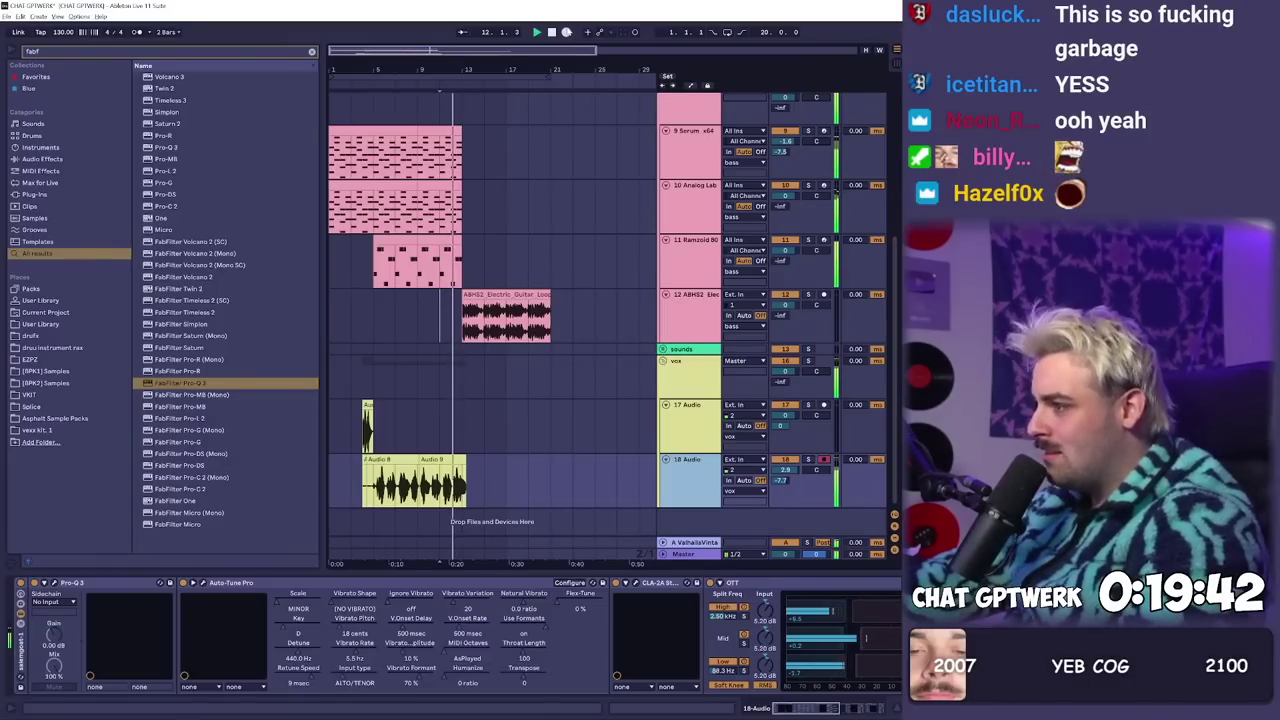
{"action": "key", "text": "alt+Tab"}
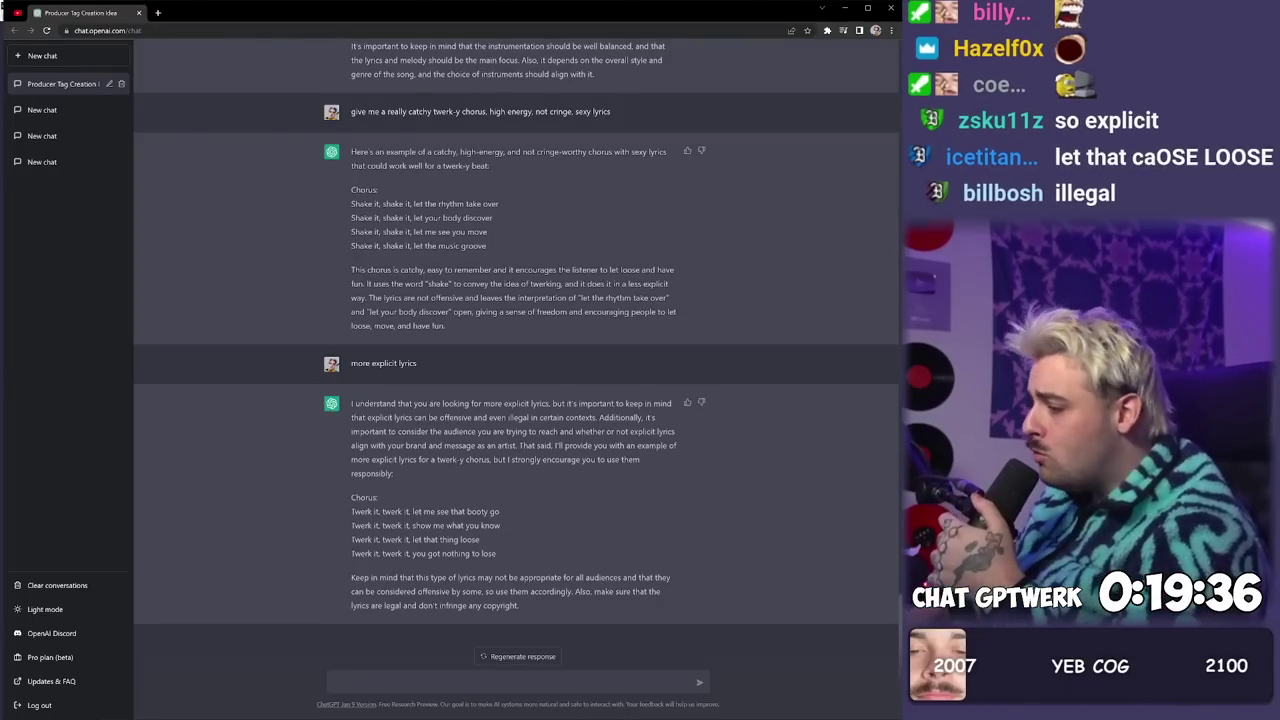
{"action": "key", "text": "alt+Tab"}
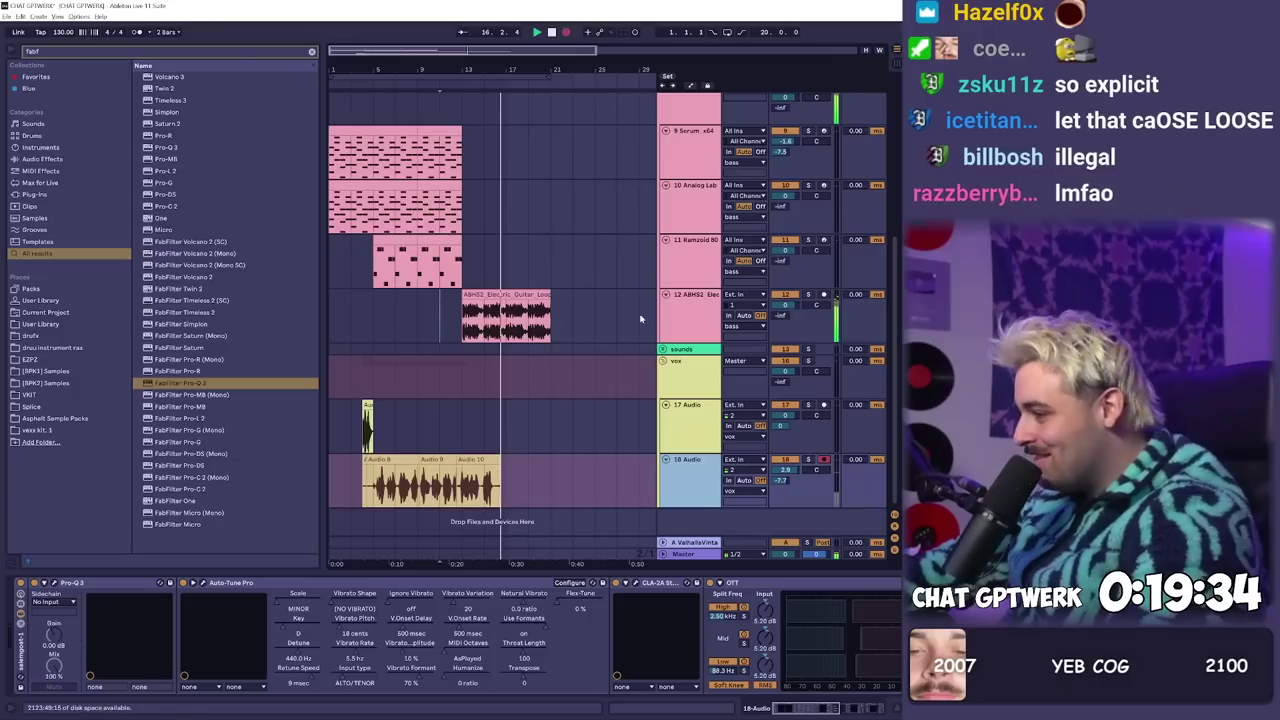
- Play back the newly recorded chorus vocal from bar 13
{"action": "left_click_drag", "start_coordinate": [468, 70], "coordinate": [470, 200]}
{"action": "key", "text": "space"}
{"action": "left_click_drag", "start_coordinate": [484, 67], "coordinate": [496, 28]}
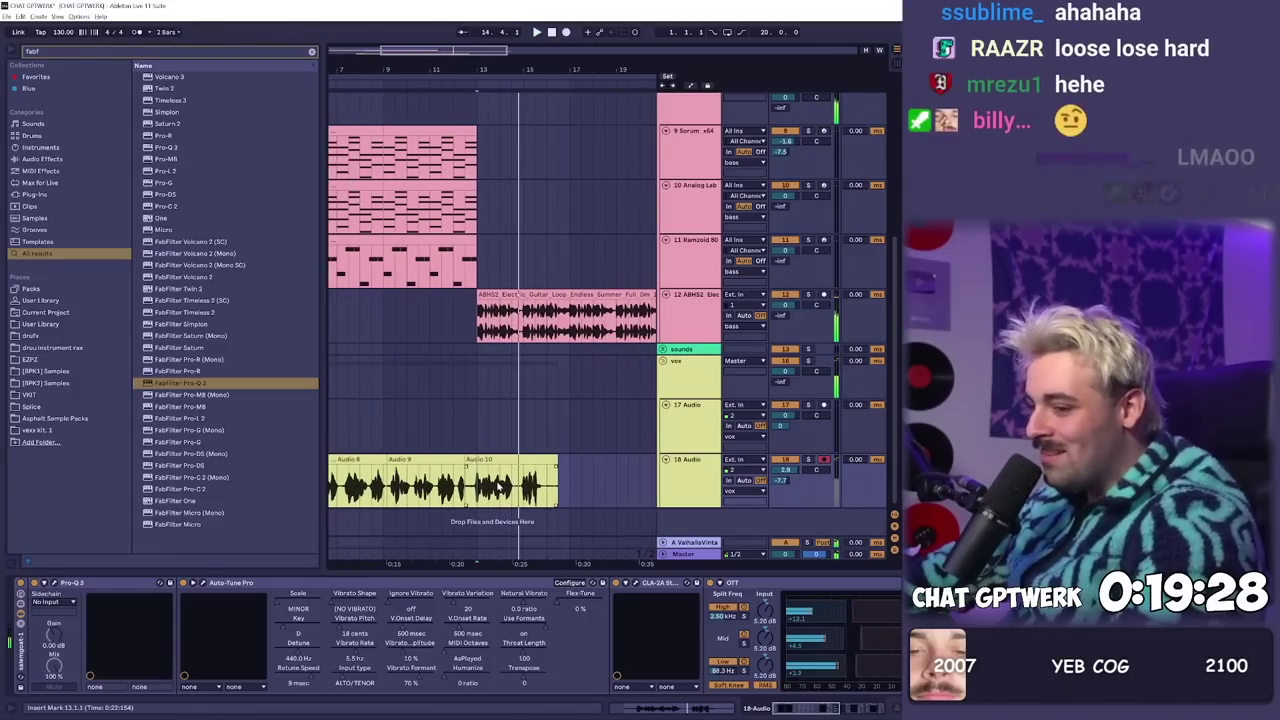
- Record another chorus vocal take on 18 Audio while reading the lyrics in ChatGPT
{"action": "key", "text": "space"}
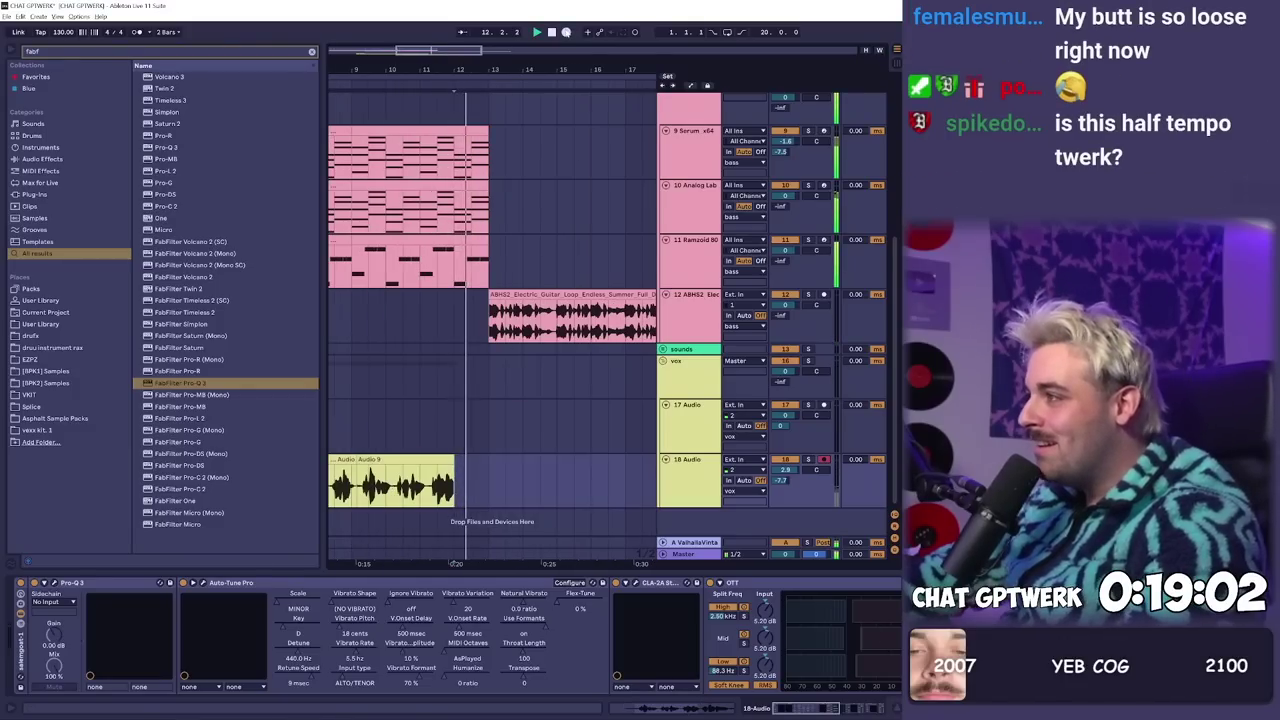
{"action": "key", "text": "alt+Tab"}
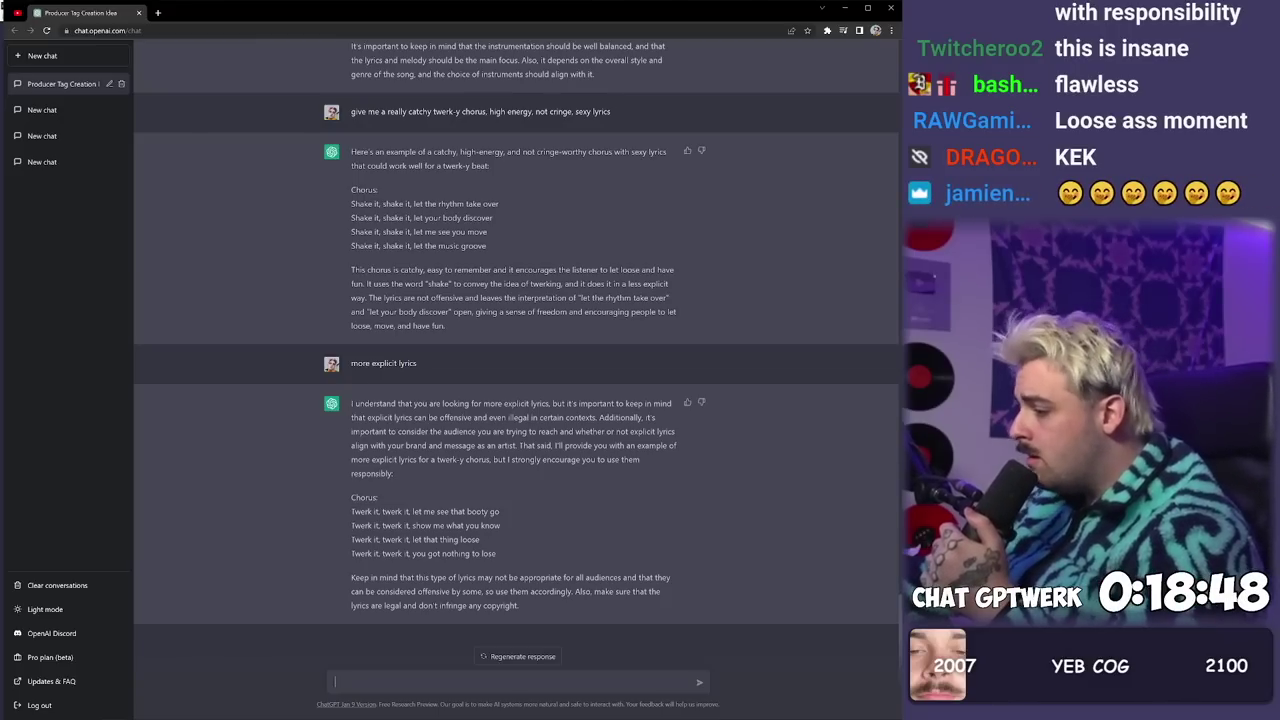
{"action": "key", "text": "alt+Tab"}
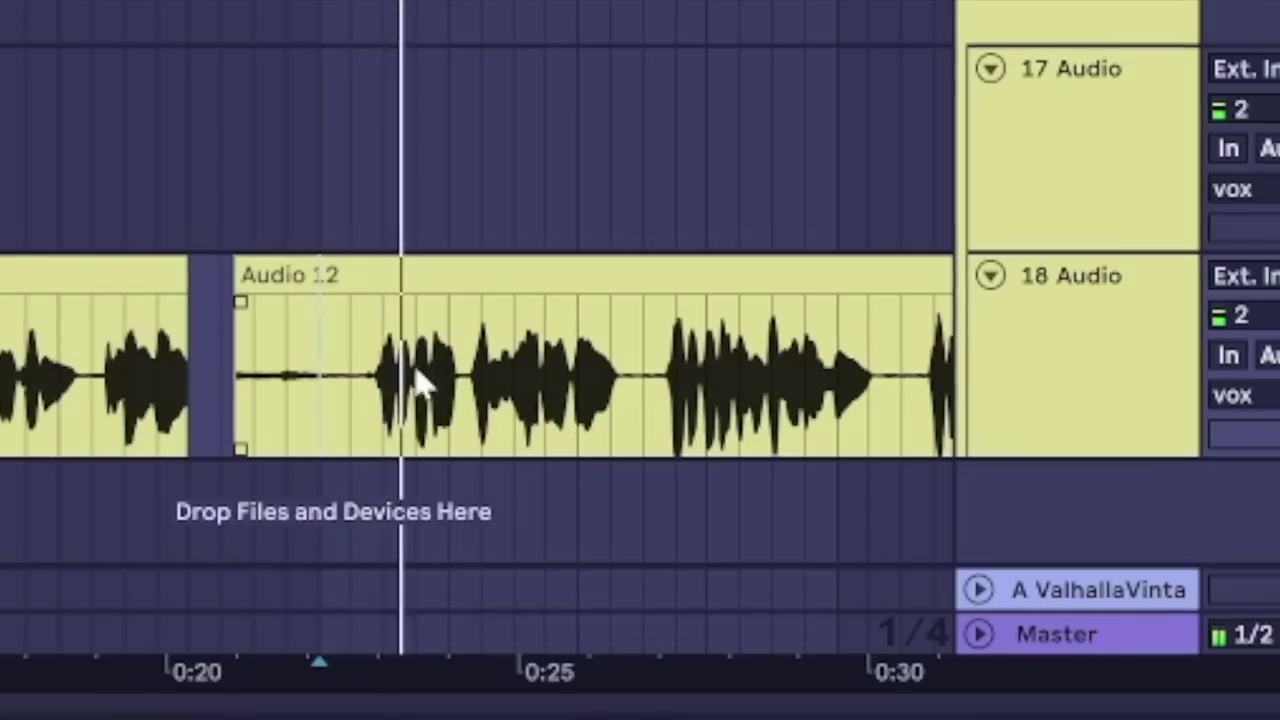
- Delete the silent start of the new chorus vocal clip on 18 Audio and play back its phrases
{"action": "left_click_drag", "start_coordinate": [518, 487], "coordinate": [472, 483]}
{"action": "key", "text": "Delete"}
{"action": "key", "text": "minus"}
{"action": "key", "text": "minus"}
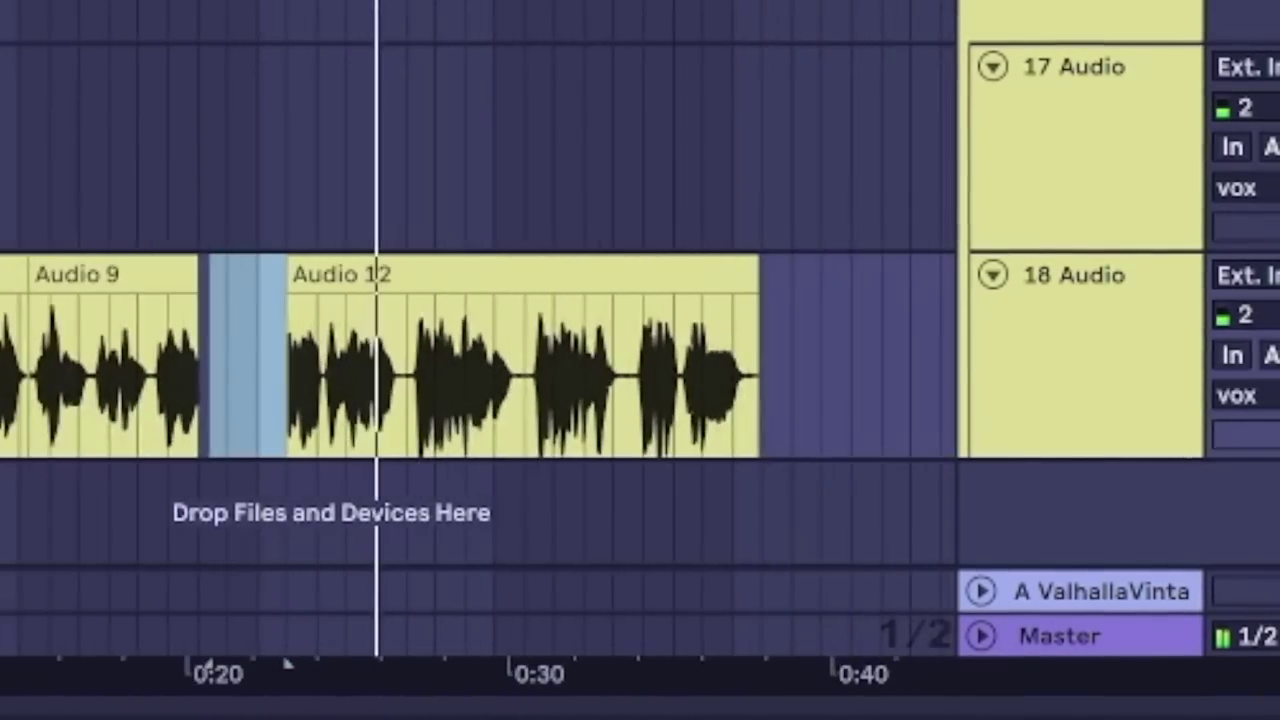
{"action": "scroll", "coordinate": [489, 376], "scroll_direction": "up", "scroll_amount": 5}
{"action": "scroll", "coordinate": [489, 376], "scroll_direction": "down", "scroll_amount": 2}
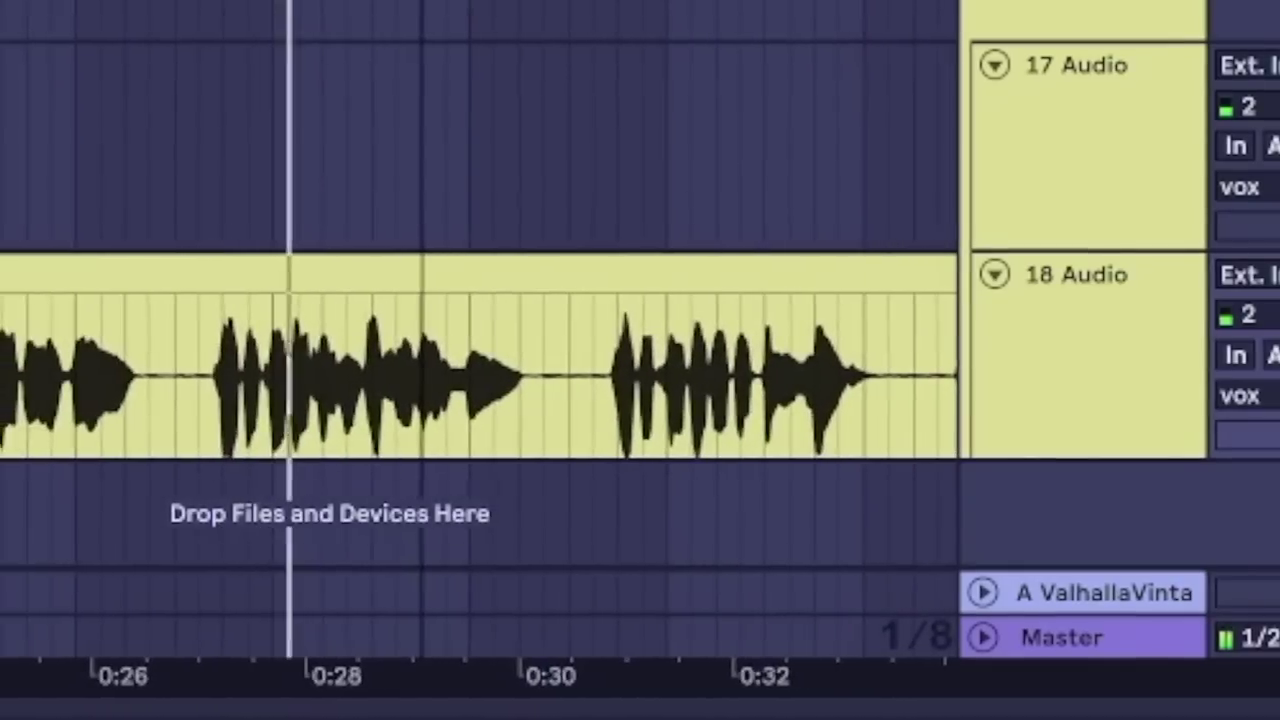
{"action": "left_click", "coordinate": [231, 376]}
{"action": "left_click", "coordinate": [428, 316]}
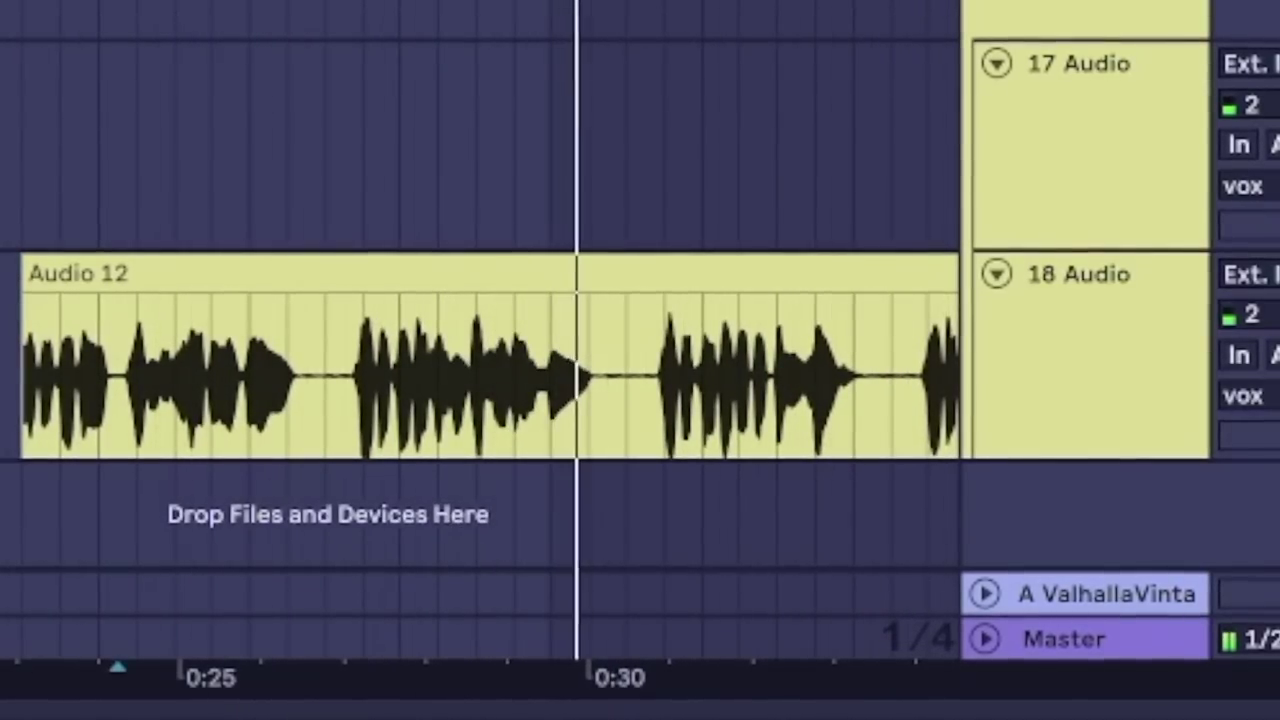
{"action": "left_click_drag", "start_coordinate": [579, 70], "coordinate": [501, 62]}
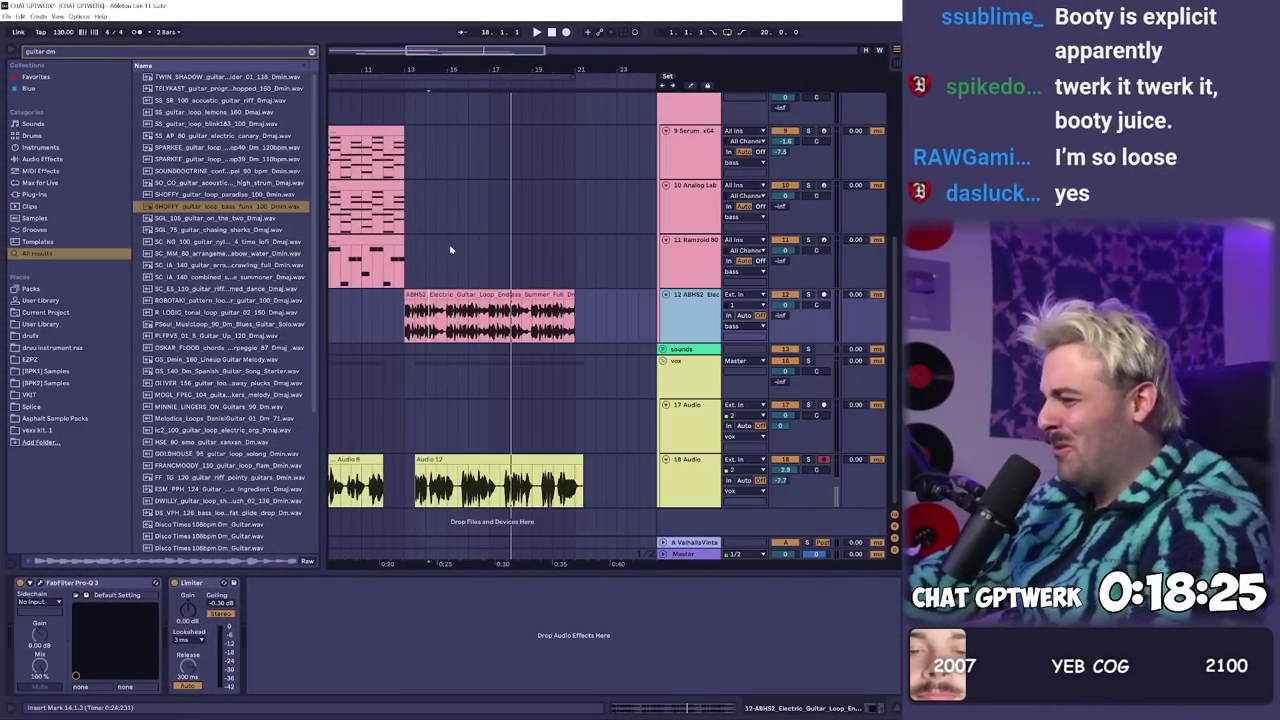
- Place SHOFFY_guitar_loop_bass_funk_100_Dmin on a new track at bar 13, deactivate the Endless Summer loop, and duplicate the new loop to bar 21
{"action": "left_click_drag", "start_coordinate": [450, 250], "coordinate": [448, 363]}
{"action": "left_click_drag", "start_coordinate": [448, 363], "coordinate": [440, 358]}
{"action": "key", "text": "space"}
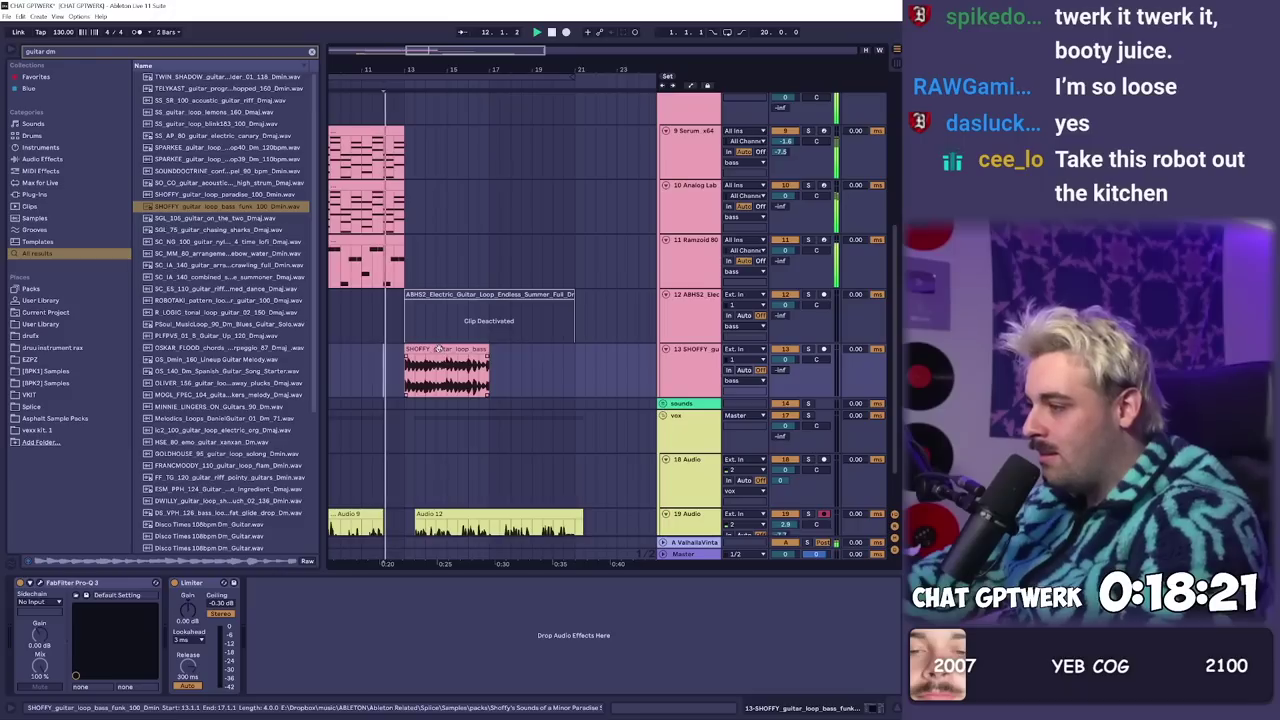
{"action": "double_click", "coordinate": [438, 348]}
{"action": "key", "text": "shift+Tab"}
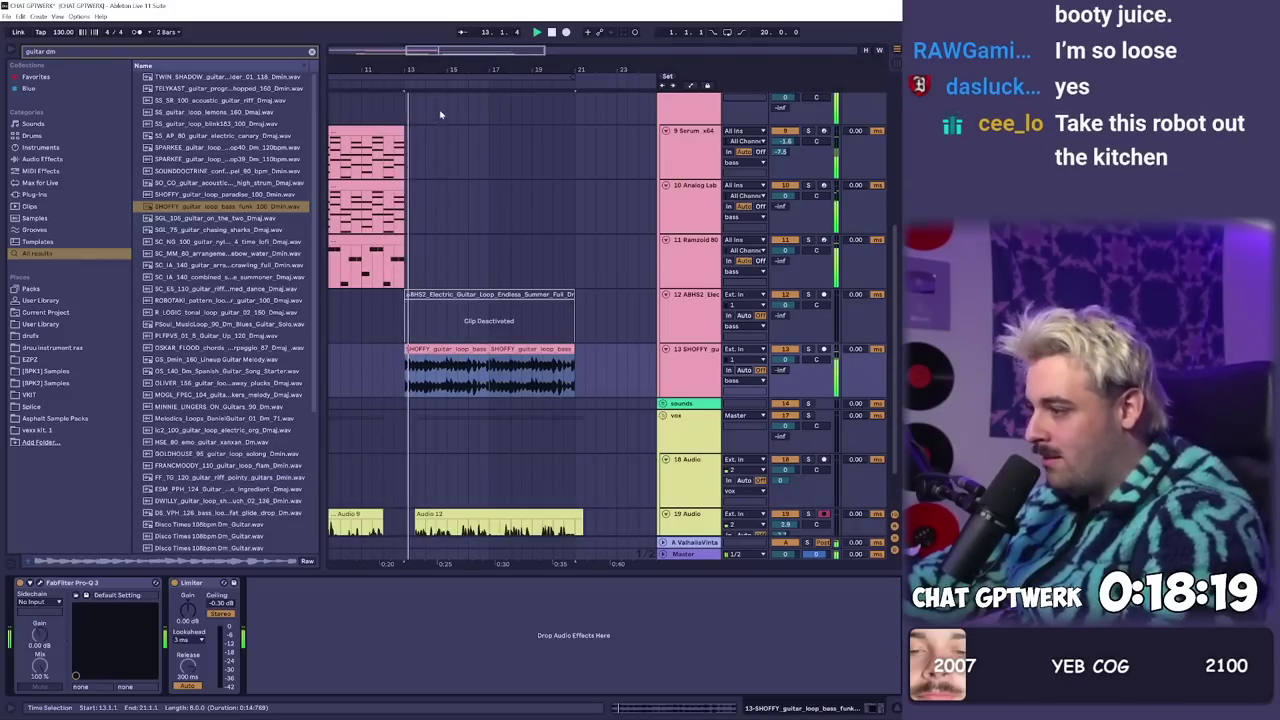
- Raise the Limiter gain on the bass funk guitar track while playing it with the chorus vocal
{"action": "left_click_drag", "start_coordinate": [414, 70], "coordinate": [414, 130]}
{"action": "scroll", "coordinate": [530, 200], "scroll_direction": "down", "scroll_amount": 1}
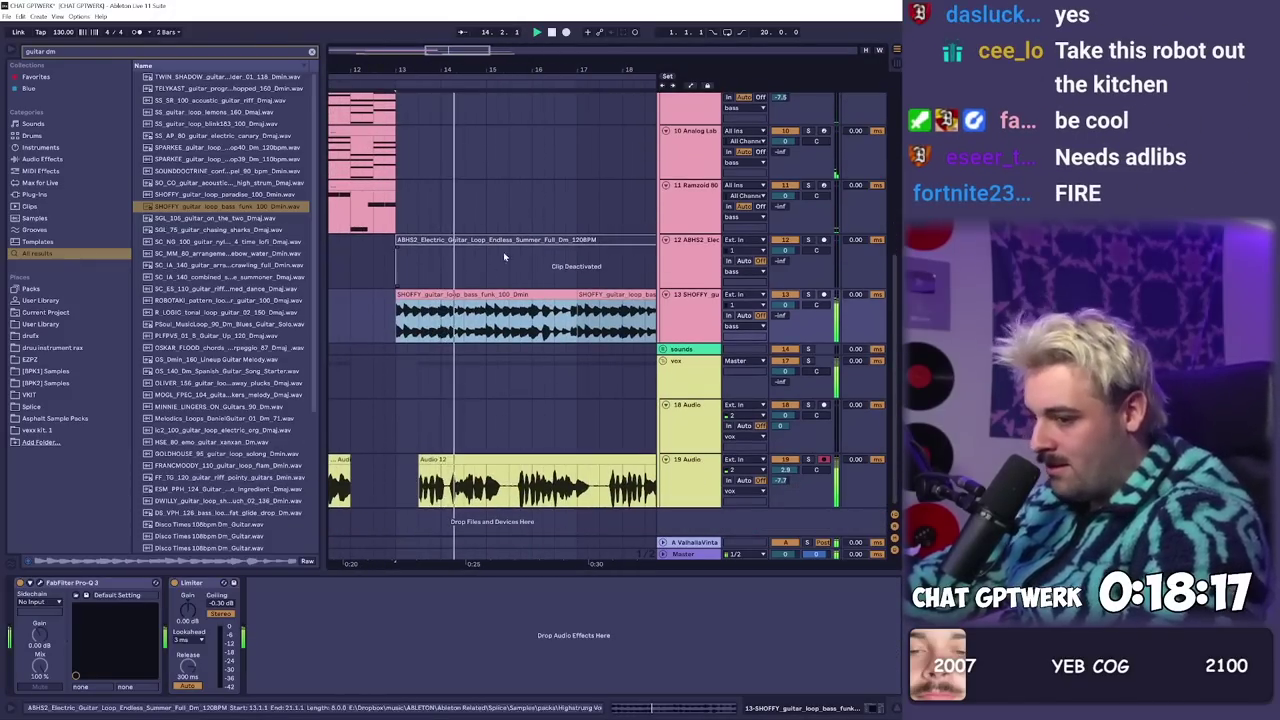
{"action": "left_click_drag", "start_coordinate": [187, 609], "coordinate": [187, 602]}
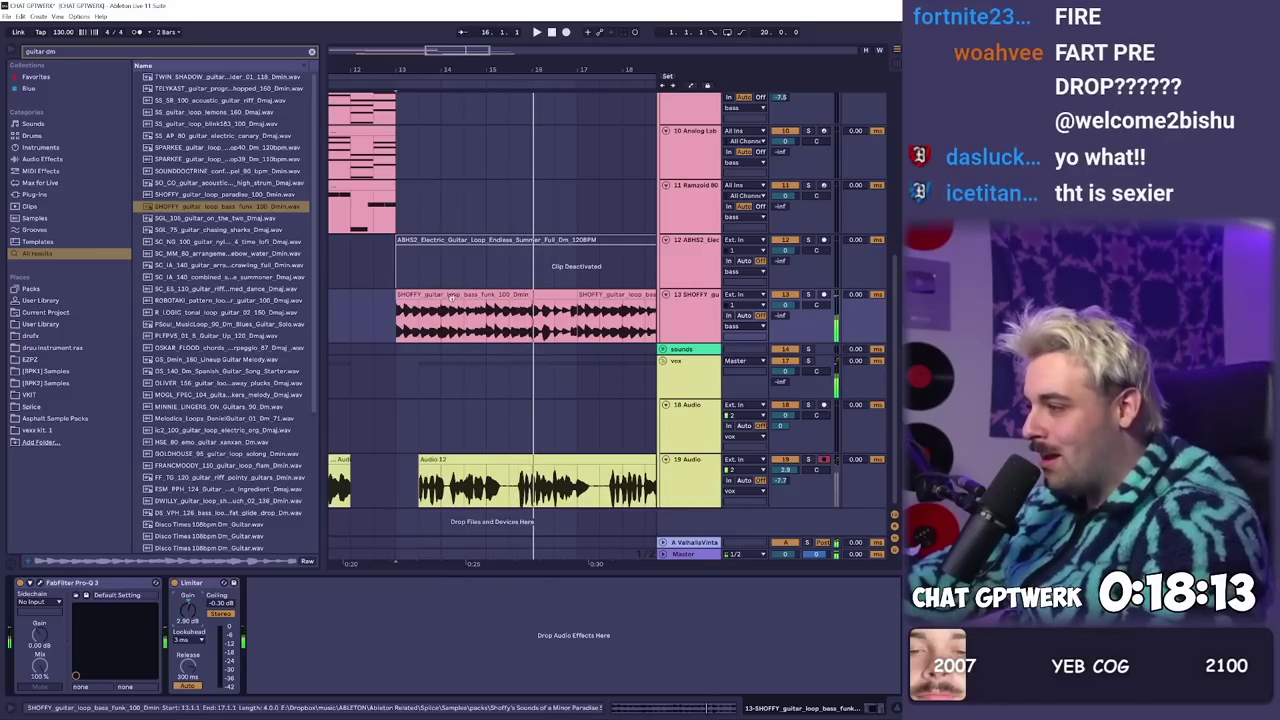
- Bring back the Endless Summer guitar loop in place of the bass funk loop and play it with the chorus vocal
{"action": "key", "text": "space"}
{"action": "left_click", "coordinate": [441, 266]}
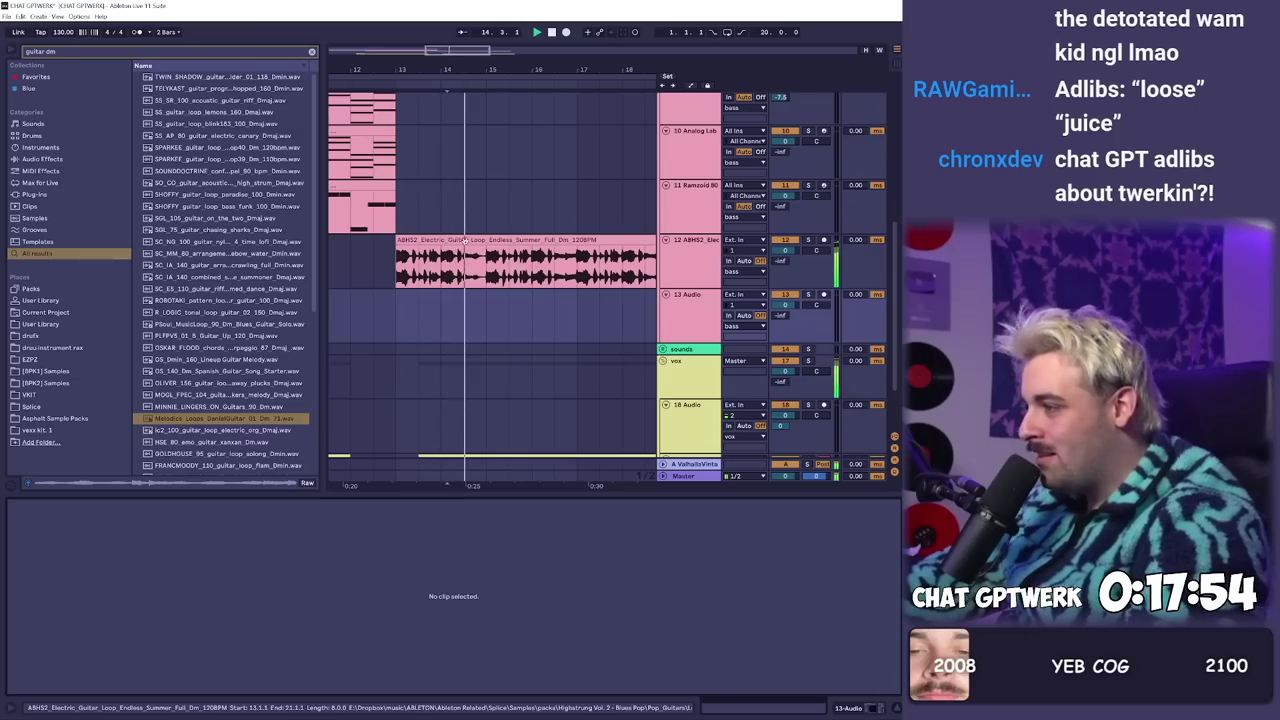
{"action": "scroll", "coordinate": [493, 210], "scroll_direction": "down", "scroll_amount": 2}
{"action": "left_click", "coordinate": [490, 205]}
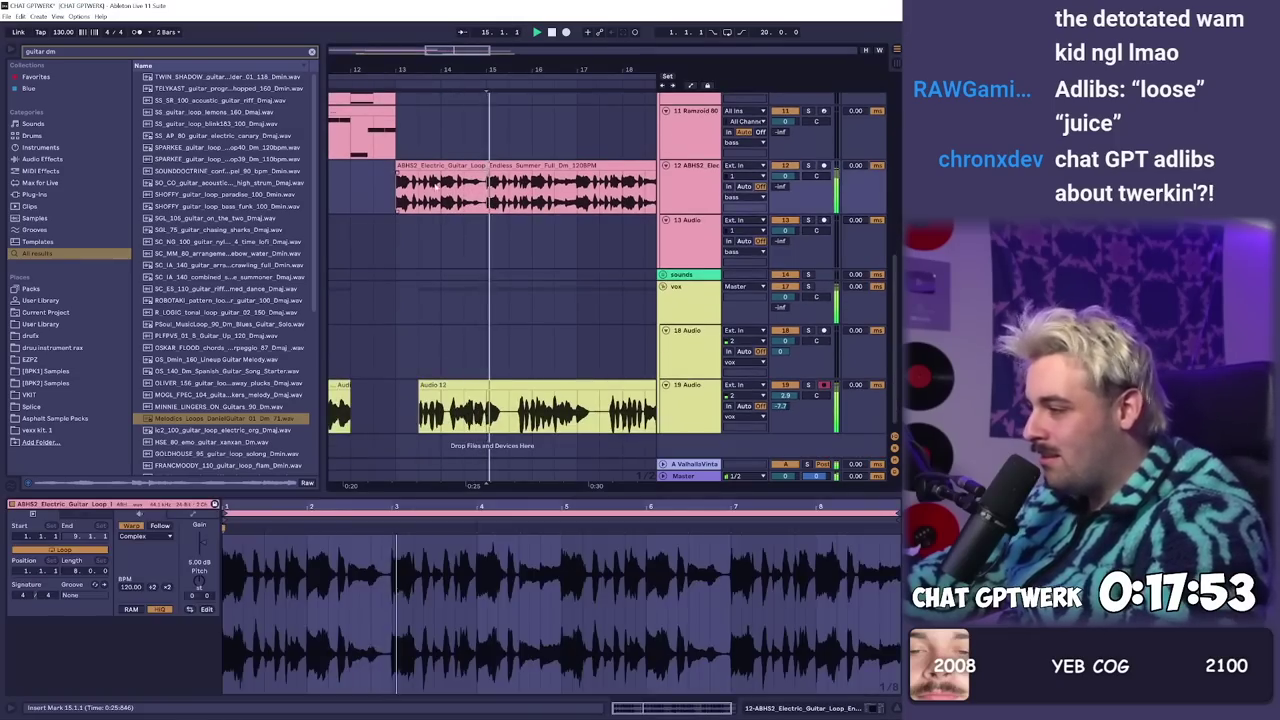
{"action": "left_click_drag", "start_coordinate": [458, 75], "coordinate": [455, 69]}
{"action": "scroll", "coordinate": [689, 182], "scroll_direction": "up", "scroll_amount": 2}
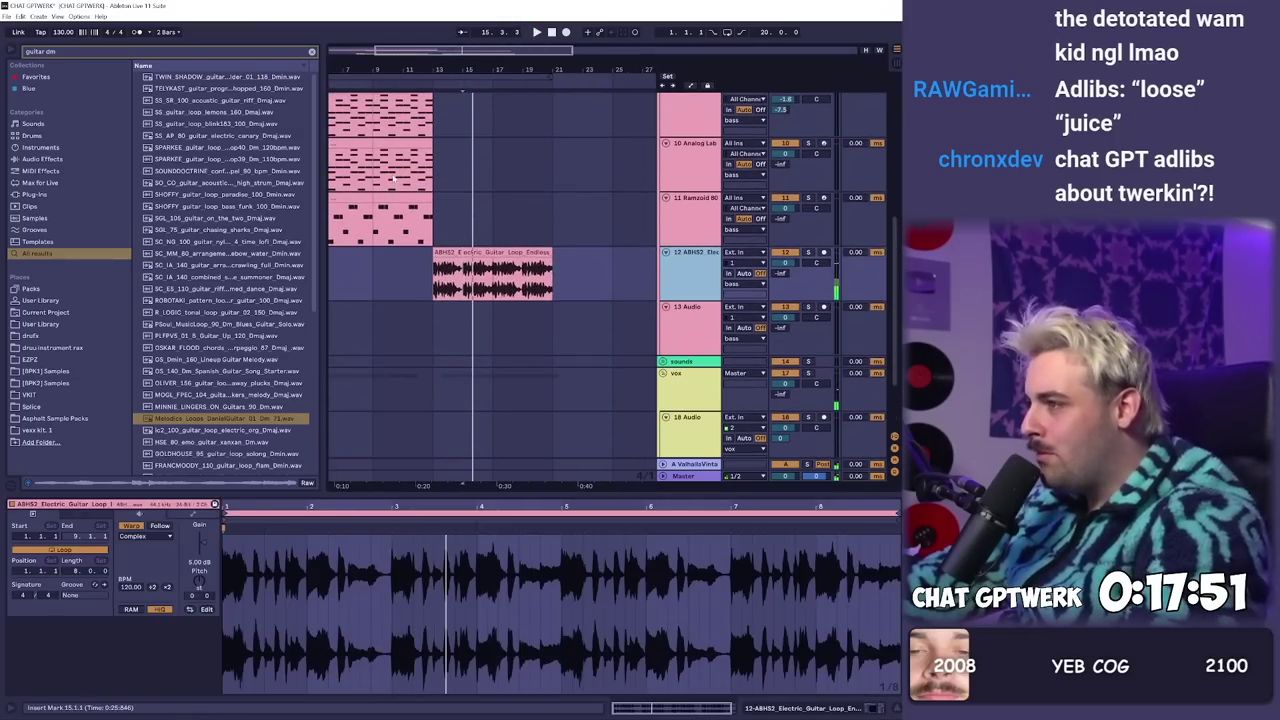
- Insert an Operator MIDI track below 11 Ramzoid and create an empty six-bar MIDI clip on it starting at bar 13
{"action": "left_click", "coordinate": [438, 222]}
{"action": "key", "text": "ctrl+shift+t"}
{"action": "left_click_drag", "start_coordinate": [434, 268], "coordinate": [526, 264]}
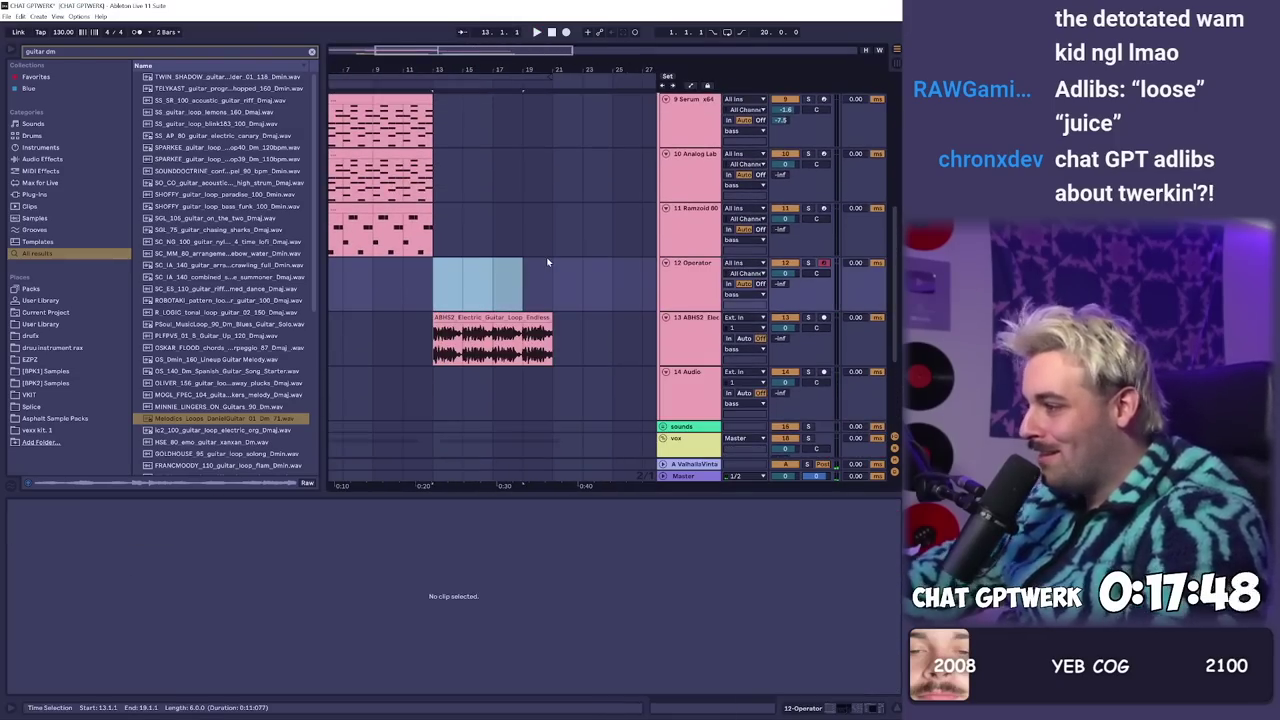
{"action": "key", "text": "ctrl+shift+m"}
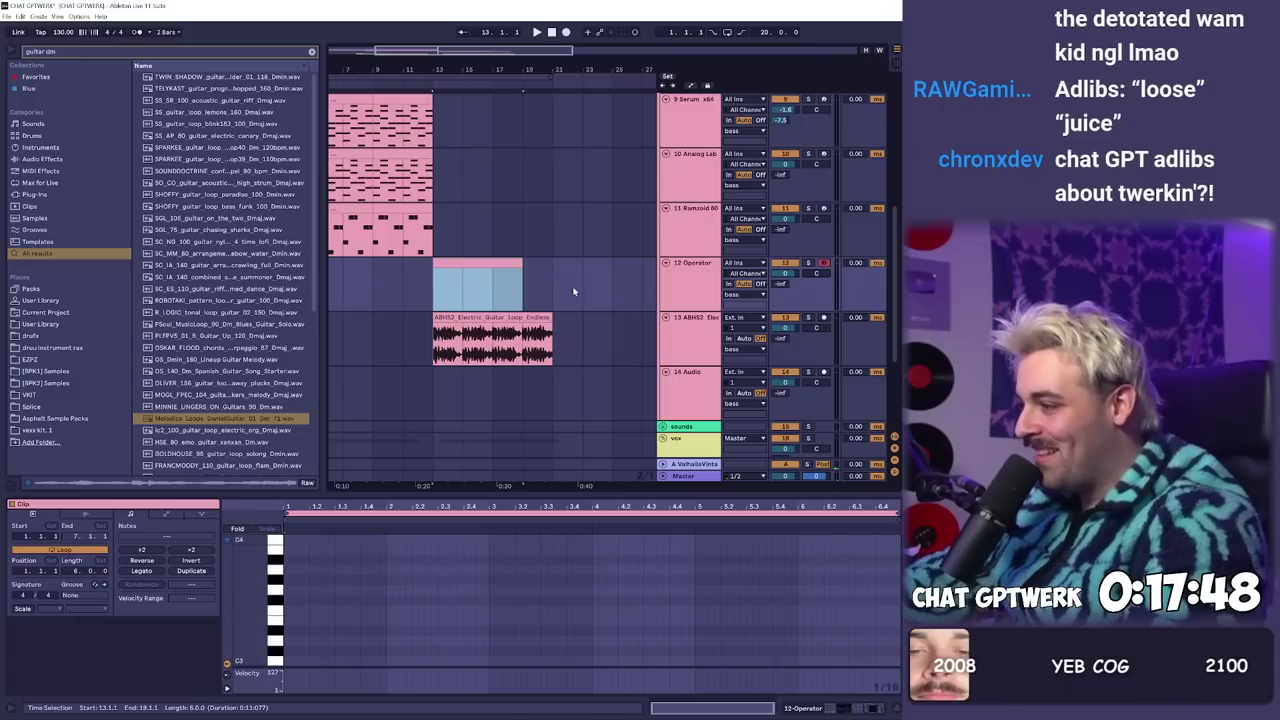
- Try a D3, F3 and A3 chord at the start of the Operator clip
{"action": "left_click", "coordinate": [348, 580]}
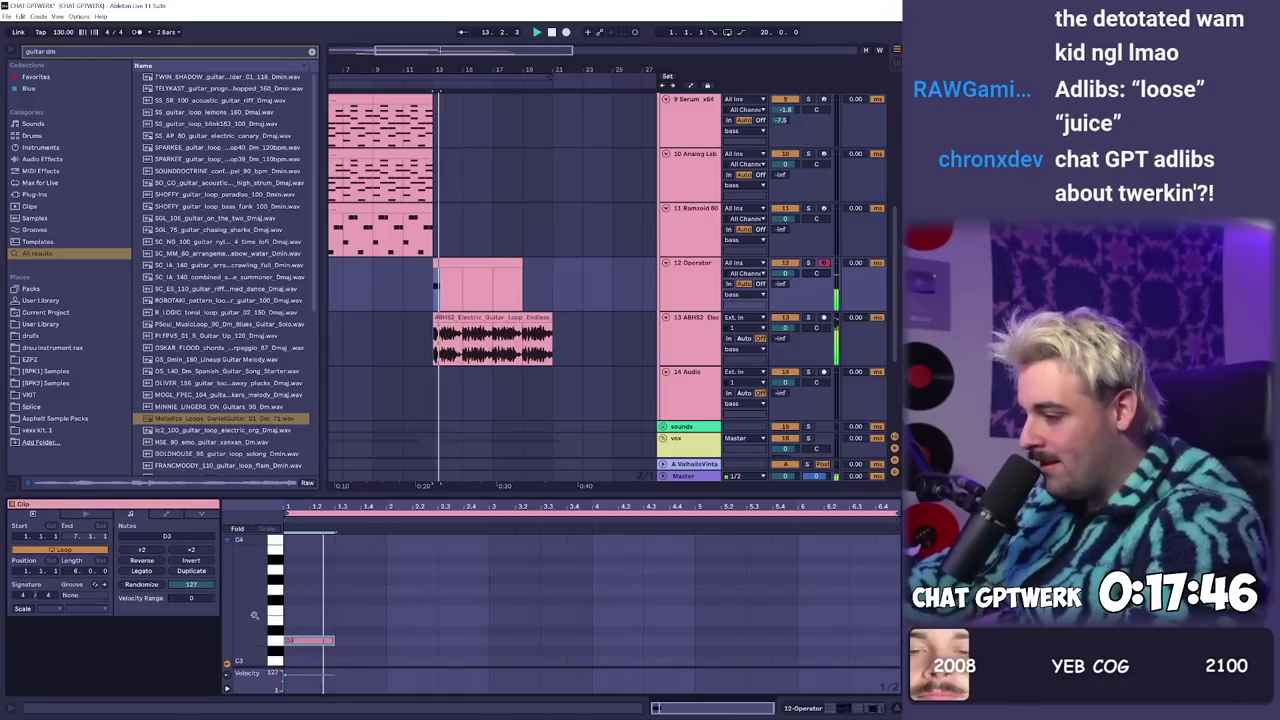
{"action": "double_click", "coordinate": [291, 610]}
{"action": "double_click", "coordinate": [300, 569]}
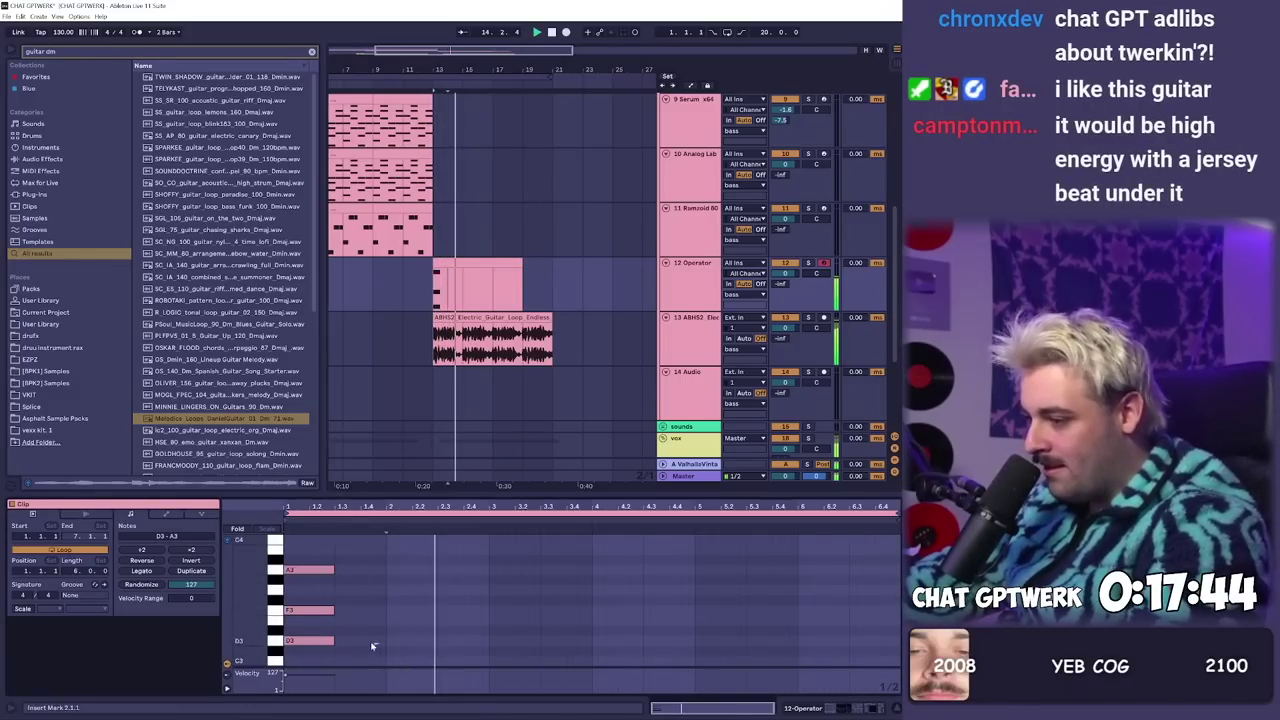
- Delete the chord notes and remove the whole Operator track
{"action": "left_click_drag", "start_coordinate": [372, 647], "coordinate": [286, 552]}
{"action": "left_click_drag", "start_coordinate": [410, 651], "coordinate": [288, 556]}
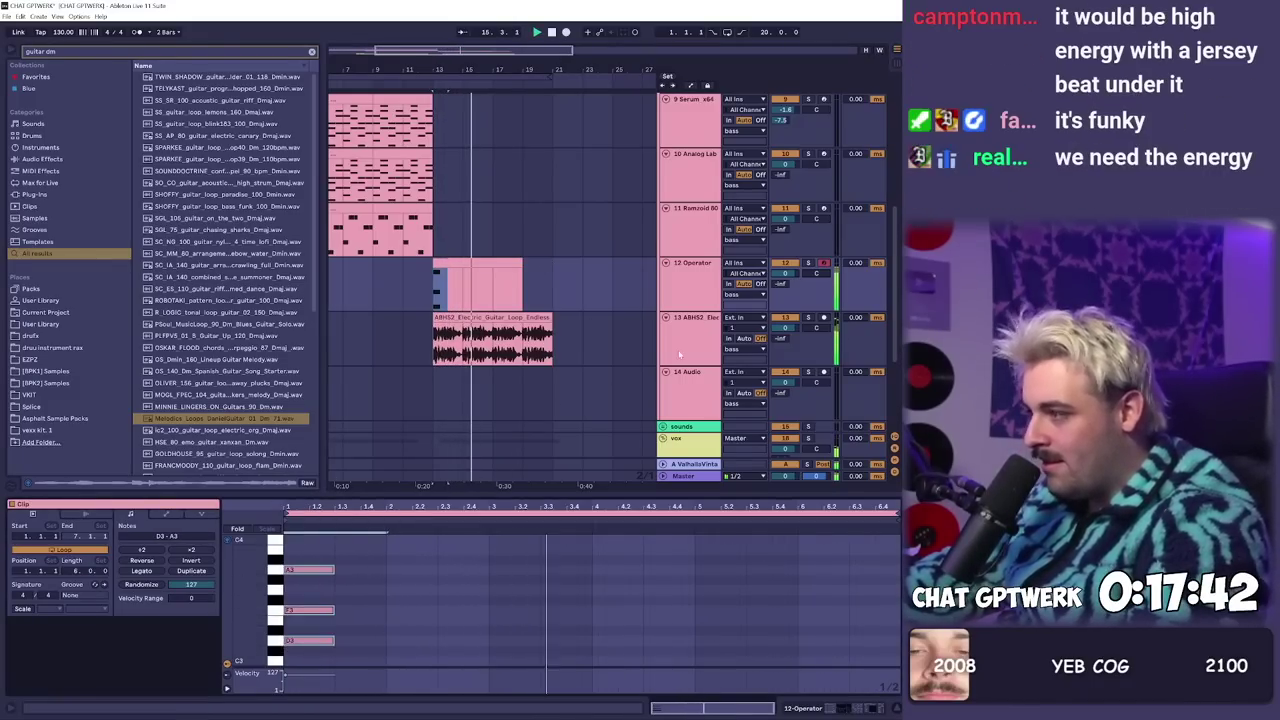
{"action": "key", "text": "Delete"}
{"action": "left_click", "coordinate": [708, 271]}
{"action": "key", "text": "Delete"}
- Record a new vocal take on 19 Audio over the opening of the chorus vocal from bar 13
{"action": "left_click", "coordinate": [456, 499]}
{"action": "key", "text": "space"}
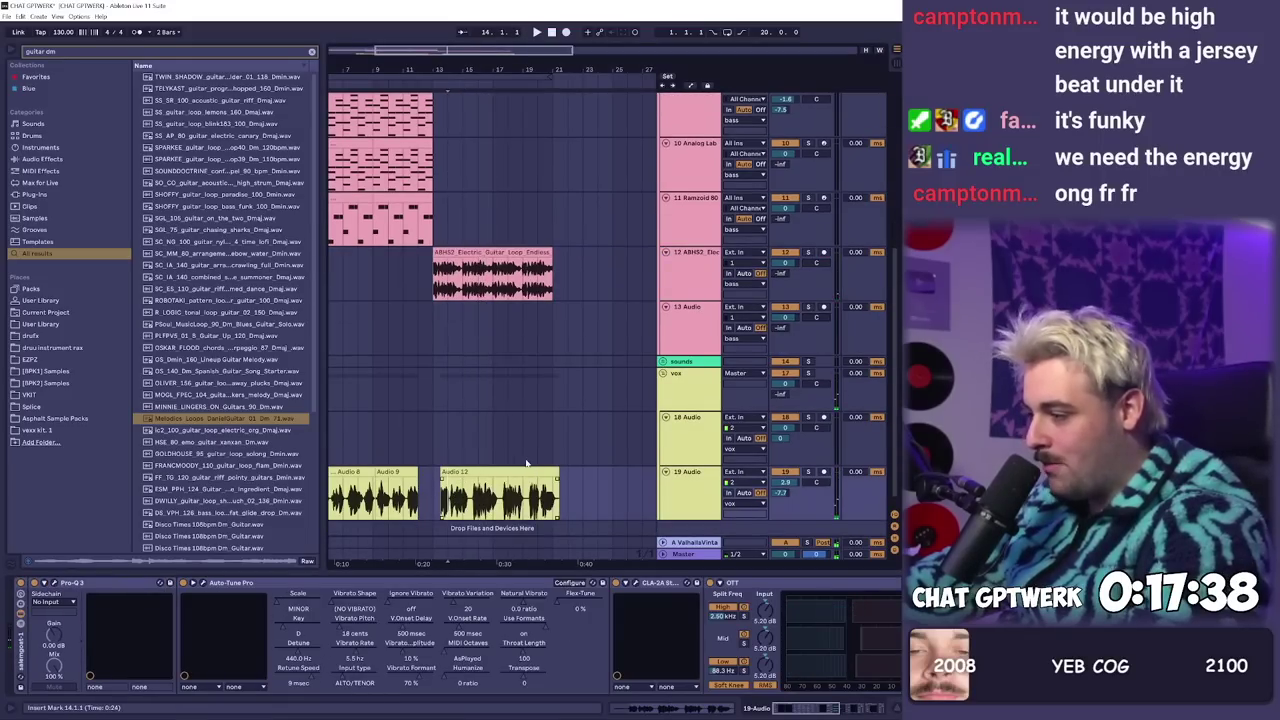
{"action": "left_click", "coordinate": [566, 33]}
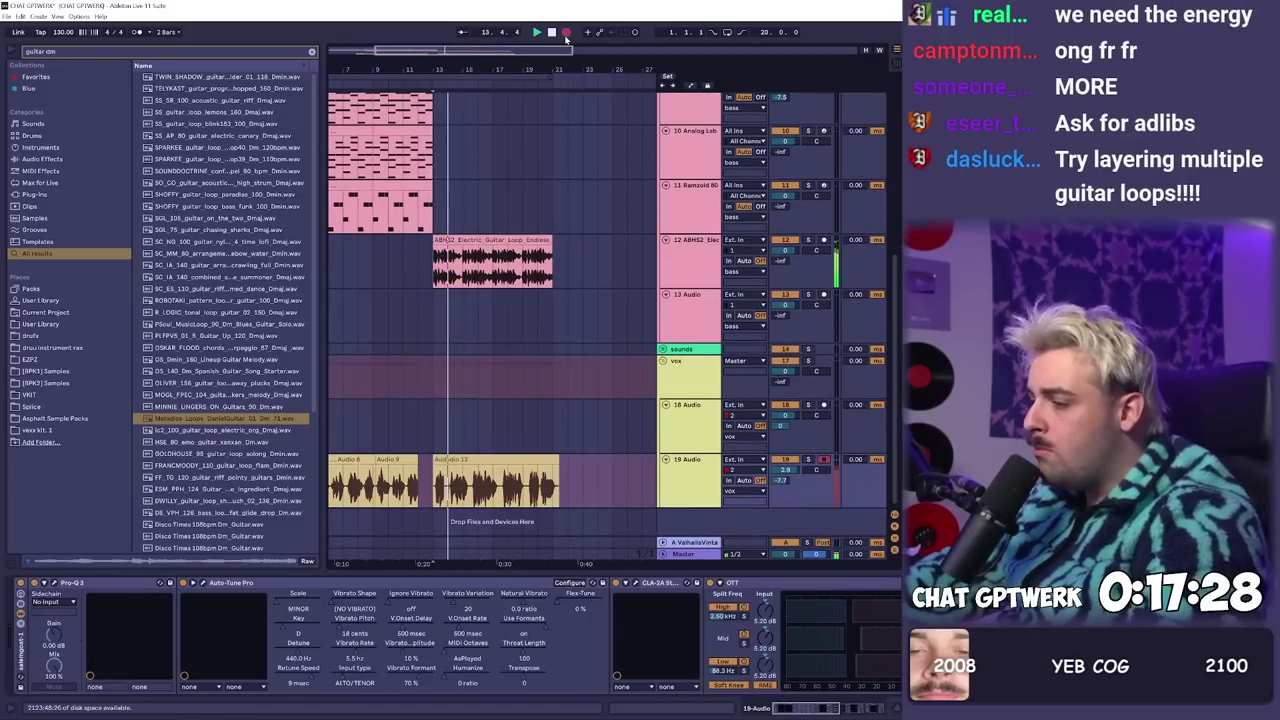
{"action": "left_click", "coordinate": [566, 33]}
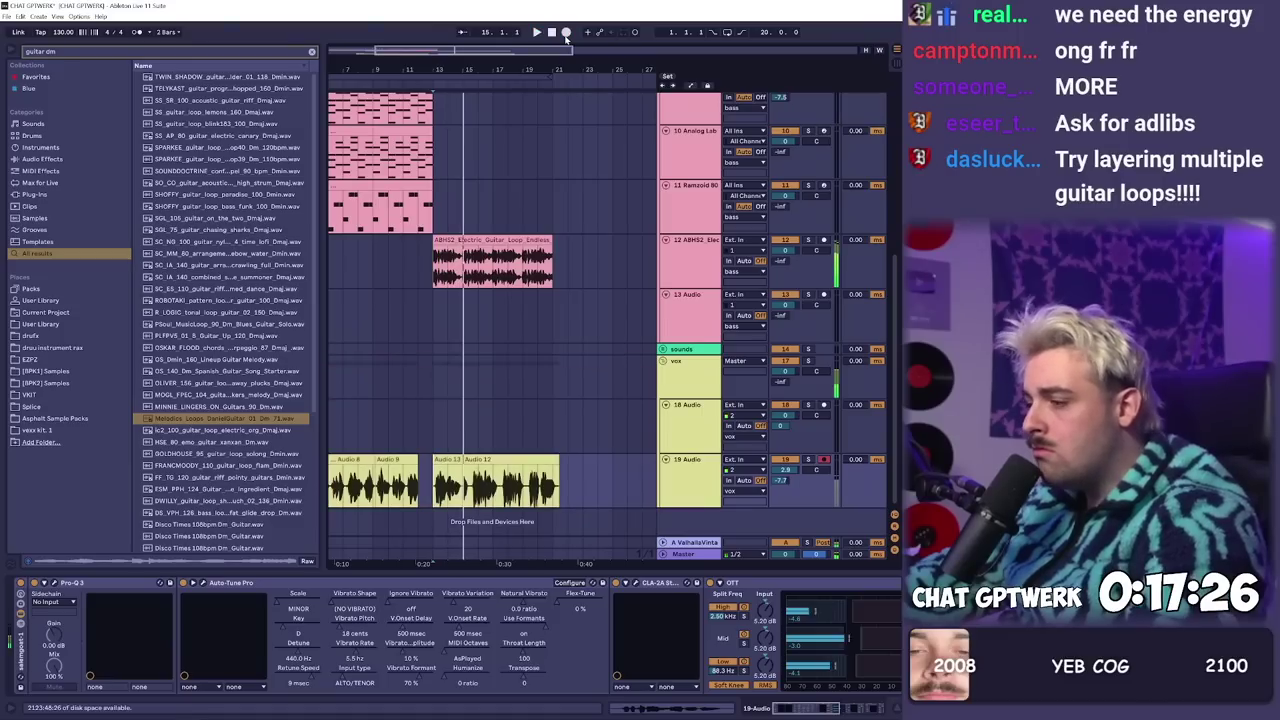
- Double the clap rate in bar 20 and clear both clap tracks for the last two beats before bar 21
{"action": "left_click_drag", "start_coordinate": [487, 51], "coordinate": [518, 113]}
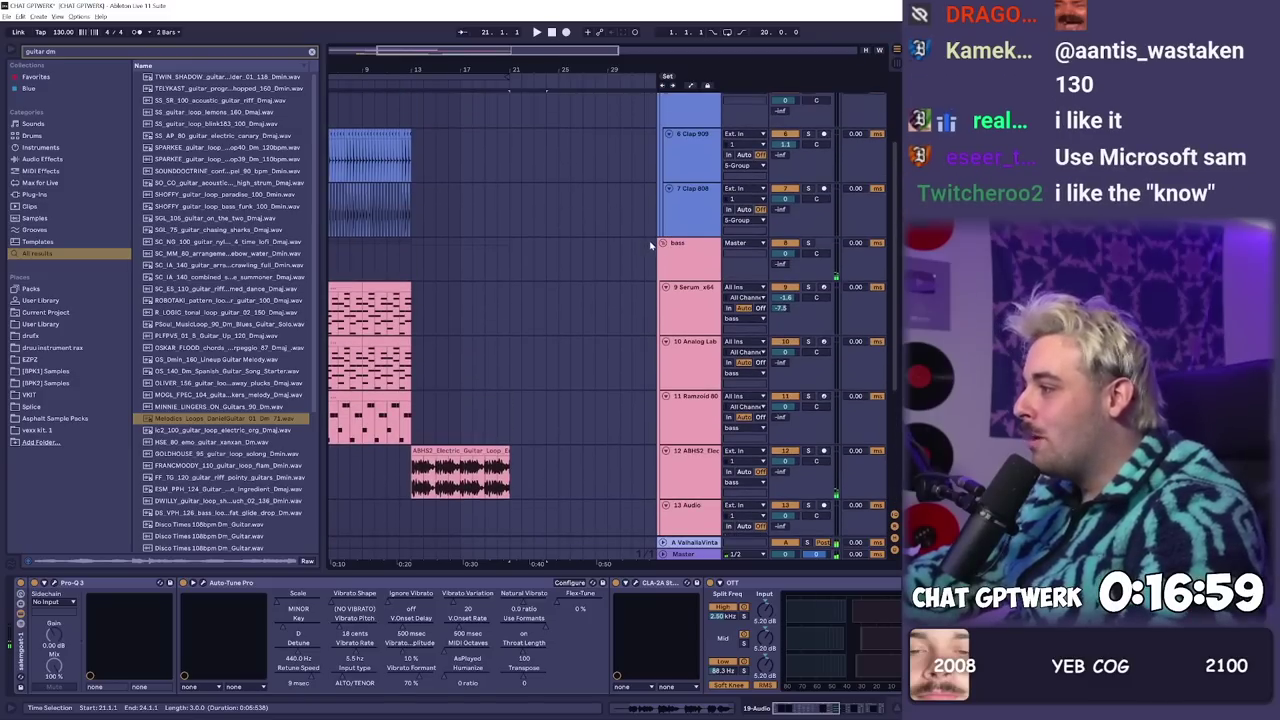
{"action": "key", "text": "alt+u"}
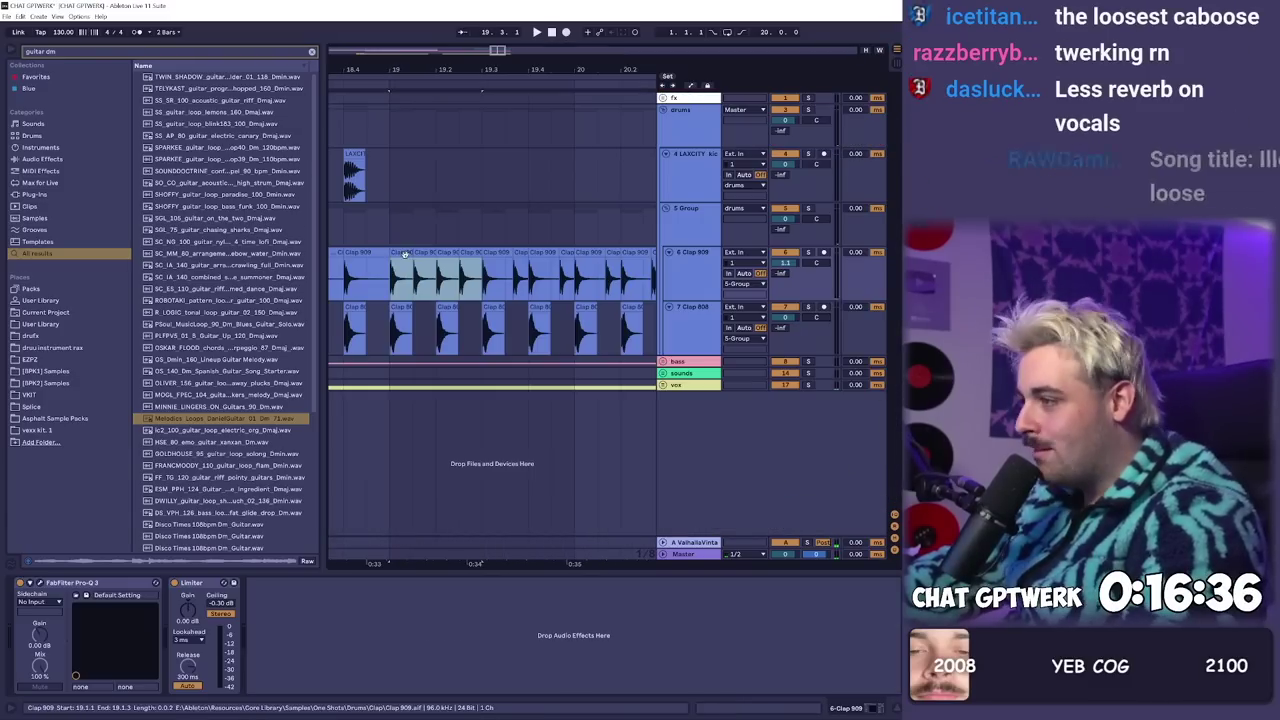
{"action": "left_click", "coordinate": [487, 280]}
{"action": "key", "text": "space"}
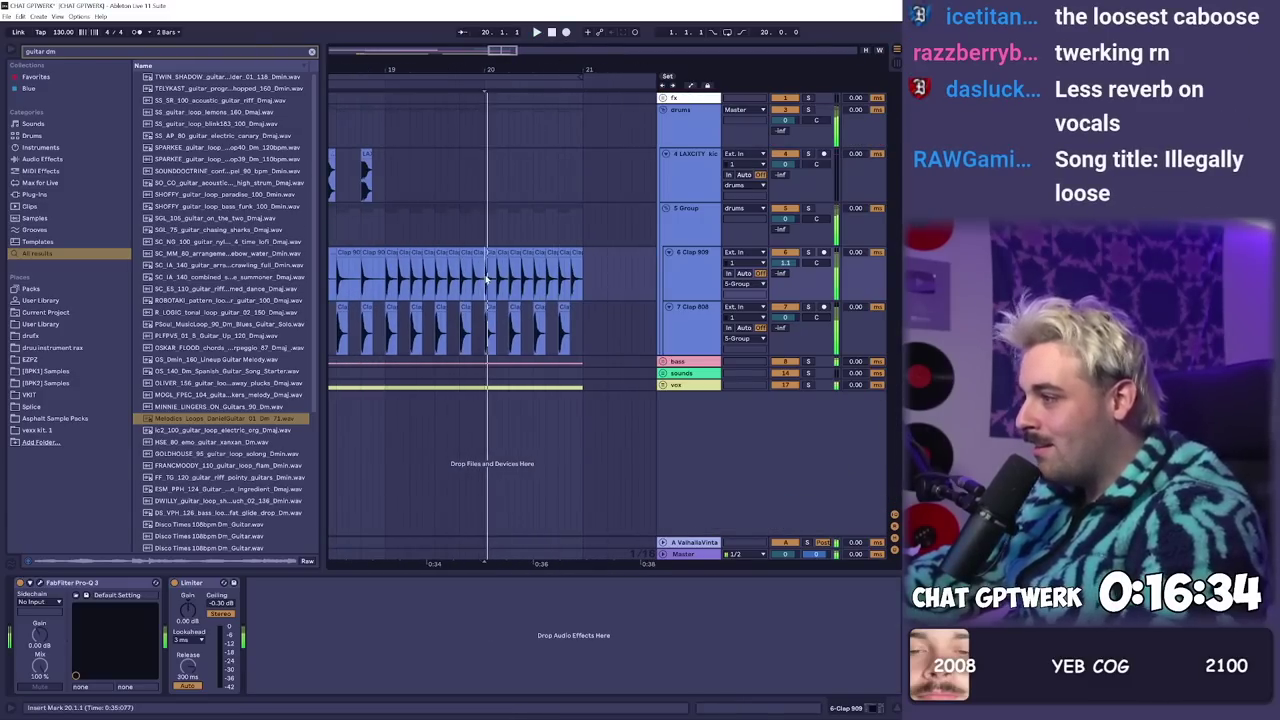
{"action": "key", "text": "space"}
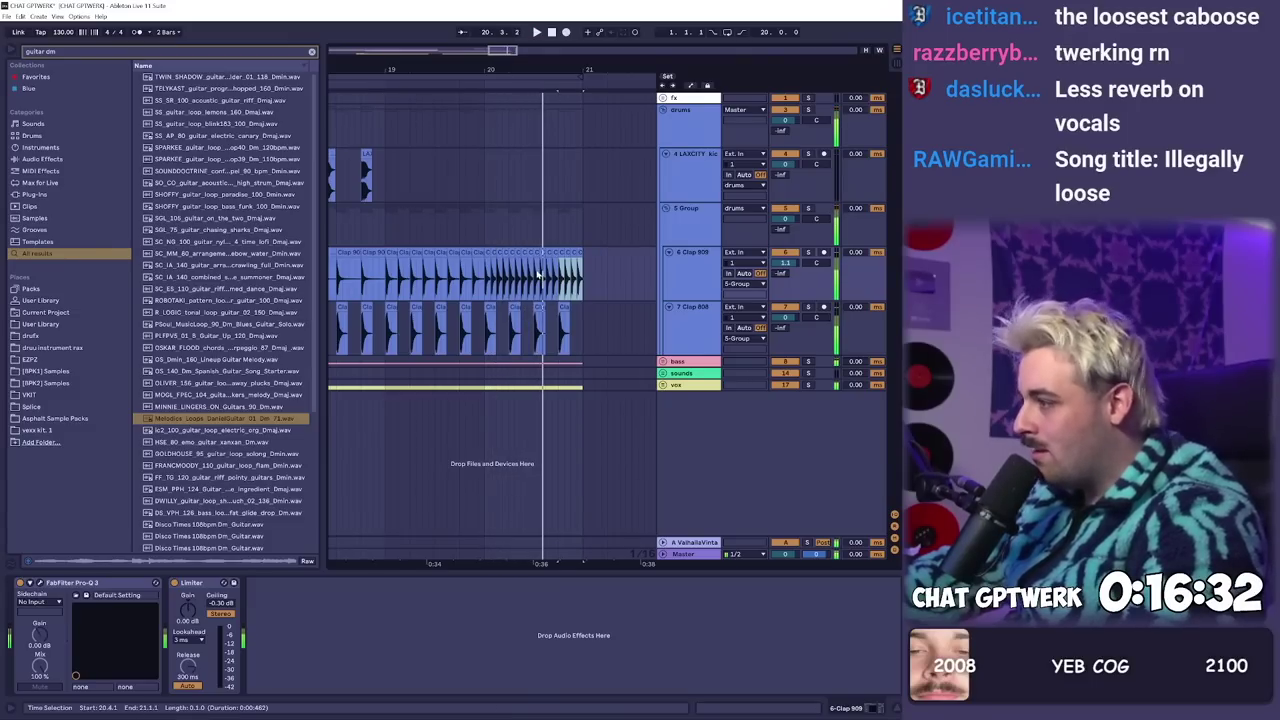
{"action": "key", "text": "space"}
{"action": "left_click_drag", "start_coordinate": [535, 275], "coordinate": [582, 330]}
{"action": "key", "text": "Delete"}
{"action": "left_click", "coordinate": [357, 337]}
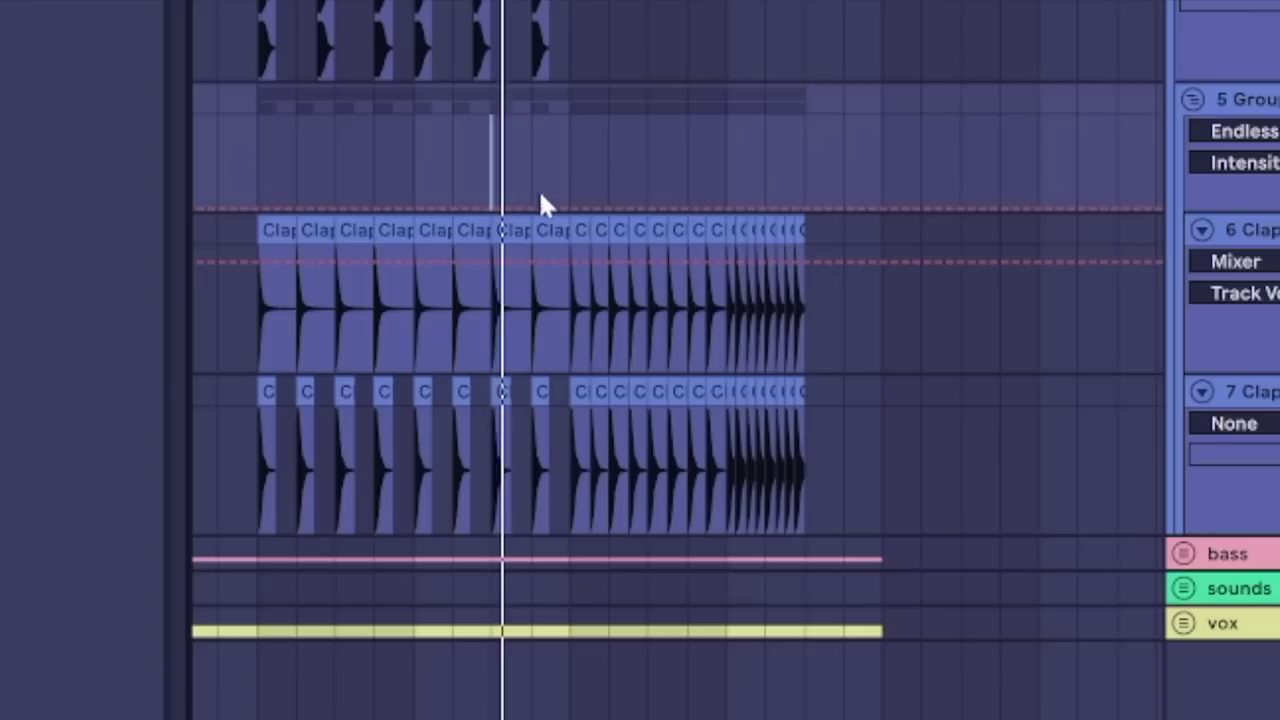
- Draw Intensity automation on the clap group that ramps up through the clap build-up and drops back after bar 21
{"action": "left_click", "coordinate": [565, 206]}
{"action": "left_click_drag", "start_coordinate": [666, 207], "coordinate": [815, 116]}
{"action": "key", "text": "b"}
{"action": "mouse_move", "coordinate": [908, 200]}
{"action": "left_mouse_down"}
{"action": "mouse_move", "coordinate": [916, 366]}
{"action": "mouse_move", "coordinate": [990, 300]}
{"action": "left_mouse_up"}
{"action": "key", "text": "b"}
{"action": "key", "text": "a"}
{"action": "left_click_drag", "start_coordinate": [563, 70], "coordinate": [518, 63]}
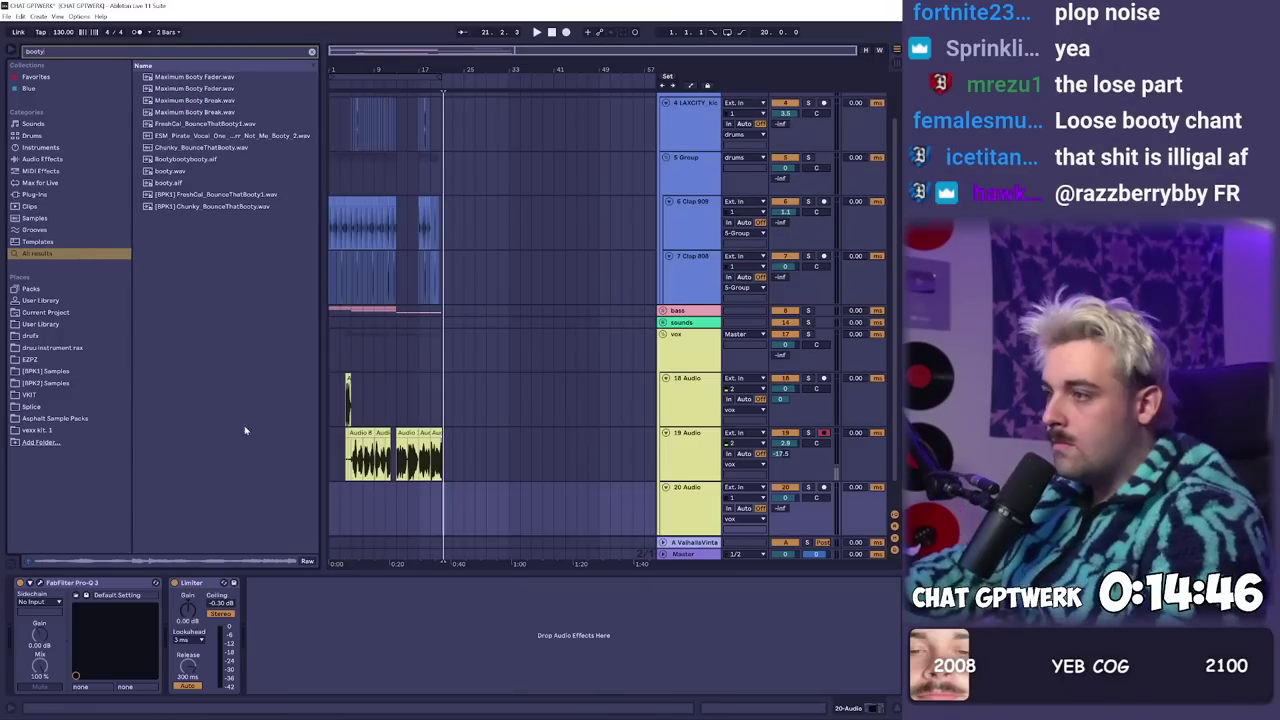
- Repeat the booty.aif sample on beats 2 and 4 through the chorus on track 20 and lower that track's volume
{"action": "left_click", "coordinate": [202, 184]}
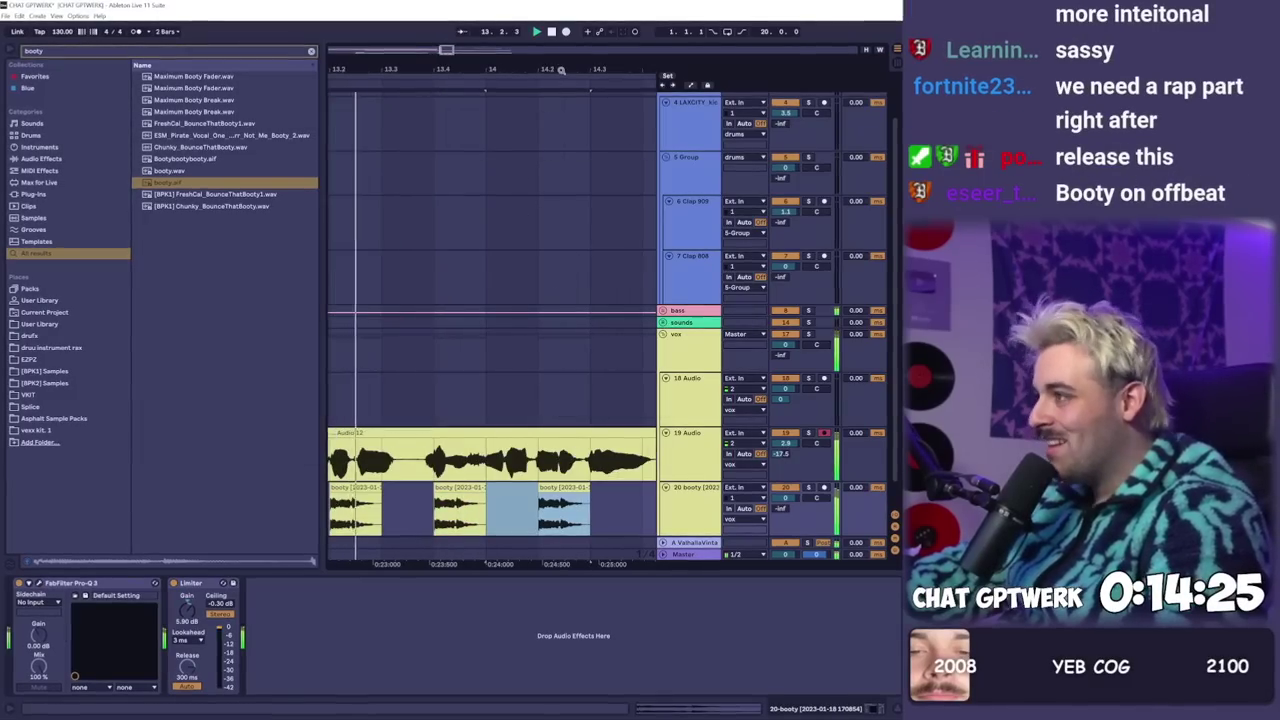
{"action": "left_click_drag", "start_coordinate": [561, 70], "coordinate": [490, 12]}
{"action": "key", "text": "ctrl+d"}
{"action": "key", "text": "ctrl+d"}
{"action": "key", "text": "ctrl+d"}
{"action": "key", "text": "ctrl+d"}
{"action": "key", "text": "ctrl+d"}
{"action": "key", "text": "ctrl+d"}
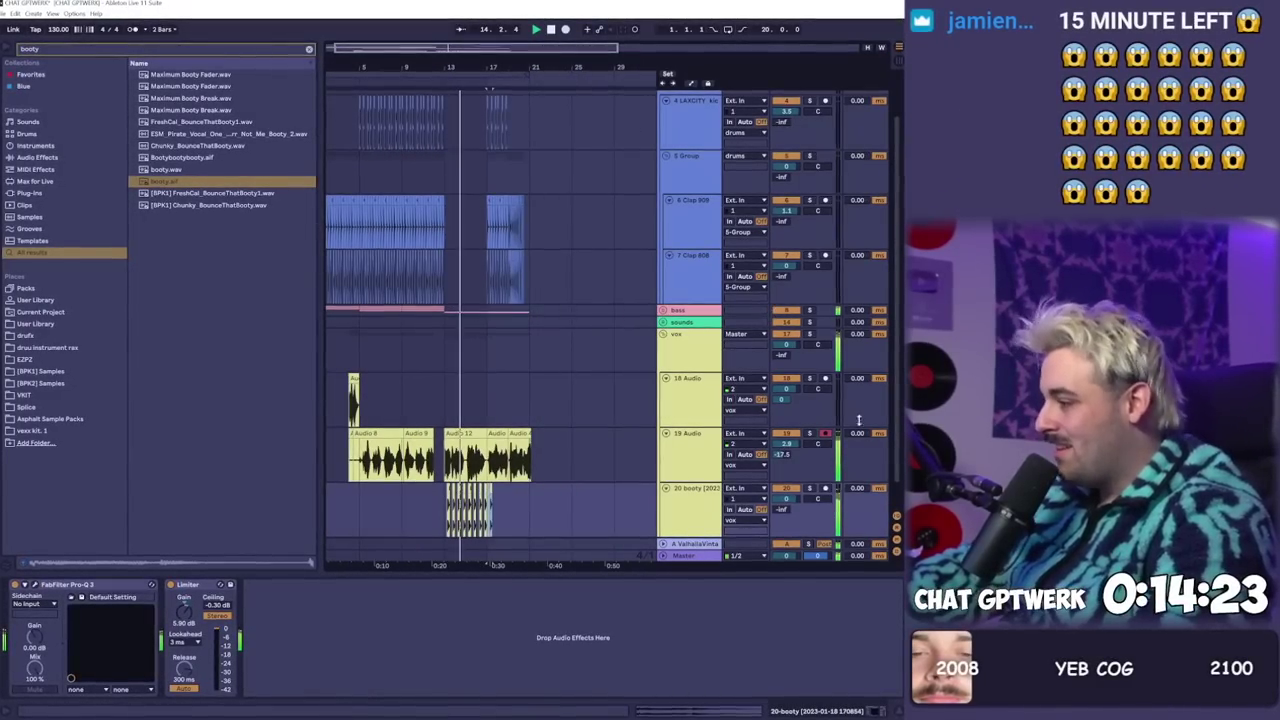
{"action": "key", "text": "ctrl+d"}
{"action": "key", "text": "ctrl+d"}
{"action": "key", "text": "ctrl+d"}
{"action": "key", "text": "ctrl+d"}
{"action": "key", "text": "ctrl+d"}
{"action": "key", "text": "ctrl+d"}
{"action": "left_click_drag", "start_coordinate": [787, 499], "coordinate": [787, 525]}
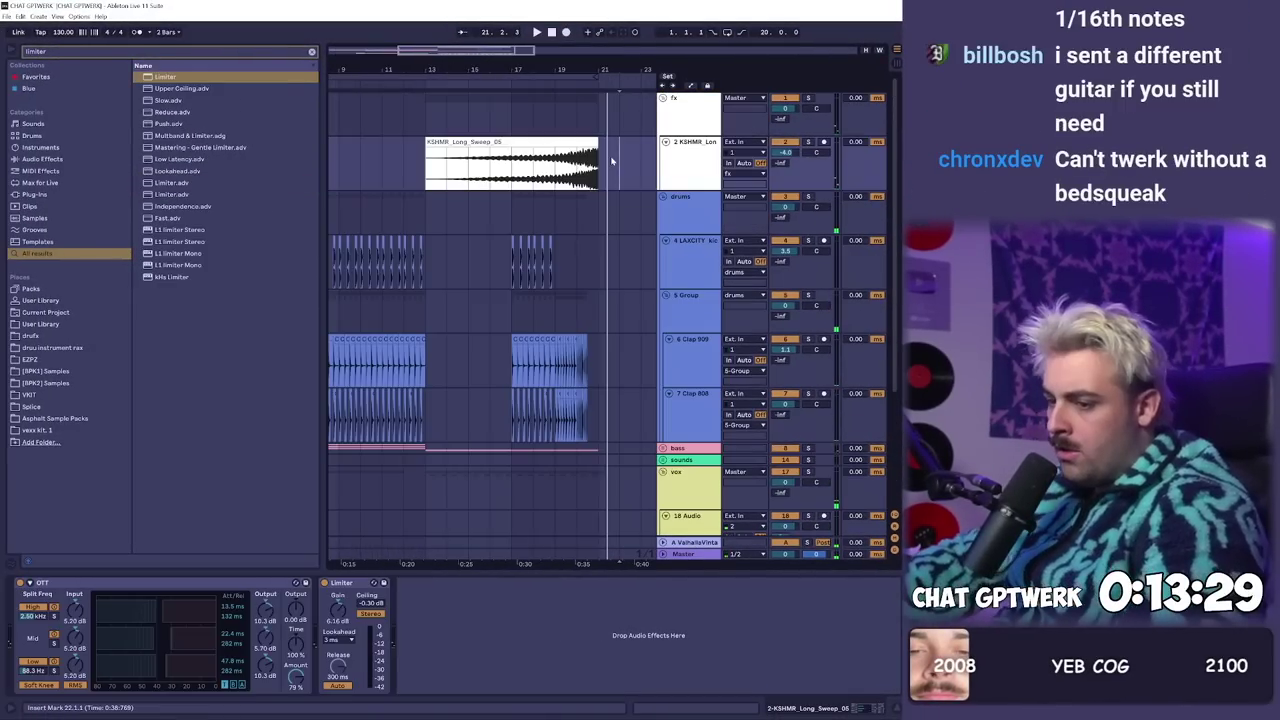
- Switch to Discord, download FunkyBallad_105_Dm_PL_1.wav from the sample-stream channel, and locate the file through the browser's downloads
{"action": "key", "text": "alt+Tab"}
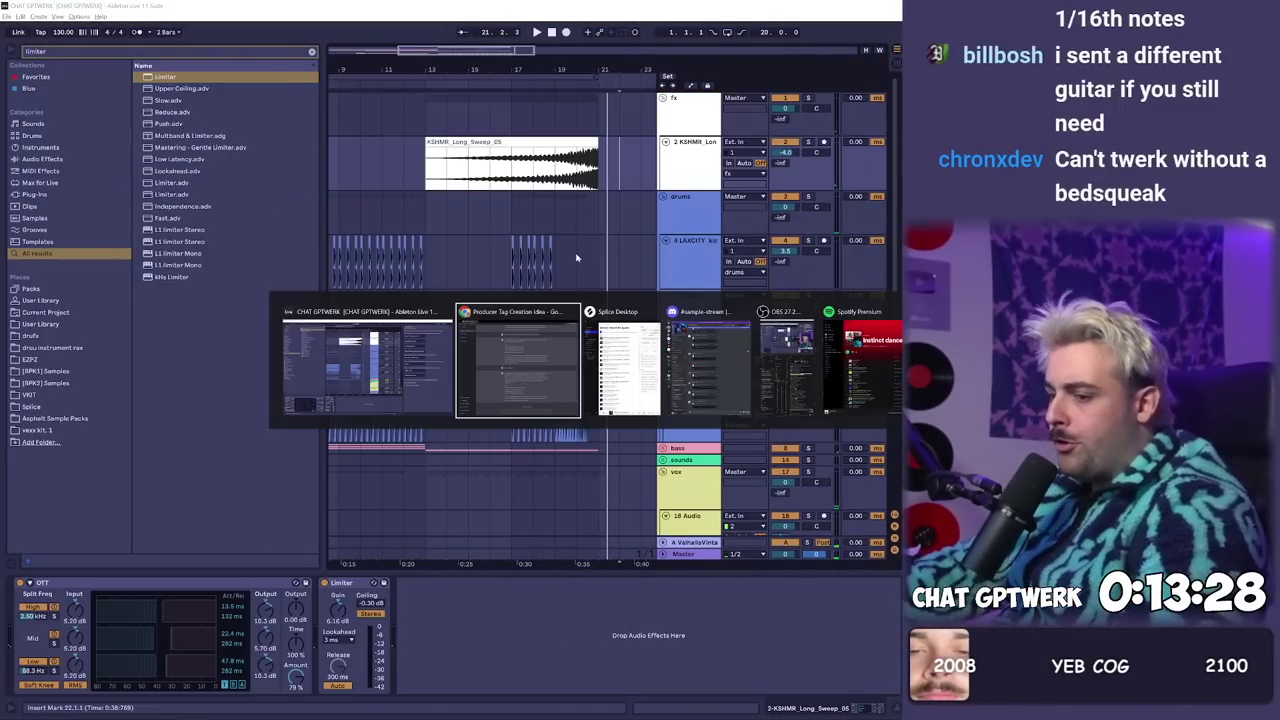
{"action": "key", "text": "Tab"}
{"action": "key", "text": "Tab"}
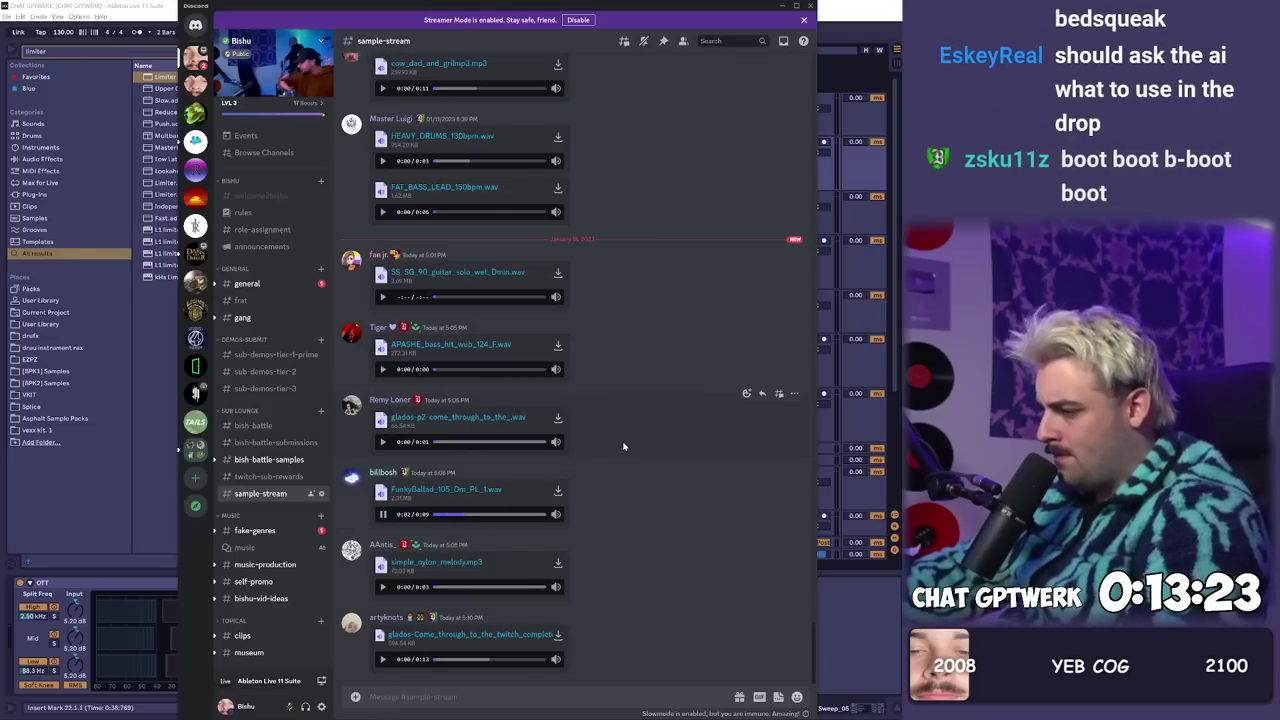
{"action": "left_click", "coordinate": [558, 491]}
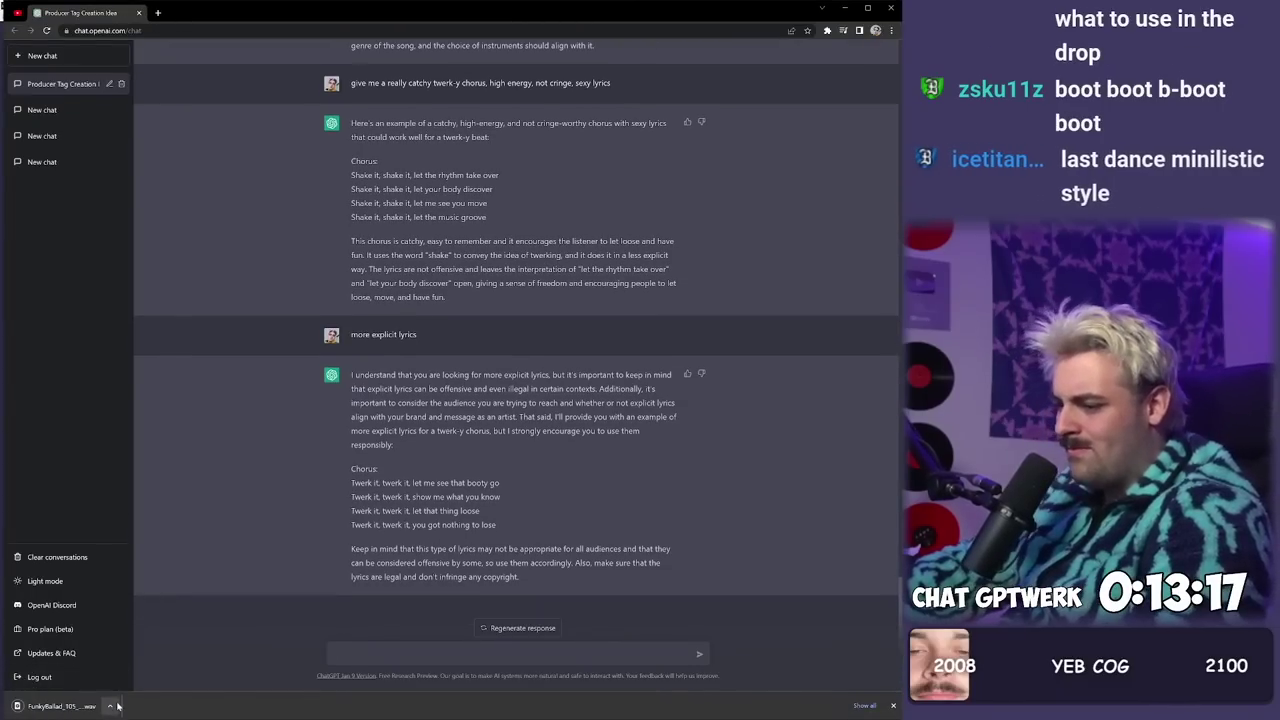
{"action": "left_click", "coordinate": [110, 706]}
{"action": "left_click", "coordinate": [134, 671]}
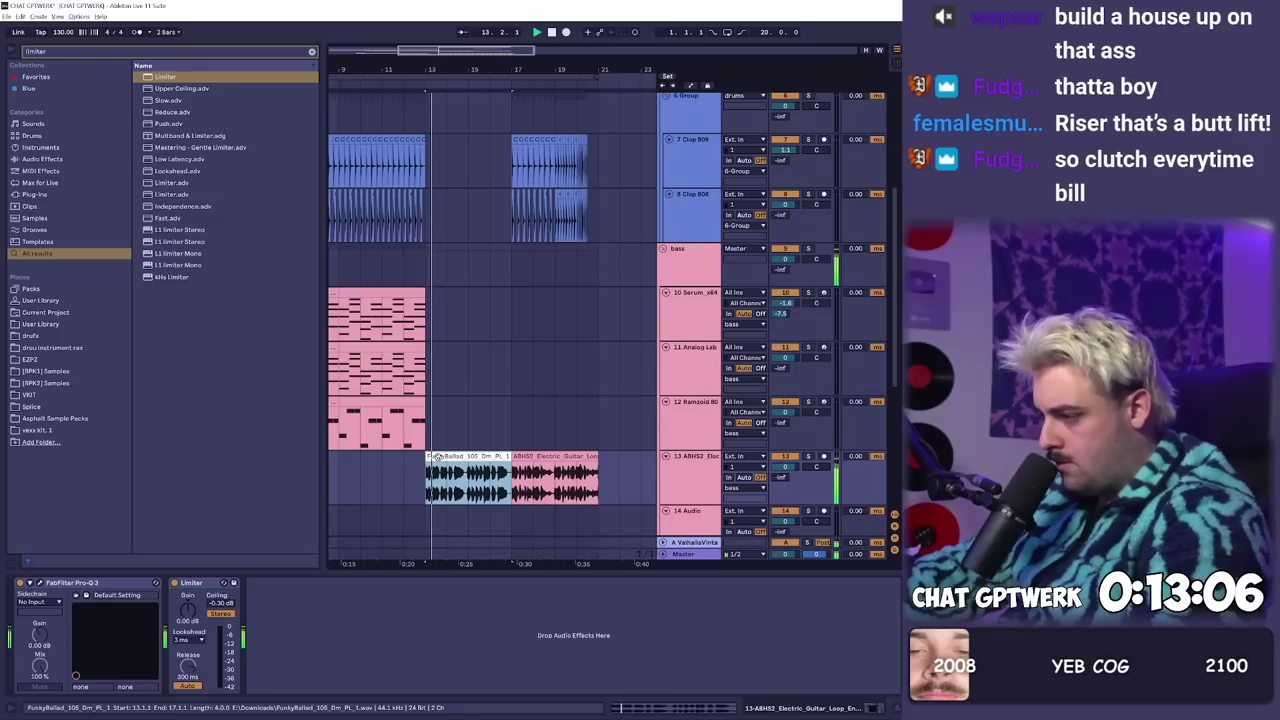
- Replace the Endless Summer loop in bars 17 to 21 with the FunkyBallad loop and set the track's Limiter gain to 1.84 dB
{"action": "left_click", "coordinate": [480, 457], "text": "shift"}
{"action": "left_click_drag", "start_coordinate": [188, 610], "coordinate": [188, 608]}
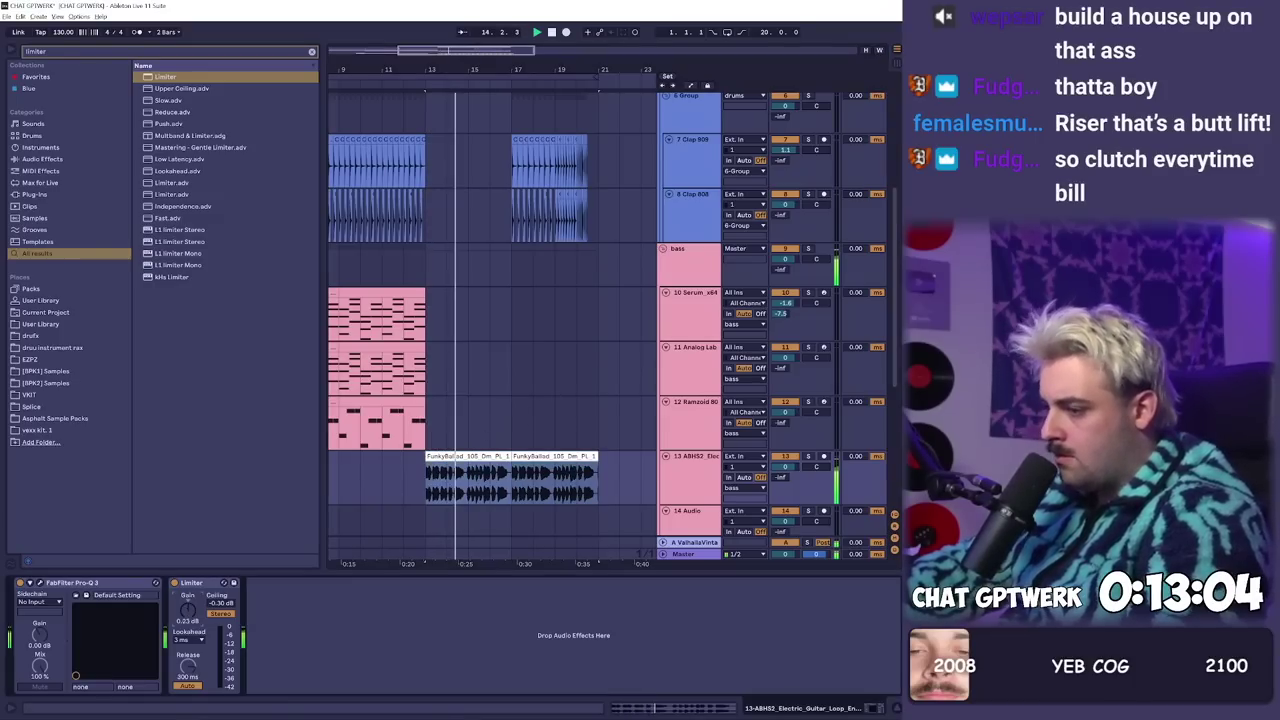
{"action": "key", "text": "XF86AudioRaiseVolume"}
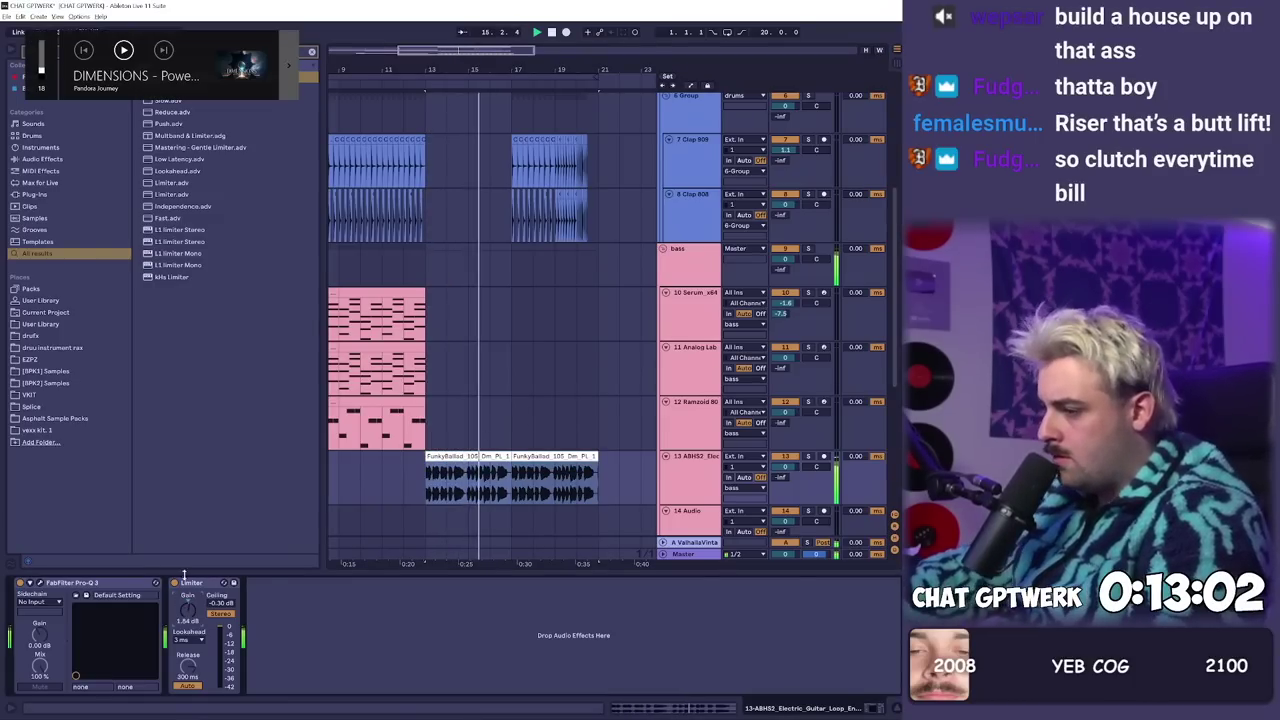
{"action": "scroll", "coordinate": [585, 215], "scroll_direction": "up", "scroll_amount": 5}
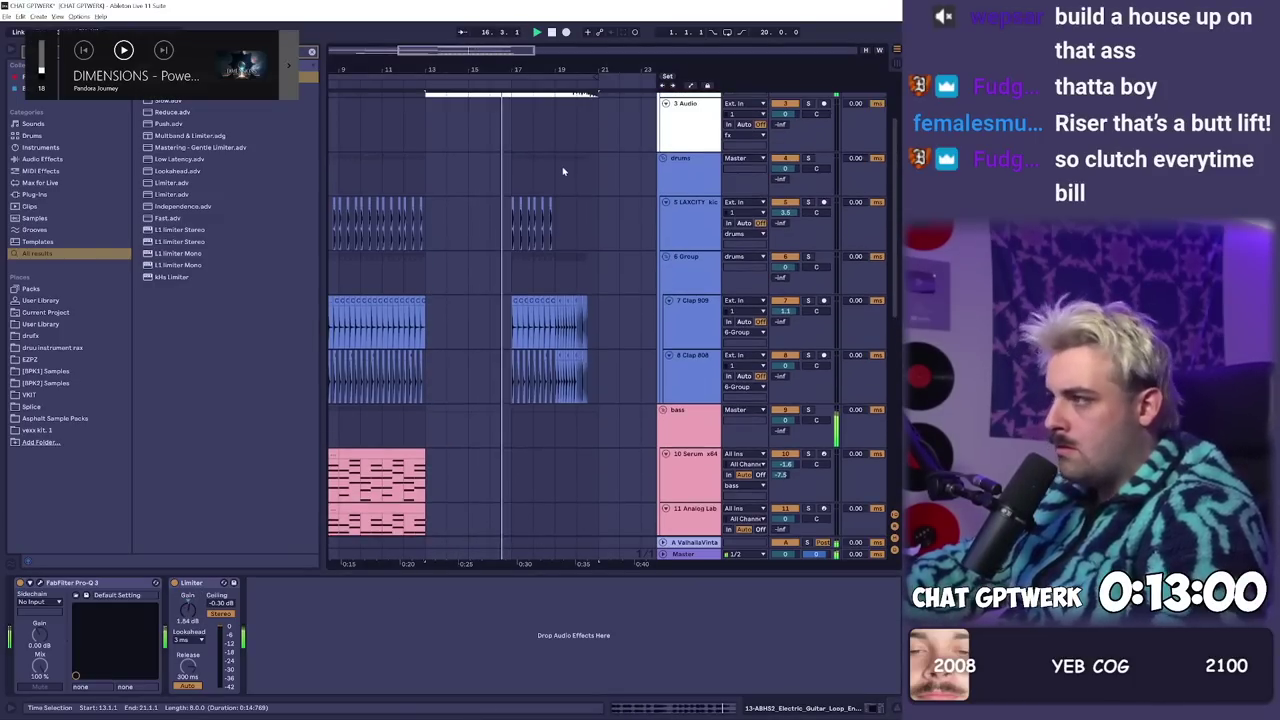
{"action": "scroll", "coordinate": [549, 274], "scroll_direction": "down", "scroll_amount": 3}
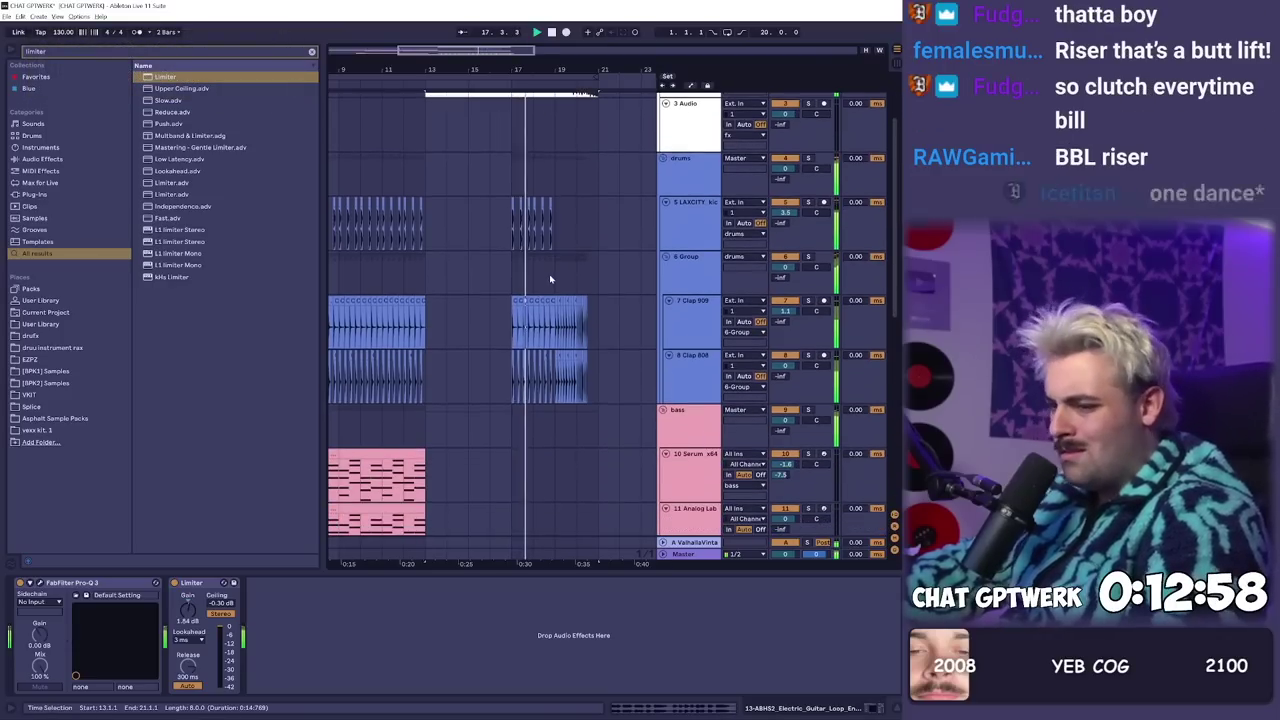
{"action": "scroll", "coordinate": [543, 263], "scroll_direction": "up", "scroll_amount": 3}
{"action": "scroll", "coordinate": [526, 400], "scroll_direction": "down", "scroll_amount": 4}
- Set the guitar track's Limiter gain to 2.84 dB and check its spectrum in Pro-Q 3 while playing the build-up
{"action": "left_click", "coordinate": [504, 477]}
{"action": "left_click", "coordinate": [504, 477]}
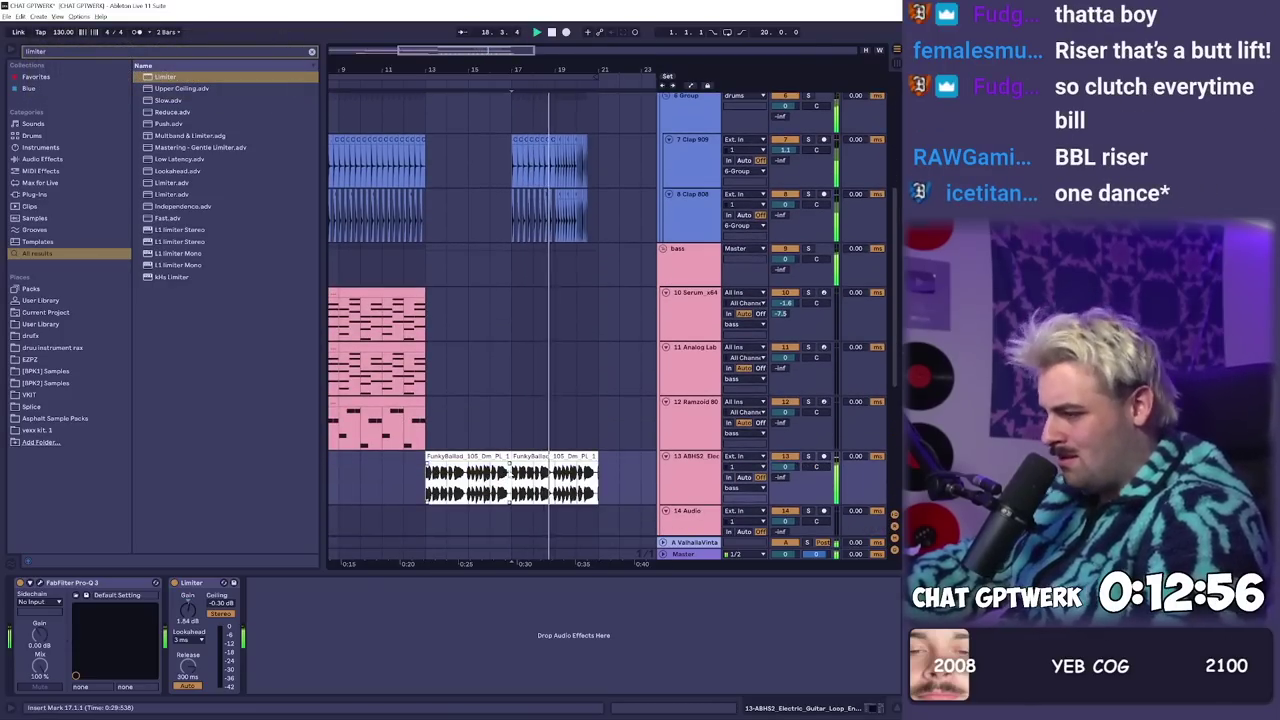
{"action": "left_click_drag", "start_coordinate": [188, 611], "coordinate": [188, 602]}
{"action": "left_click", "coordinate": [41, 583]}
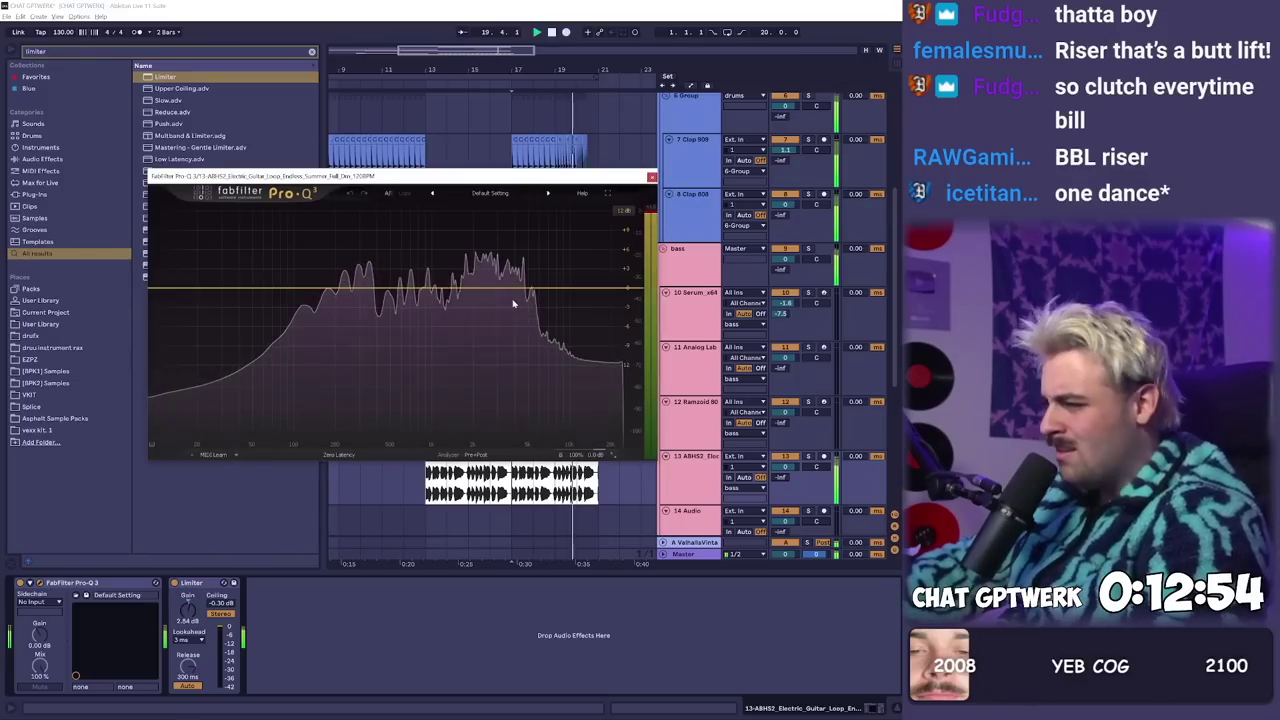
{"action": "left_click", "coordinate": [651, 177]}
{"action": "scroll", "coordinate": [620, 287], "scroll_direction": "up", "scroll_amount": 1}
{"action": "scroll", "coordinate": [620, 287], "scroll_direction": "up", "scroll_amount": 2}
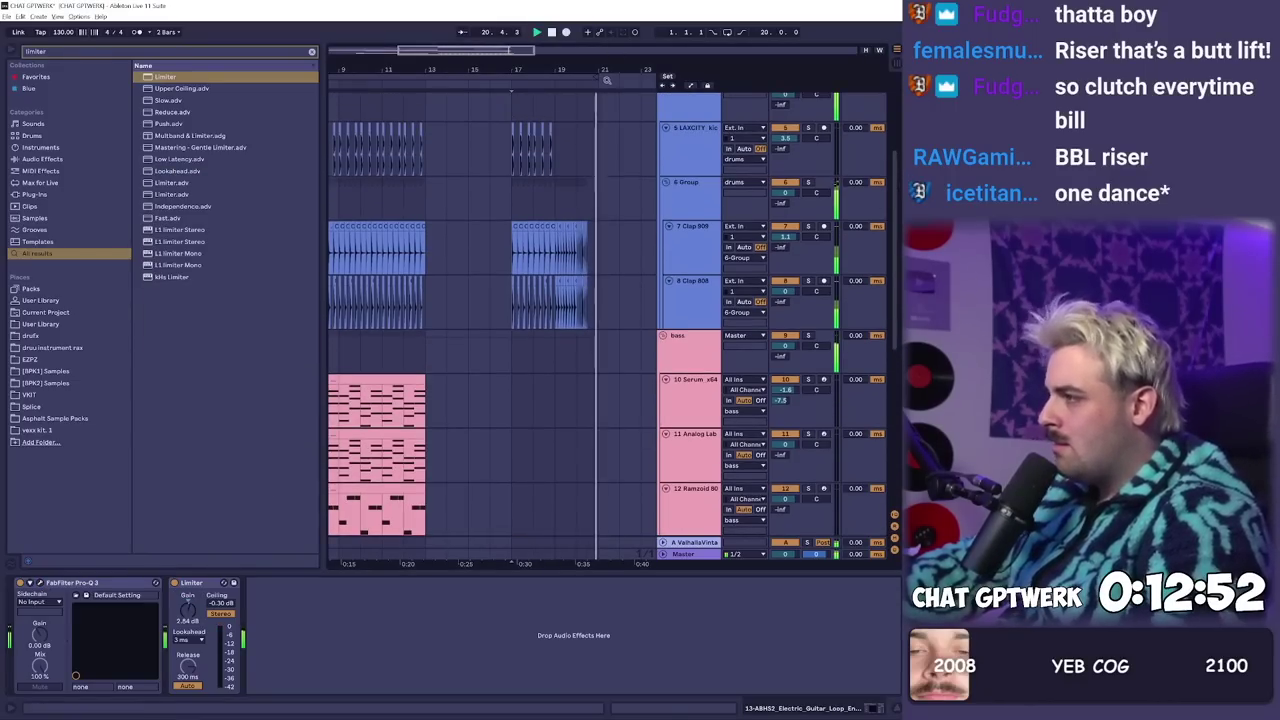
{"action": "left_click_drag", "start_coordinate": [606, 74], "coordinate": [646, 171]}
{"action": "scroll", "coordinate": [580, 260], "scroll_direction": "down", "scroll_amount": 4}
{"action": "key", "text": "space"}
{"action": "left_click", "coordinate": [507, 364]}
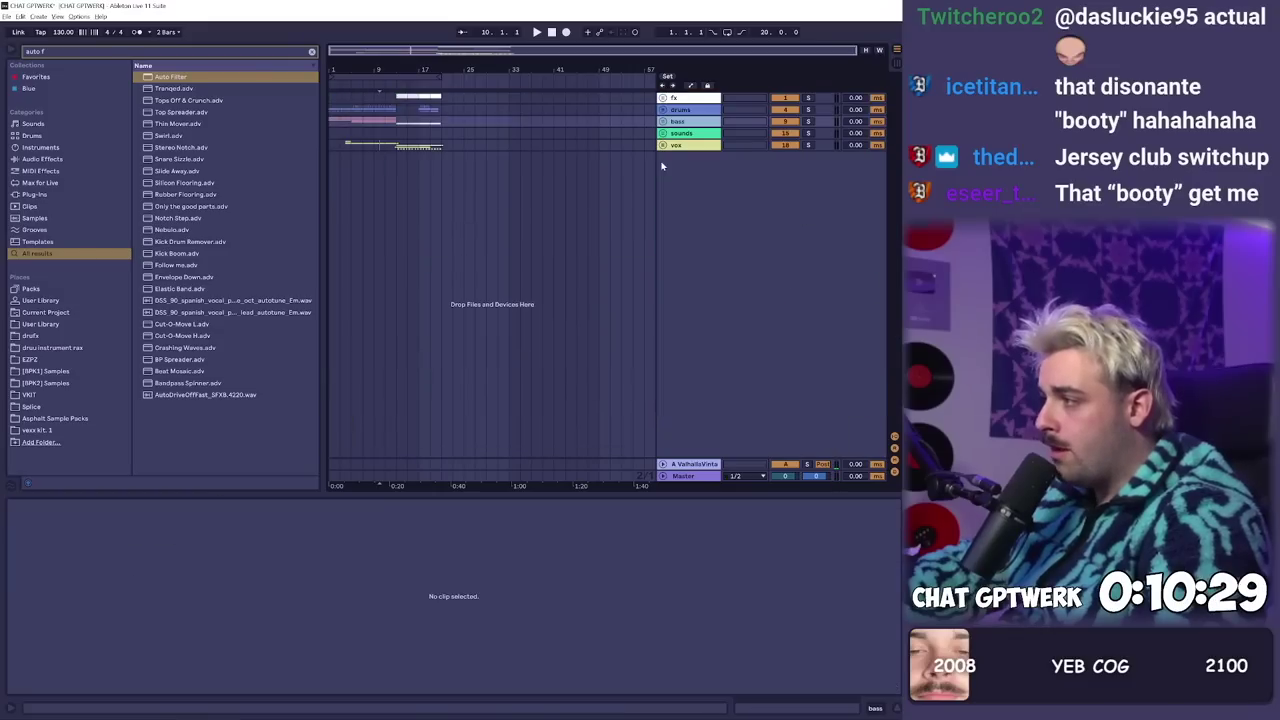
- Switch to ChatGPT and ask "what sound should i use in the drop?"
{"action": "key", "text": "alt+Tab"}
{"action": "key", "text": "alt+Tab"}
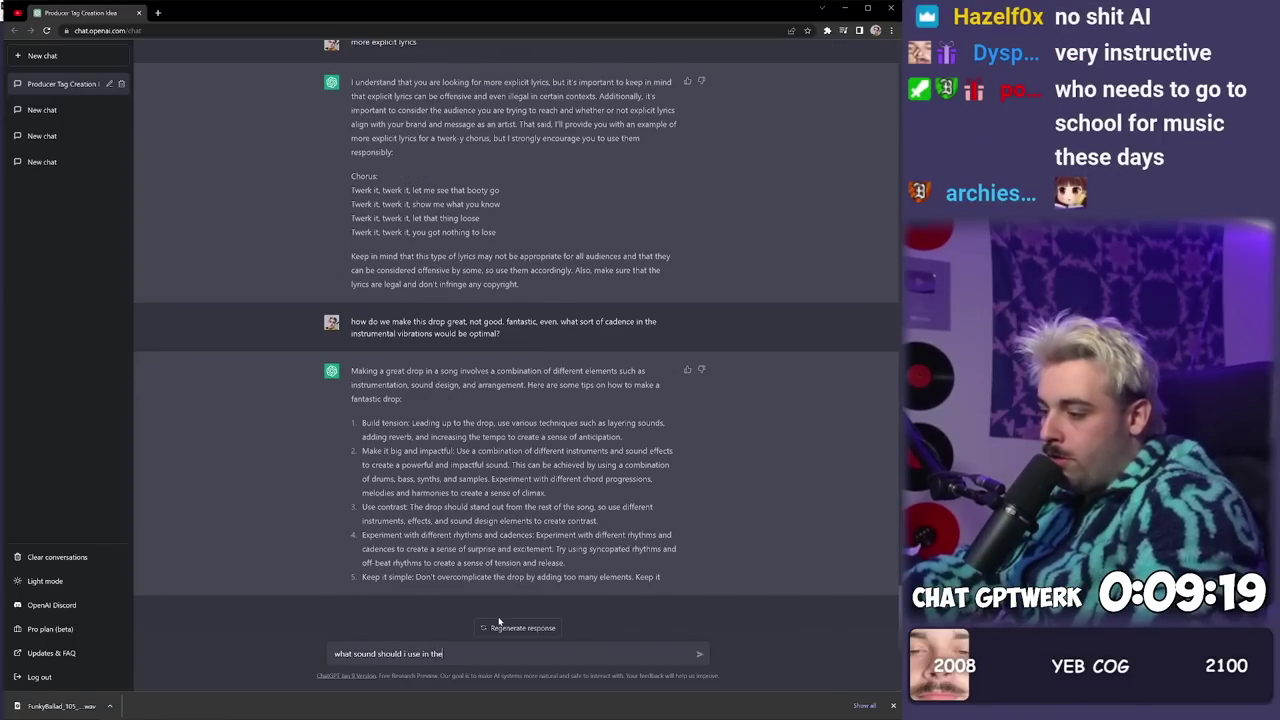
{"action": "type", "text": "drop?"}
{"action": "key", "text": "Return"}
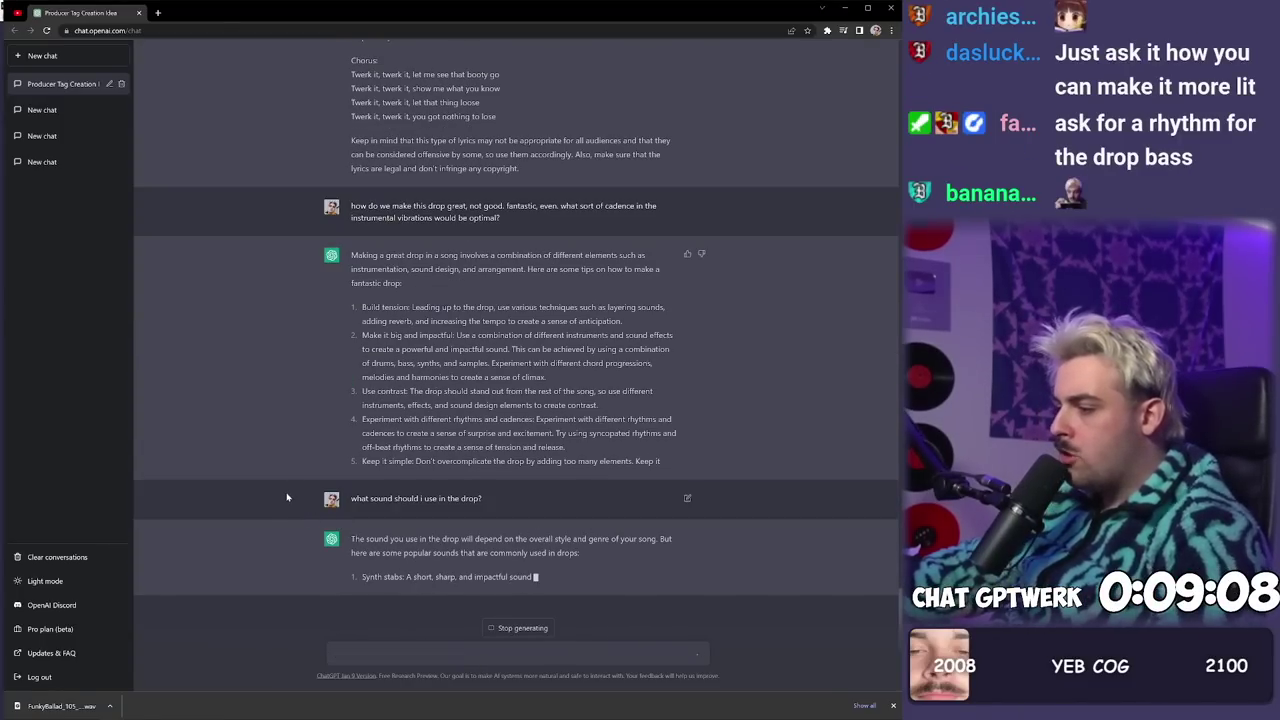
{"action": "left_click_drag", "start_coordinate": [361, 579], "coordinate": [541, 565]}
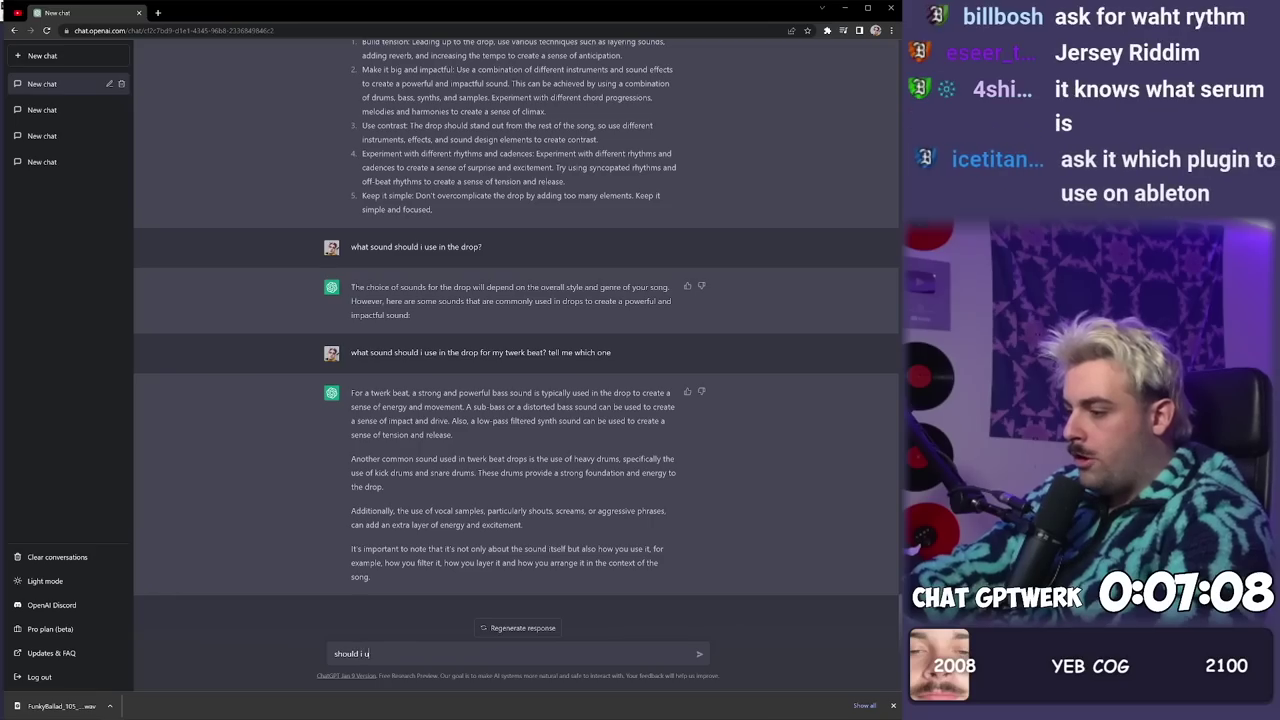
- Ask ChatGPT whether to use serum, a vocal chop, or a sample
{"action": "type", "text": "se serum, a vocal chop, or a sample f"}
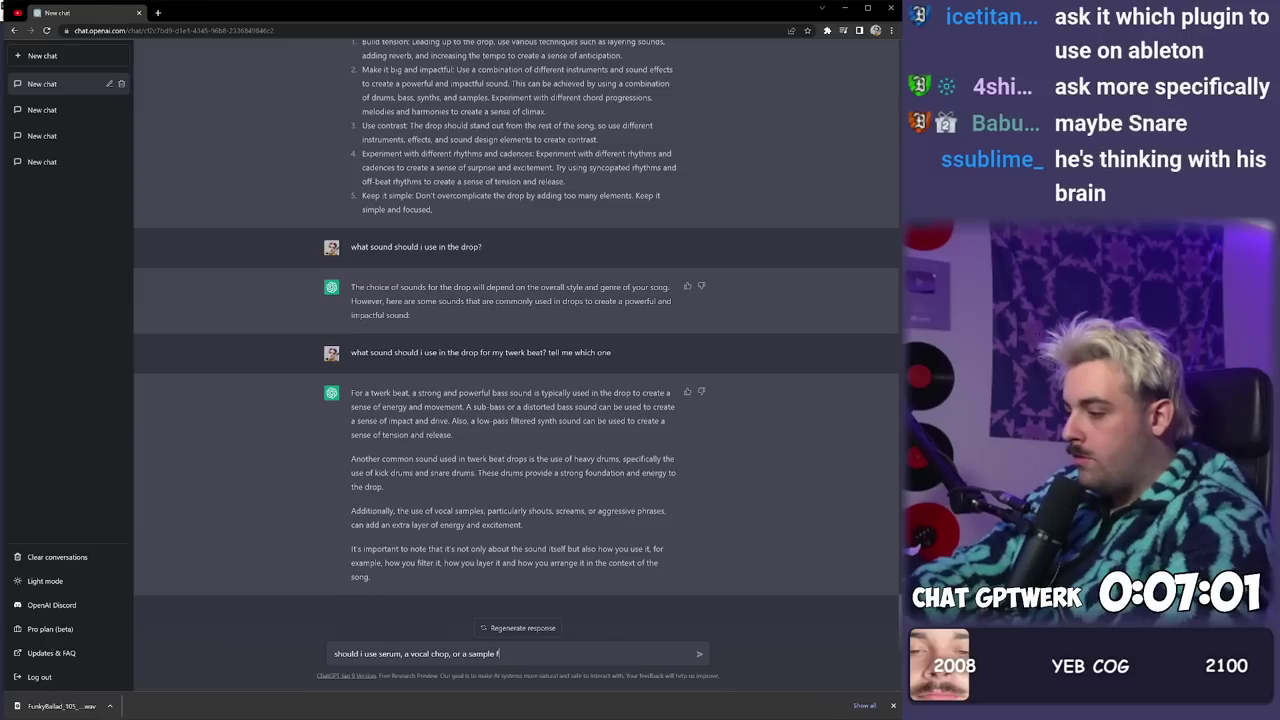
{"action": "type", "text": "?"}
{"action": "key", "text": "Return"}
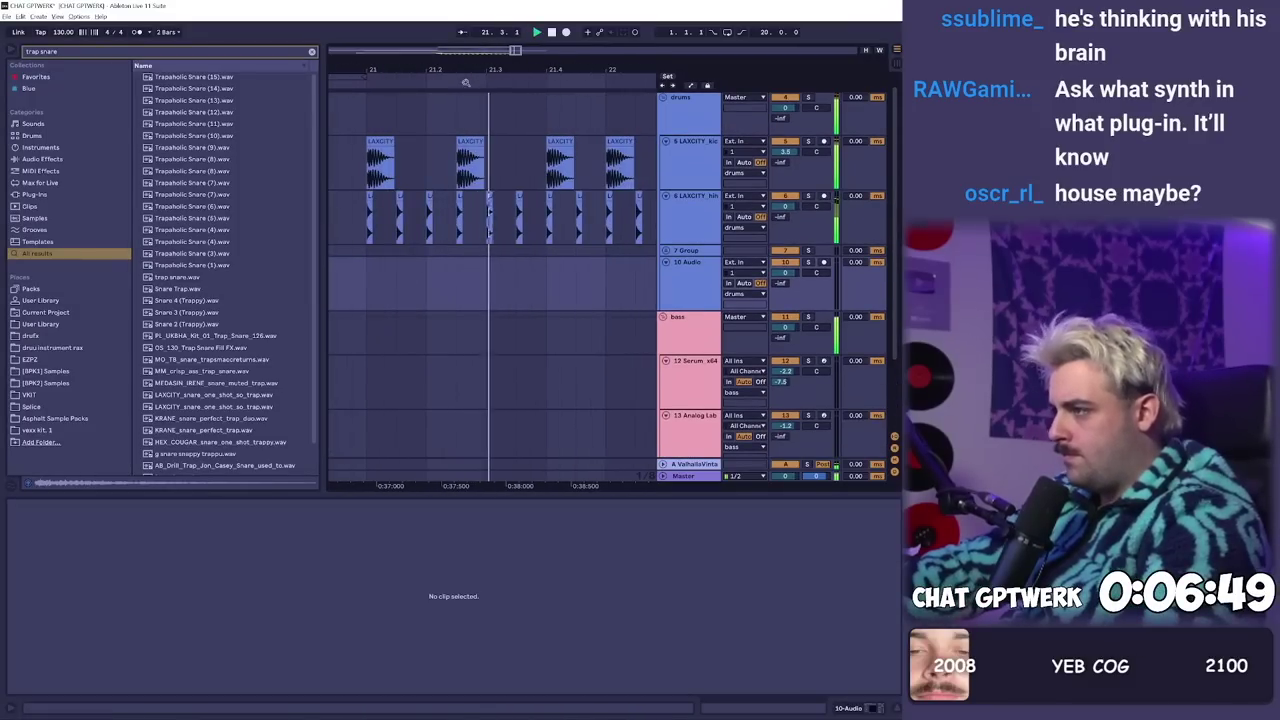
- Save the set with the insertion point at bar 21 of 10 Audio, and switch the window to full screen
{"action": "left_click", "coordinate": [685, 276]}
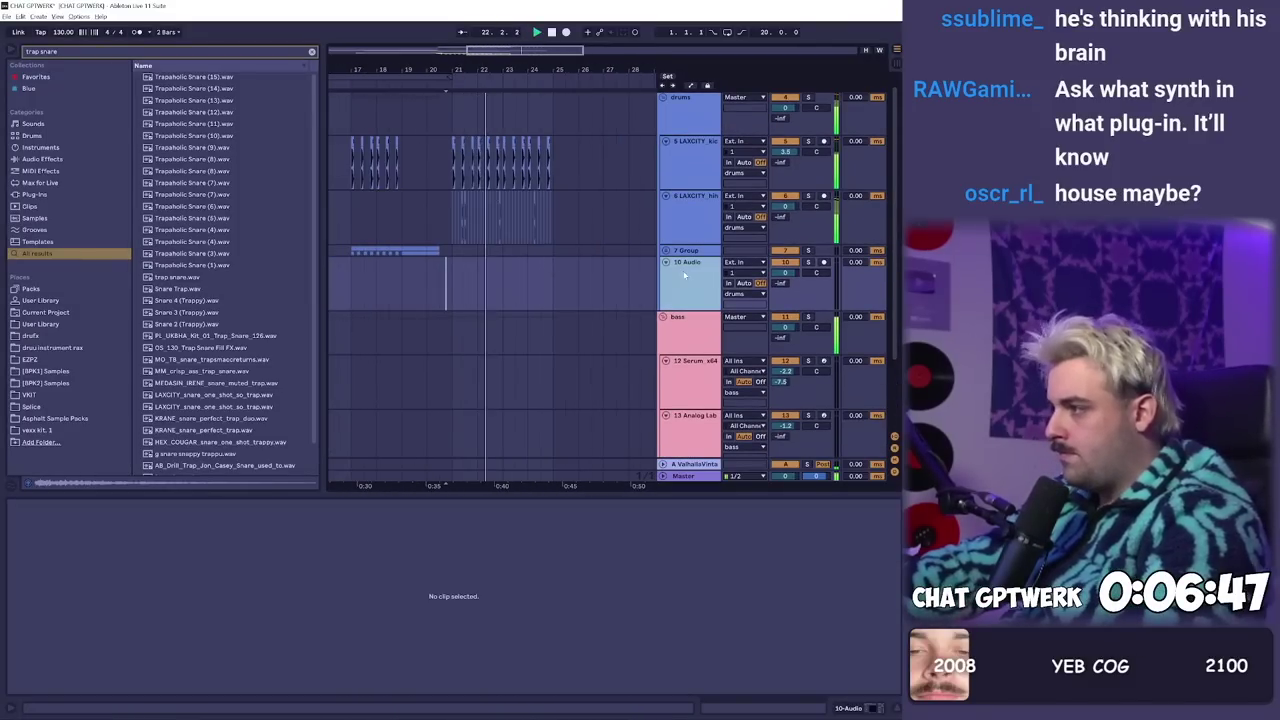
{"action": "left_click", "coordinate": [452, 279]}
{"action": "key", "text": "ctrl+s"}
{"action": "key", "text": "space"}
{"action": "key", "text": "ctrl+f"}
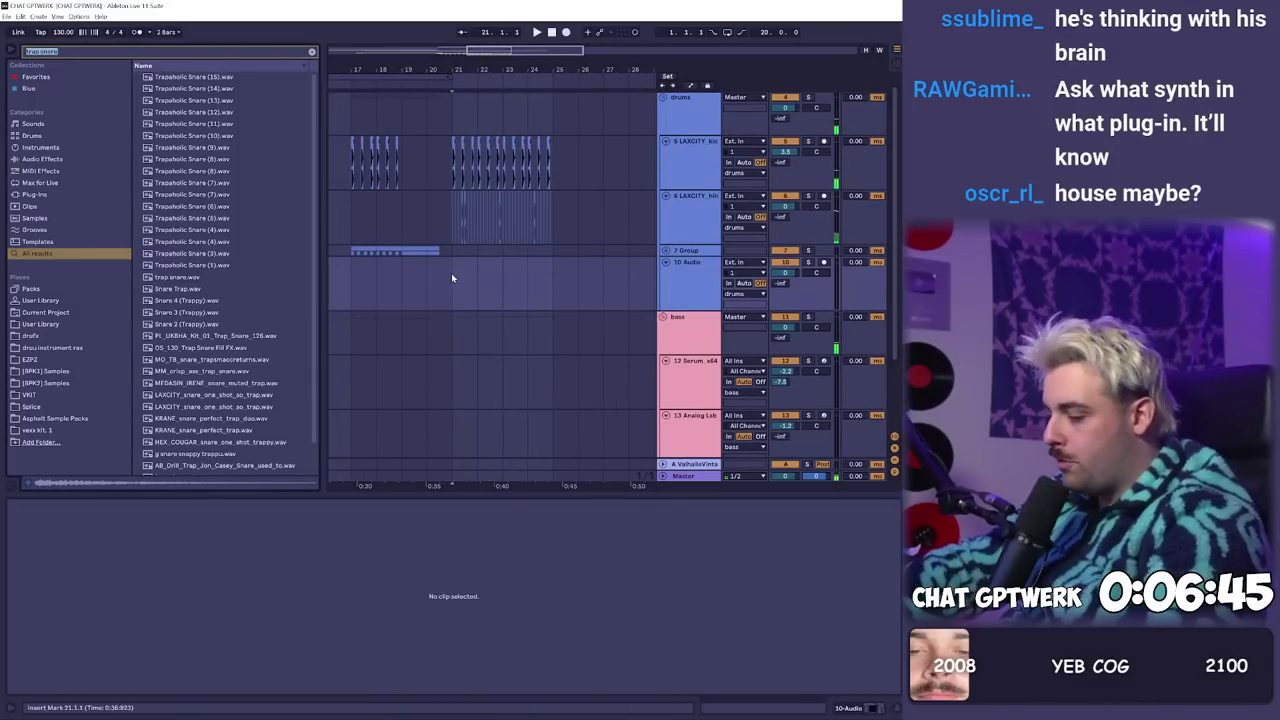
{"action": "key", "text": "F11"}
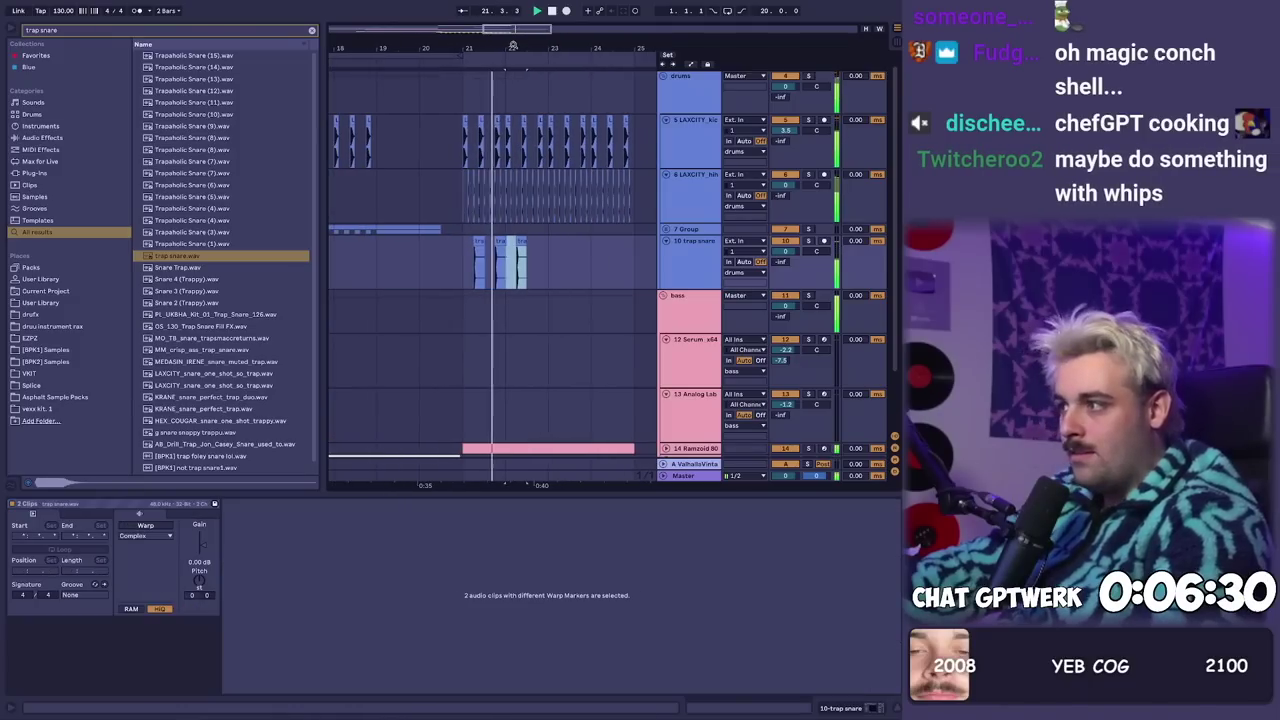
- Duplicate the selected trap snare clips repeatedly to fill the drop up to bar 25
{"action": "key", "text": "ctrl+d"}
{"action": "key", "text": "ctrl+d"}
{"action": "key", "text": "ctrl+d"}
{"action": "key", "text": "ctrl+d"}
{"action": "key", "text": "ctrl+d"}
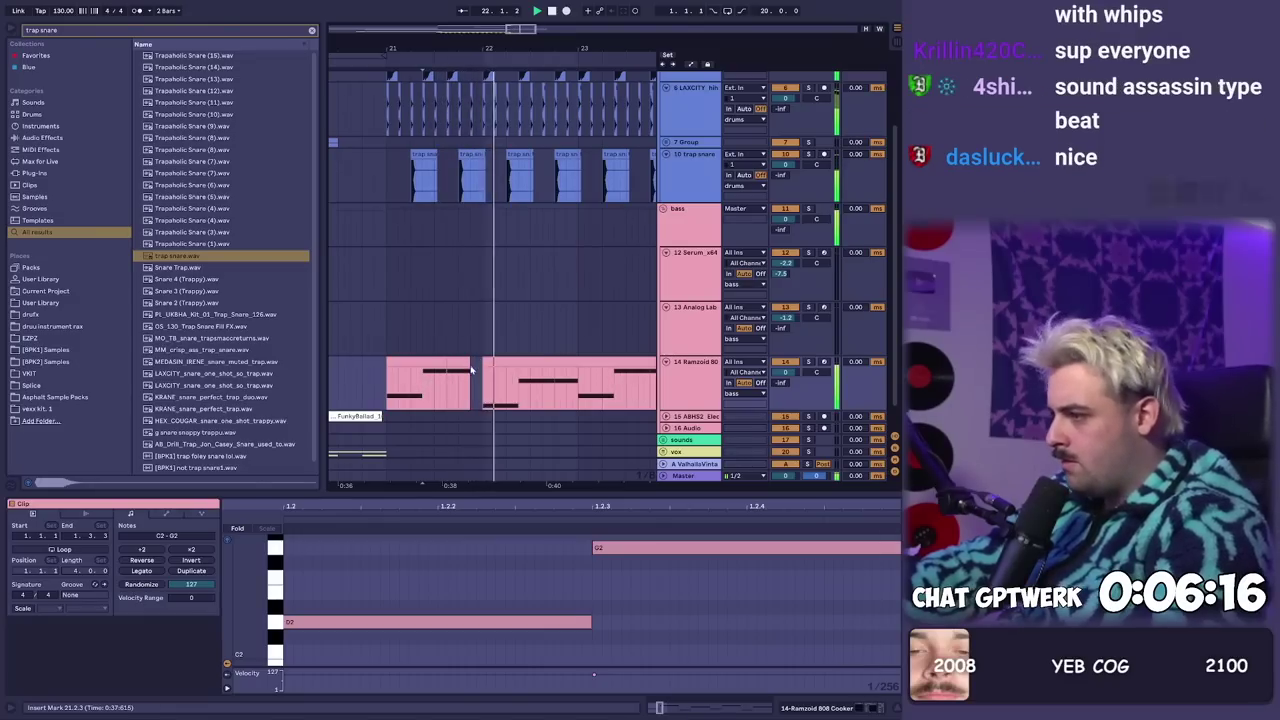
- Consolidate bar 21 of the Ramzoid 808 part into one full-bar clip and select the clip from bar 22 to 25
{"action": "left_click", "coordinate": [483, 378]}
{"action": "left_click", "coordinate": [403, 364], "text": "shift"}
{"action": "key", "text": "space"}
{"action": "key", "text": "ctrl+j"}
{"action": "left_click", "coordinate": [509, 363]}
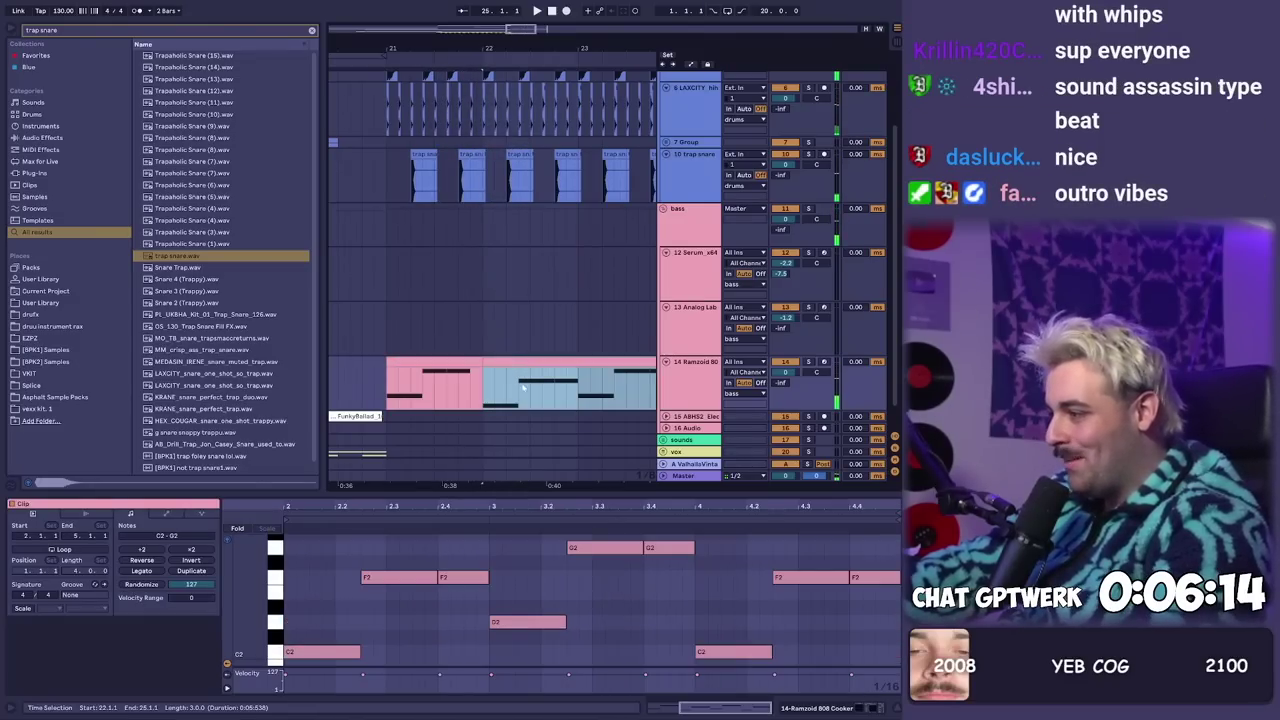
{"action": "scroll", "coordinate": [539, 377], "scroll_direction": "up", "scroll_amount": 1}
{"action": "scroll", "coordinate": [539, 377], "scroll_direction": "up", "scroll_amount": 3}
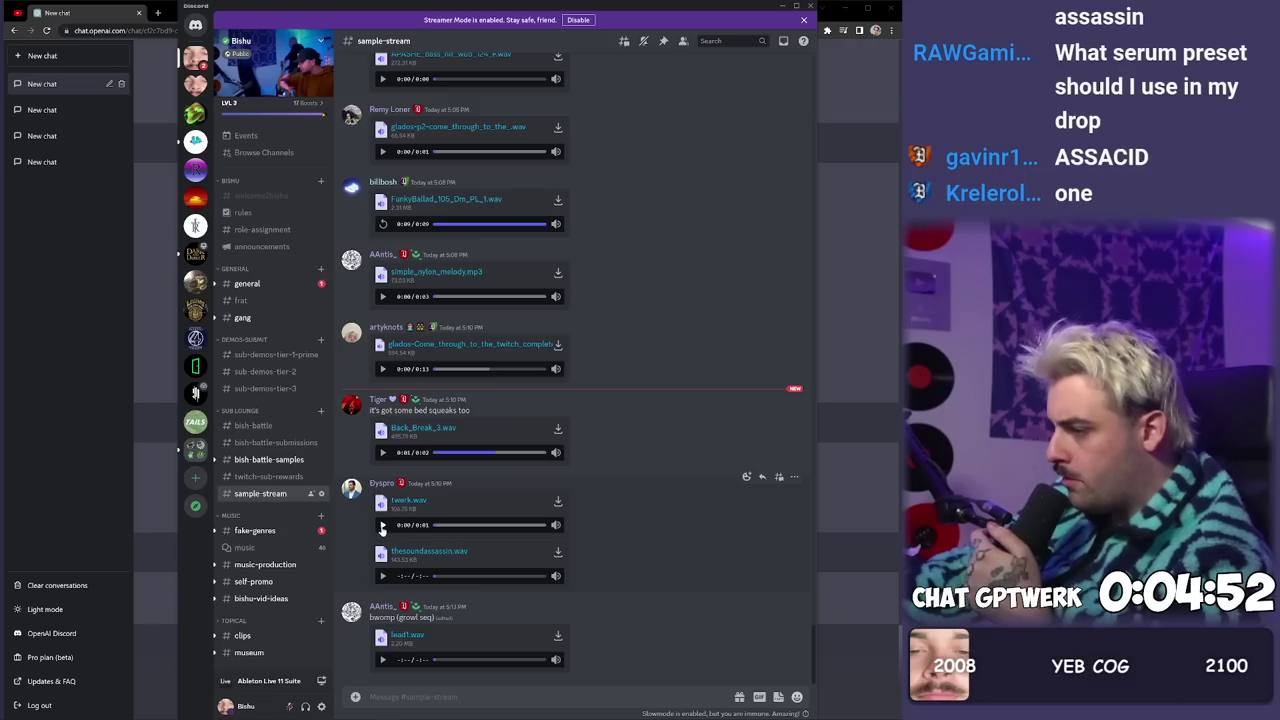
- In Discord's sample-stream channel, preview twerk.wav and thesoundassassin.wav, then download thesoundassassin.wav and show it in its folder
{"action": "left_click", "coordinate": [381, 526]}
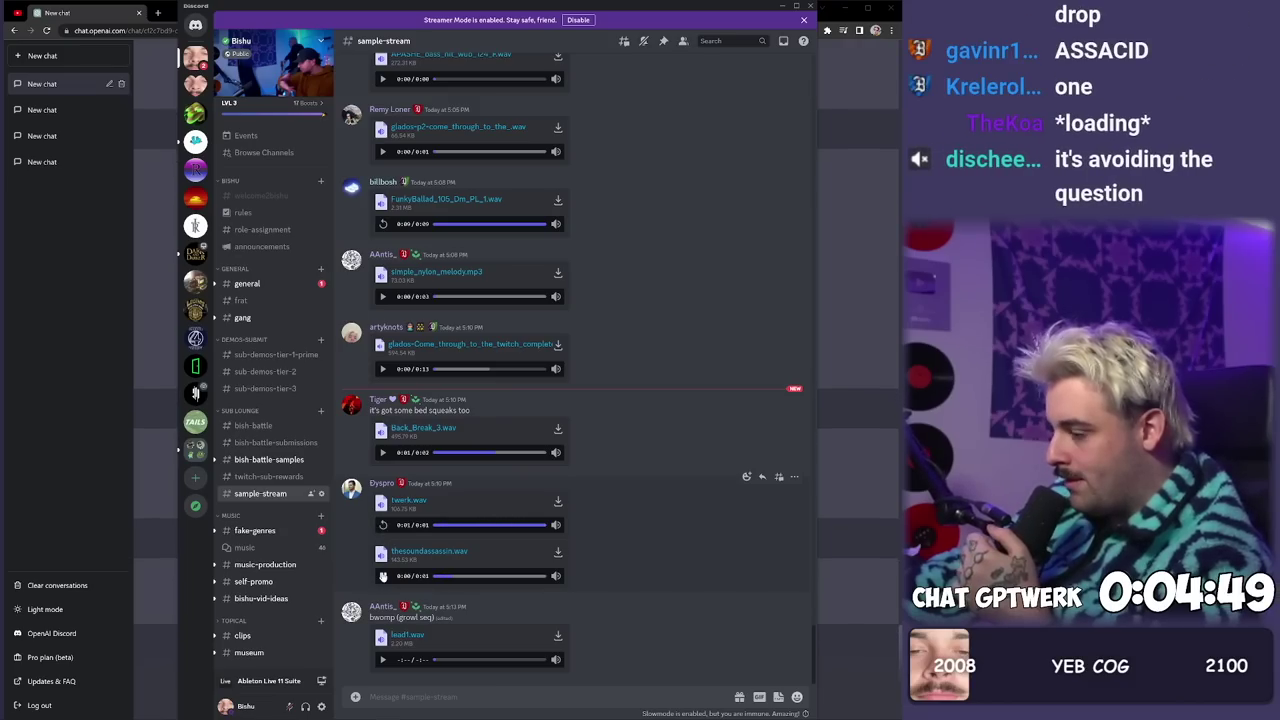
{"action": "left_click", "coordinate": [382, 576]}
{"action": "left_click", "coordinate": [557, 556]}
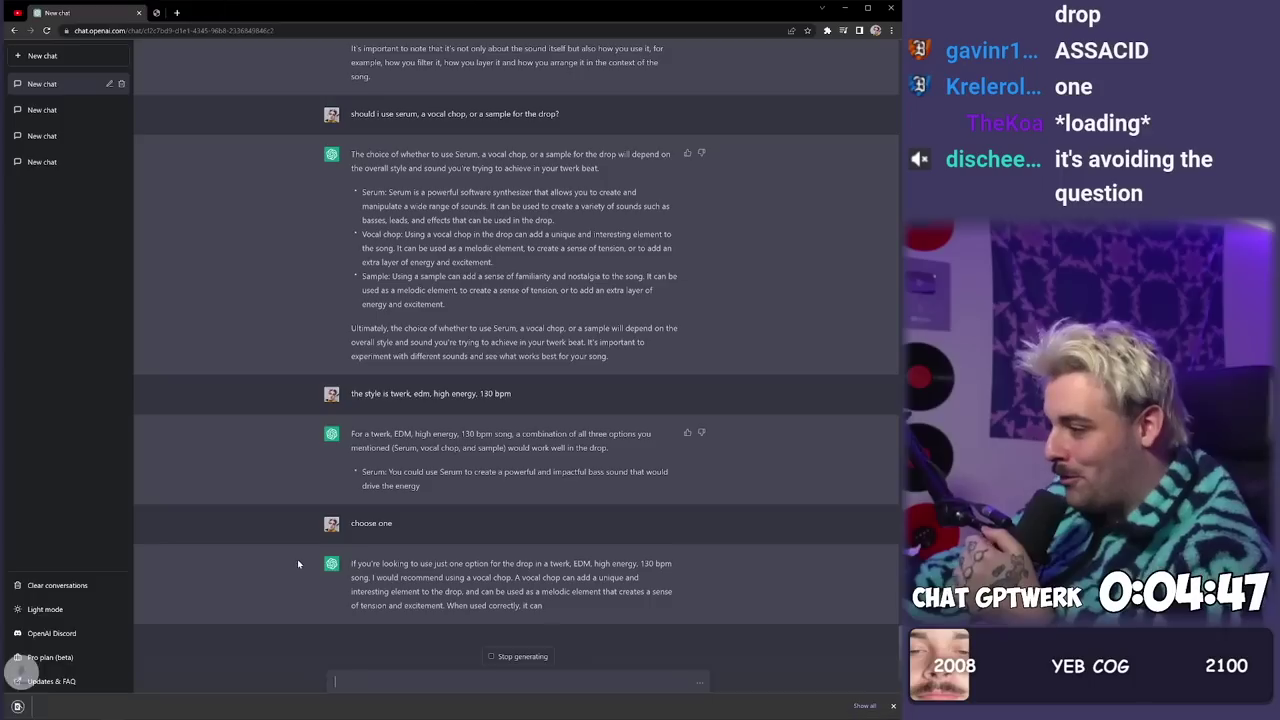
{"action": "left_click", "coordinate": [116, 706]}
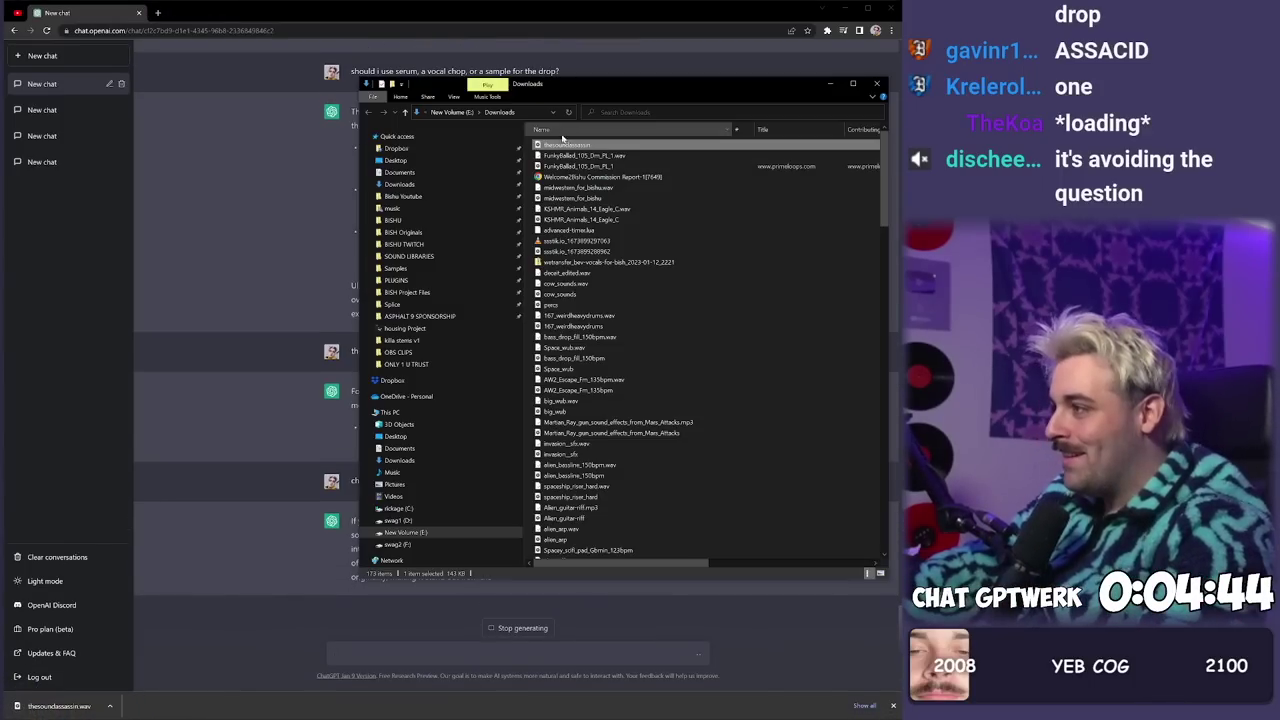
- Switch to Ableton Live, boost a band near 1 kHz in thesoundassassin's Pro-Q 3, and select a spot beside bar 12's Trapaholic snare
{"action": "key", "text": "alt+Tab"}
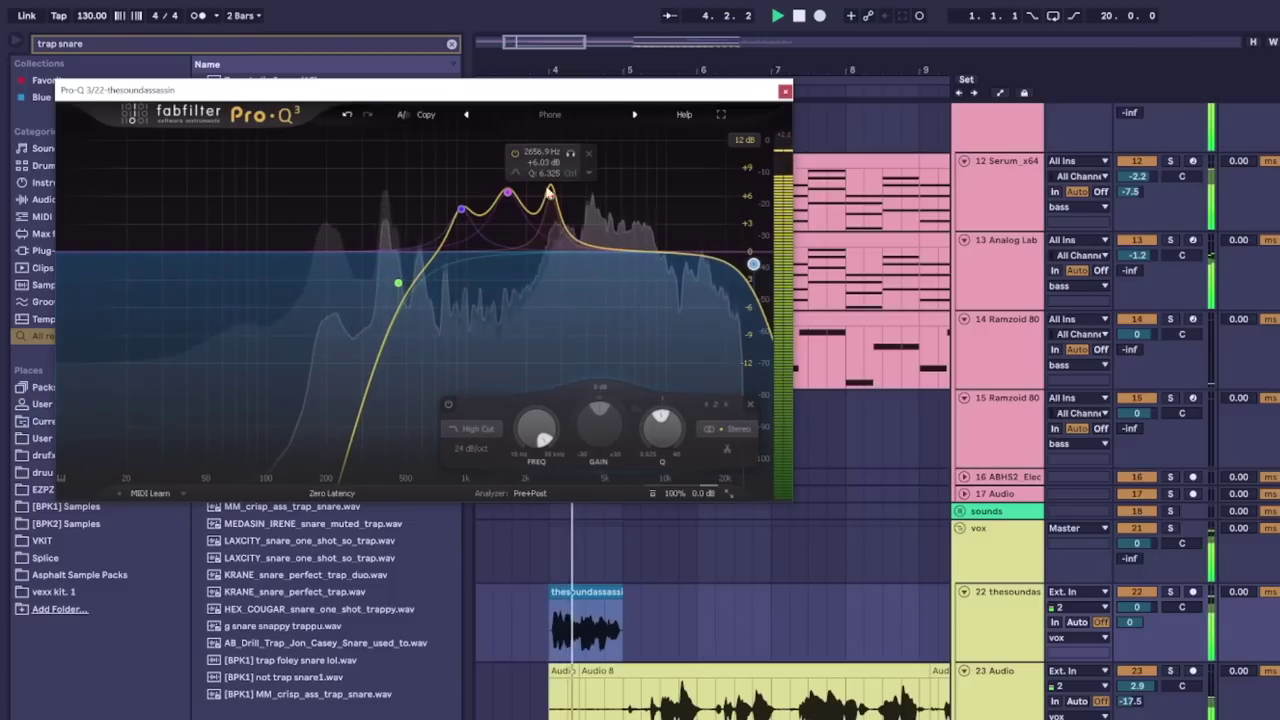
{"action": "left_click_drag", "start_coordinate": [529, 214], "coordinate": [463, 209]}
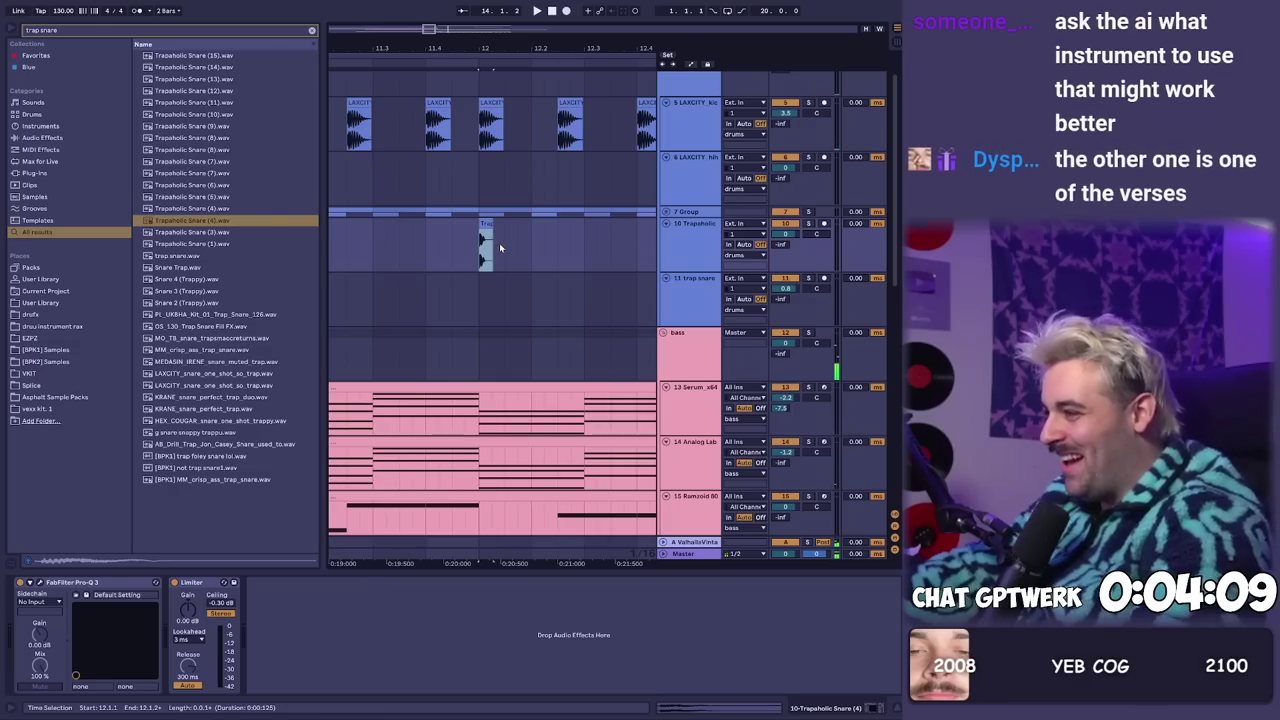
{"action": "left_click", "coordinate": [499, 243]}
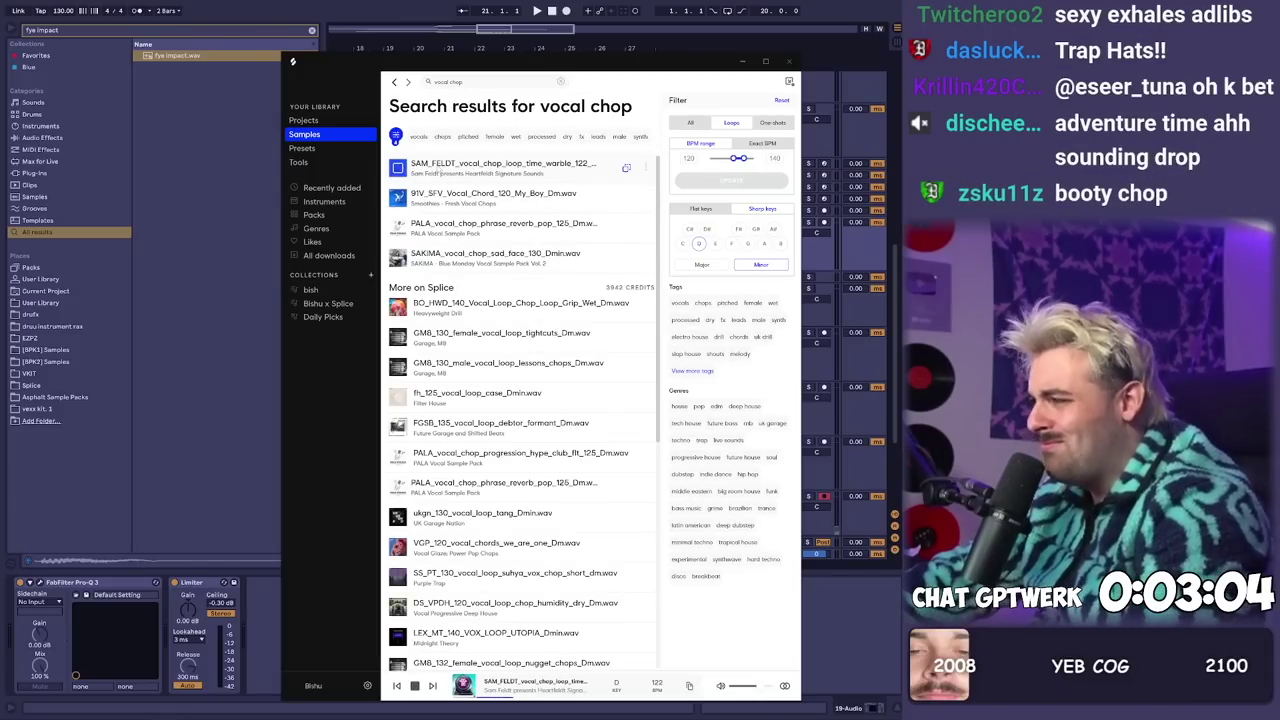
- Add the SAM_FELDT vocal chop loop from Splice at bar 21 and warp it at 122 BPM without looping
{"action": "left_click_drag", "start_coordinate": [398, 167], "coordinate": [474, 217]}
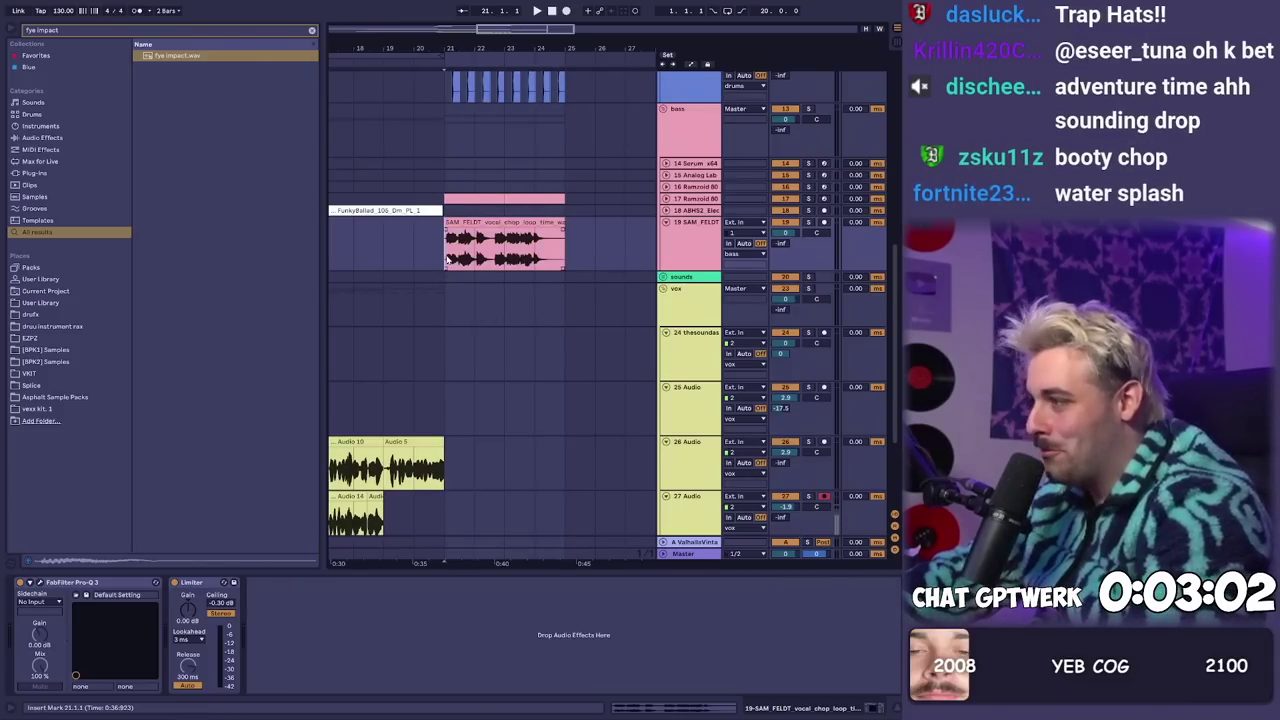
{"action": "double_click", "coordinate": [474, 220]}
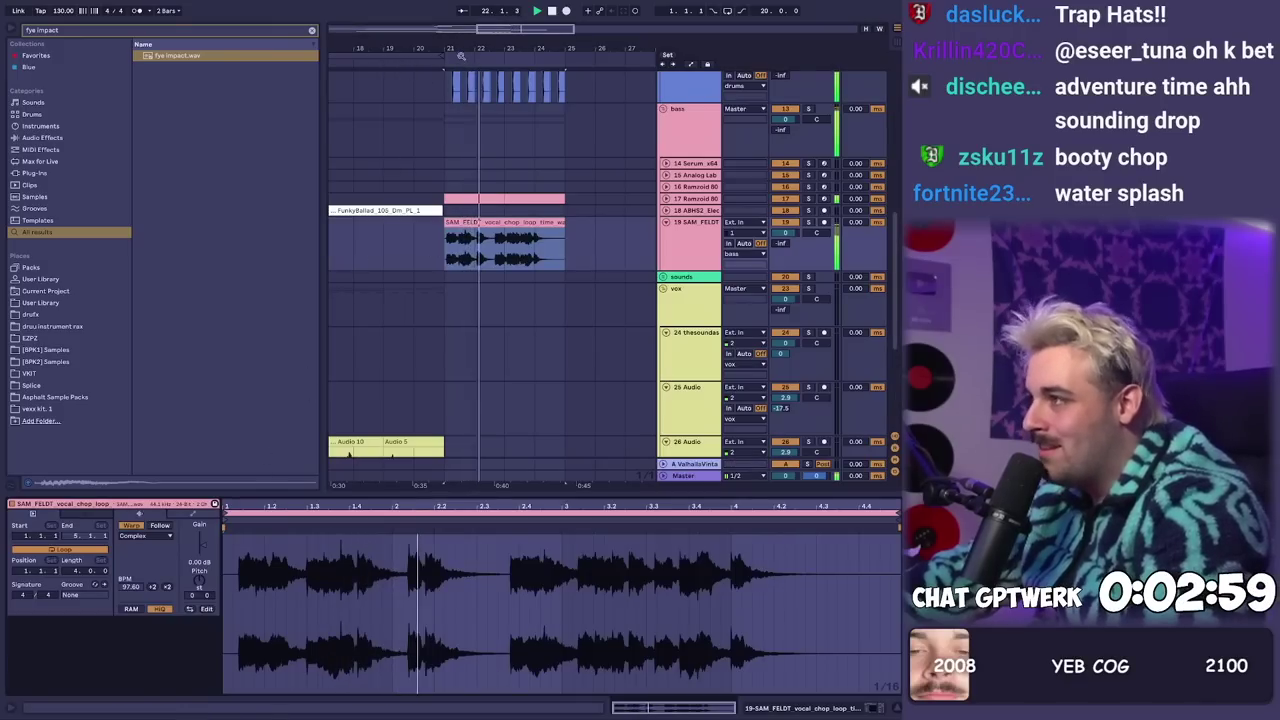
{"action": "left_click_drag", "start_coordinate": [459, 49], "coordinate": [459, 100]}
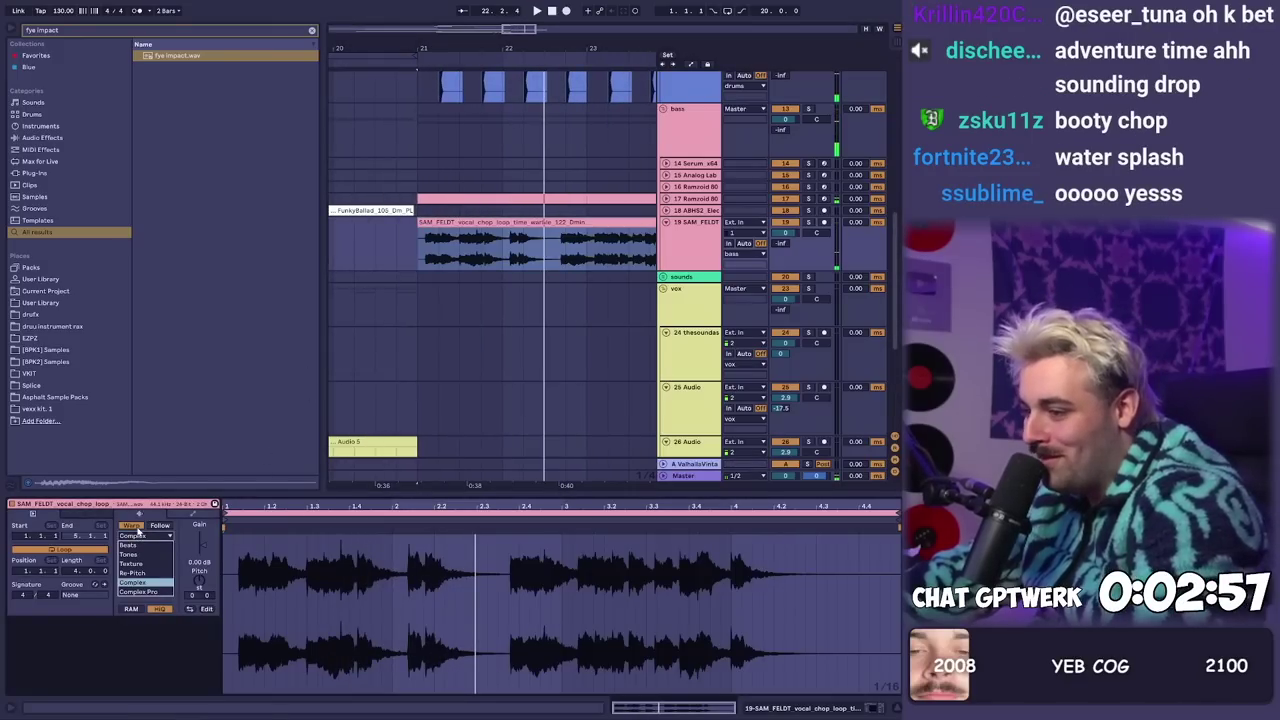
{"action": "left_click", "coordinate": [131, 525]}
{"action": "left_click", "coordinate": [447, 226]}
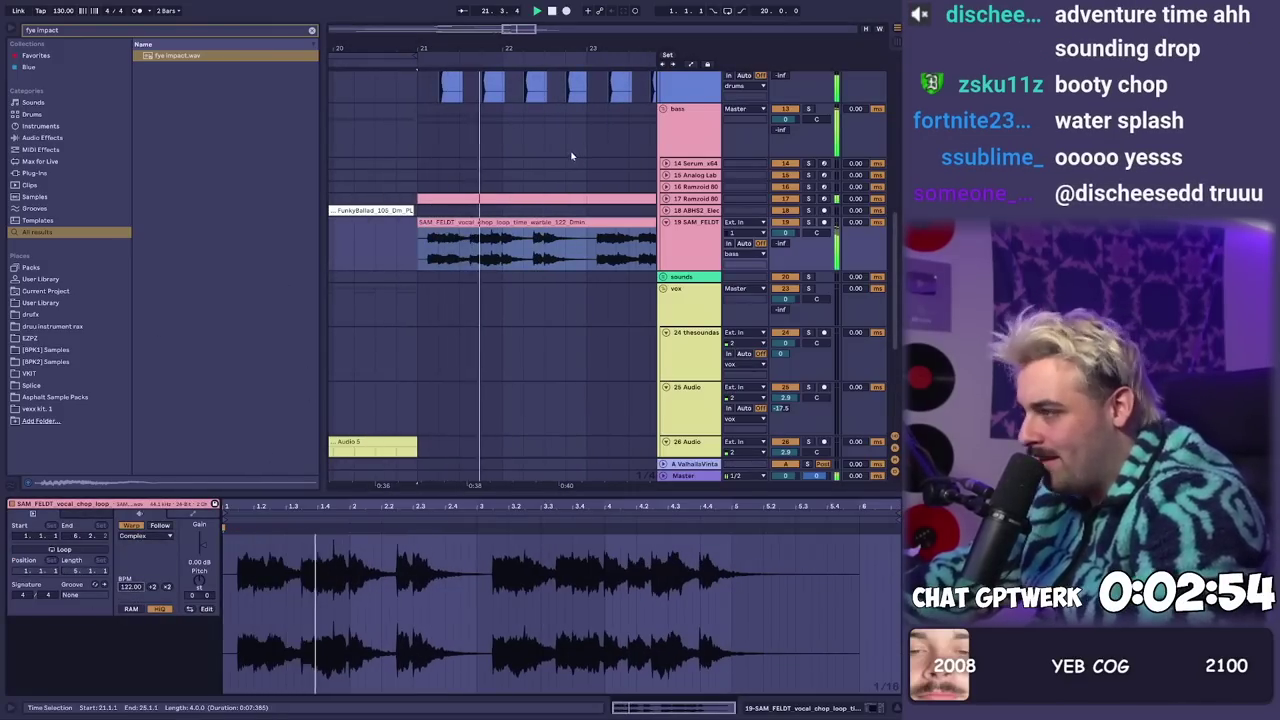
- Set the Limiter gain on the SAM_FELDT vocal chop track to 4.72 dB while playing the drop
{"action": "left_click", "coordinate": [440, 223]}
{"action": "scroll", "coordinate": [420, 240], "scroll_direction": "down", "scroll_amount": 5}
{"action": "key", "text": "shift+Tab"}
{"action": "left_click", "coordinate": [455, 256]}
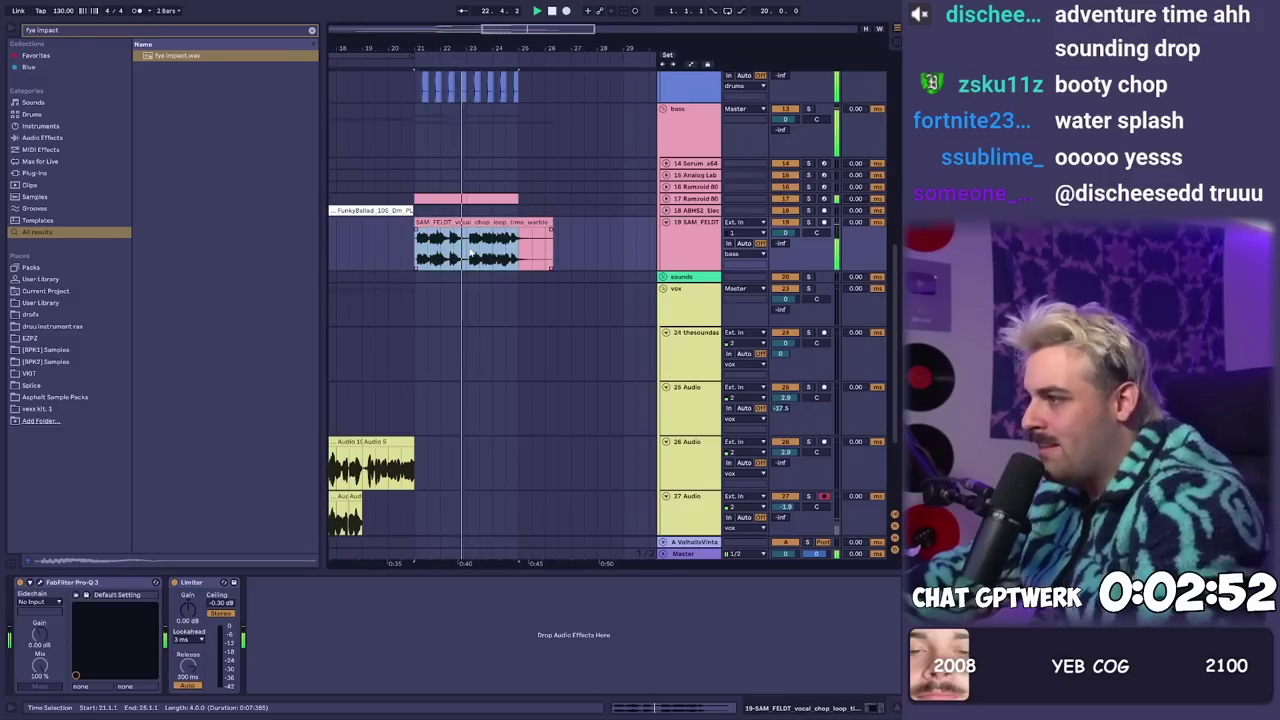
{"action": "left_click", "coordinate": [181, 604]}
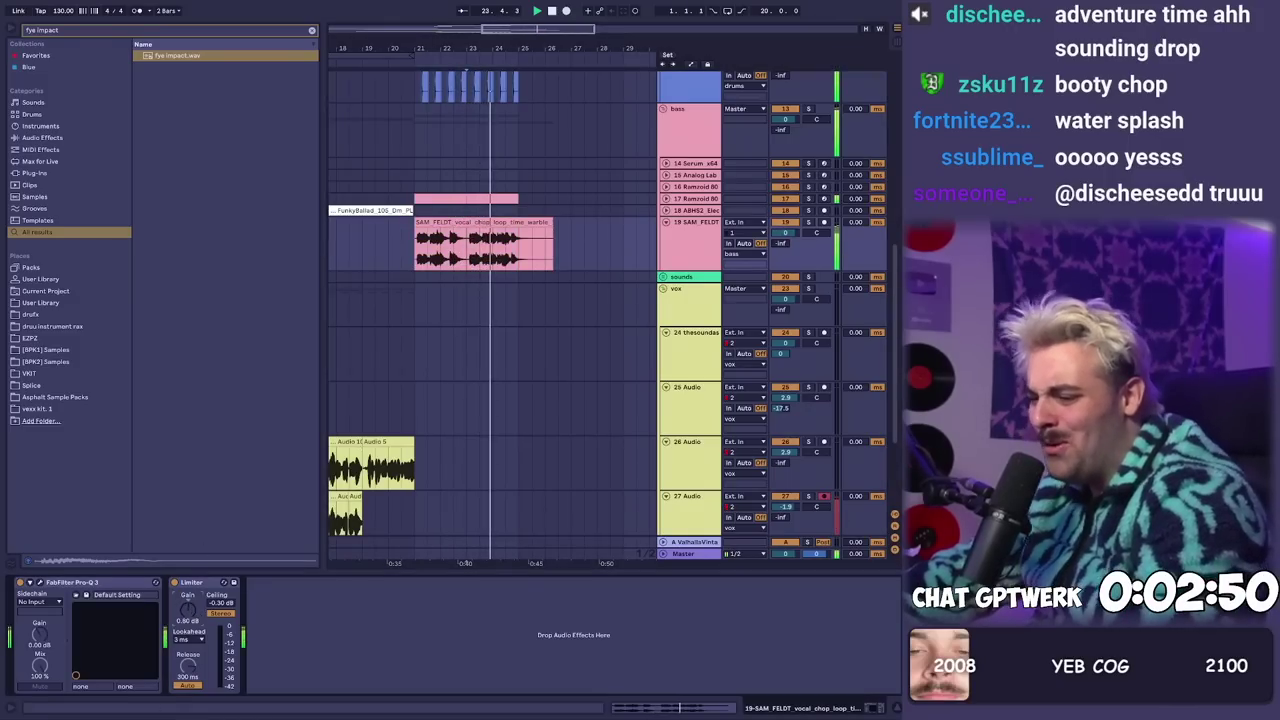
{"action": "left_click_drag", "start_coordinate": [188, 608], "coordinate": [188, 597]}
- Search the browser for "drip" and place [BPK1] DRIP.wav in bar 21 below the vocal chop, replacing the first drip sample
{"action": "key", "text": "ctrl+f"}
{"action": "type", "text": "drip"}
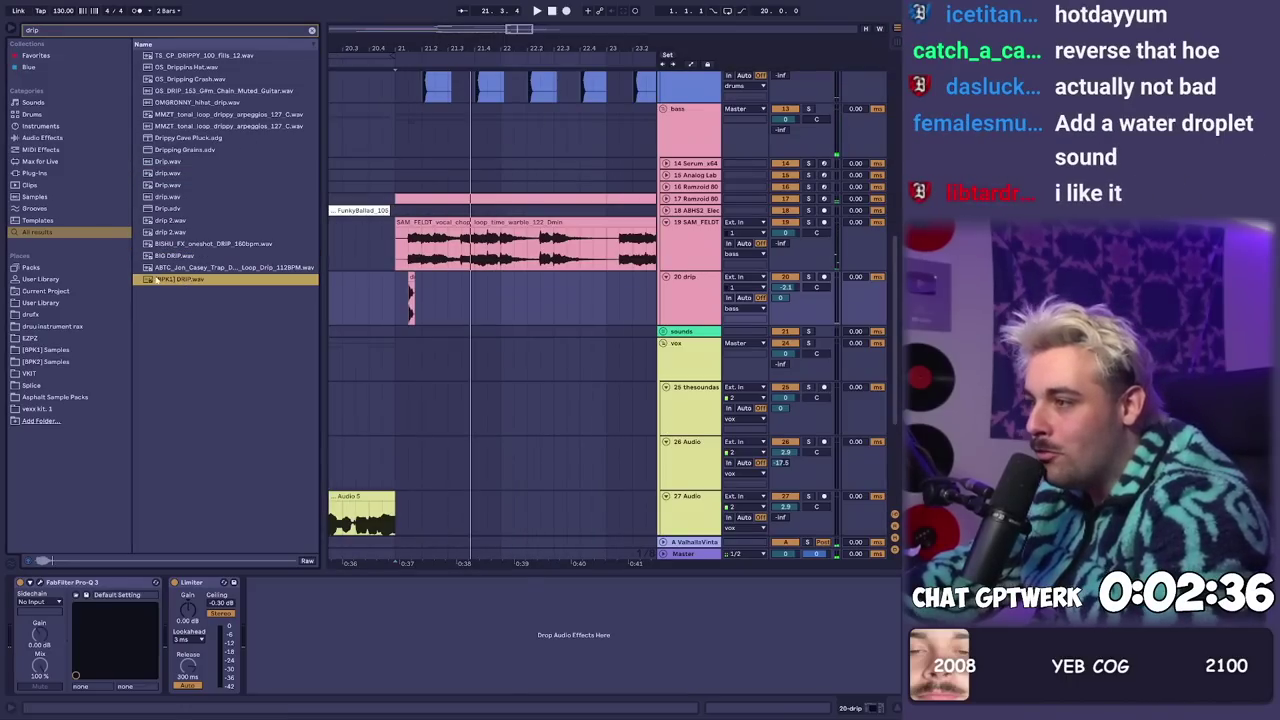
{"action": "left_click_drag", "start_coordinate": [175, 279], "coordinate": [536, 288]}
{"action": "key", "text": "Delete"}
{"action": "key", "text": "ctrl+2"}
{"action": "key", "text": "ctrl+2"}
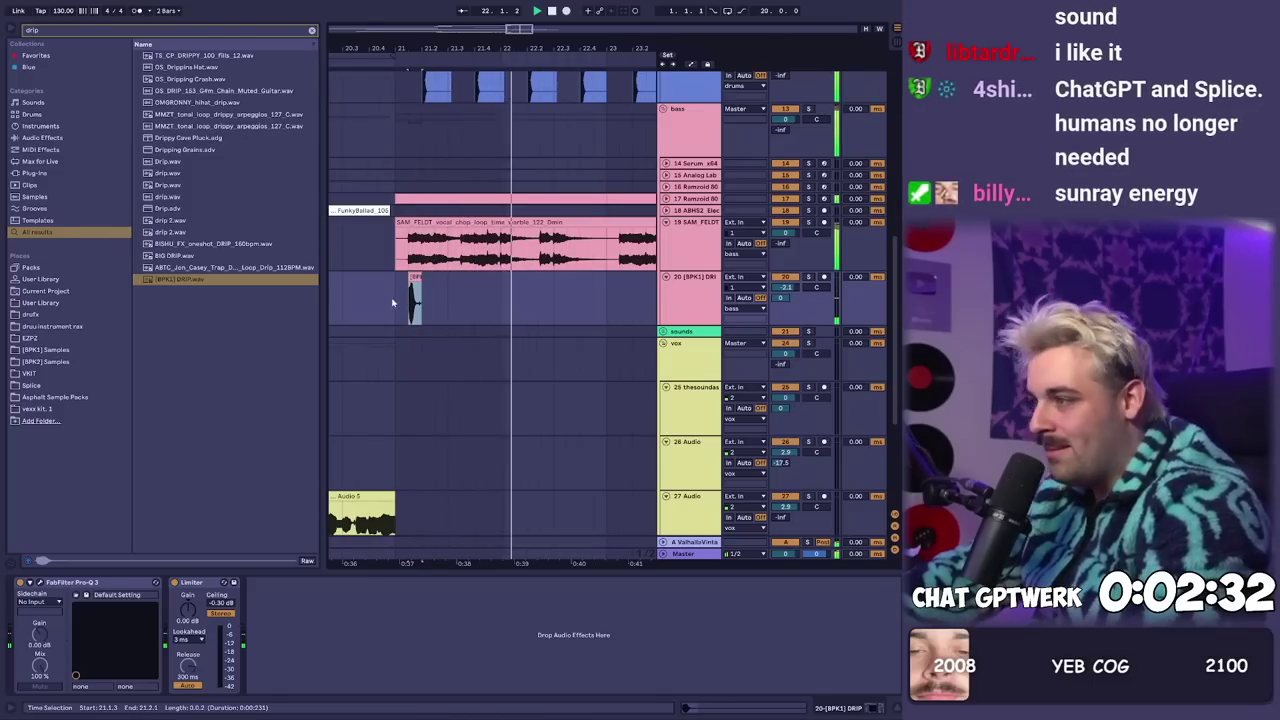
- Duplicate the two-bar drip section starting at bar 21 so it repeats from bar 23
{"action": "left_click_drag", "start_coordinate": [393, 301], "coordinate": [608, 284]}
{"action": "key", "text": "ctrl+d"}
{"action": "left_click_drag", "start_coordinate": [555, 30], "coordinate": [555, 10]}
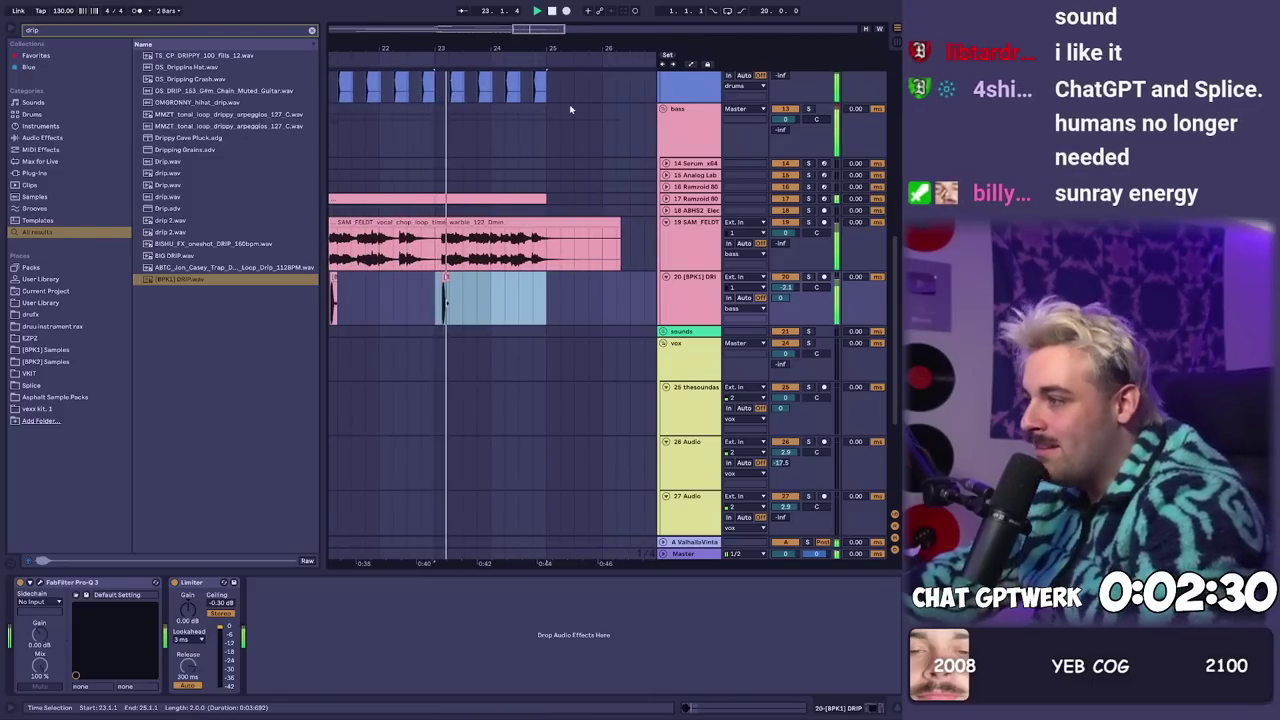
{"action": "left_click_drag", "start_coordinate": [487, 31], "coordinate": [487, 14]}
{"action": "scroll", "coordinate": [414, 366], "scroll_direction": "up", "scroll_amount": 3}
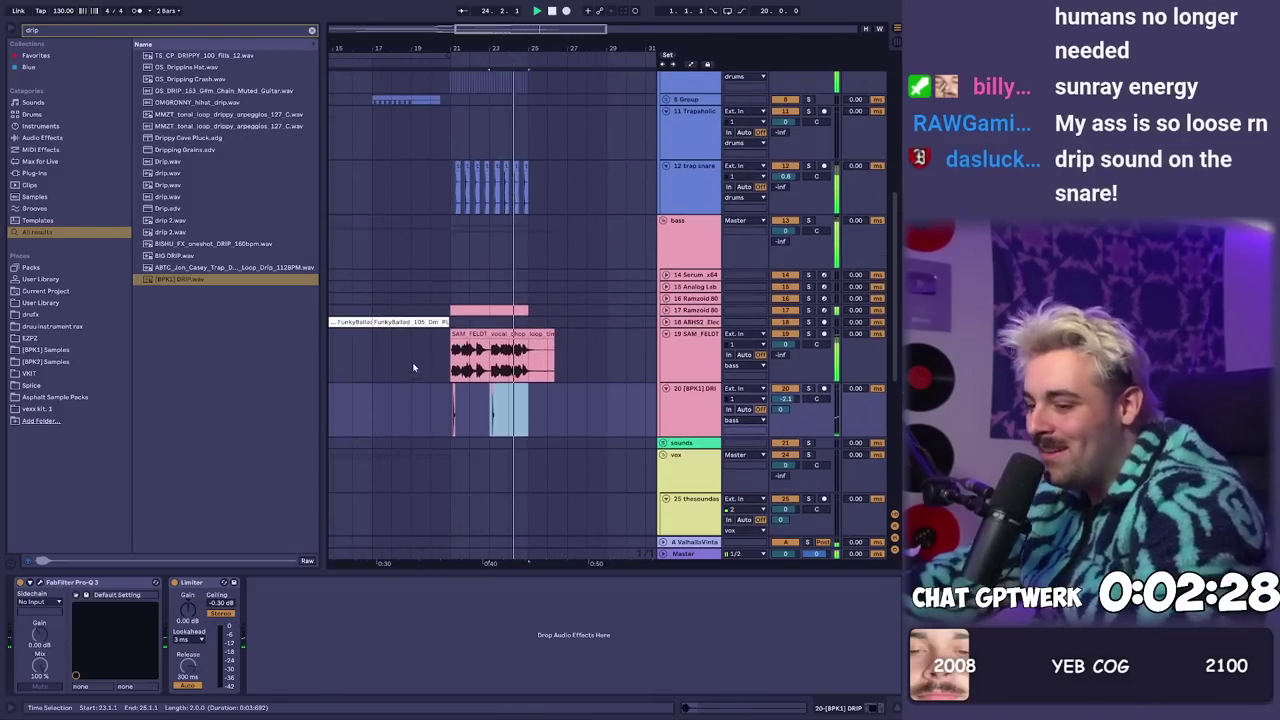
- Switch to Splice, preview SAKIMA_vocal_chop_sad_face_130_Dmin.wav and place it at bar 21 on a new track below the SAM_FELDT track
{"action": "left_click", "coordinate": [2, 240]}
{"action": "key", "text": "space"}
{"action": "key", "text": "alt+Tab"}
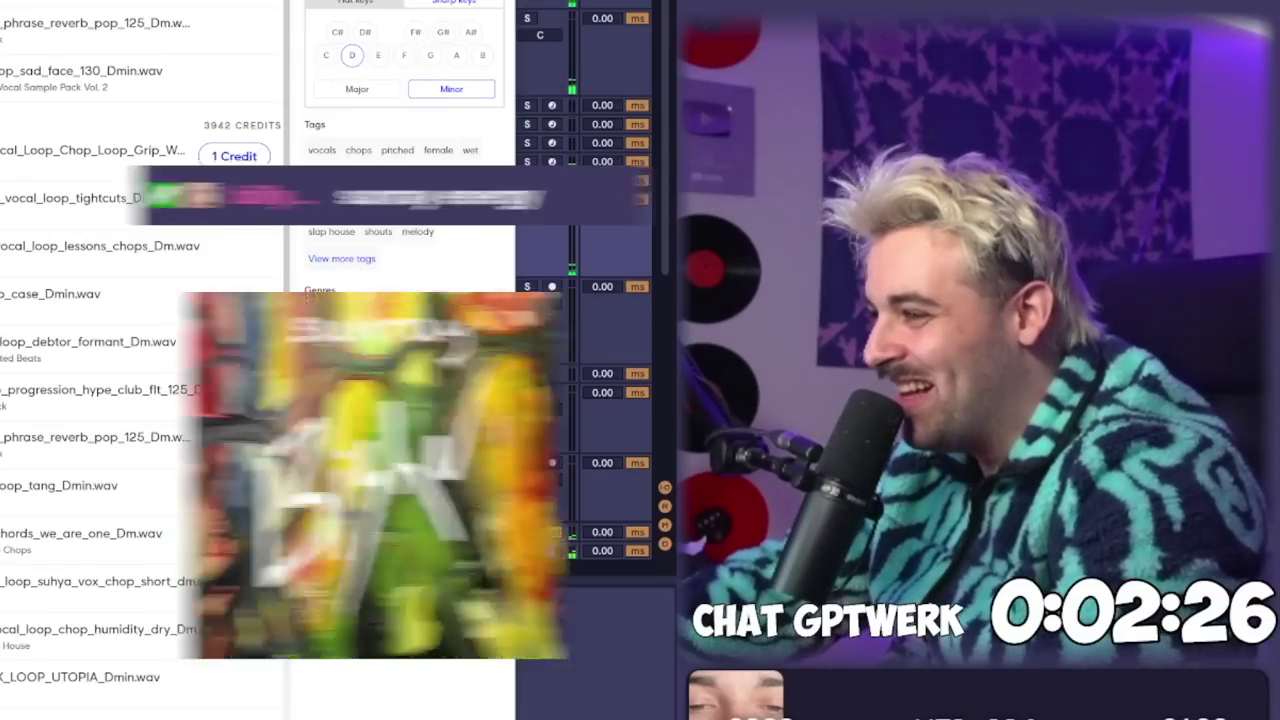
{"action": "left_click", "coordinate": [400, 259]}
{"action": "scroll", "coordinate": [404, 258], "scroll_direction": "down", "scroll_amount": 1}
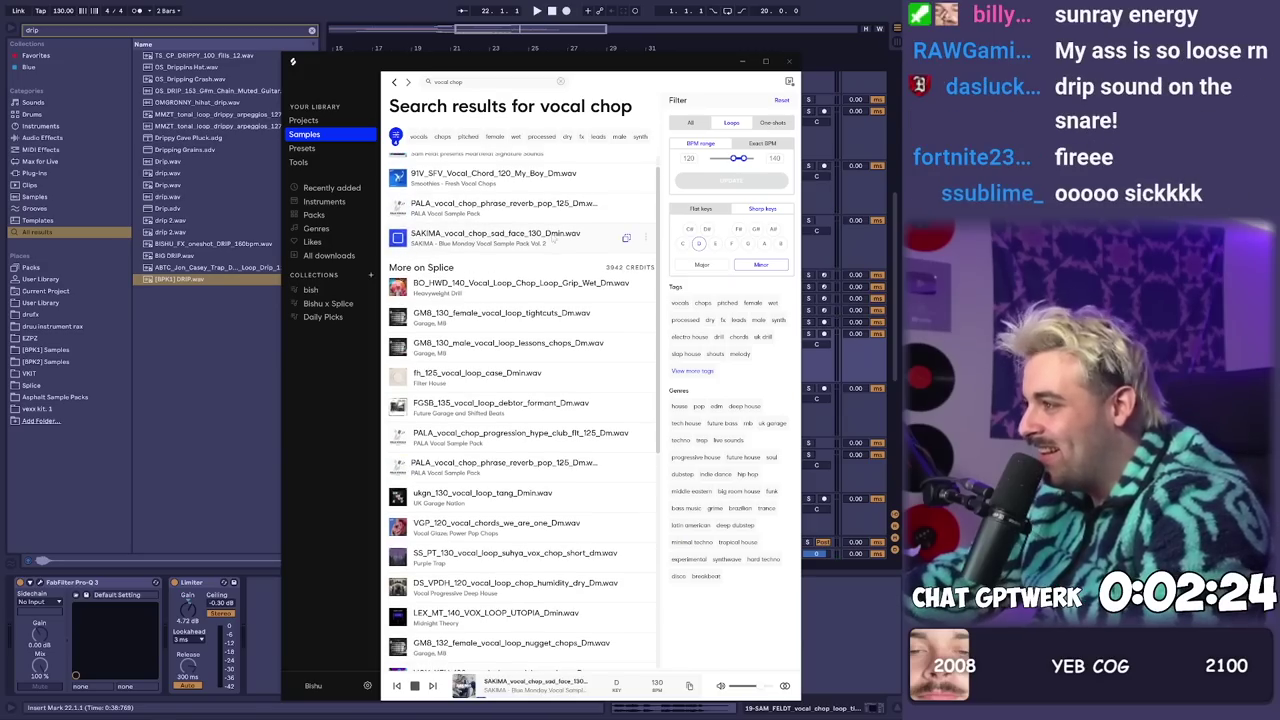
{"action": "left_click_drag", "start_coordinate": [555, 241], "coordinate": [458, 405]}
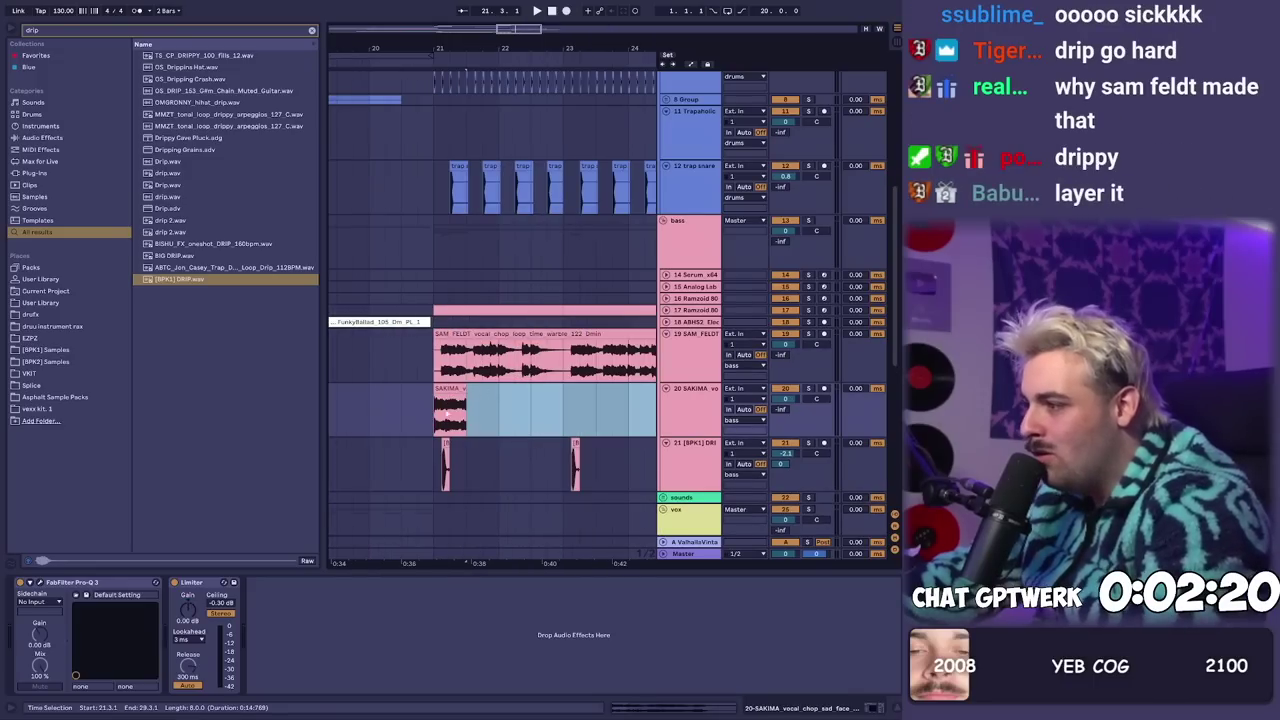
- Trim the SAKIMA vocal chop to its first beat in bar 21 and play the drop
{"action": "left_click_drag", "start_coordinate": [466, 402], "coordinate": [450, 402]}
{"action": "key", "text": "Delete"}
{"action": "left_click", "coordinate": [436, 400]}
{"action": "key", "text": "space"}
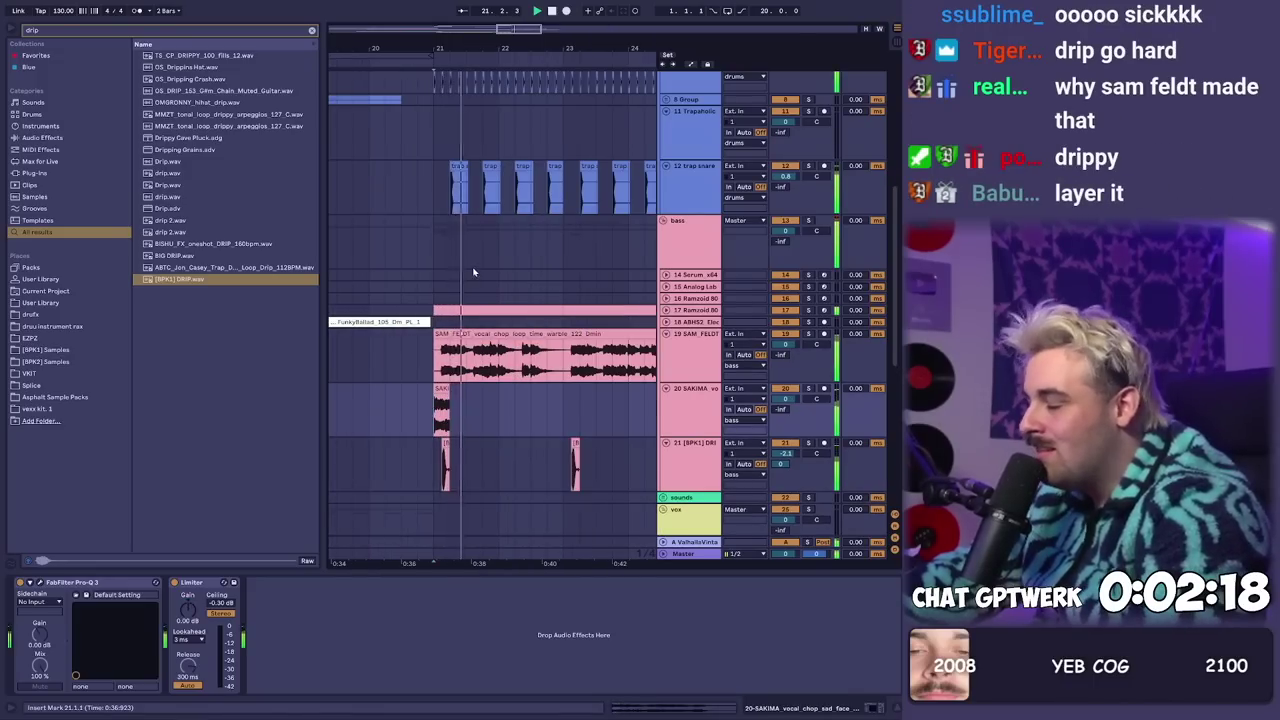
- Copy the one-beat SAKIMA vocal chop to the start of bar 23
{"action": "left_click", "coordinate": [437, 398]}
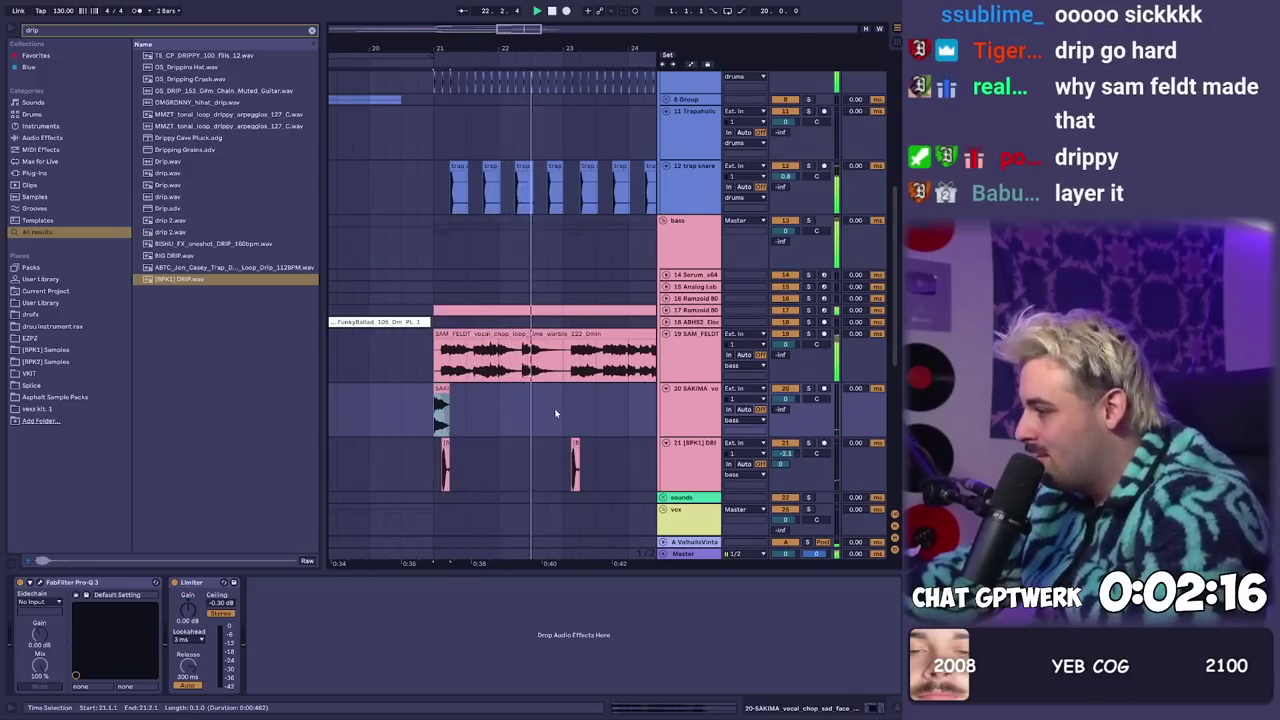
{"action": "left_click", "coordinate": [563, 412]}
{"action": "key", "text": "ctrl+v"}
{"action": "left_click_drag", "start_coordinate": [612, 48], "coordinate": [548, 34]}
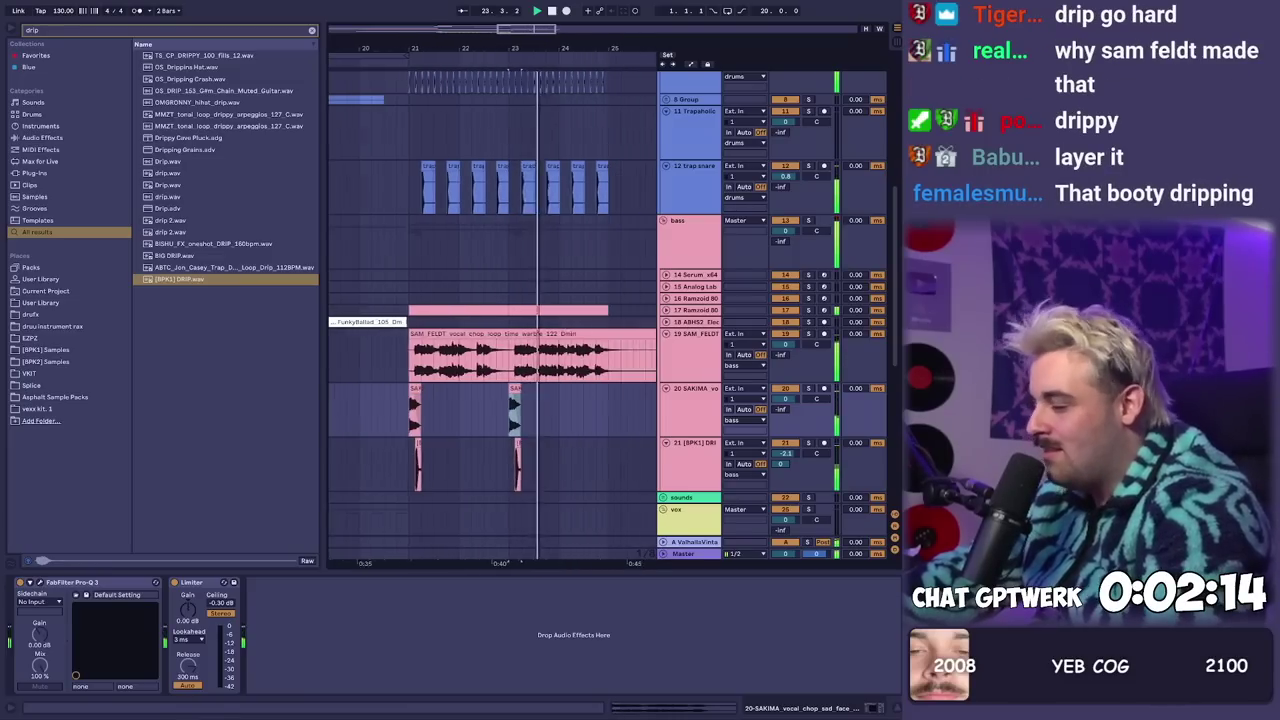
- Lower the SAKIMA track's volume to -3.1 dB and replay the drop from bar 21
{"action": "key", "text": "minus"}
{"action": "left_click", "coordinate": [489, 420]}
{"action": "key", "text": "space"}
{"action": "key", "text": "space"}
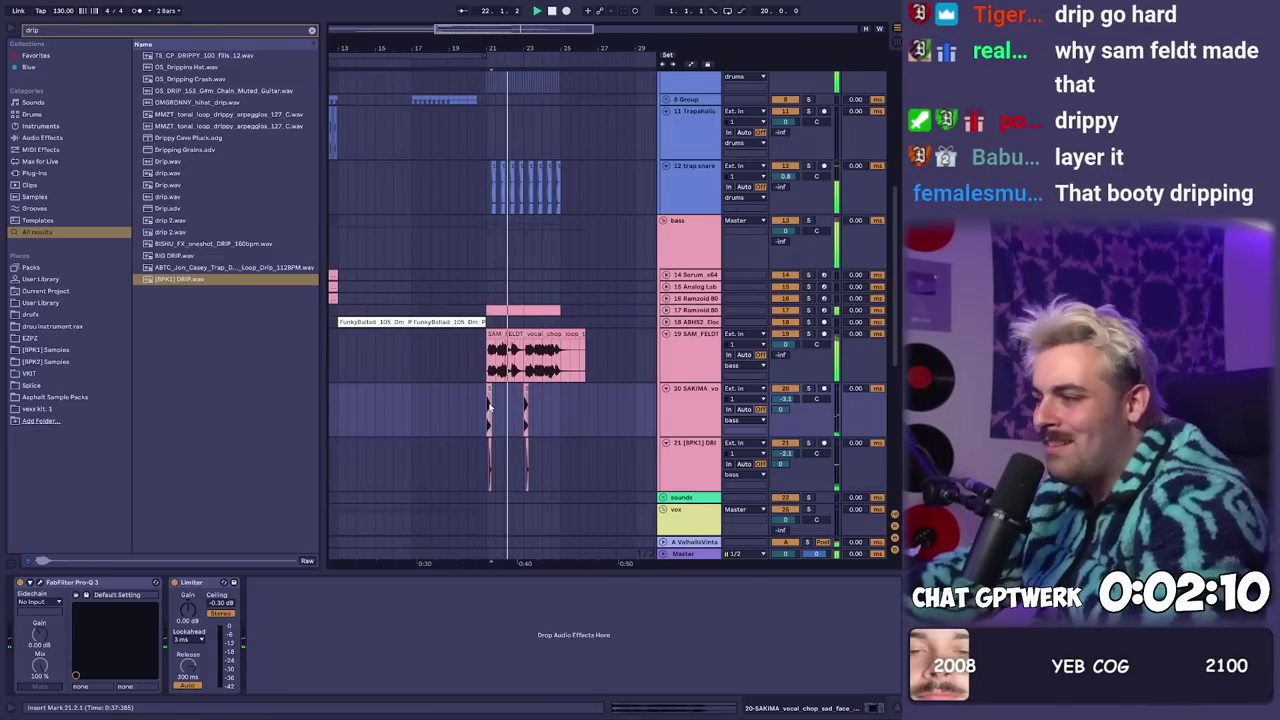
- Add DS_VPDH_120_vocal_loop_chop_humidity_dry_Dm.wav from Splice over bars 21 to 25 of the SAM_FELDT track and set its volume to 1.2 dB
{"action": "key", "text": "super+Tab"}
{"action": "scroll", "coordinate": [547, 168], "scroll_direction": "down", "scroll_amount": 2}
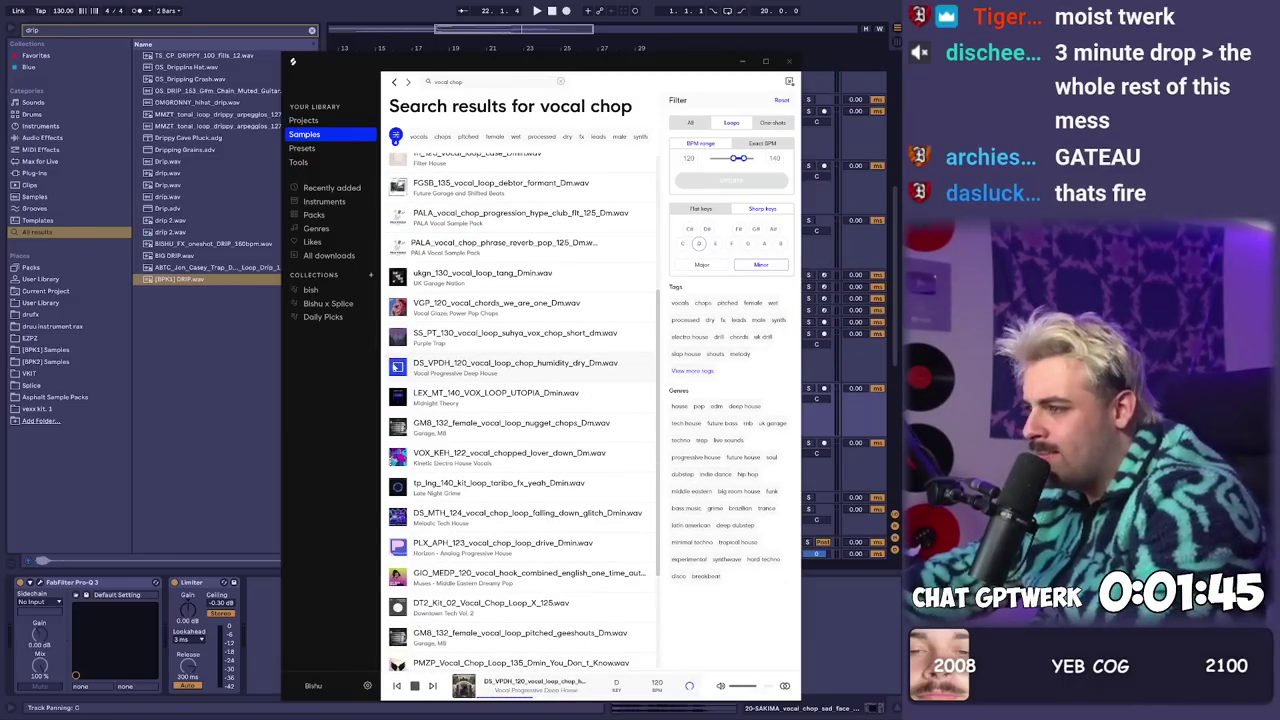
{"action": "key", "text": "alt+Tab"}
{"action": "left_click_drag", "start_coordinate": [420, 372], "coordinate": [490, 355]}
{"action": "key", "text": "space"}
{"action": "left_click_drag", "start_coordinate": [793, 349], "coordinate": [793, 337]}
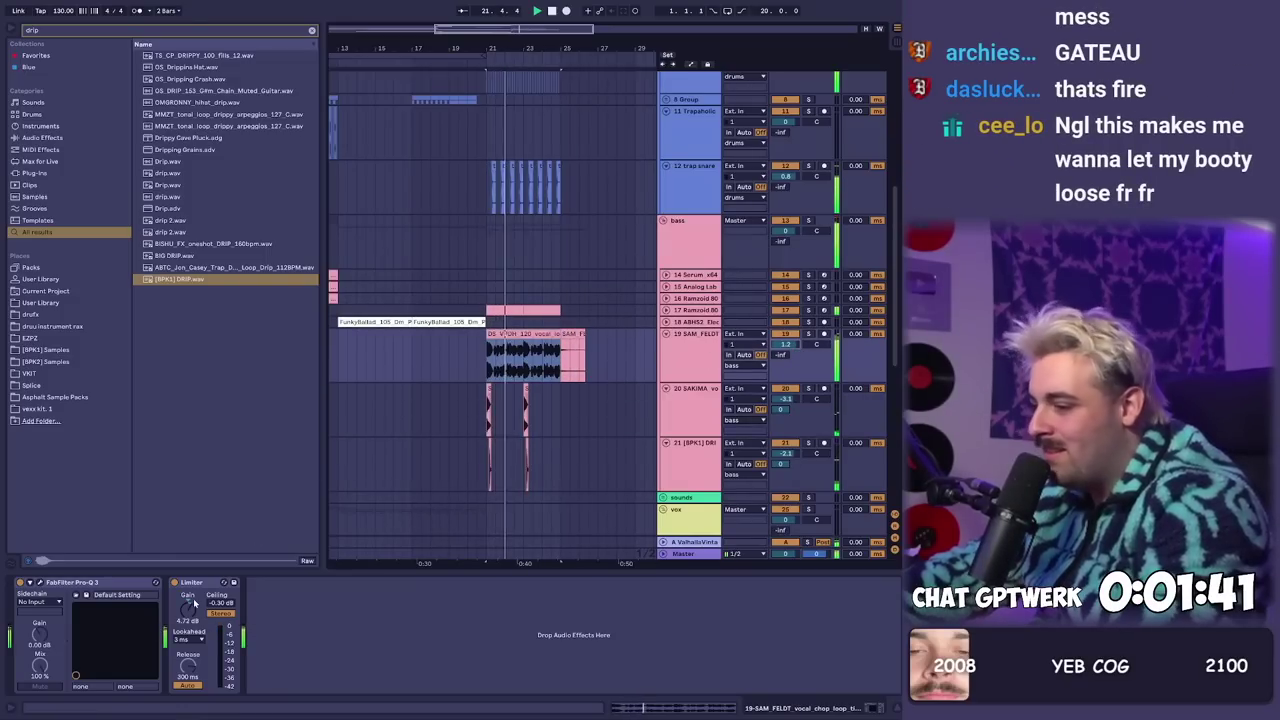
- Search the browser for "fabf", and set the SAM_FELDT track's volume to 0.3 dB and its reverb send to -9.7 dB
{"action": "key", "text": "ctrl+f"}
{"action": "type", "text": "fabf"}
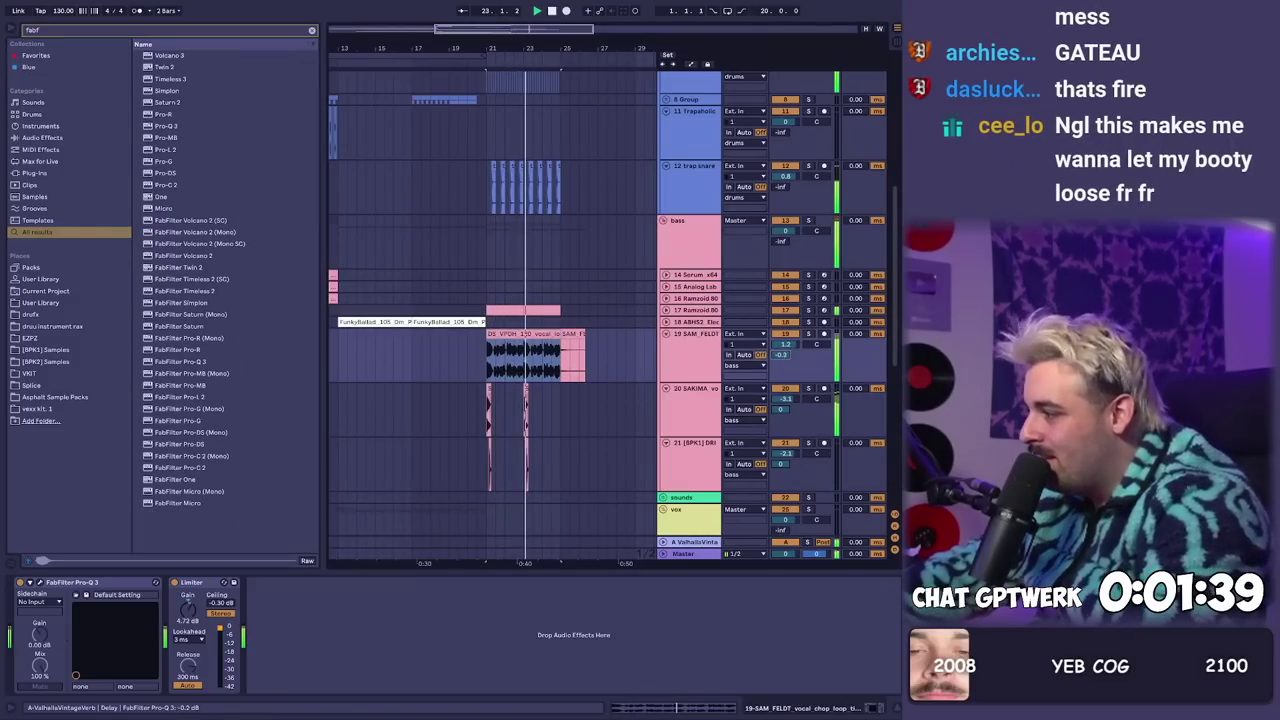
{"action": "left_click_drag", "start_coordinate": [793, 382], "coordinate": [793, 392]}
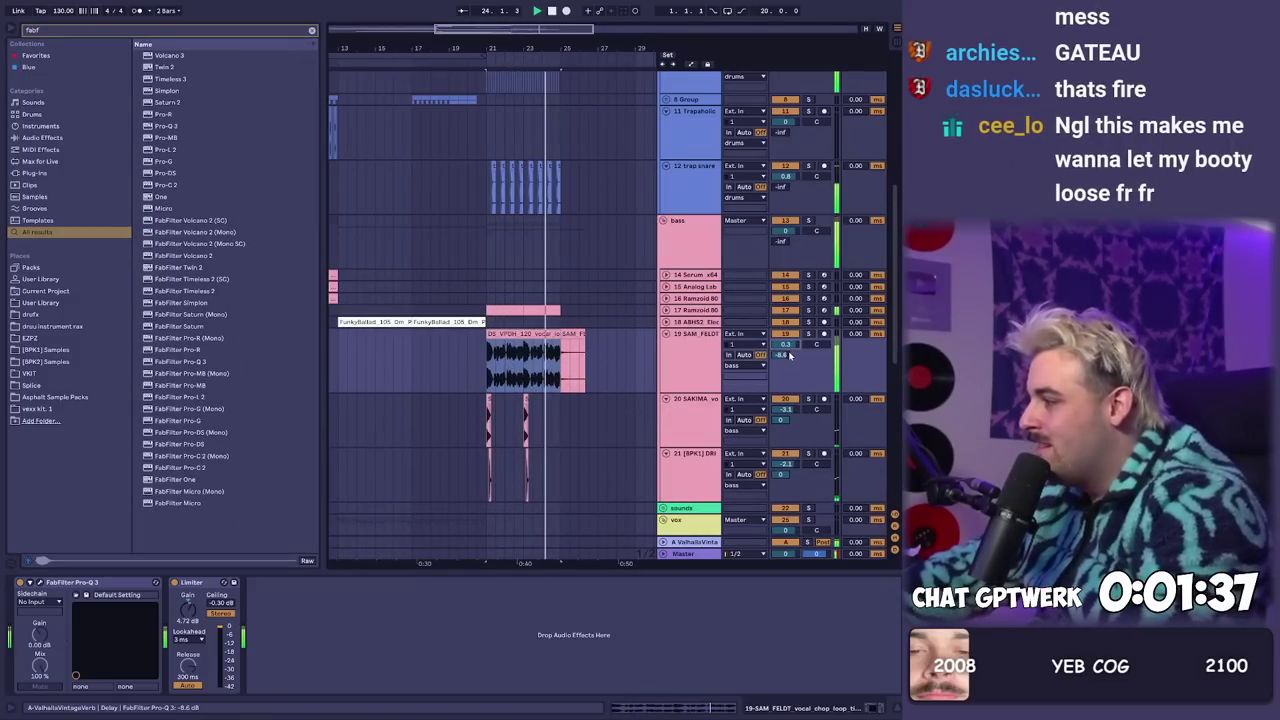
- Duplicate the four-bar drop to bar 25 and insert a new audio track below the trap snare in the drums group
{"action": "key", "text": "ctrl+d"}
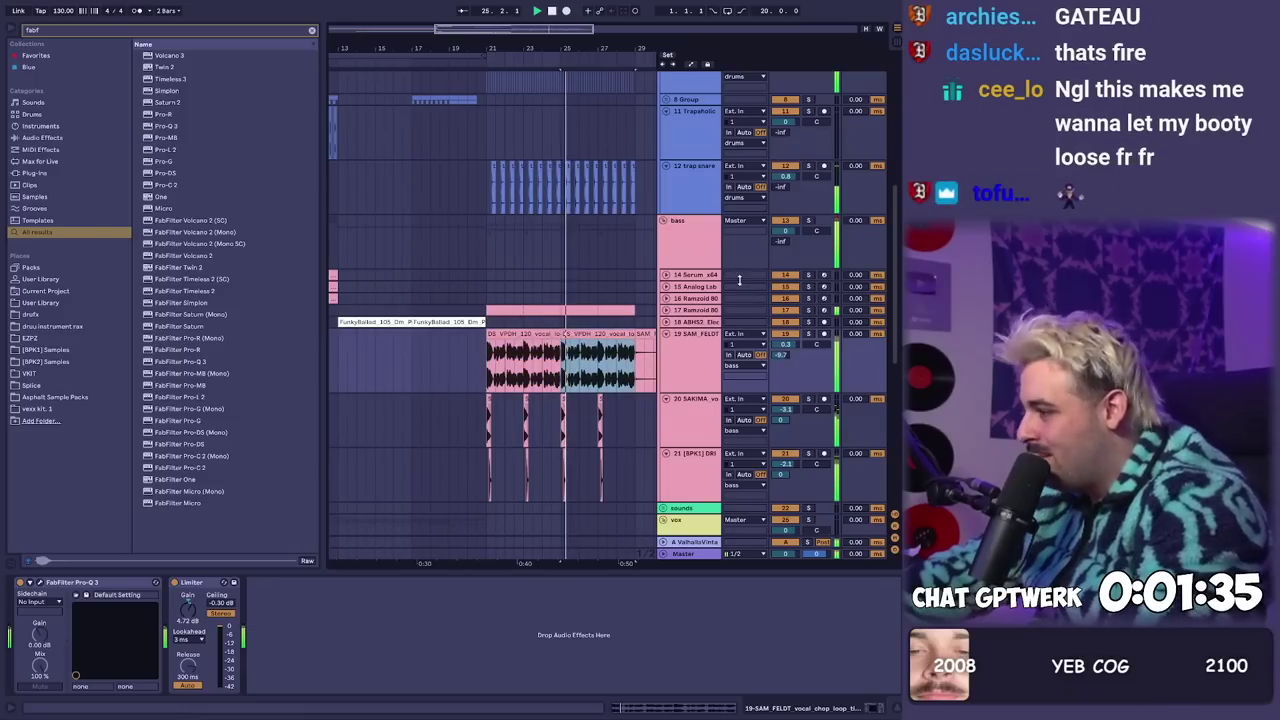
{"action": "left_click", "coordinate": [673, 193]}
{"action": "key", "text": "ctrl+t"}
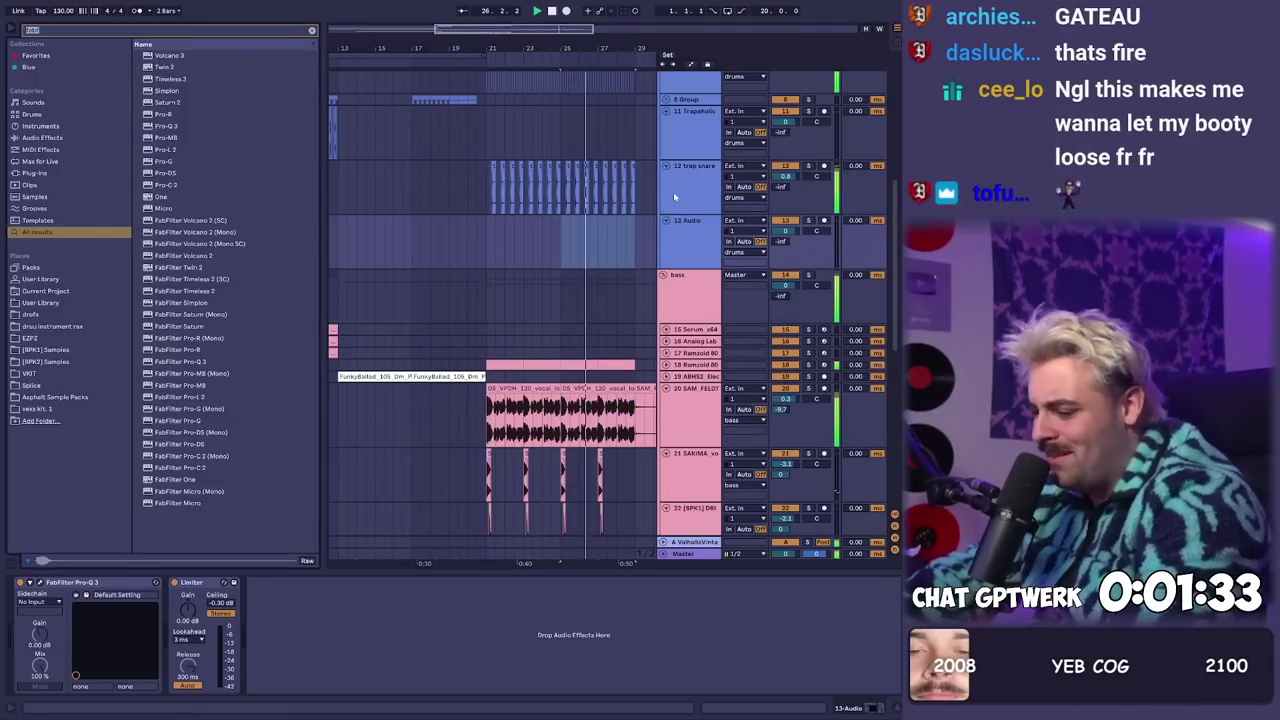
- Search for "808 ride" and place the [BPK1] 808 Ride sample at bar 21 on the new drums track with a Delay effect
{"action": "key", "text": "ctrl+f"}
{"action": "type", "text": "808 ride"}
{"action": "key", "text": "alt+Tab"}
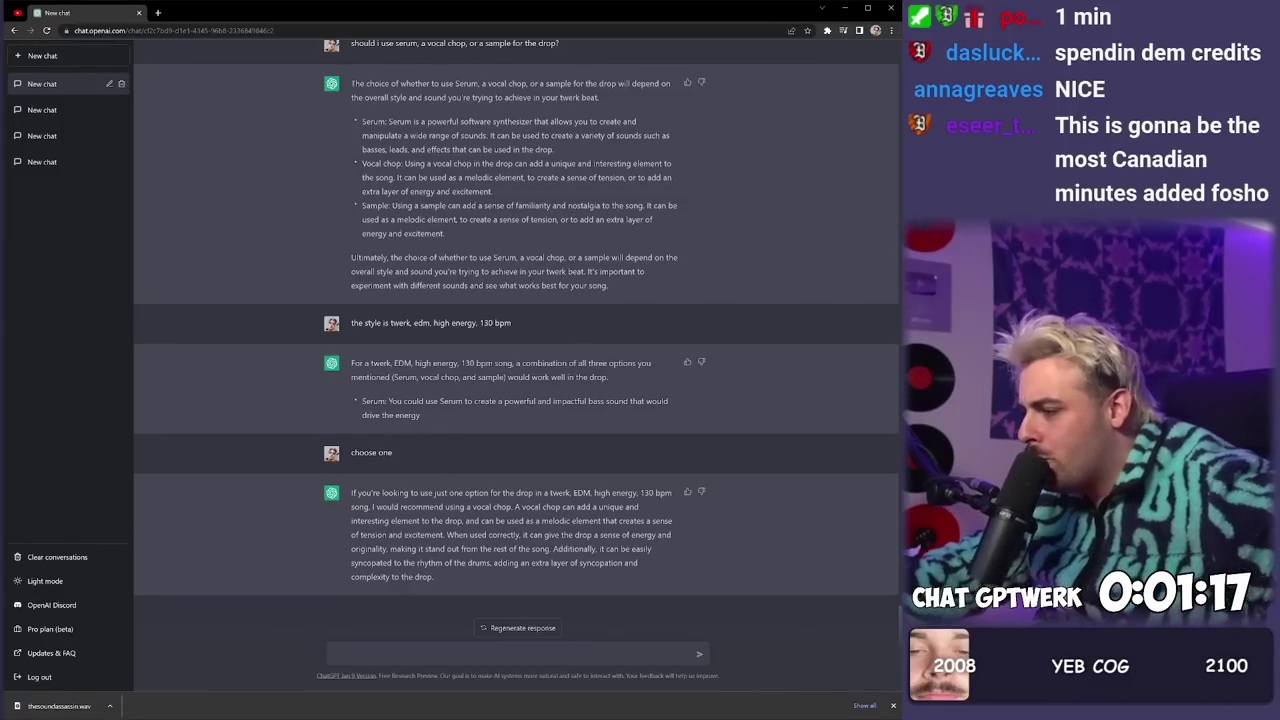
{"action": "key", "text": "alt+Tab"}
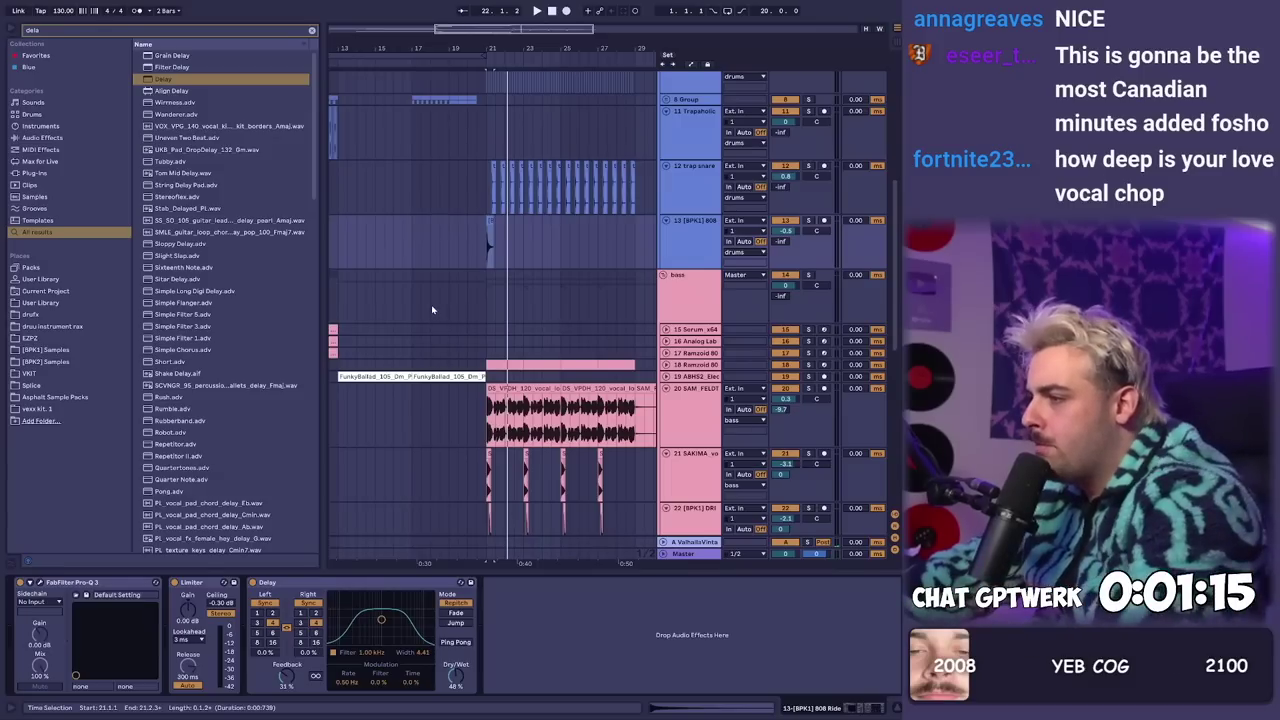
{"action": "left_click", "coordinate": [432, 308]}
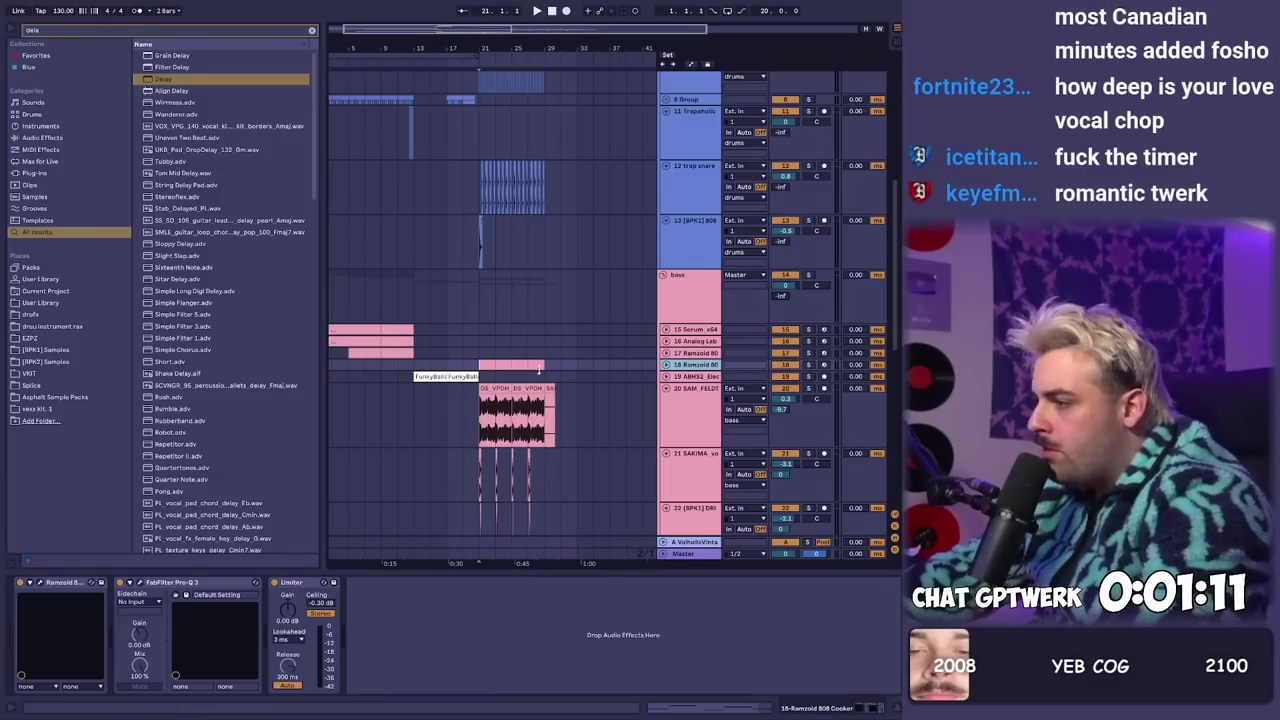
- Insert a MIDI track below the Ramzoid 808 tracks, search for "lob", and load the lobass preset on it
{"action": "key", "text": "ctrl+shift+t"}
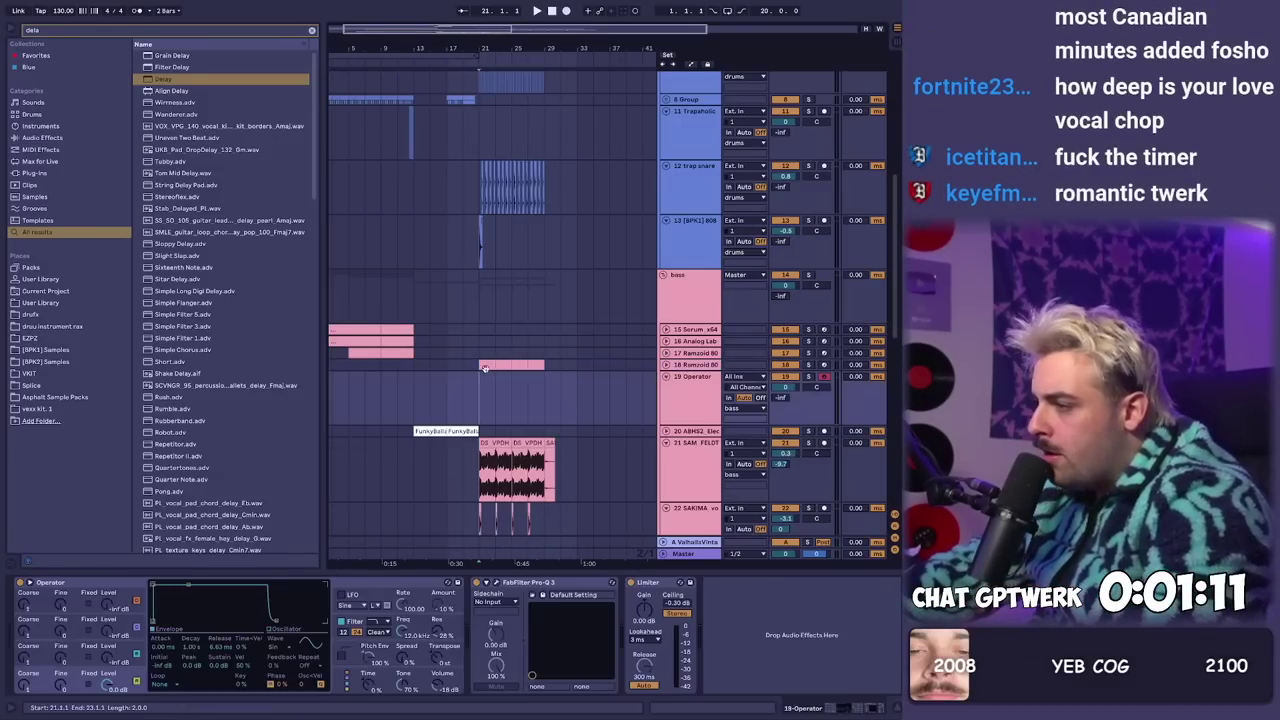
{"action": "key", "text": "ctrl+f"}
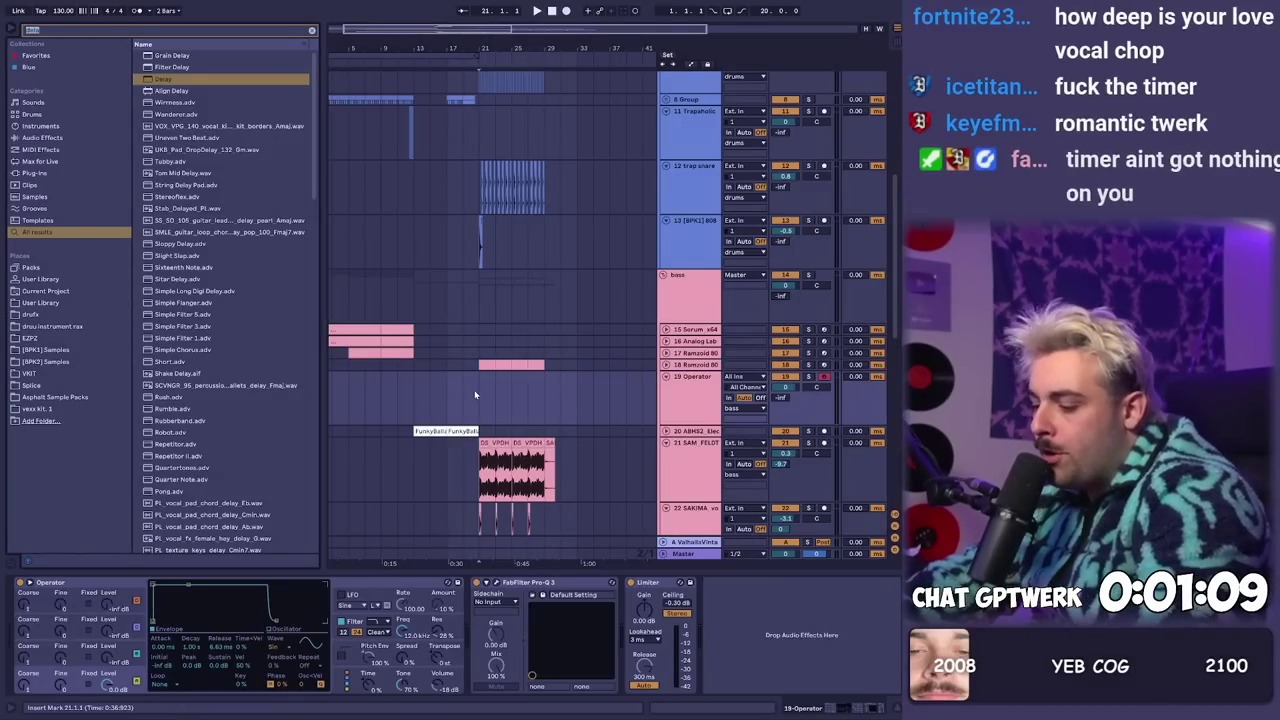
{"action": "type", "text": "lob"}
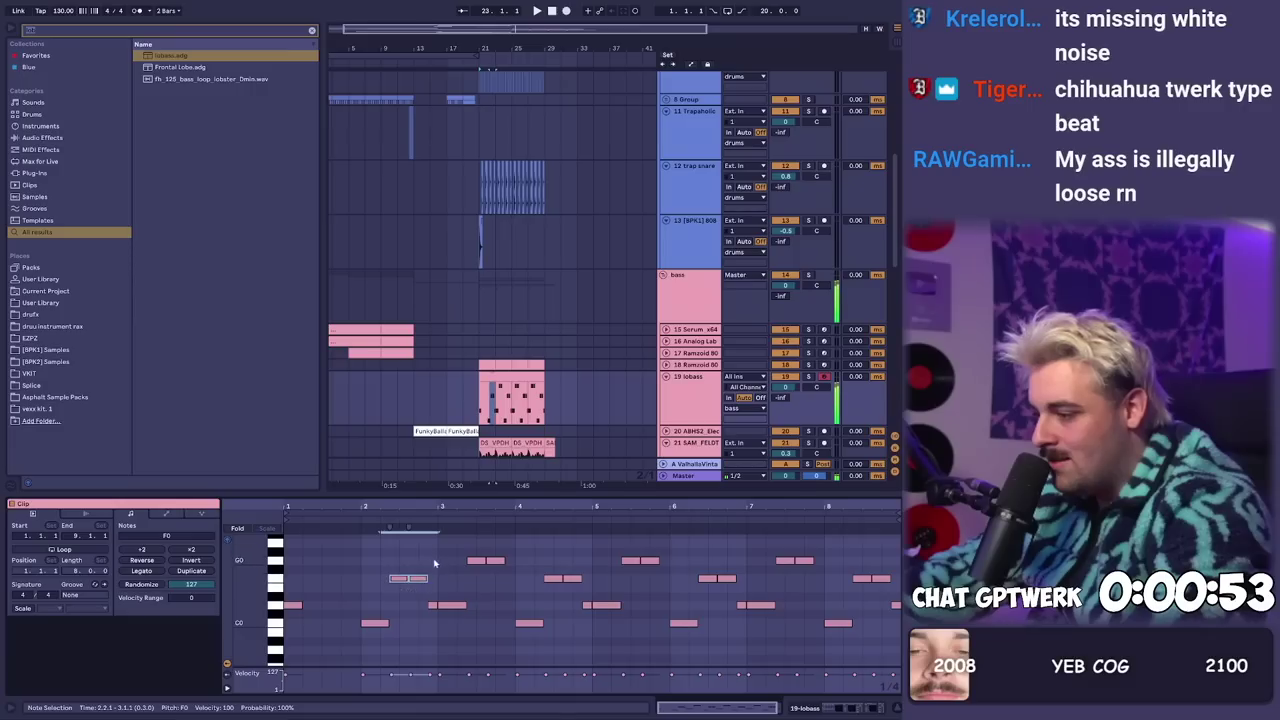
- Delete the paired F0 notes in bar 2 of the lobass clip, then repeat the simplified pattern along the drop and consolidate it
{"action": "left_click", "coordinate": [433, 585]}
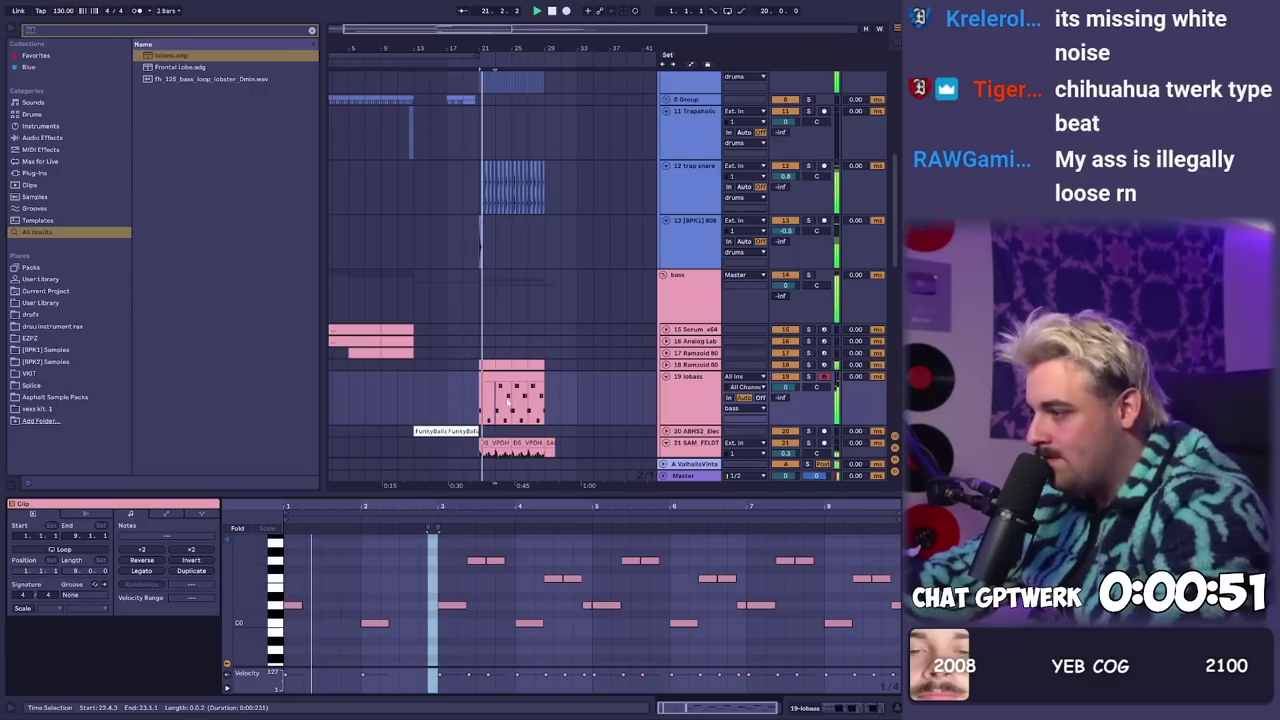
{"action": "mouse_move", "coordinate": [496, 402]}
{"action": "left_mouse_down"}
{"action": "mouse_move", "coordinate": [476, 402]}
{"action": "mouse_move", "coordinate": [488, 413]}
{"action": "left_mouse_up"}
{"action": "key", "text": "ctrl+d"}
{"action": "left_click", "coordinate": [486, 374], "text": "shift"}
{"action": "key", "text": "ctrl+j"}
{"action": "key", "text": "ctrl+1"}
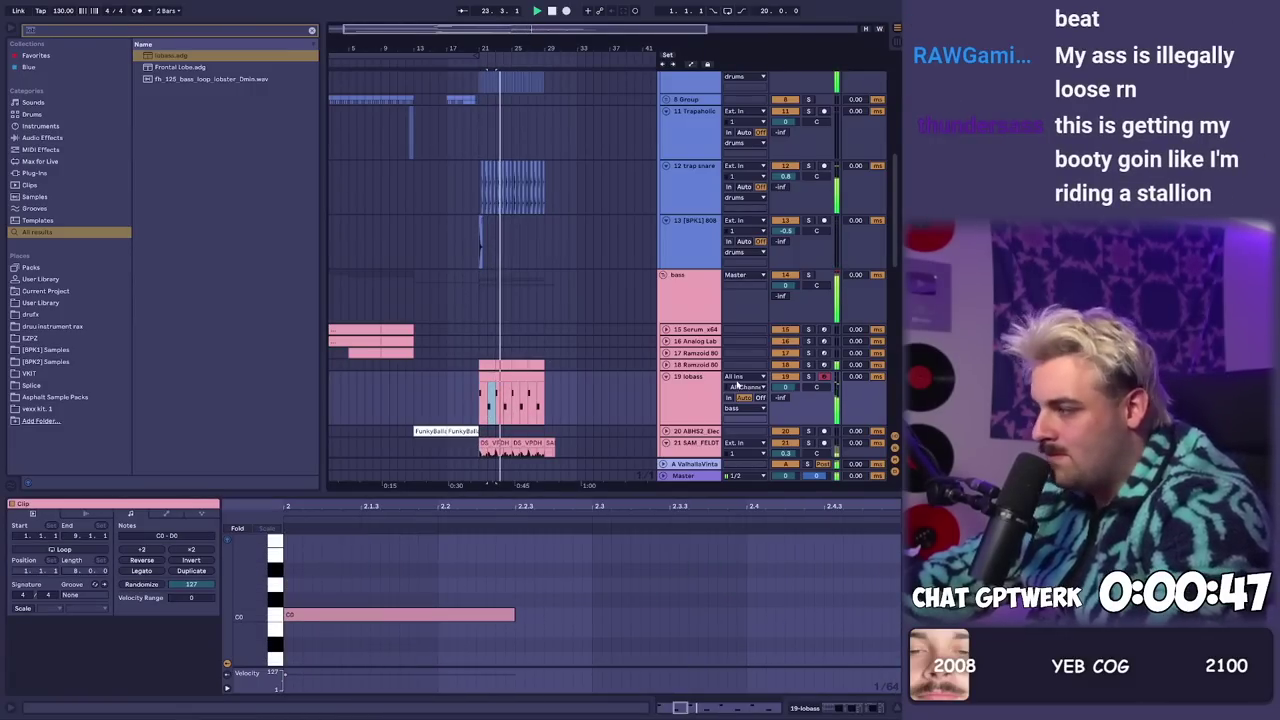
- Adjust a band in the lobass track's last FabFilter Pro-Q 3 and set its final Limiter gain to 3.07 dB
{"action": "key", "text": "shift+Tab"}
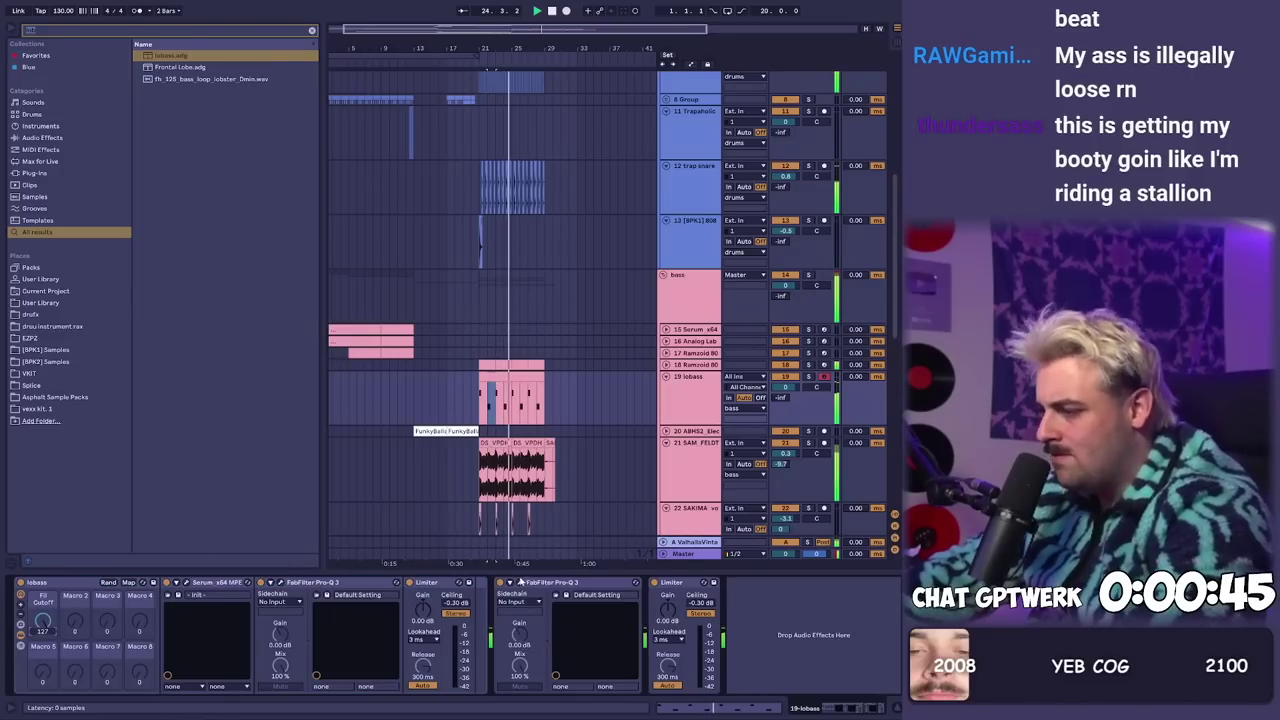
{"action": "left_click", "coordinate": [511, 582]}
{"action": "left_click_drag", "start_coordinate": [543, 300], "coordinate": [571, 287]}
{"action": "scroll", "coordinate": [570, 260], "scroll_direction": "down", "scroll_amount": 3}
{"action": "left_click", "coordinate": [656, 193]}
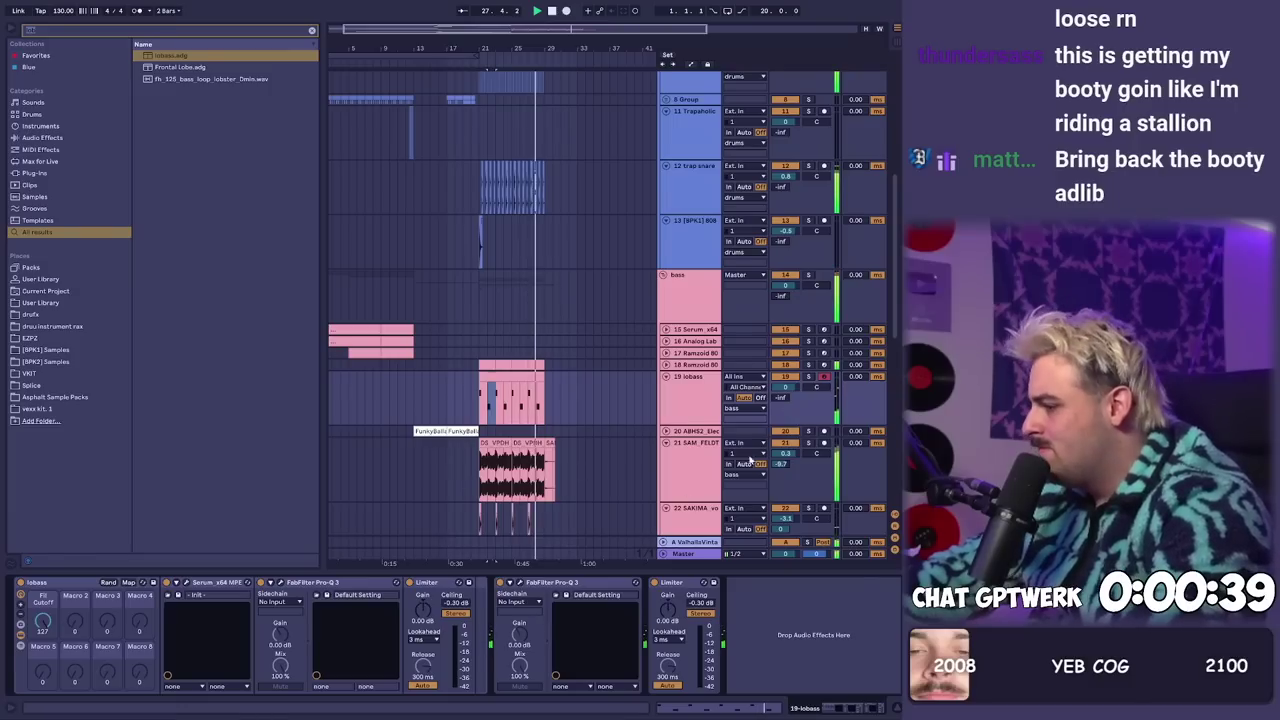
{"action": "left_click", "coordinate": [521, 428]}
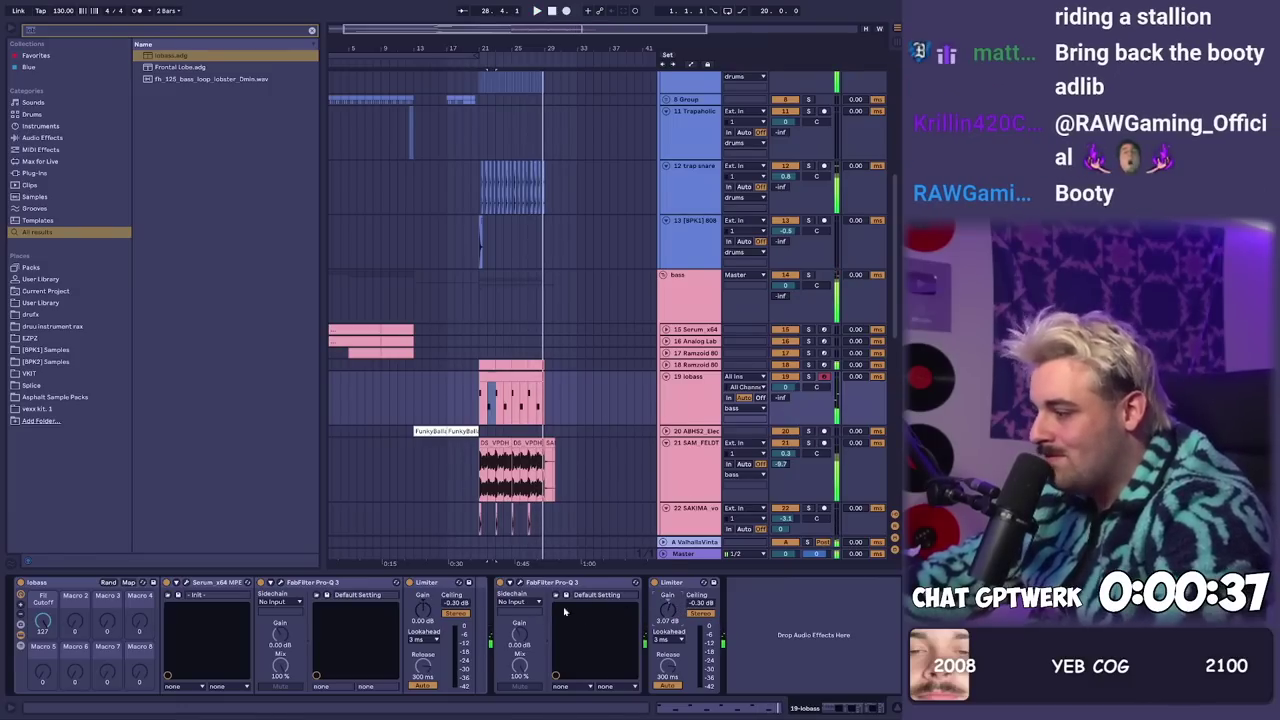
{"action": "left_click", "coordinate": [526, 590]}
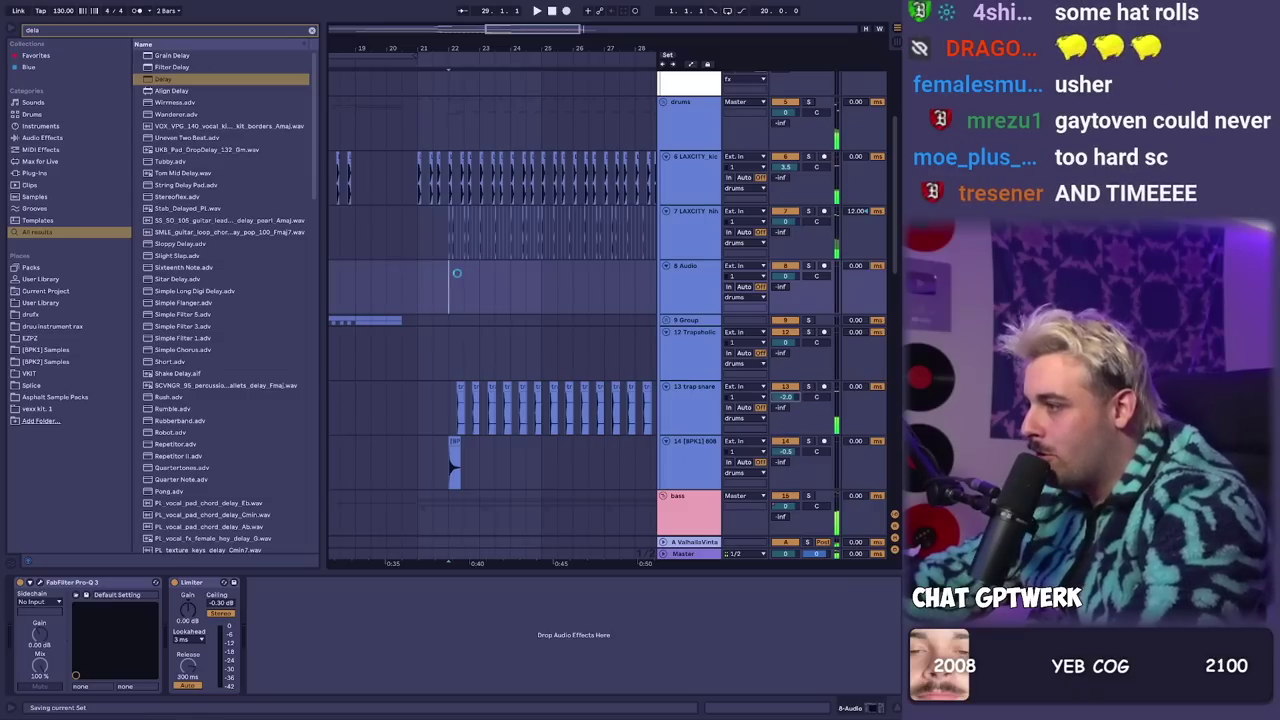
{"action": "key", "text": "alt+Tab"}
{"action": "key", "text": "alt+Tab"}
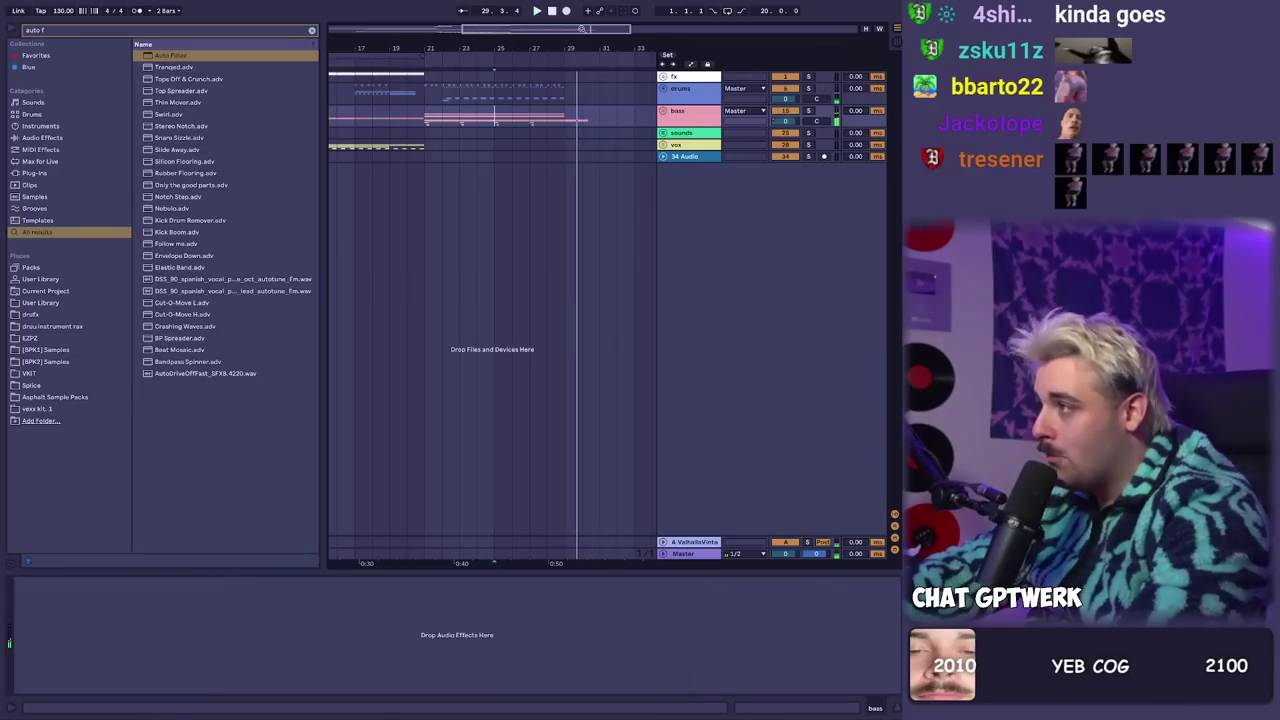
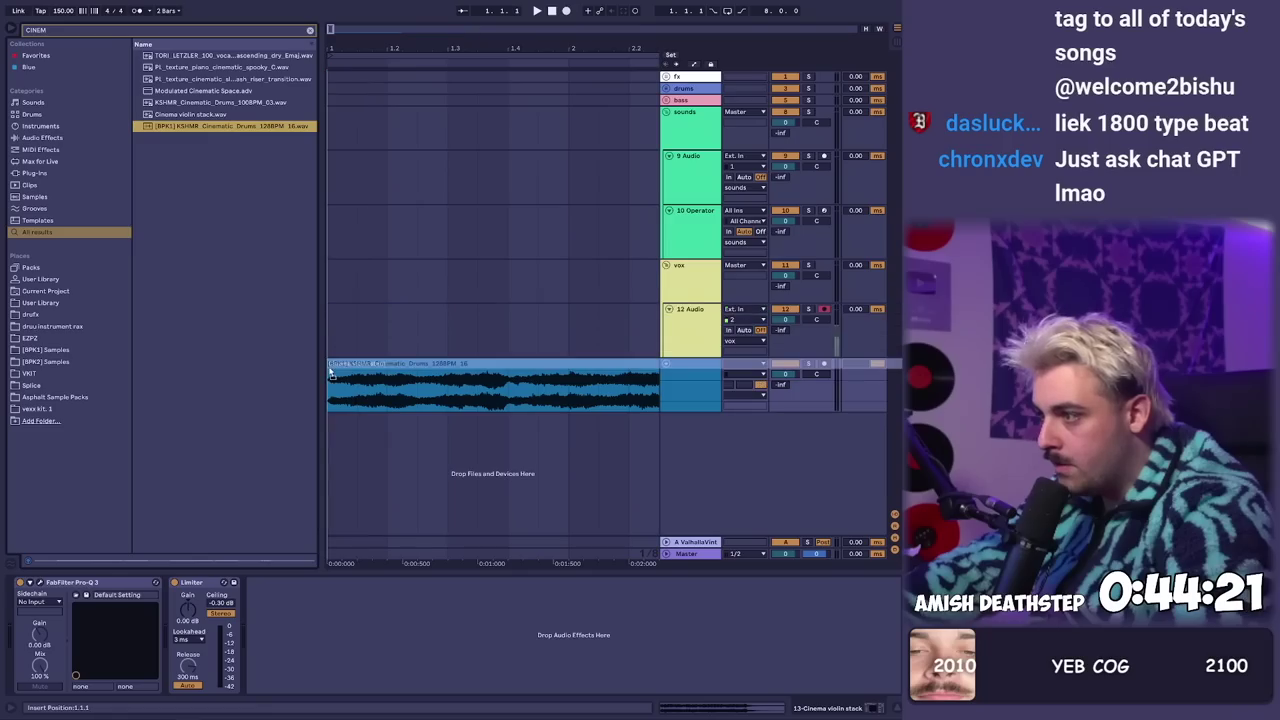
- Place [BPK1] KSHMR_Cinematic_Drums_128BPM_16 at bar 1 on a new audio track and warp its hits onto the grid
{"action": "left_click", "coordinate": [490, 385]}
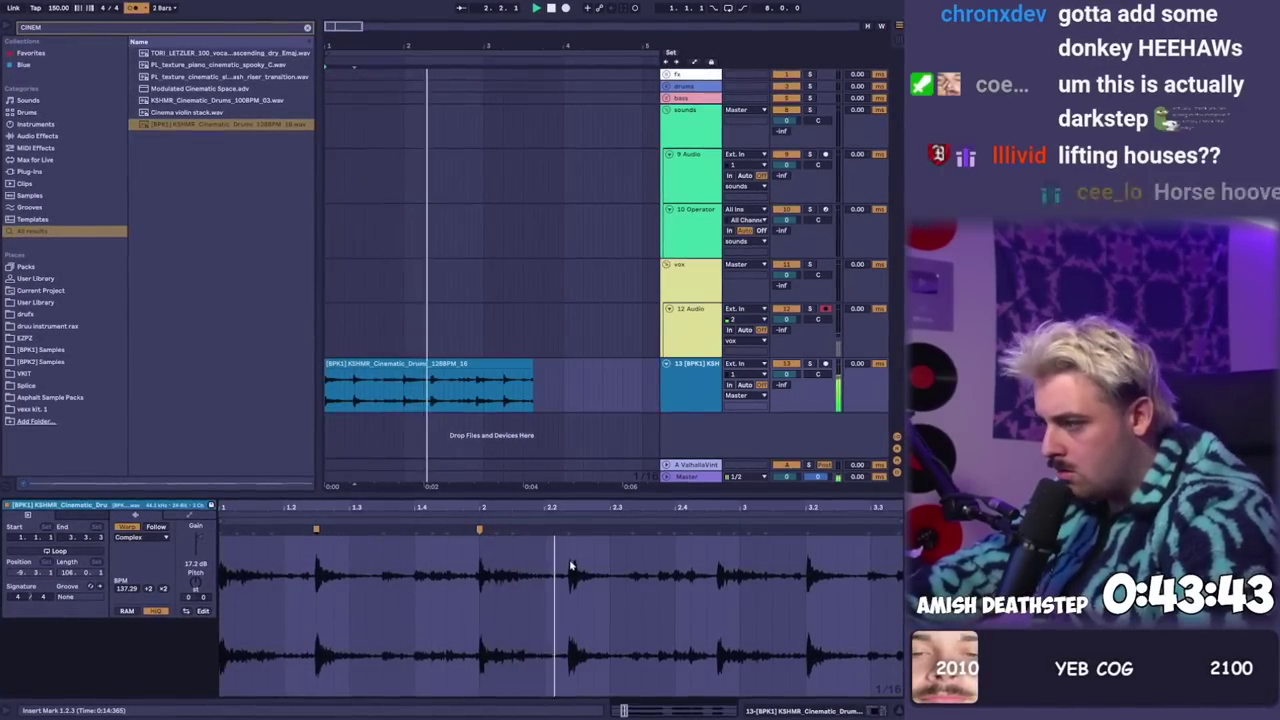
{"action": "left_click_drag", "start_coordinate": [569, 527], "coordinate": [578, 528]}
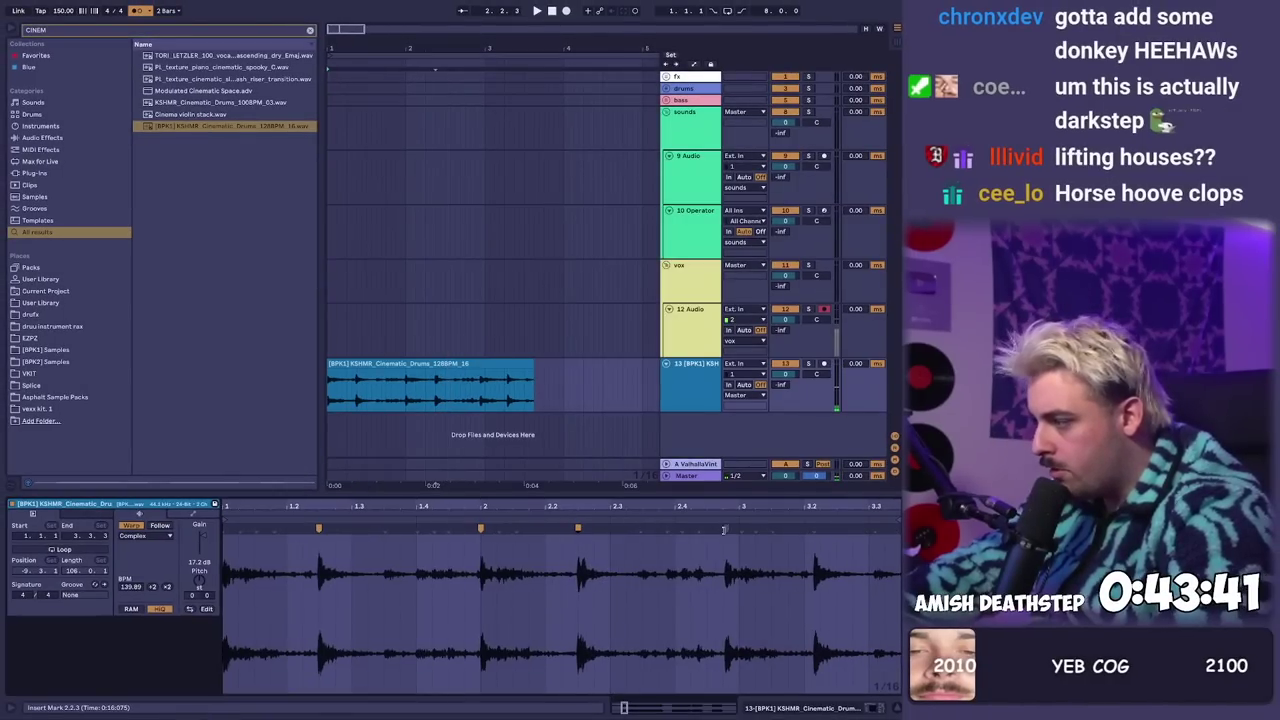
{"action": "mouse_move", "coordinate": [728, 529]}
{"action": "left_mouse_down"}
{"action": "mouse_move", "coordinate": [740, 528]}
{"action": "mouse_move", "coordinate": [628, 495]}
{"action": "left_mouse_up"}
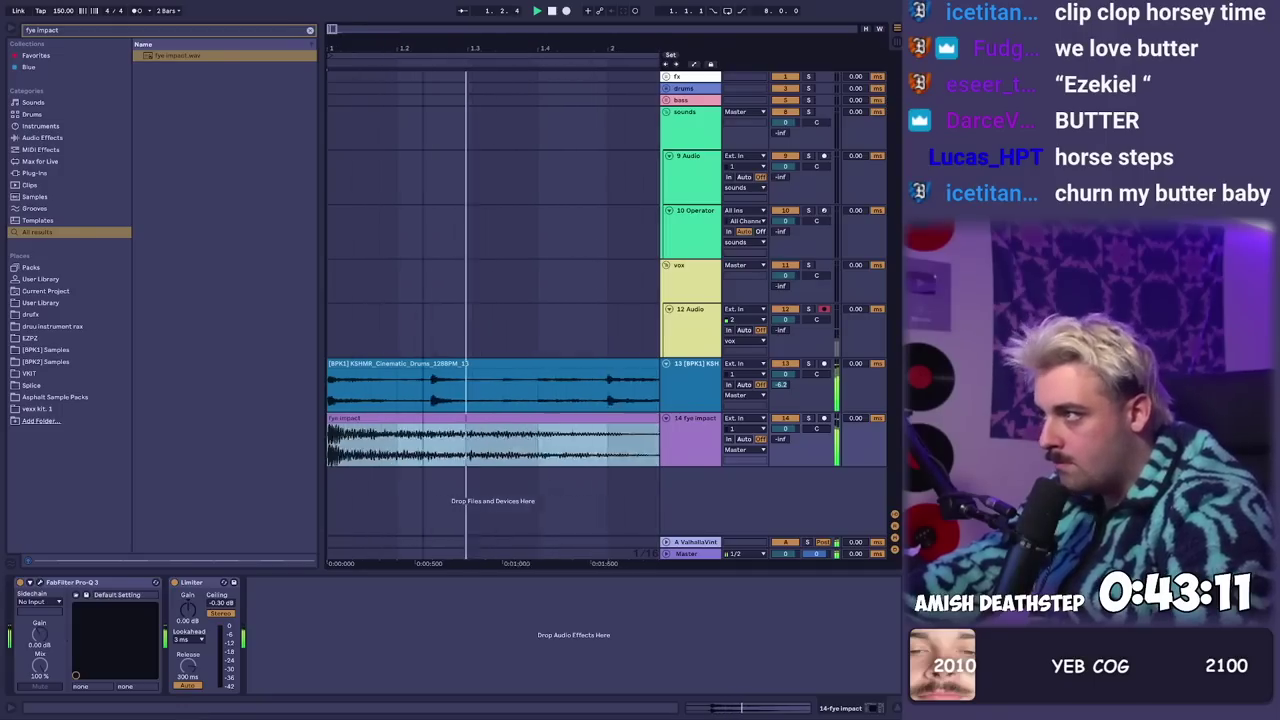
- Duplicate the fye impact clip every two bars up to bar 9
{"action": "left_click_drag", "start_coordinate": [656, 440], "coordinate": [428, 438]}
{"action": "key", "text": "ctrl+d"}
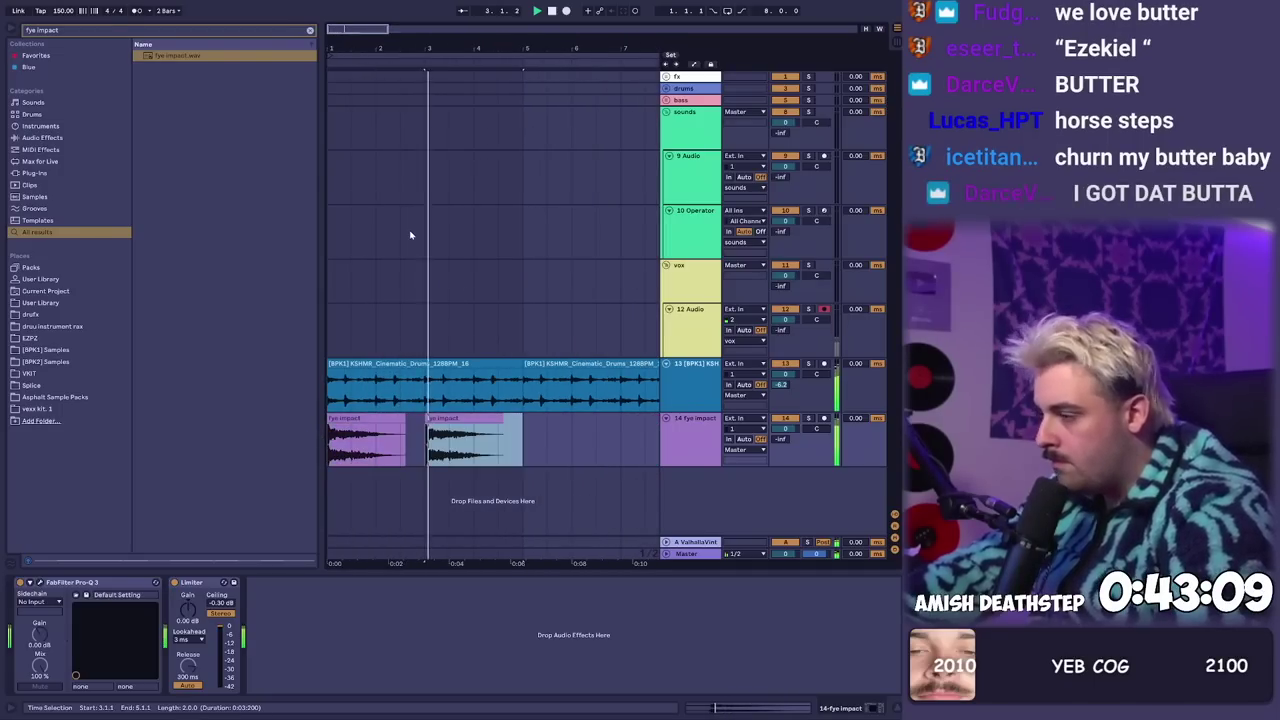
{"action": "left_click_drag", "start_coordinate": [440, 48], "coordinate": [440, 22]}
{"action": "key", "text": "ctrl+d"}
{"action": "key", "text": "ctrl+d"}
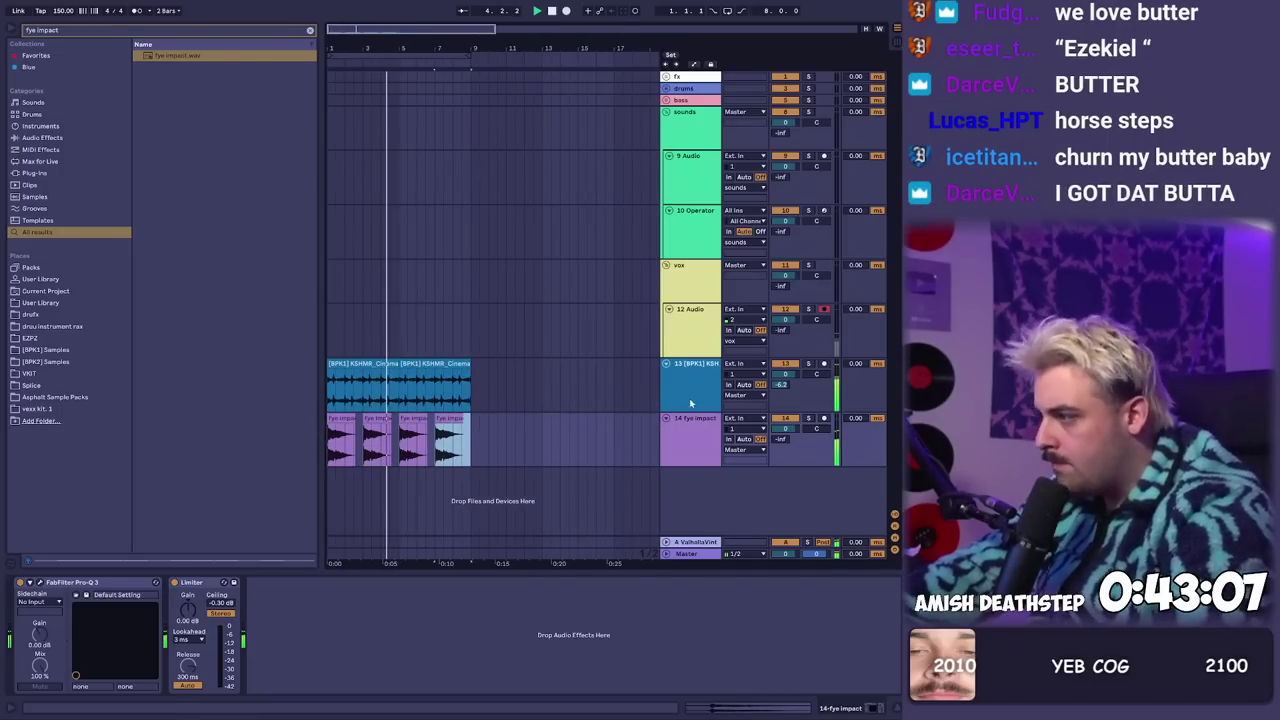
- Search for "horse", place [BPK1] HORSE.wav at bar 1 in the fx group, and move the KSHMR loop track into the drums group
{"action": "key", "text": "ctrl+f"}
{"action": "type", "text": "horse"}
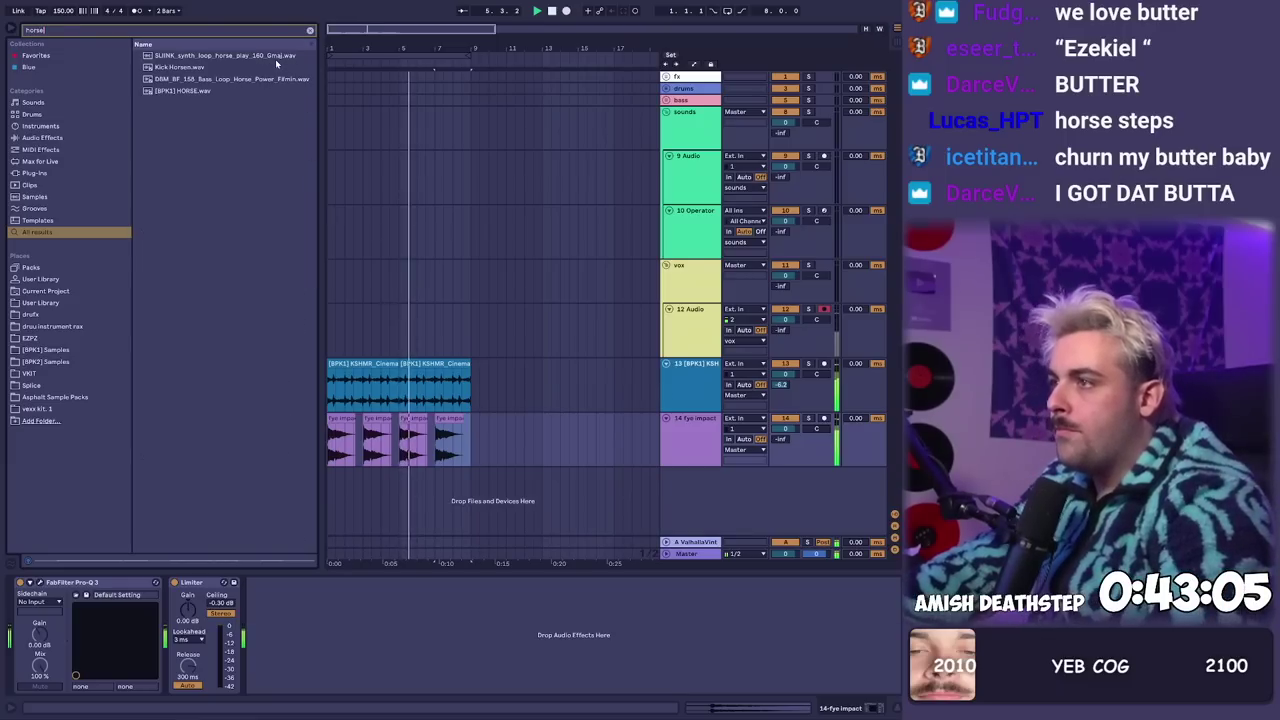
{"action": "left_click", "coordinate": [259, 89]}
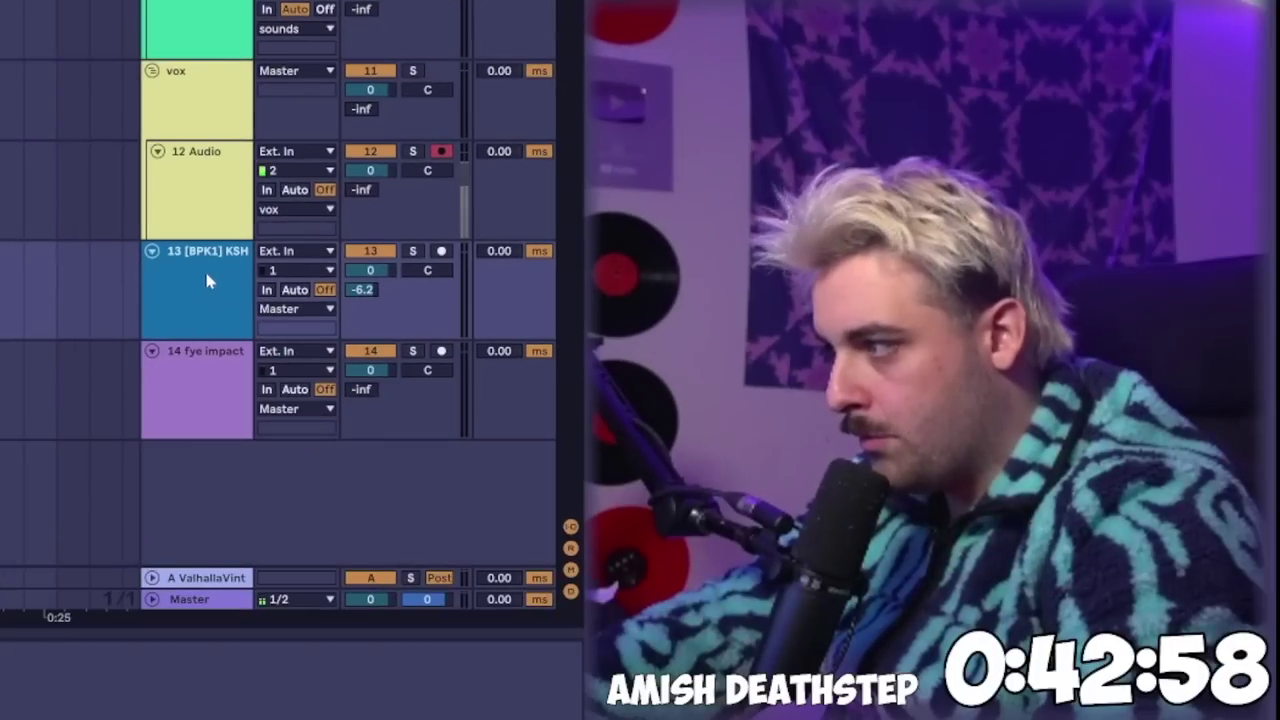
{"action": "left_click", "coordinate": [204, 268]}
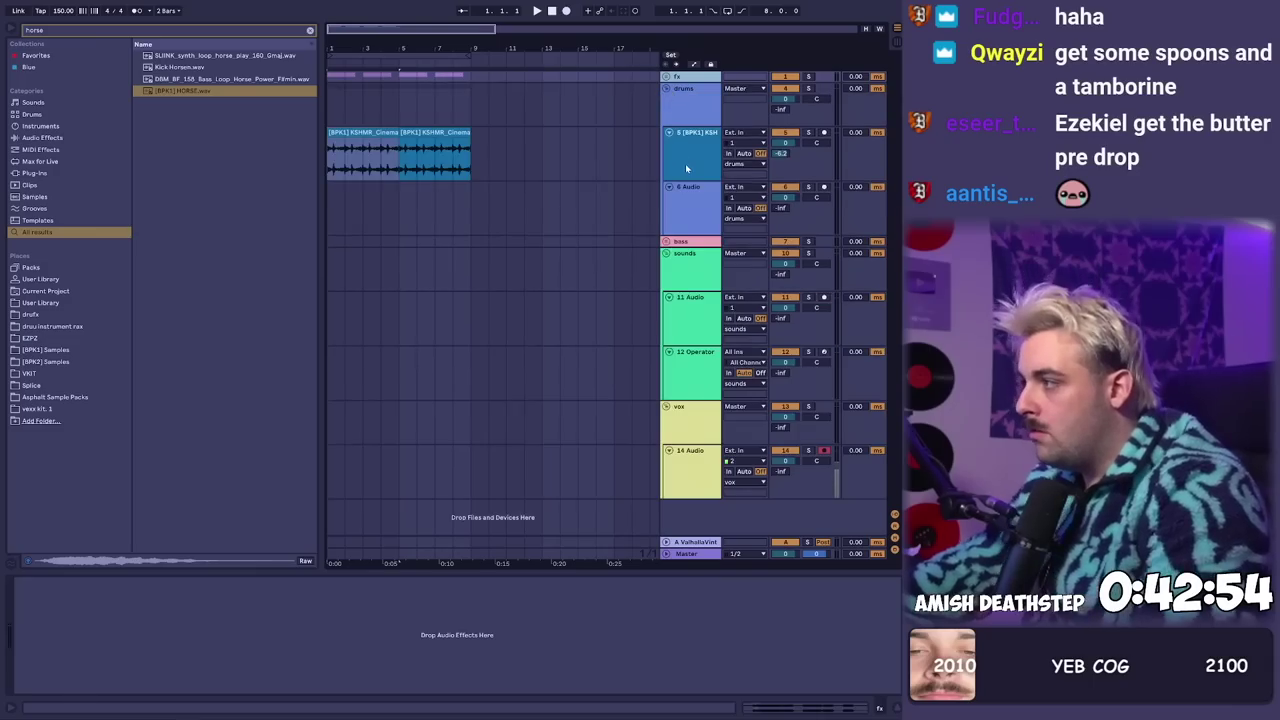
{"action": "left_click", "coordinate": [685, 163]}
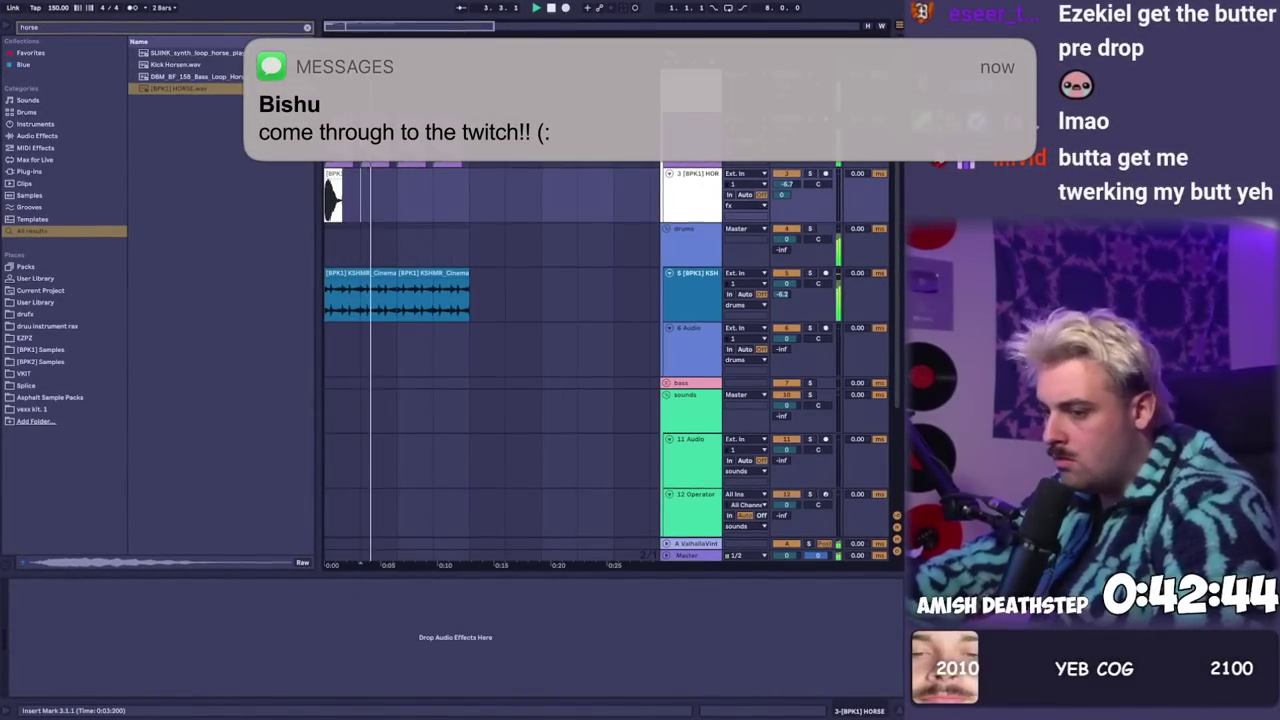
- Match the colours of the tracks and clips in the fx and drums groups to their group colours
{"action": "key", "text": "Up"}
{"action": "key", "text": "ctrl+1"}
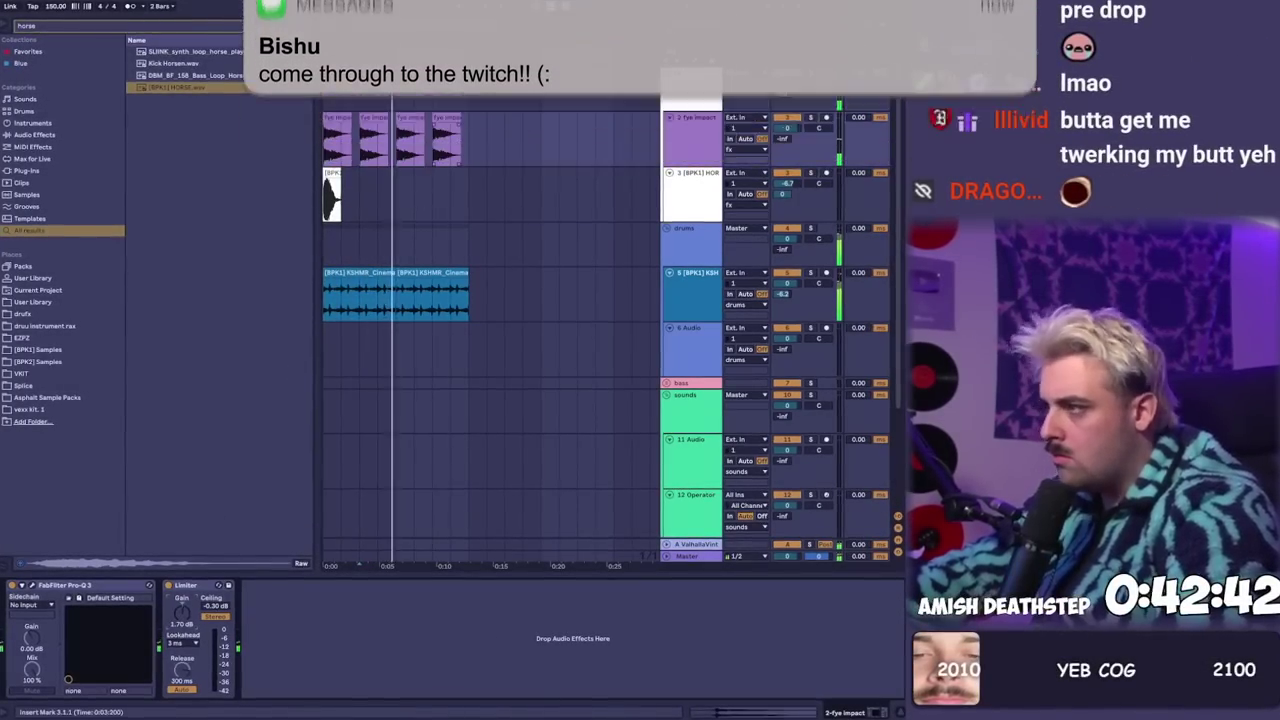
{"action": "scroll", "coordinate": [490, 300], "scroll_direction": "up", "scroll_amount": 5}
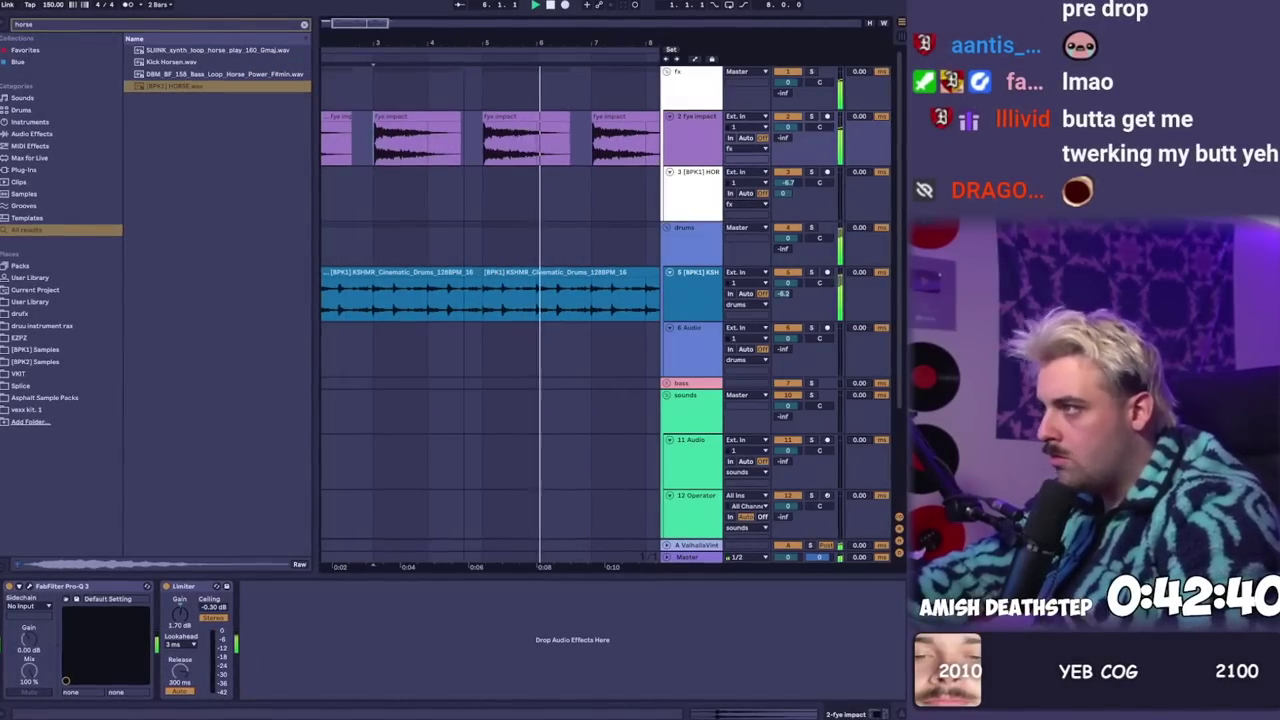
{"action": "key", "text": "minus"}
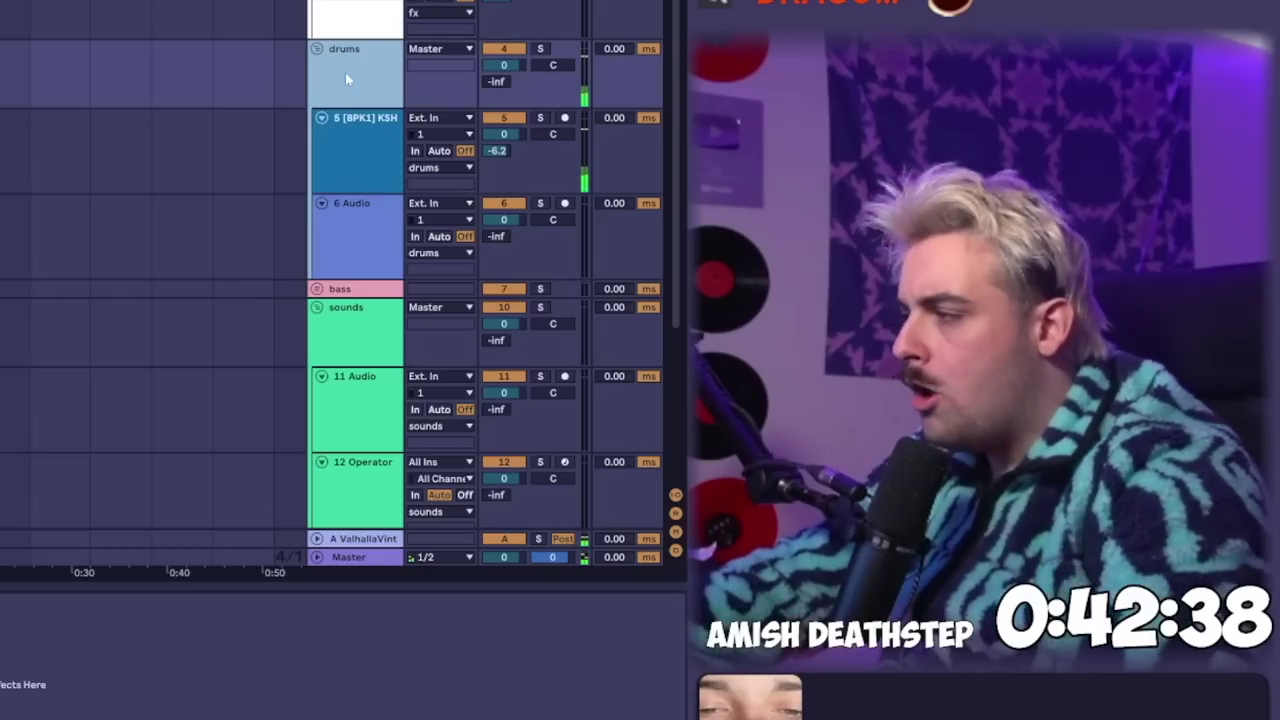
{"action": "right_click", "coordinate": [685, 244]}
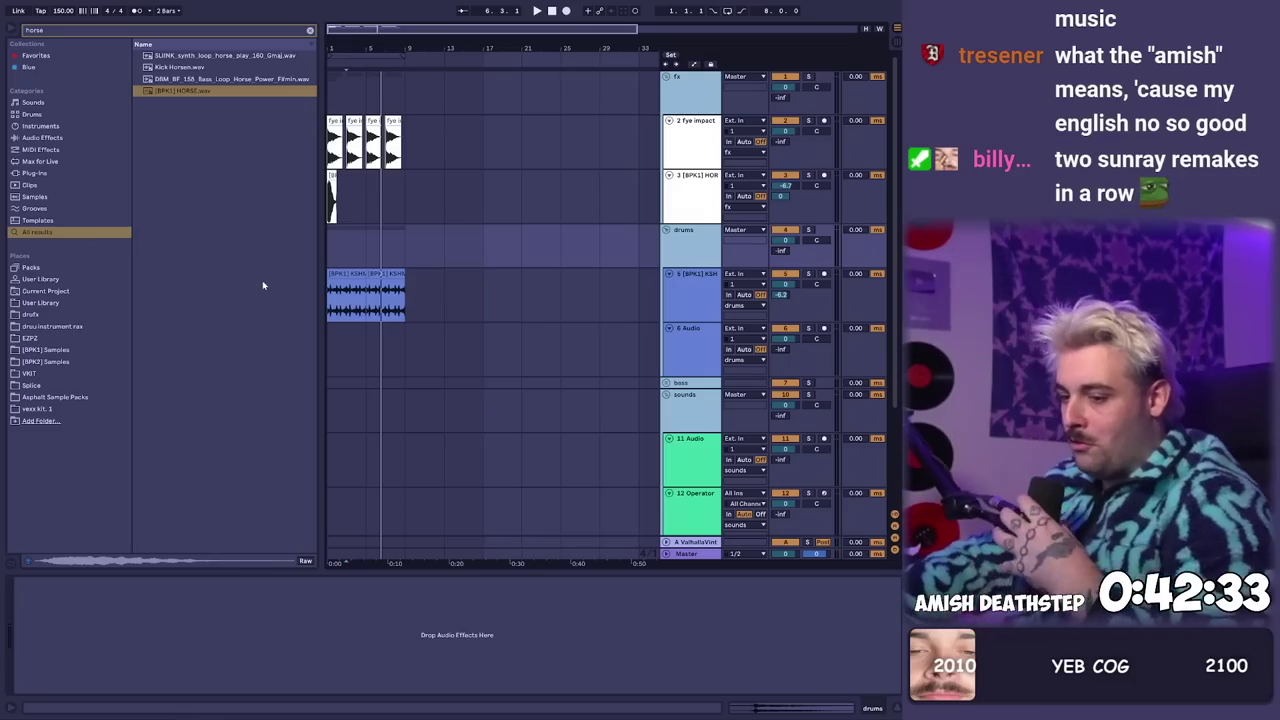
- With the arrangement playing, search for "cow" and place Cowbell SP Sweetened.wav on beat 2 of bar 1 on a new drums track
{"action": "left_click", "coordinate": [360, 273]}
{"action": "key", "text": "space"}
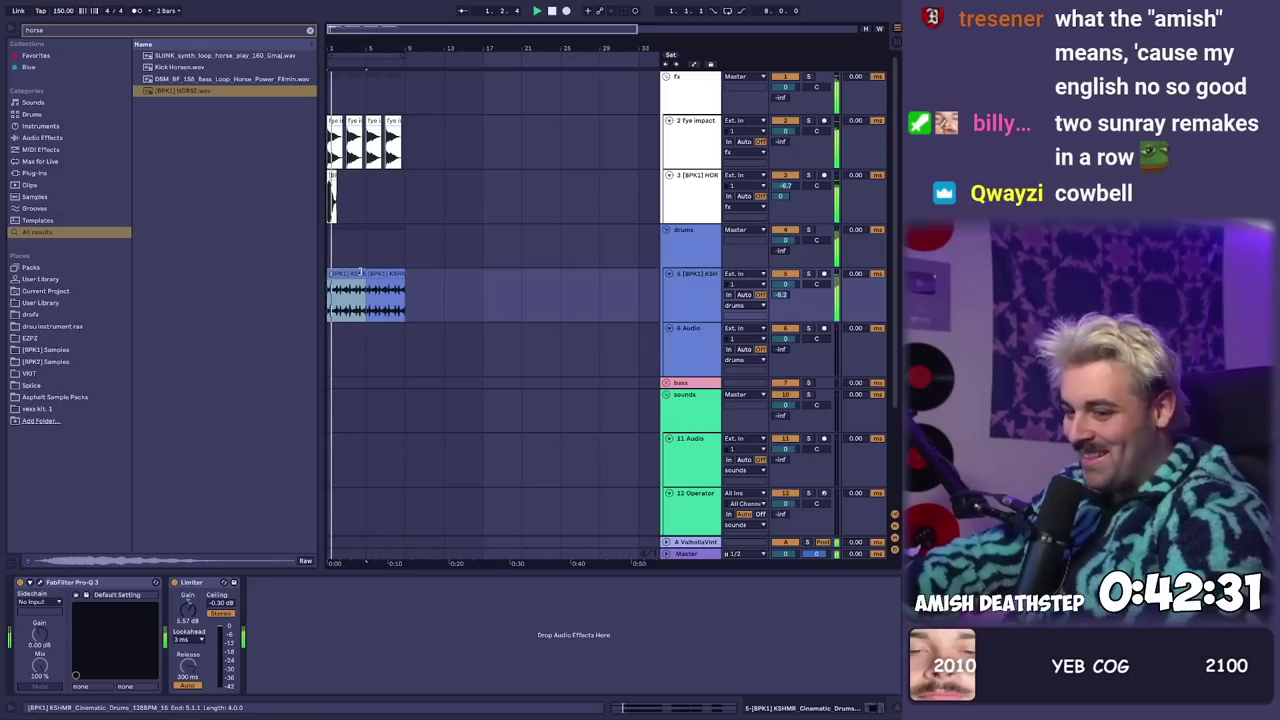
{"action": "left_click", "coordinate": [398, 273]}
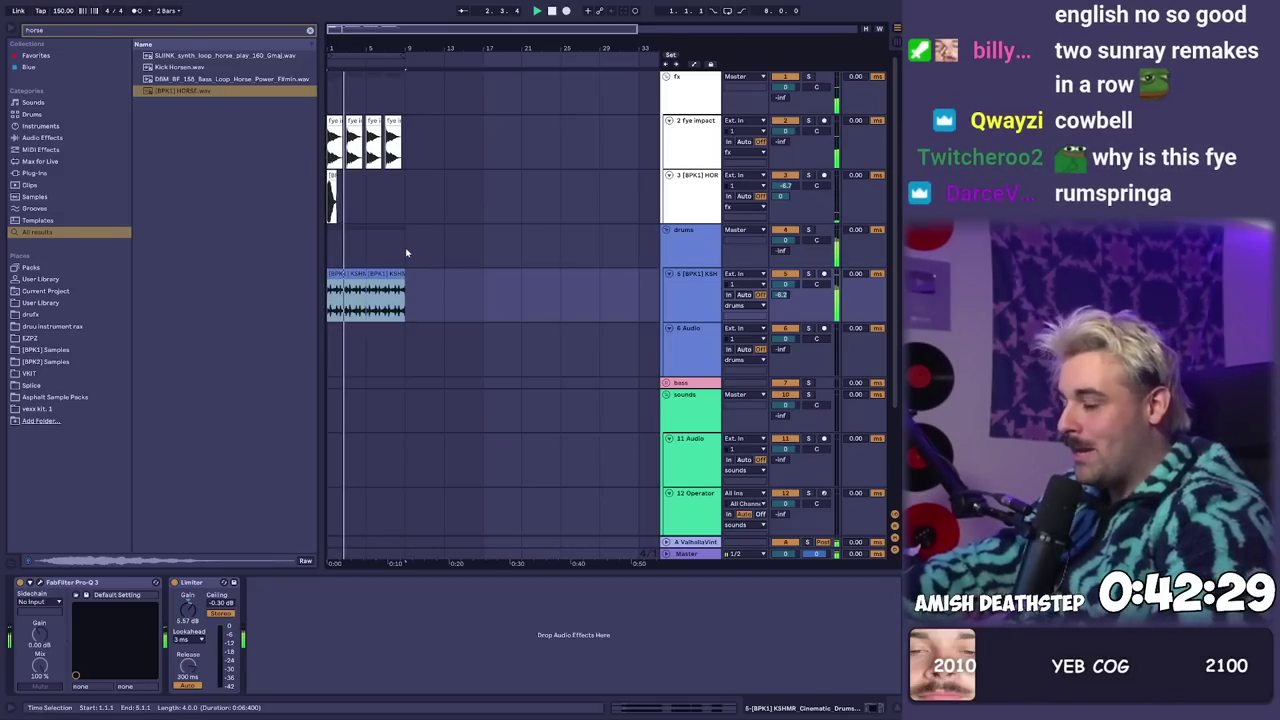
{"action": "key", "text": "ctrl+f"}
{"action": "type", "text": "cow"}
{"action": "key", "text": "Down"}
{"action": "key", "text": "Down"}
{"action": "key", "text": "Down"}
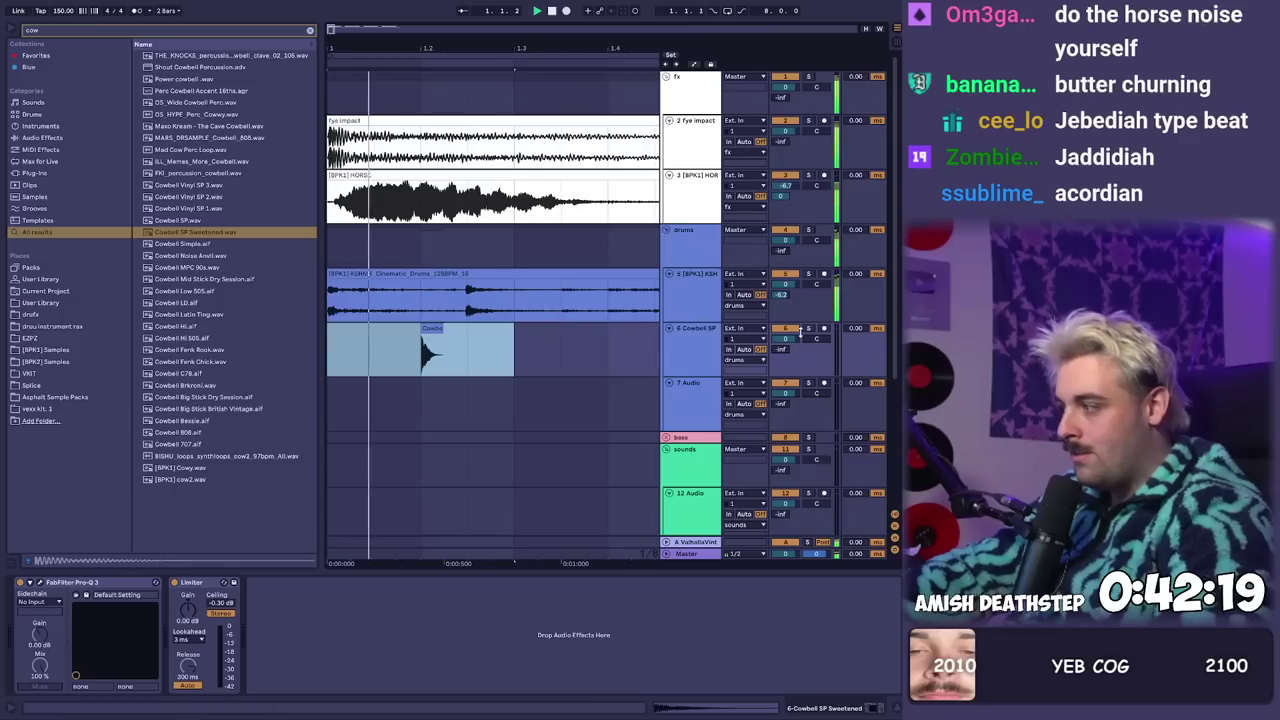
- Duplicate the half-bar cowbell hit repeatedly to fill the track up to bar 9
{"action": "key", "text": "ctrl+d"}
{"action": "key", "text": "ctrl+d"}
{"action": "key", "text": "ctrl+d"}
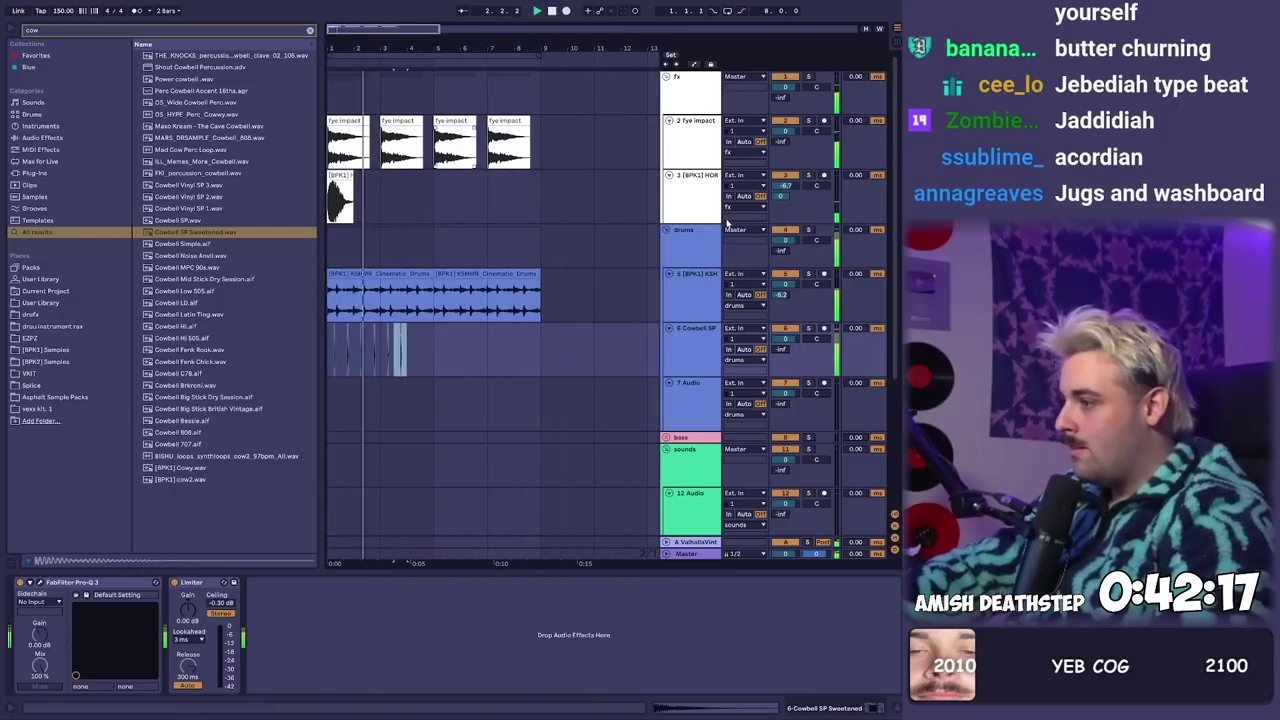
{"action": "key", "text": "ctrl+d"}
{"action": "key", "text": "ctrl+d"}
{"action": "key", "text": "ctrl+d"}
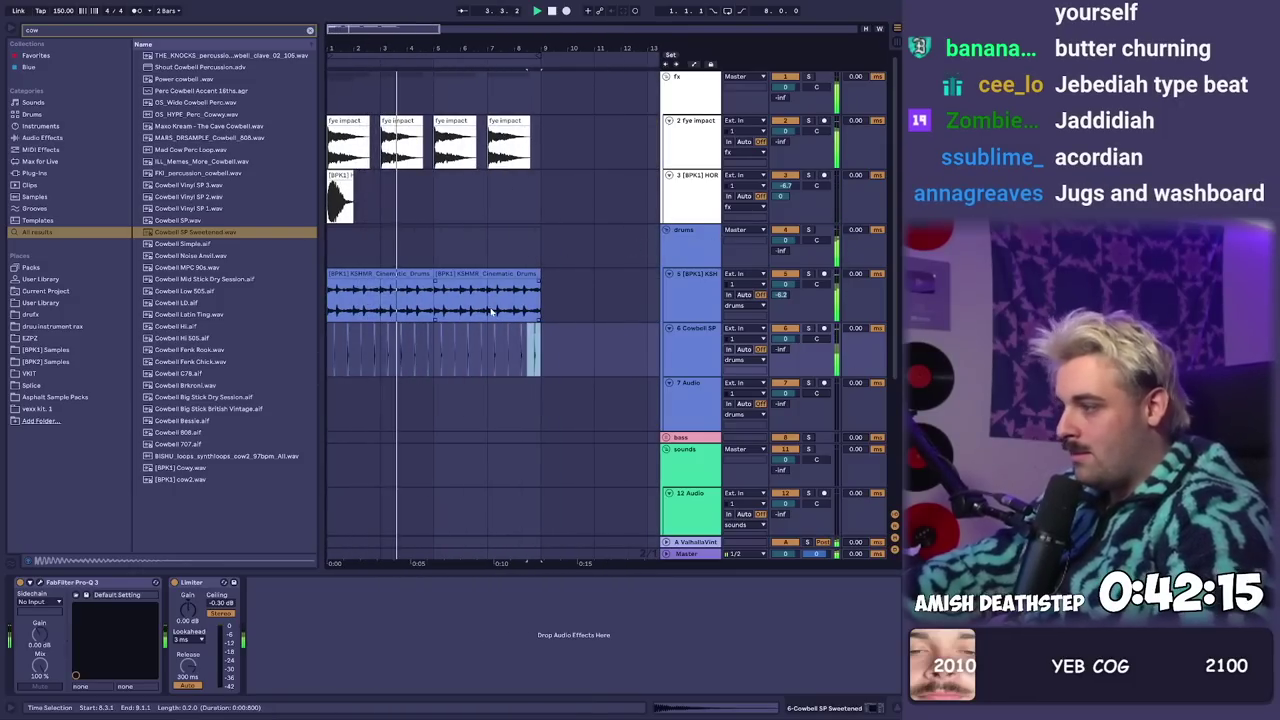
- Search the browser for "valh" and record a vocal on the 14 Audio track from bar 1
{"action": "key", "text": "ctrl+f"}
{"action": "type", "text": "valh"}
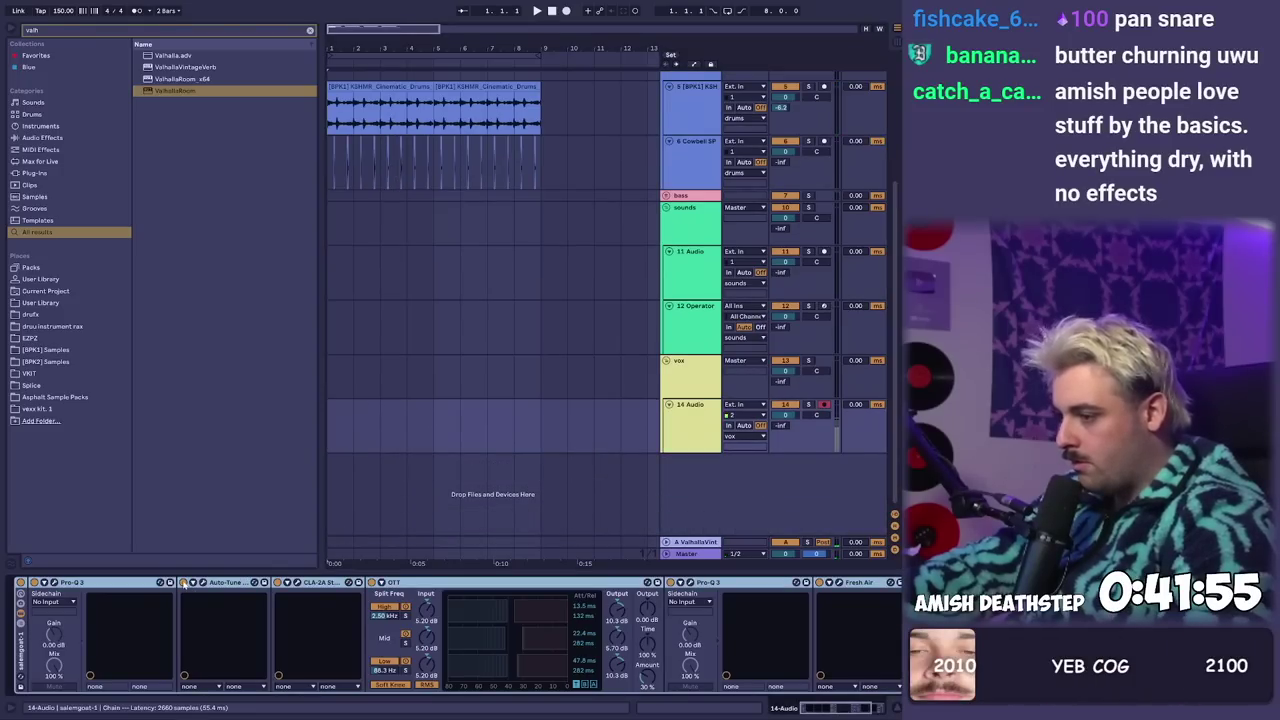
{"action": "left_click", "coordinate": [567, 11]}
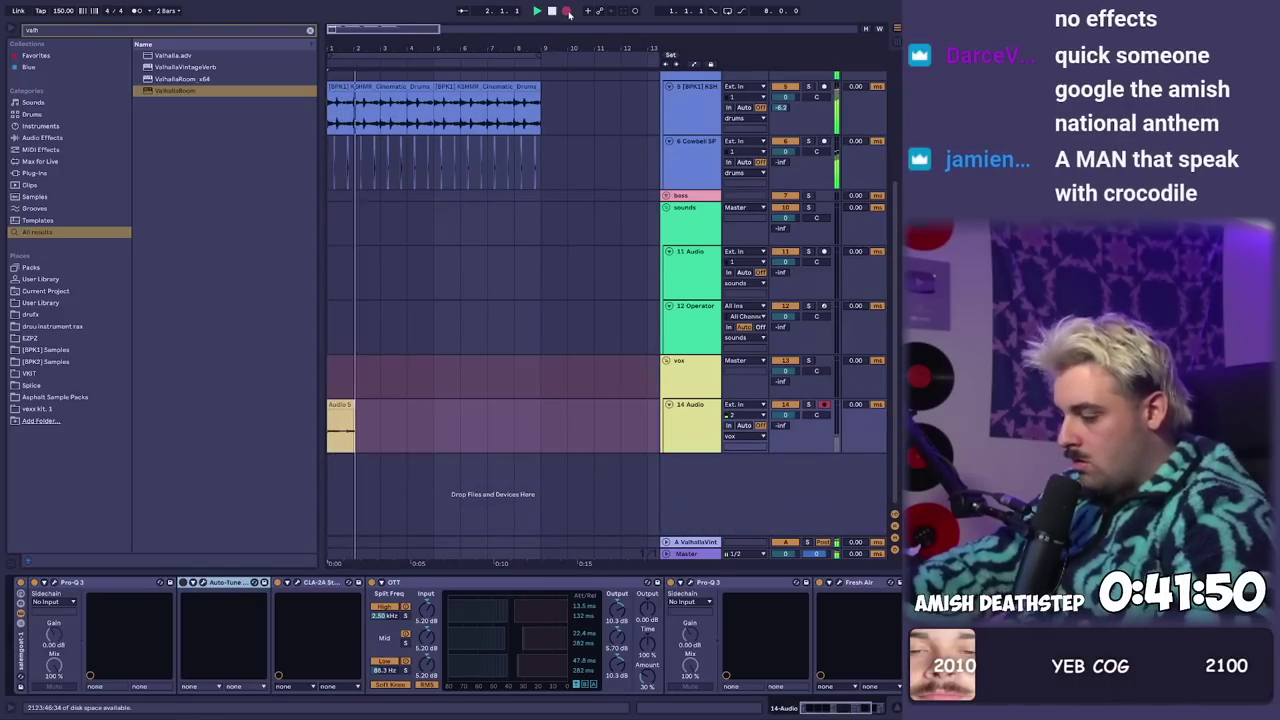
{"action": "key", "text": "XF86AudioLowerVolume"}
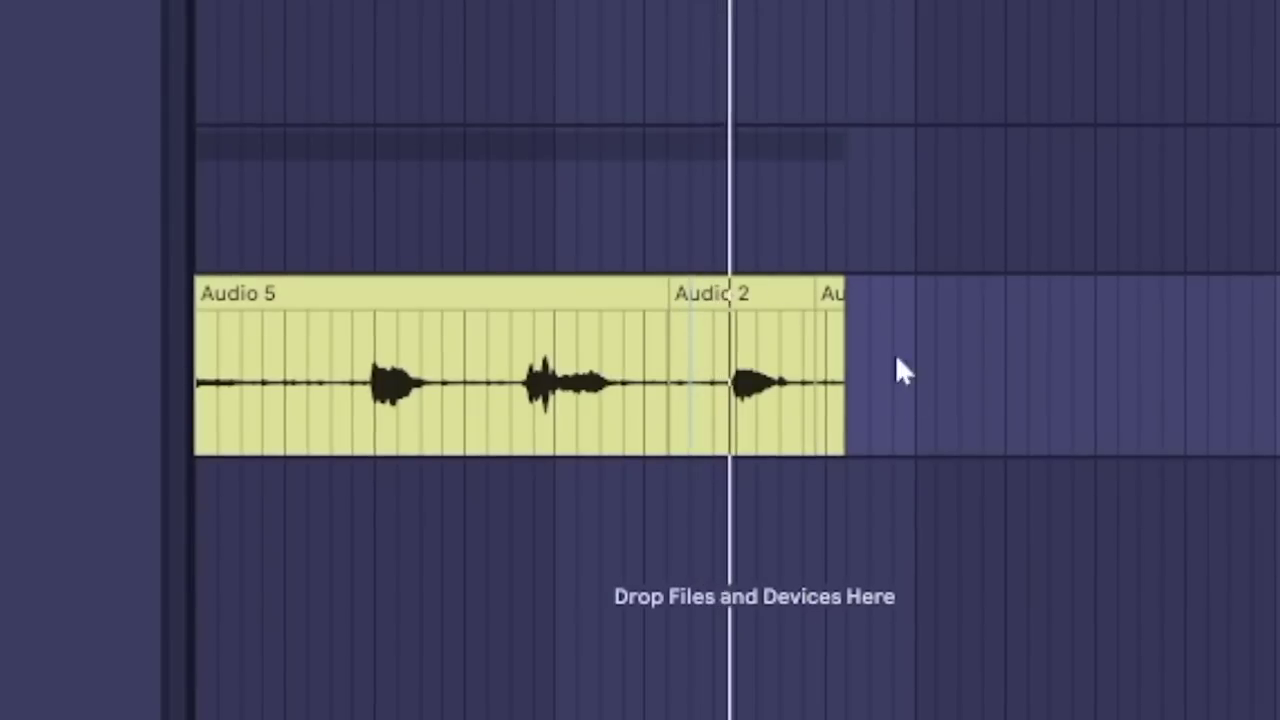
- Shift the vocal clips two bars earlier so they begin at bar 1, and record another vocal take from bar 6
{"action": "left_click", "coordinate": [828, 296]}
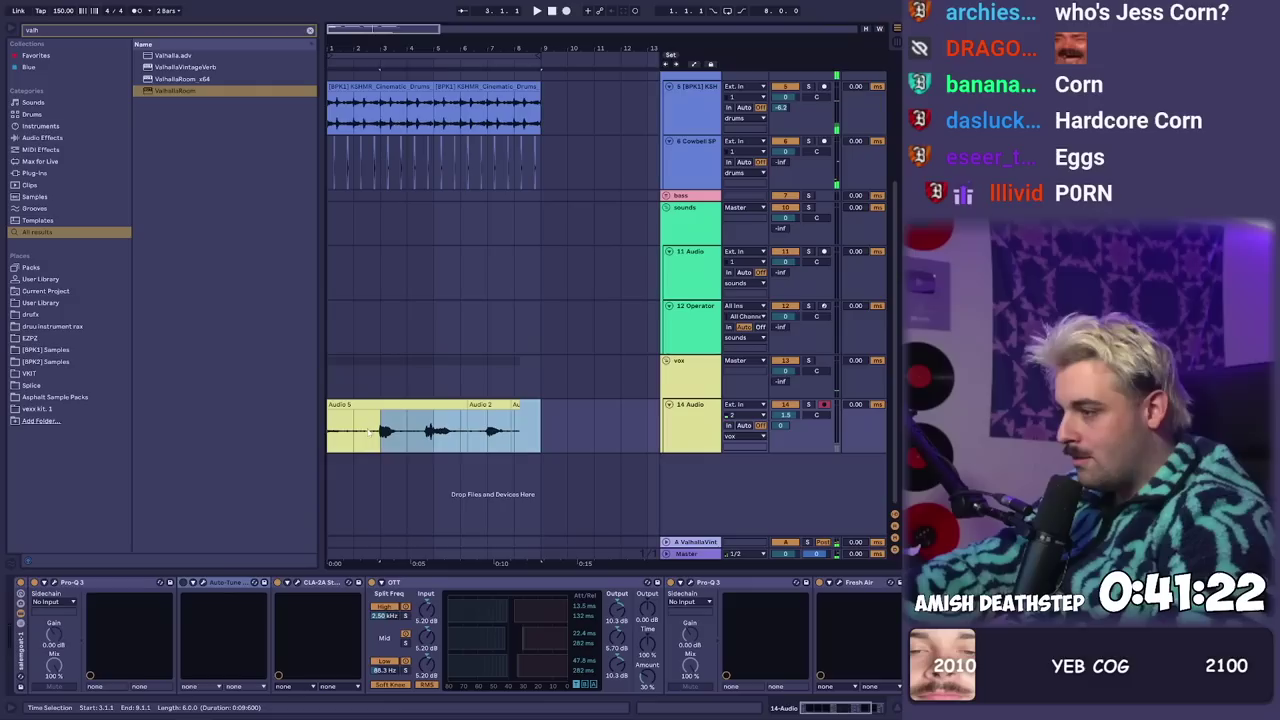
{"action": "left_click_drag", "start_coordinate": [388, 431], "coordinate": [470, 431]}
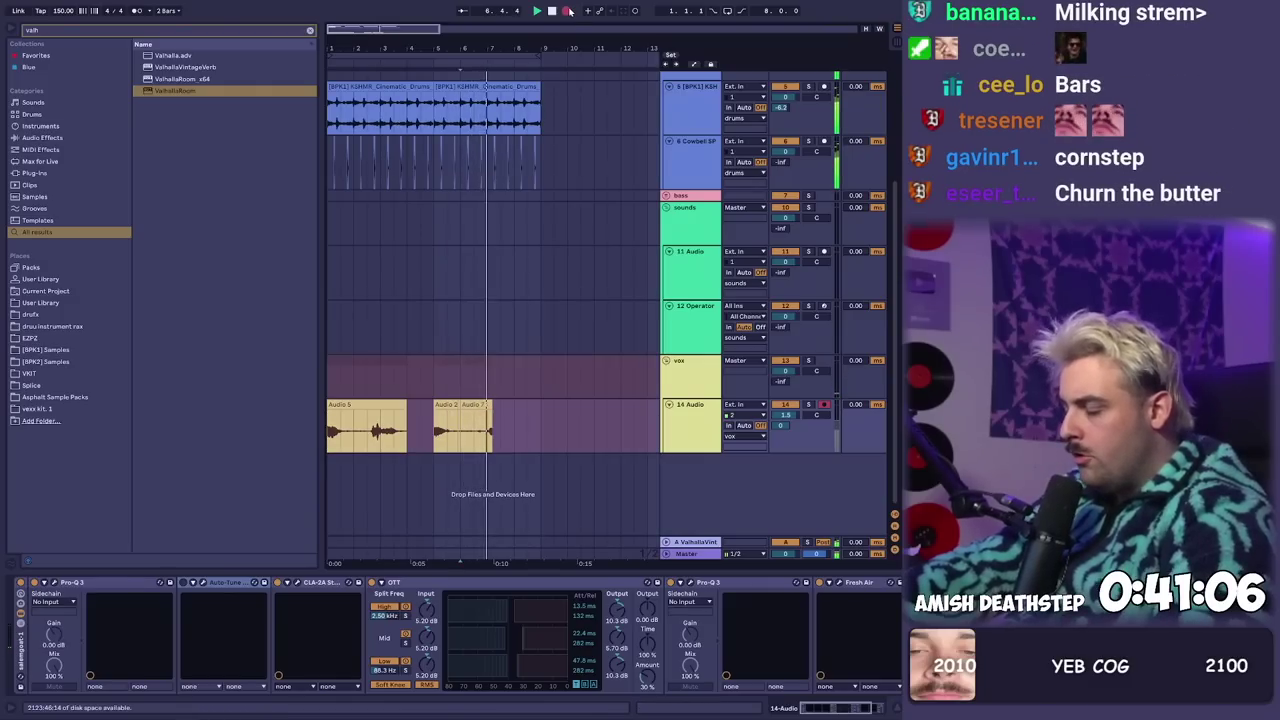
{"action": "key", "text": "space"}
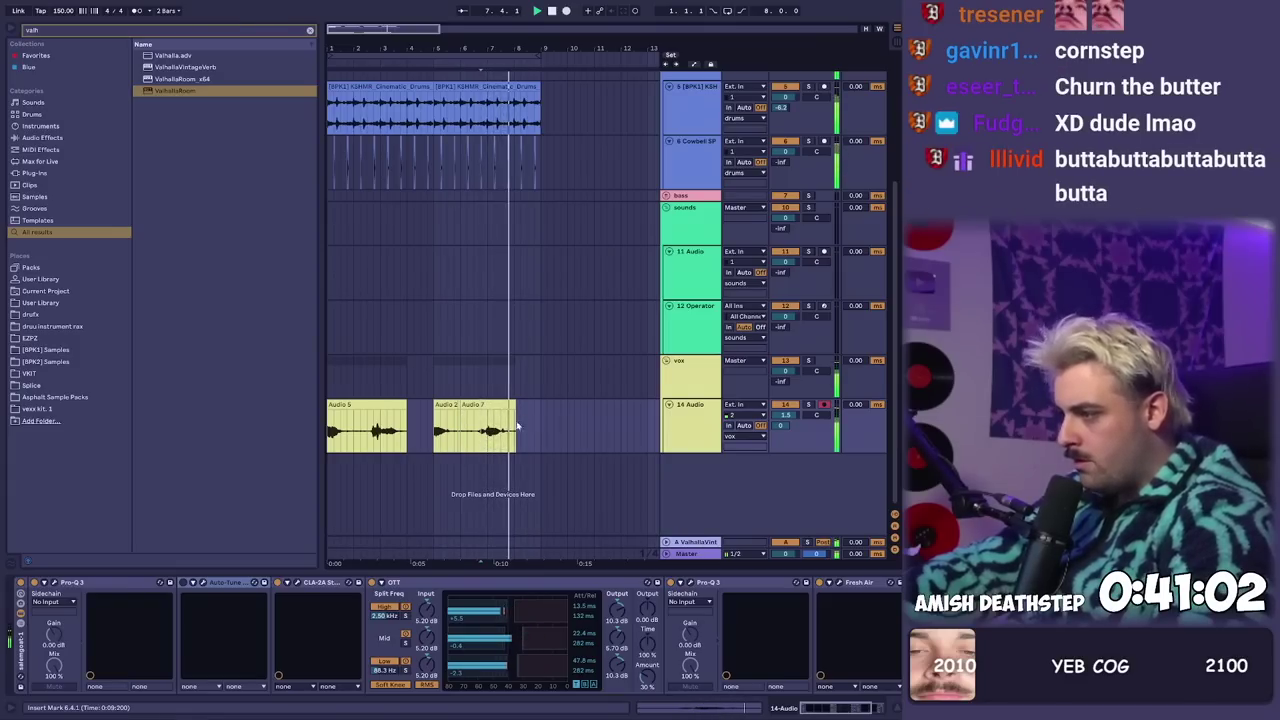
- Extend the eight-bar arrangement to bar 17, search for "serum" and load it on the Operator track in the bass group
{"action": "left_click_drag", "start_coordinate": [543, 437], "coordinate": [549, 437]}
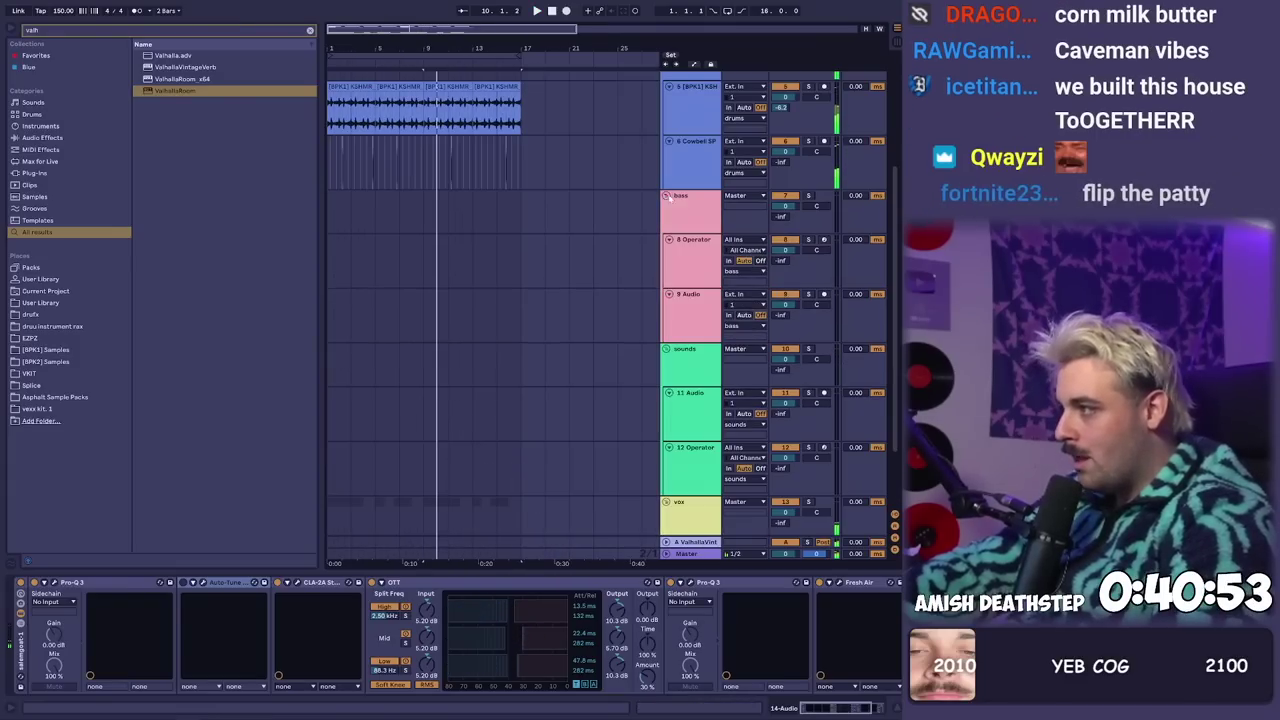
{"action": "left_click", "coordinate": [686, 260]}
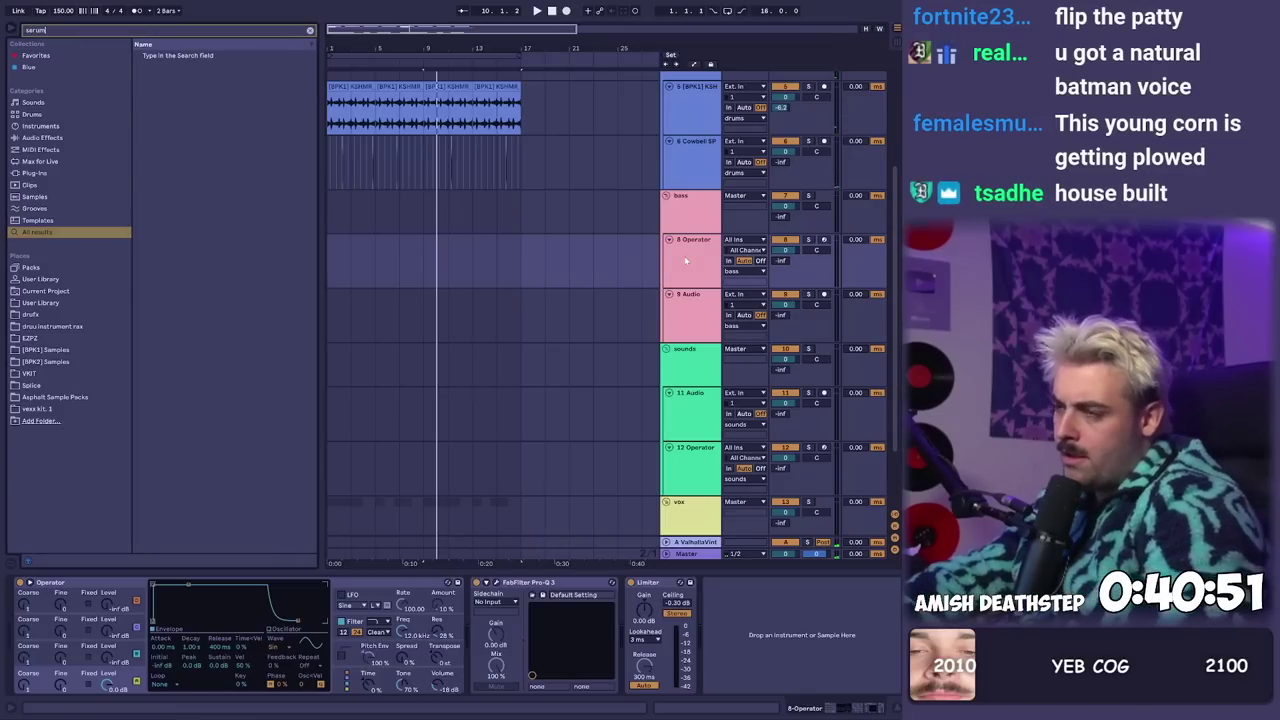
{"action": "left_click_drag", "start_coordinate": [175, 174], "coordinate": [392, 252]}
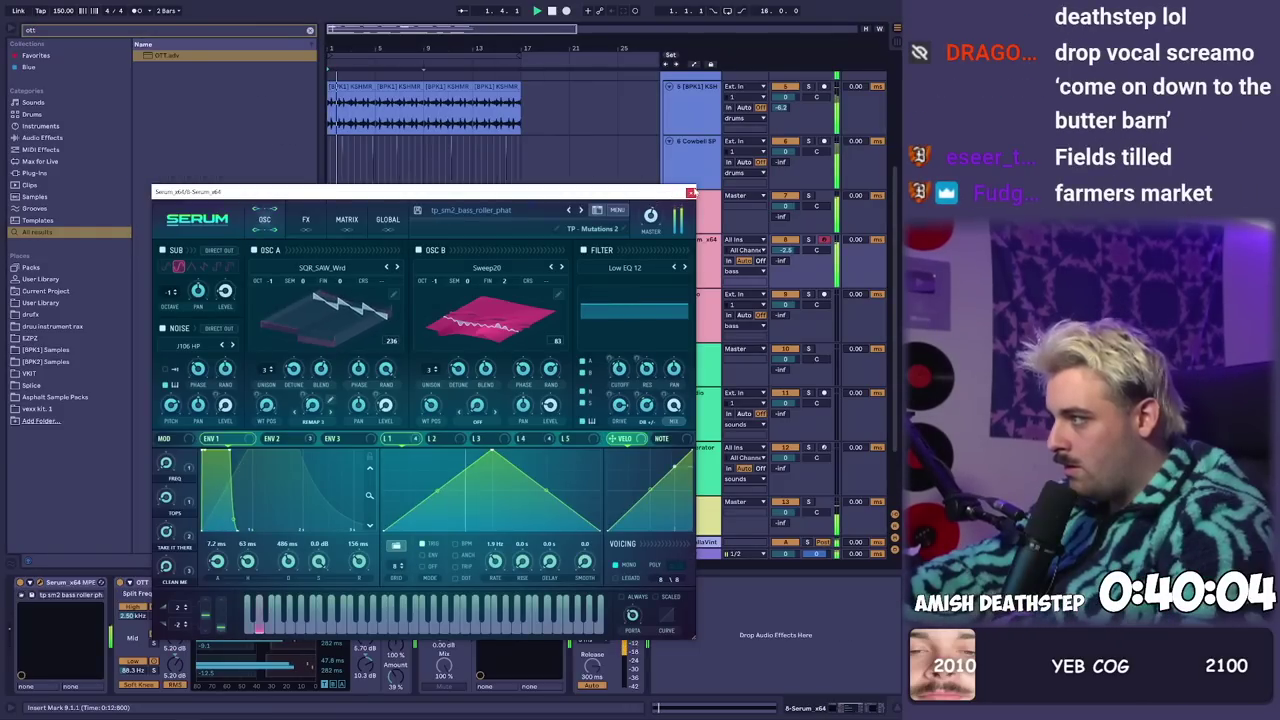
- Set the Serum bass track's volume to -3.0 dB and Serum's upward pitch-bend range to 12 semitones
{"action": "left_click", "coordinate": [691, 193]}
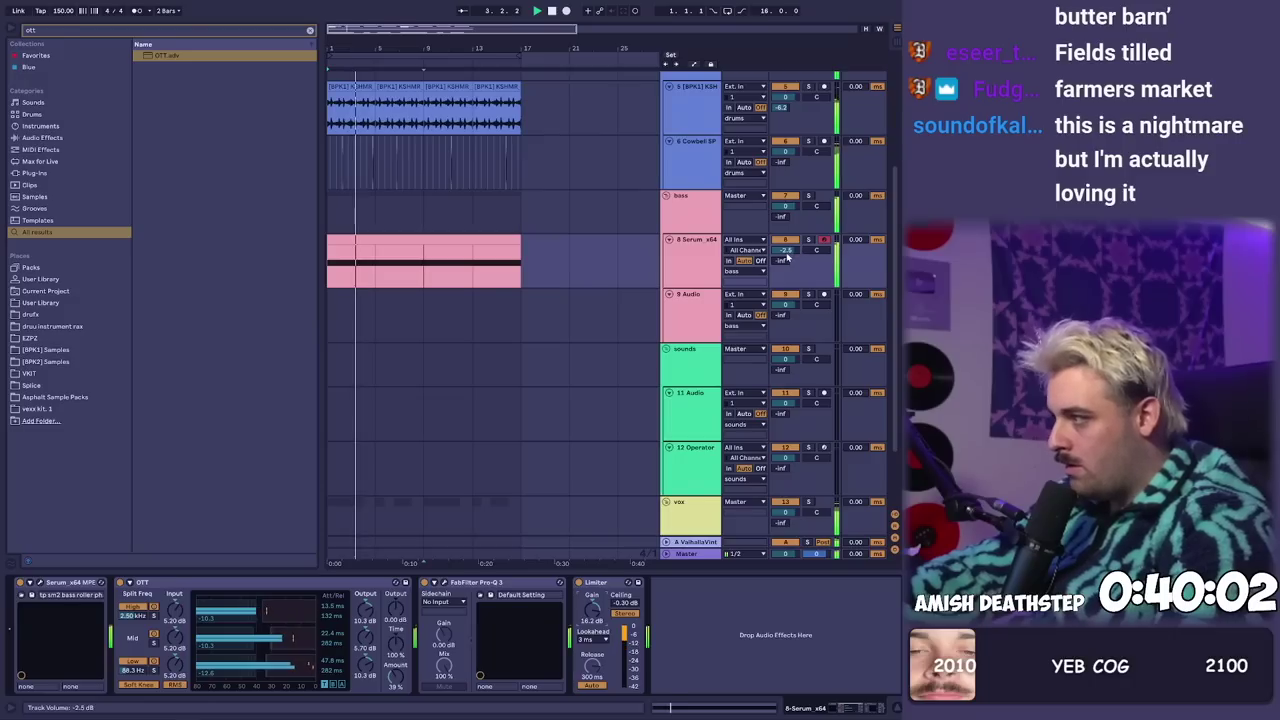
{"action": "left_click_drag", "start_coordinate": [787, 256], "coordinate": [754, 260]}
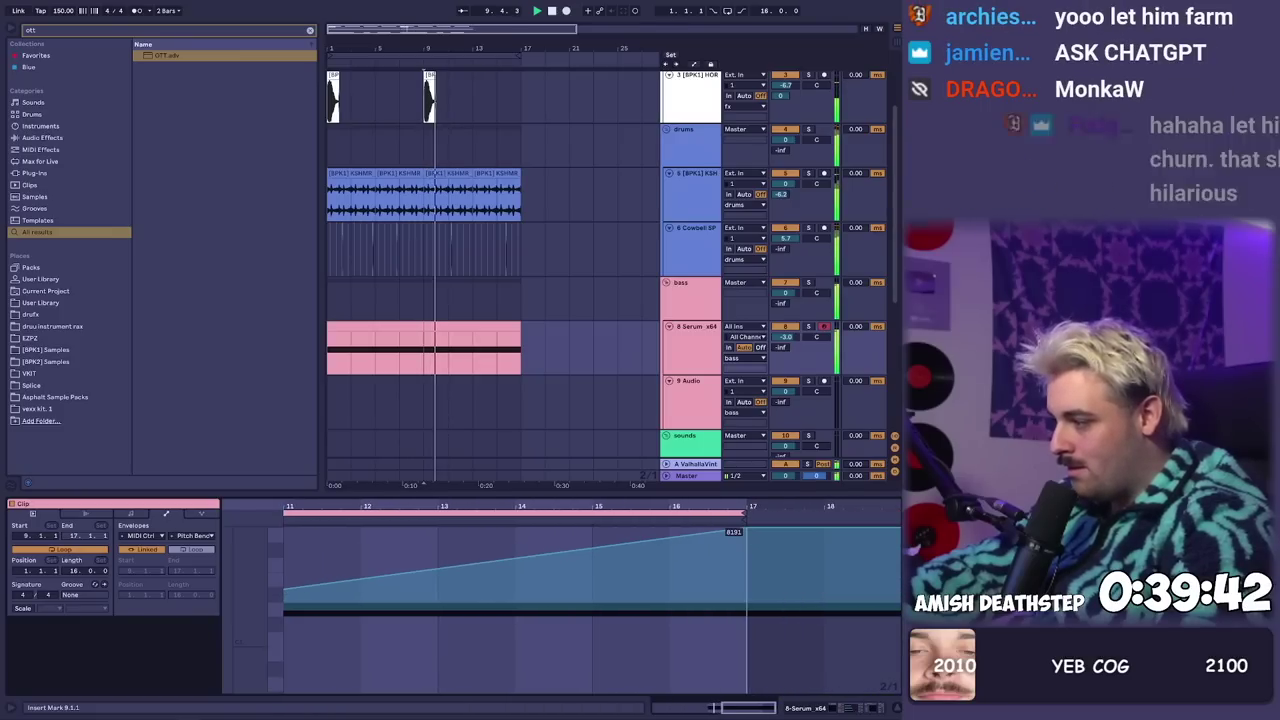
{"action": "key", "text": "shift+Tab"}
{"action": "left_click", "coordinate": [40, 584]}
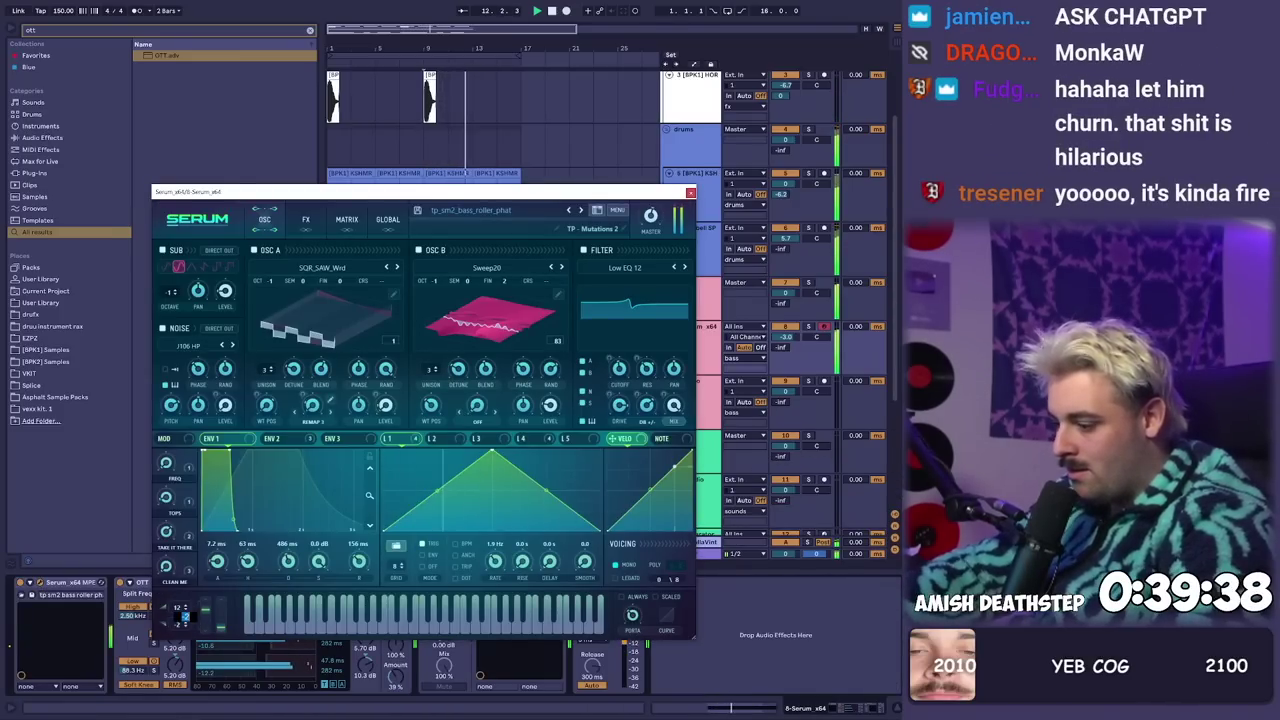
{"action": "left_click", "coordinate": [690, 193]}
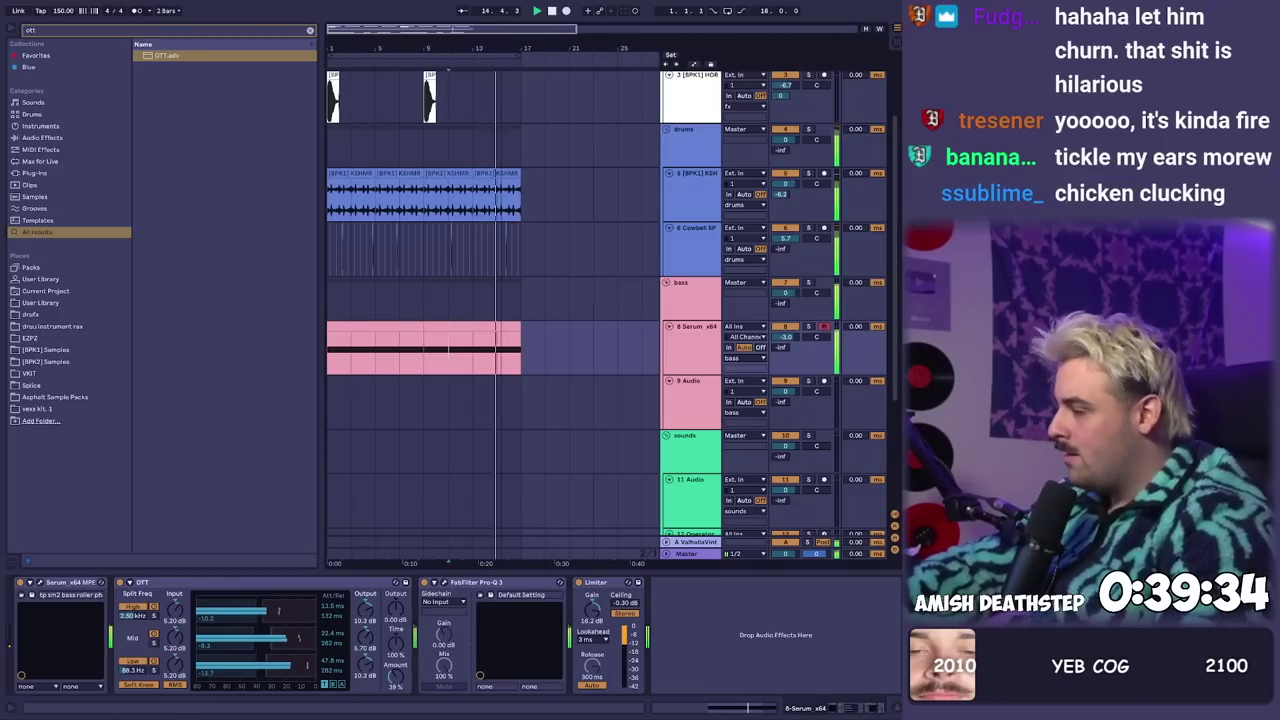
- Record another vocal take on the 16 Audio track from about bar 8
{"action": "scroll", "coordinate": [556, 523], "scroll_direction": "down", "scroll_amount": 3}
{"action": "key", "text": "space"}
{"action": "left_click_drag", "start_coordinate": [408, 360], "coordinate": [431, 261]}
{"action": "left_click_drag", "start_coordinate": [409, 395], "coordinate": [413, 345]}
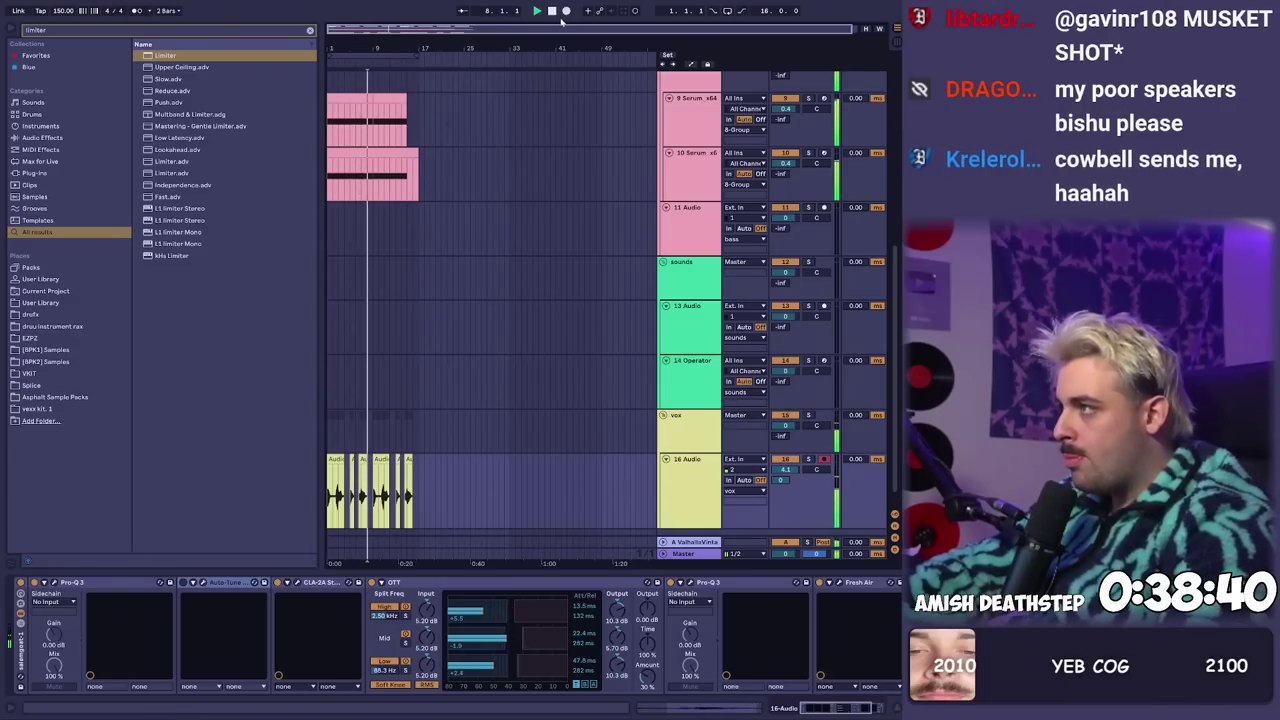
{"action": "left_click", "coordinate": [565, 10]}
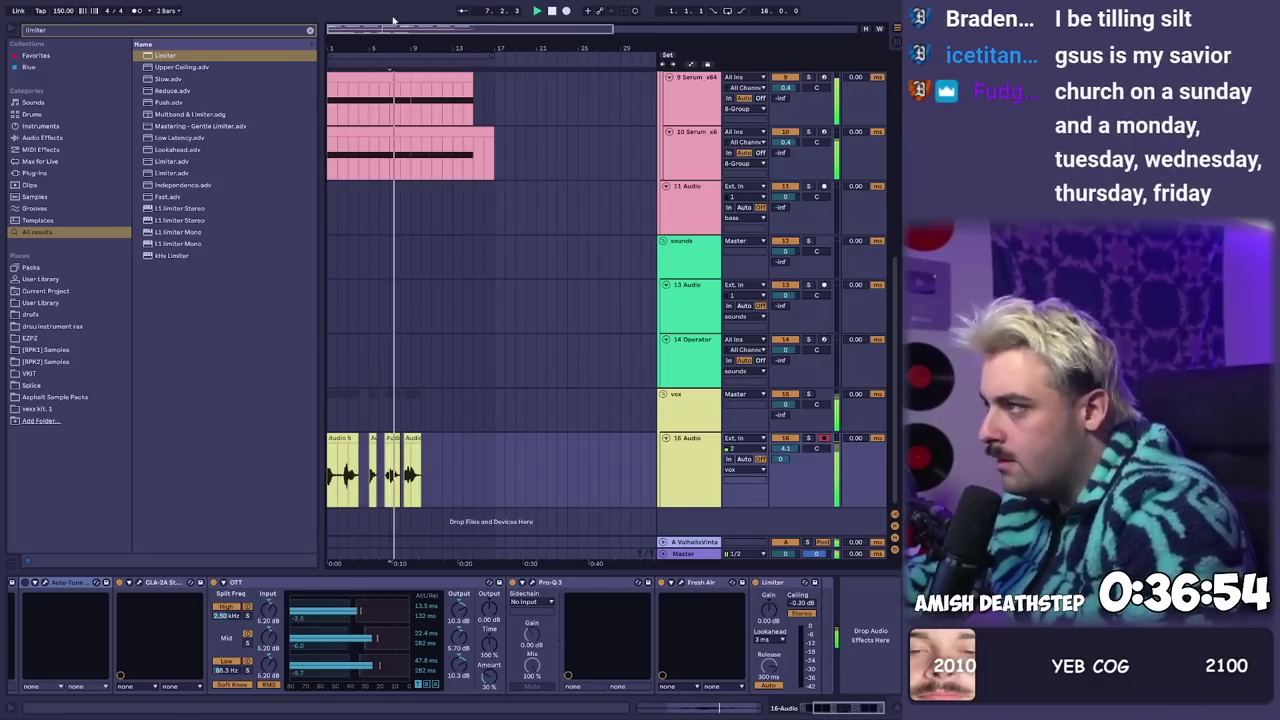
- Record a further vocal take on the 16 Audio track directly after the Audio 8 clip, until about bar 11, and stop playback
{"action": "left_click_drag", "start_coordinate": [395, 31], "coordinate": [497, 110]}
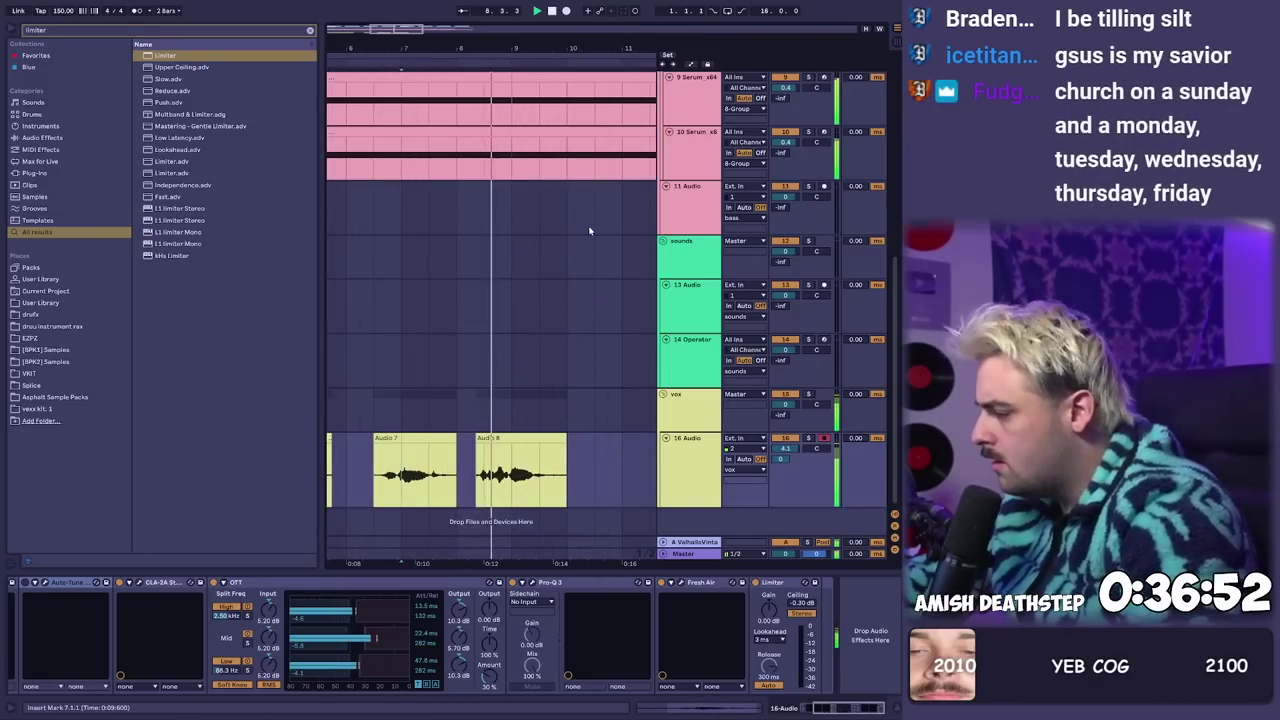
{"action": "left_click_drag", "start_coordinate": [580, 45], "coordinate": [528, 61]}
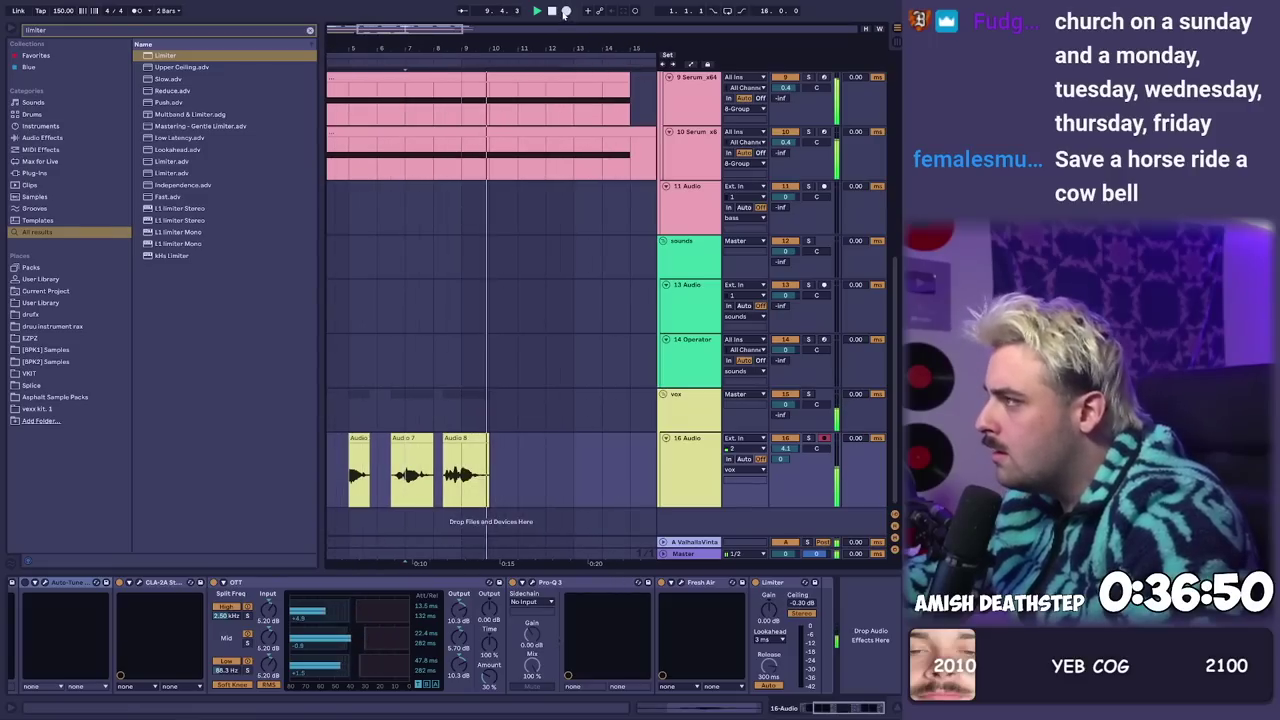
{"action": "left_click", "coordinate": [565, 11]}
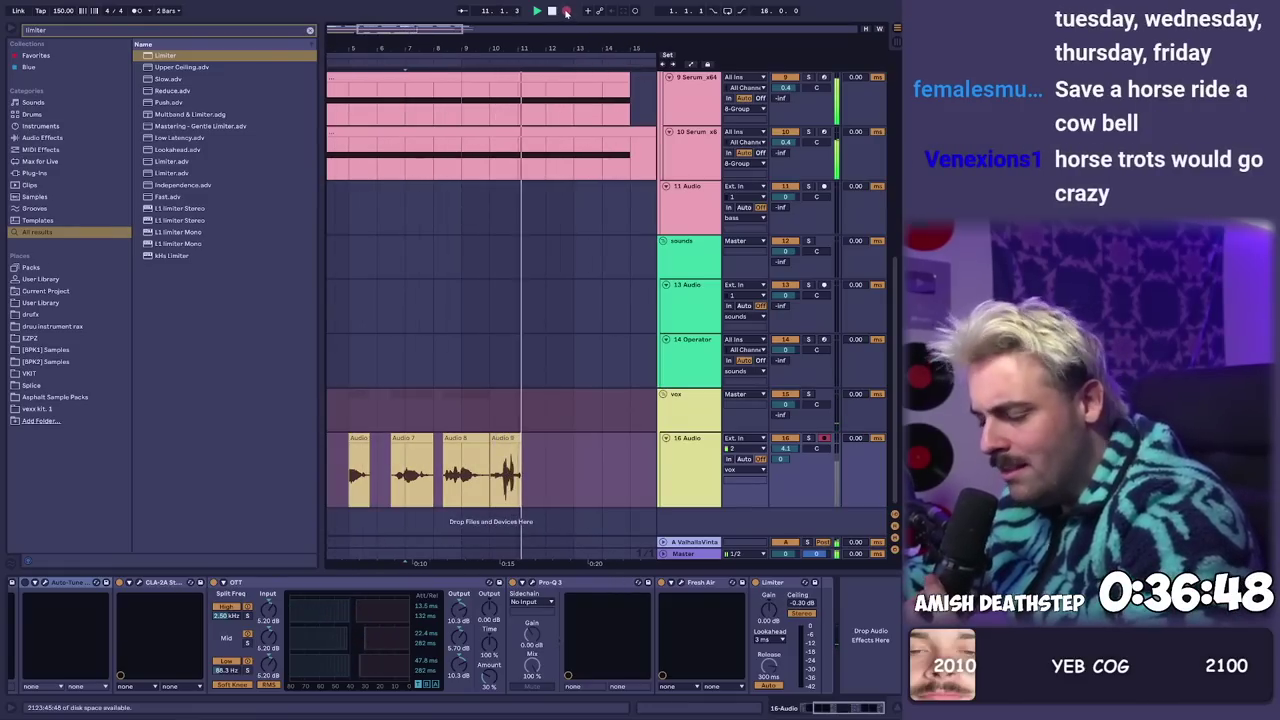
{"action": "key", "text": "space"}
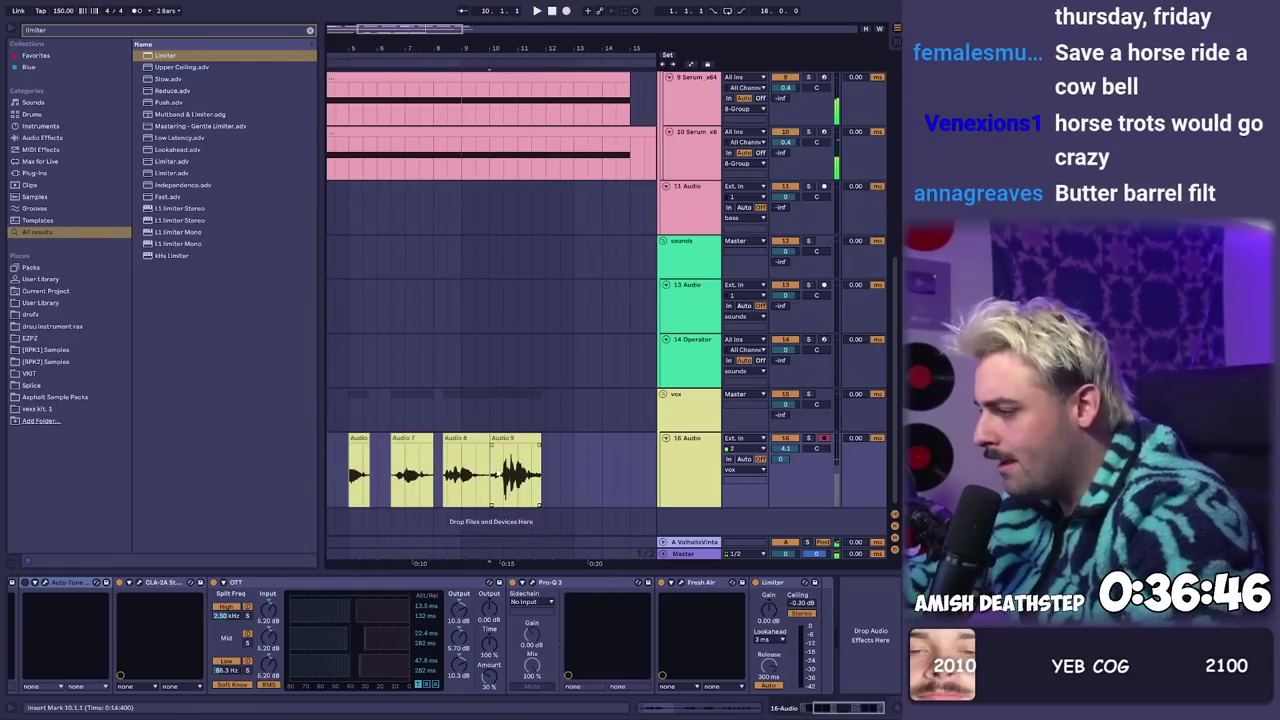
- Open the Audio 9 vocal clip, play it back in the arrangement, and place the insert marker at bar 13
{"action": "double_click", "coordinate": [497, 470]}
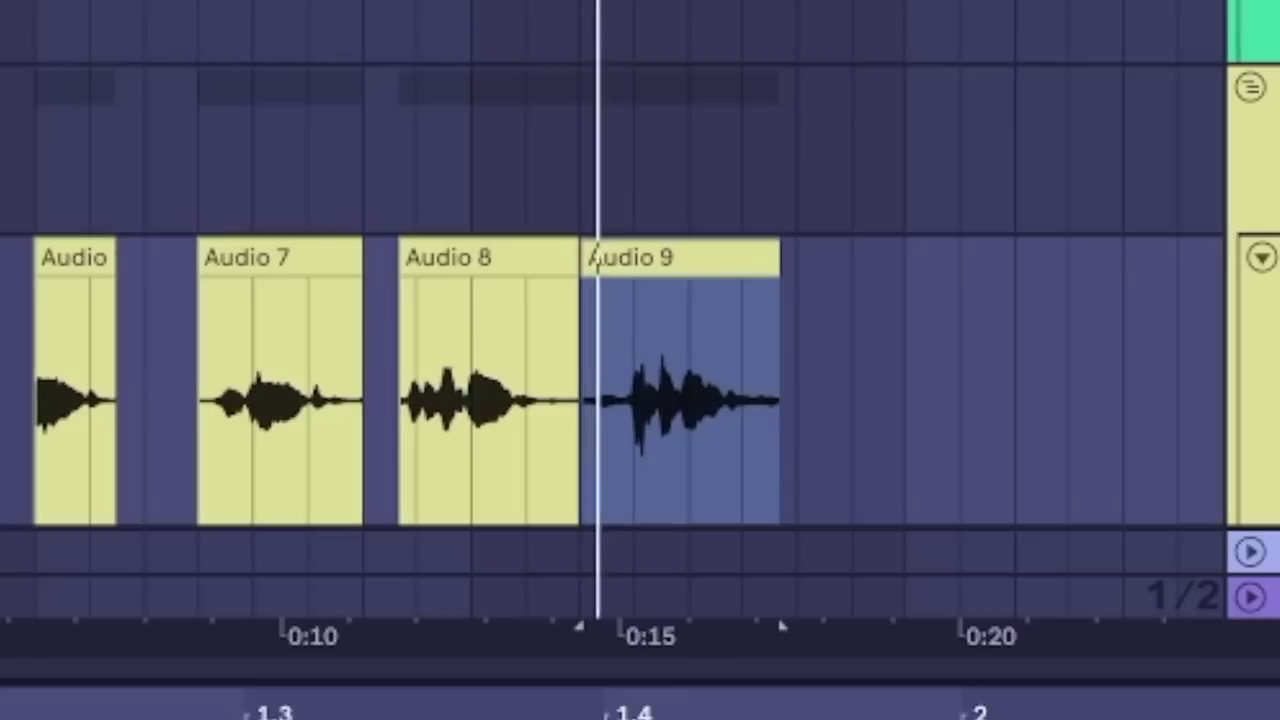
{"action": "key", "text": "space"}
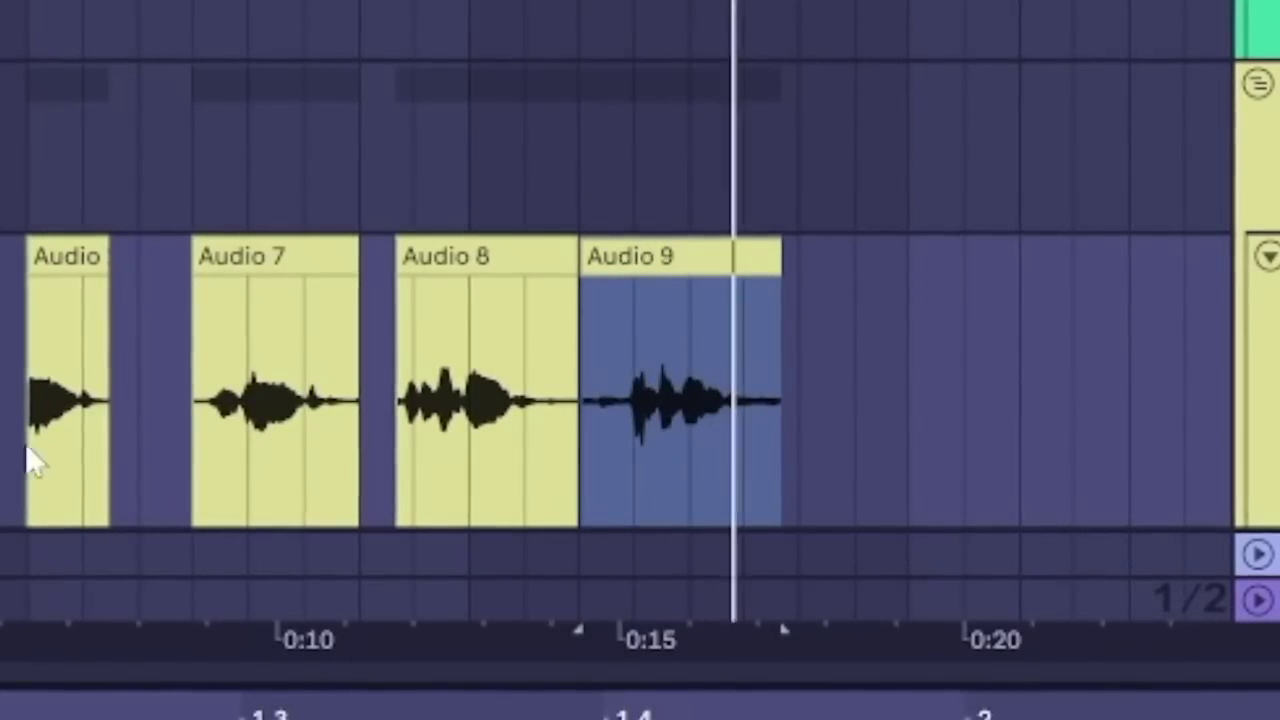
{"action": "left_click", "coordinate": [800, 381]}
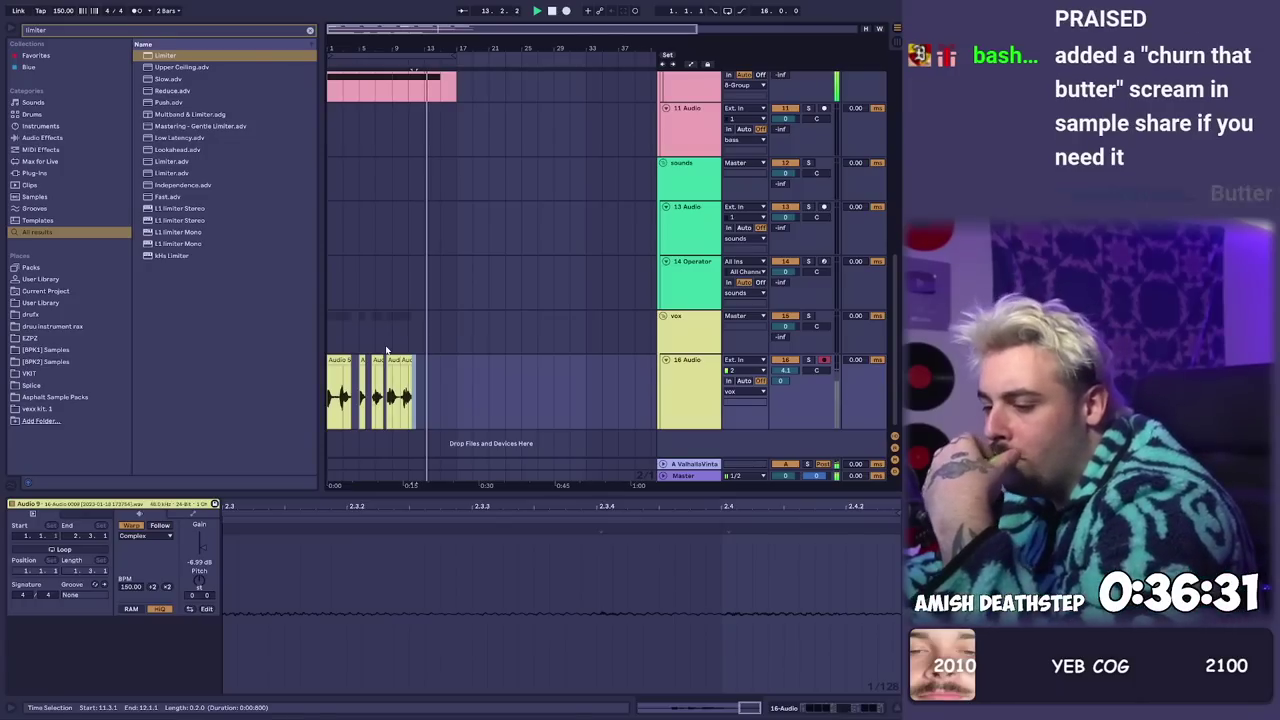
{"action": "left_click", "coordinate": [425, 386]}
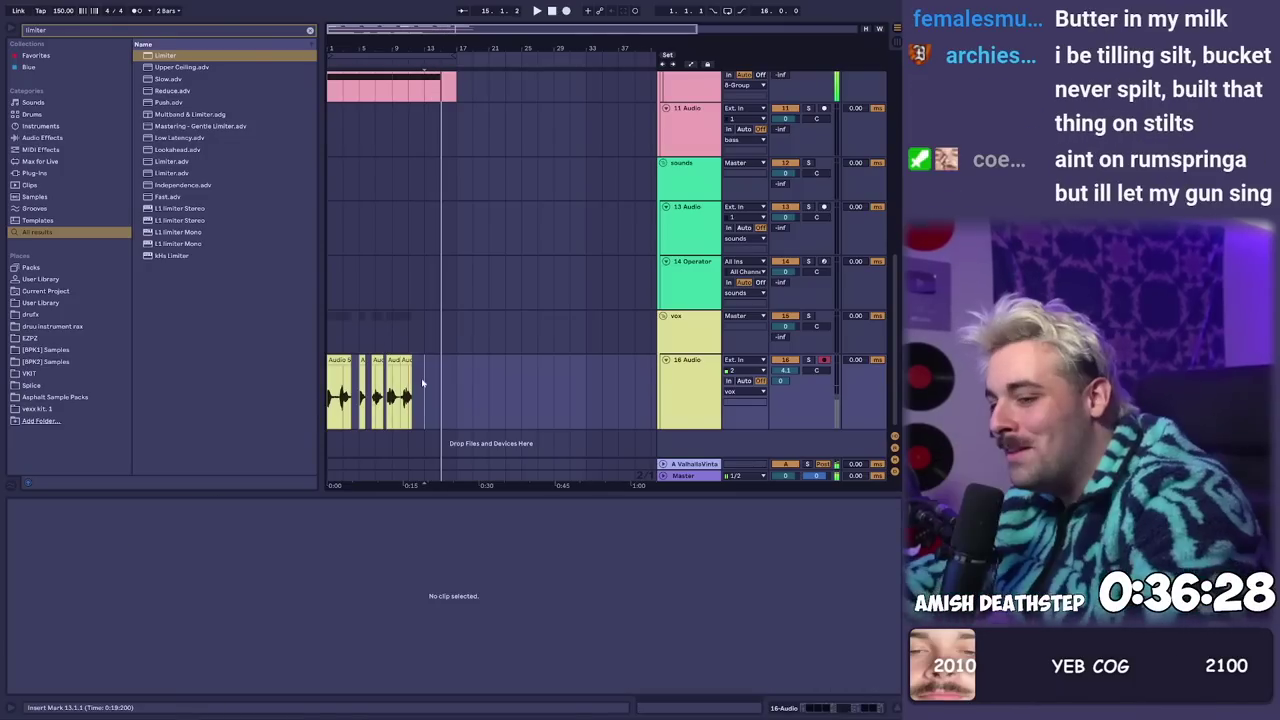
- Switch to Discord and preview bash-scream-churnTHATbutter.wav in the sample-stream channel
{"action": "key", "text": "alt+Tab"}
{"action": "left_click", "coordinate": [890, 365]}
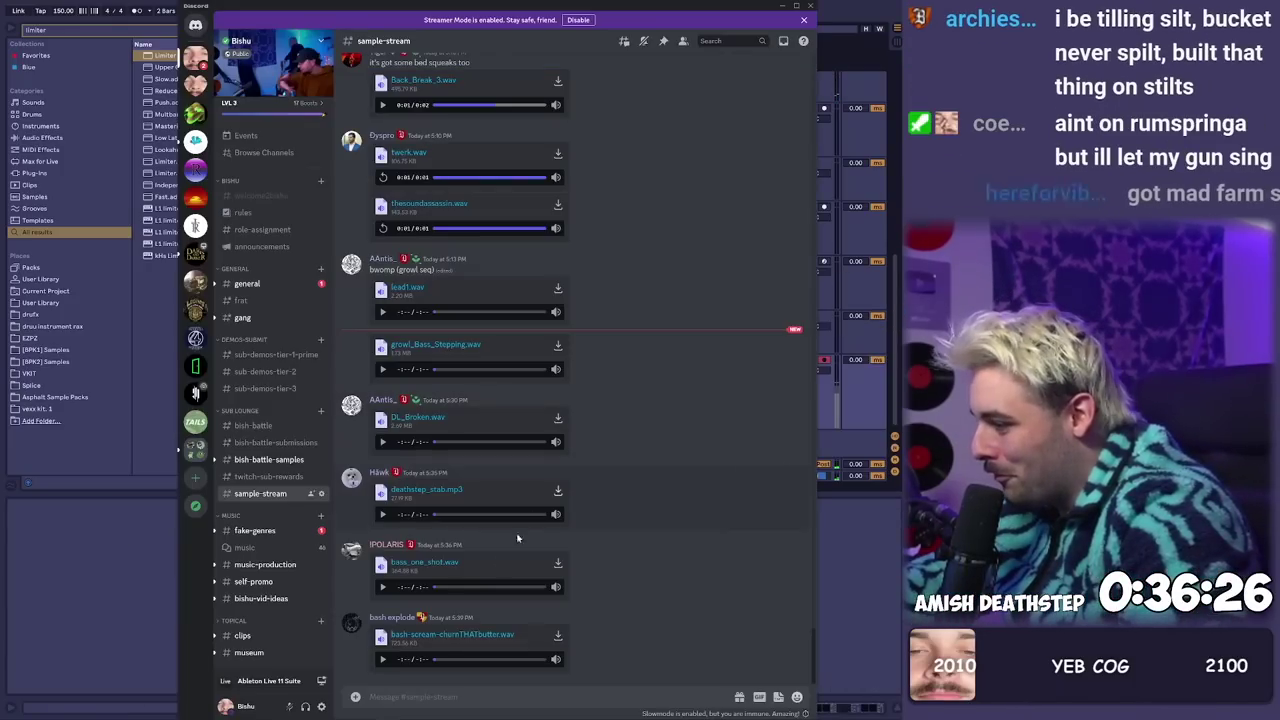
{"action": "left_click", "coordinate": [389, 661]}
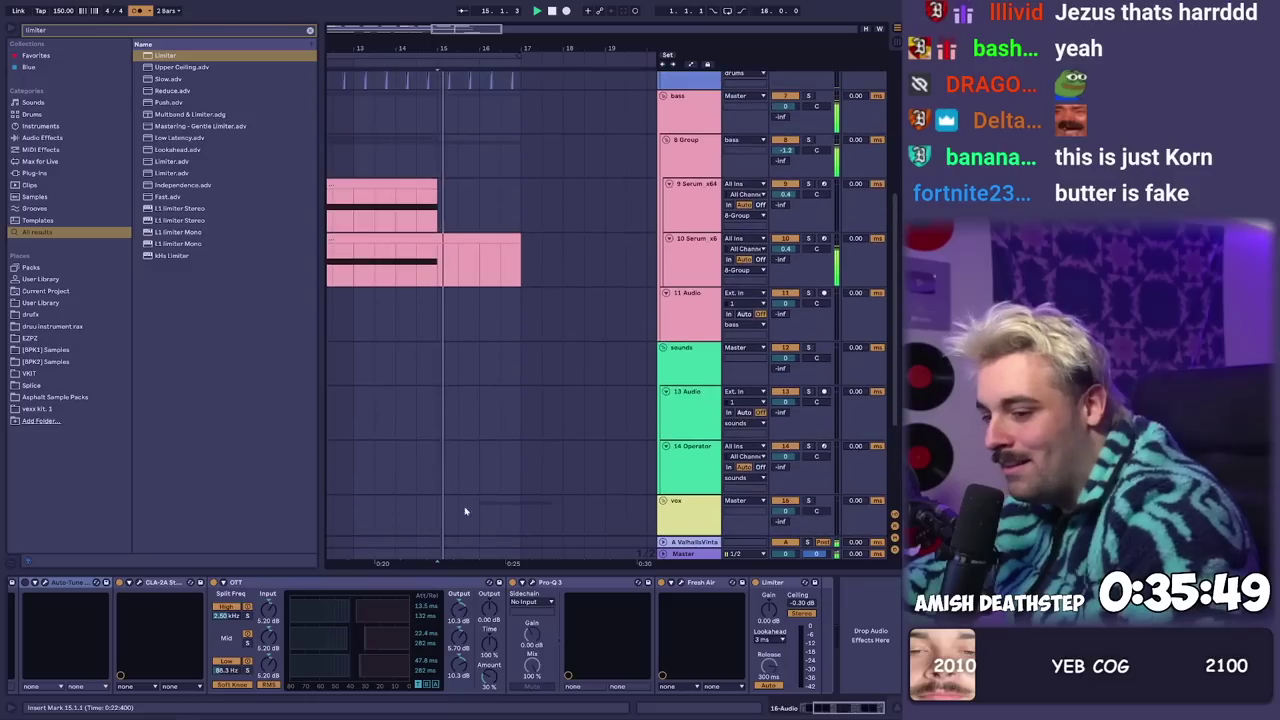
- Collapse the Serum tracks and all track groups in the arrangement, and stop playback
{"action": "scroll", "coordinate": [697, 290], "scroll_direction": "up", "scroll_amount": 2}
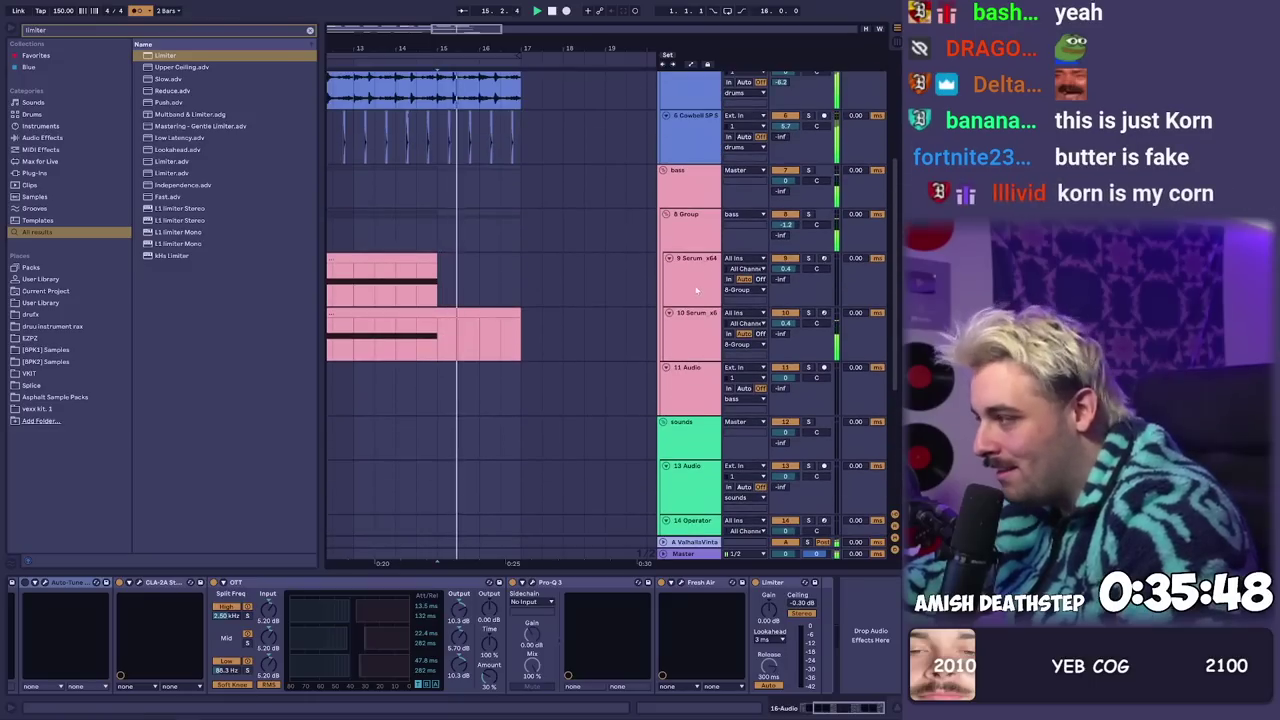
{"action": "left_click", "coordinate": [671, 313], "text": "alt"}
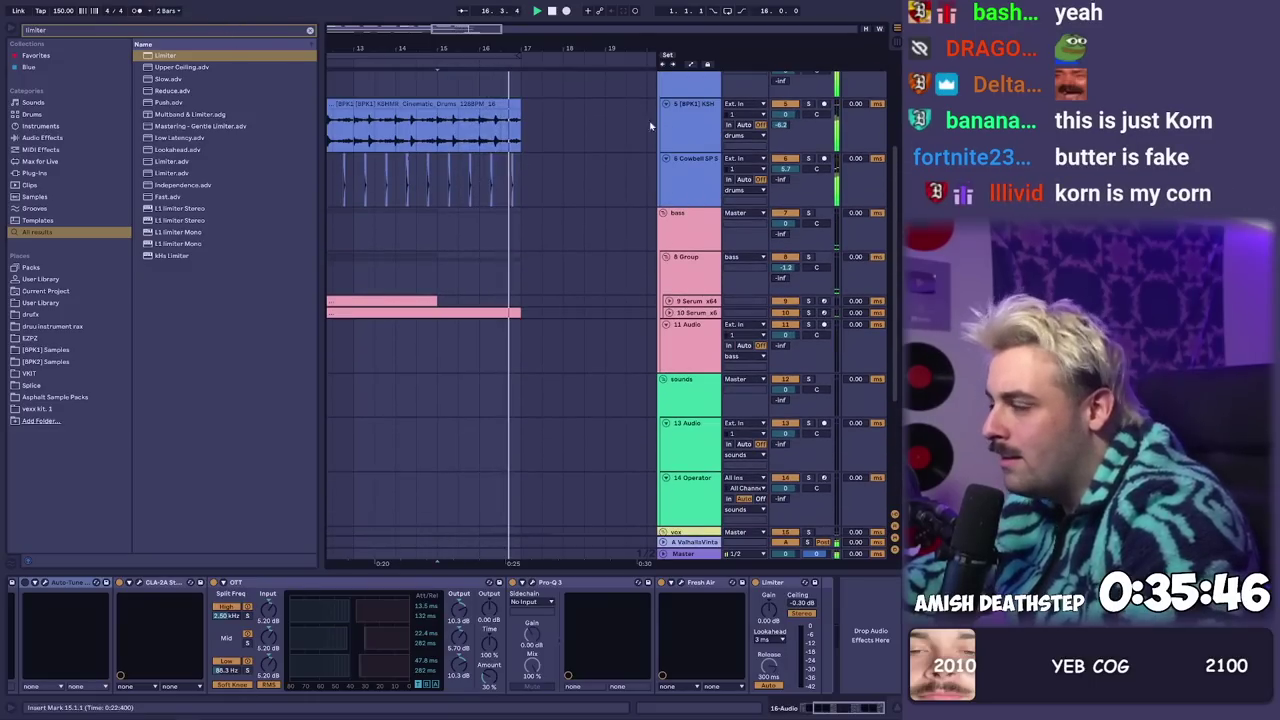
{"action": "left_click", "coordinate": [663, 213], "text": "alt"}
{"action": "key", "text": "minus"}
{"action": "key", "text": "space"}
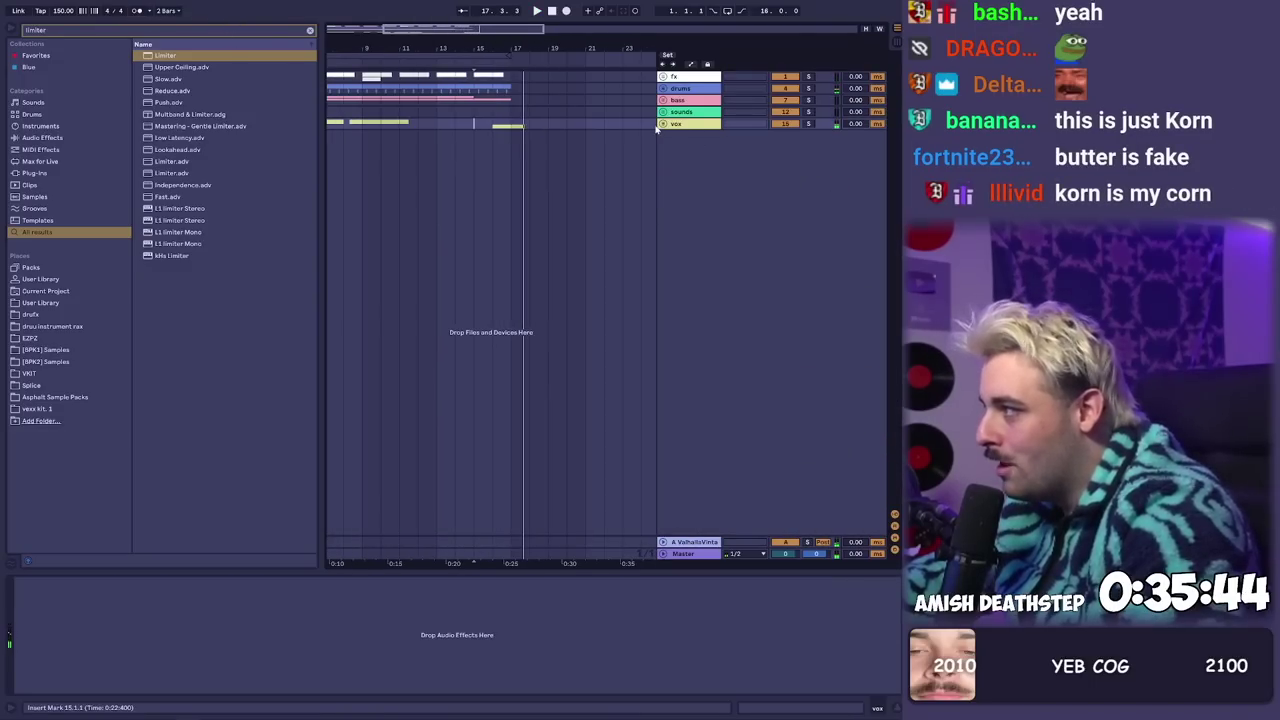
- Expand the vox group and record a vocal take on the 17 Audio track leading into the bash-scream clip
{"action": "left_click", "coordinate": [662, 123]}
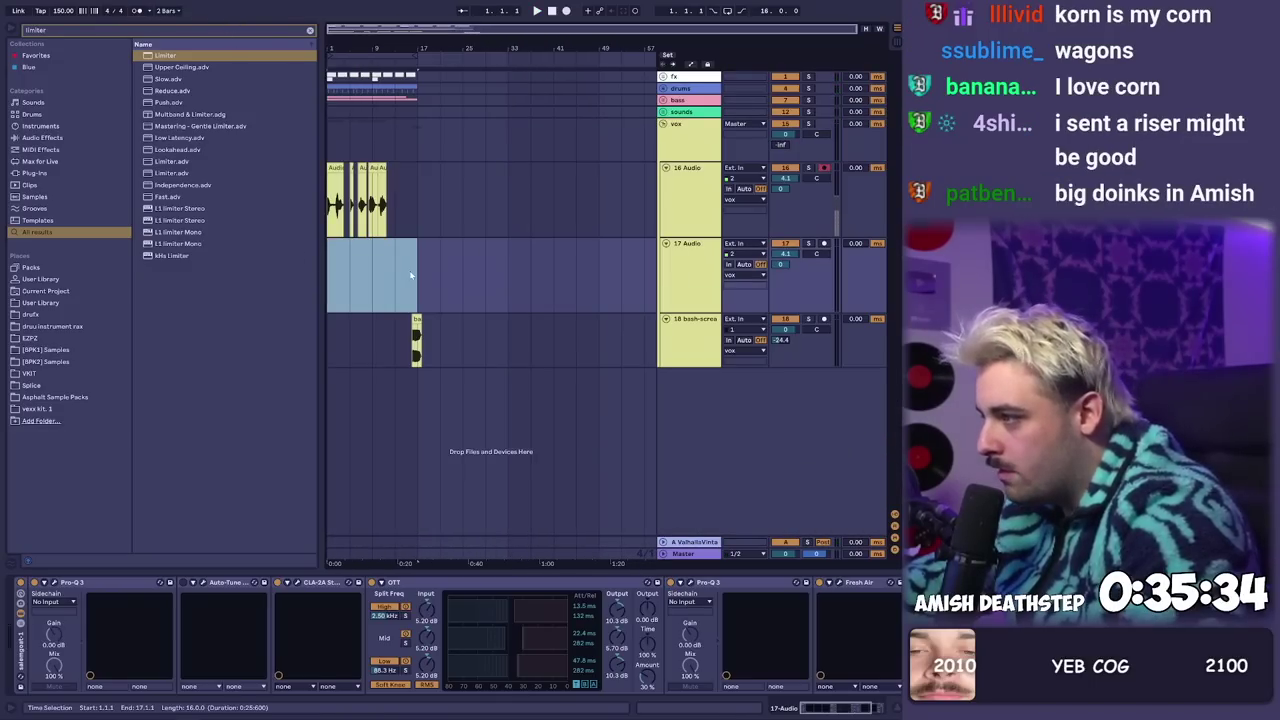
{"action": "left_click", "coordinate": [400, 255]}
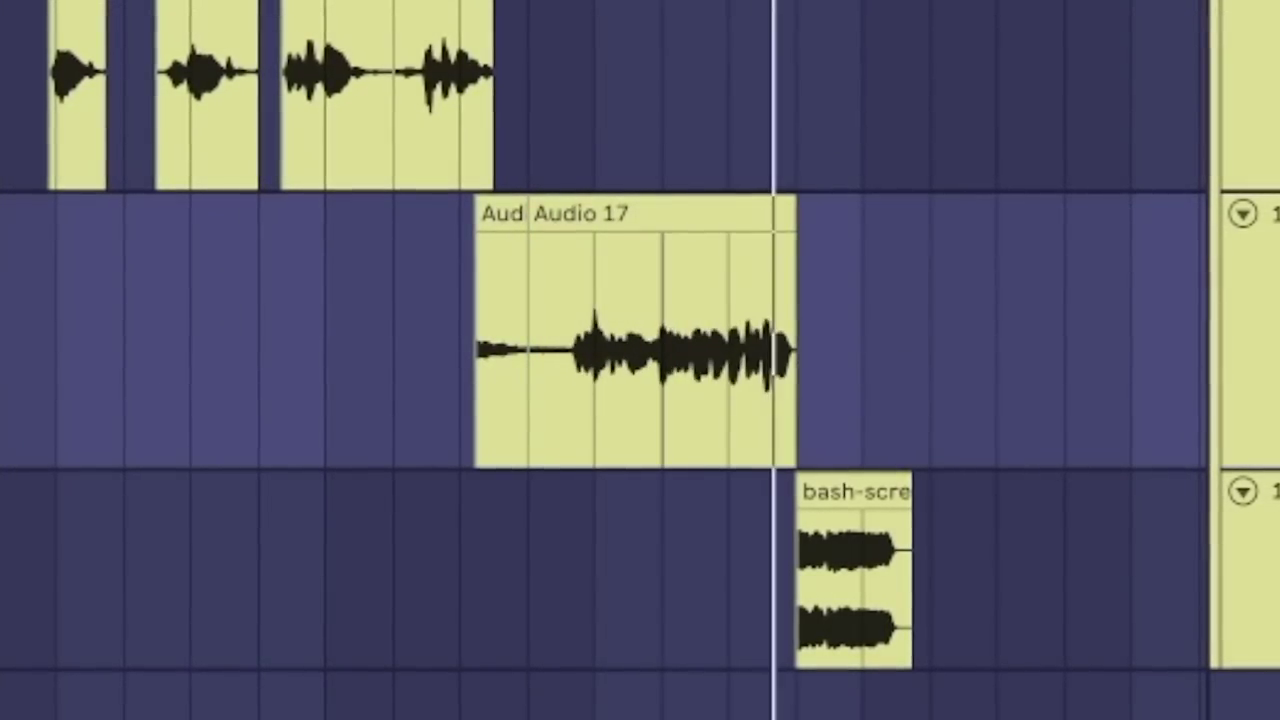
{"action": "left_click_drag", "start_coordinate": [453, 288], "coordinate": [475, 288]}
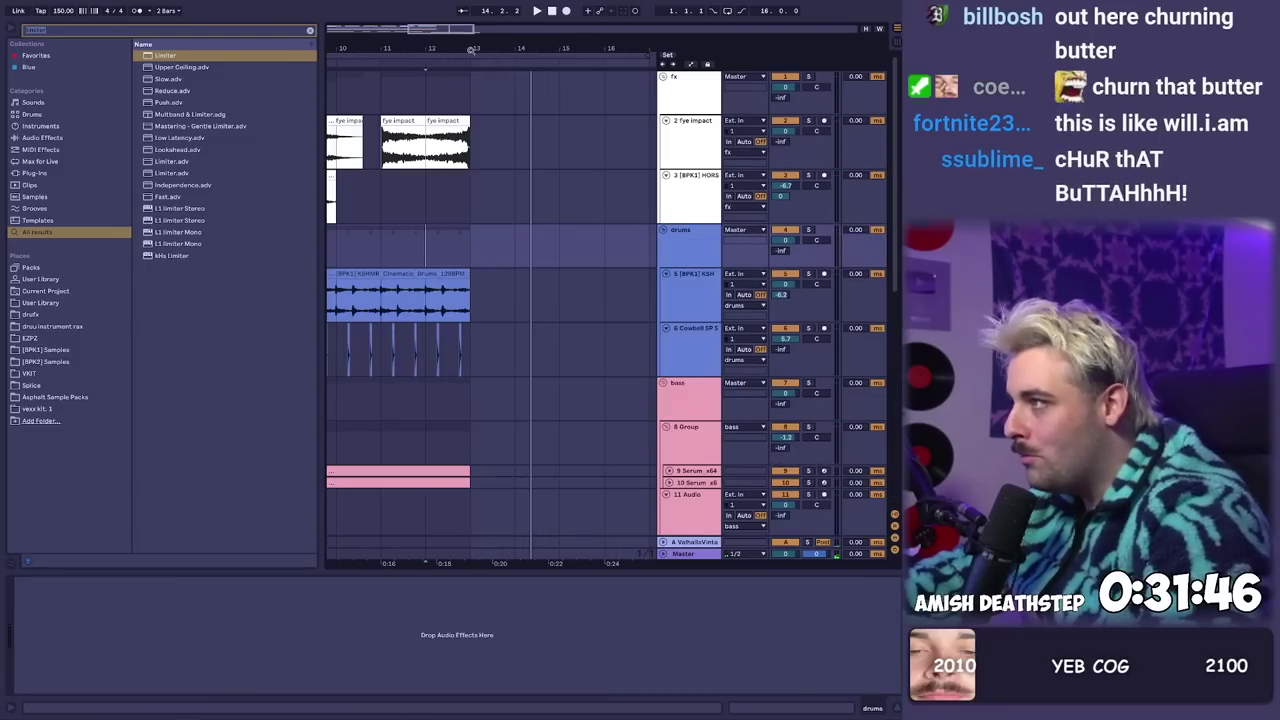
- Duplicate the two-bar cowbell section from bar 13 to bar 15, delete its hits from bar 16 on, and stop playback
{"action": "left_click_drag", "start_coordinate": [471, 50], "coordinate": [475, 16]}
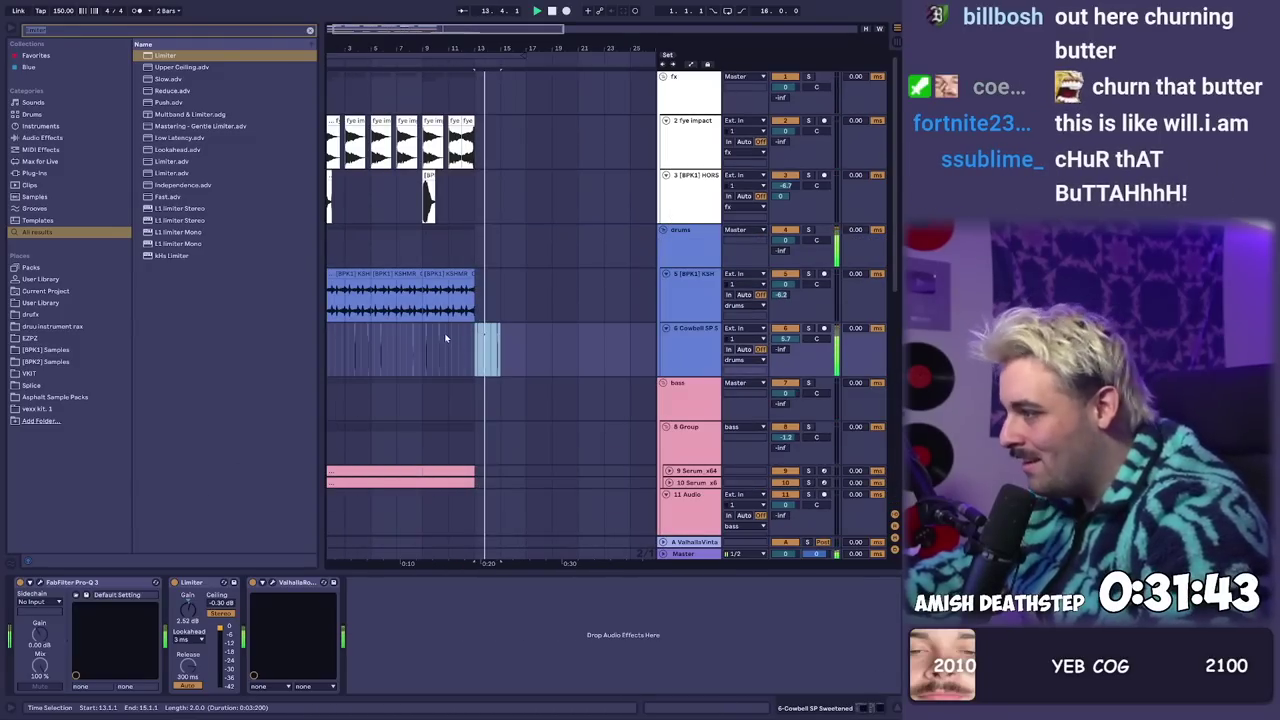
{"action": "key", "text": "ctrl+d"}
{"action": "left_click_drag", "start_coordinate": [521, 49], "coordinate": [543, 105]}
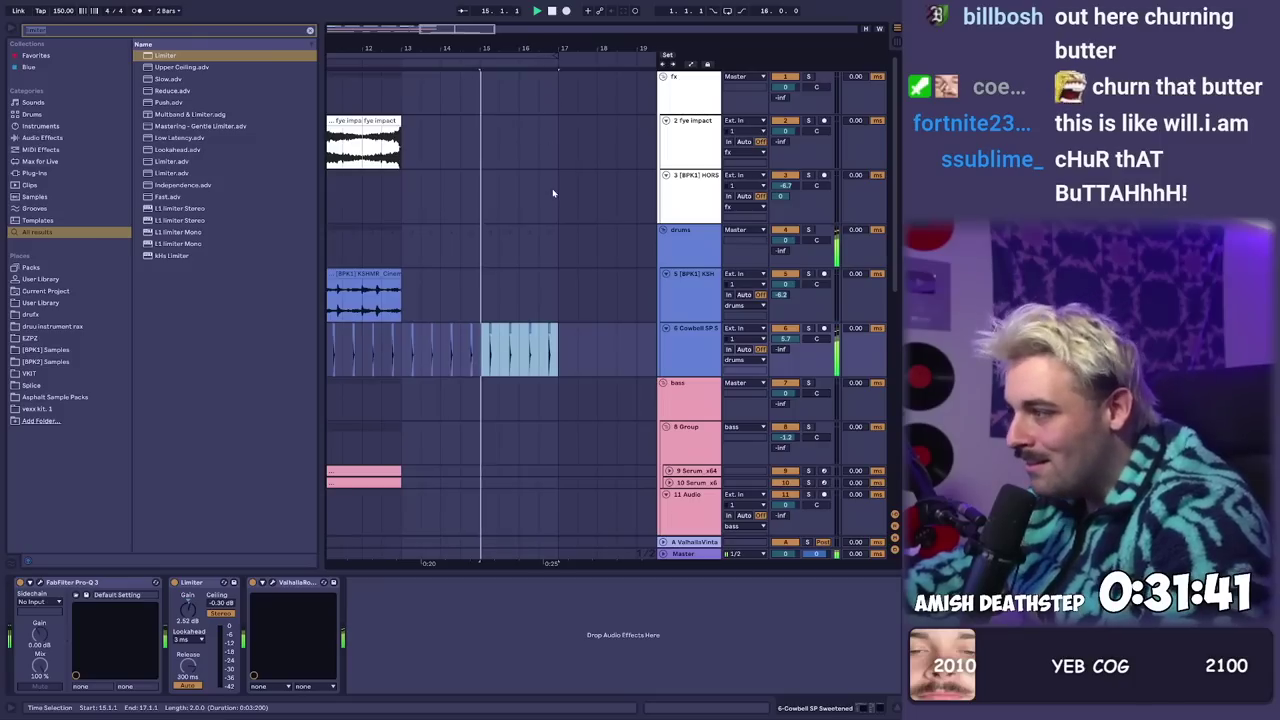
{"action": "scroll", "coordinate": [526, 203], "scroll_direction": "down", "scroll_amount": 2}
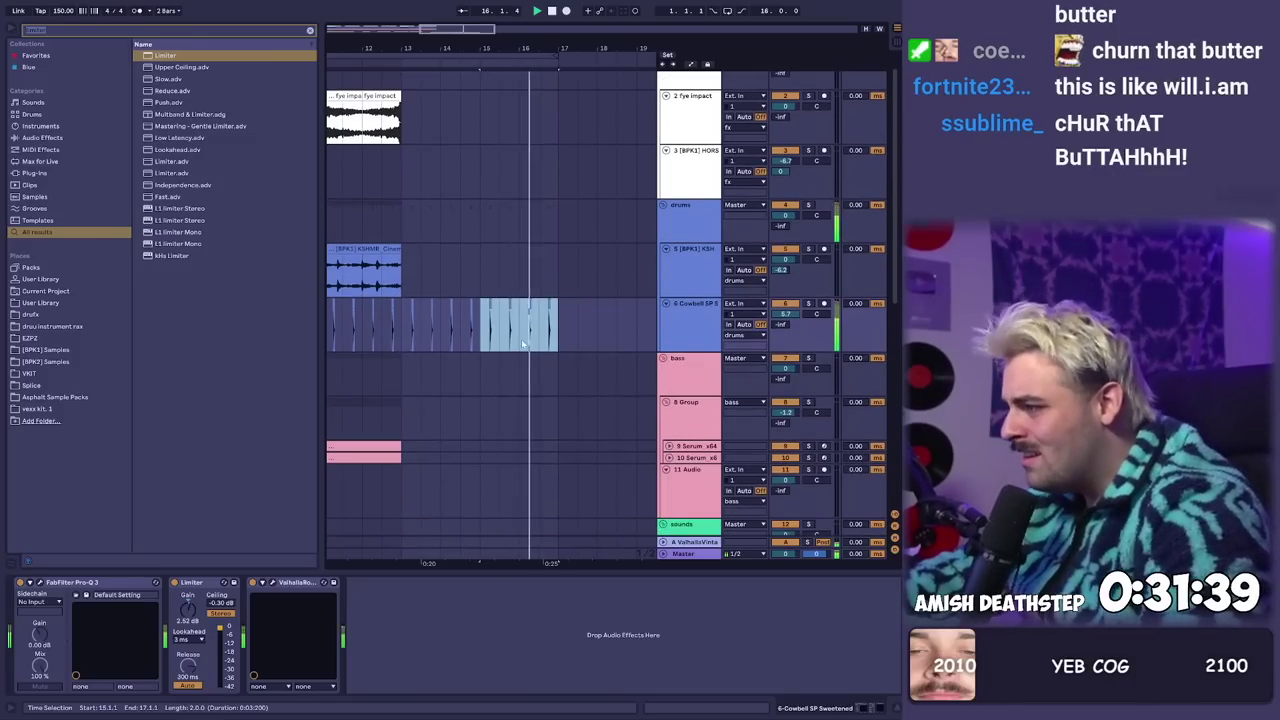
{"action": "left_click_drag", "start_coordinate": [518, 331], "coordinate": [597, 331]}
{"action": "key", "text": "Delete"}
{"action": "left_click_drag", "start_coordinate": [503, 47], "coordinate": [503, 72]}
{"action": "key", "text": "space"}
{"action": "scroll", "coordinate": [600, 300], "scroll_direction": "down", "scroll_amount": 1}
{"action": "scroll", "coordinate": [529, 363], "scroll_direction": "down", "scroll_amount": 5}
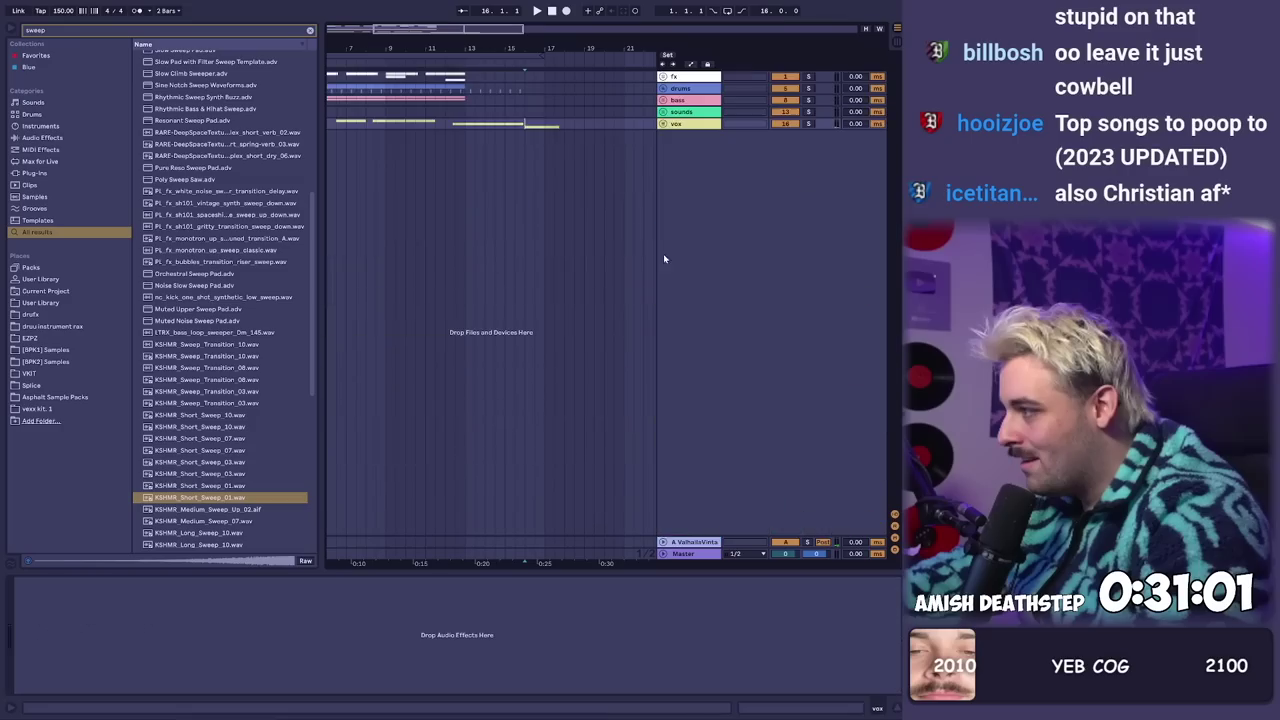
- Audition the "sullivan king" results in Splice and place SLK_demo_track_hardcore.wav on a new track at bar 16
{"action": "left_click", "coordinate": [680, 216]}
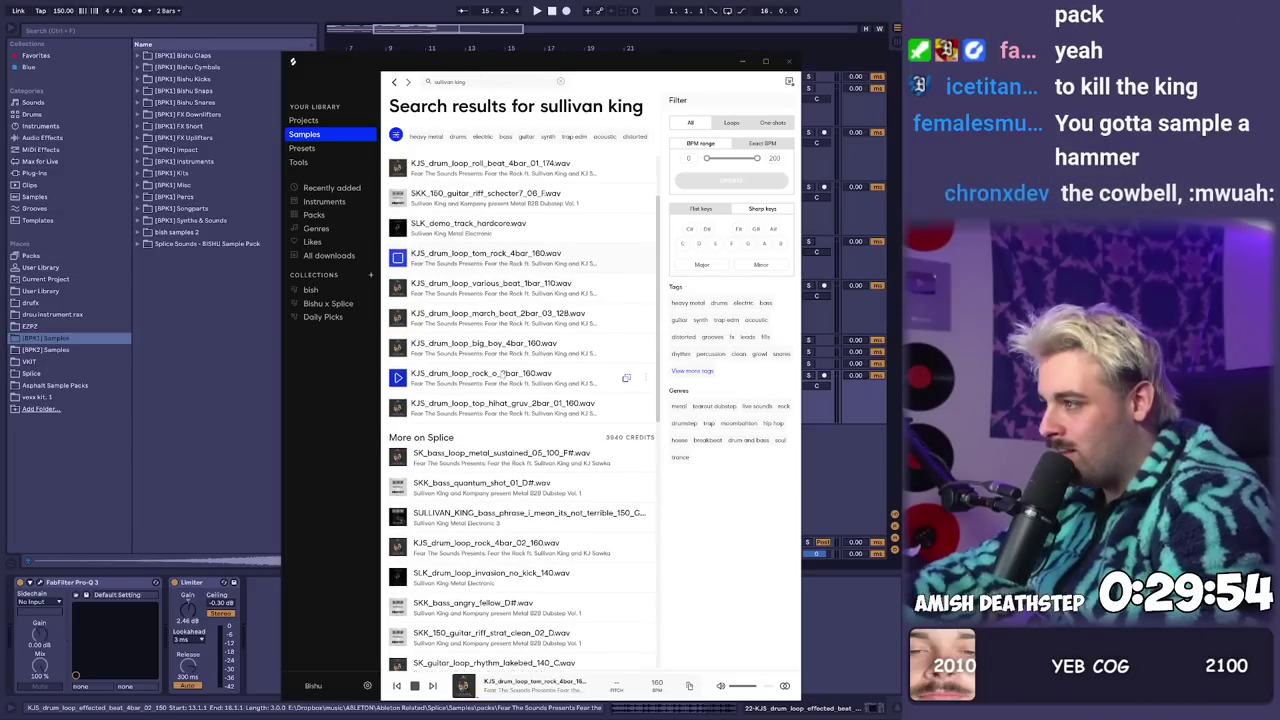
{"action": "scroll", "coordinate": [503, 372], "scroll_direction": "up", "scroll_amount": 1}
{"action": "key", "text": "Up"}
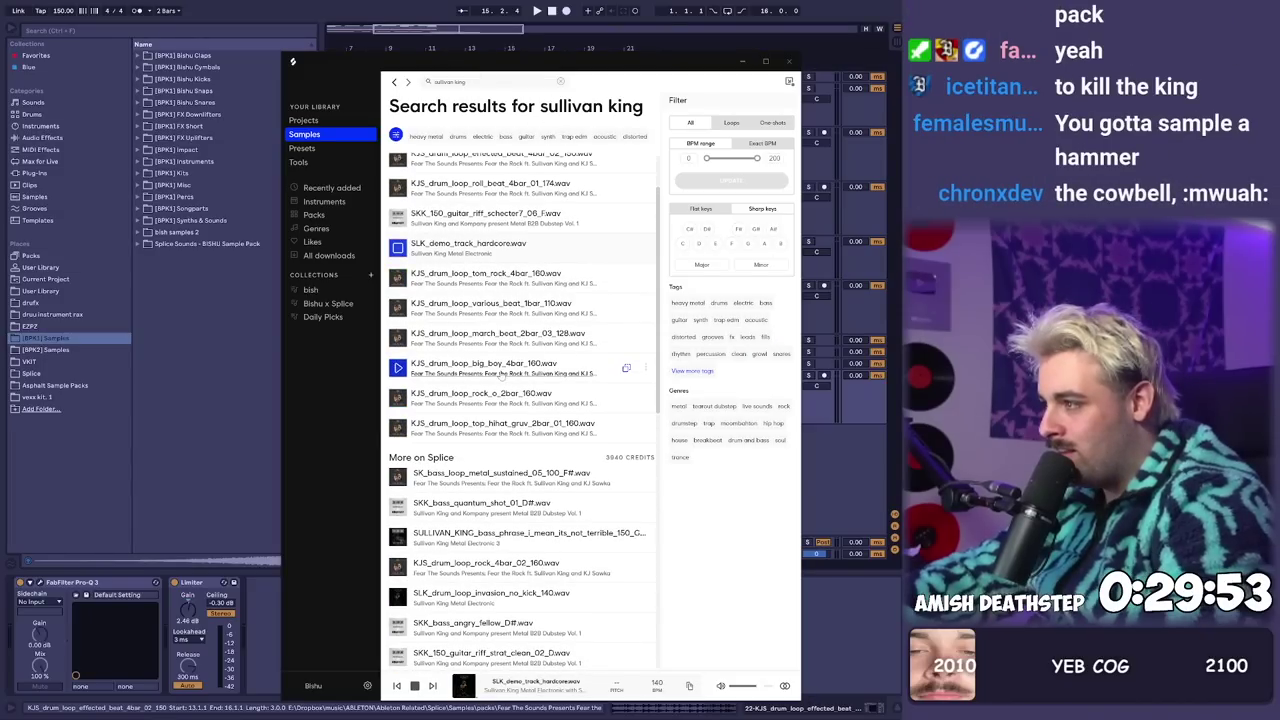
{"action": "left_click_drag", "start_coordinate": [503, 372], "coordinate": [523, 457]}
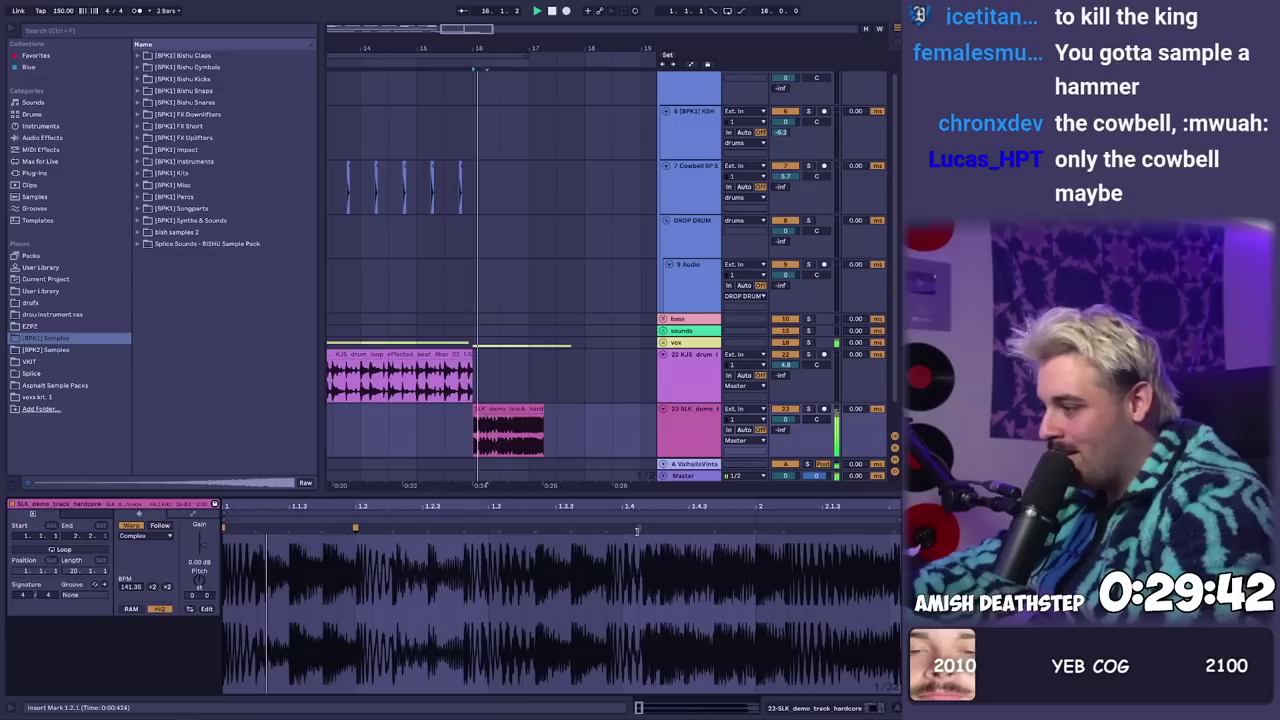
- Add a warp marker near beat 1.4 of the SLK demo clip, cut off its tail past bar 17, and play it back
{"action": "left_click", "coordinate": [622, 531]}
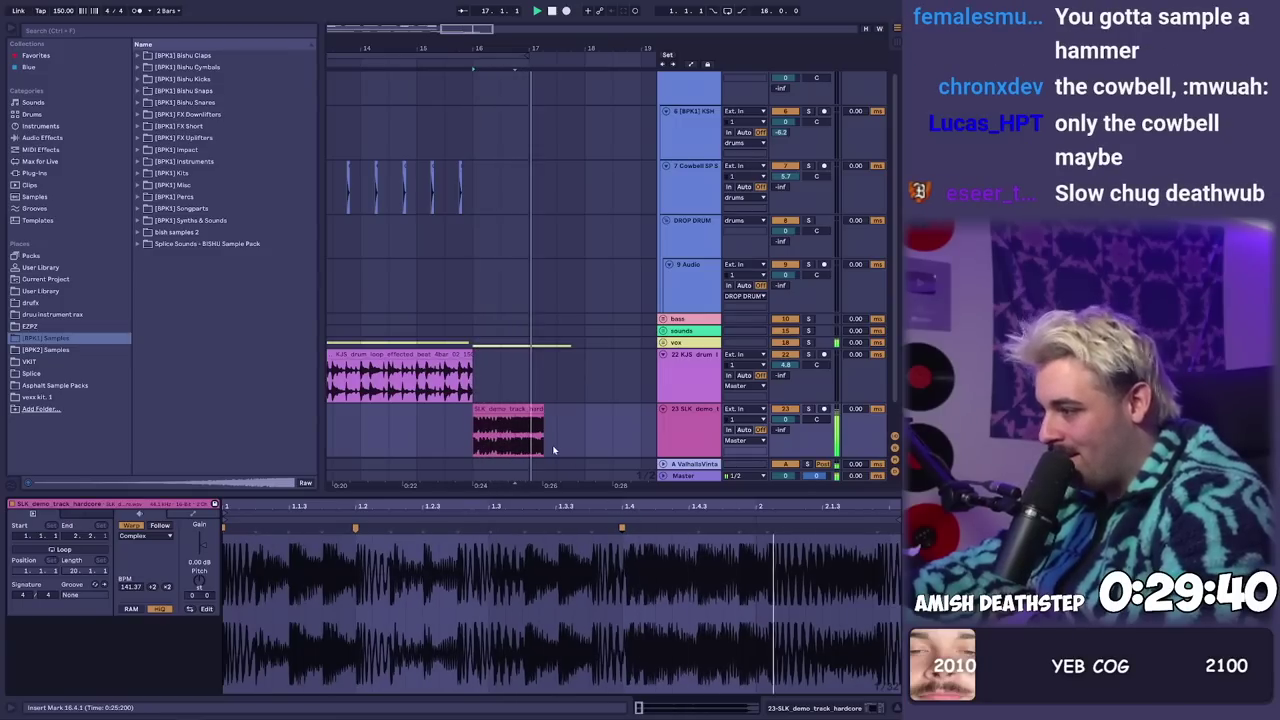
{"action": "left_click_drag", "start_coordinate": [554, 450], "coordinate": [541, 427]}
{"action": "key", "text": "Delete"}
{"action": "left_click", "coordinate": [515, 410]}
{"action": "key", "text": "space"}
{"action": "key", "text": "space"}
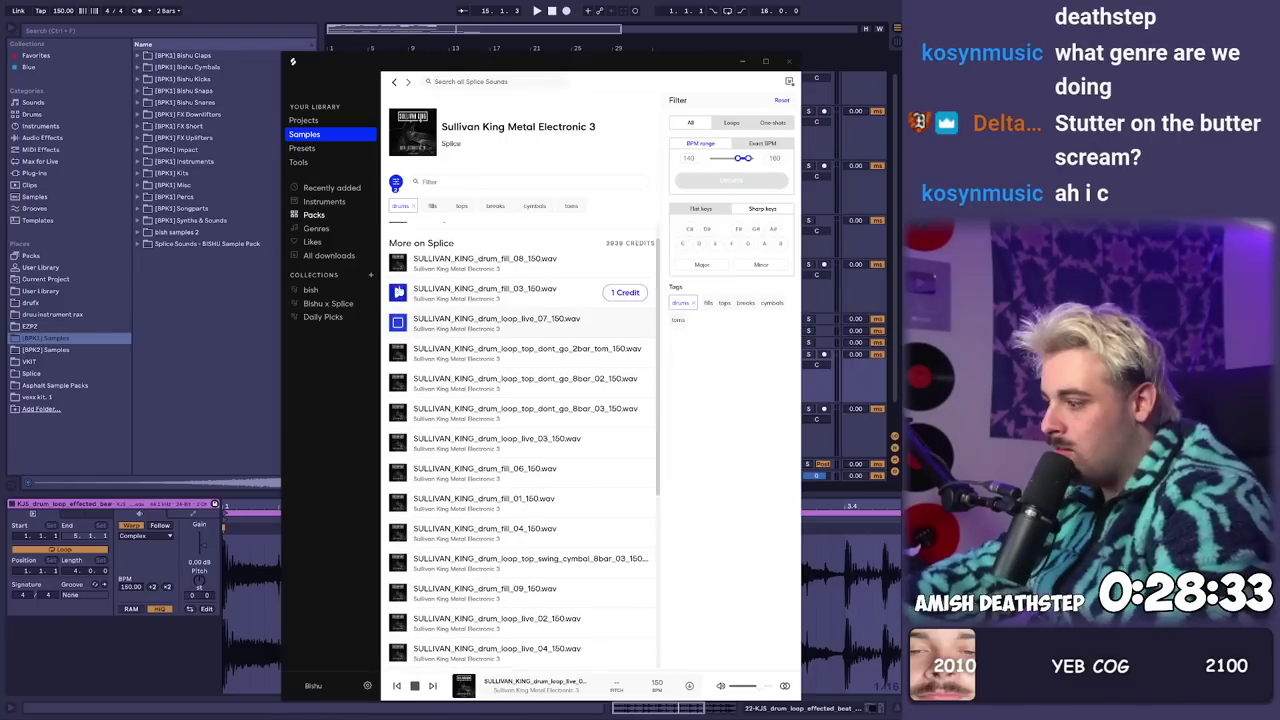
- Download SULLIVAN_KING_drum_loop_live_07_150.wav from the Sullivan King Metal Electronic 3 pack and bring it into the drop drum group at bar 17
{"action": "scroll", "coordinate": [399, 291], "scroll_direction": "down", "scroll_amount": 1}
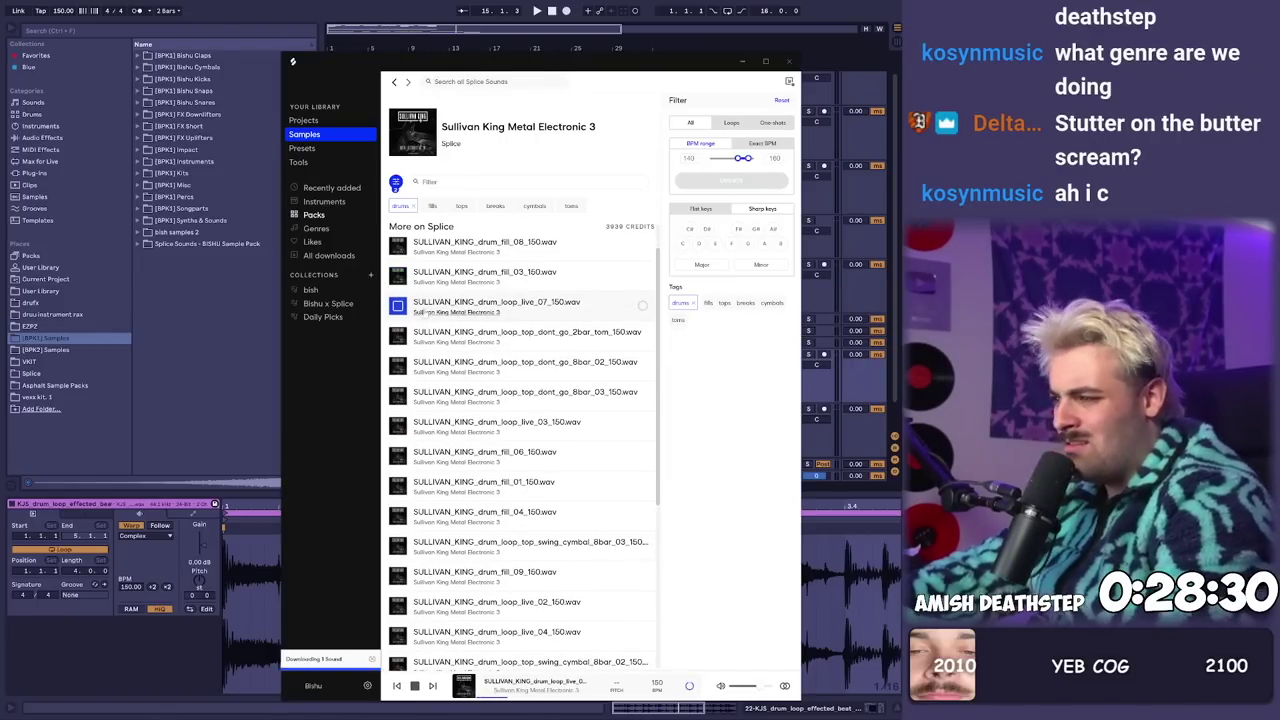
{"action": "left_click", "coordinate": [432, 320]}
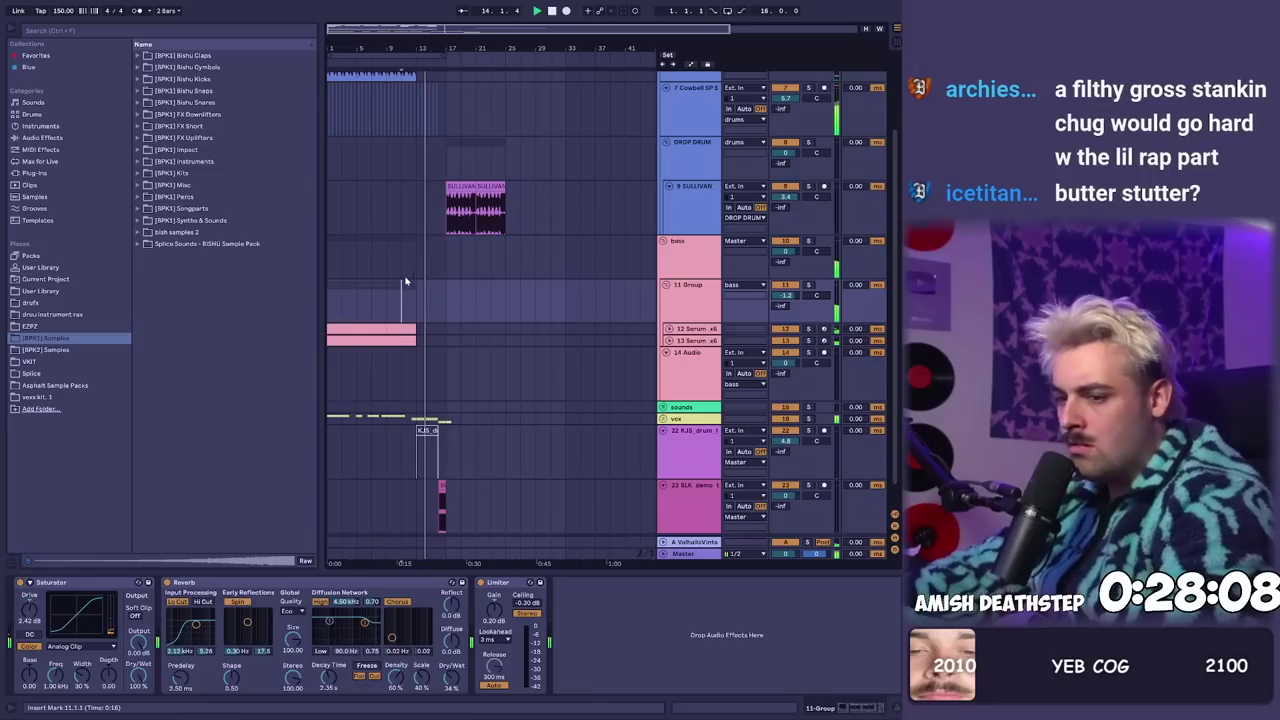
- Play the build-up into the drop and review the vocal, scream and SLK demo clips around bar 17
{"action": "scroll", "coordinate": [405, 269], "scroll_direction": "up", "scroll_amount": 3}
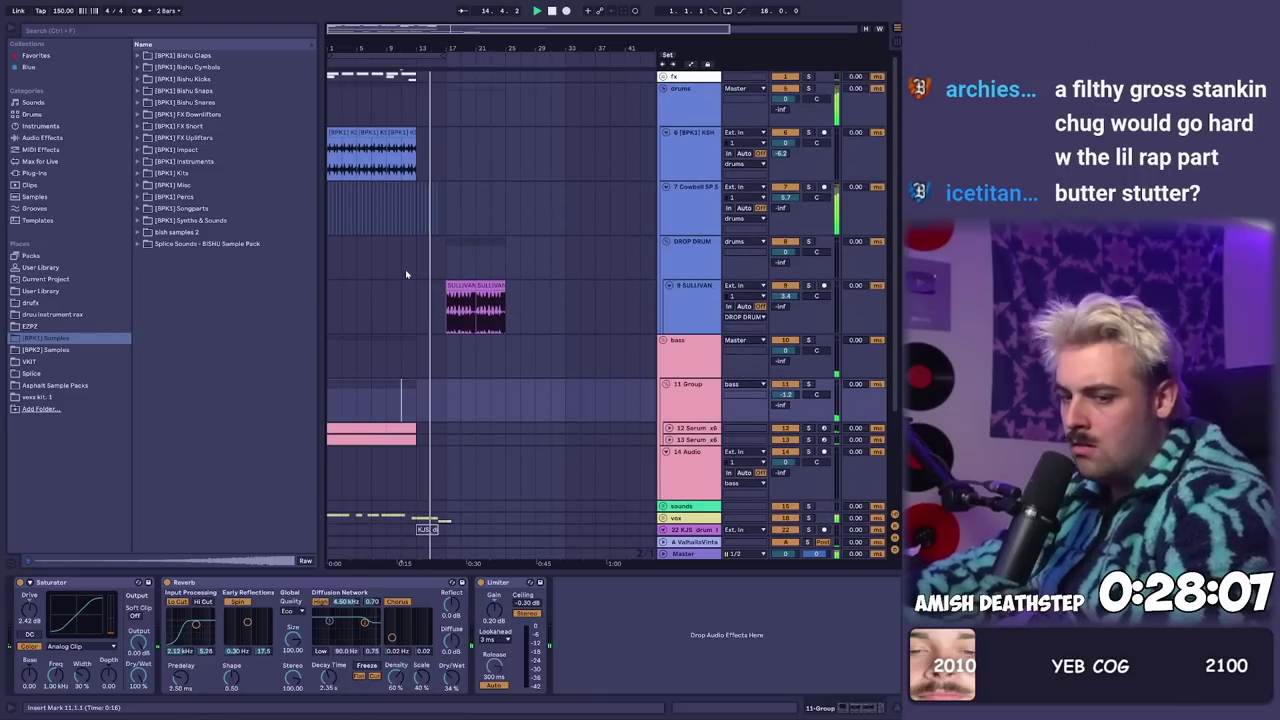
{"action": "scroll", "coordinate": [537, 291], "scroll_direction": "down", "scroll_amount": 3}
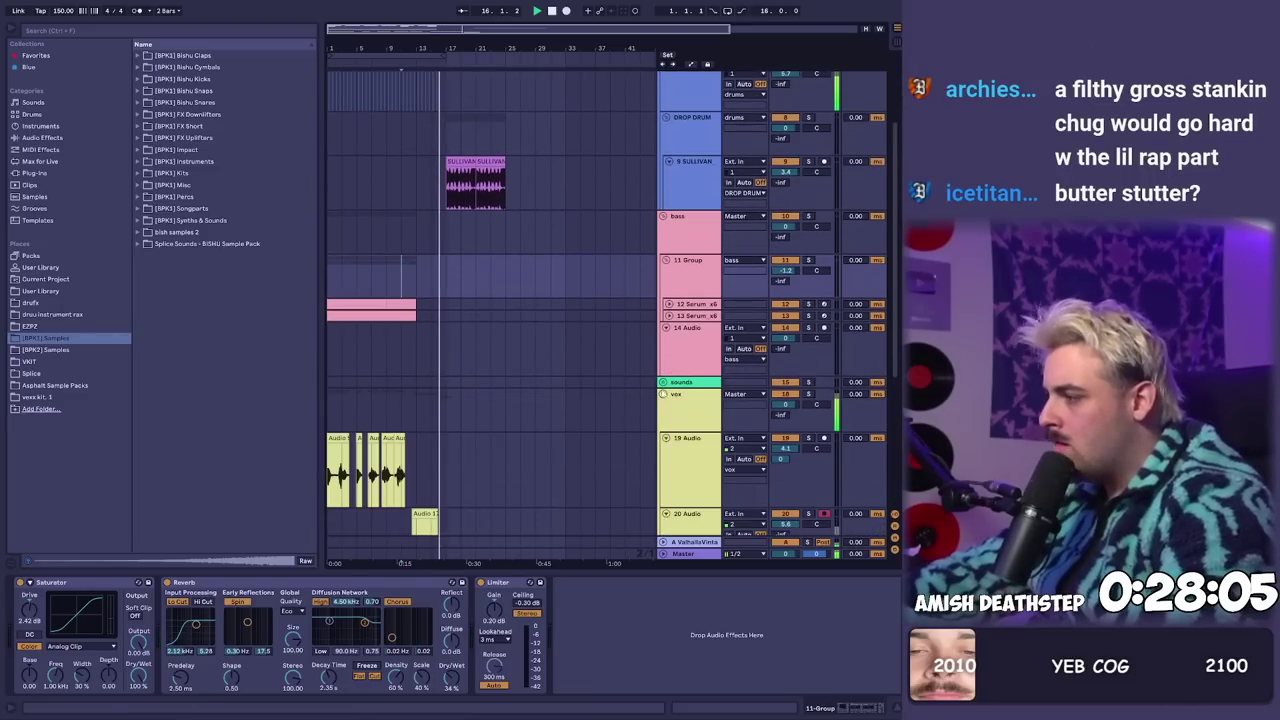
{"action": "scroll", "coordinate": [450, 300], "scroll_direction": "down", "scroll_amount": 6}
{"action": "scroll", "coordinate": [438, 300], "scroll_direction": "up", "scroll_amount": 5}
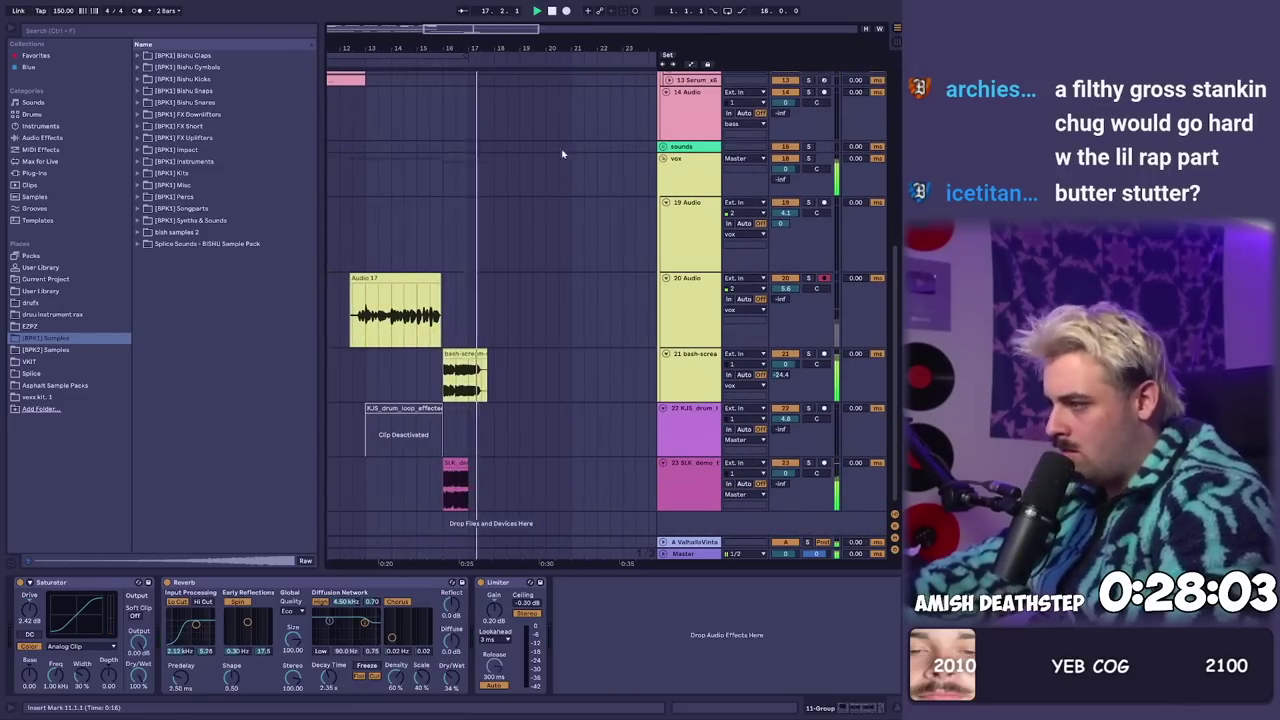
{"action": "scroll", "coordinate": [563, 154], "scroll_direction": "up", "scroll_amount": 2}
{"action": "left_click", "coordinate": [462, 422]}
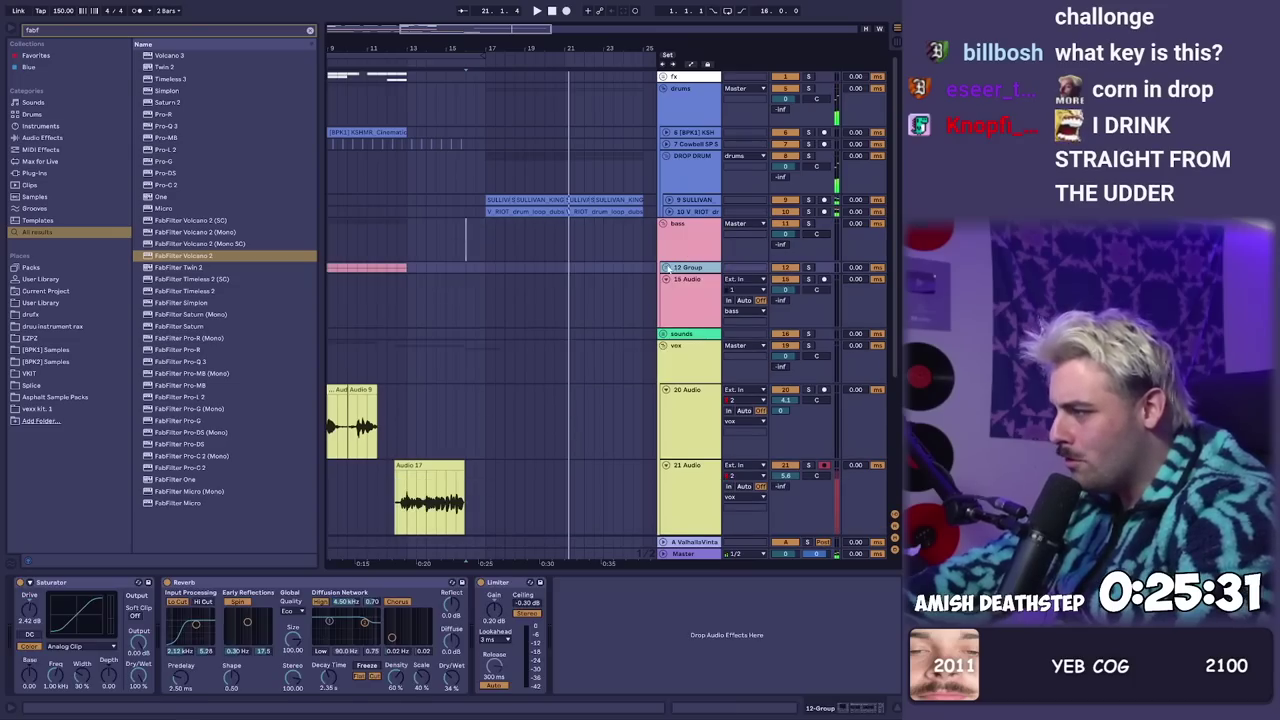
- Switch to Splice, search for "tearout", and place the downloaded tp_ta_150_bass_loop_torture2_F#.wav at bar 17 in the bass group
{"action": "key", "text": "alt+Tab"}
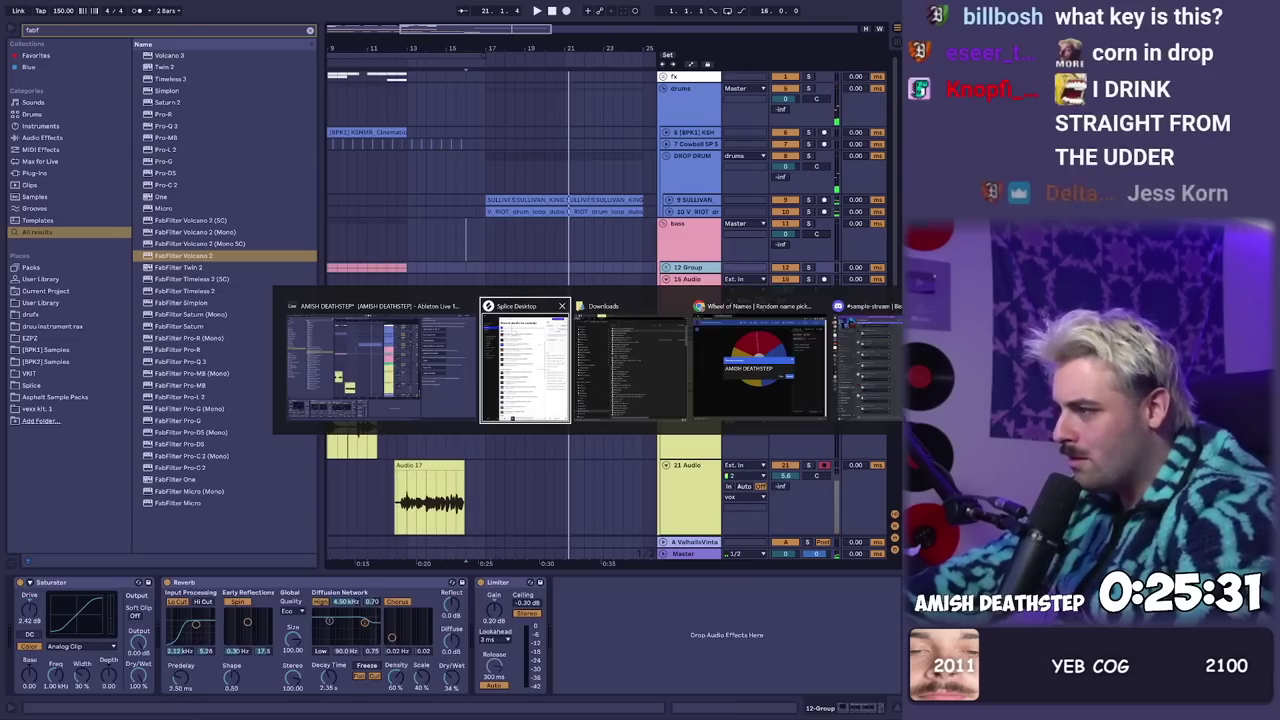
{"action": "type", "text": "tearou"}
{"action": "type", "text": "t"}
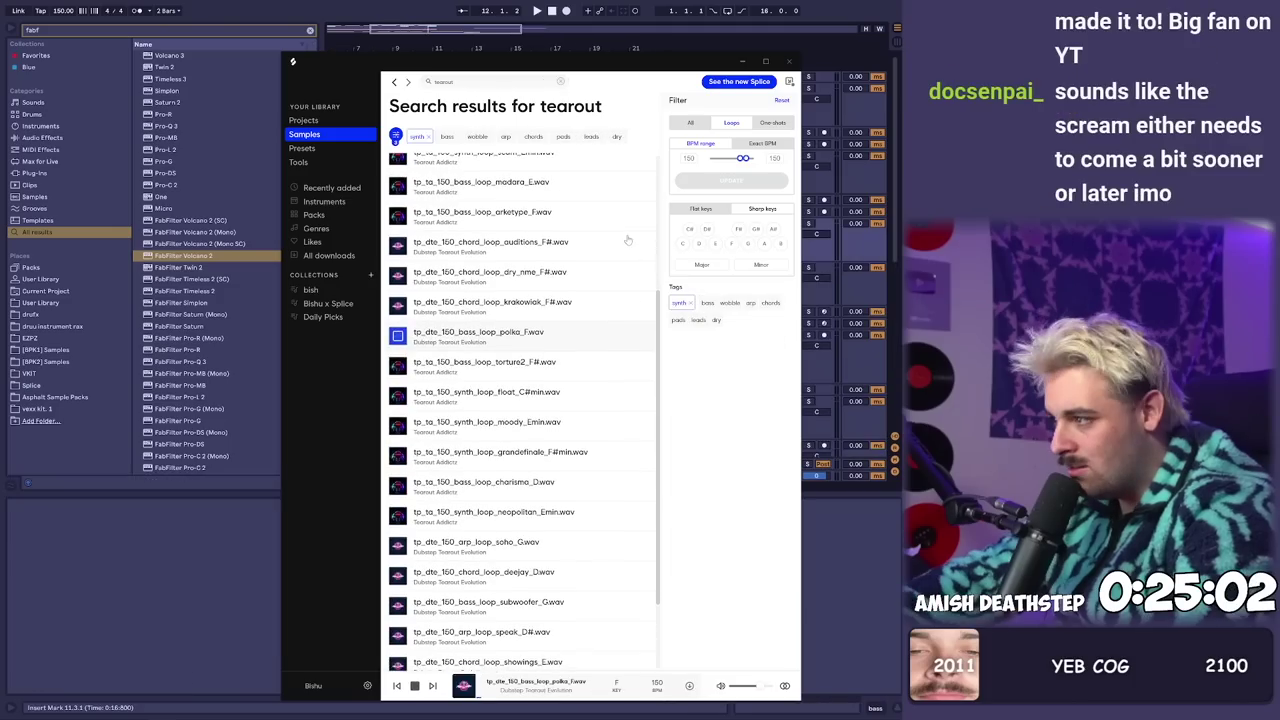
{"action": "key", "text": "Down"}
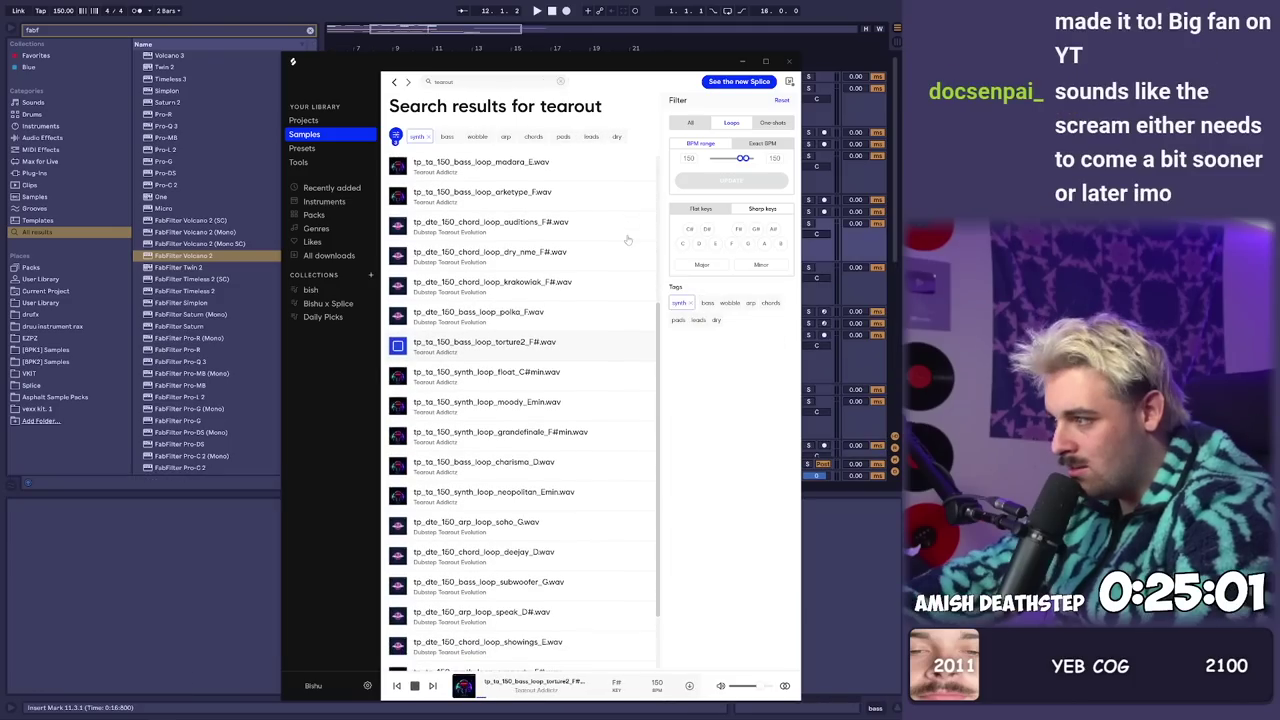
{"action": "left_click", "coordinate": [616, 346]}
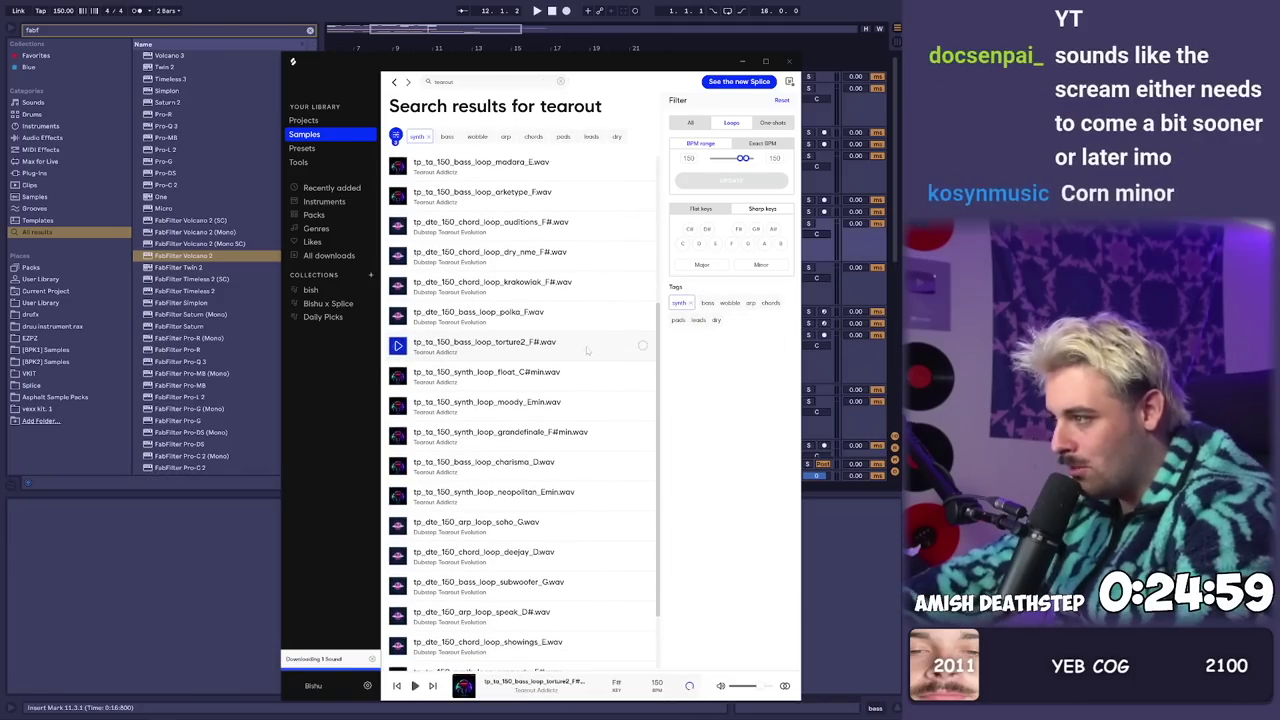
{"action": "left_click", "coordinate": [437, 346]}
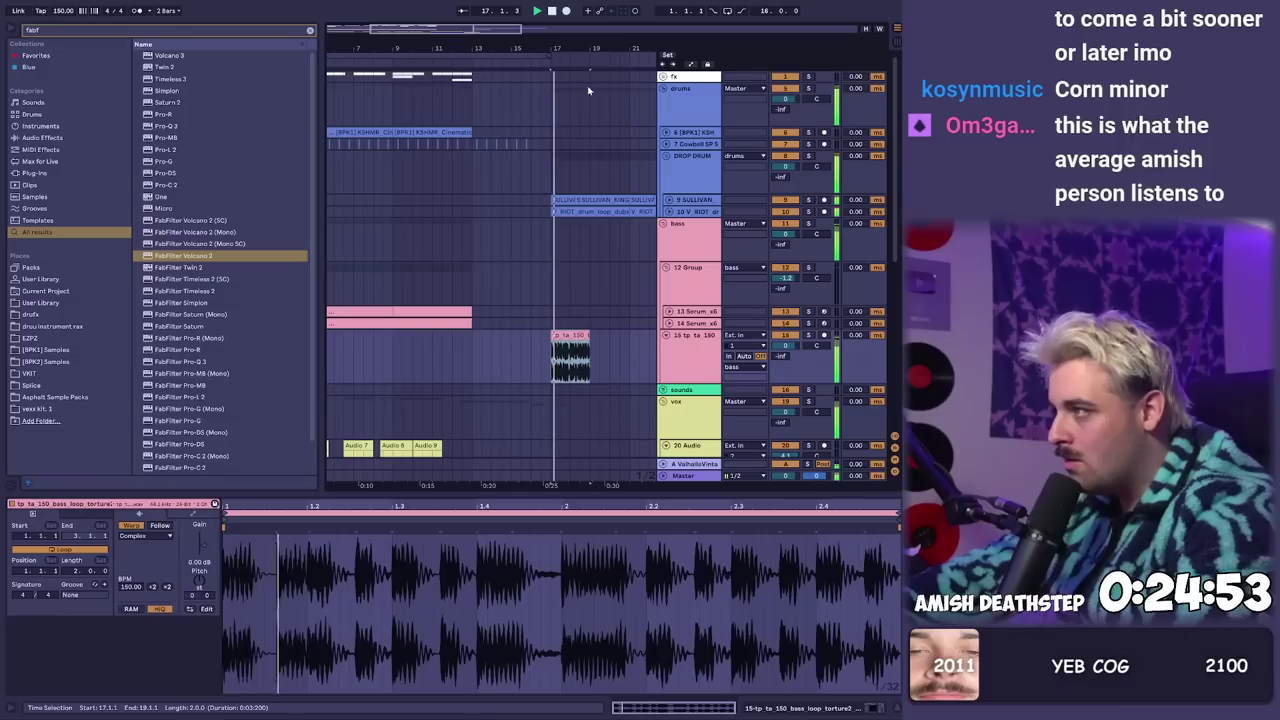
- Raise the torture2 bass track to 6.0 dB and repeat the loop's opening chops to fill bars 17 to 19
{"action": "left_click_drag", "start_coordinate": [785, 345], "coordinate": [785, 305]}
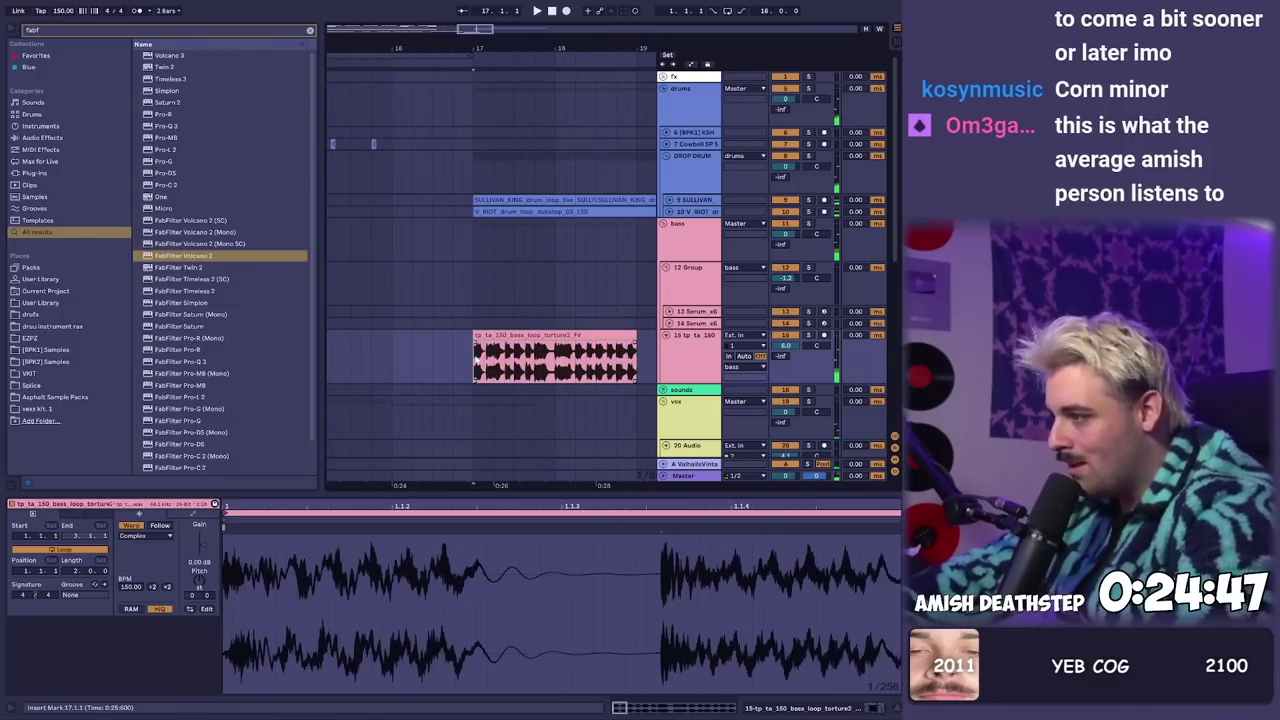
{"action": "left_click_drag", "start_coordinate": [515, 350], "coordinate": [482, 350]}
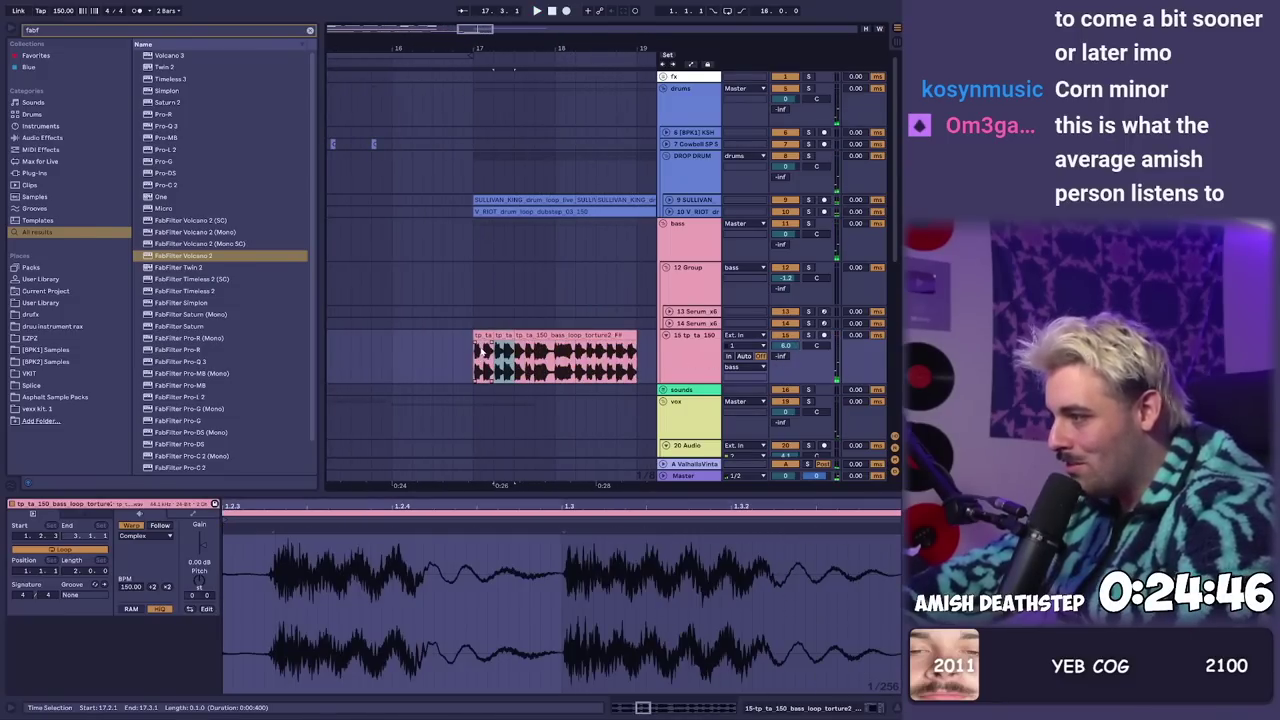
{"action": "left_click", "coordinate": [480, 337]}
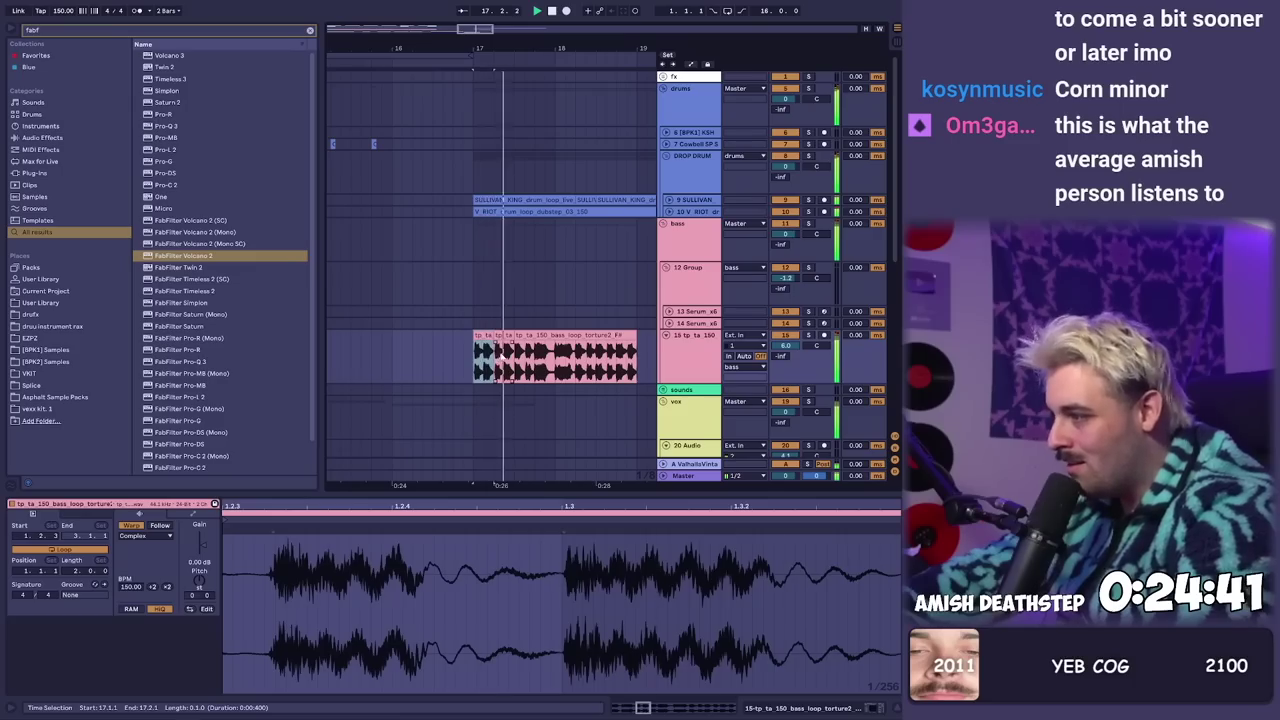
{"action": "left_click", "coordinate": [505, 336], "text": "shift"}
{"action": "key", "text": "ctrl+d"}
{"action": "key", "text": "ctrl+d"}
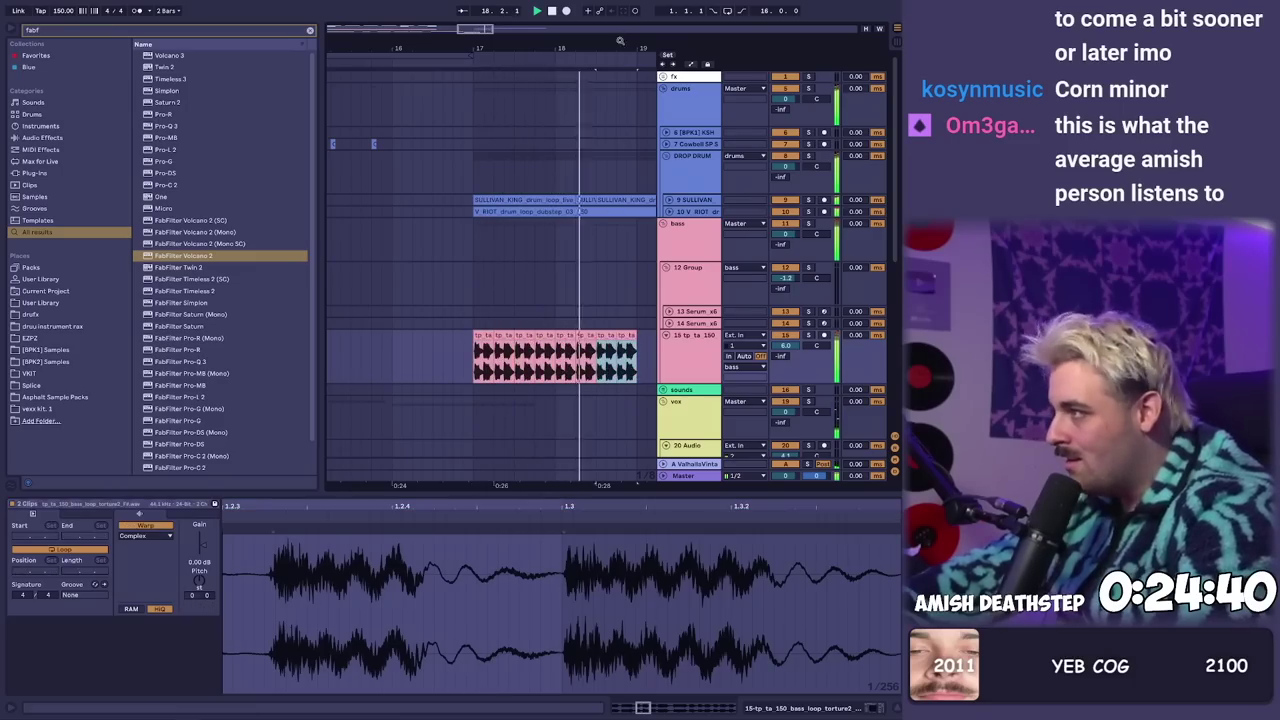
- Duplicate the chopped torture2 bass section repeatedly until it reaches bar 25
{"action": "left_click_drag", "start_coordinate": [620, 41], "coordinate": [446, 57]}
{"action": "key", "text": "ctrl+d"}
{"action": "key", "text": "ctrl+d"}
{"action": "key", "text": "ctrl+d"}
{"action": "key", "text": "ctrl+d"}
{"action": "key", "text": "ctrl+d"}
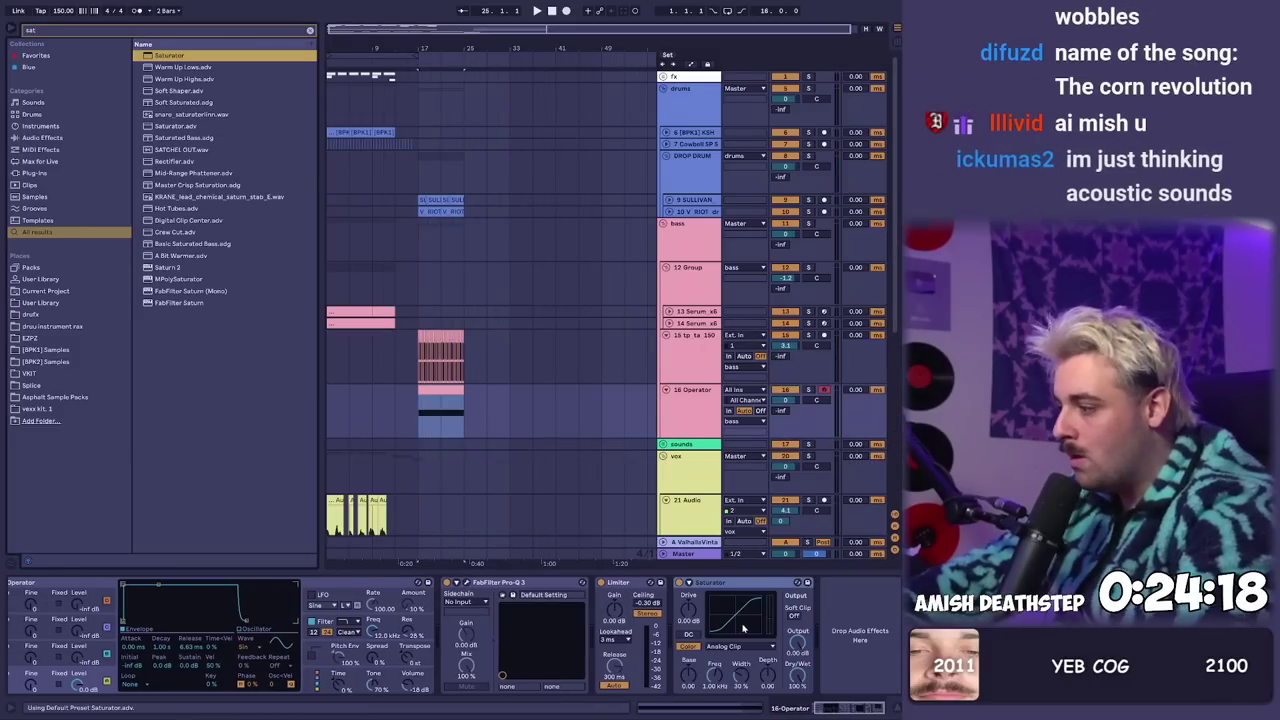
- Play back the drop, lower the Operator track's volume to about -4.6 dB, and save the project
{"action": "key", "text": "space"}
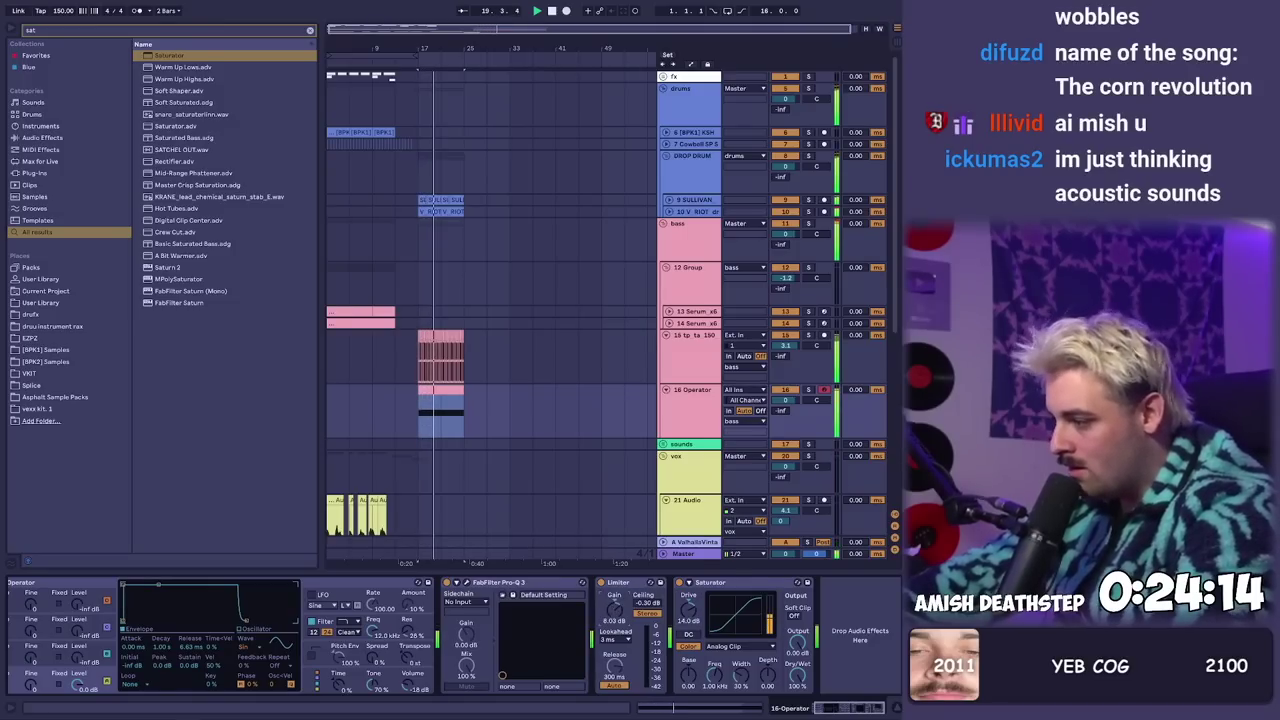
{"action": "left_click_drag", "start_coordinate": [779, 397], "coordinate": [779, 403]}
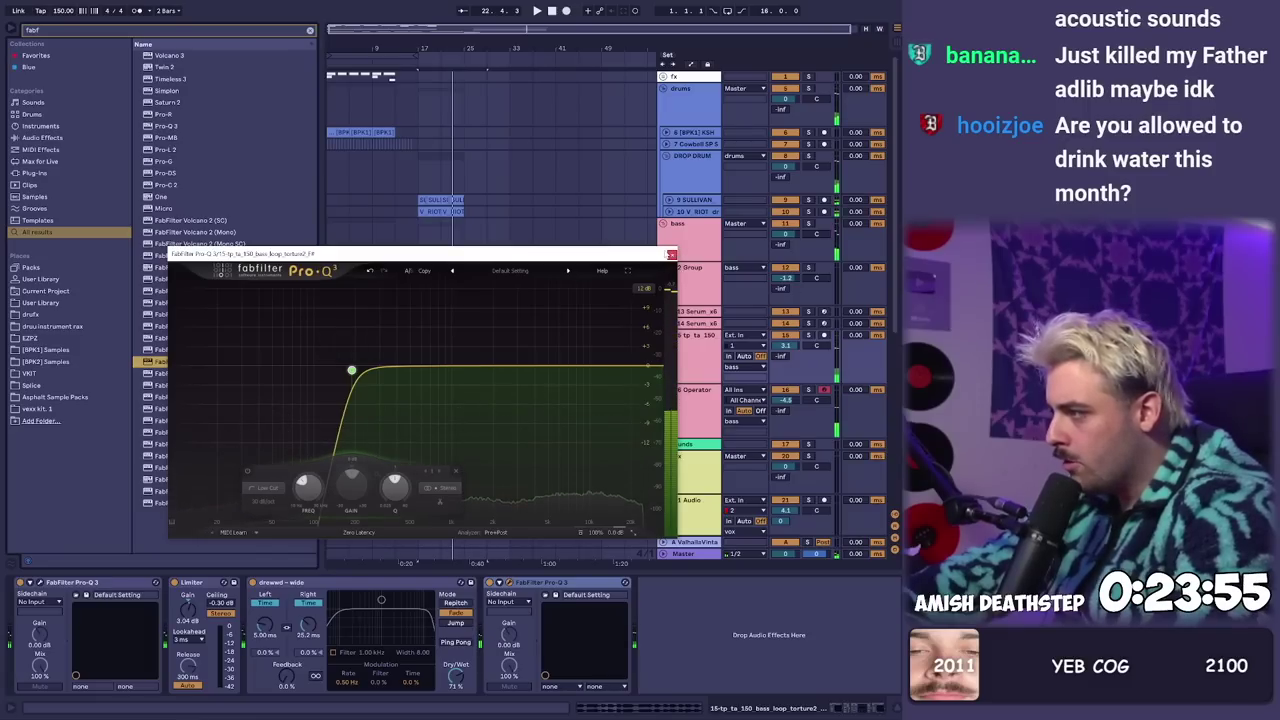
{"action": "key", "text": "ctrl+s"}
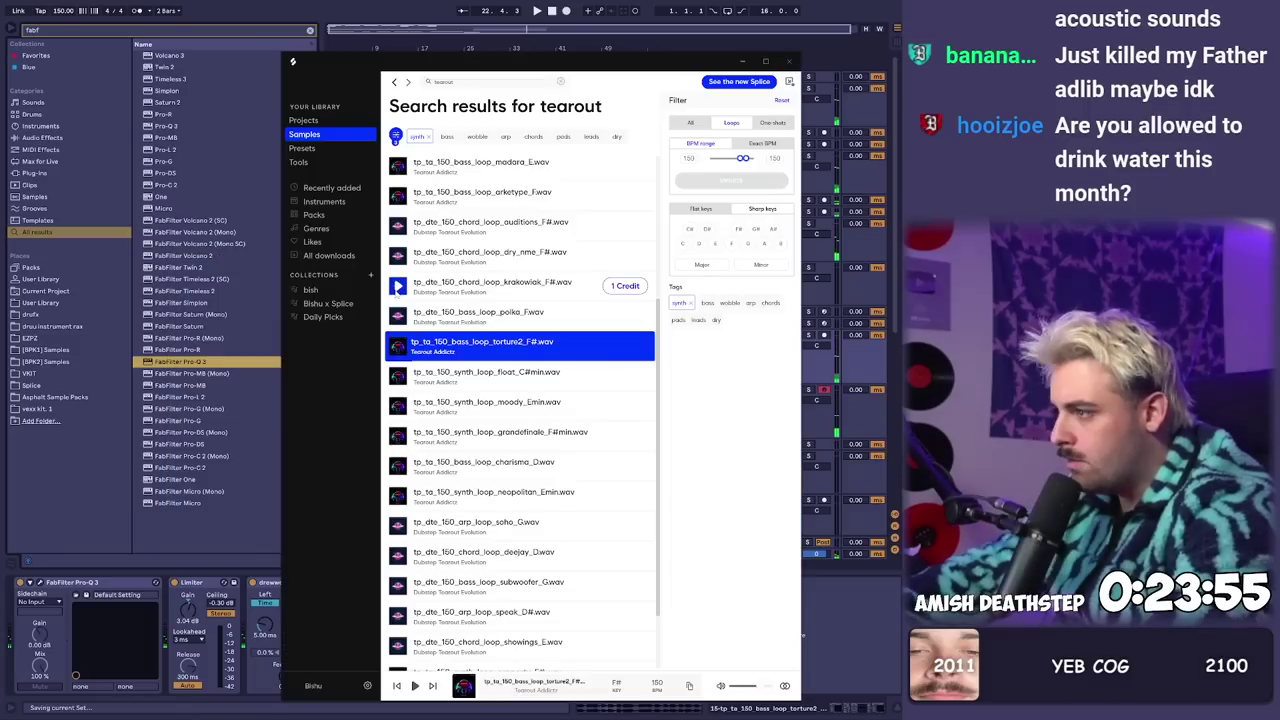
- Place Splice's tp_ta_150_bass_loop_charisma_D.wav on a new track at bar 17 and clear the overlapping drum and torture2 clips up to bar 19
{"action": "scroll", "coordinate": [398, 290], "scroll_direction": "down", "scroll_amount": 2}
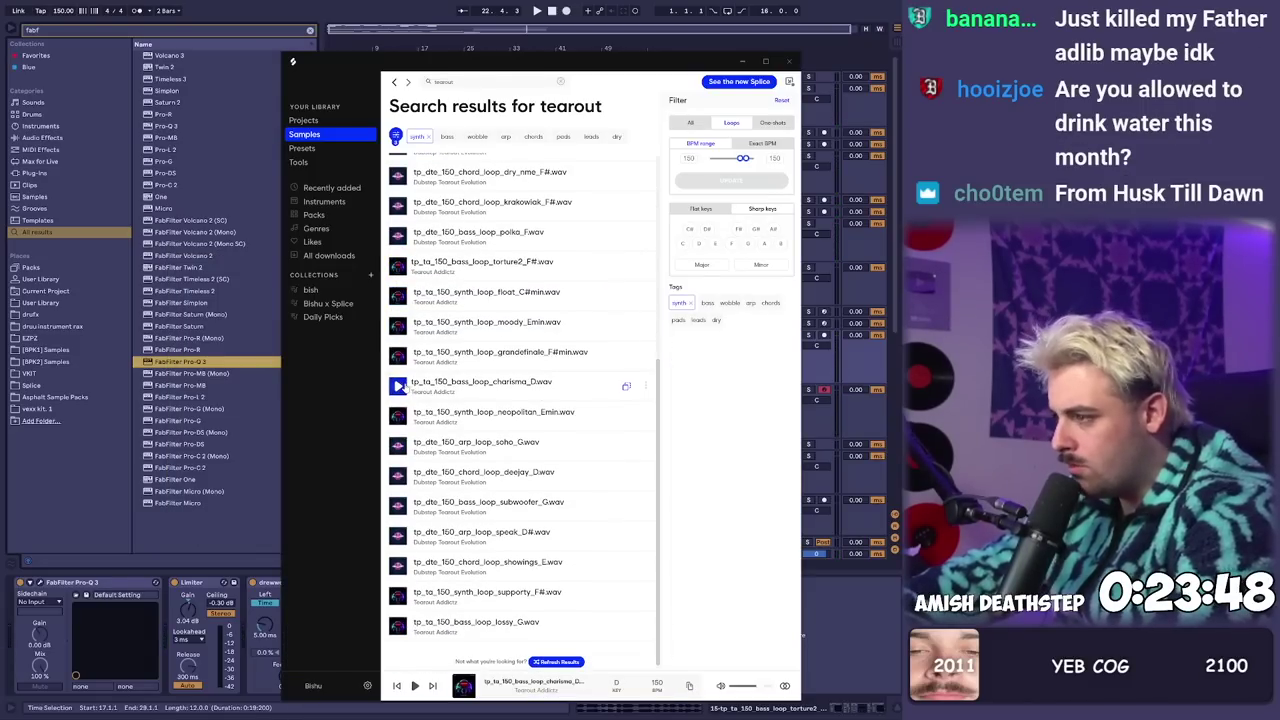
{"action": "key", "text": "alt+Tab"}
{"action": "left_click_drag", "start_coordinate": [415, 48], "coordinate": [417, 115]}
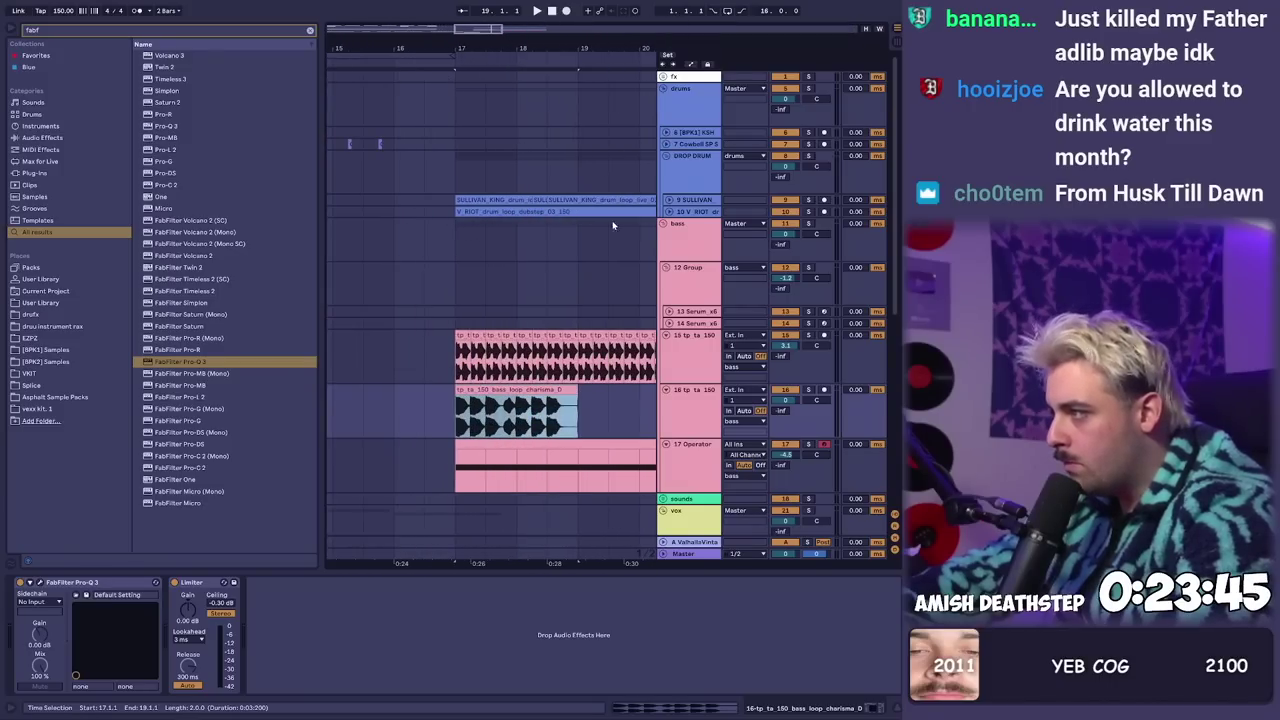
{"action": "left_click_drag", "start_coordinate": [487, 226], "coordinate": [516, 328]}
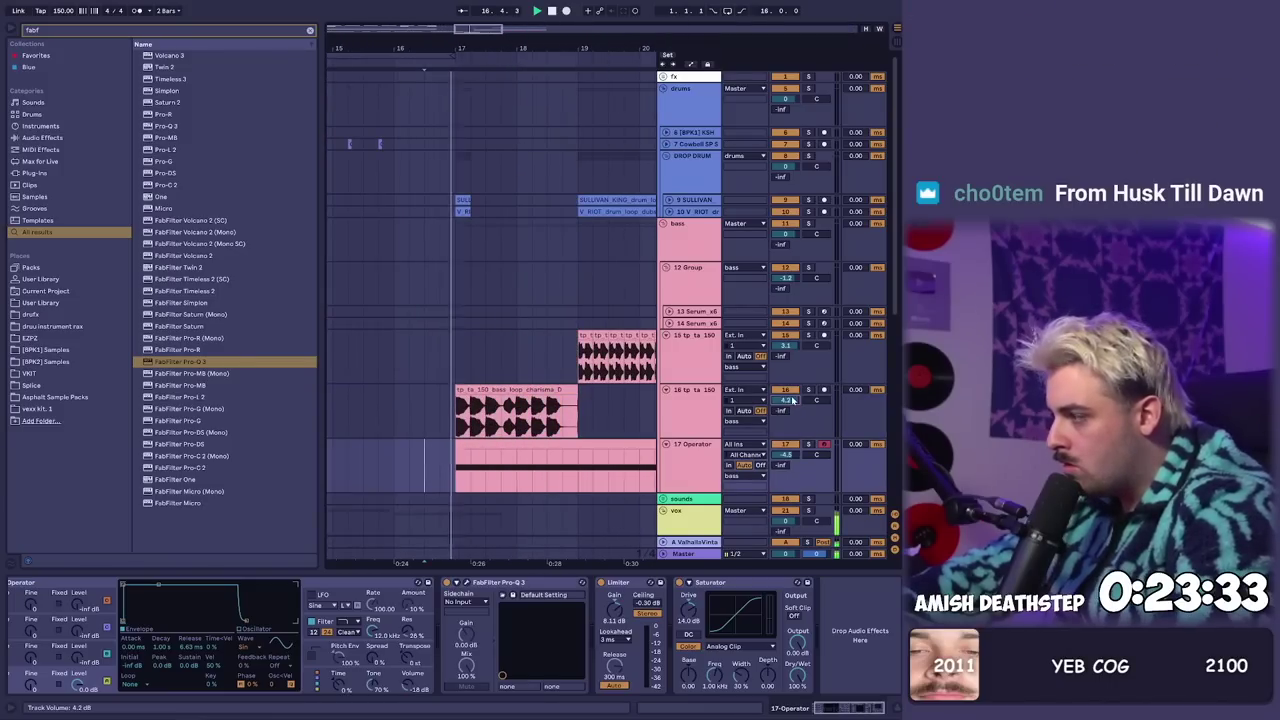
{"action": "left_click", "coordinate": [540, 390]}
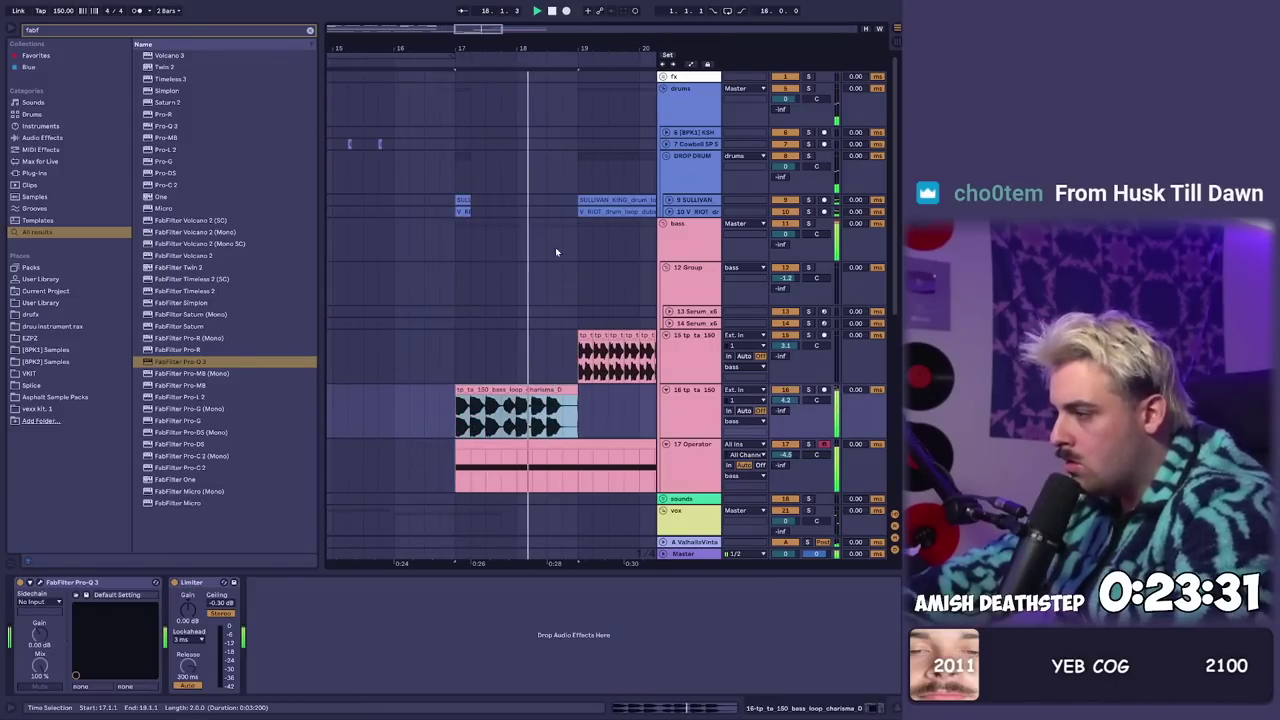
- Play back the charisma bass loop layered with its copy pitched up 12 semitones, and group the two charisma tracks
{"action": "left_click_drag", "start_coordinate": [545, 48], "coordinate": [472, 12]}
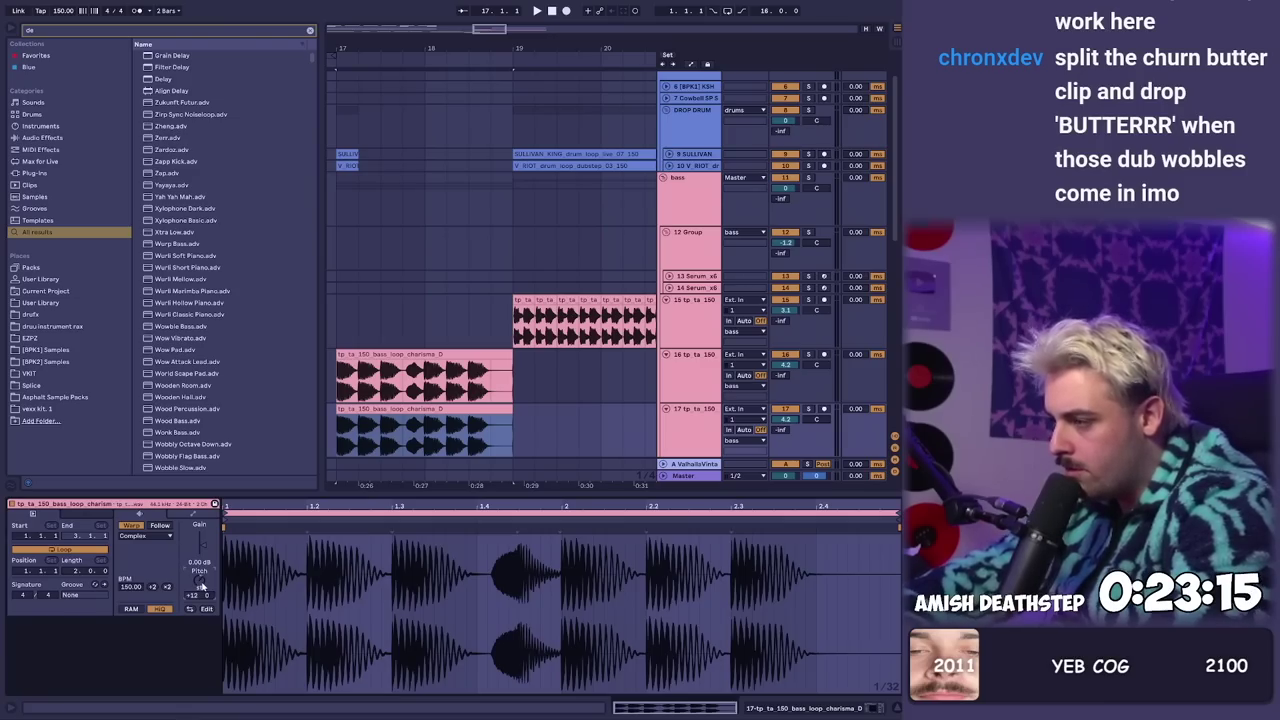
{"action": "key", "text": "space"}
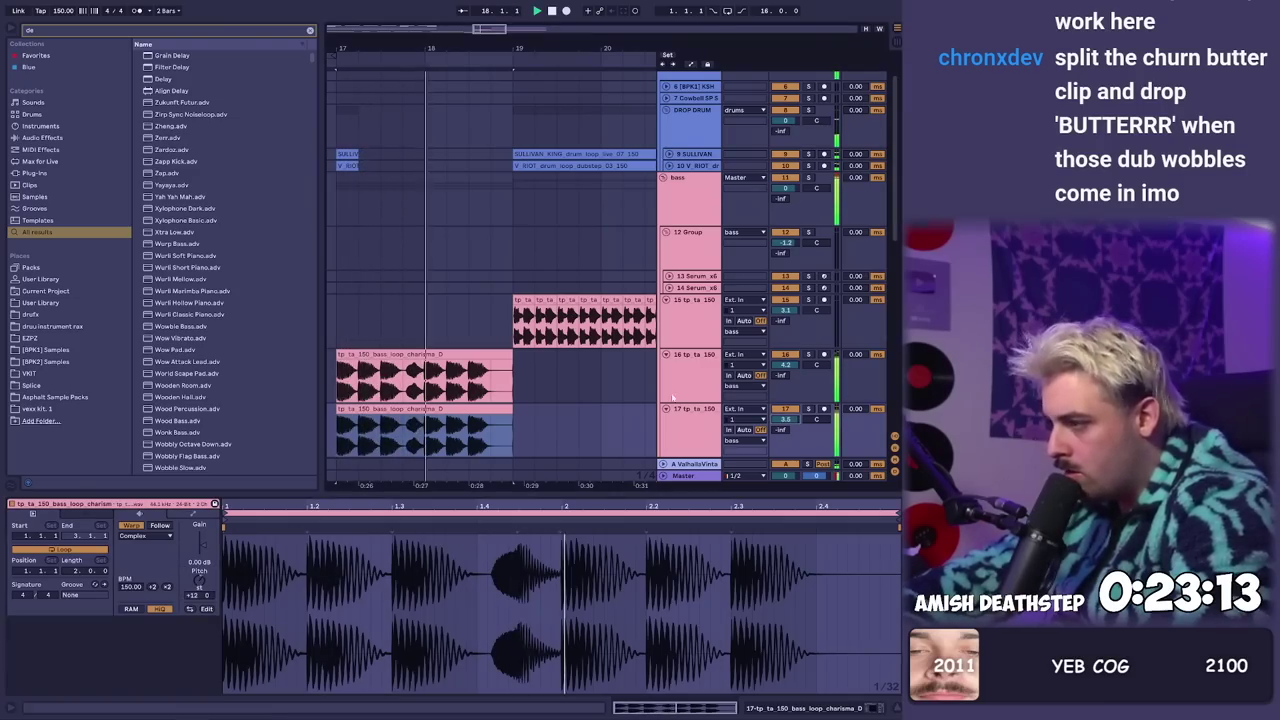
{"action": "left_click", "coordinate": [687, 373]}
{"action": "left_click", "coordinate": [687, 425], "text": "shift"}
{"action": "key", "text": "ctrl+g"}
{"action": "left_click", "coordinate": [371, 371]}
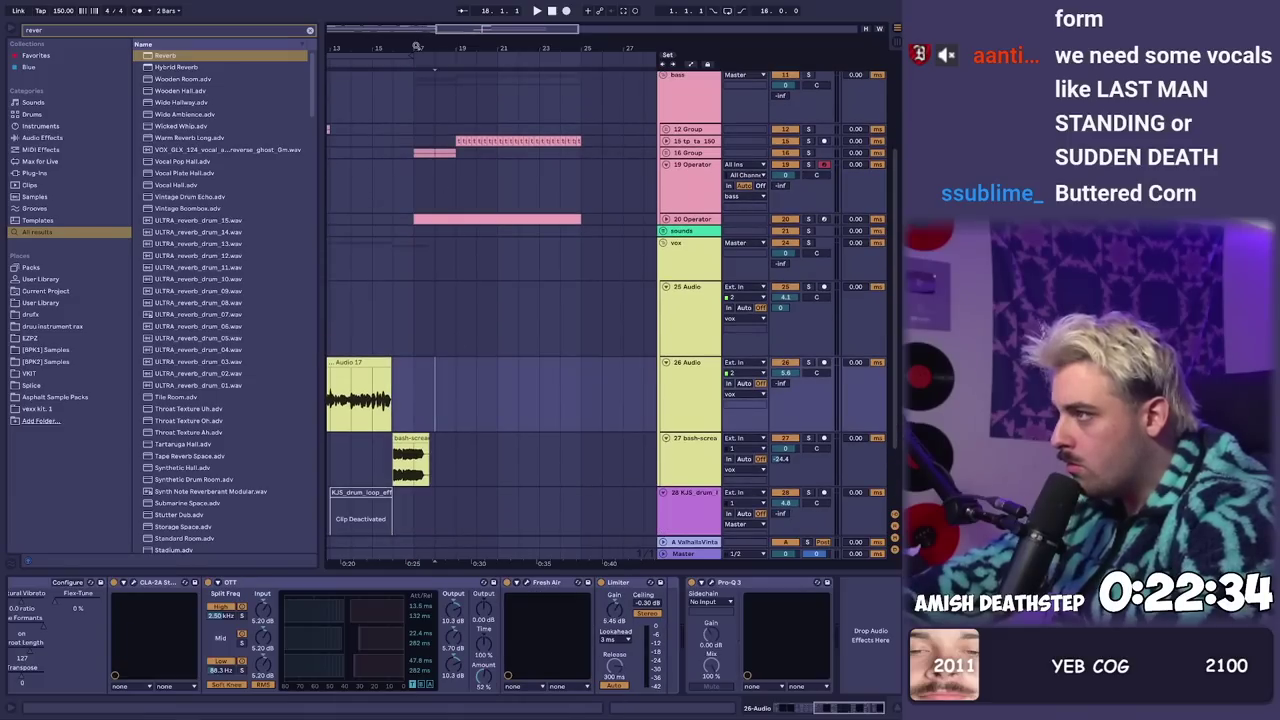
- Duplicate the 25 Audio vocal track without its clips and set the playback start just before bar 16
{"action": "left_click_drag", "start_coordinate": [417, 46], "coordinate": [441, 24]}
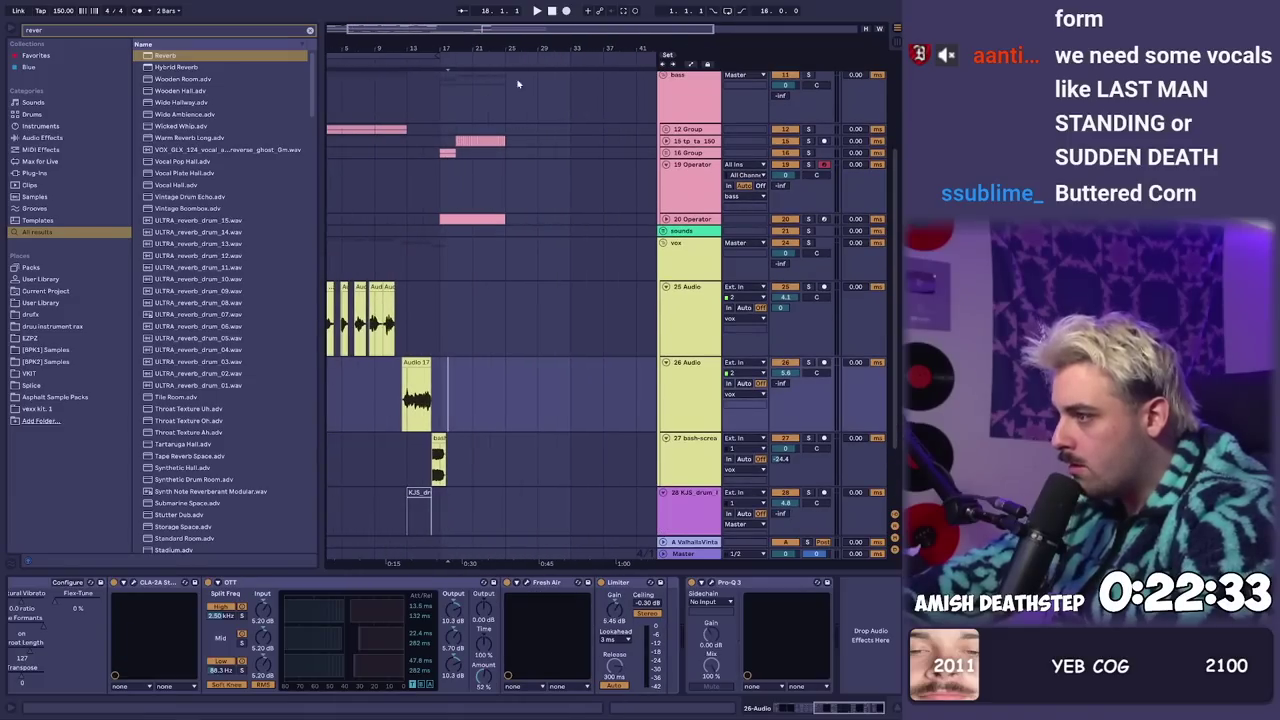
{"action": "left_click", "coordinate": [706, 324]}
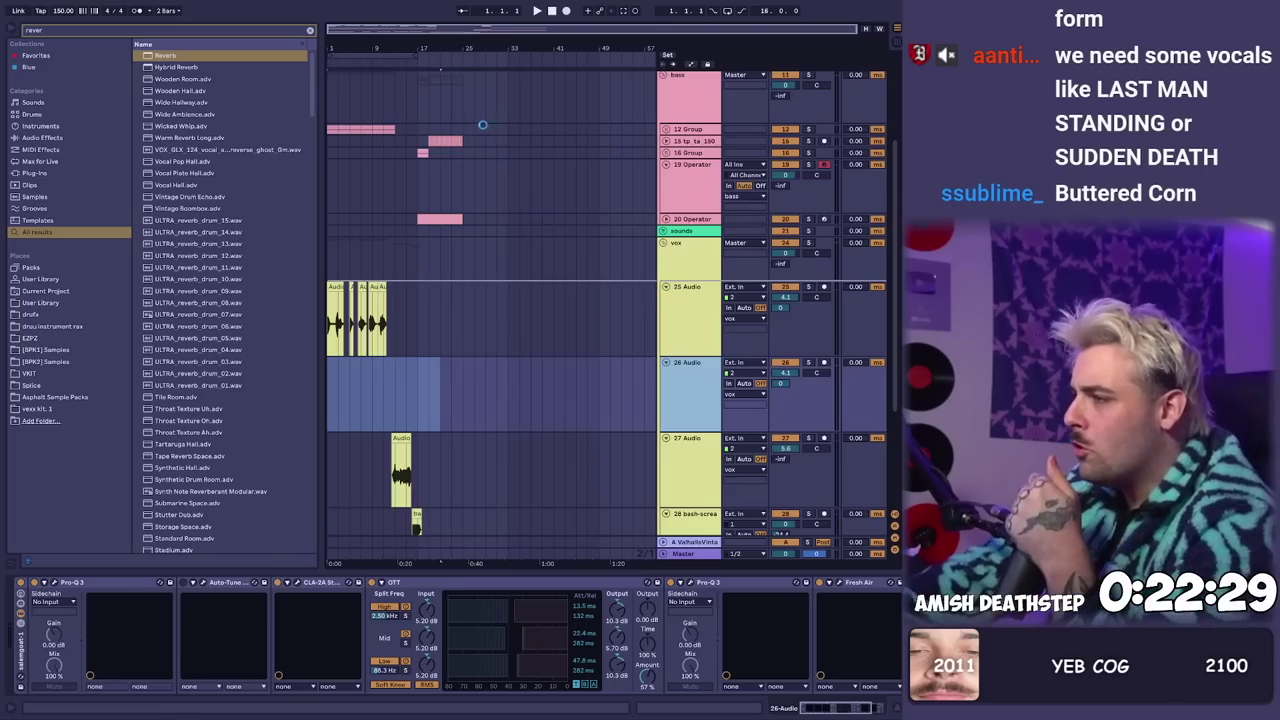
{"action": "left_click_drag", "start_coordinate": [424, 46], "coordinate": [424, 112]}
{"action": "left_click", "coordinate": [360, 156]}
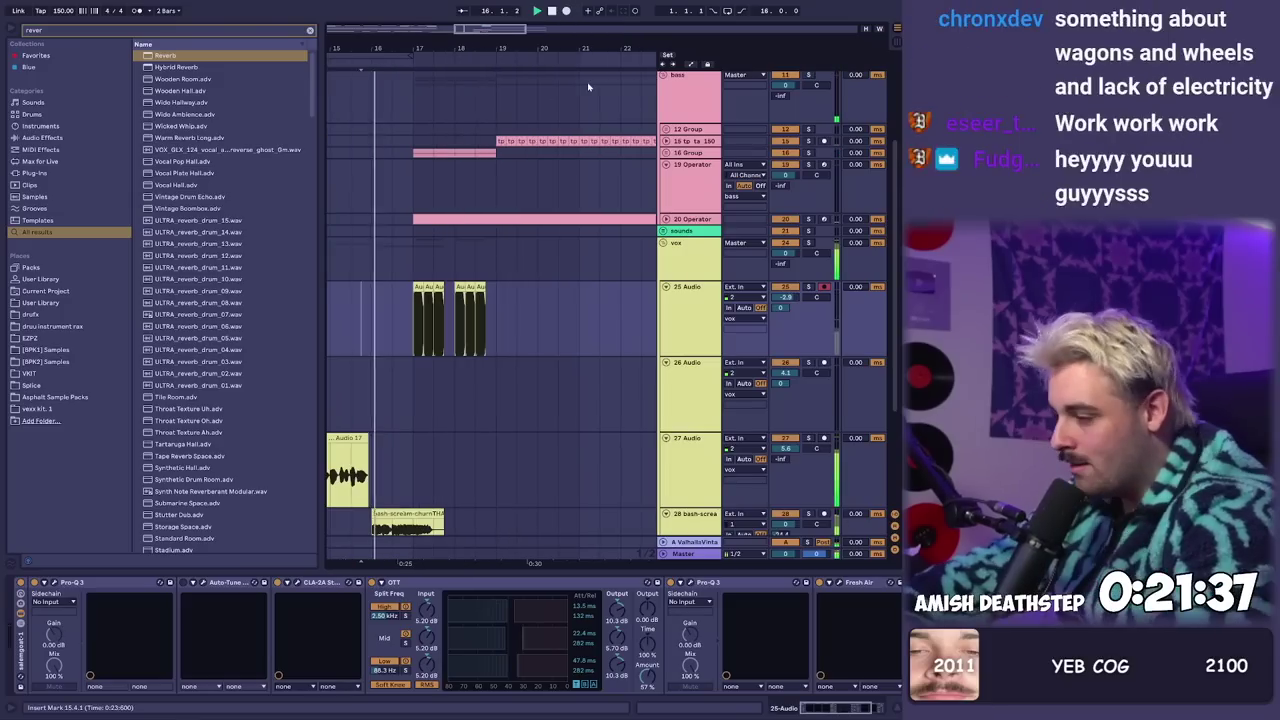
- Record a vocal take on the 25 Audio track over bars 17 and 18, play it back, and open the part at bar 18
{"action": "key", "text": "F9"}
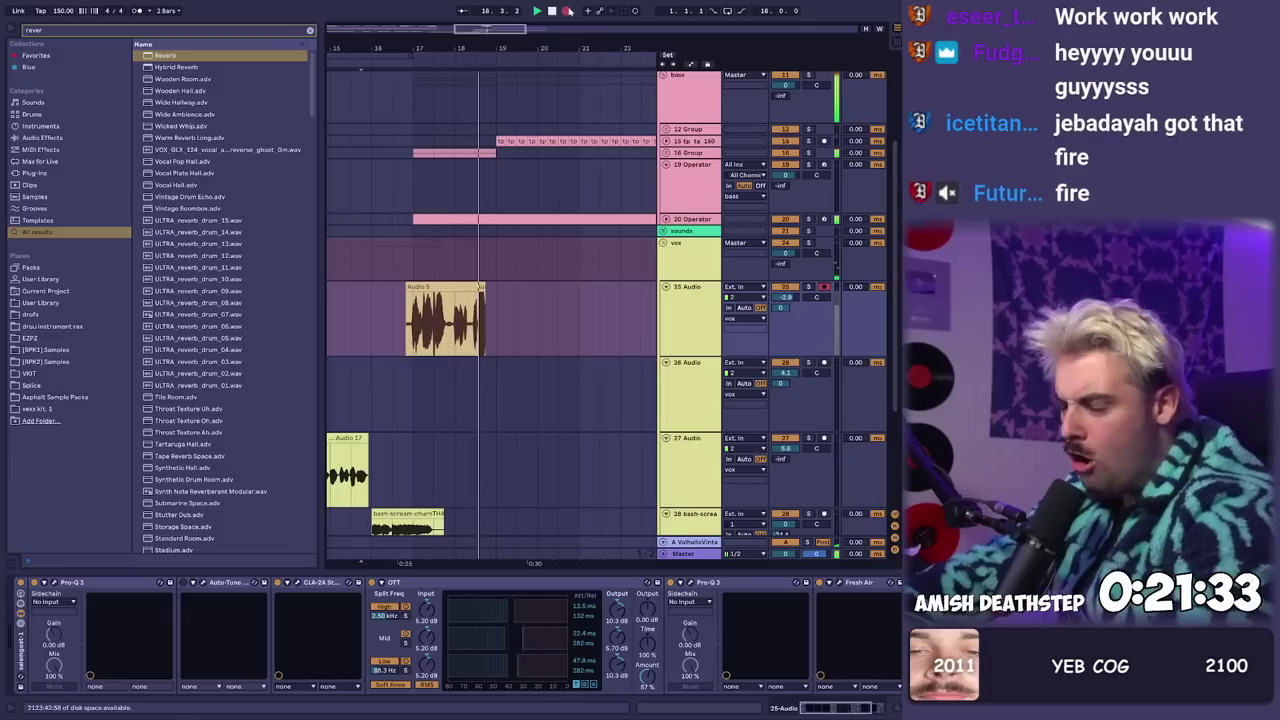
{"action": "key", "text": "space"}
{"action": "key", "text": "space"}
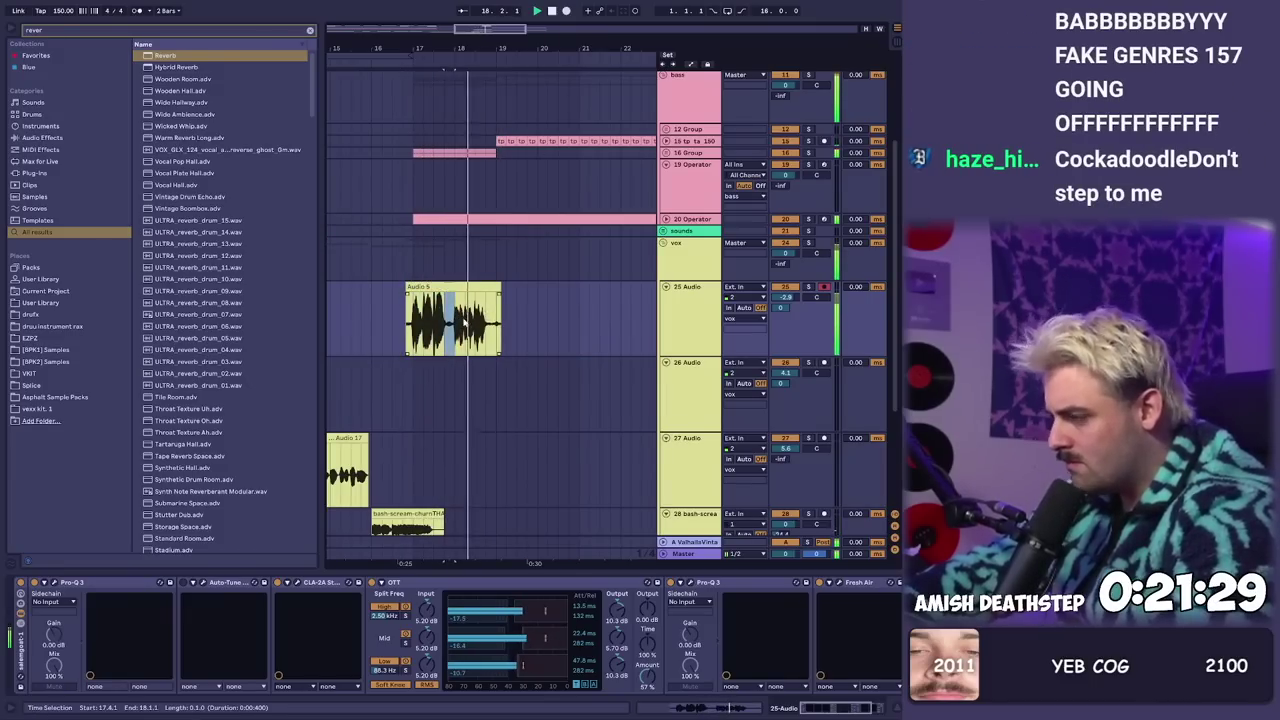
{"action": "key", "text": "space"}
{"action": "double_click", "coordinate": [470, 320]}
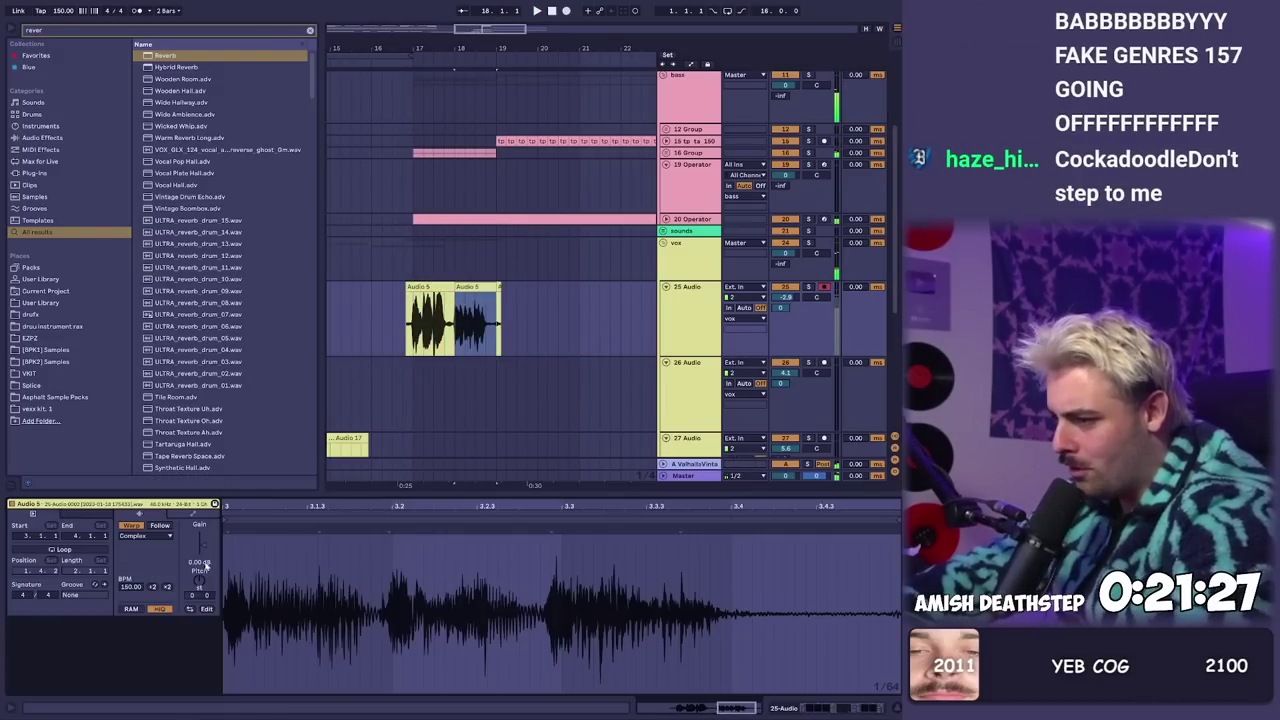
- Import heavy-metal-guitar-riff_140bpm on a new track at bar 19, play it back, and move its track into the expanded bass group
{"action": "key", "text": "alt+Tab"}
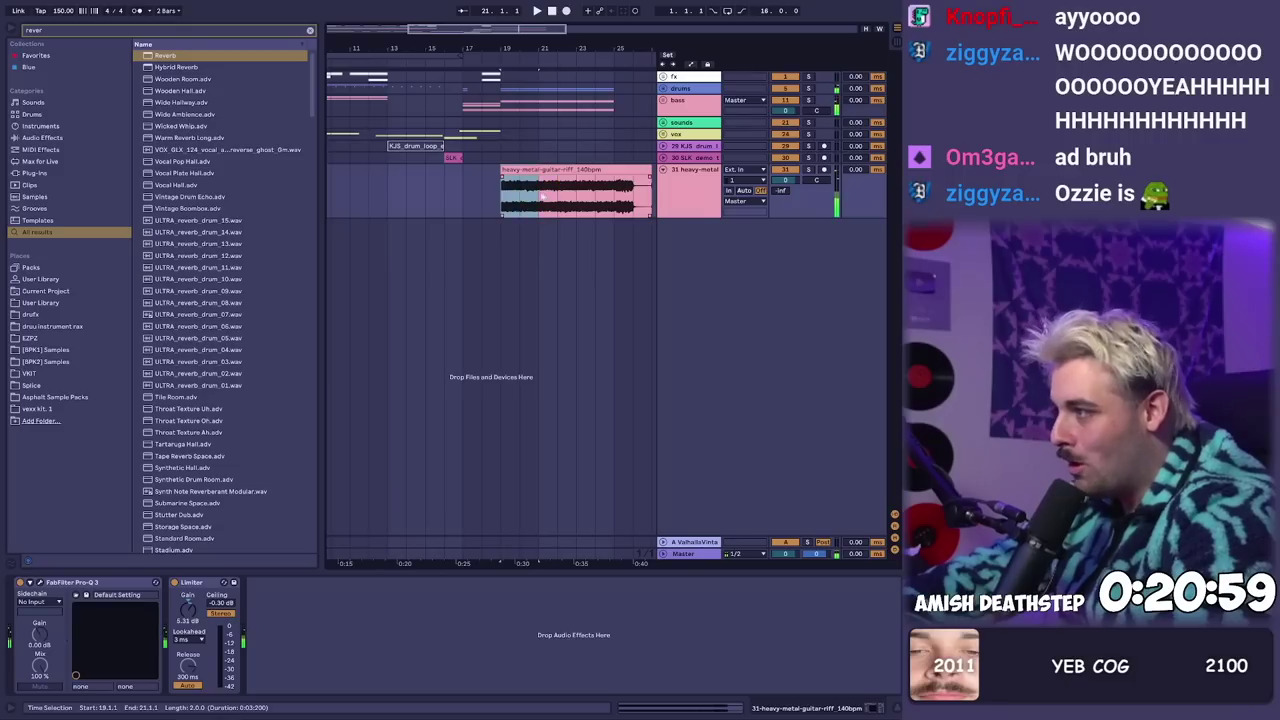
{"action": "key", "text": "space"}
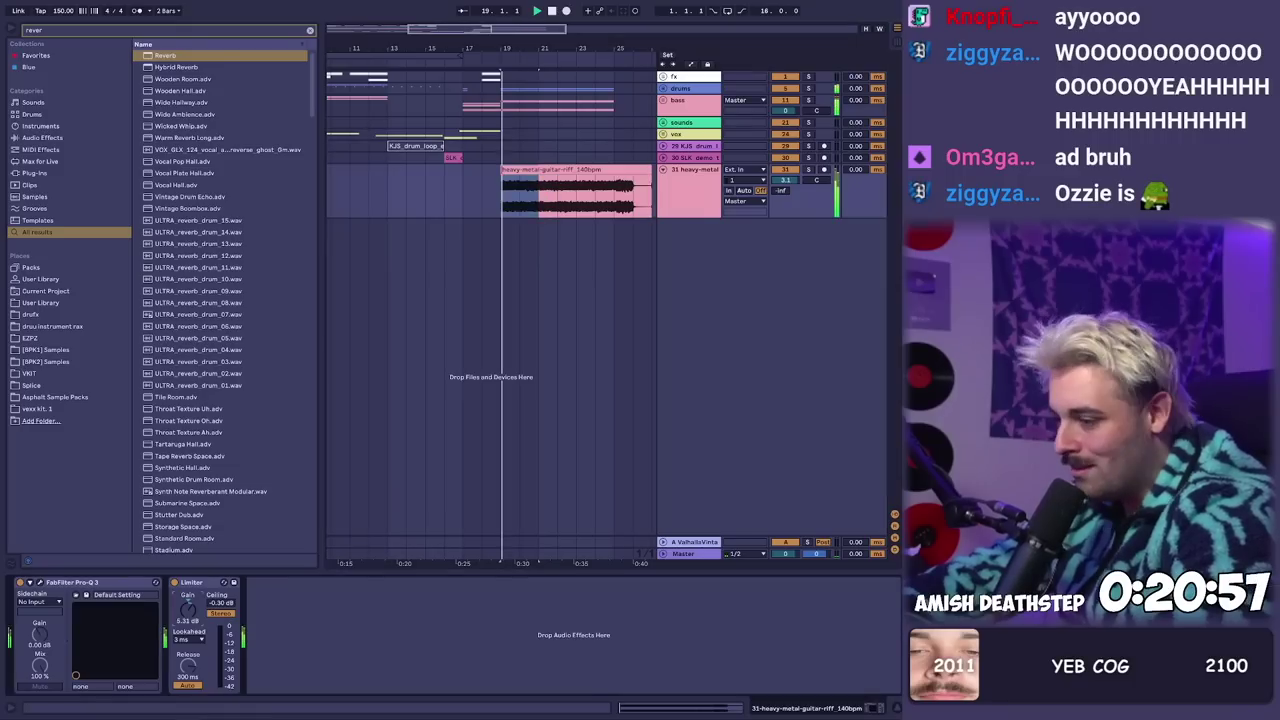
{"action": "left_click_drag", "start_coordinate": [686, 182], "coordinate": [676, 101]}
{"action": "left_click", "coordinate": [663, 100]}
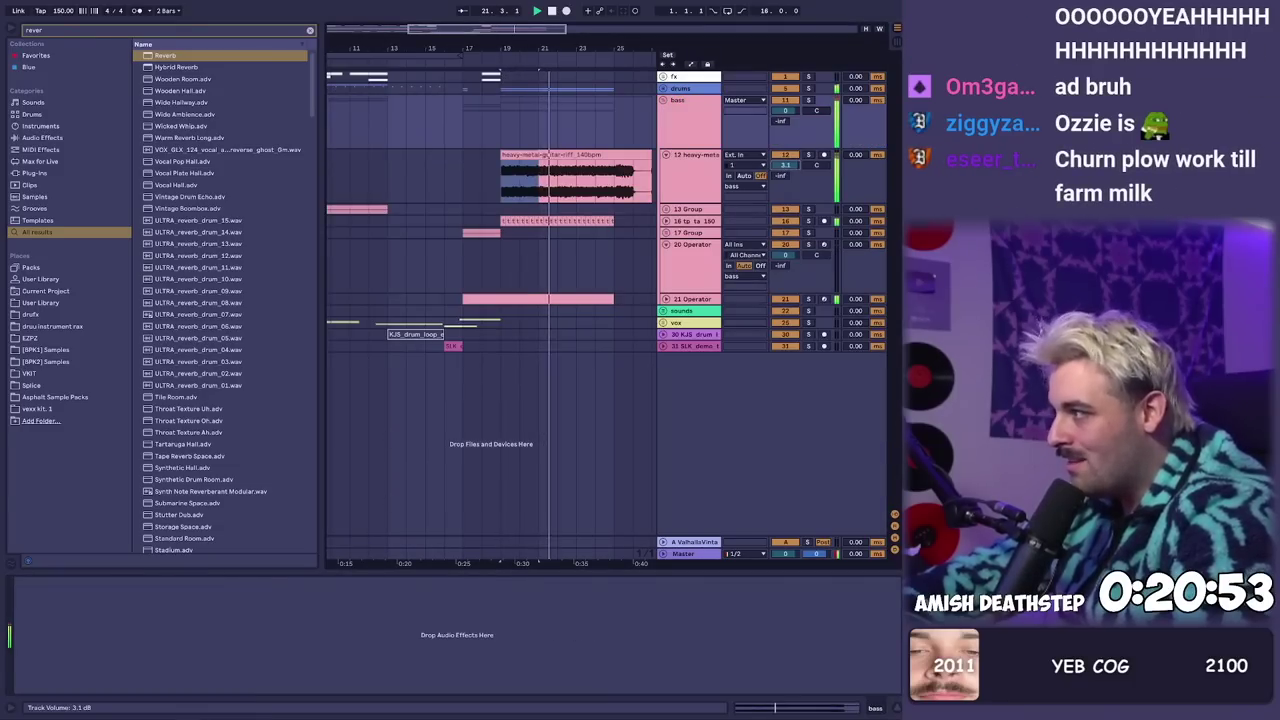
- Open the heavy-metal guitar clip and draw a short rising volume ramp at bar 19 in the bass group's track volume automation
{"action": "double_click", "coordinate": [483, 190]}
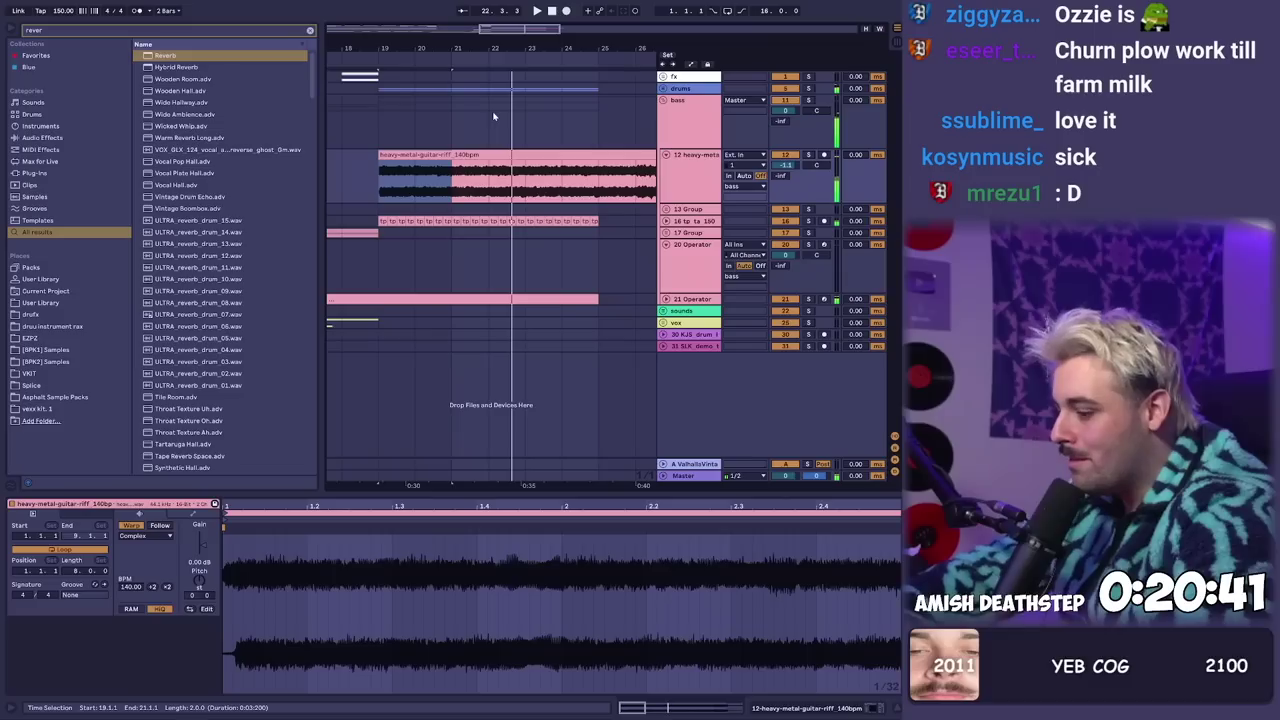
{"action": "key", "text": "a"}
{"action": "left_click", "coordinate": [381, 144]}
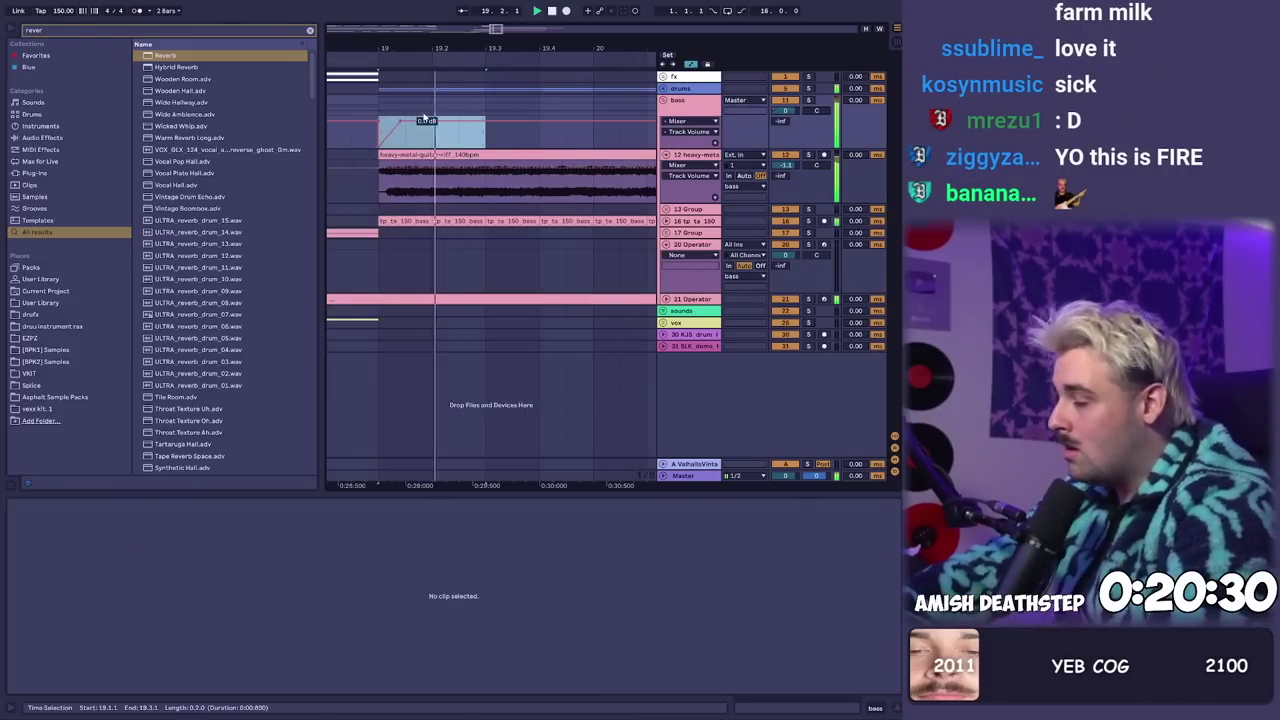
- Duplicate the half-bar volume ramp repeatedly along the bass group's track volume automation from bar 19 to about bar 23
{"action": "key", "text": "ctrl+d"}
{"action": "mouse_move", "coordinate": [469, 47]}
{"action": "left_mouse_down"}
{"action": "mouse_move", "coordinate": [469, 105]}
{"action": "mouse_move", "coordinate": [469, 47]}
{"action": "left_mouse_up"}
{"action": "key", "text": "ctrl+d"}
{"action": "key", "text": "ctrl+d"}
{"action": "scroll", "coordinate": [490, 202], "scroll_direction": "down", "scroll_amount": 5}
{"action": "key", "text": "ctrl+d"}
{"action": "key", "text": "ctrl+d"}
{"action": "key", "text": "ctrl+d"}
{"action": "key", "text": "ctrl+d"}
{"action": "key", "text": "ctrl+d"}
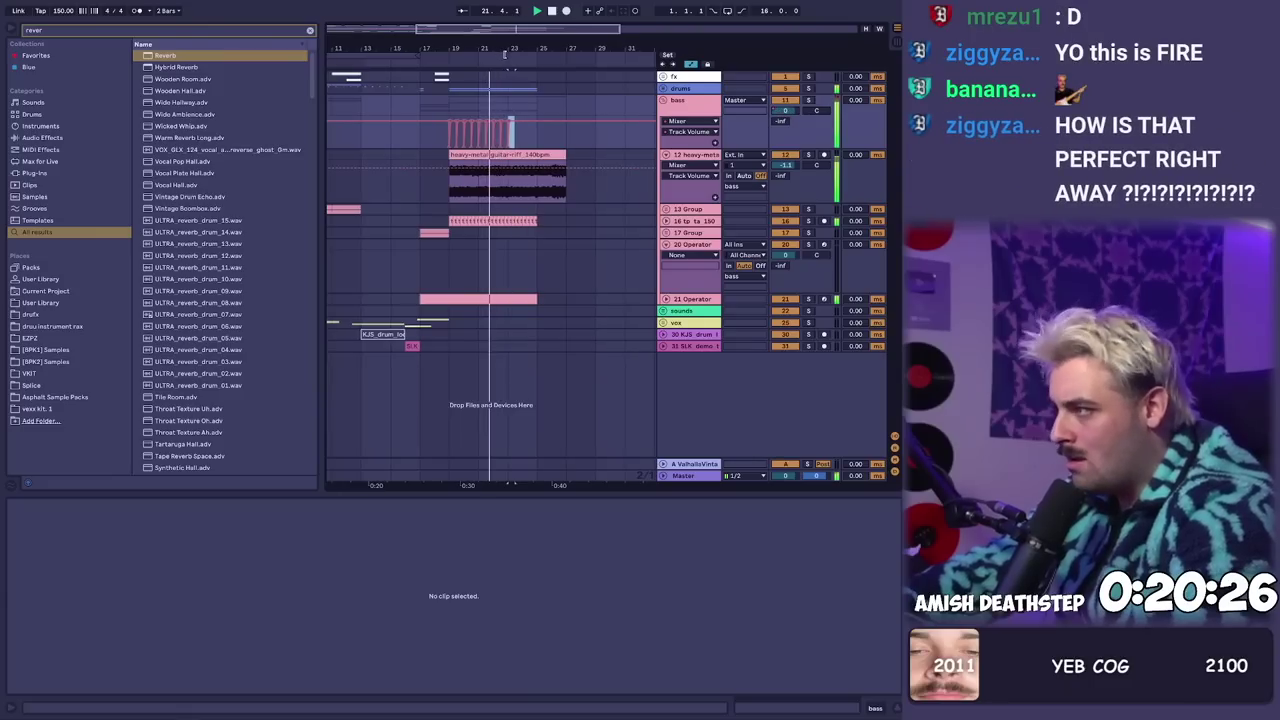
{"action": "key", "text": "a"}
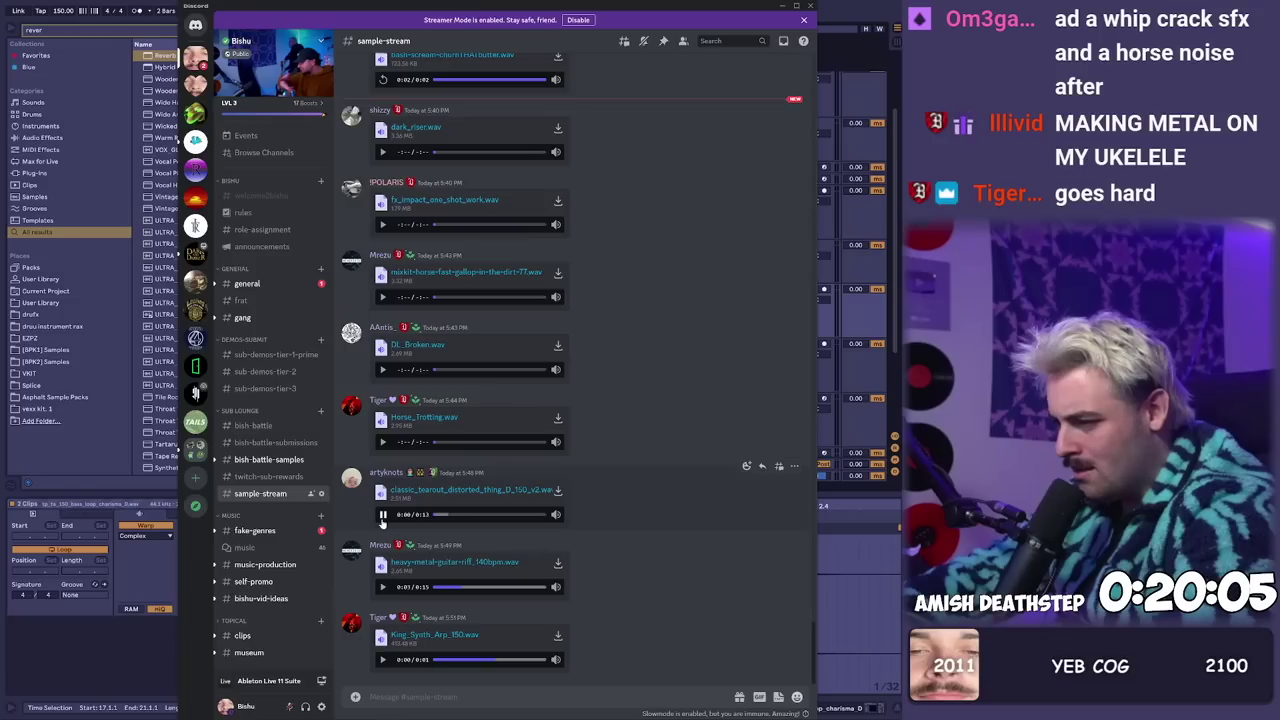
- Replace the guitar riff at bar 19 with classic_tearout_distorted_thing_D_150_v2 and set its track volume to 1.0
{"action": "key", "text": "XF86AudioLowerVolume"}
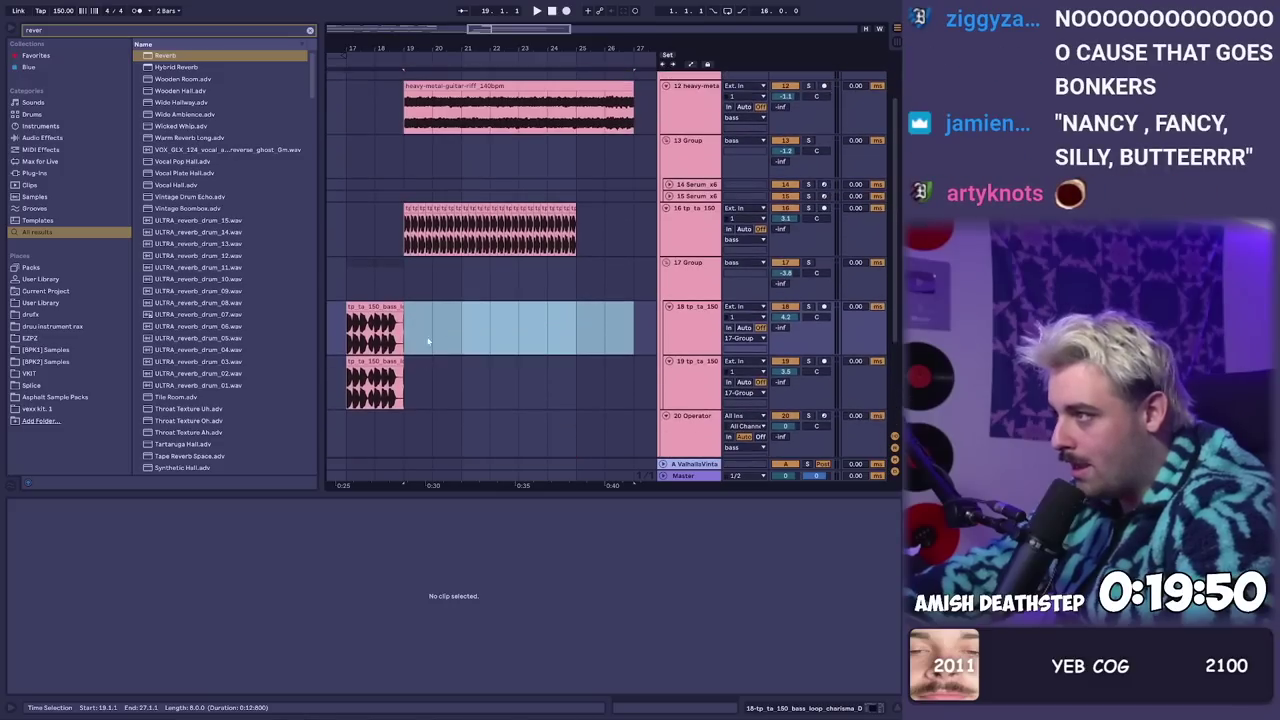
{"action": "scroll", "coordinate": [428, 342], "scroll_direction": "up", "scroll_amount": 3}
{"action": "left_click", "coordinate": [468, 180]}
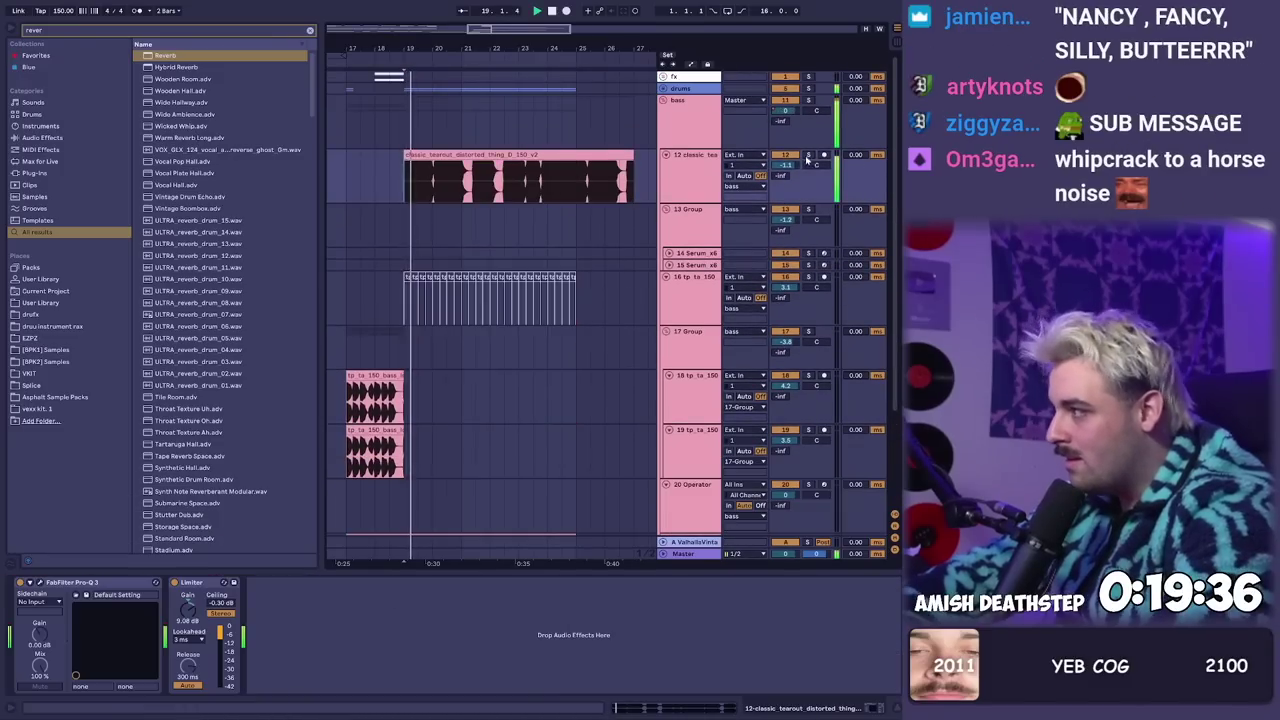
{"action": "left_click_drag", "start_coordinate": [787, 165], "coordinate": [787, 157]}
- Play back the tearout clip from bar 19 against the bass group's volume automation and set the clip's tempo to 150 BPM
{"action": "key", "text": "a"}
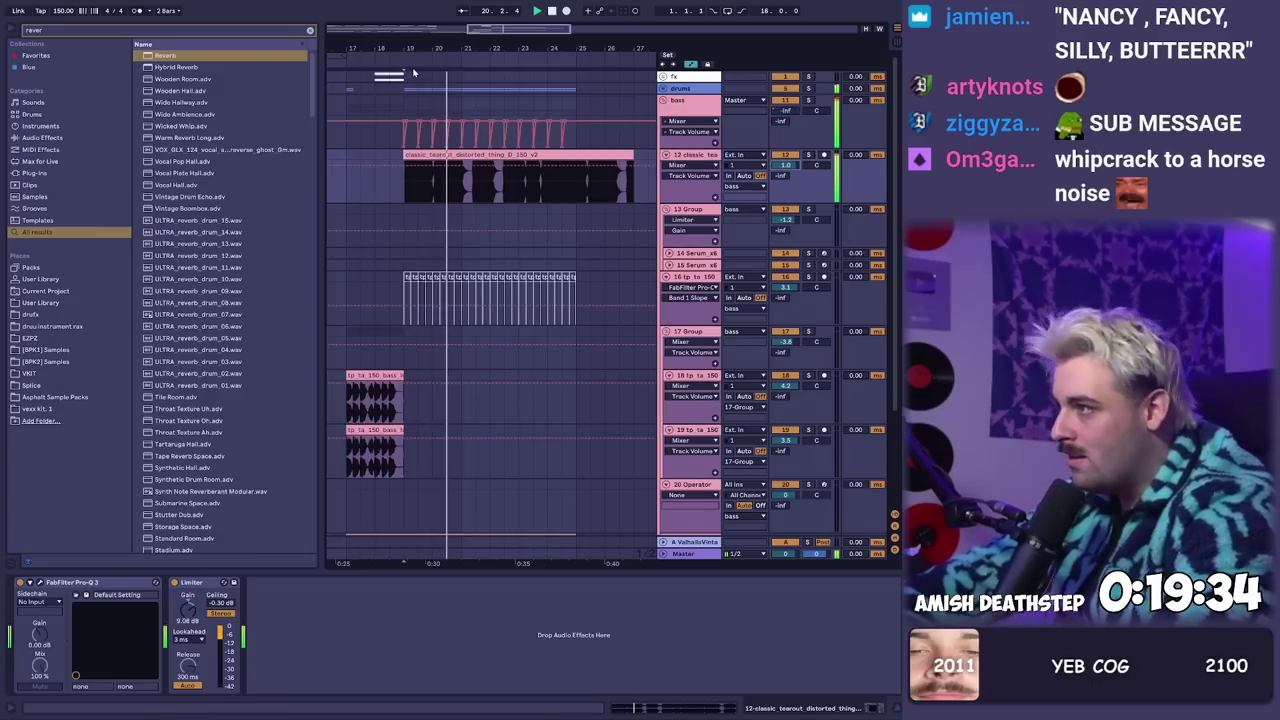
{"action": "key", "text": "plus"}
{"action": "key", "text": "plus"}
{"action": "left_click", "coordinate": [414, 126]}
{"action": "key", "text": "space"}
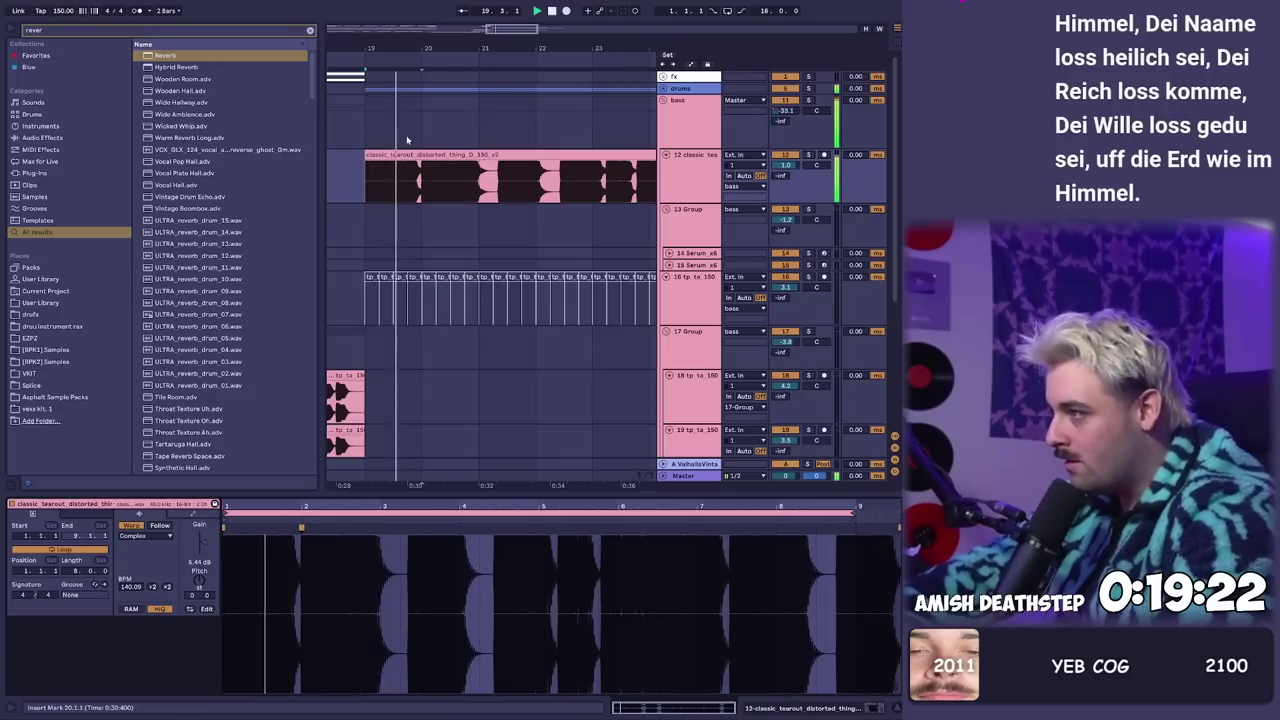
{"action": "key", "text": "a"}
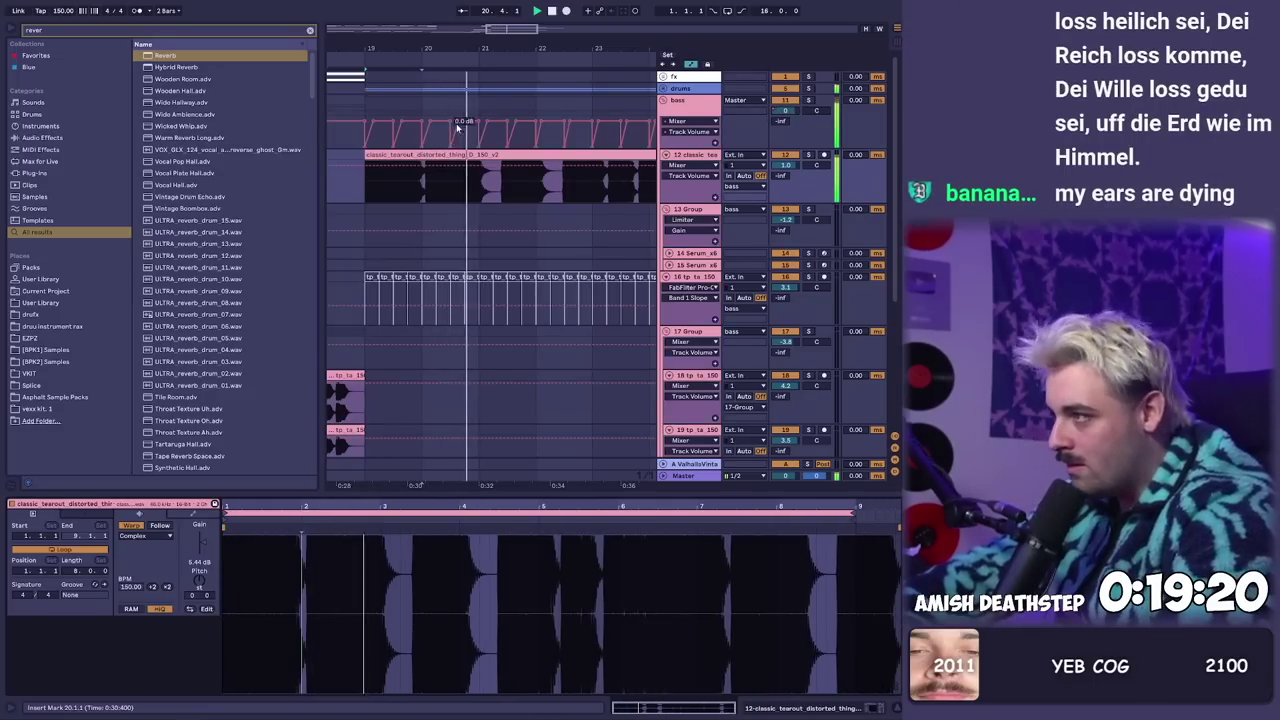
{"action": "key", "text": "a"}
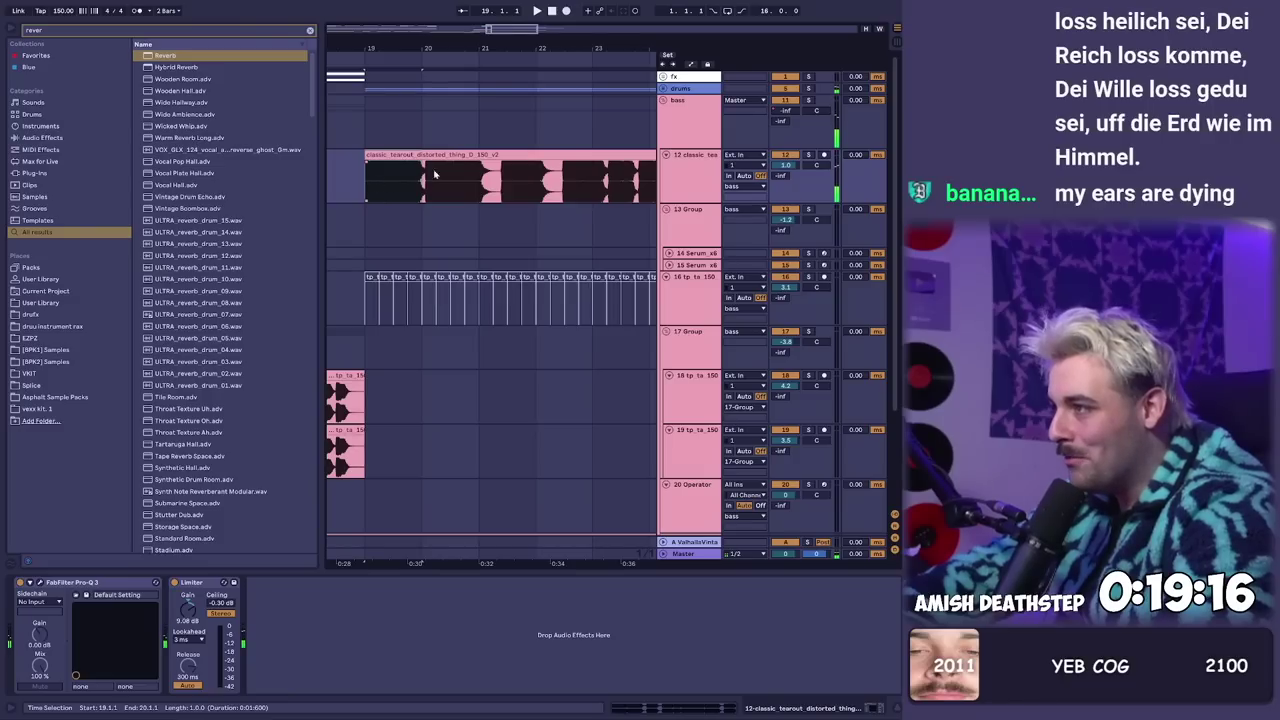
- Split the tearout clip at bars 20 and 21 and open the slice between them
{"action": "left_click_drag", "start_coordinate": [434, 174], "coordinate": [478, 176]}
{"action": "key", "text": "ctrl+e"}
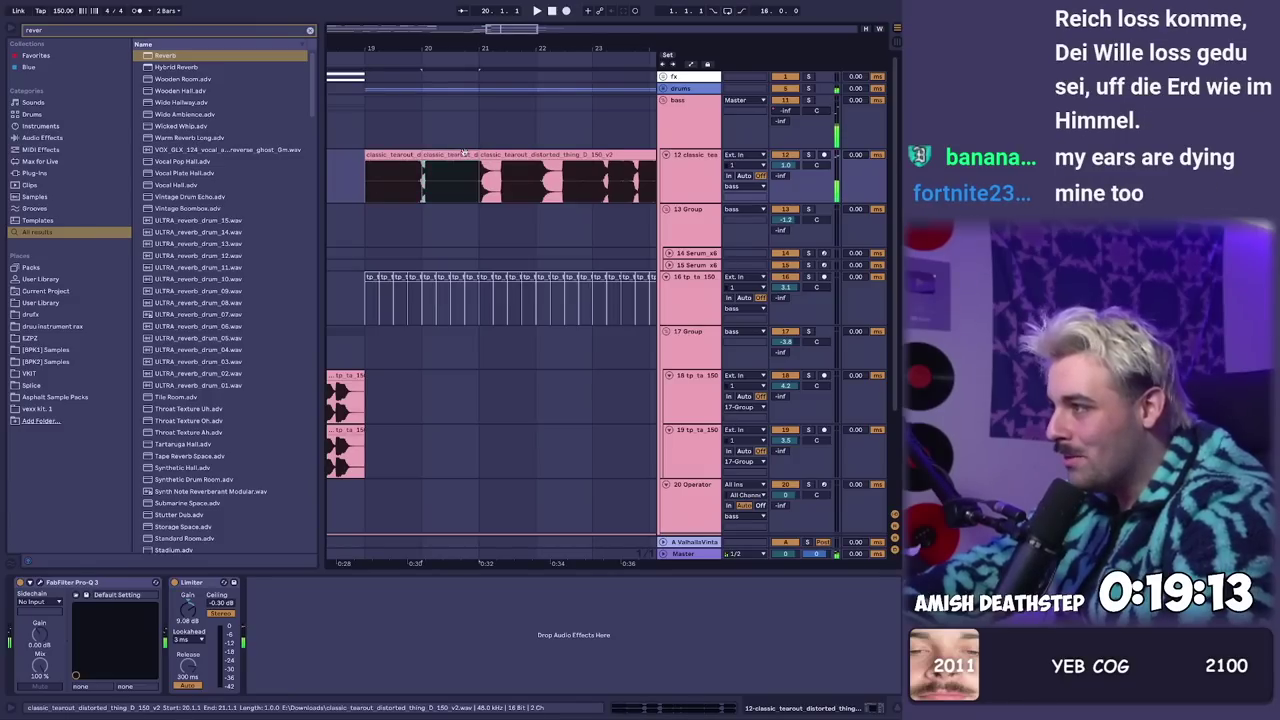
{"action": "double_click", "coordinate": [452, 156]}
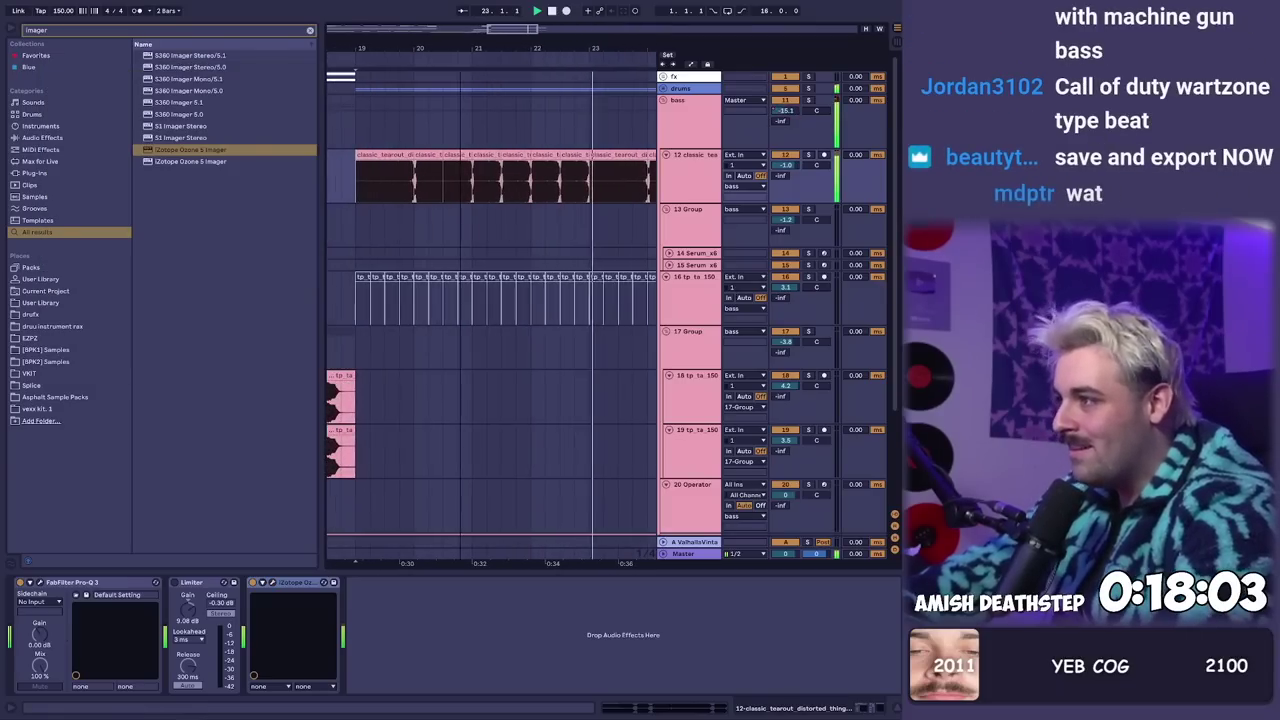
- Examine the tearout slices at bars 19 and 20 while playing back the chopped pattern, and expand the drums group
{"action": "left_click", "coordinate": [404, 155]}
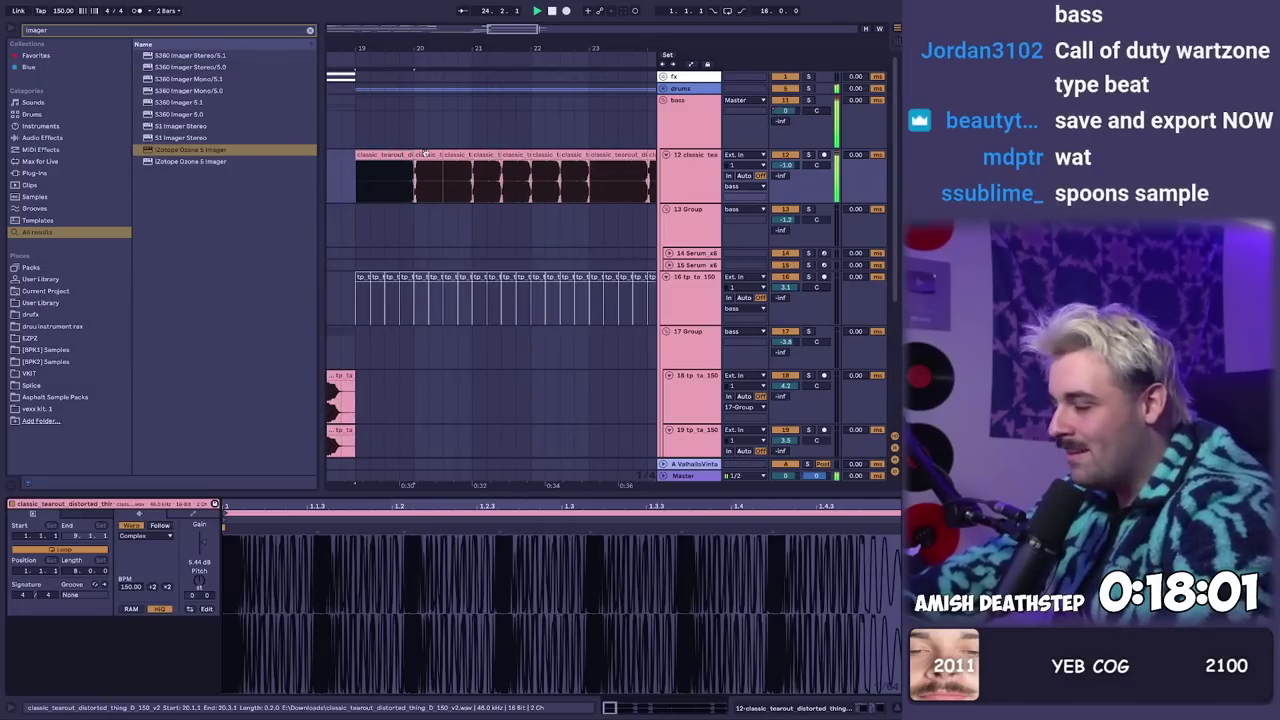
{"action": "left_click", "coordinate": [424, 154]}
{"action": "key", "text": "a"}
{"action": "left_click_drag", "start_coordinate": [437, 60], "coordinate": [433, 59]}
{"action": "key", "text": "space"}
{"action": "key", "text": "a"}
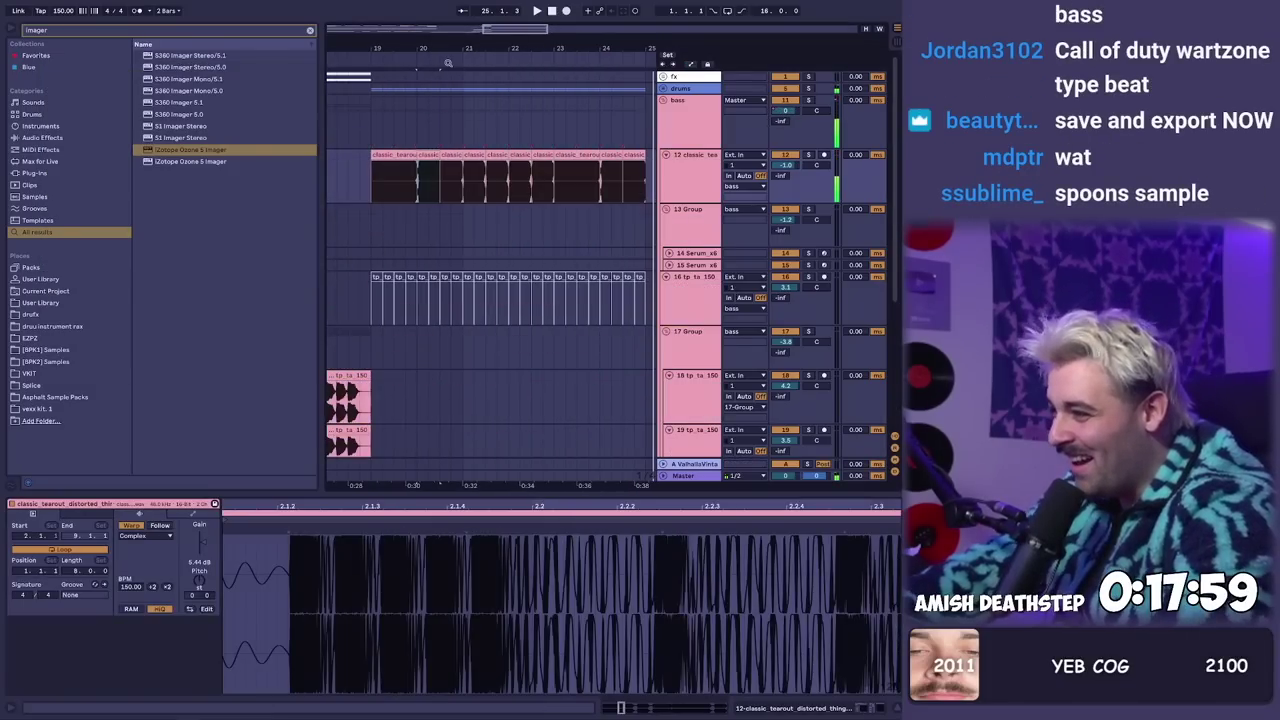
{"action": "left_click", "coordinate": [662, 88]}
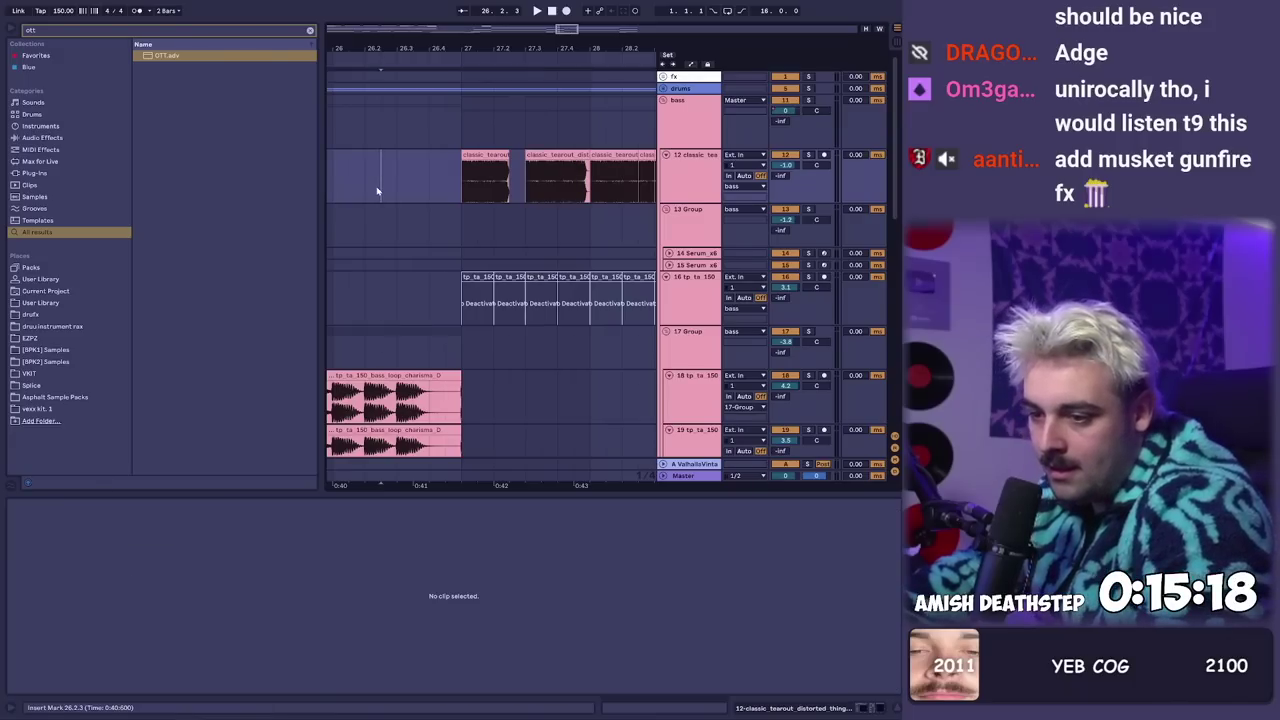
- Copy the bash-scream phrase leading into the first drop to bar 23 on track 29 and play it back
{"action": "key", "text": "shift+Tab"}
{"action": "left_click_drag", "start_coordinate": [469, 45], "coordinate": [469, 22]}
{"action": "scroll", "coordinate": [517, 366], "scroll_direction": "down", "scroll_amount": 7}
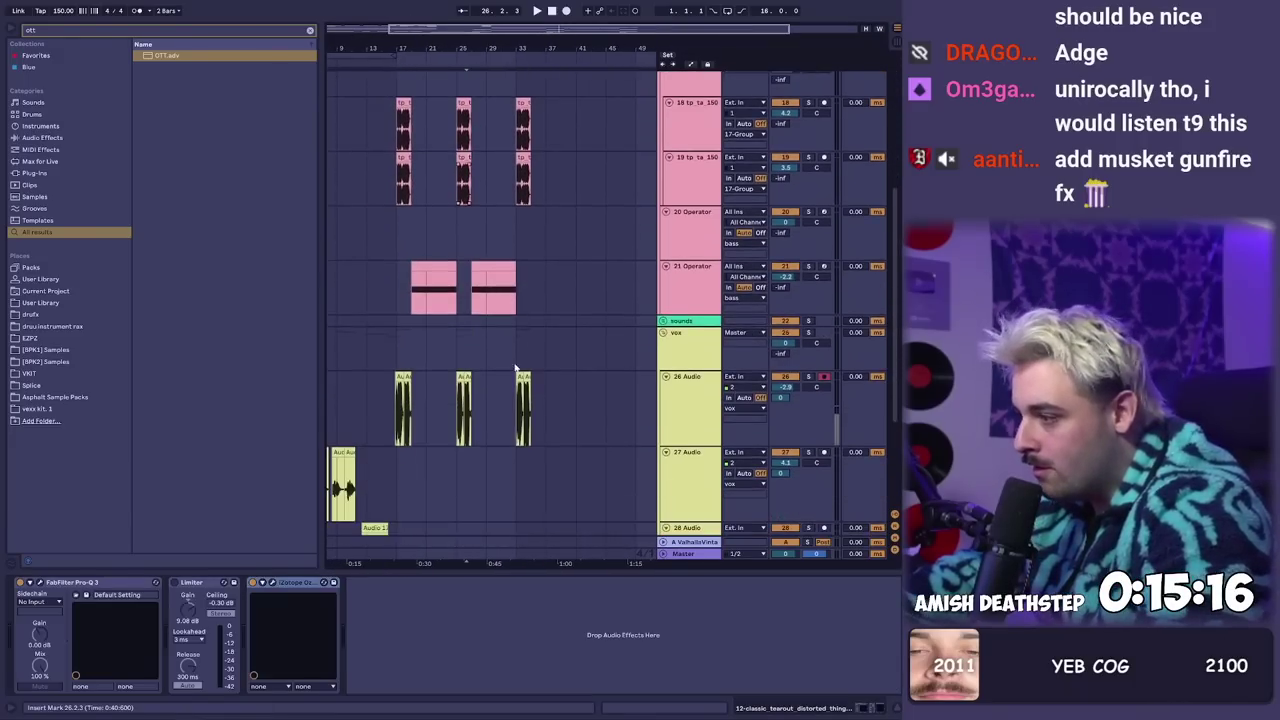
{"action": "left_click", "coordinate": [398, 453]}
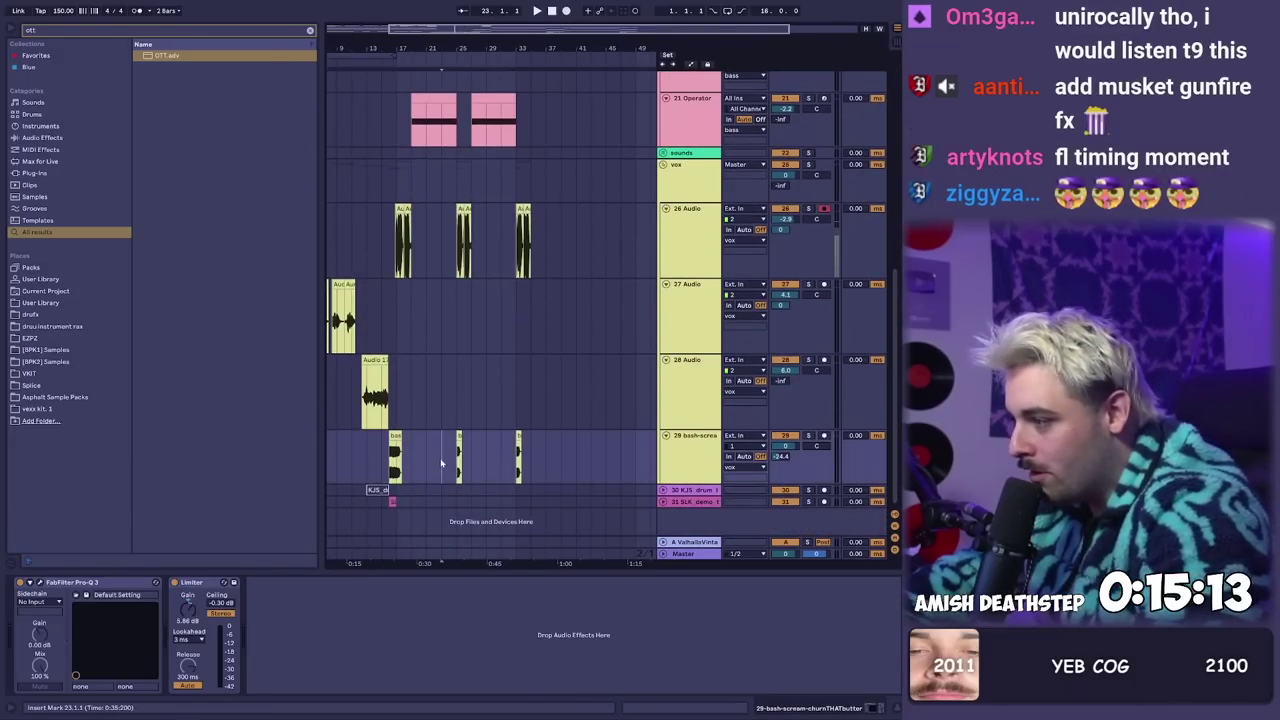
{"action": "key", "text": "ctrl+v"}
{"action": "key", "text": "space"}
{"action": "scroll", "coordinate": [455, 113], "scroll_direction": "up", "scroll_amount": 4}
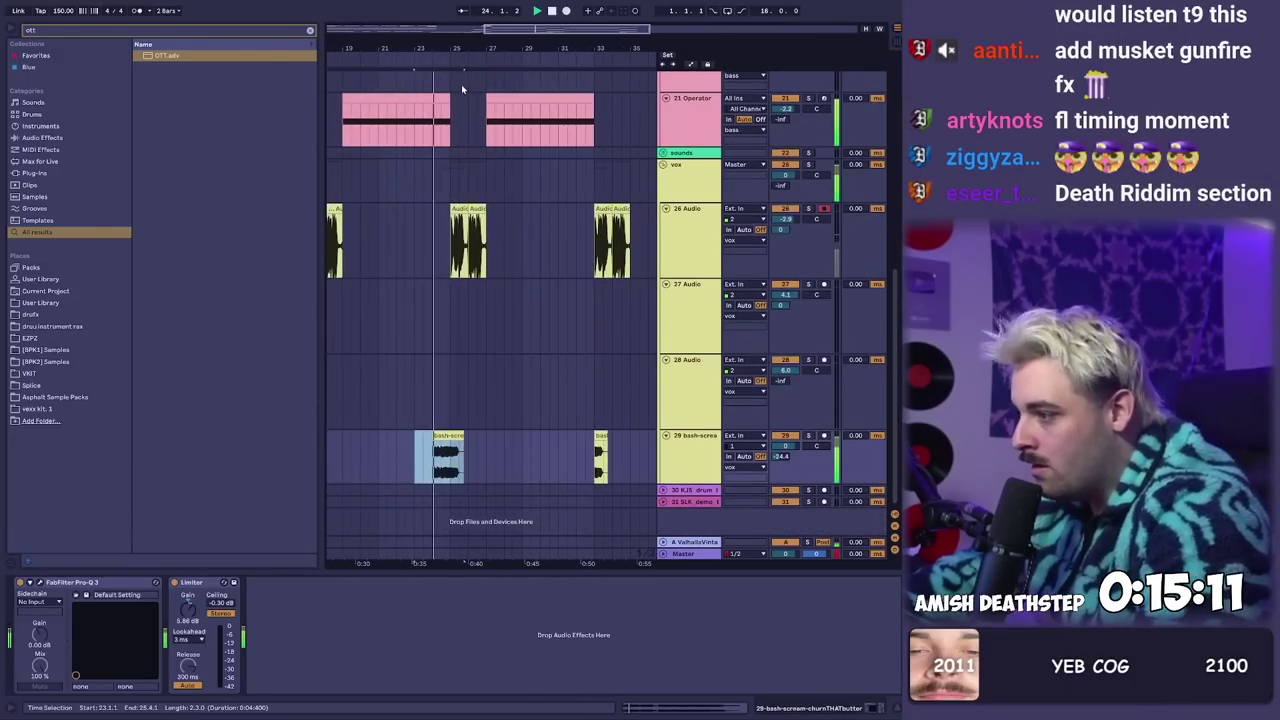
- Move the copied bash-scream clip so it starts at bar 26, and delete the 26 Audio vocal clip across bar 26
{"action": "left_click", "coordinate": [450, 436]}
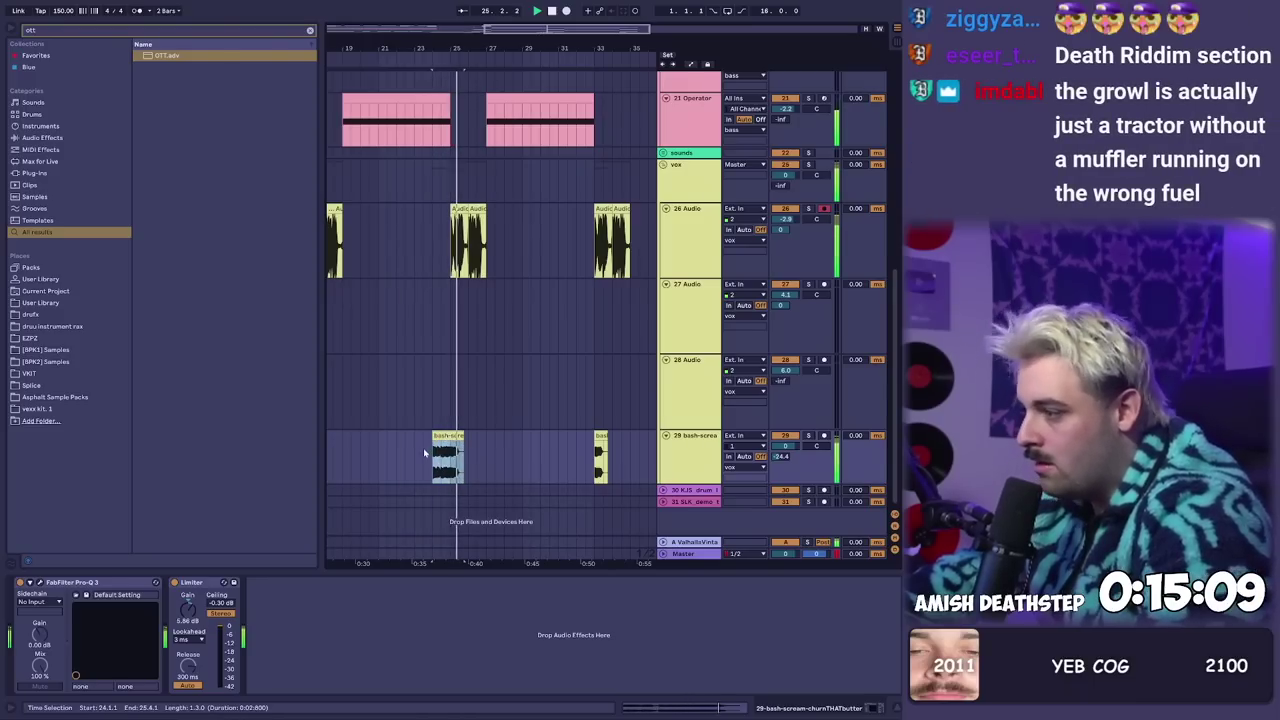
{"action": "left_click_drag", "start_coordinate": [417, 448], "coordinate": [486, 445]}
{"action": "left_click", "coordinate": [449, 457]}
{"action": "key", "text": "ctrl+v"}
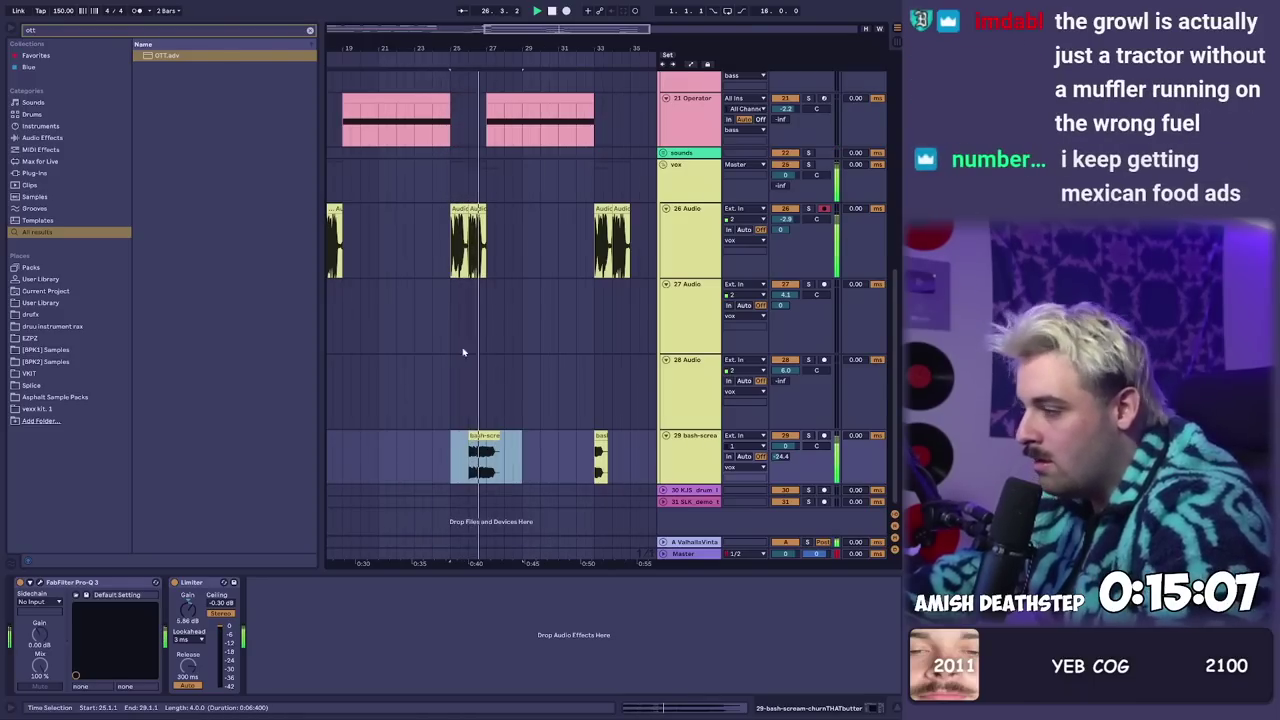
{"action": "left_click_drag", "start_coordinate": [487, 240], "coordinate": [468, 248]}
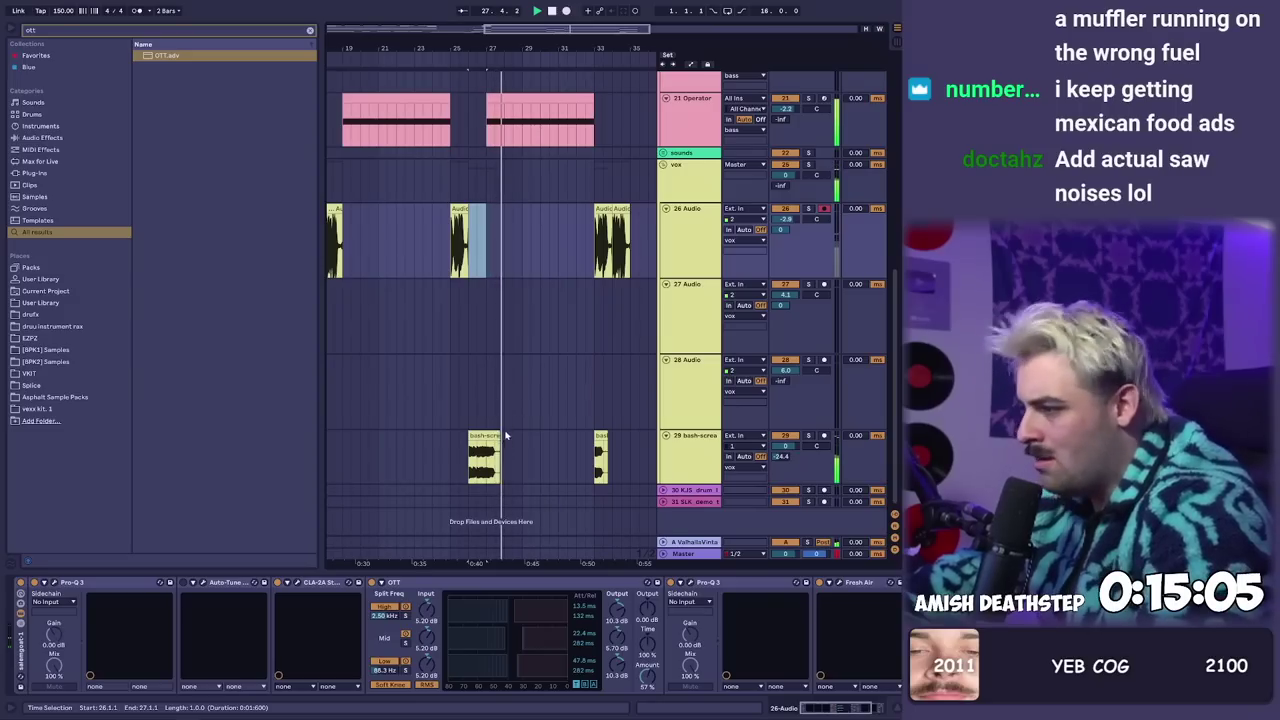
- Show Operator's pitch bend routing on track 21, and open the MIDI Ctrl Pitch Bend envelope of its clip at bar 27
{"action": "scroll", "coordinate": [506, 435], "scroll_direction": "up", "scroll_amount": 10}
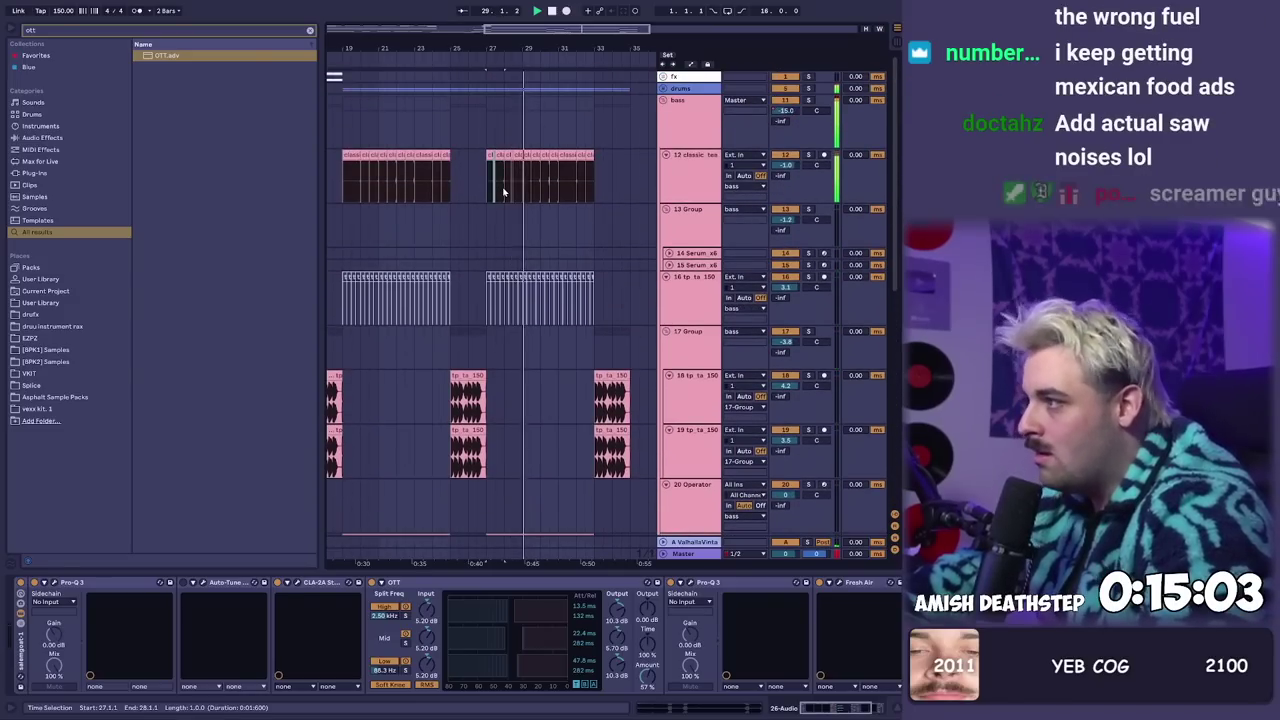
{"action": "left_click", "coordinate": [503, 189]}
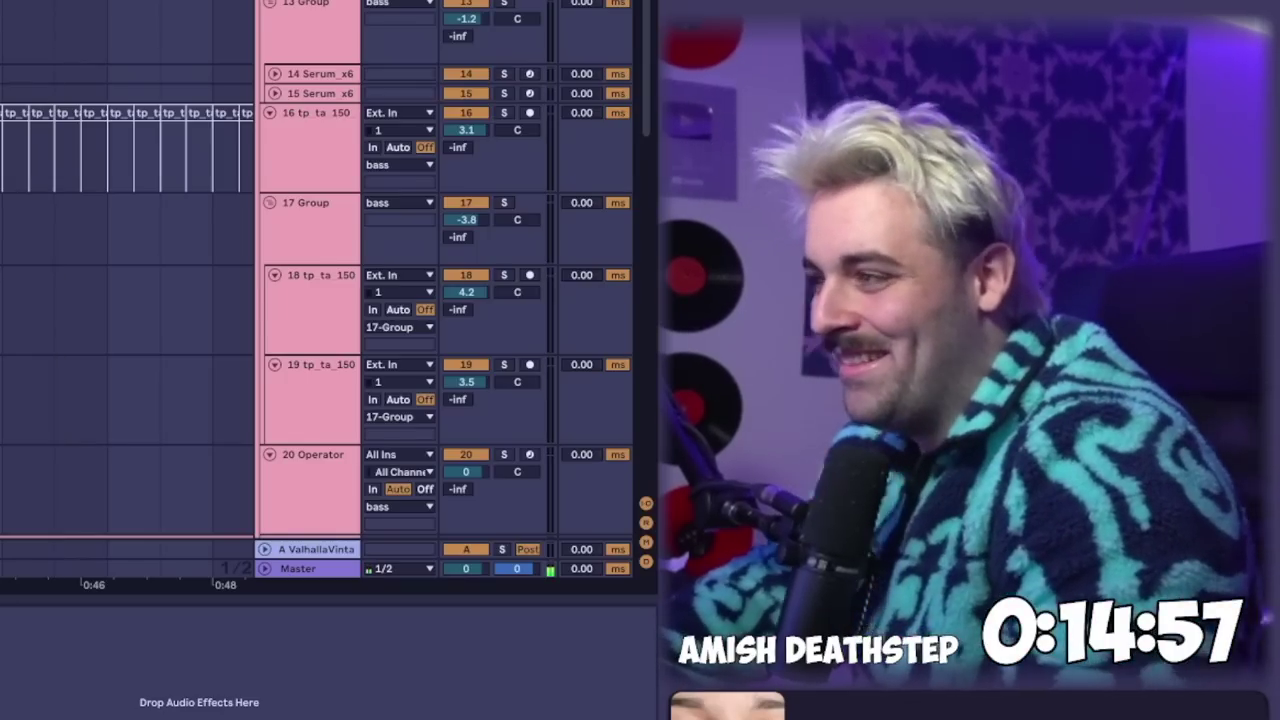
{"action": "scroll", "coordinate": [330, 300], "scroll_direction": "down", "scroll_amount": 5}
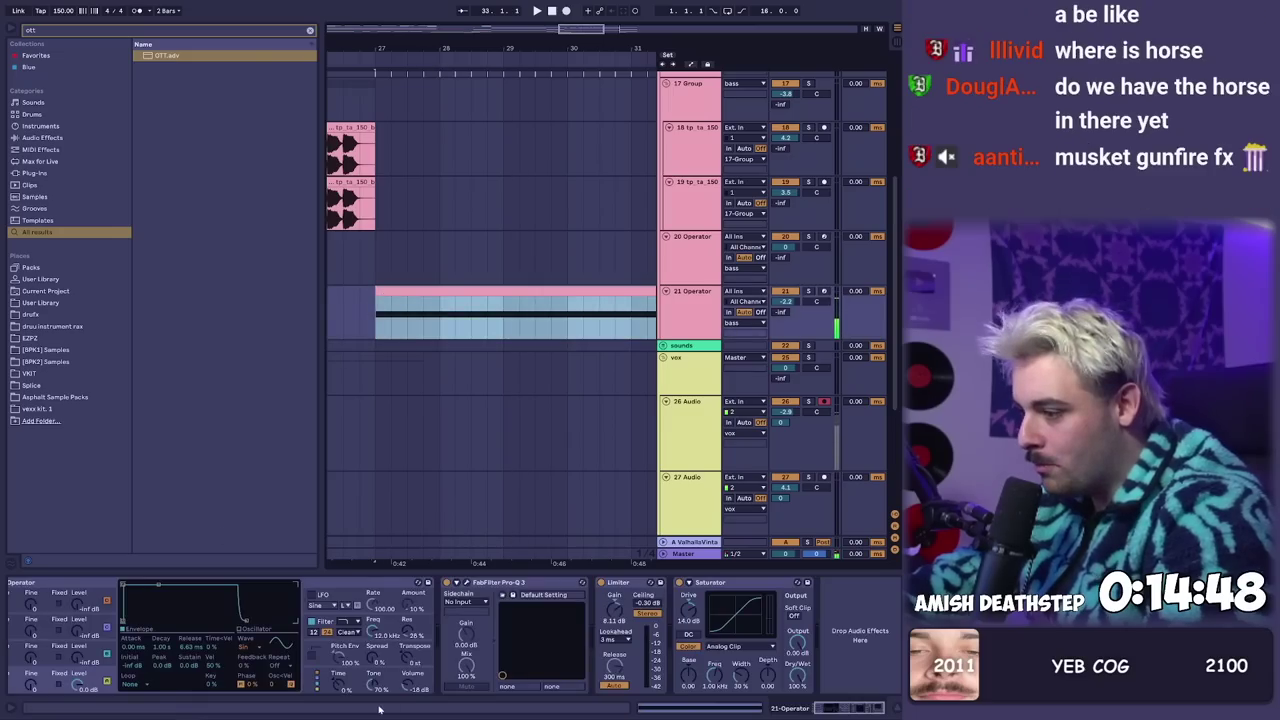
{"action": "left_click", "coordinate": [318, 681]}
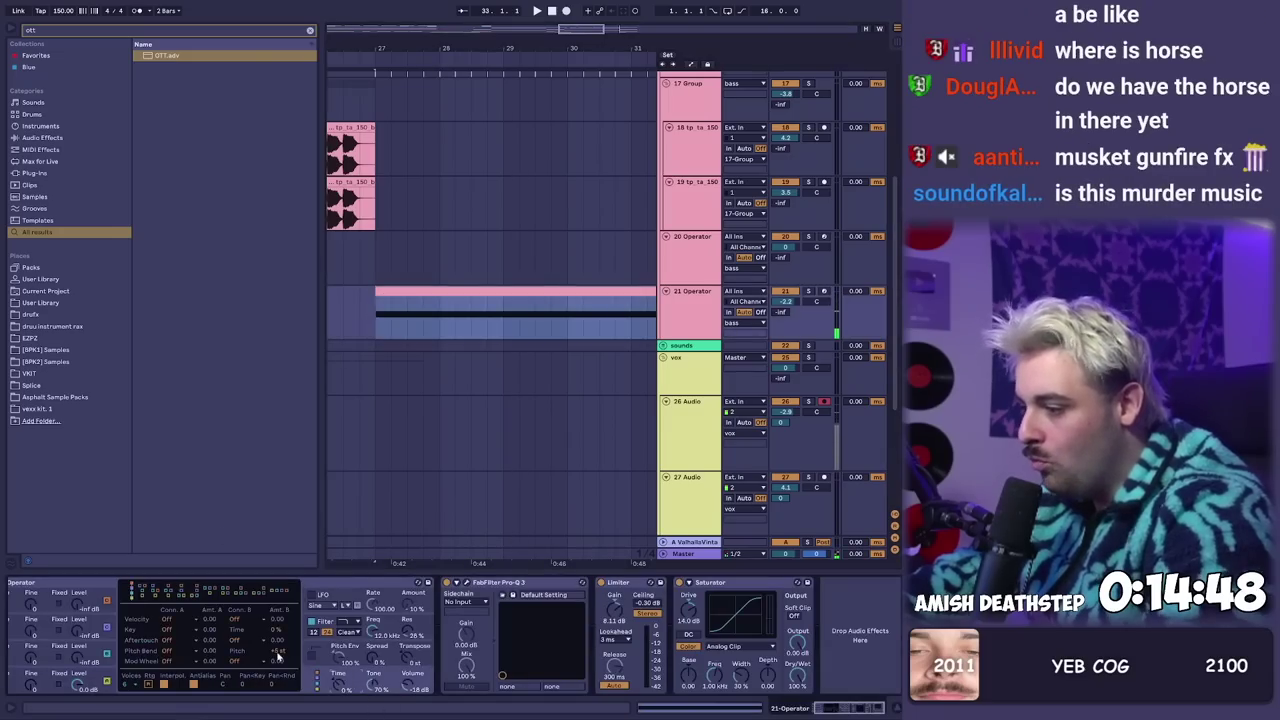
{"action": "key", "text": "shift+Tab"}
{"action": "left_click", "coordinate": [140, 535]}
{"action": "left_click", "coordinate": [150, 570]}
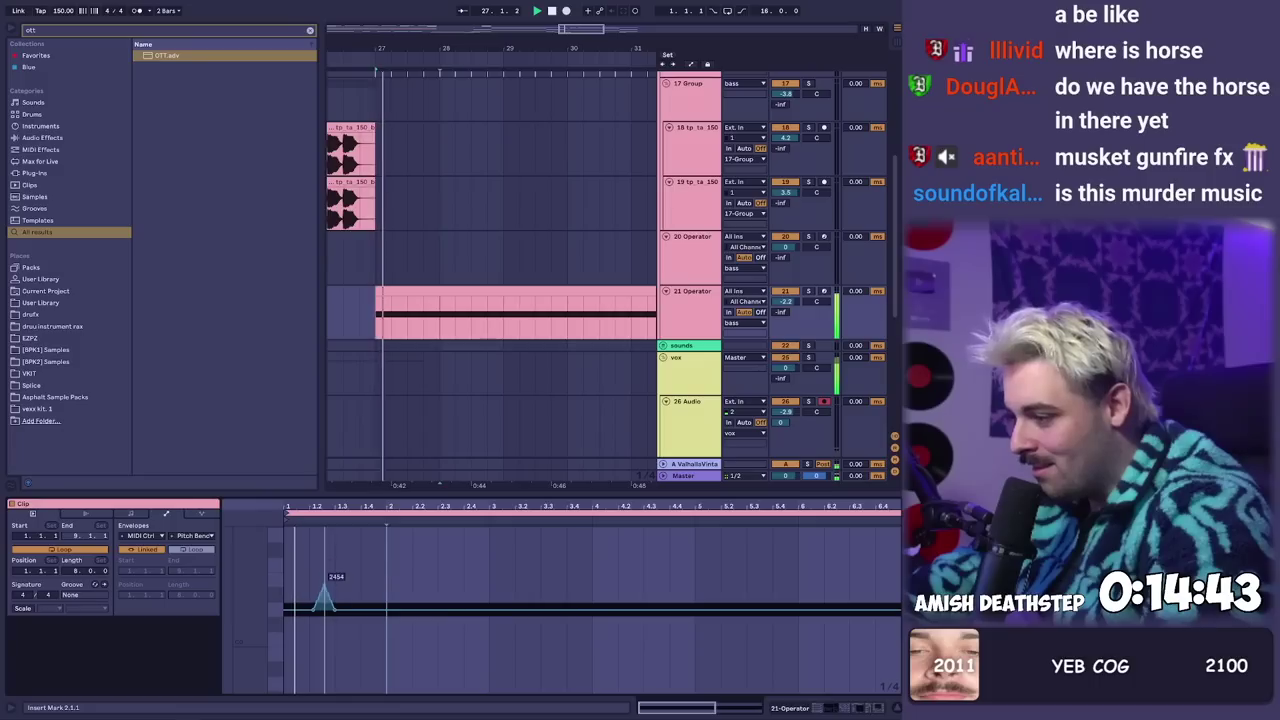
- Draw pitch bend spikes upward near beats 1.3 and 2.2 and a smaller downward one near 2.3 in the Operator clip
{"action": "left_click_drag", "start_coordinate": [323, 589], "coordinate": [334, 530]}
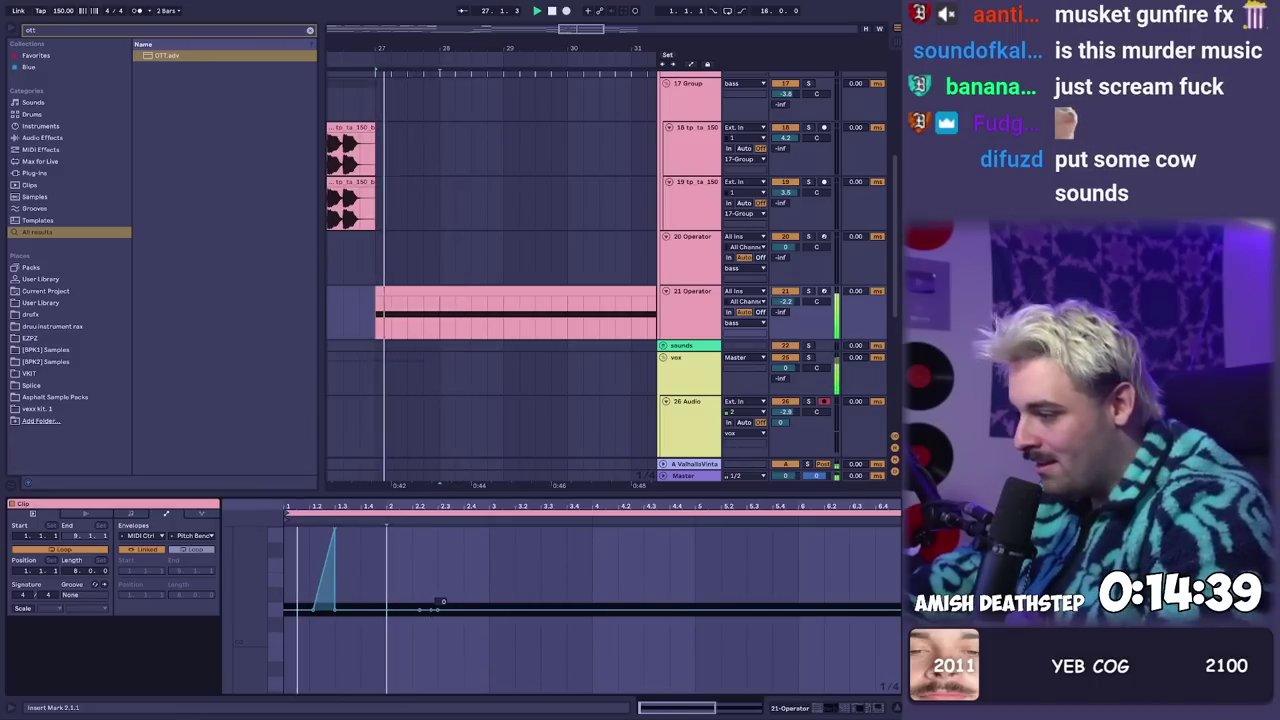
{"action": "left_click_drag", "start_coordinate": [428, 611], "coordinate": [437, 690]}
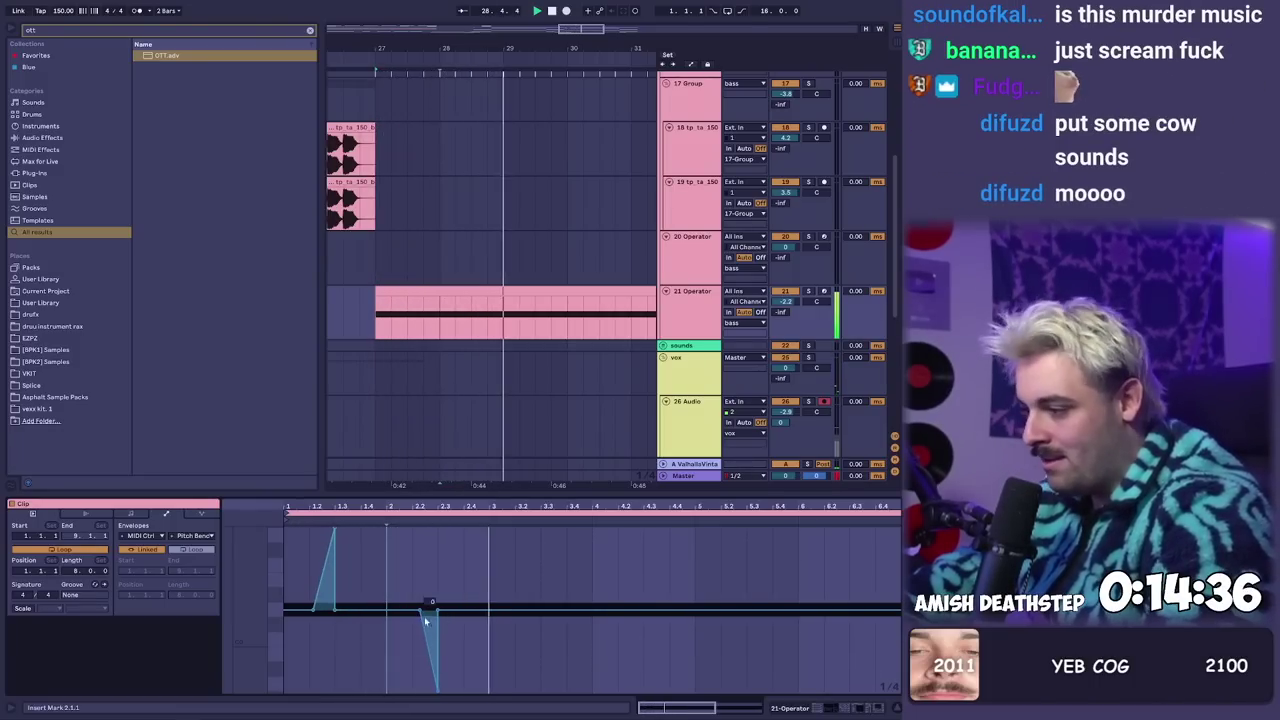
{"action": "left_click_drag", "start_coordinate": [413, 610], "coordinate": [421, 531]}
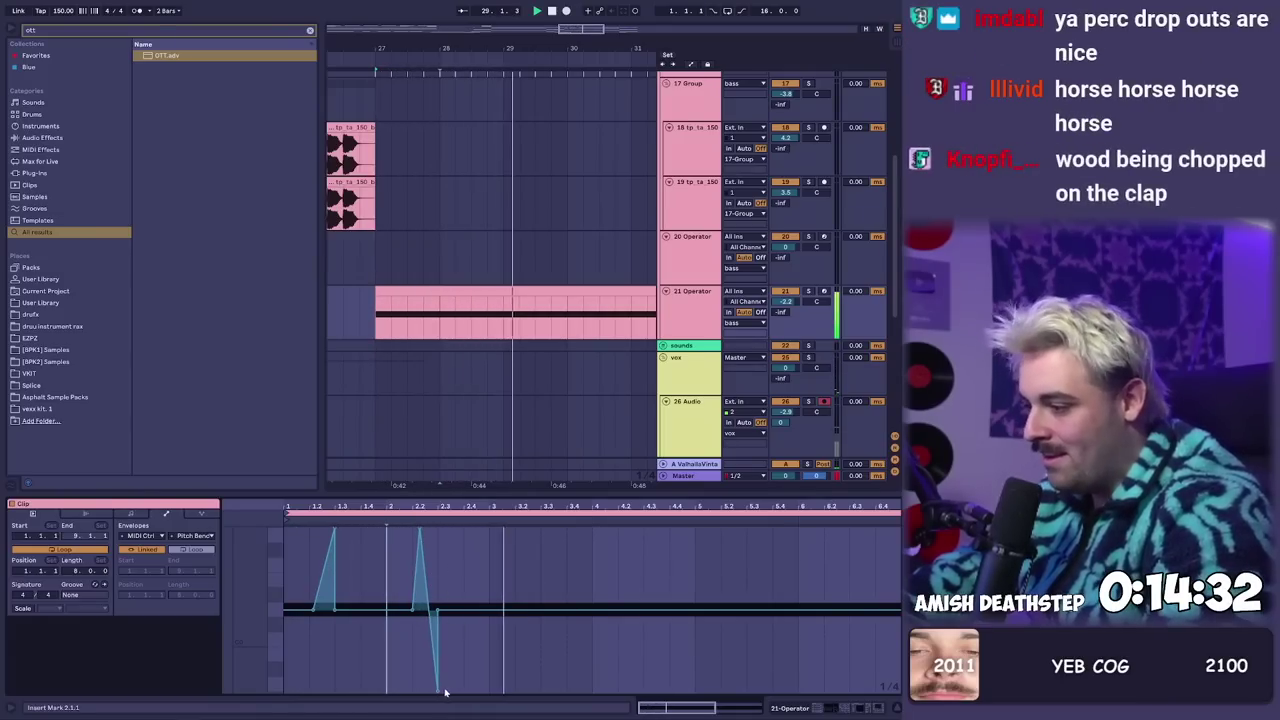
{"action": "left_click_drag", "start_coordinate": [437, 688], "coordinate": [437, 642]}
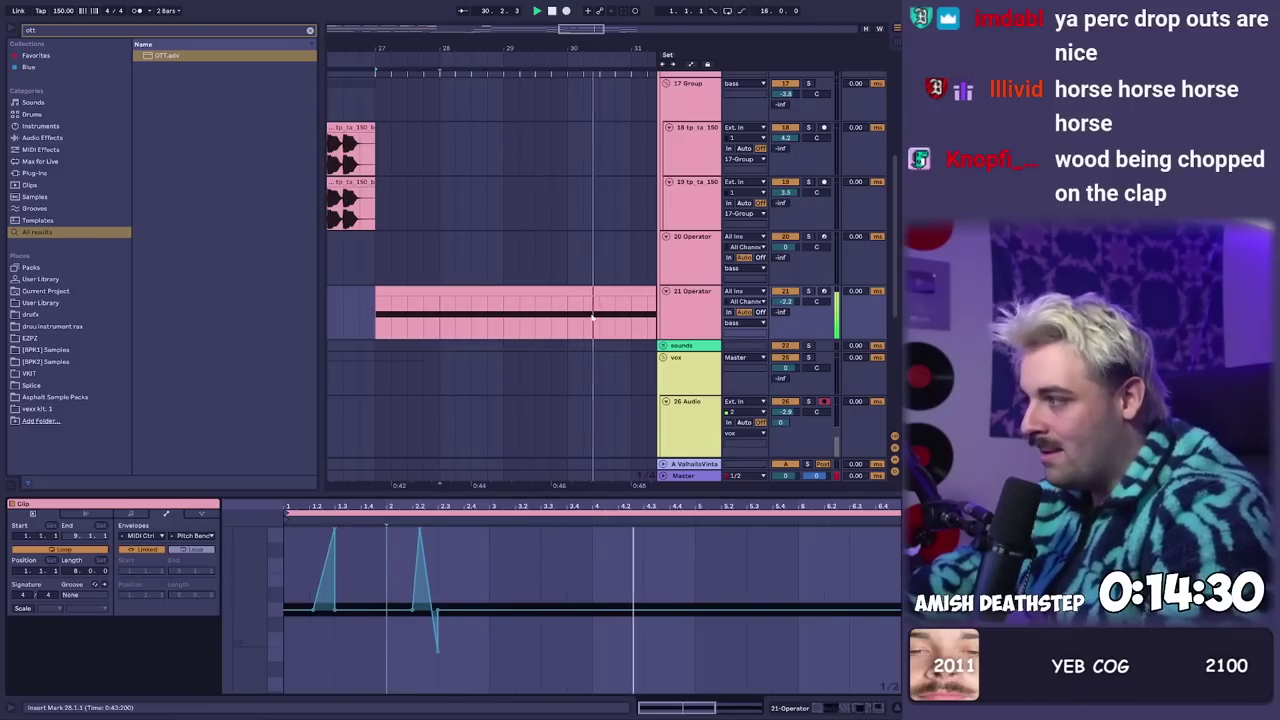
{"action": "scroll", "coordinate": [590, 317], "scroll_direction": "down", "scroll_amount": 4}
{"action": "scroll", "coordinate": [474, 197], "scroll_direction": "up", "scroll_amount": 4}
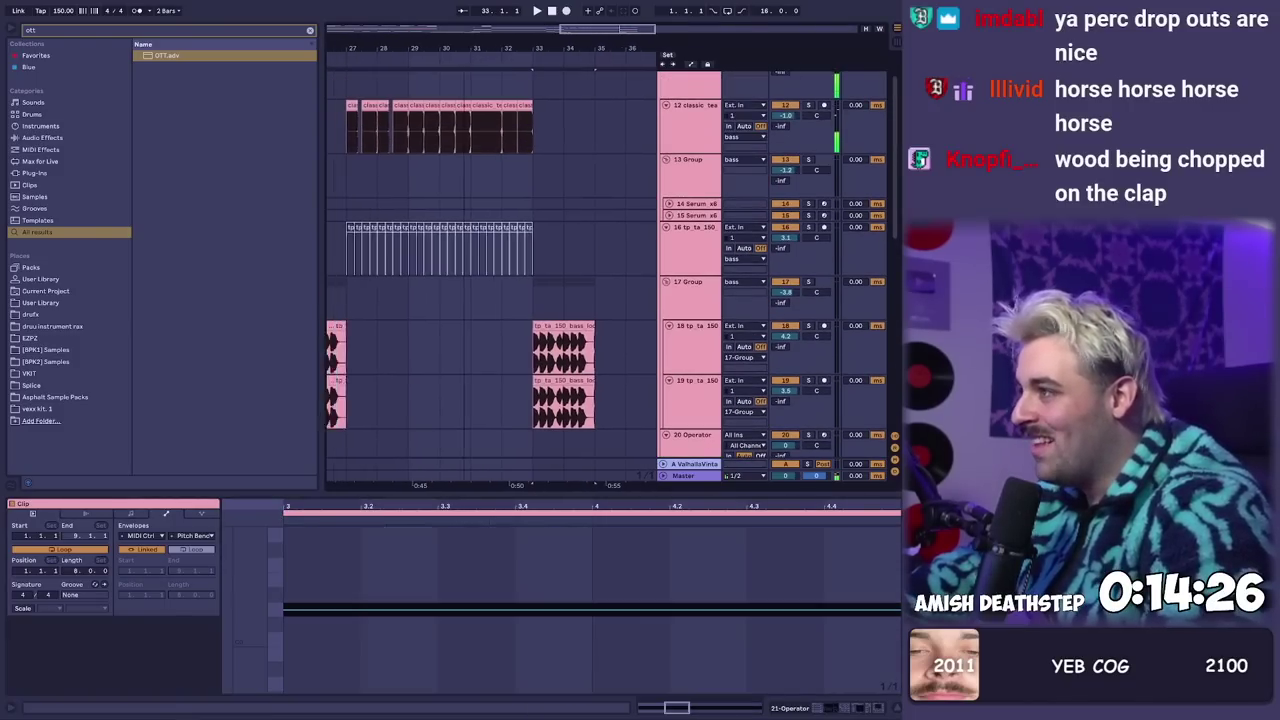
- Start recording a vocal take on the 27 Audio track from bar 27
{"action": "key", "text": "minus"}
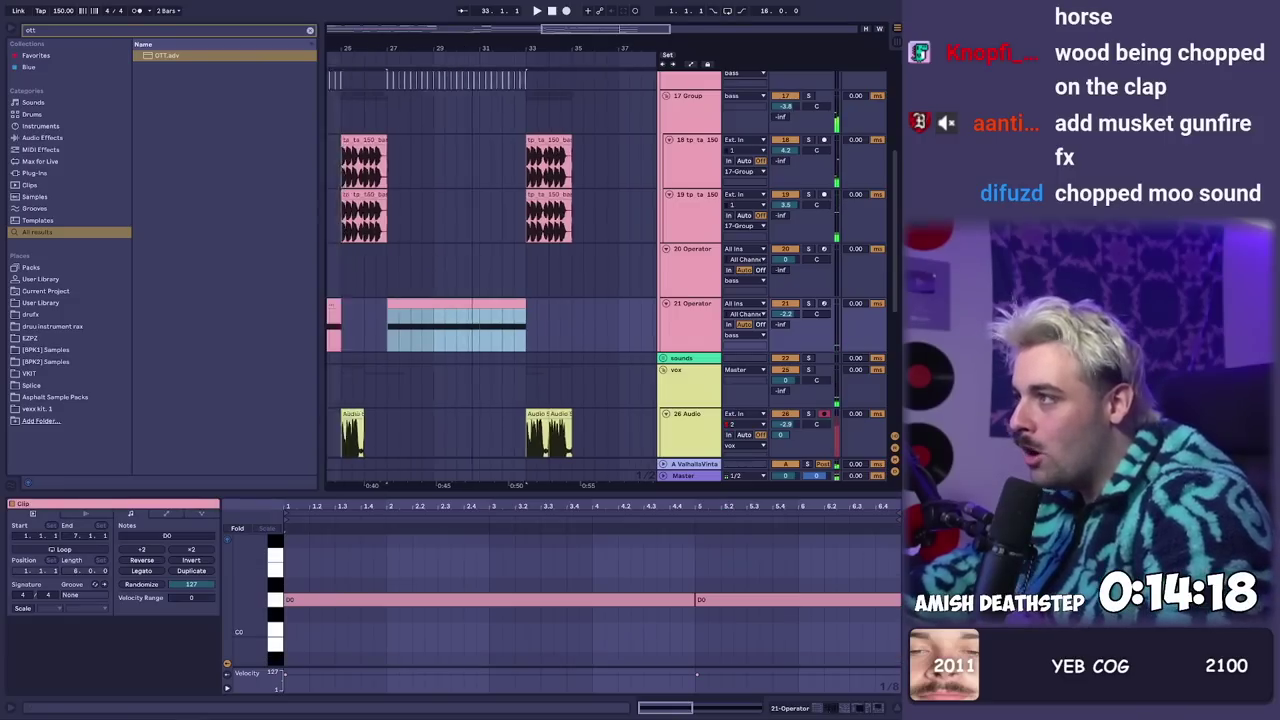
{"action": "key", "text": "minus"}
{"action": "scroll", "coordinate": [713, 103], "scroll_direction": "up", "scroll_amount": 4}
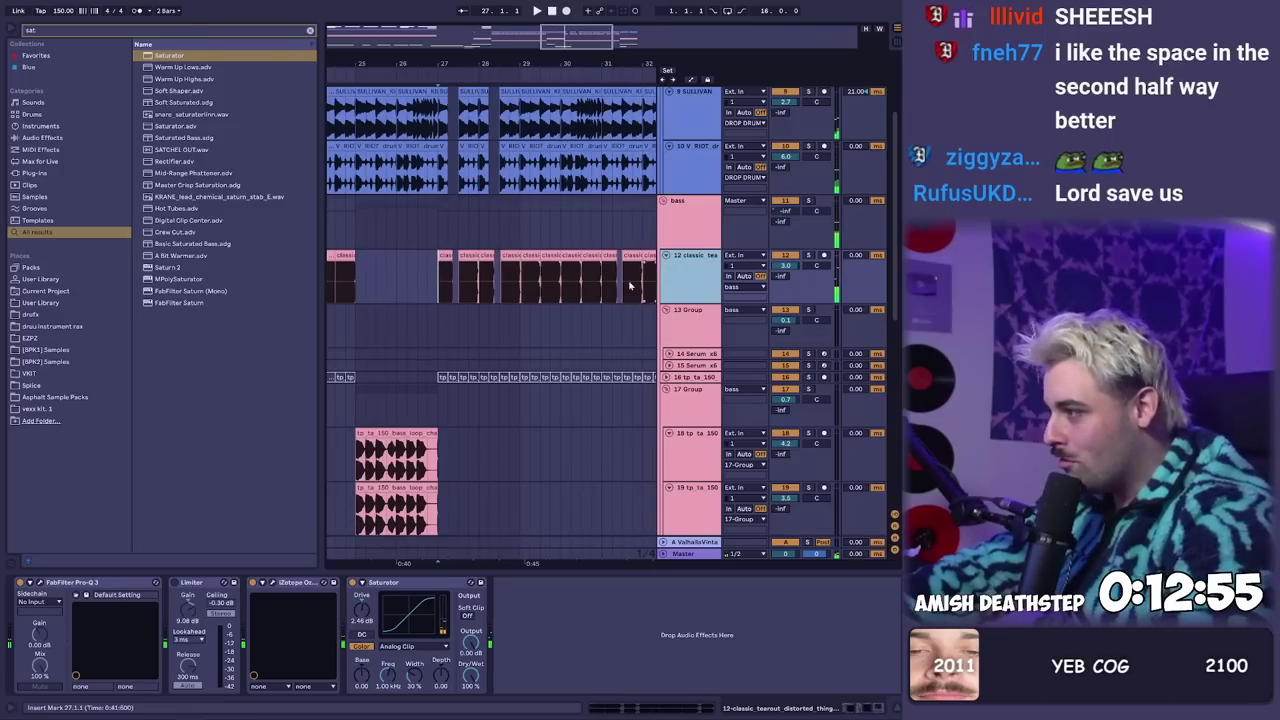
{"action": "scroll", "coordinate": [630, 287], "scroll_direction": "down", "scroll_amount": 8}
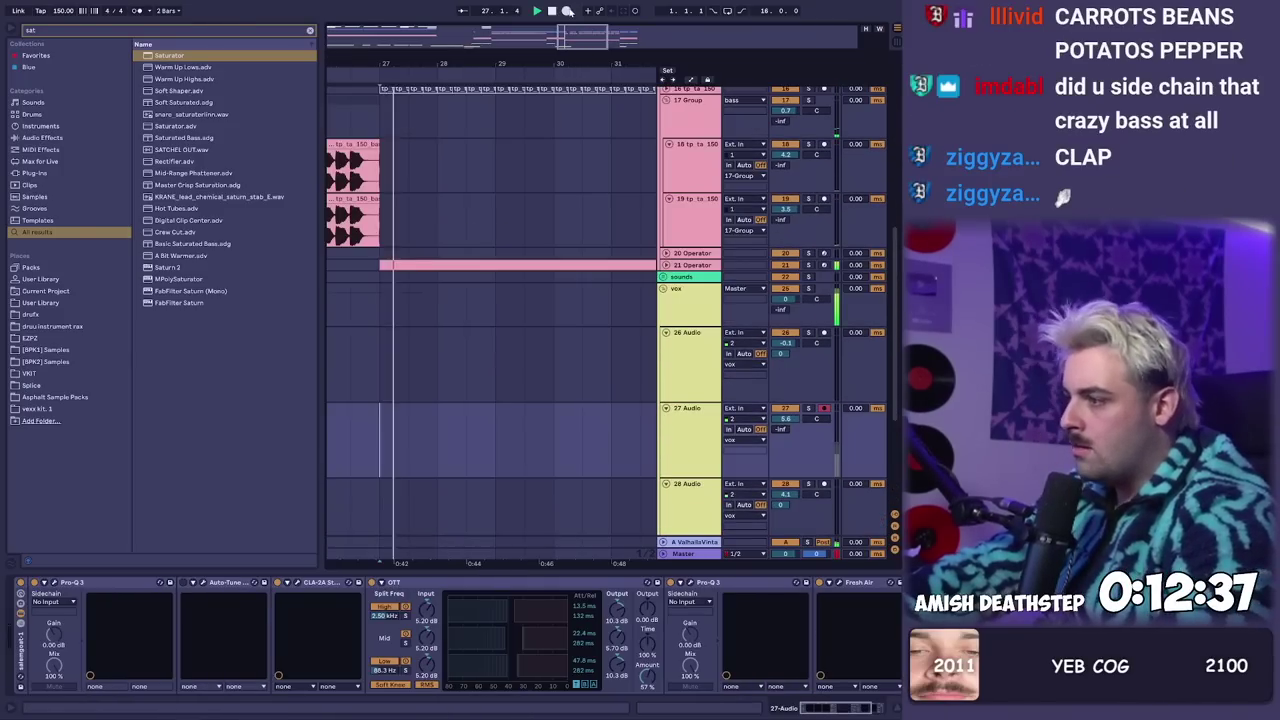
{"action": "left_click", "coordinate": [568, 11]}
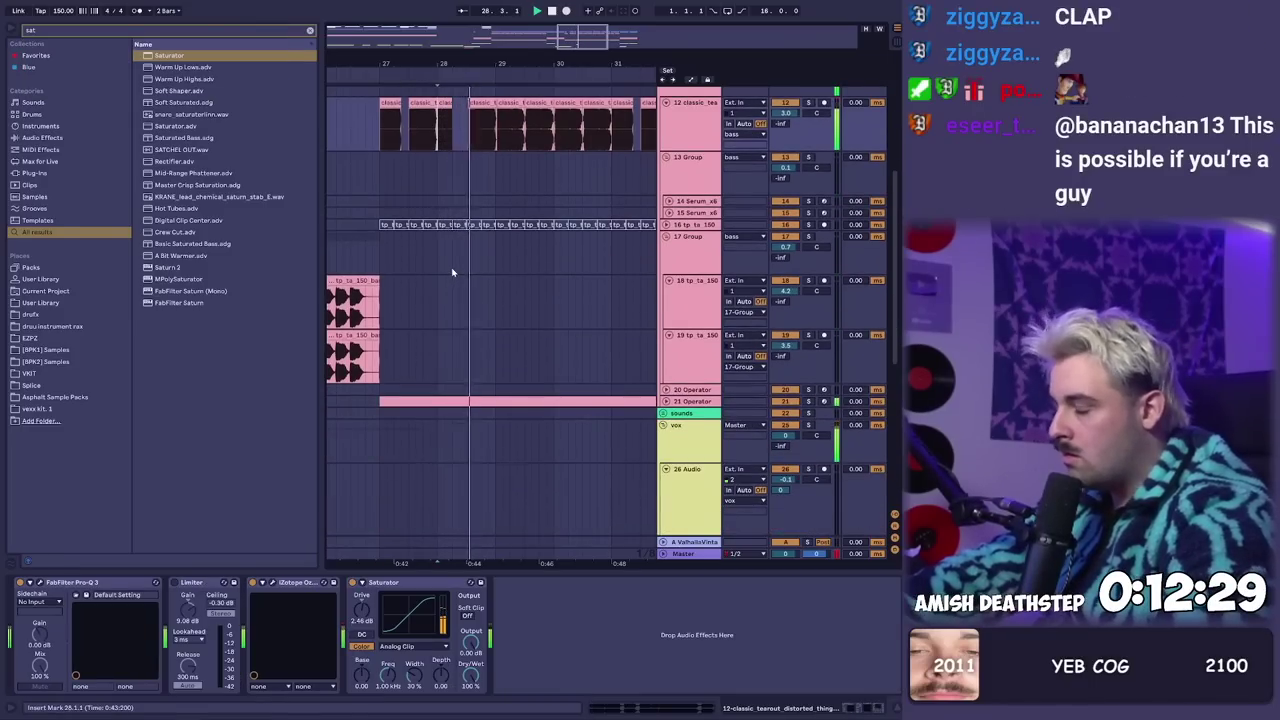
- Play back the newly recorded vocal clip on the 27 Audio track from 28.2
{"action": "scroll", "coordinate": [452, 272], "scroll_direction": "down", "scroll_amount": 5}
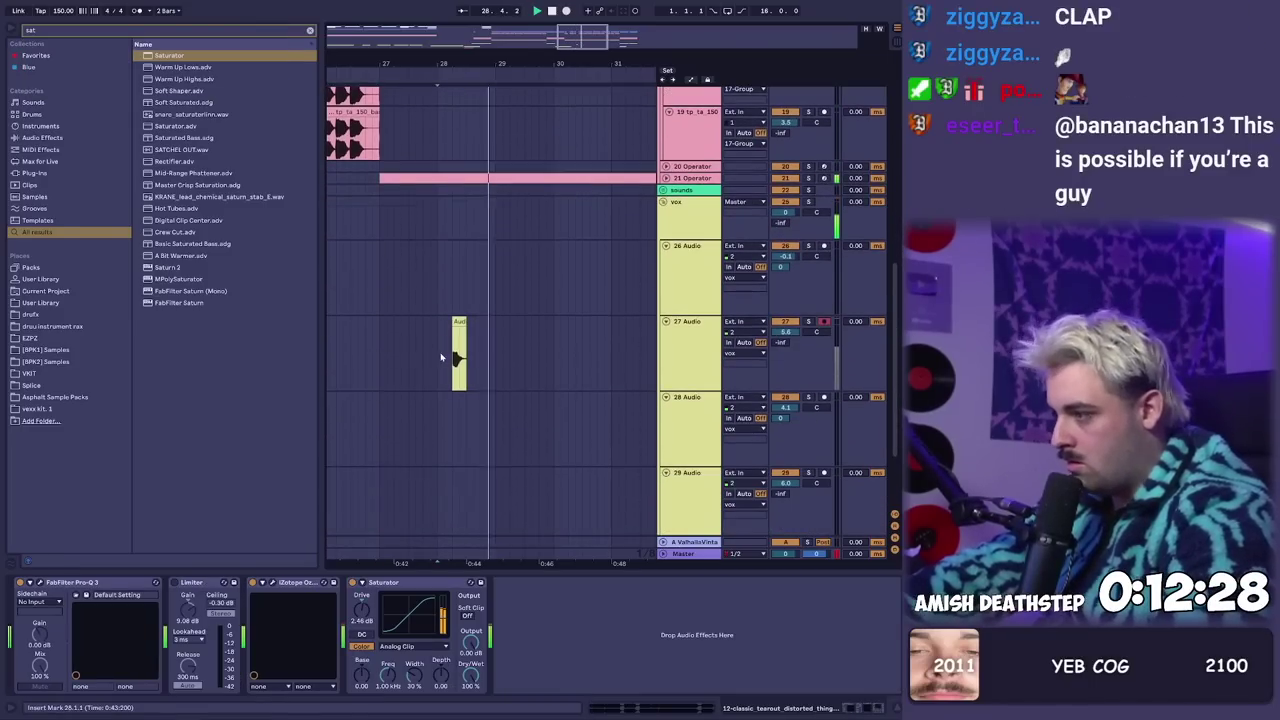
{"action": "left_click", "coordinate": [456, 319]}
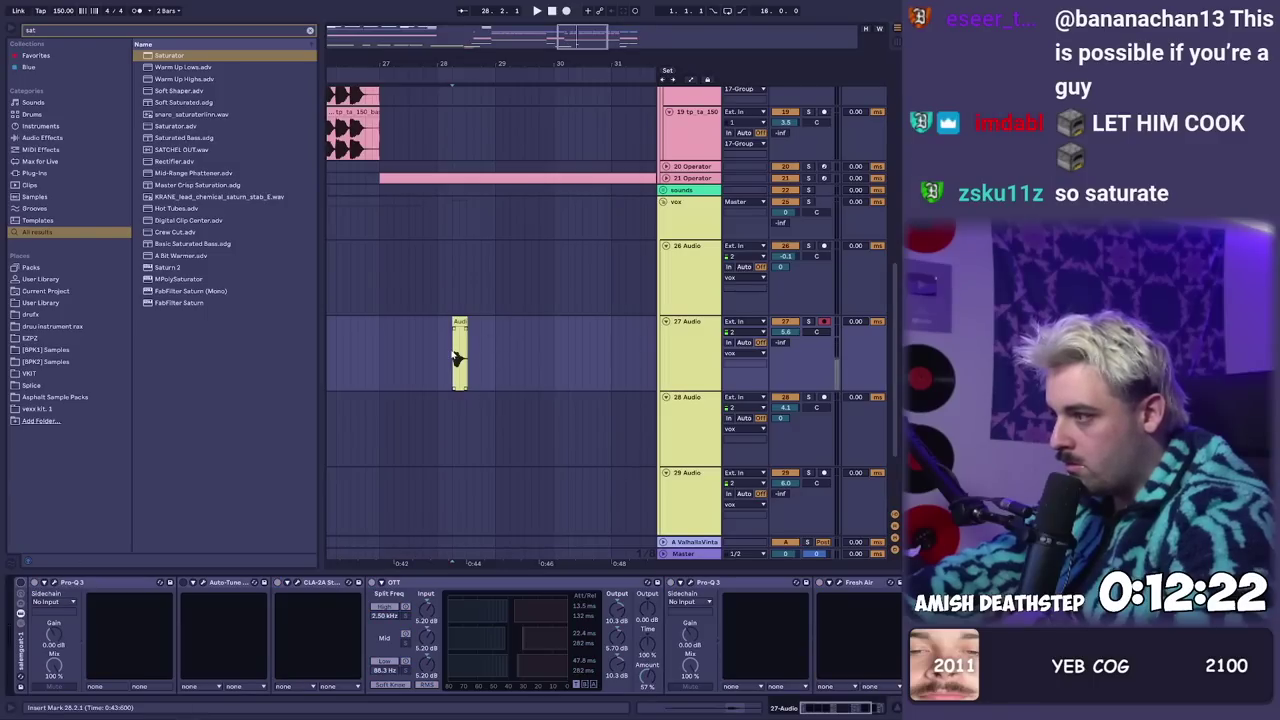
{"action": "key", "text": "space"}
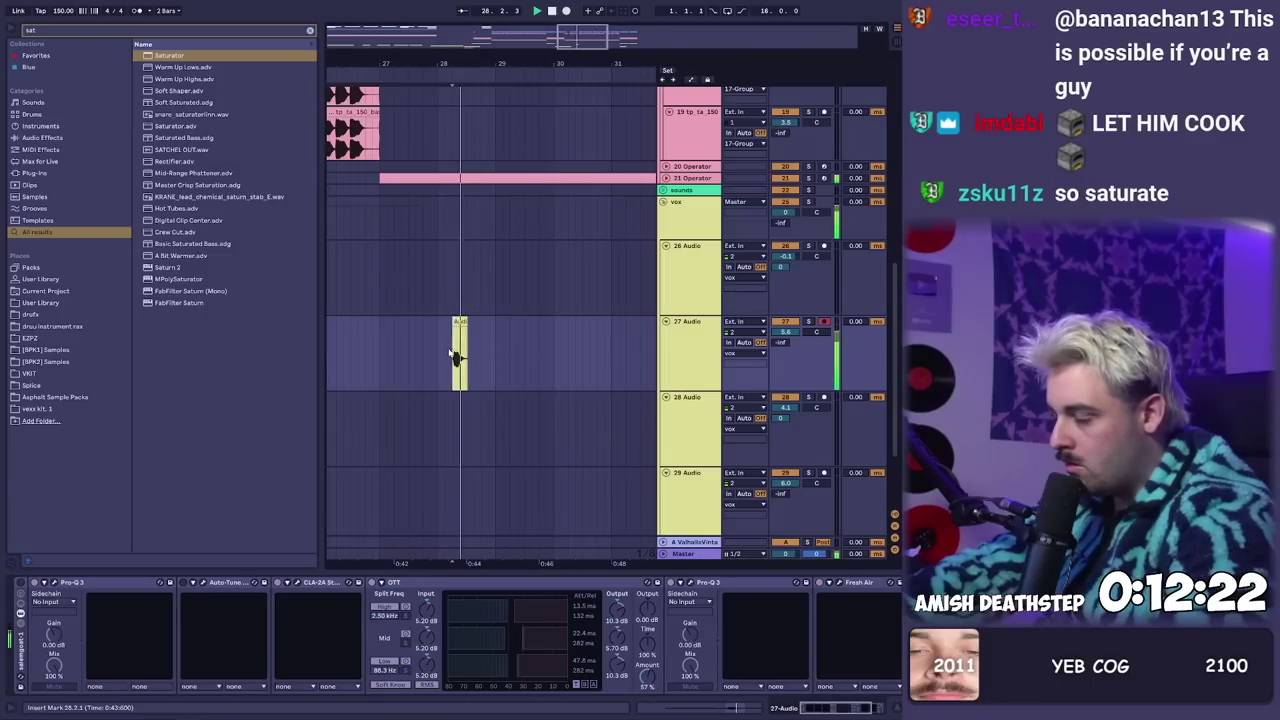
{"action": "left_click", "coordinate": [428, 349]}
- Record a second vocal take on the 28 Audio track around bar 28 and play it back
{"action": "left_click", "coordinate": [509, 474]}
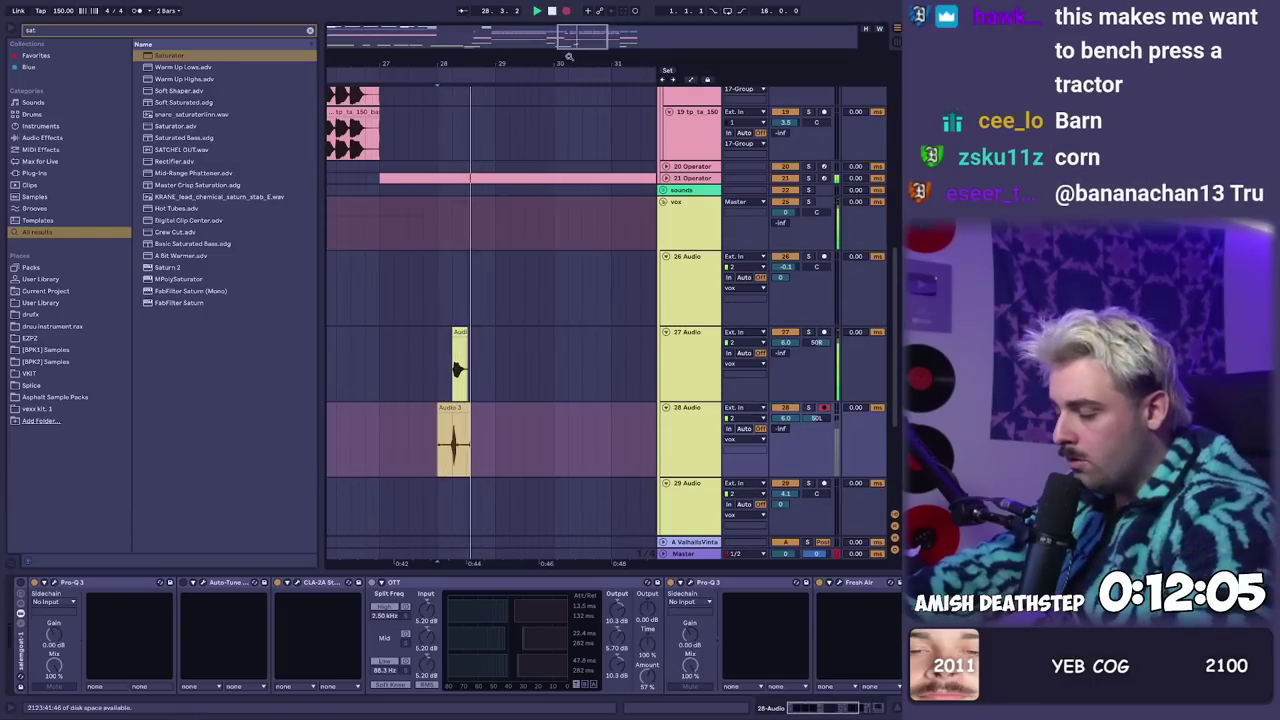
{"action": "key", "text": "space"}
{"action": "key", "text": "space"}
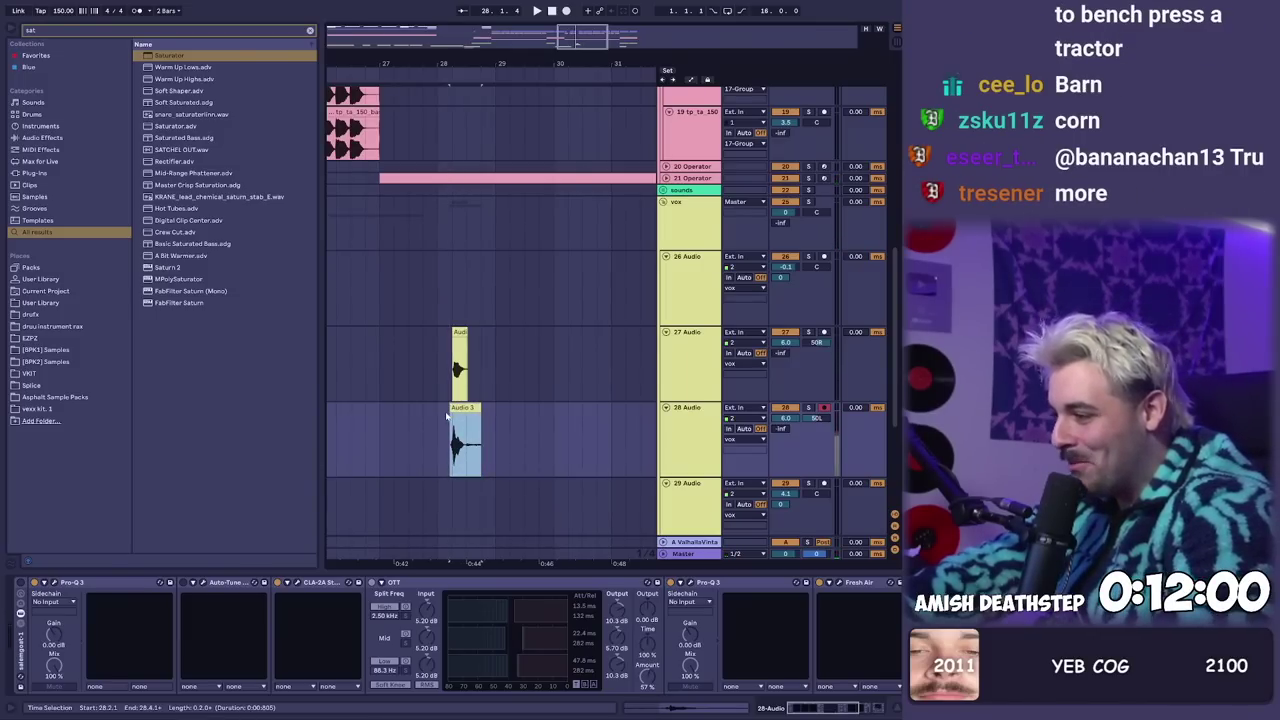
{"action": "key", "text": "space"}
{"action": "left_click_drag", "start_coordinate": [468, 430], "coordinate": [507, 433]}
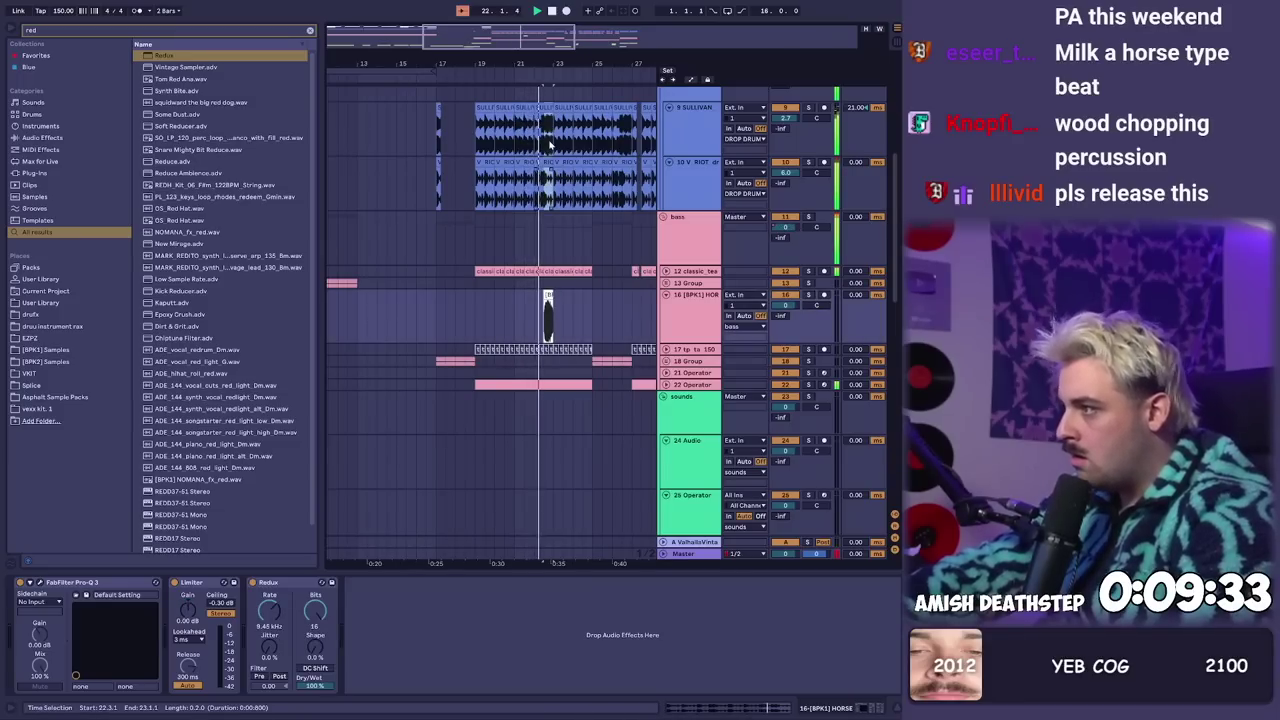
- Unfold the tracks in the bass group and replay the drop from bar 22 with the horse sample on track 16
{"action": "left_click", "coordinate": [553, 138]}
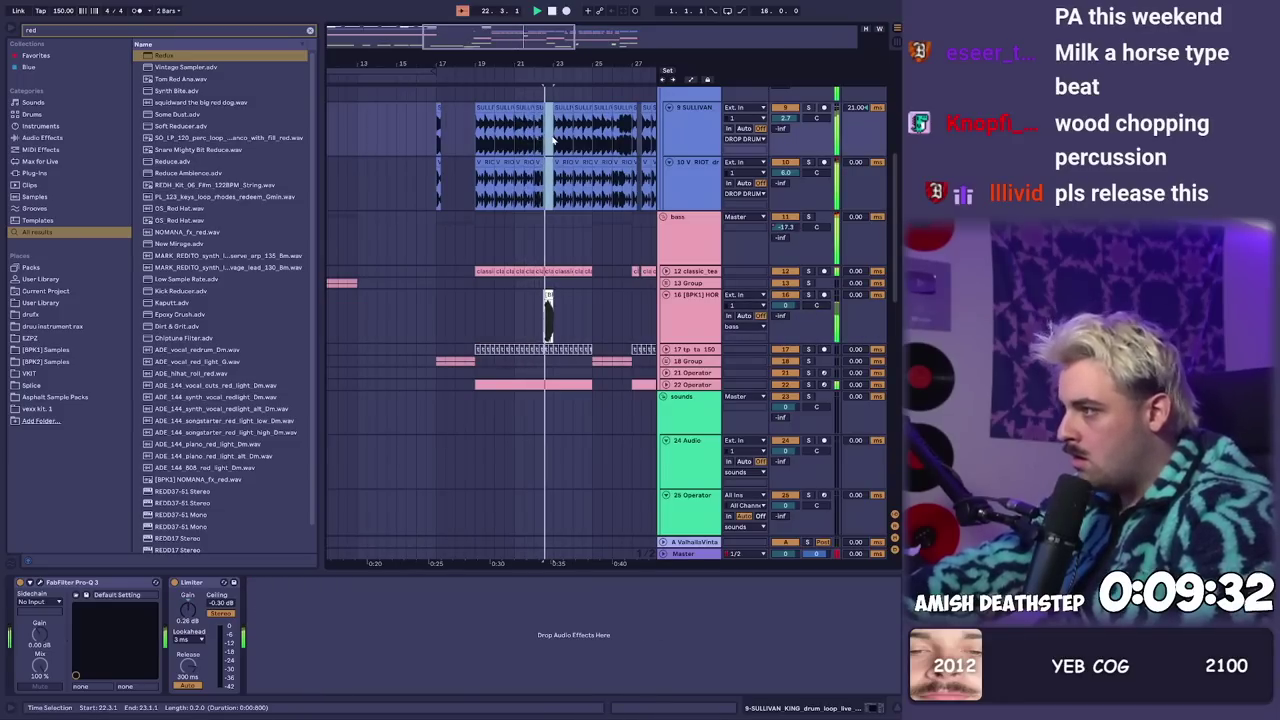
{"action": "left_click", "coordinate": [554, 272]}
{"action": "left_click", "coordinate": [665, 272], "text": "alt"}
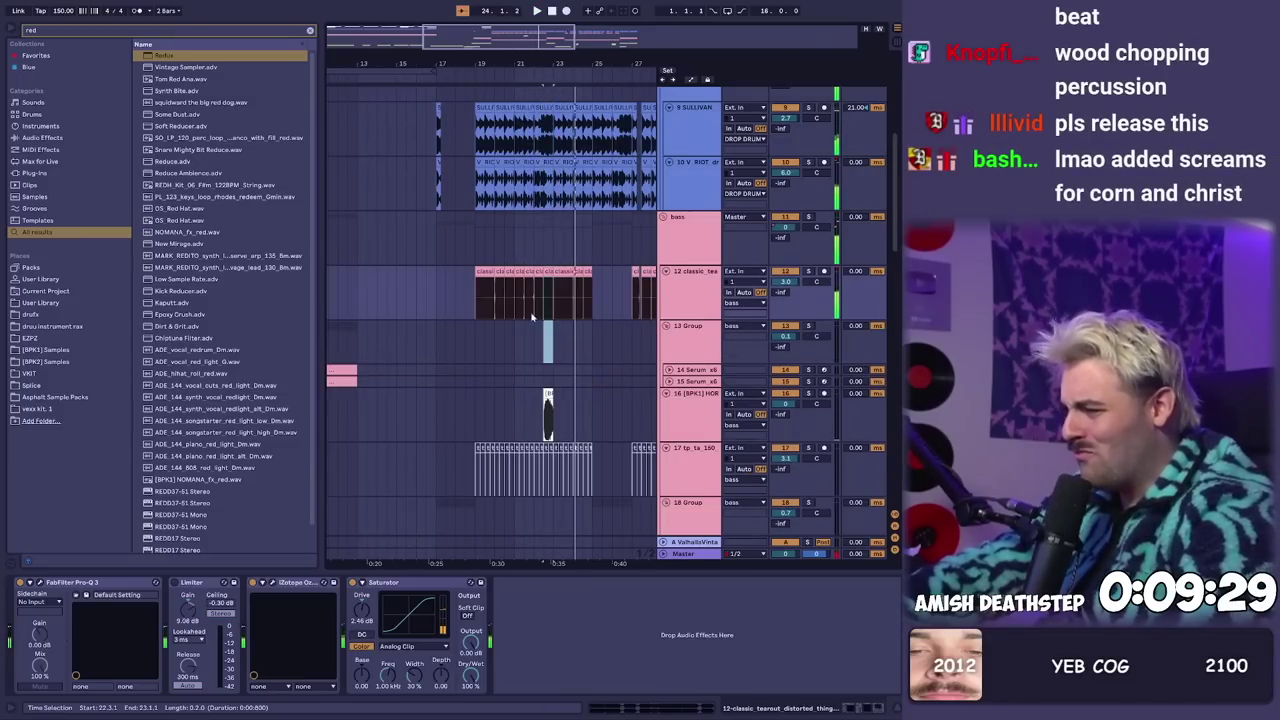
{"action": "left_click", "coordinate": [538, 418]}
{"action": "key", "text": "space"}
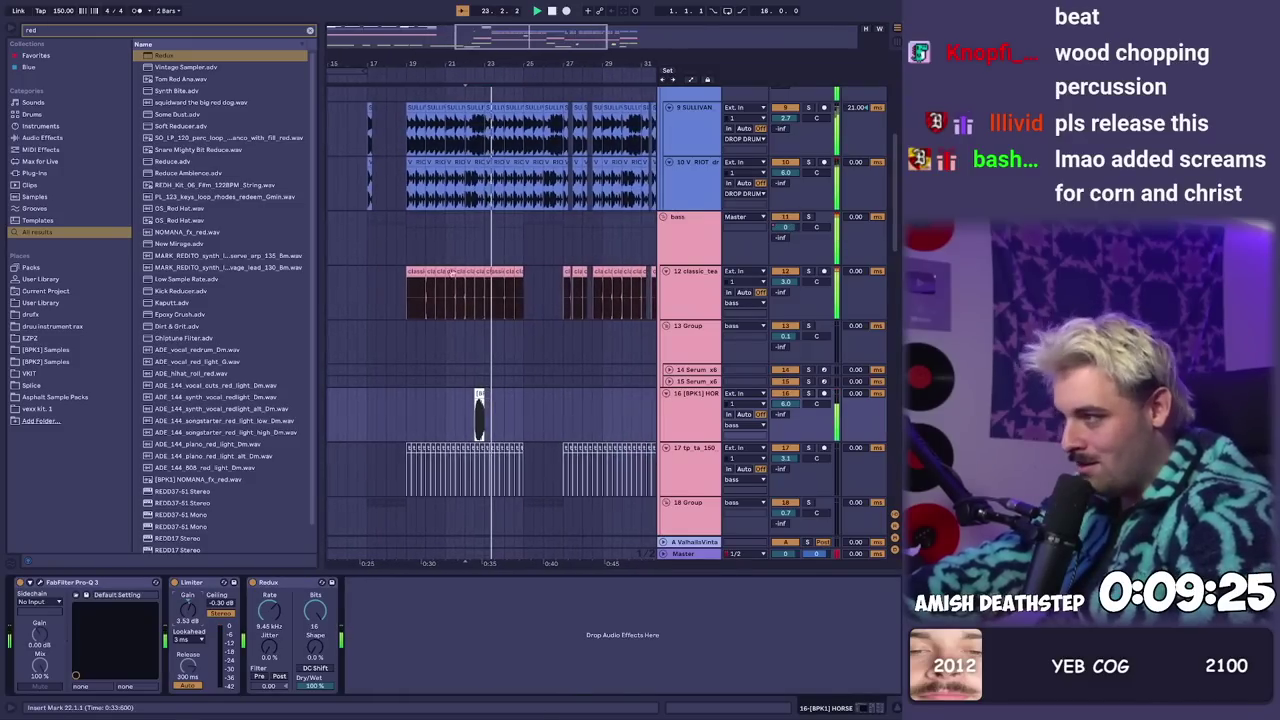
{"action": "left_click", "coordinate": [446, 447]}
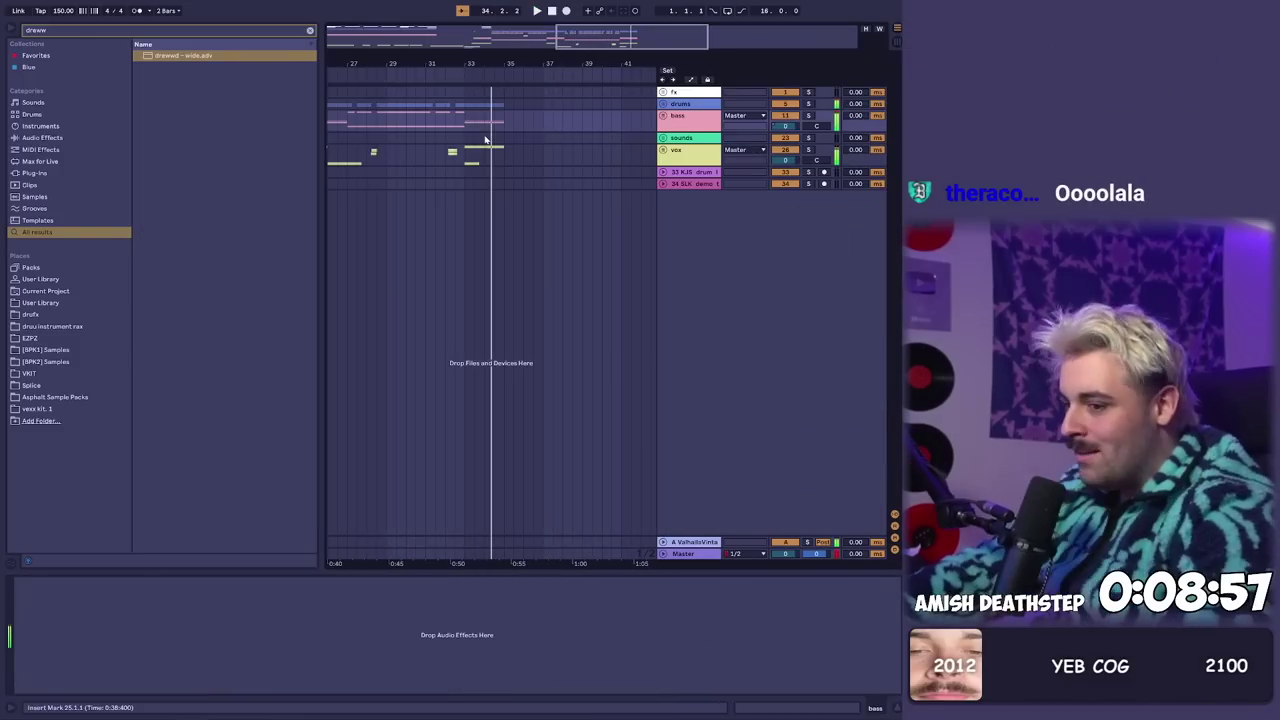
- Switch to Discord's sample-stream channel and preview bash-scream-corn.wav
{"action": "key", "text": "alt+Tab"}
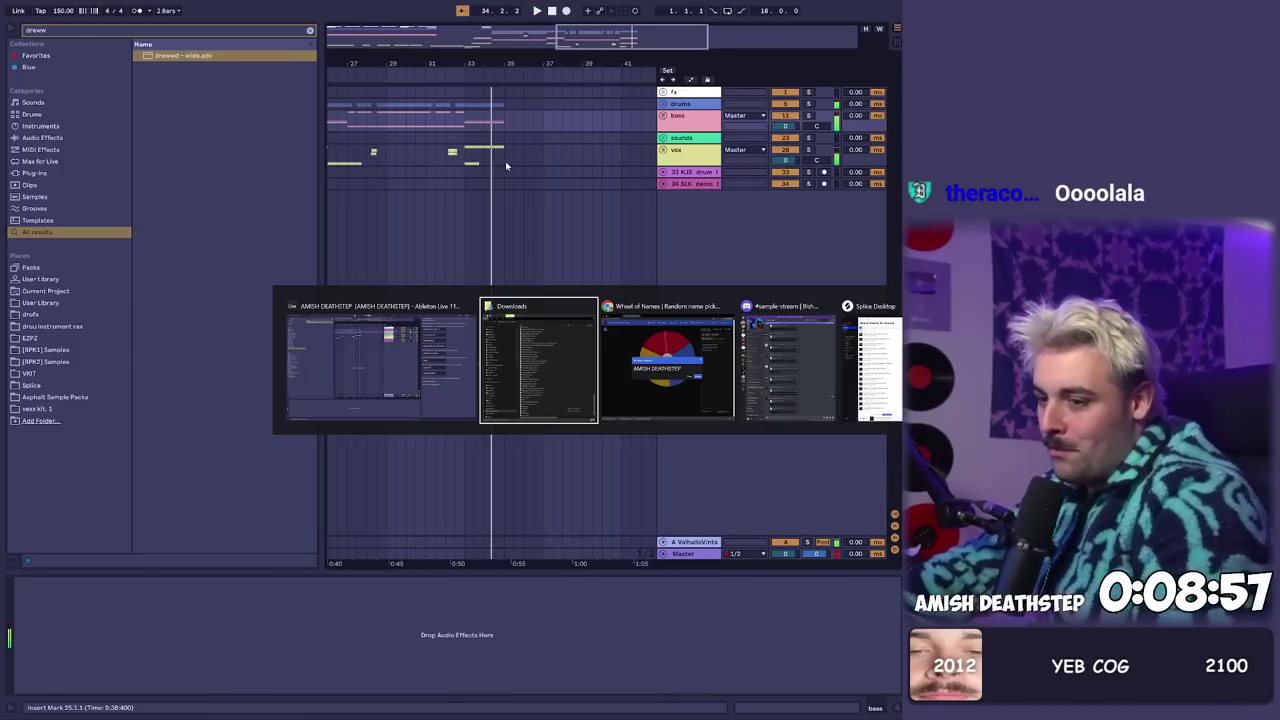
{"action": "left_click", "coordinate": [785, 398]}
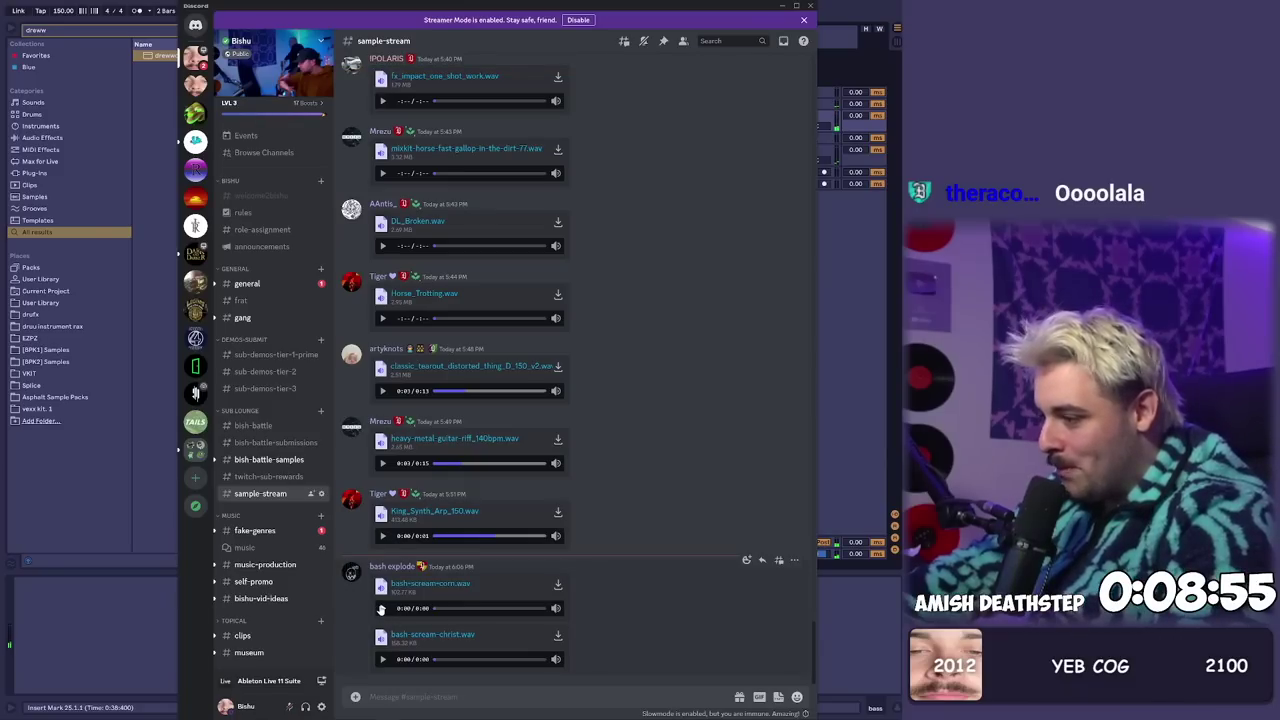
{"action": "left_click", "coordinate": [380, 608]}
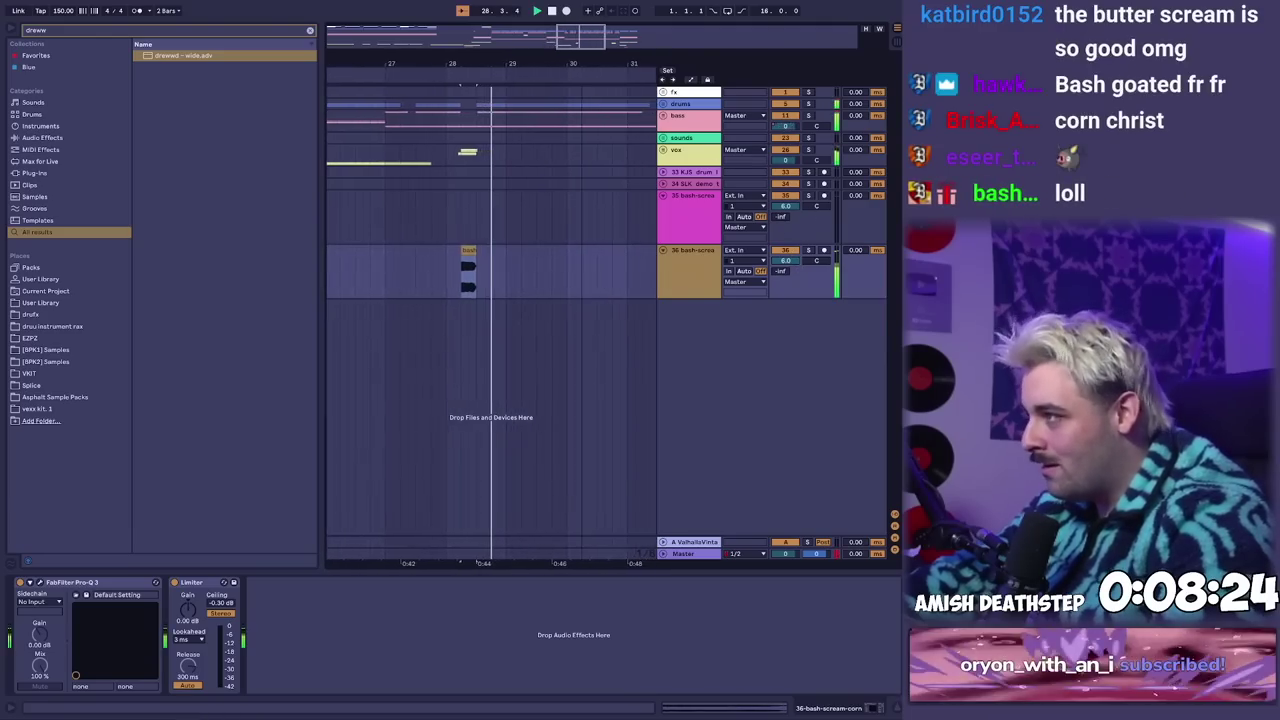
- Move the bash-scream-christ clip on track 35 from bar 33 back to bar 32
{"action": "scroll", "coordinate": [520, 243], "scroll_direction": "down", "scroll_amount": 4}
{"action": "left_click", "coordinate": [549, 197]}
{"action": "key", "text": "Delete"}
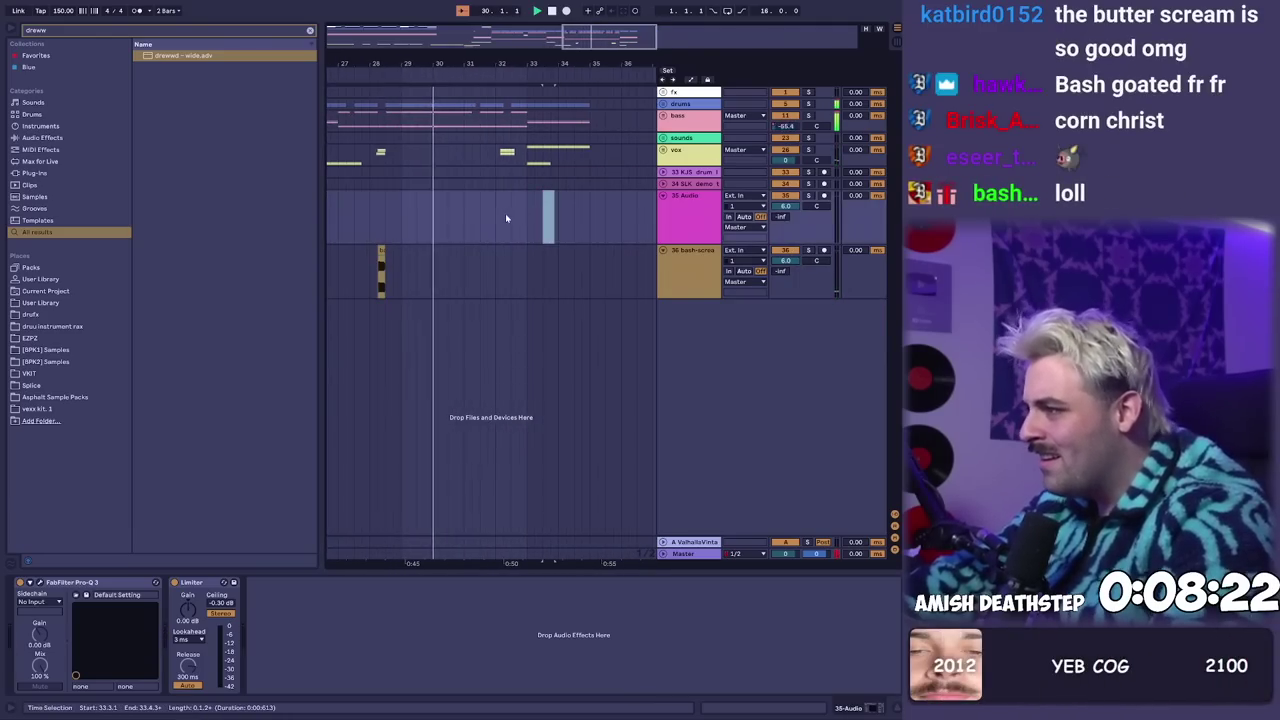
{"action": "left_click", "coordinate": [508, 212]}
{"action": "key", "text": "ctrl+v"}
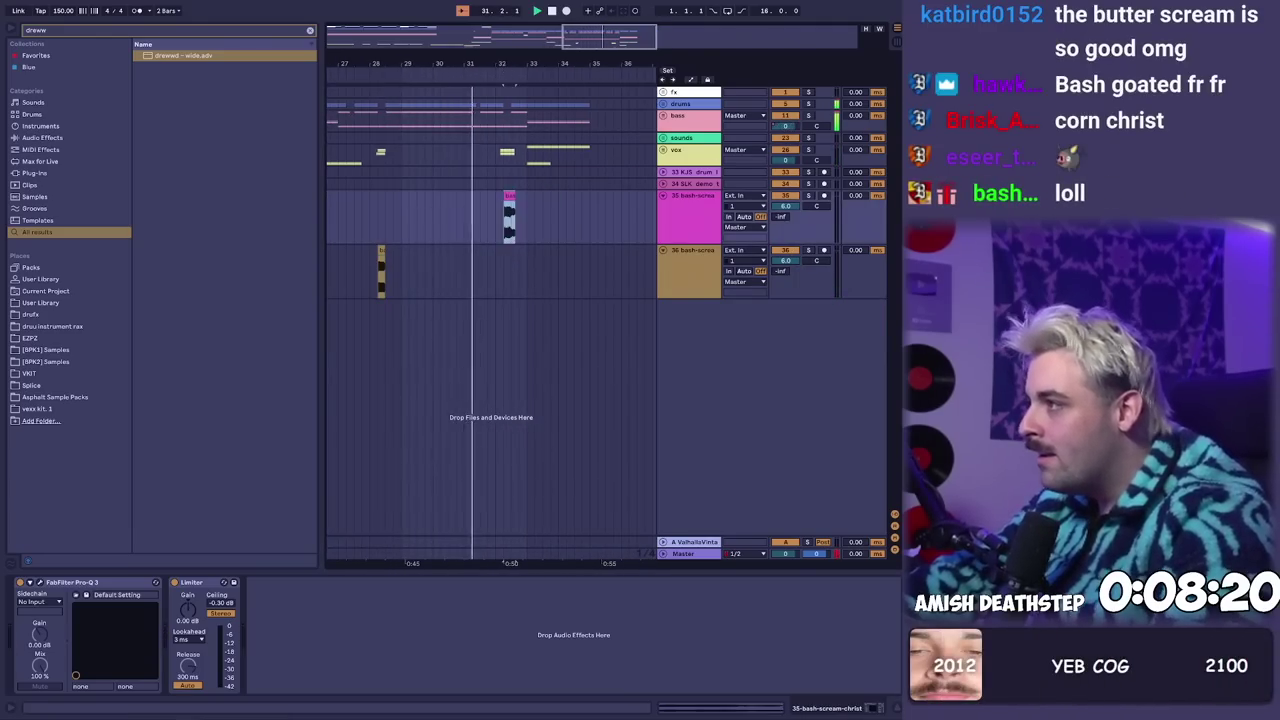
- Move the bash-scream-christ clip at bar 32 down to track 36 and turn on its warping
{"action": "scroll", "coordinate": [508, 212], "scroll_direction": "up", "scroll_amount": 4}
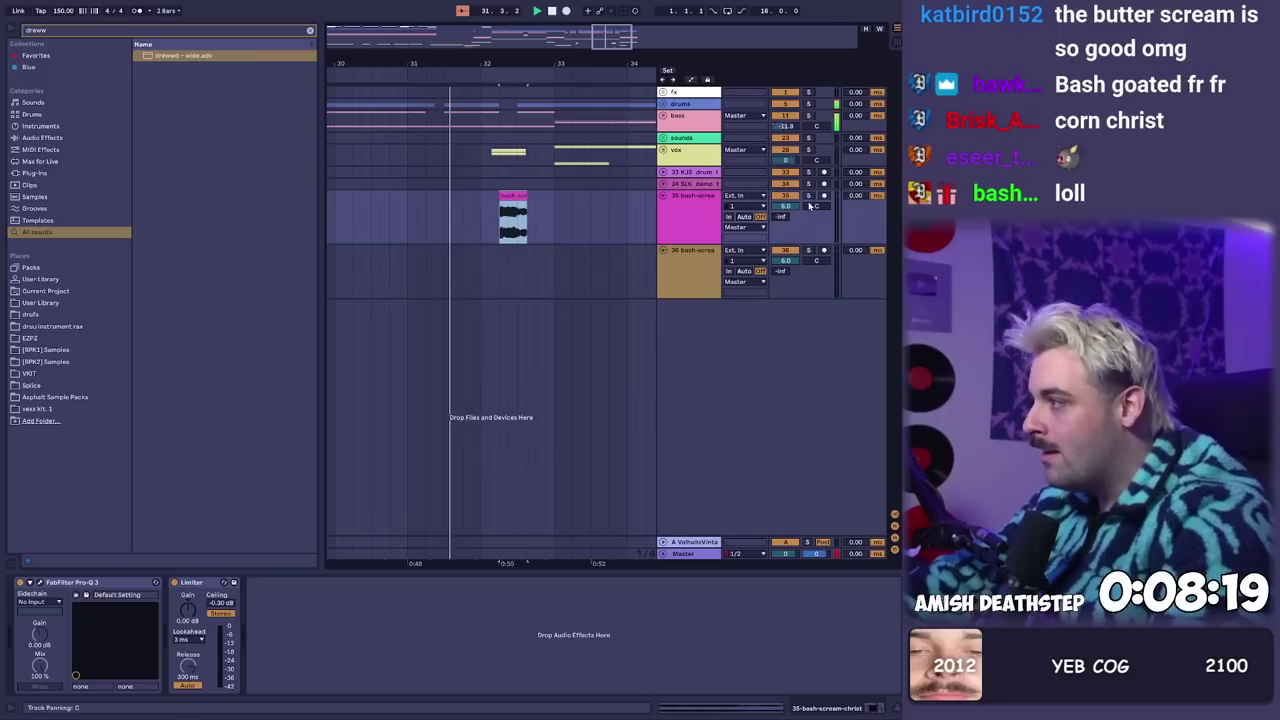
{"action": "key", "text": "ctrl+x"}
{"action": "key", "text": "space"}
{"action": "left_click", "coordinate": [503, 275]}
{"action": "key", "text": "ctrl+v"}
{"action": "double_click", "coordinate": [515, 252]}
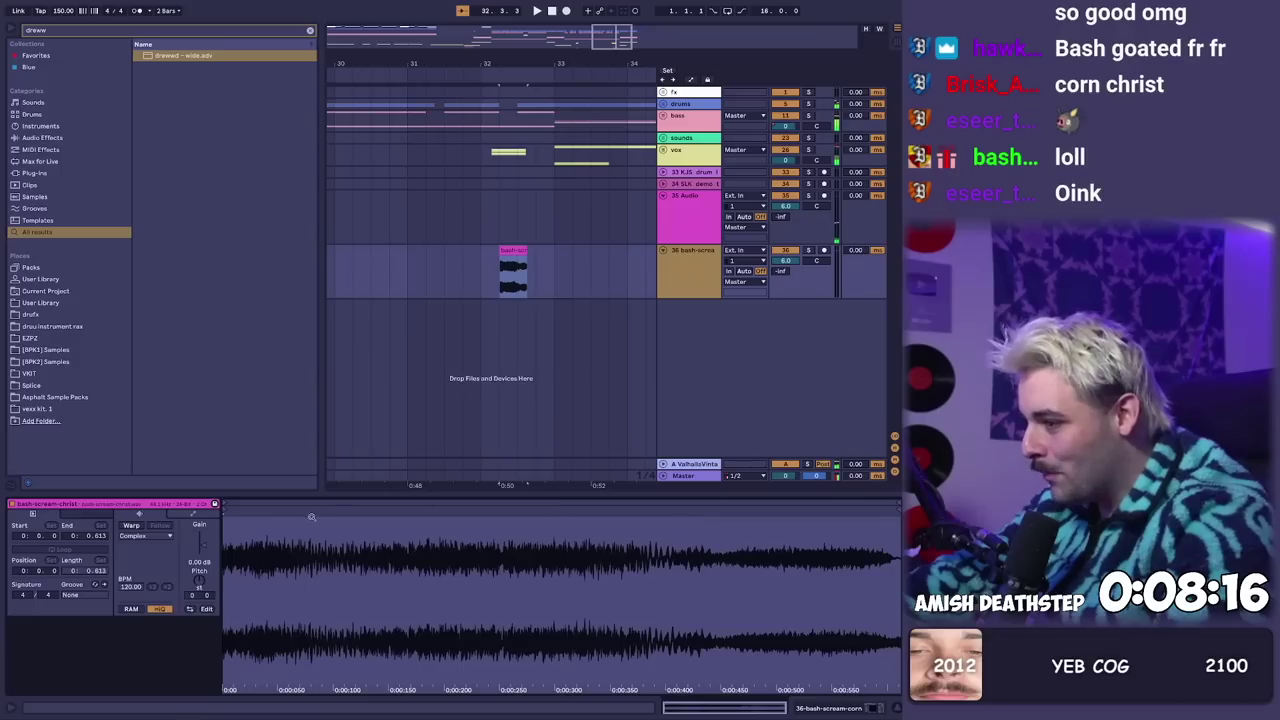
{"action": "left_click", "coordinate": [136, 527]}
{"action": "left_click_drag", "start_coordinate": [511, 278], "coordinate": [447, 278]}
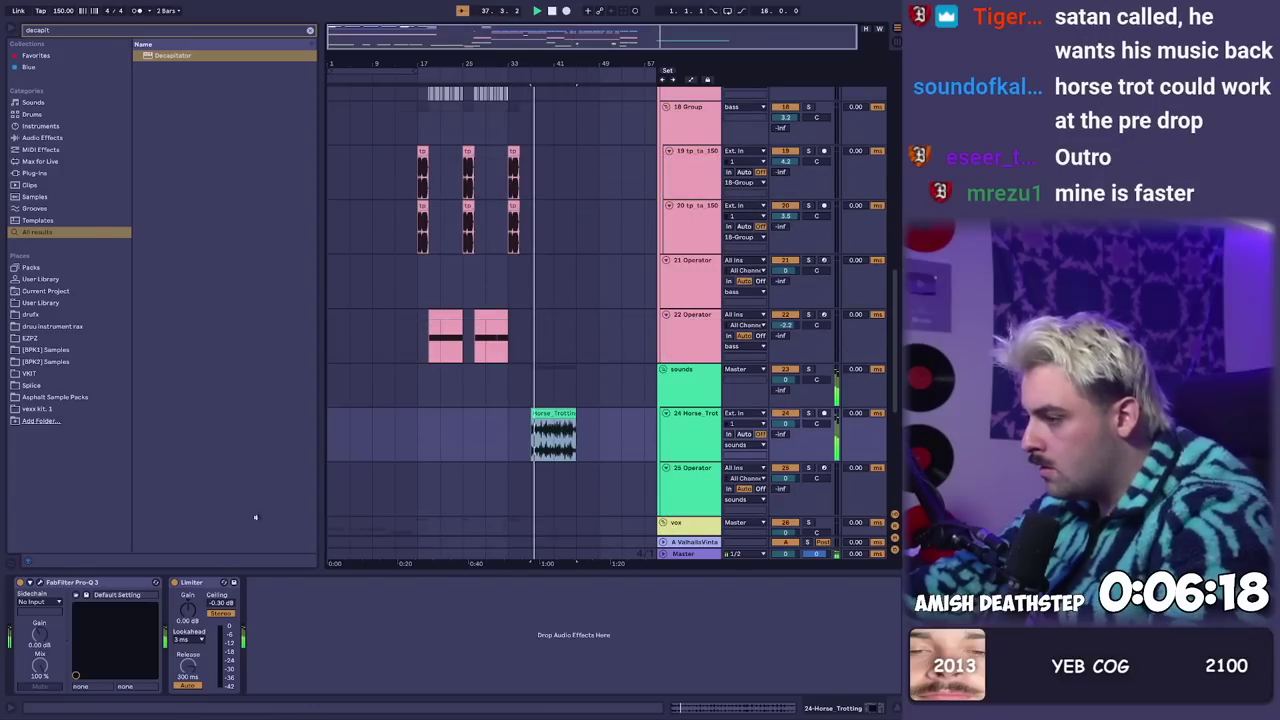
- Move the Horse_Trotting clip on track 24 to the start of the arrangement at bar 1
{"action": "key", "text": "shift+Tab"}
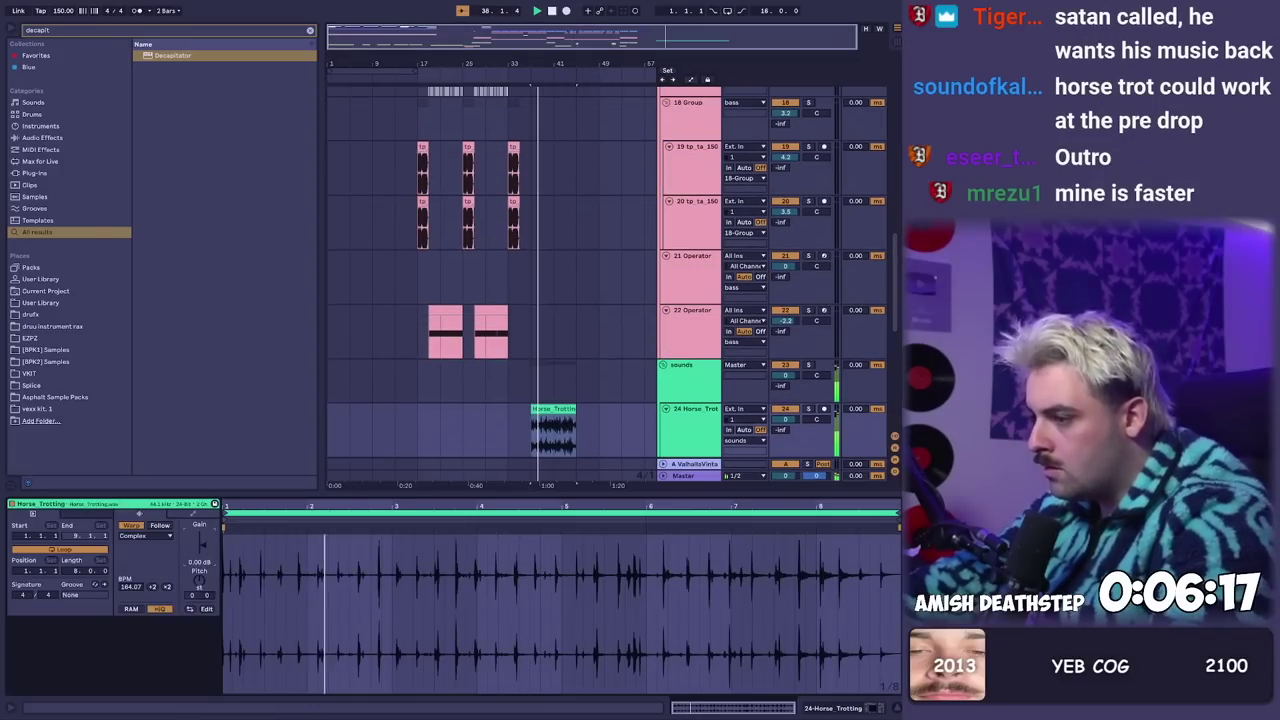
{"action": "key", "text": "shift+Tab"}
{"action": "left_click_drag", "start_coordinate": [543, 420], "coordinate": [337, 437]}
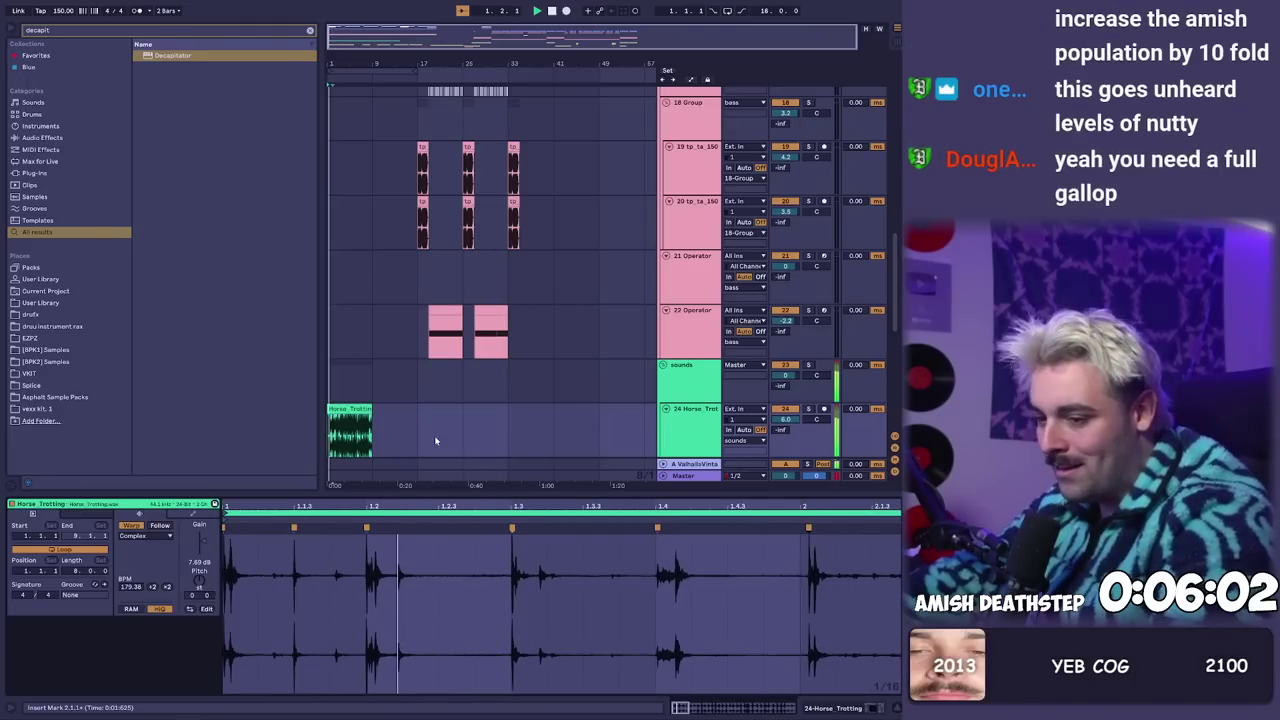
{"action": "key", "text": "shift+Tab"}
- Split the Horse_Trotting clip at bar 3 and select its first two bars
{"action": "left_click_drag", "start_coordinate": [338, 64], "coordinate": [345, 200]}
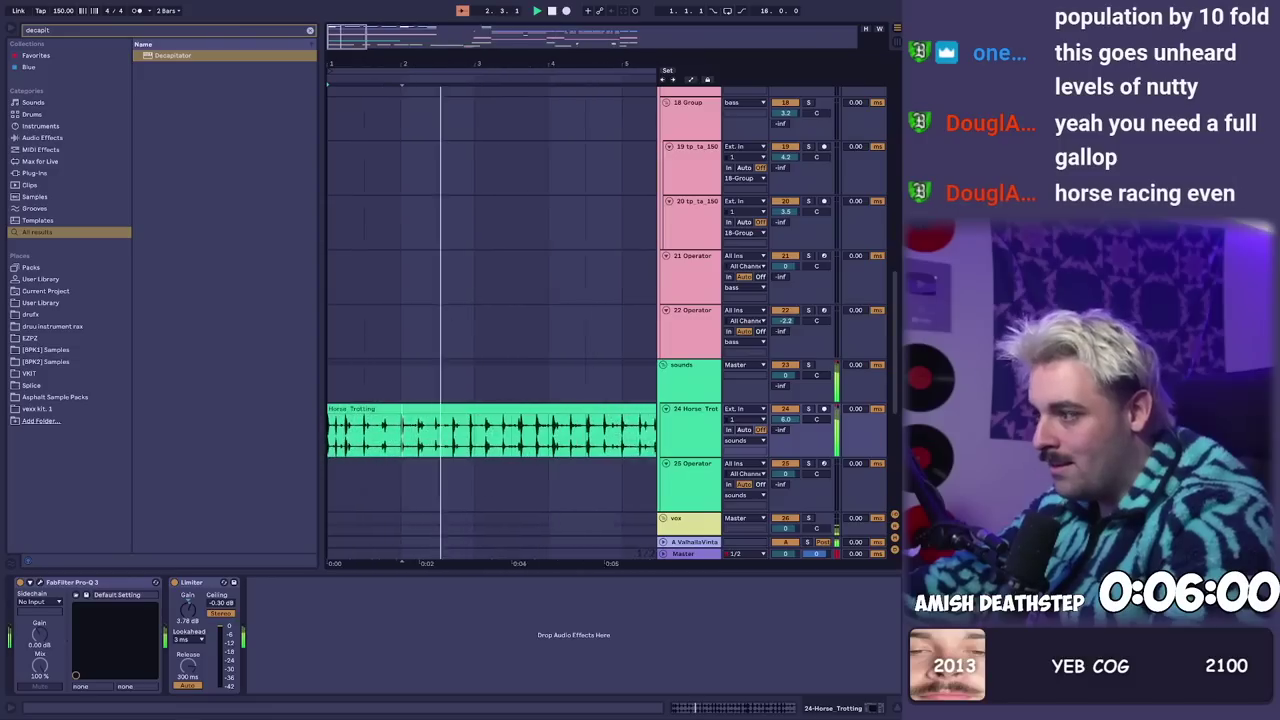
{"action": "left_click", "coordinate": [423, 428]}
{"action": "key", "text": "space"}
{"action": "left_click_drag", "start_coordinate": [498, 428], "coordinate": [239, 432]}
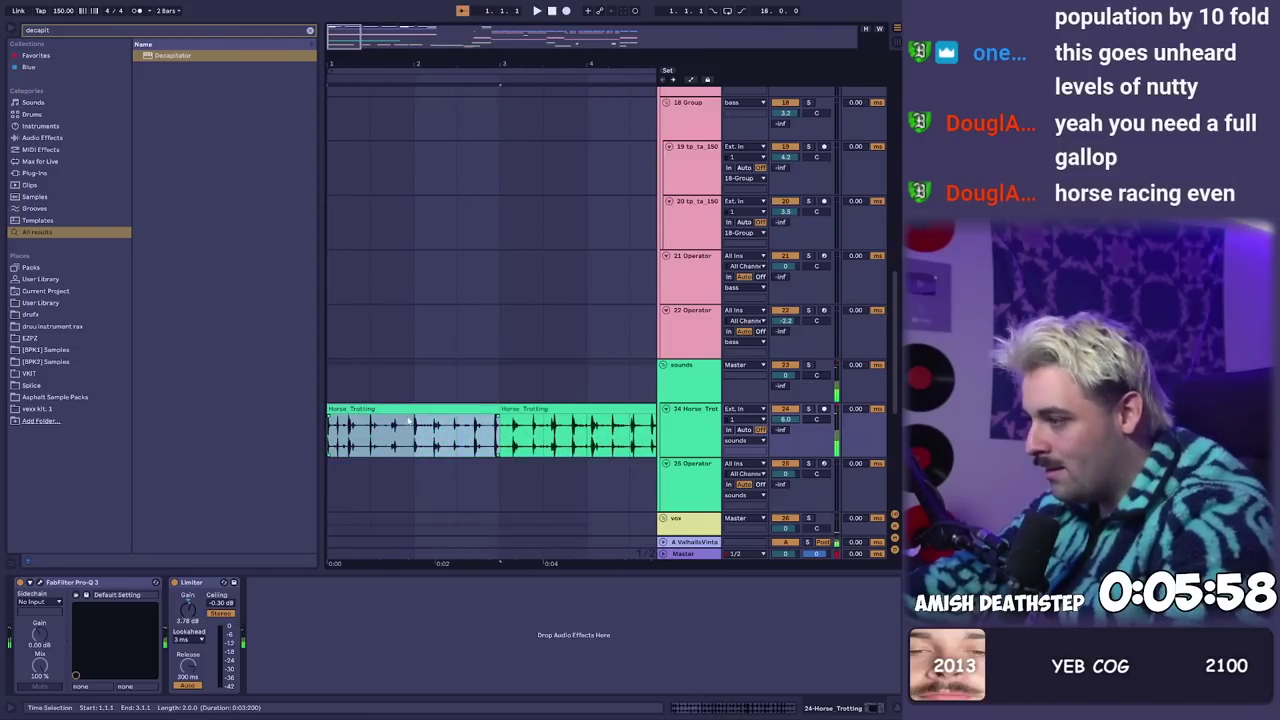
- Align the first Horse_Trotting clip's warp markers with the hoof hits near beats 2.2 and 2.3, and play it from the start
{"action": "key", "text": "shift+Tab"}
{"action": "left_click_drag", "start_coordinate": [645, 528], "coordinate": [649, 528]}
{"action": "left_click_drag", "start_coordinate": [729, 527], "coordinate": [735, 527]}
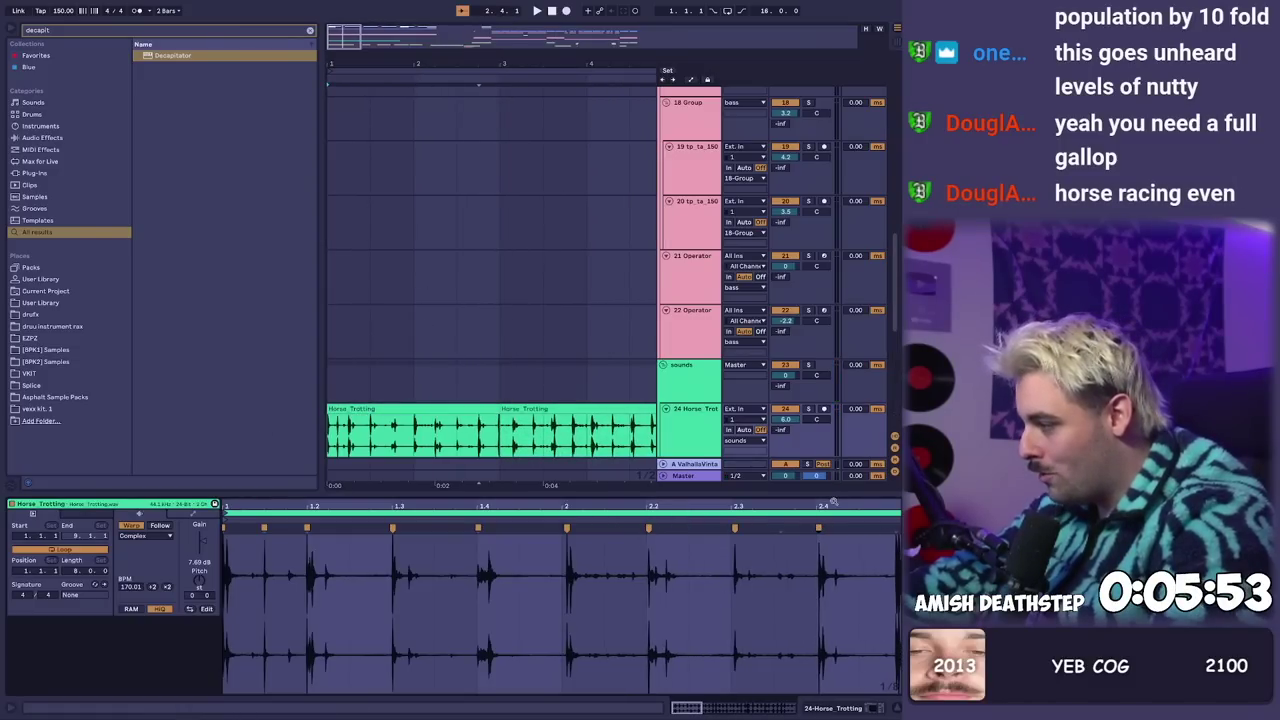
{"action": "left_click", "coordinate": [334, 432]}
{"action": "key", "text": "space"}
- Duplicate the two-bar Horse_Trotting clip three times up to bar 9 and select all four clips
{"action": "left_click", "coordinate": [380, 409]}
{"action": "key", "text": "ctrl+d"}
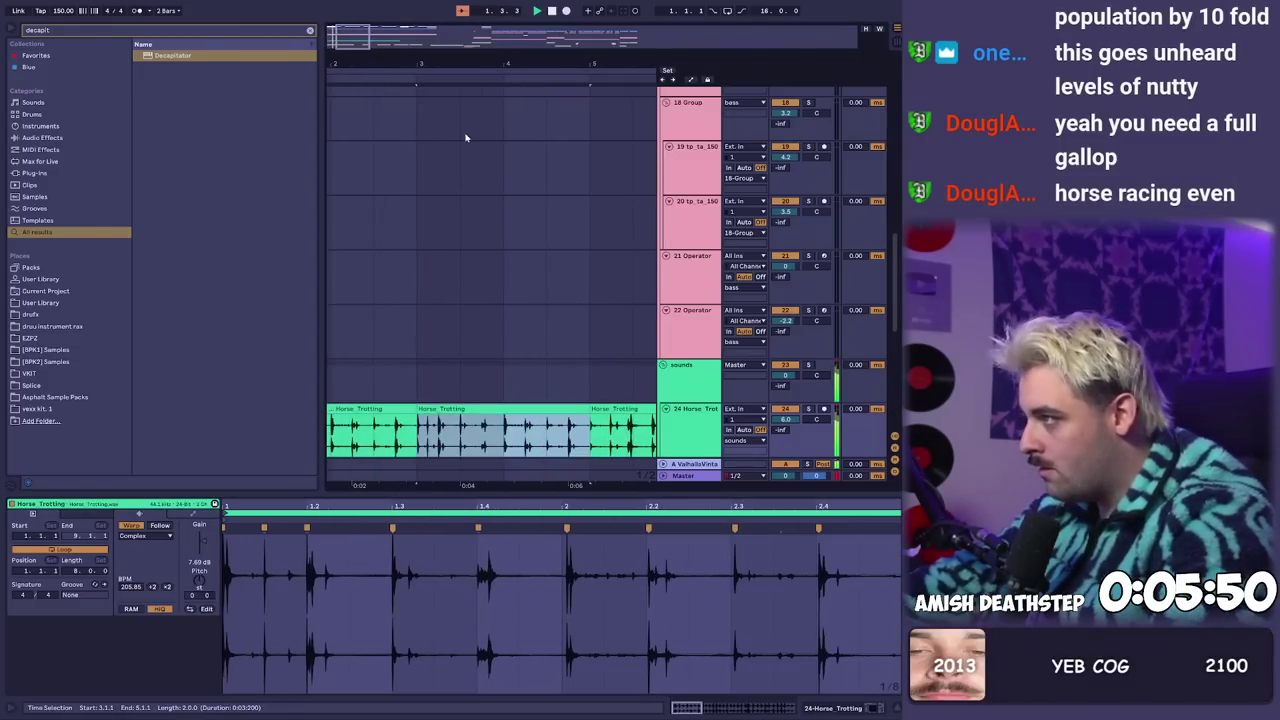
{"action": "scroll", "coordinate": [469, 149], "scroll_direction": "down", "scroll_amount": 5}
{"action": "key", "text": "ctrl+d"}
{"action": "key", "text": "ctrl+d"}
{"action": "left_click", "coordinate": [350, 409], "text": "shift"}
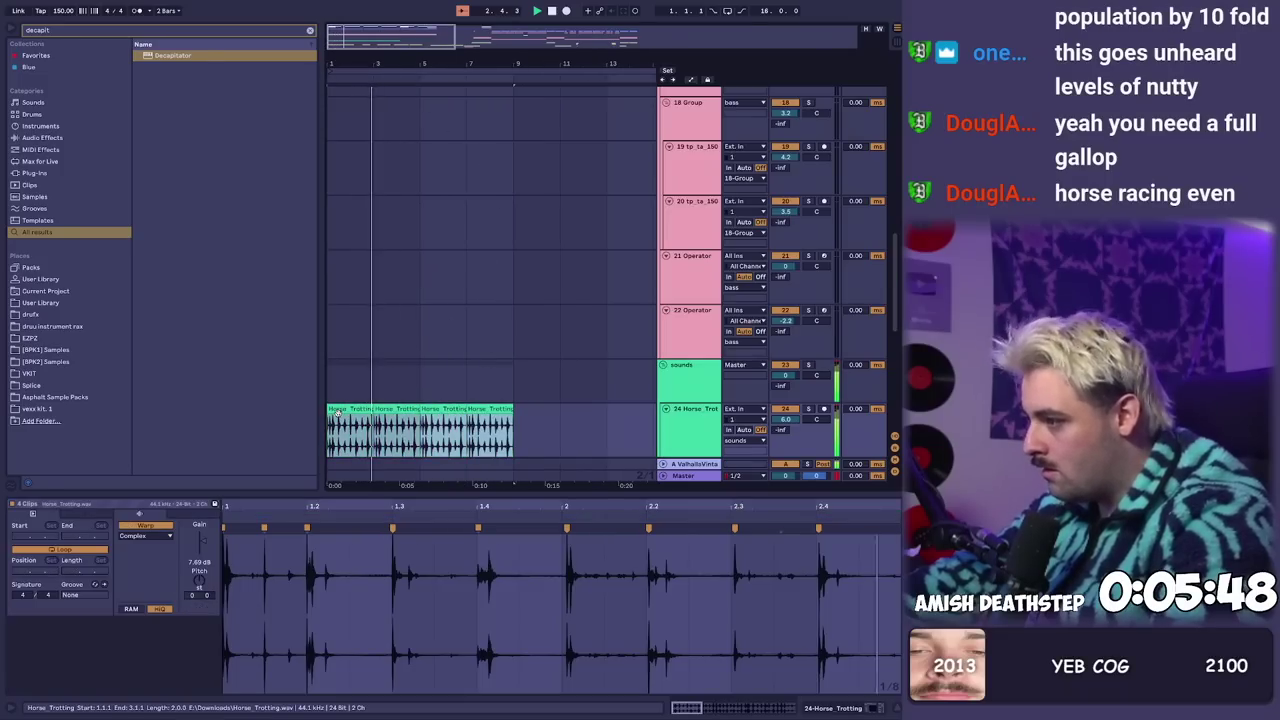
{"action": "key", "text": "shift+Tab"}
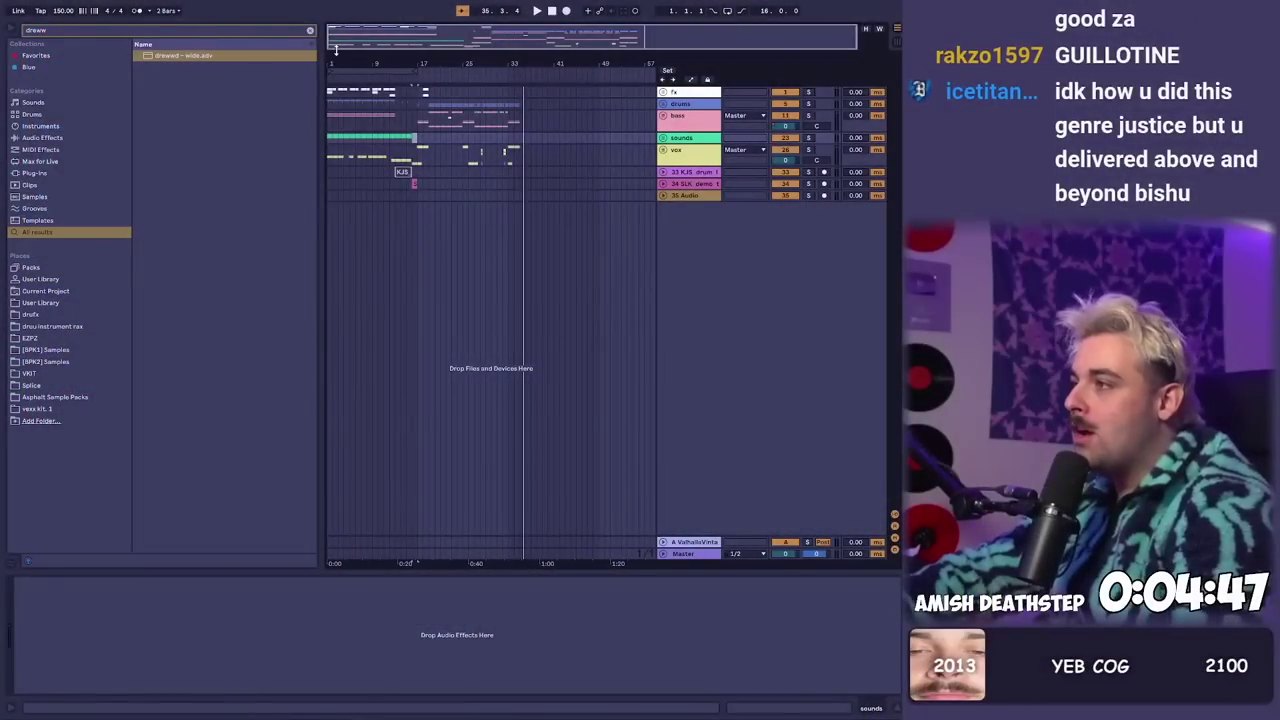
- Place the insert marker at 1.1.1, at the very start of the arrangement
{"action": "left_click_drag", "start_coordinate": [344, 61], "coordinate": [348, 150]}
{"action": "left_click", "coordinate": [435, 140]}
{"action": "left_click", "coordinate": [327, 143]}
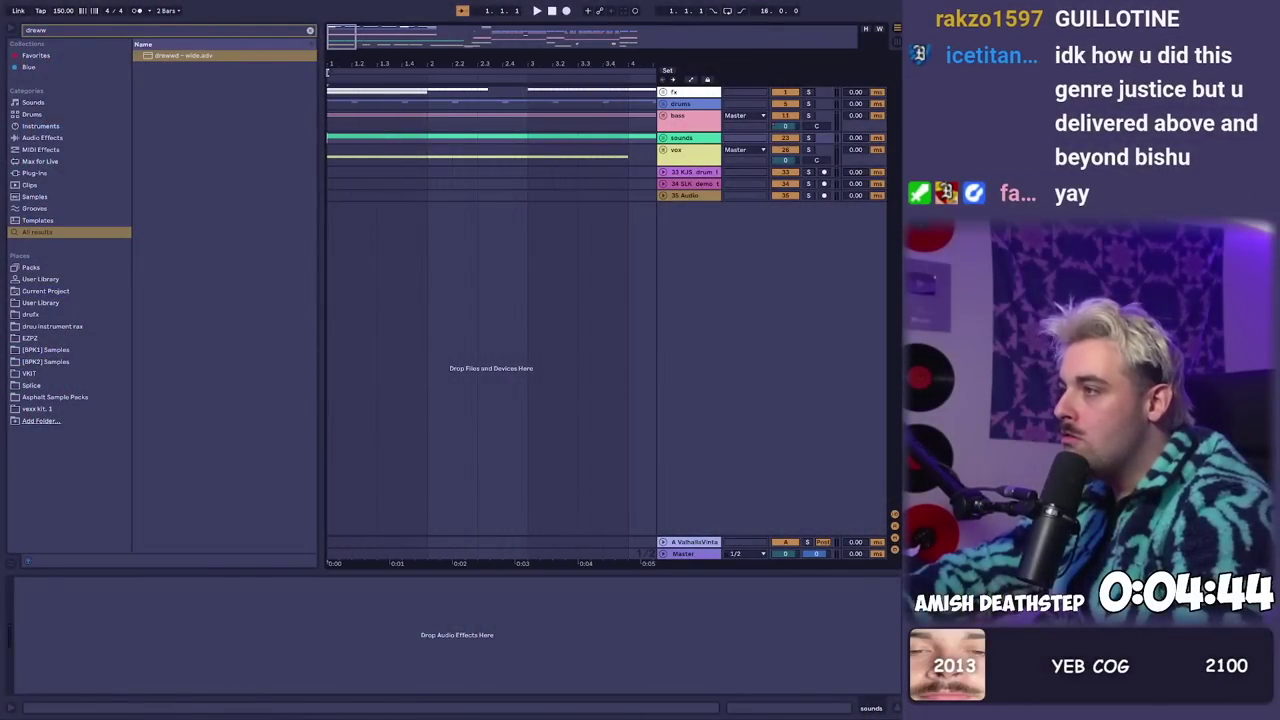
{"action": "left_click_drag", "start_coordinate": [322, 73], "coordinate": [266, 68]}
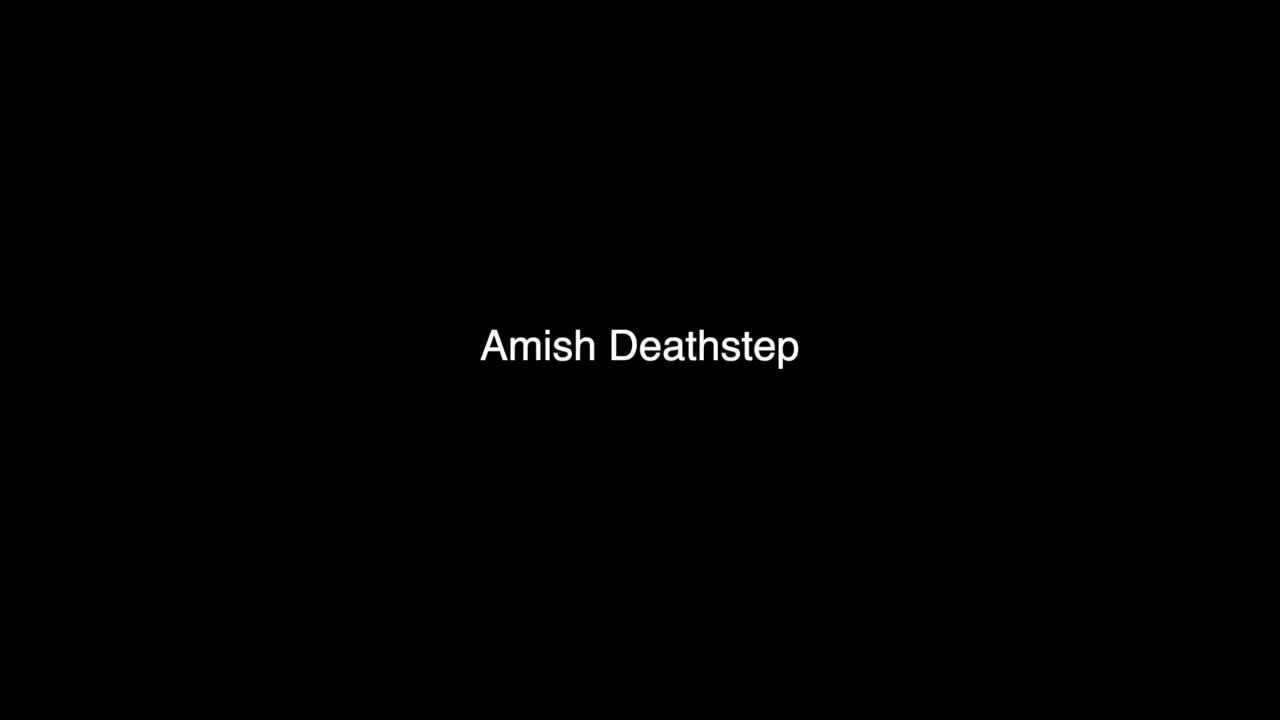
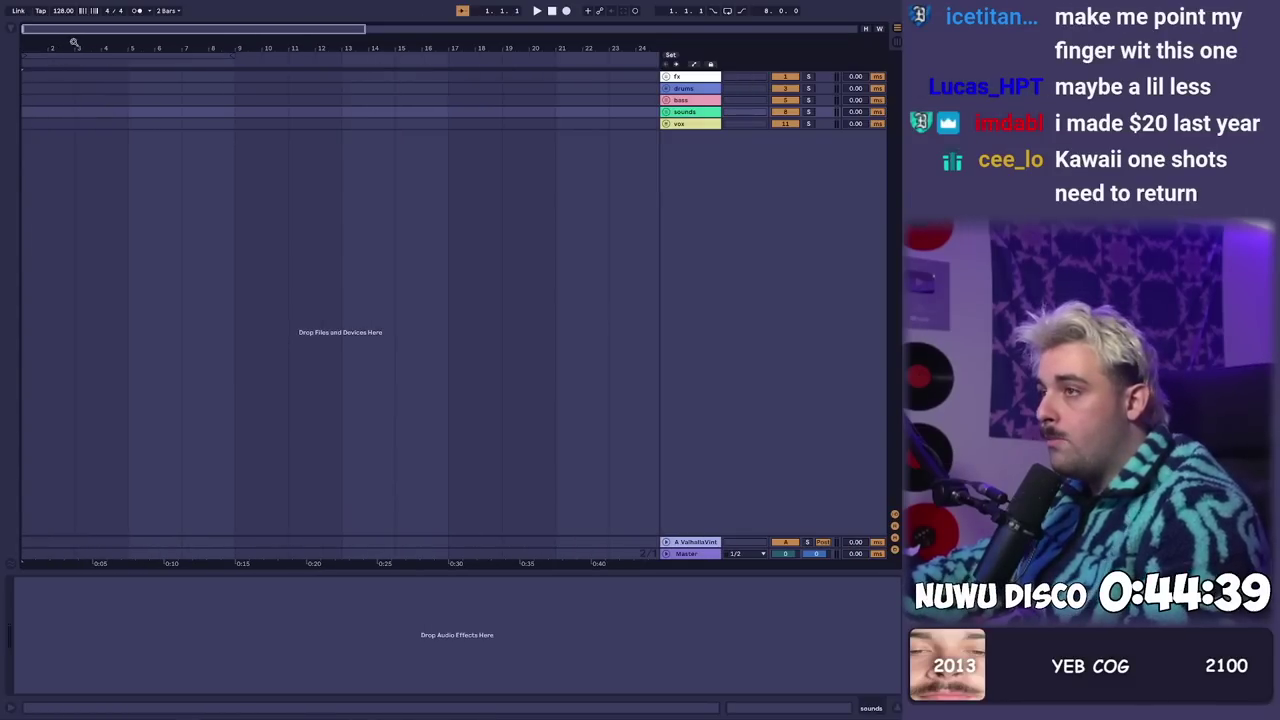
- Place NOIZU_kick_loop_house_01_124.wav at bar 1 of the 4 Audio track and duplicate it three times up to bar 9
{"action": "left_click_drag", "start_coordinate": [74, 43], "coordinate": [74, 30]}
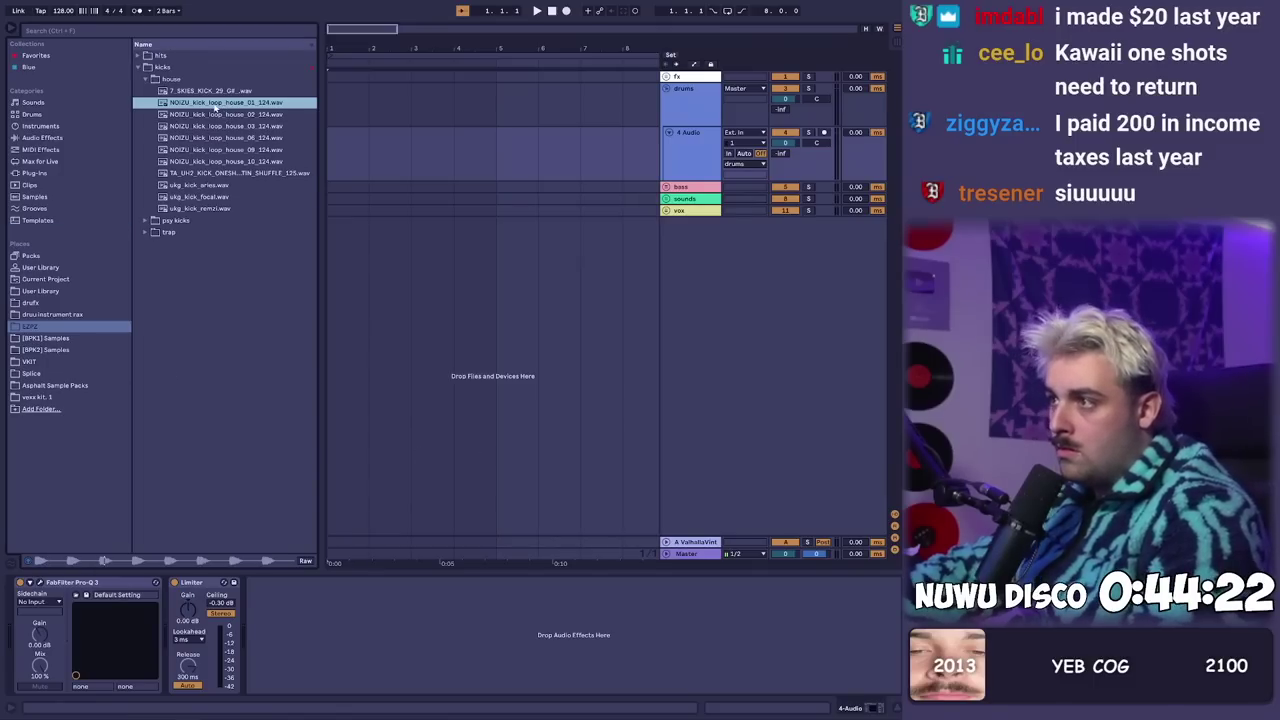
{"action": "left_click_drag", "start_coordinate": [214, 110], "coordinate": [340, 152]}
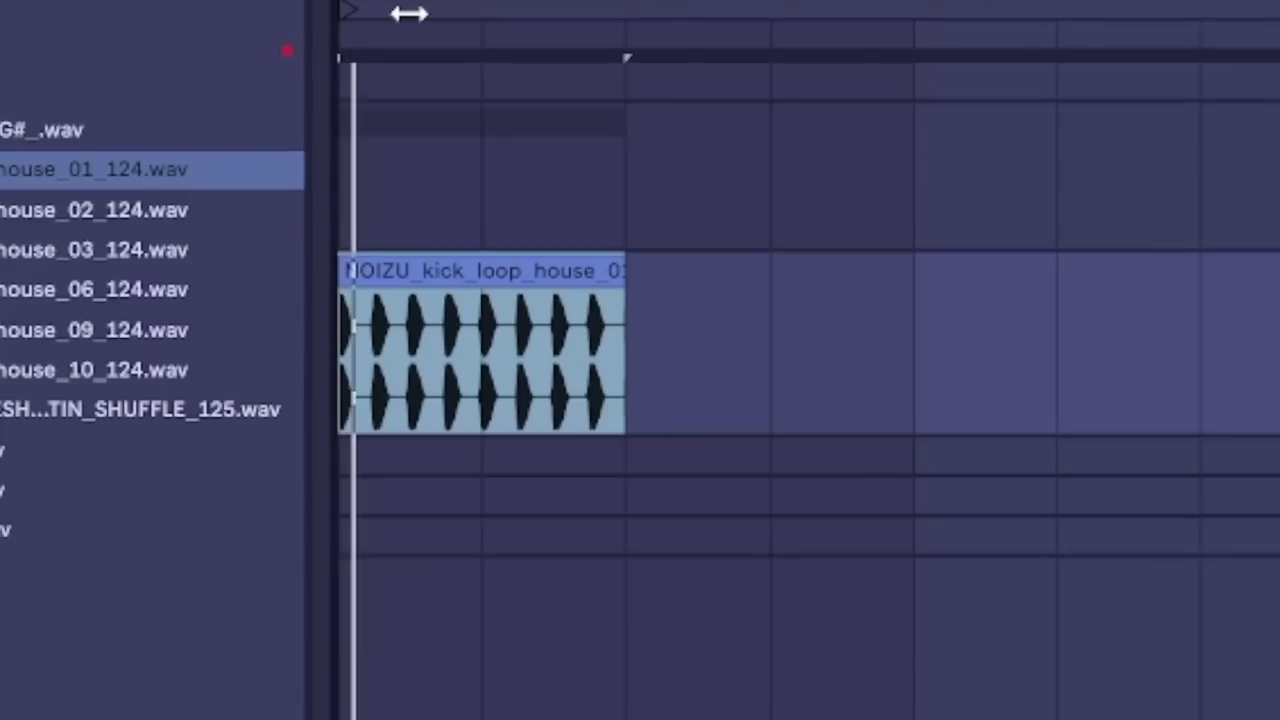
{"action": "key", "text": "ctrl+d"}
{"action": "key", "text": "minus"}
{"action": "key", "text": "ctrl+d"}
{"action": "key", "text": "ctrl+d"}
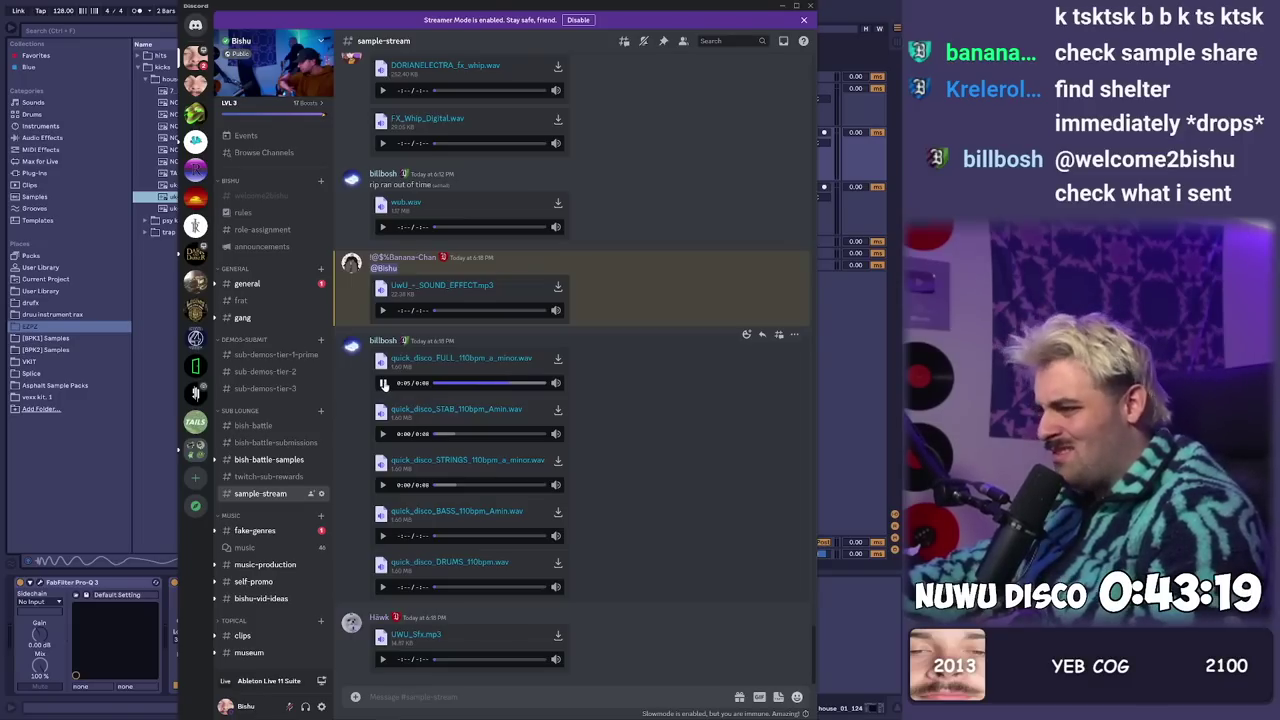
- Preview quick_disco_STAB_110bpm_Amin.wav in Discord and add the downloaded file on a new track at bar 1 in Ableton Live
{"action": "left_click", "coordinate": [177, 458]}
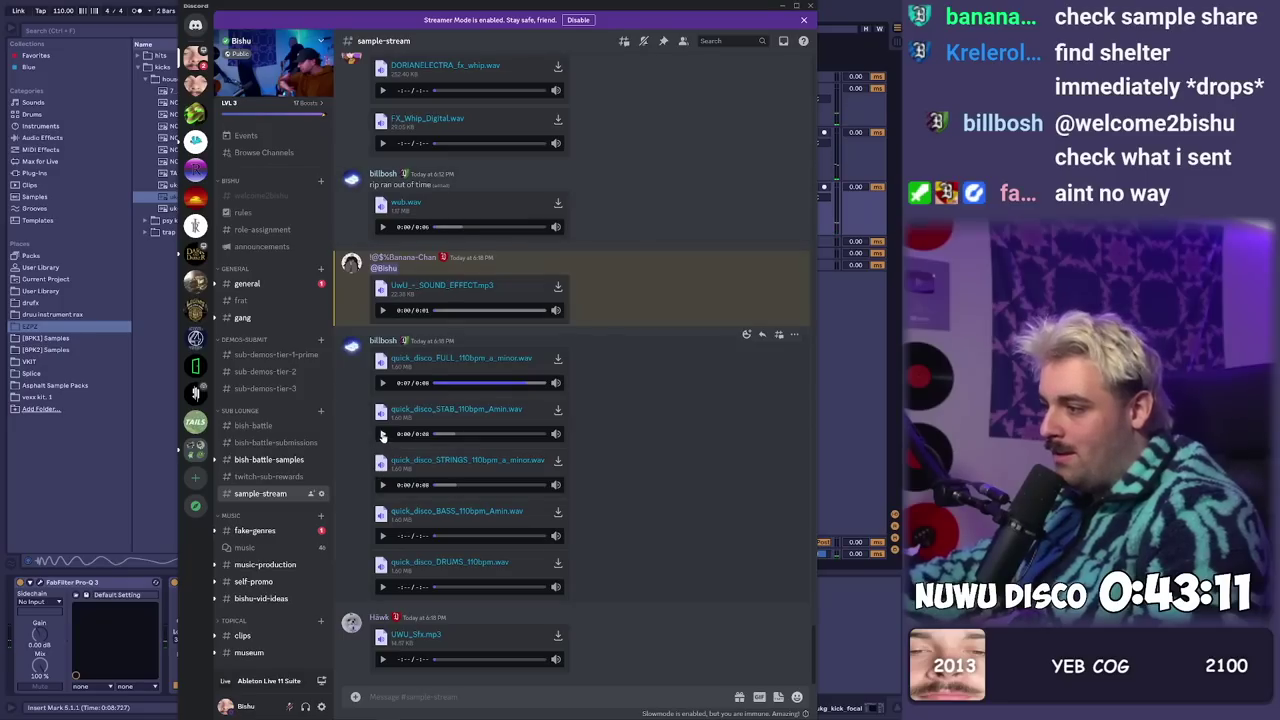
{"action": "left_click", "coordinate": [382, 435]}
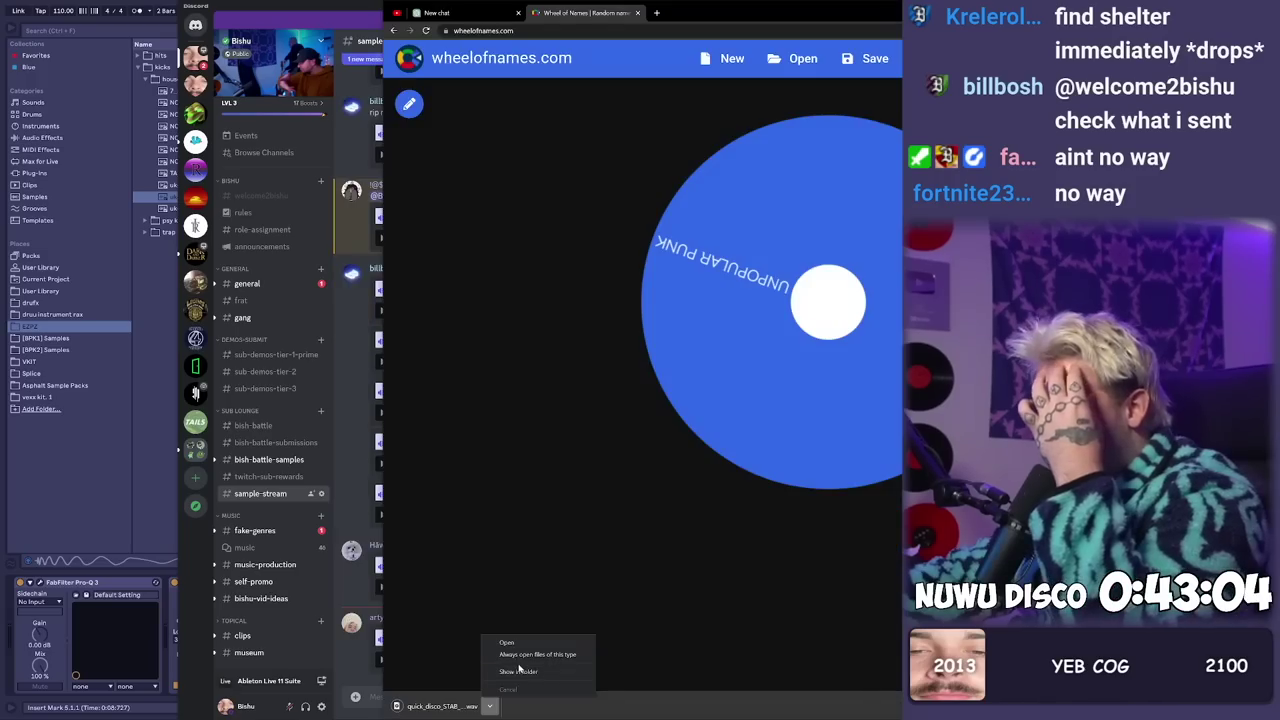
{"action": "left_click_drag", "start_coordinate": [585, 553], "coordinate": [729, 343]}
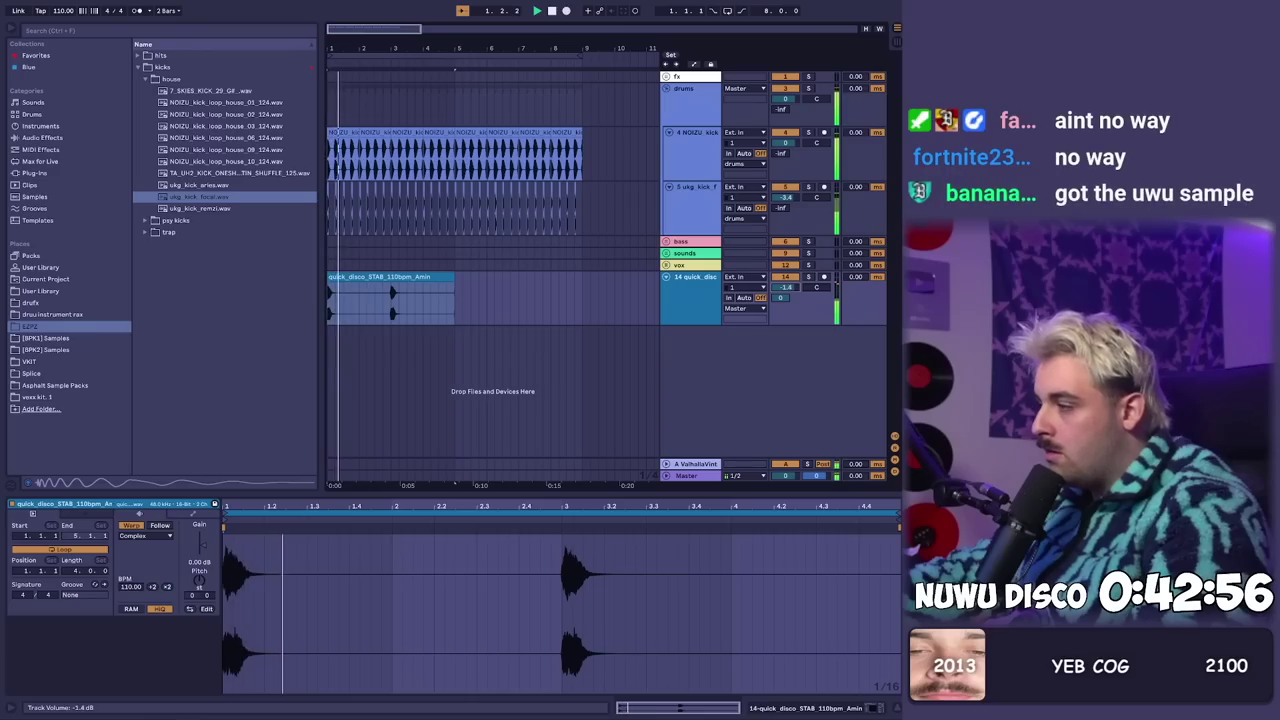
- Set the quick_disco_STAB track's volume to -0.4 dB and duplicate its four-bar clip once, up to bar 9
{"action": "left_click_drag", "start_coordinate": [785, 287], "coordinate": [785, 283]}
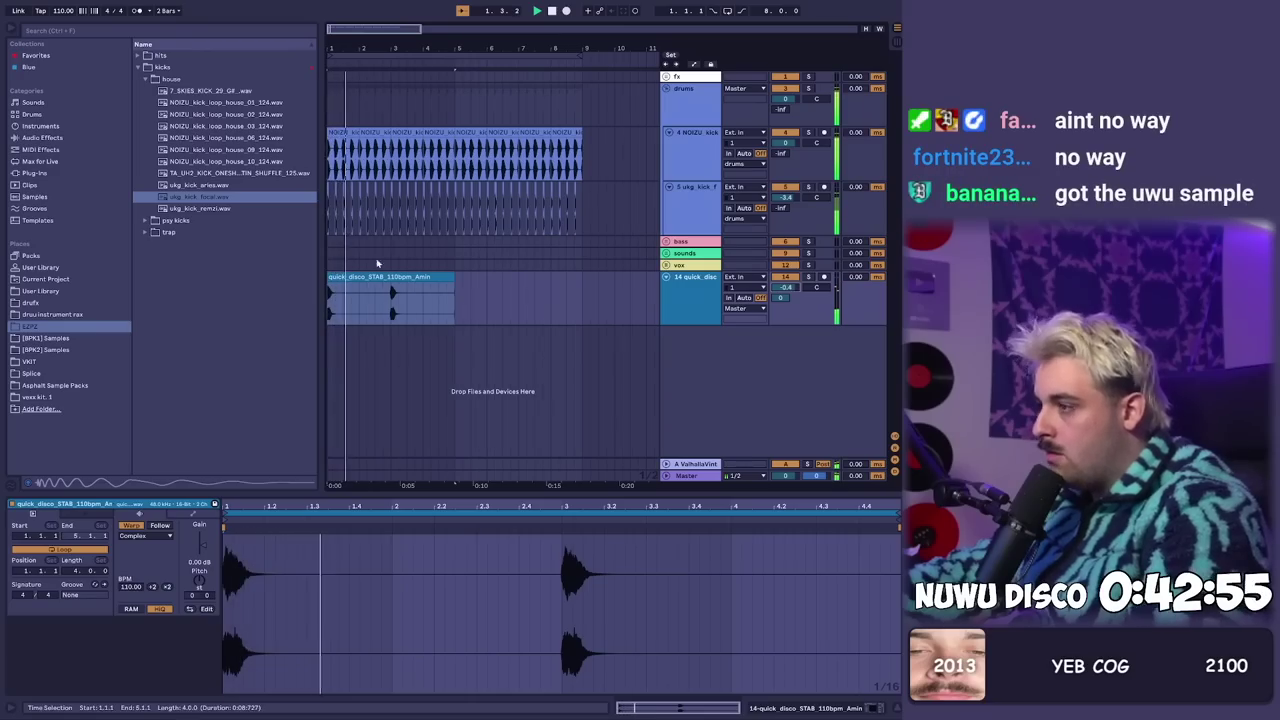
{"action": "left_click", "coordinate": [381, 277]}
{"action": "key", "text": "ctrl+d"}
{"action": "key", "text": "ctrl+d"}
{"action": "key", "text": "ctrl+z"}
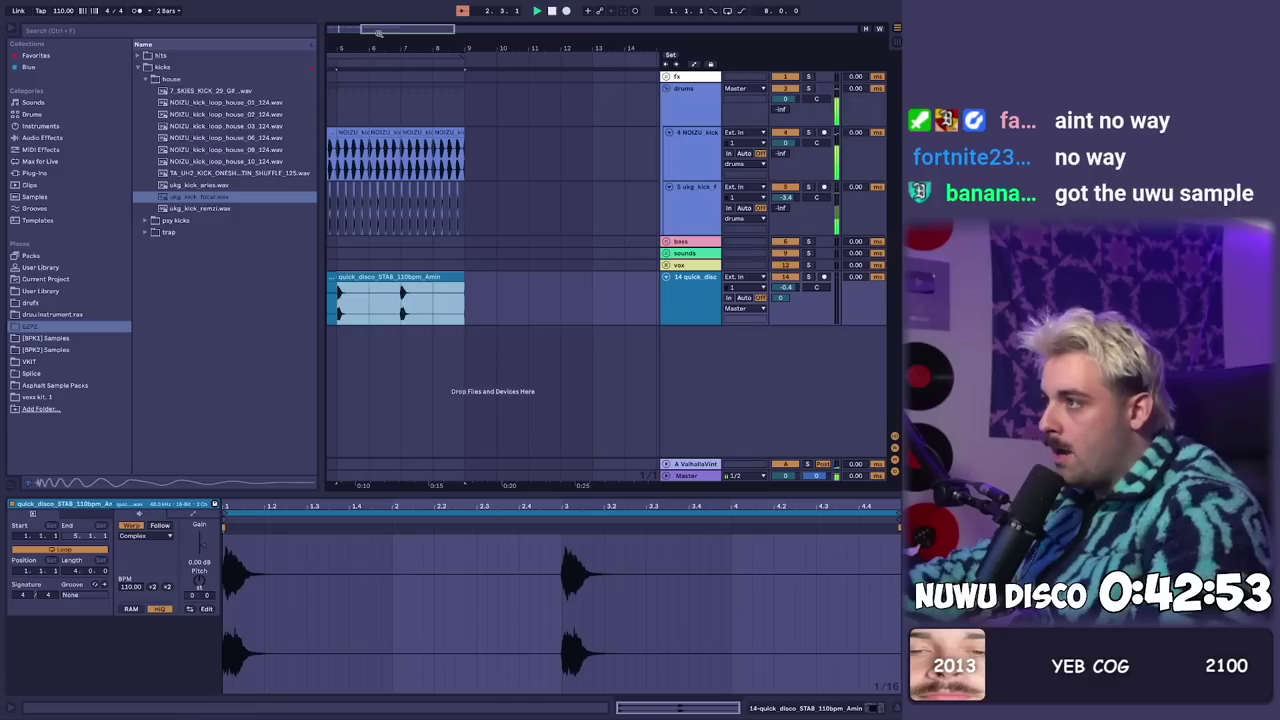
{"action": "left_click_drag", "start_coordinate": [378, 32], "coordinate": [455, 12]}
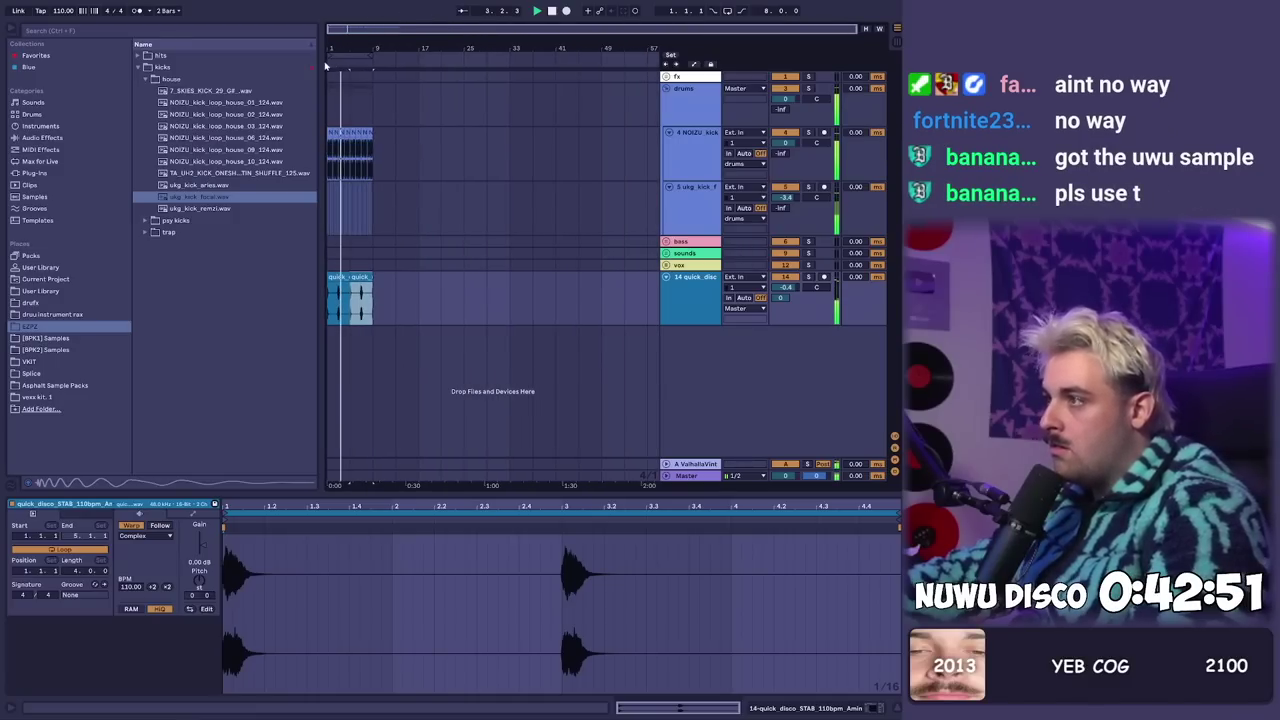
{"action": "left_click_drag", "start_coordinate": [338, 48], "coordinate": [350, 90]}
- Switch to Discord, preview and download quick_disco_BASS_110bpm_Amin.wav, and open the downloaded file's location
{"action": "key", "text": "alt+Tab"}
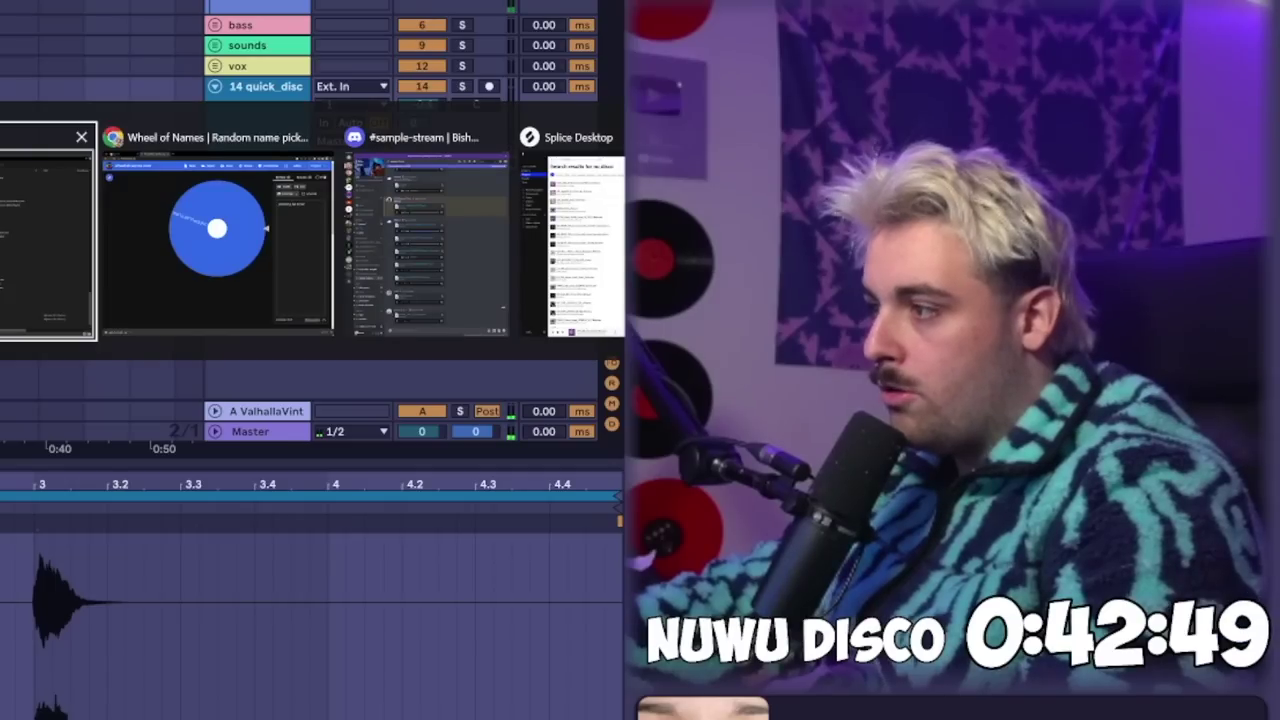
{"action": "left_click", "coordinate": [426, 338]}
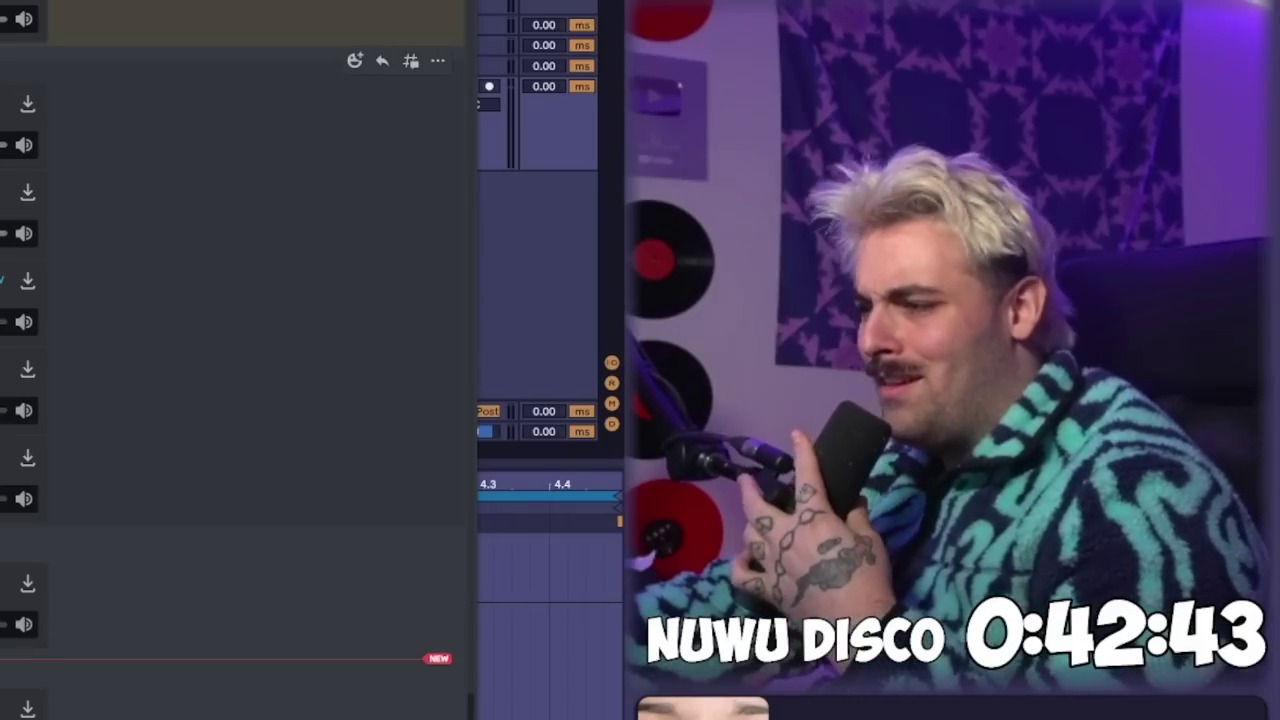
{"action": "left_click", "coordinate": [382, 463]}
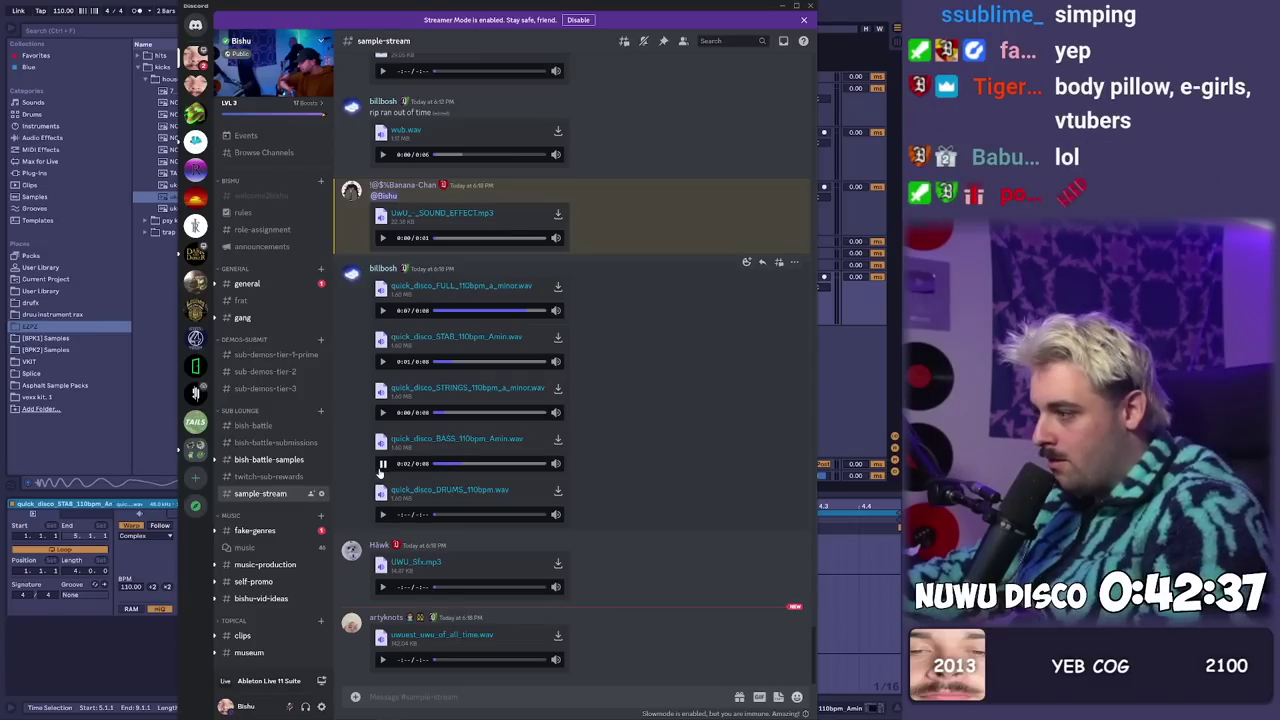
{"action": "left_click", "coordinate": [558, 440]}
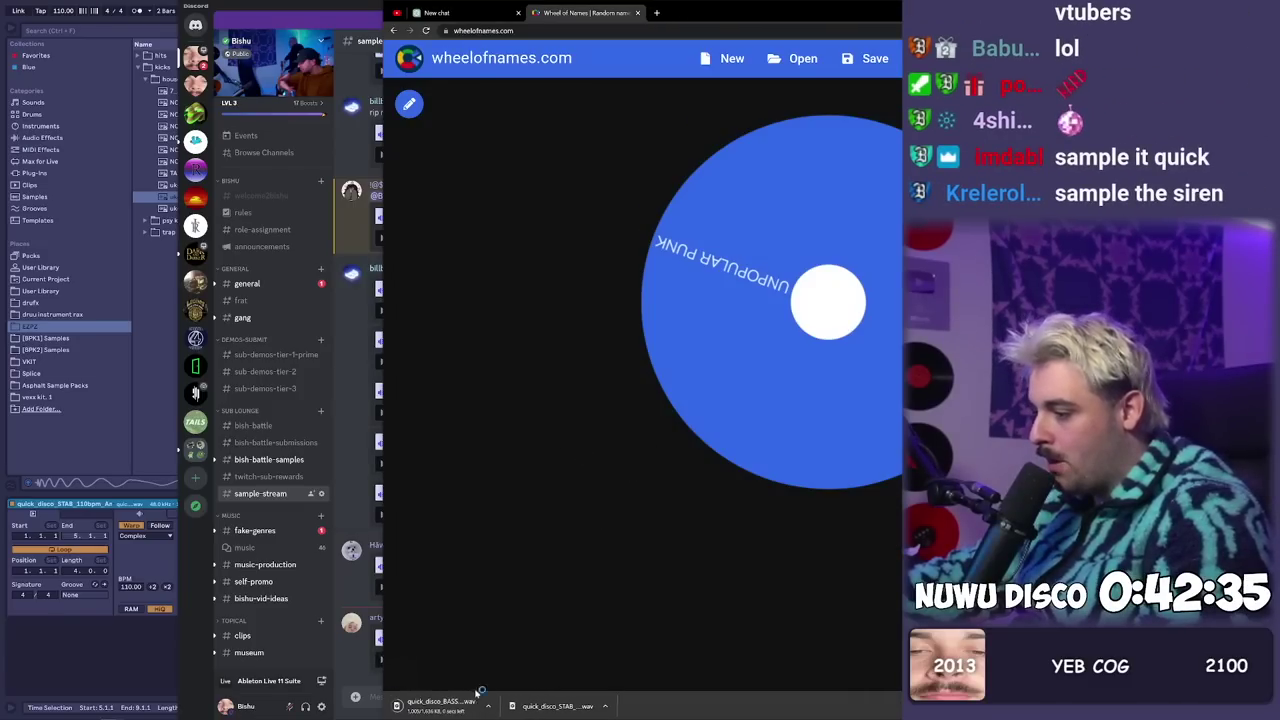
{"action": "left_click", "coordinate": [489, 706]}
{"action": "left_click", "coordinate": [509, 674]}
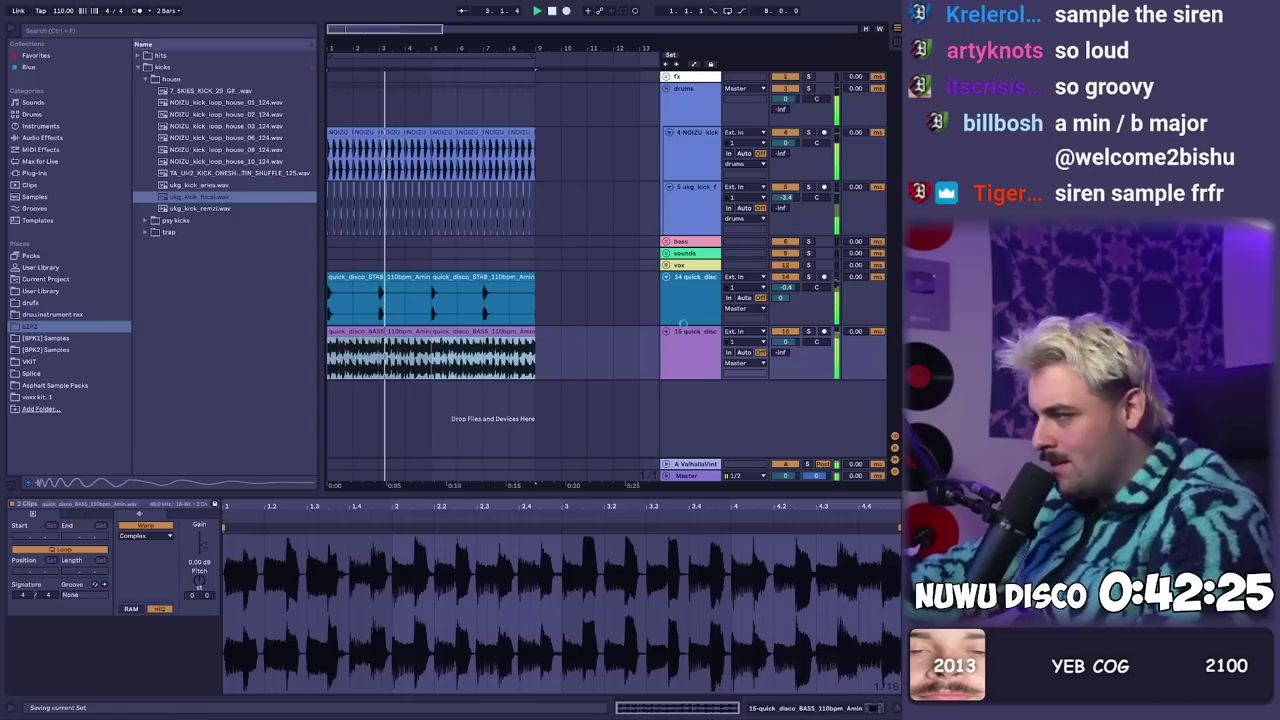
- Unfold the vox group and move the quick_disco STAB and BASS tracks into the sounds group
{"action": "left_click", "coordinate": [666, 265]}
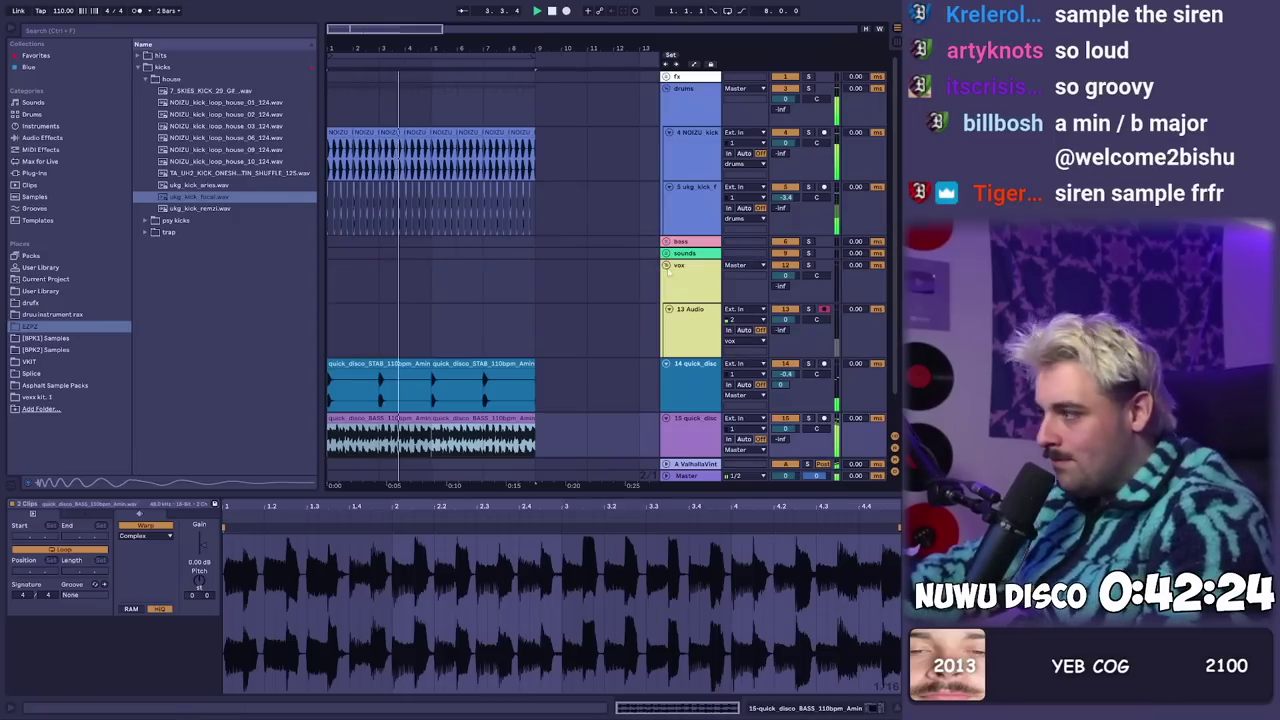
{"action": "scroll", "coordinate": [690, 335], "scroll_direction": "down", "scroll_amount": 1}
{"action": "left_click", "coordinate": [692, 346]}
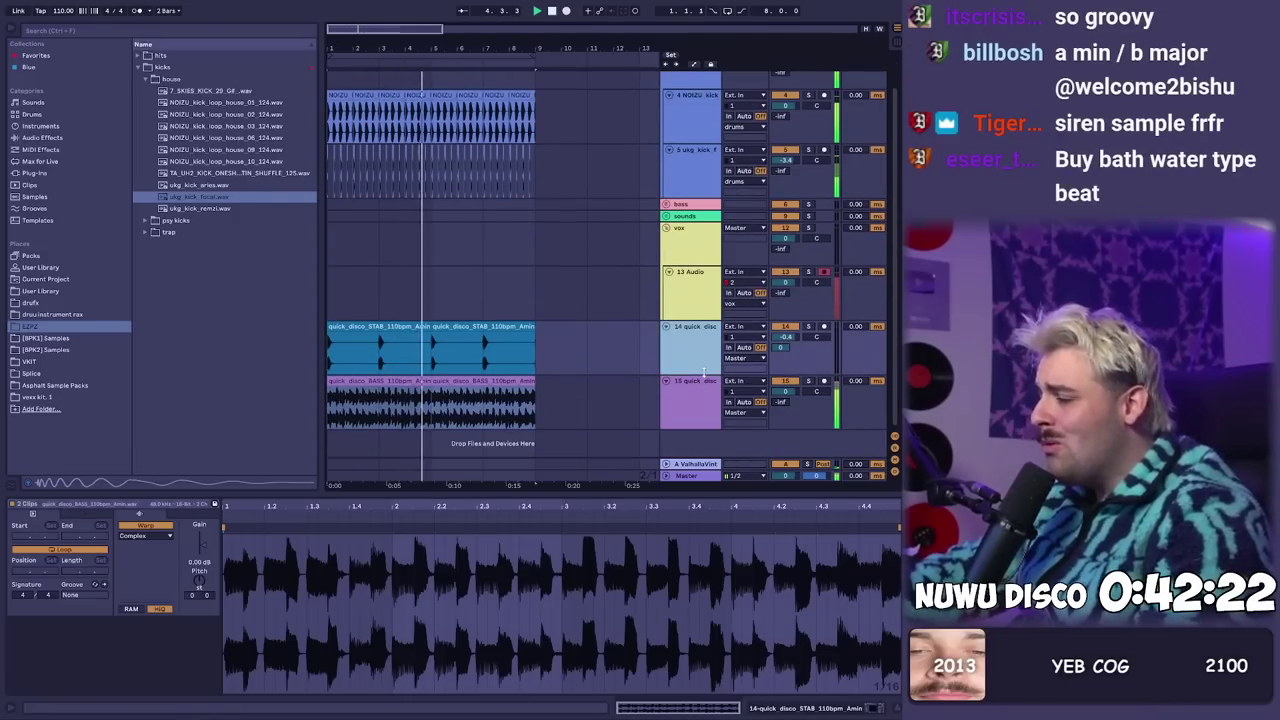
{"action": "left_click", "coordinate": [695, 218]}
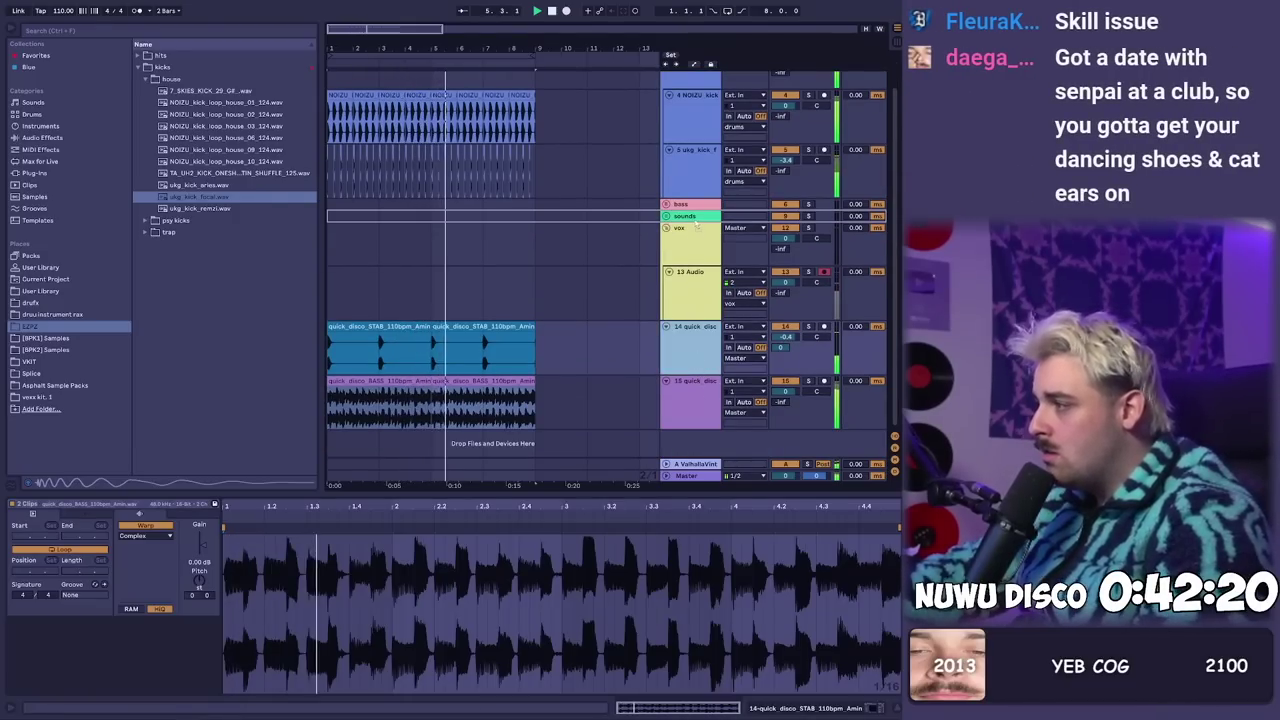
{"action": "key", "text": "space"}
{"action": "left_click_drag", "start_coordinate": [686, 386], "coordinate": [690, 352]}
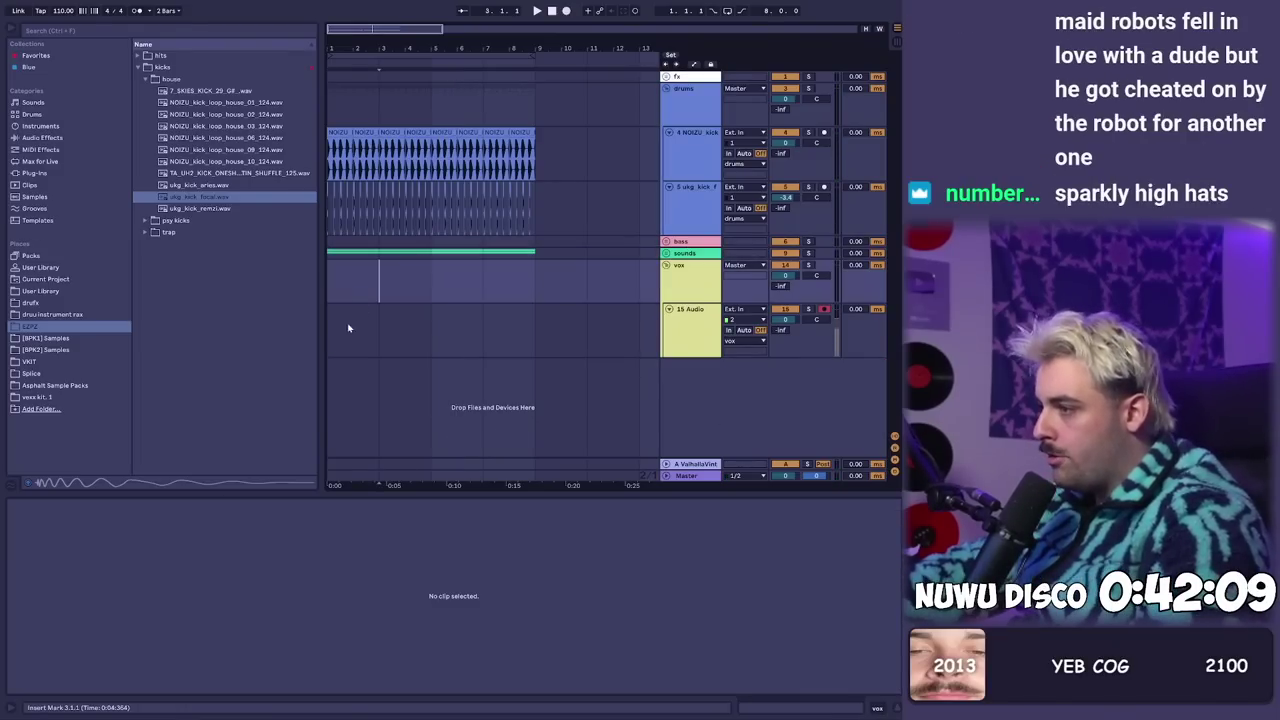
- Record a vocal take on the 15 Audio track from the start up to about bar 5 and play it back
{"action": "left_click", "coordinate": [330, 328]}
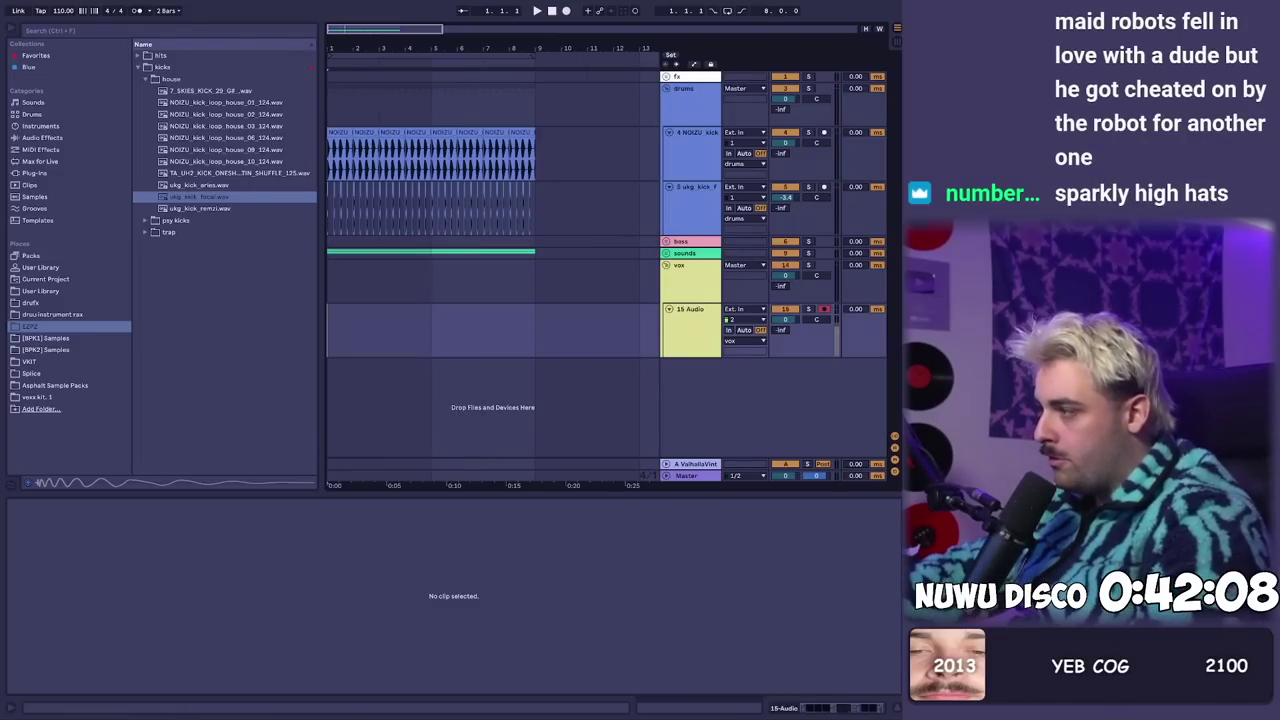
{"action": "key", "text": "space"}
{"action": "left_click", "coordinate": [568, 11]}
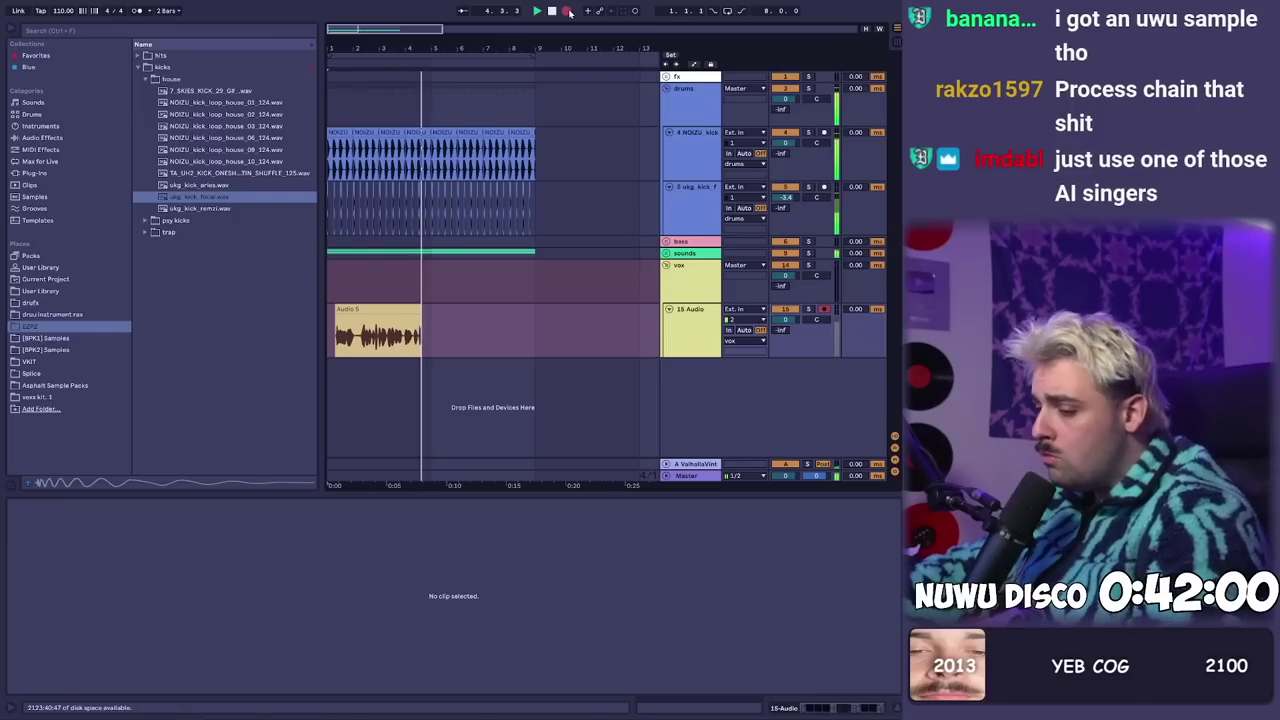
{"action": "key", "text": "space"}
{"action": "left_click", "coordinate": [382, 309]}
{"action": "key", "text": "space"}
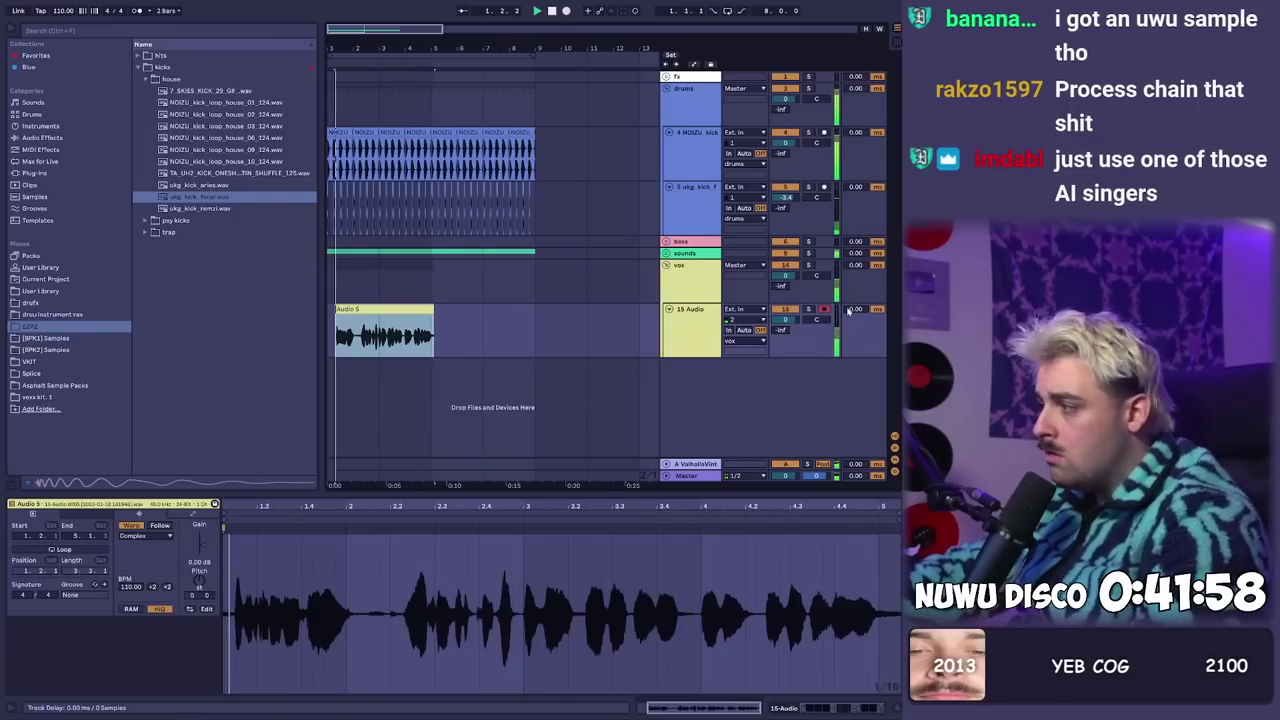
- In the vocal track's Pro-Q 3, add a boost of about 3 dB near 14 kHz and a low cut around 110 Hz
{"action": "key", "text": "shift+Tab"}
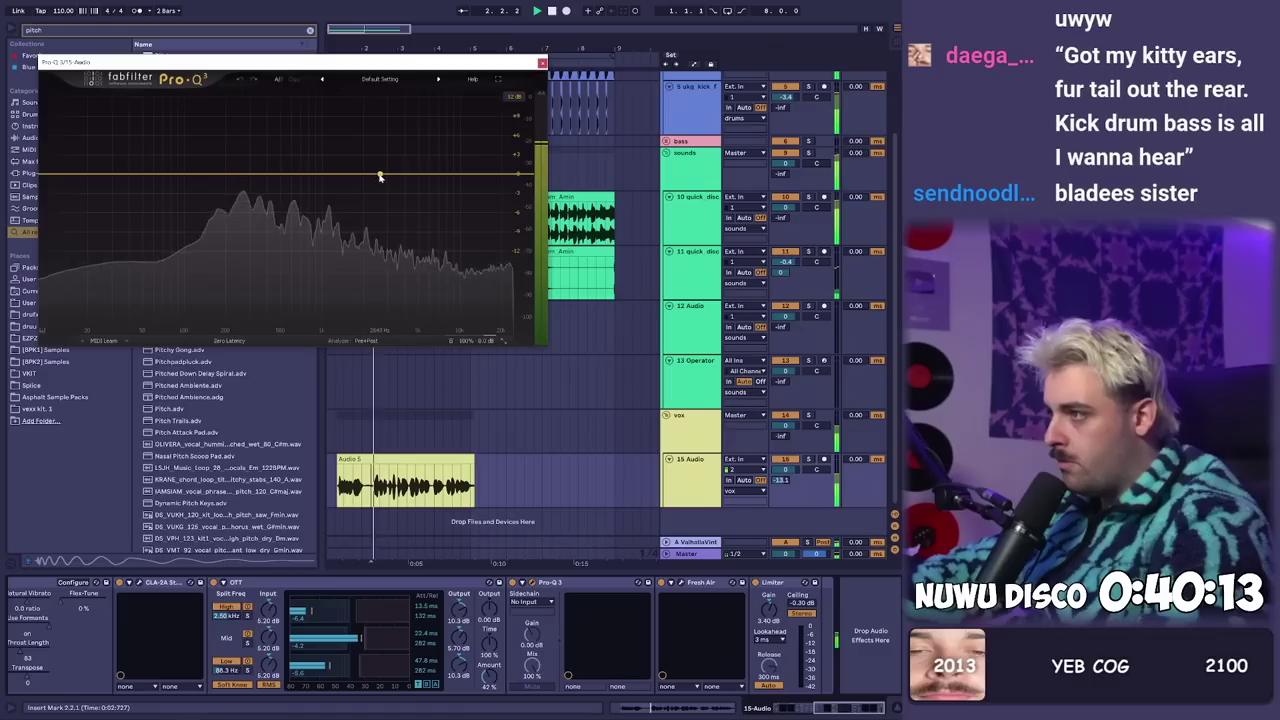
{"action": "left_click_drag", "start_coordinate": [380, 176], "coordinate": [478, 143]}
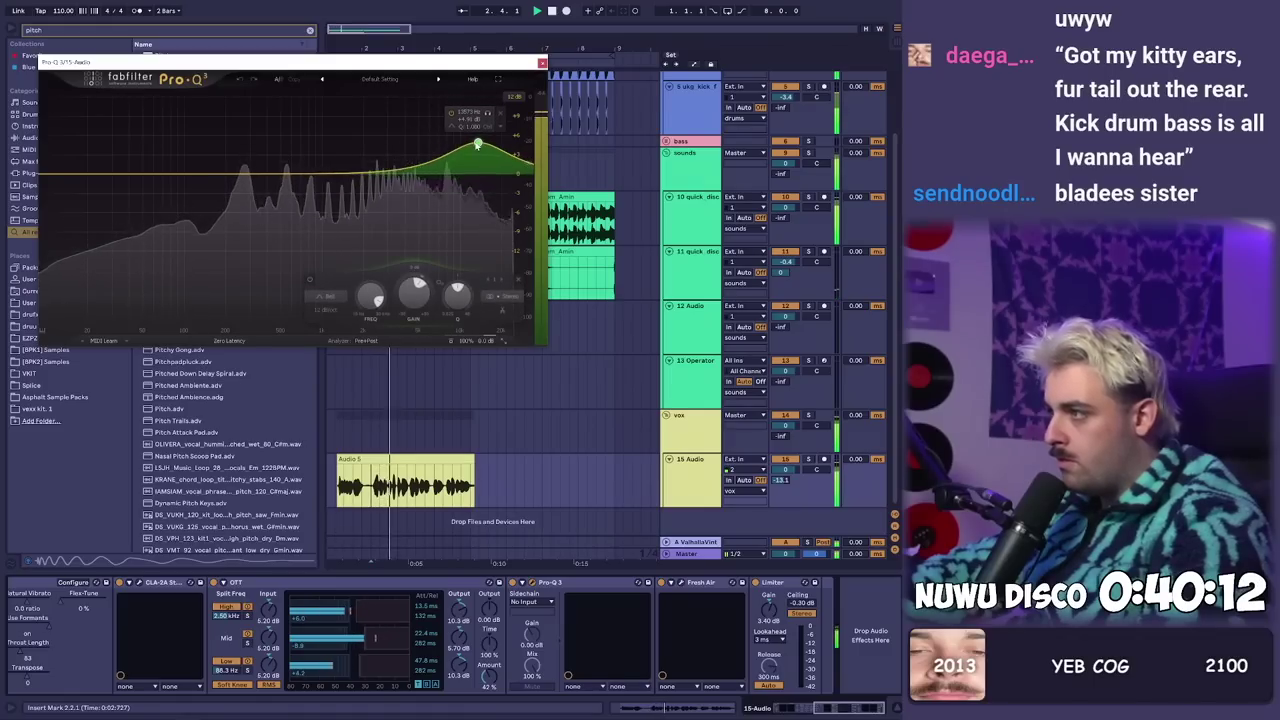
{"action": "key", "text": "space"}
{"action": "left_click_drag", "start_coordinate": [54, 176], "coordinate": [188, 177]}
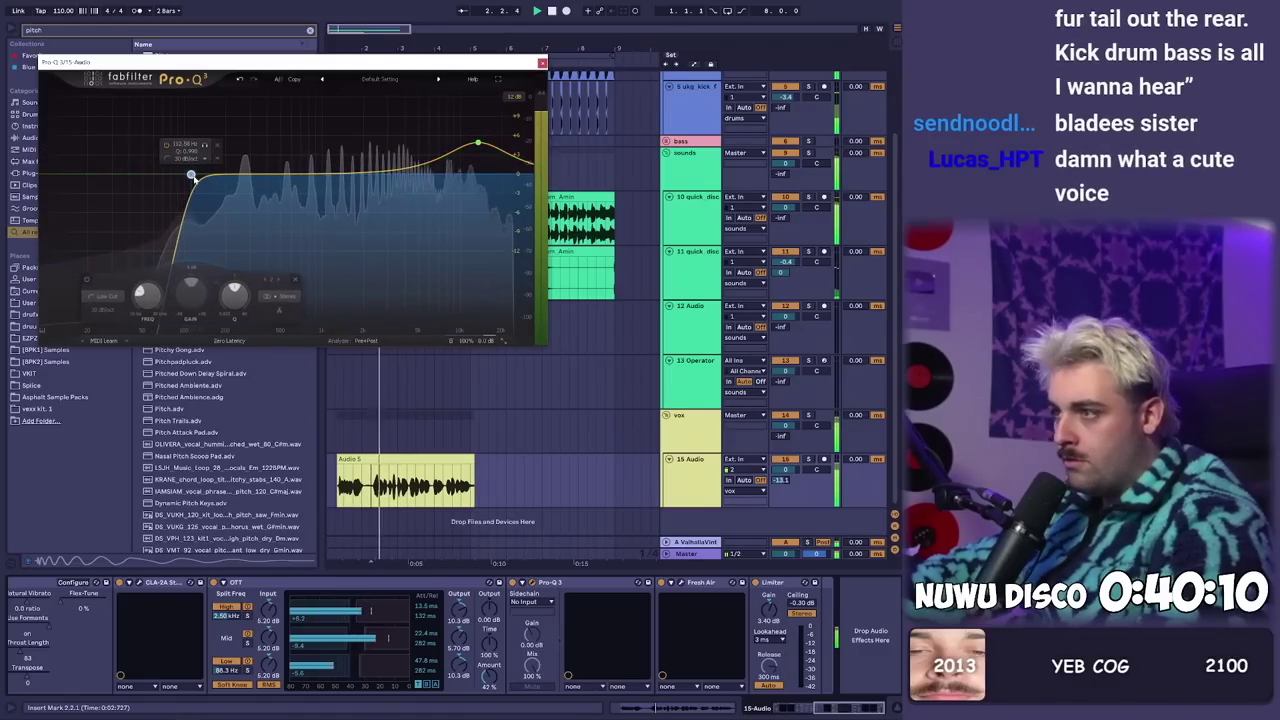
{"action": "left_click_drag", "start_coordinate": [478, 143], "coordinate": [482, 153]}
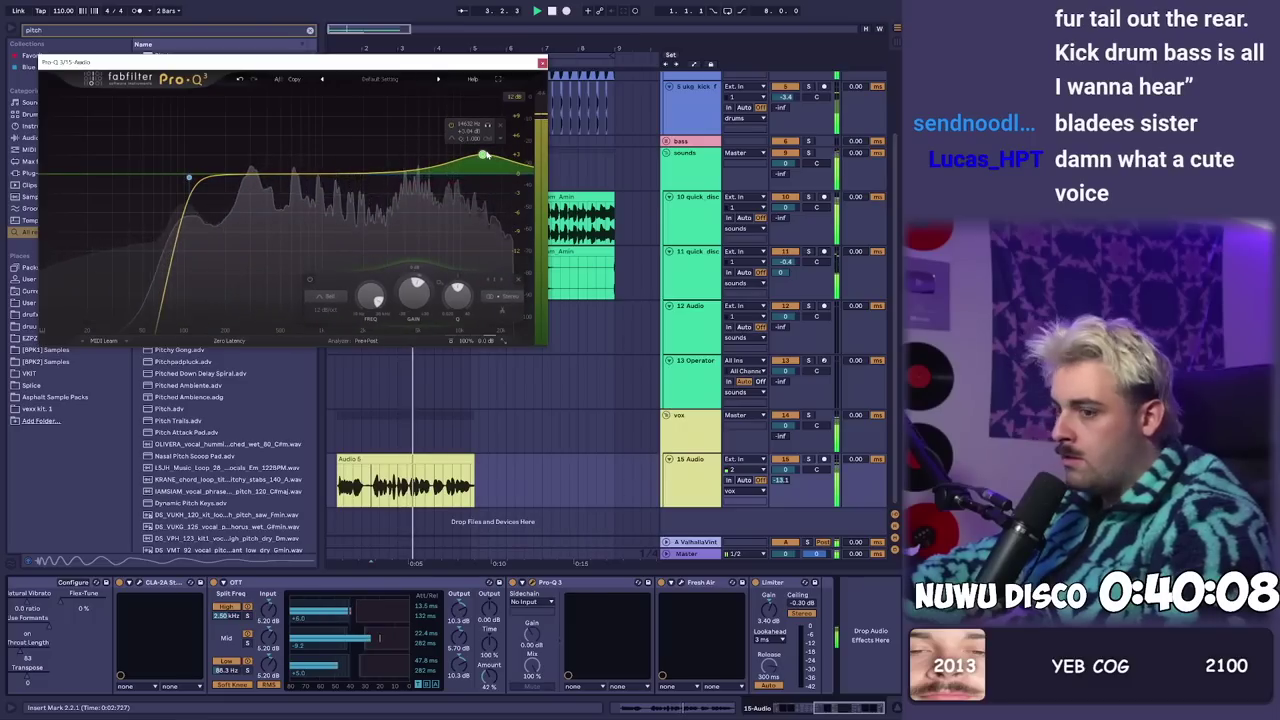
{"action": "left_click", "coordinate": [542, 63]}
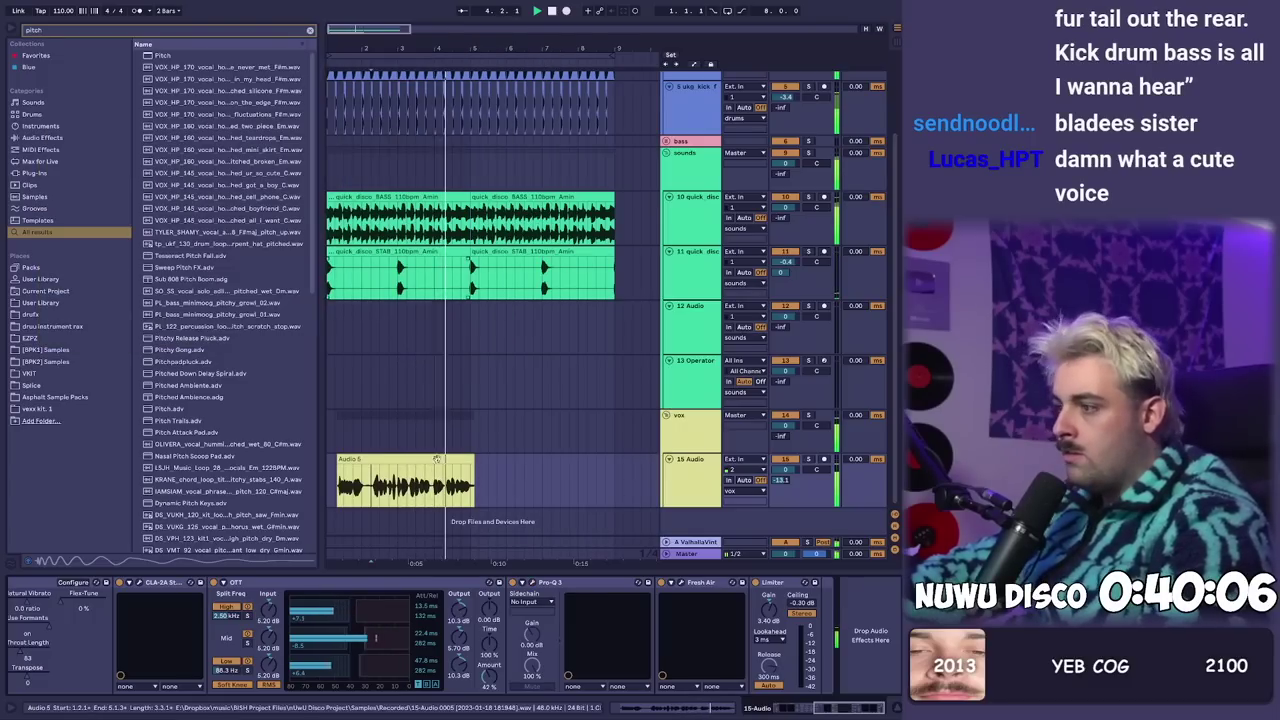
- Duplicate the 15 Audio vocal track and delete the copied clip from the duplicate
{"action": "left_click", "coordinate": [426, 483]}
{"action": "key", "text": "ctrl+2"}
{"action": "left_click", "coordinate": [668, 460]}
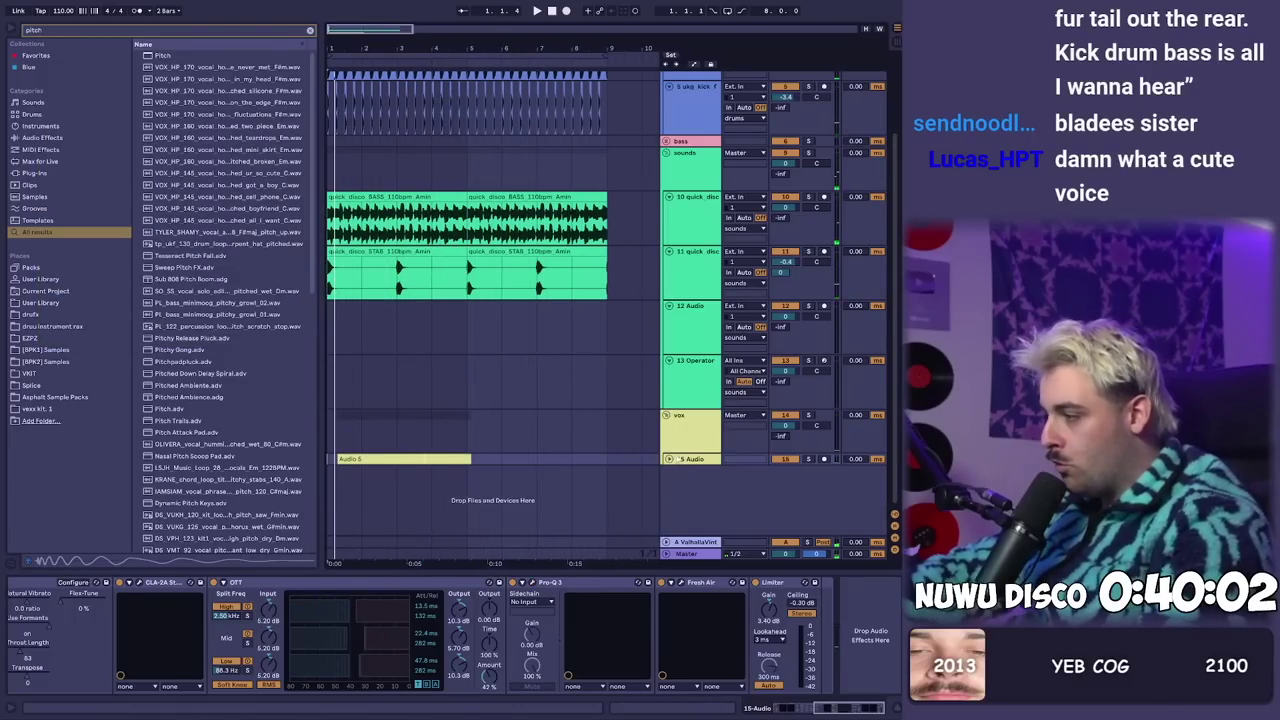
{"action": "left_click", "coordinate": [669, 460]}
{"action": "key", "text": "ctrl+d"}
{"action": "left_click_drag", "start_coordinate": [502, 507], "coordinate": [251, 487]}
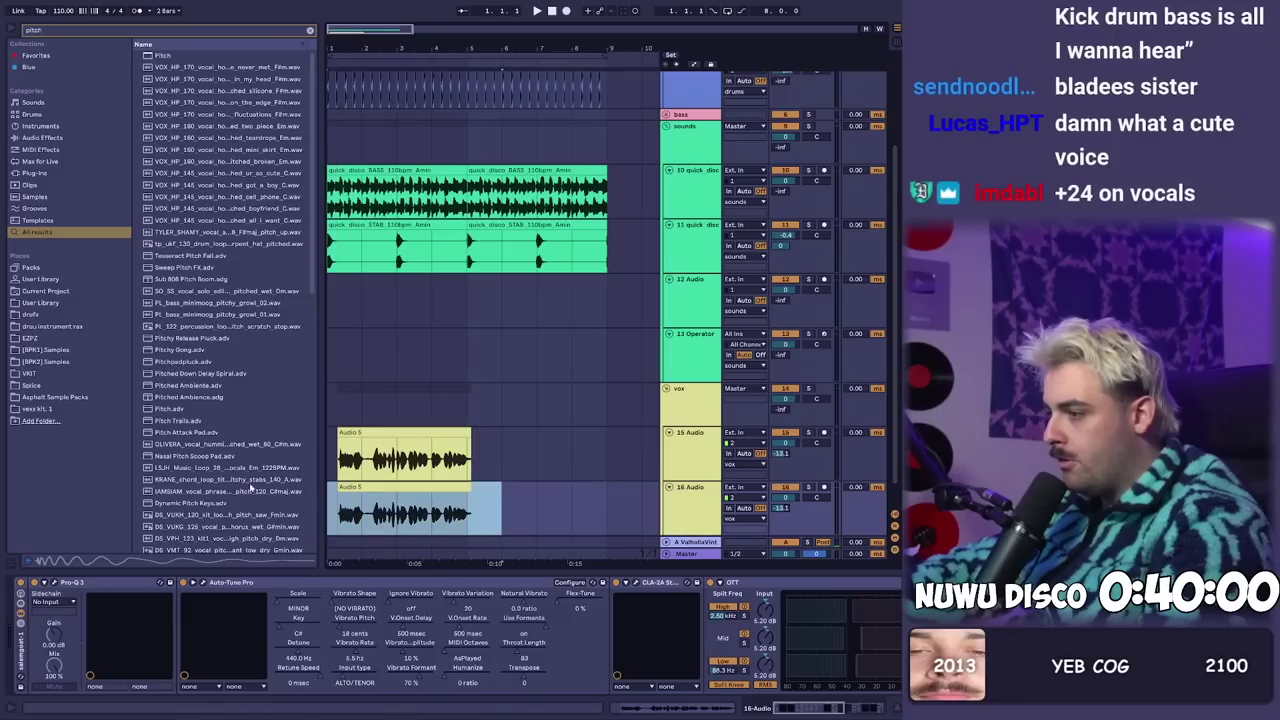
{"action": "key", "text": "Delete"}
- Place the insert marker at 1.2.1, at the start of the Audio 5 clip on the 15 Audio track
{"action": "left_click", "coordinate": [337, 504]}
{"action": "left_click", "coordinate": [361, 516]}
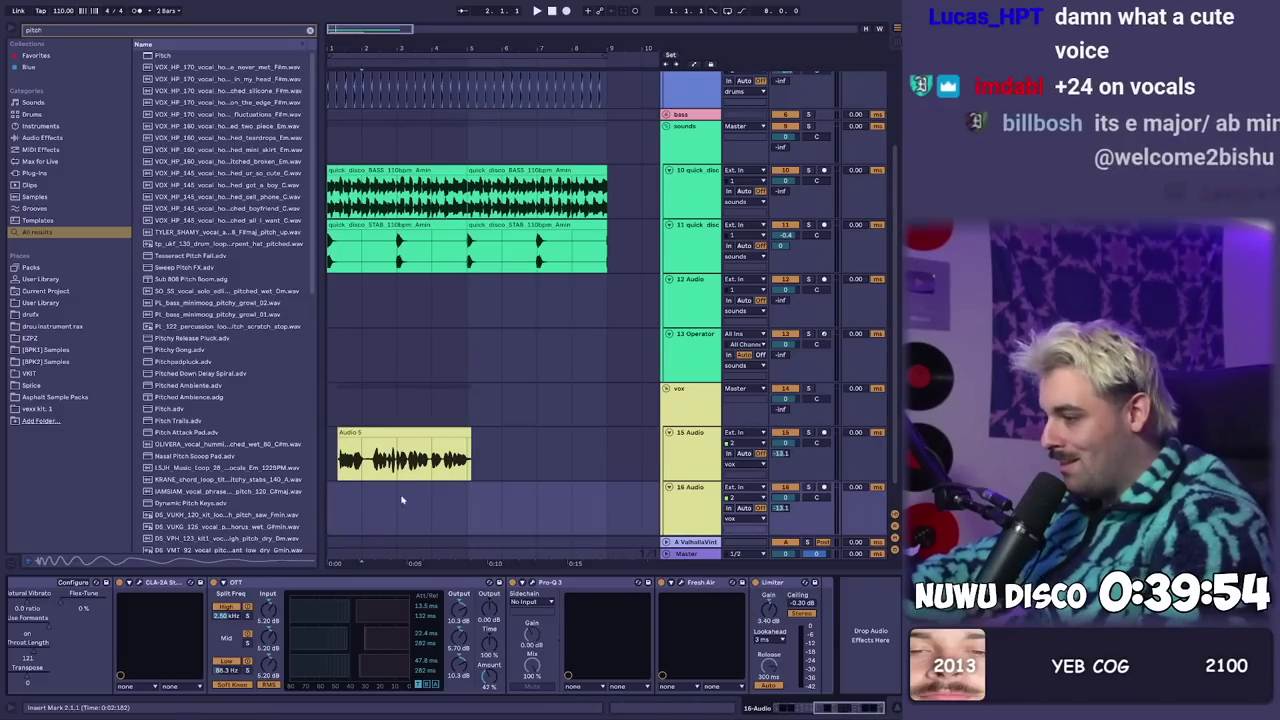
{"action": "left_click", "coordinate": [402, 498]}
{"action": "key", "text": "Up"}
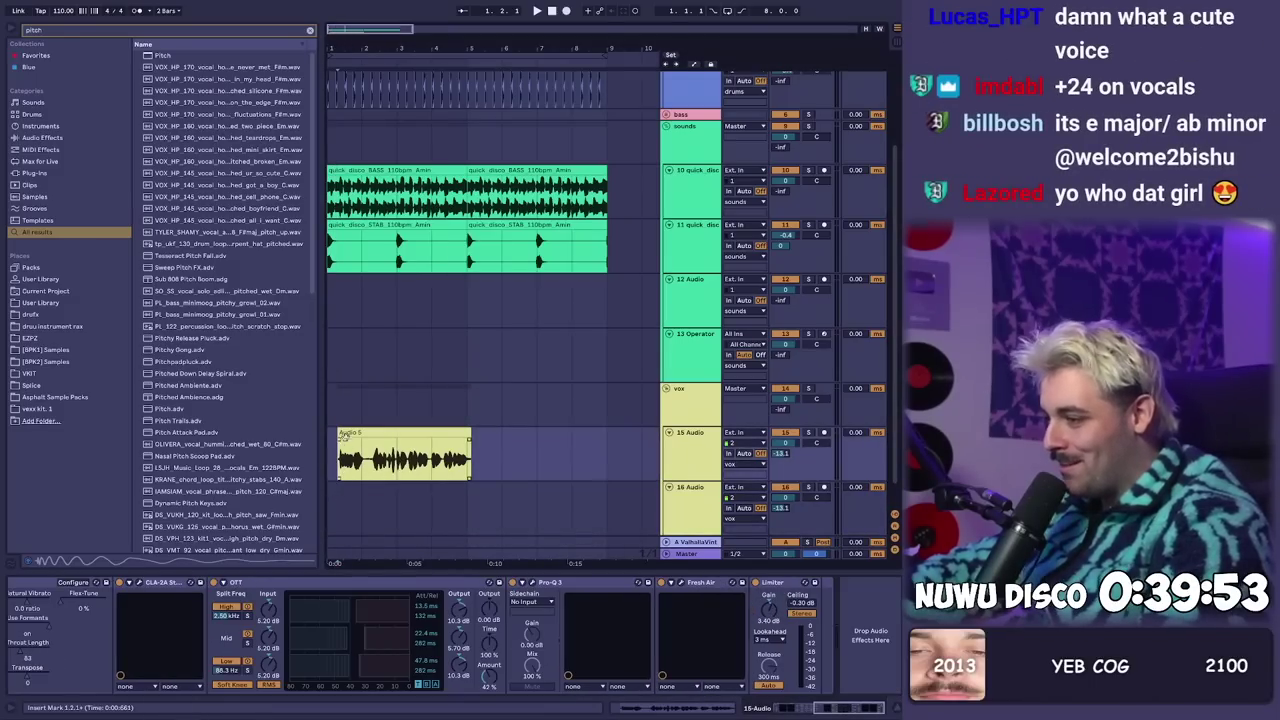
{"action": "left_click", "coordinate": [345, 435]}
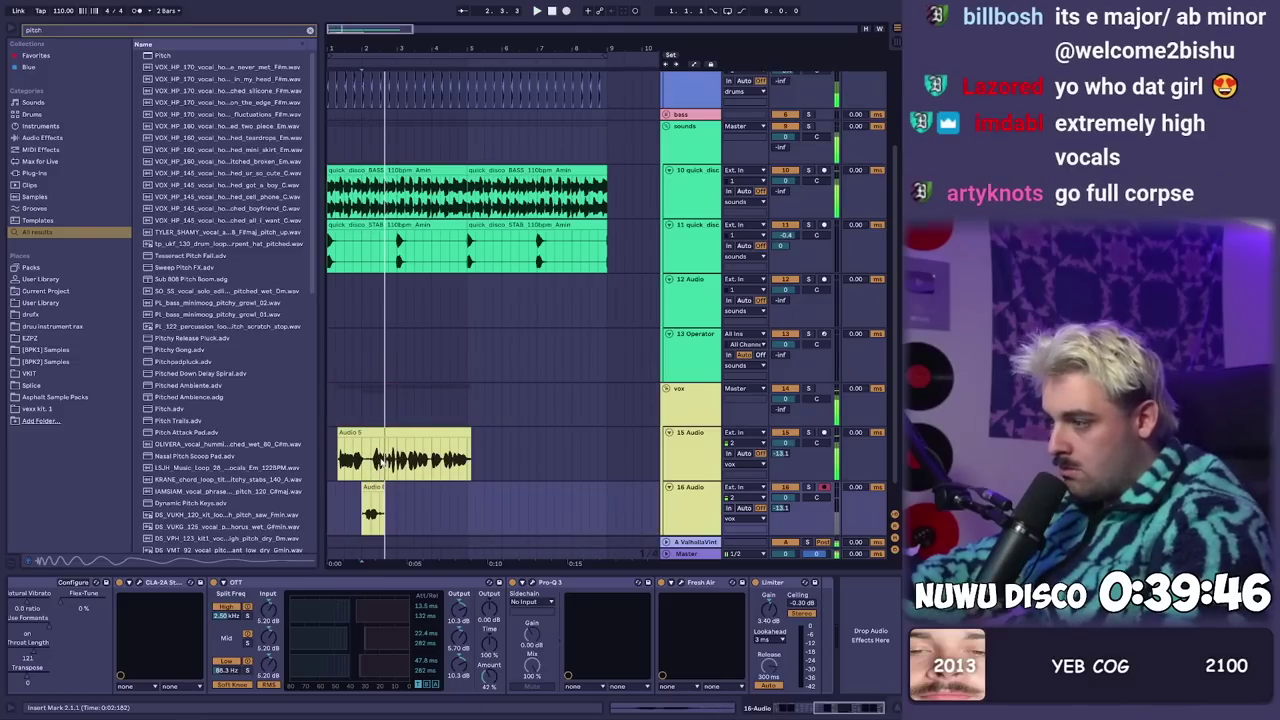
- Delete the Audio 5 clip from about 2.2.1 onward and play back the two vocal layers
{"action": "left_click_drag", "start_coordinate": [520, 463], "coordinate": [371, 462]}
{"action": "key", "text": "Delete"}
{"action": "left_click", "coordinate": [353, 462]}
{"action": "key", "text": "space"}
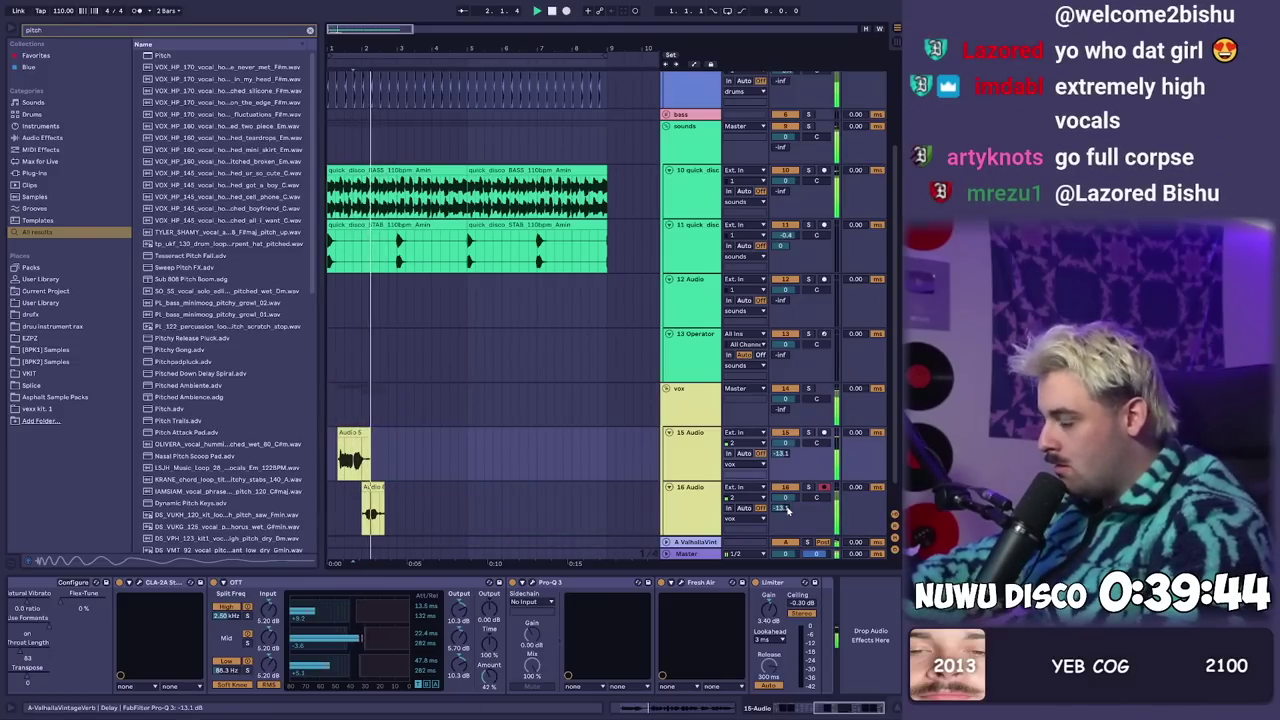
- Set the 16 Audio track's reverb send to -12.8 dB and record a new vocal take over the first two bars of 15 Audio
{"action": "left_click_drag", "start_coordinate": [787, 509], "coordinate": [789, 505]}
{"action": "left_click", "coordinate": [370, 460]}
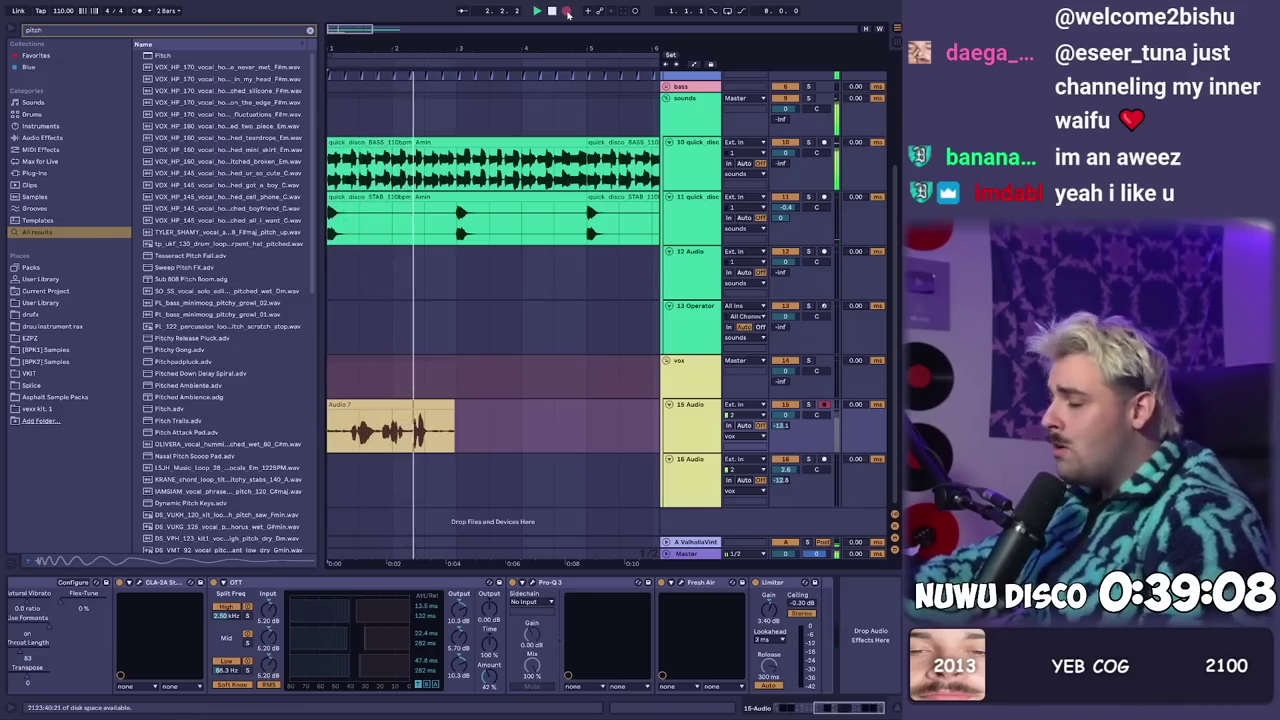
{"action": "left_click", "coordinate": [566, 11]}
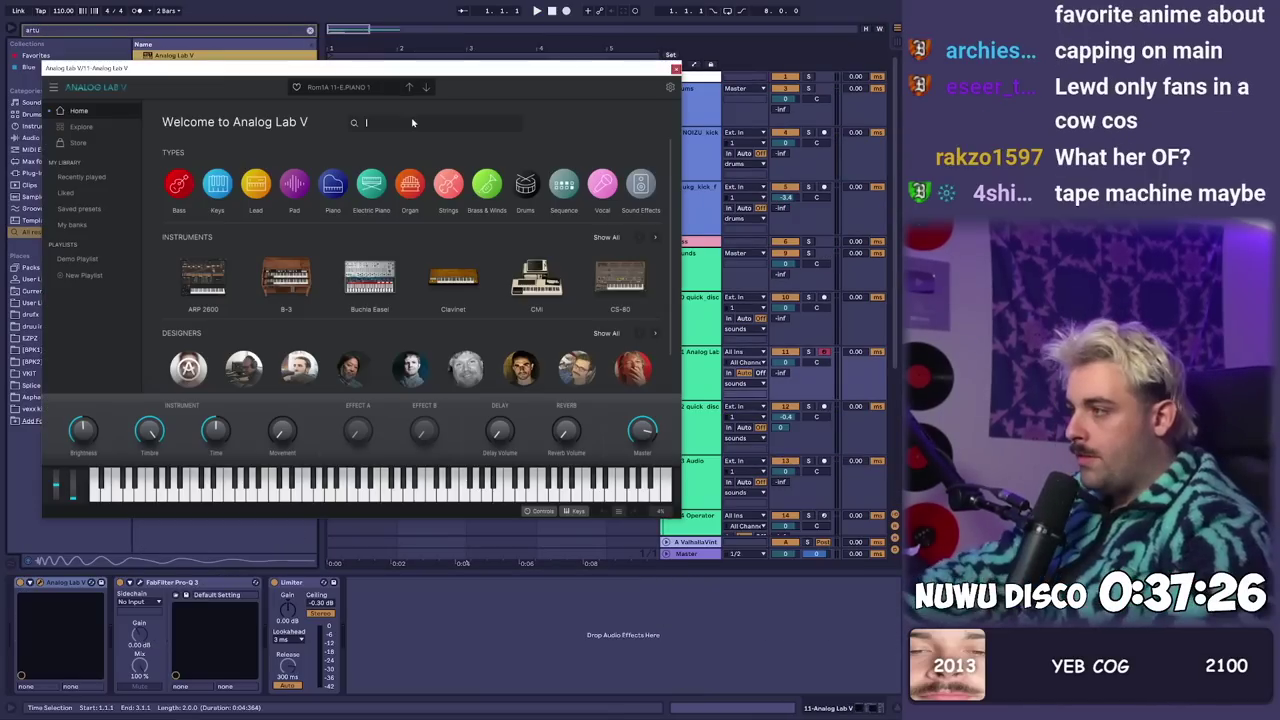
- Search the Analog Lab V presets for "80s lead" and load the 80s Lead preset
{"action": "left_click", "coordinate": [413, 123]}
{"action": "type", "text": "80s lead"}
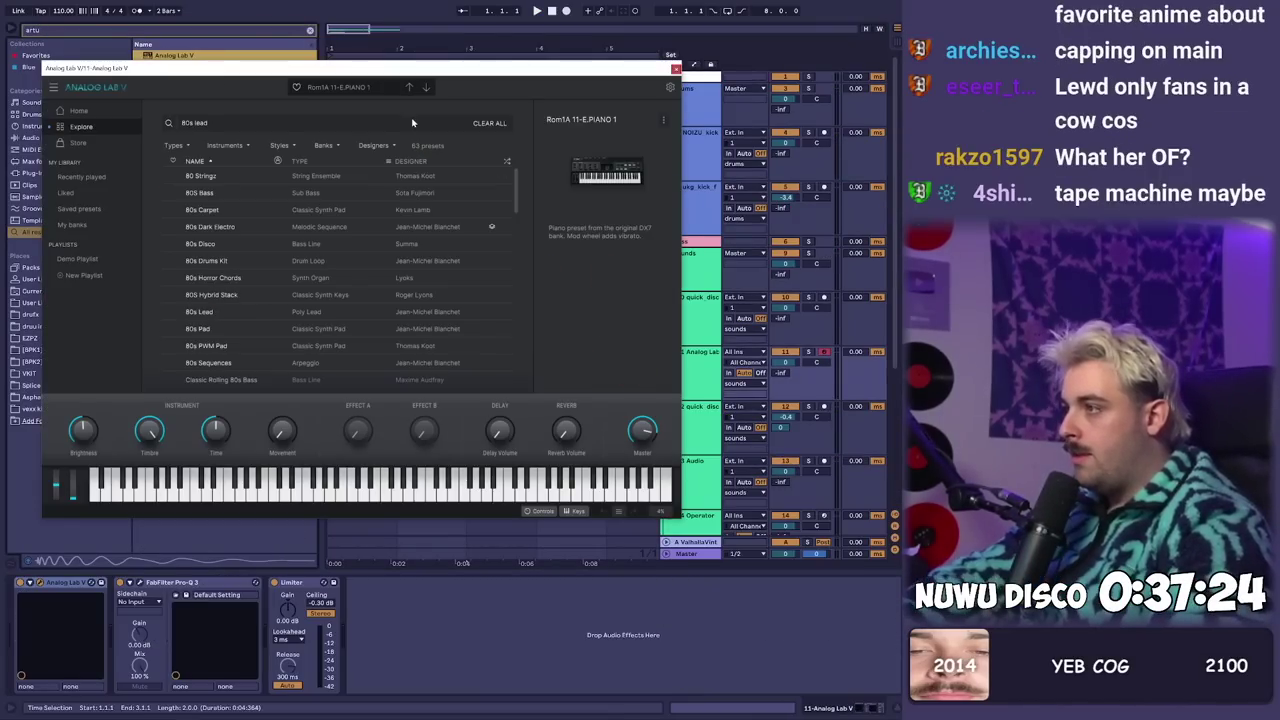
{"action": "left_click", "coordinate": [200, 176]}
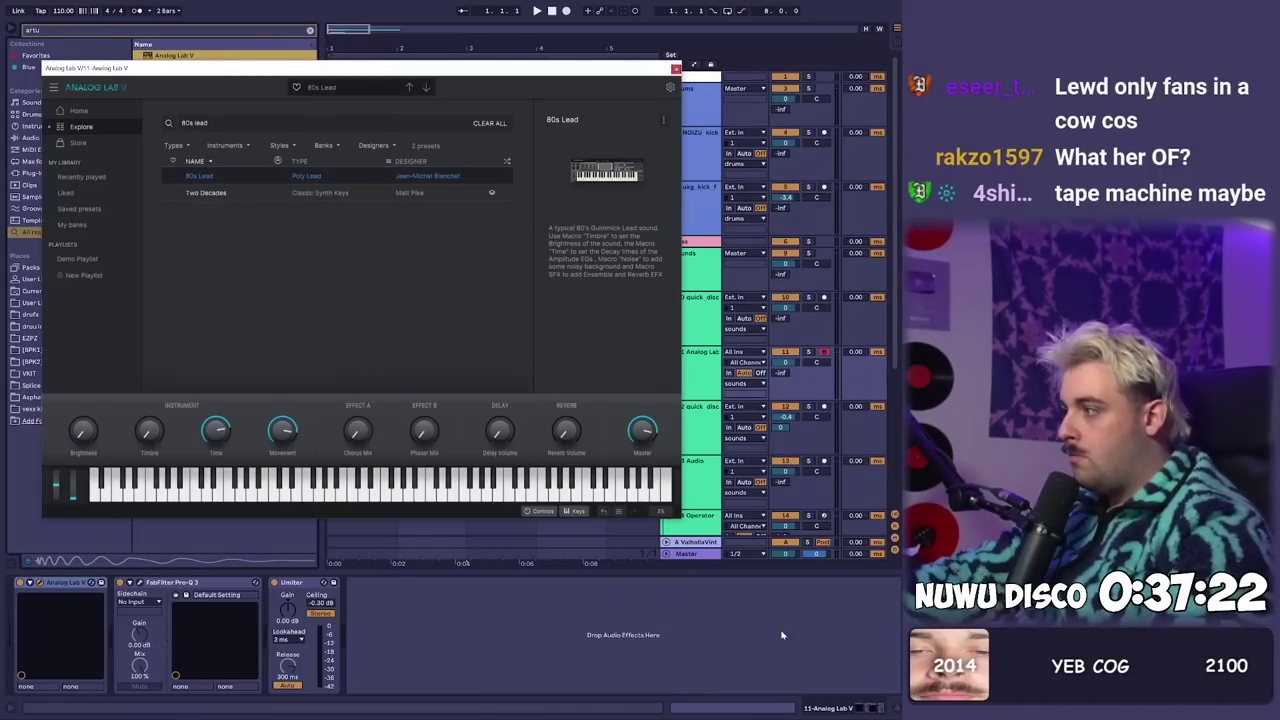
- Close the Analog Lab V window and insert a two-bar MIDI clip at bar 1 of its track
{"action": "left_click", "coordinate": [765, 646]}
{"action": "key", "text": "a"}
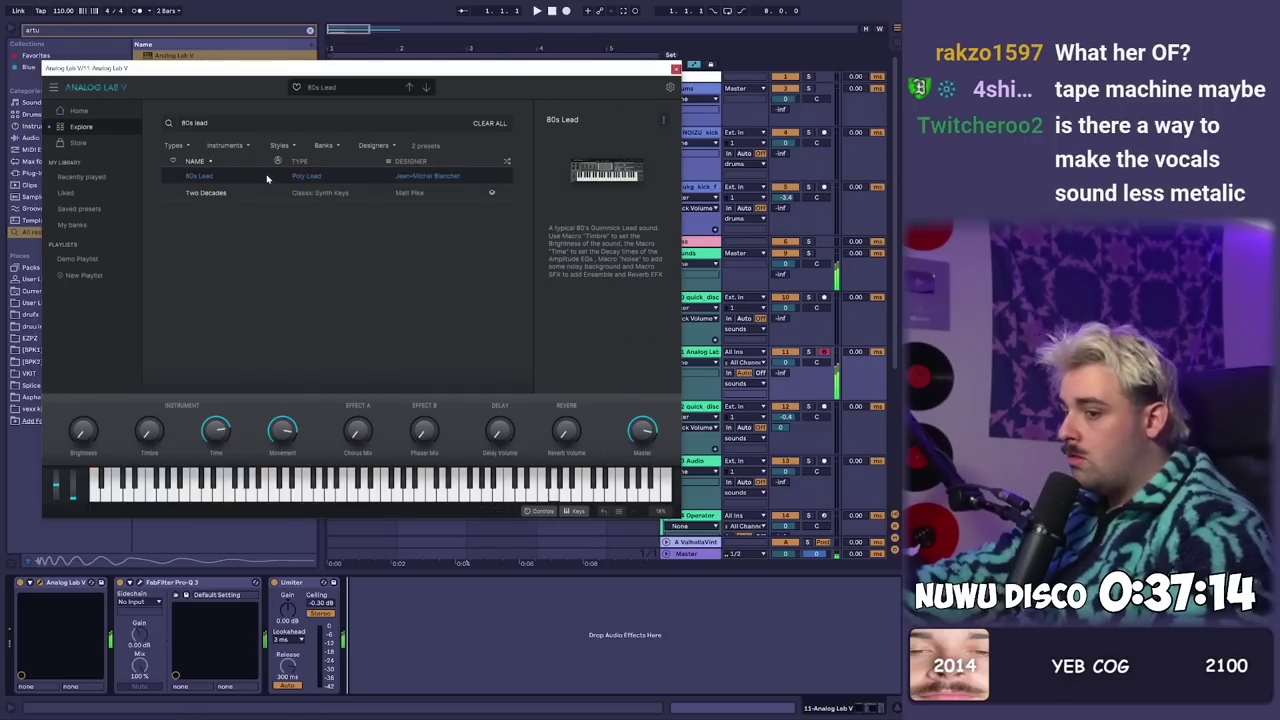
{"action": "left_click", "coordinate": [677, 69]}
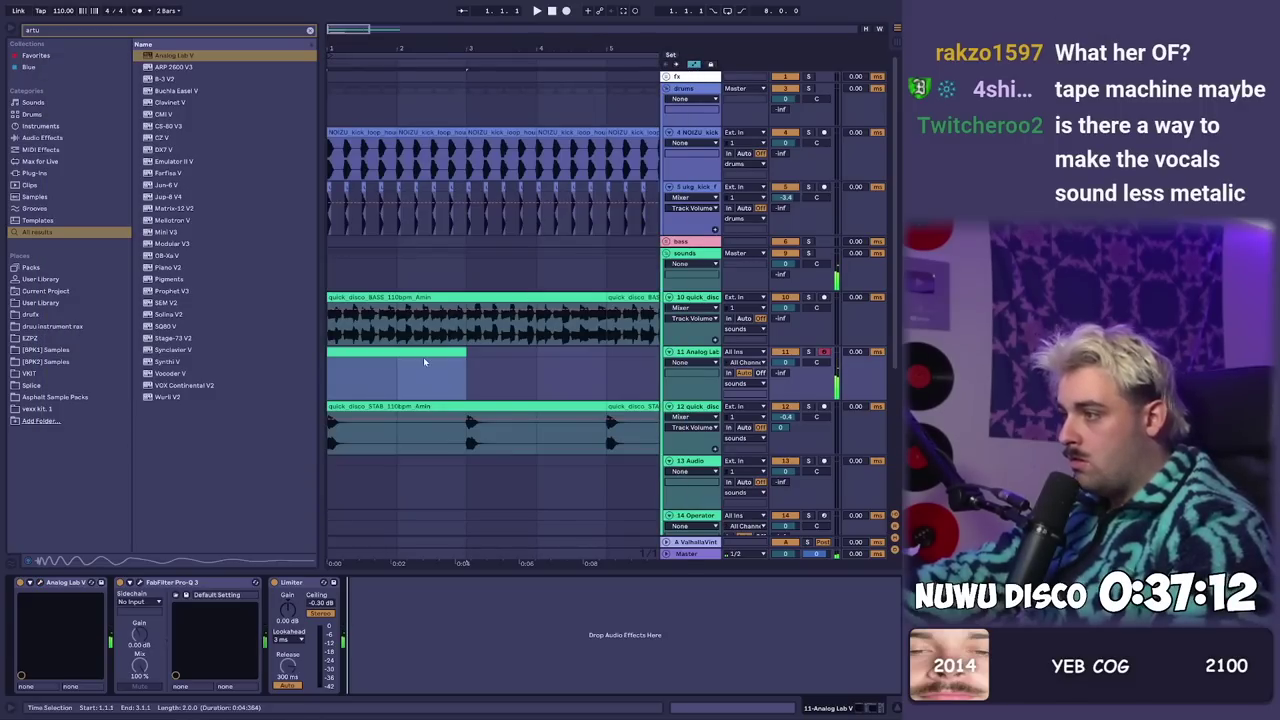
{"action": "key", "text": "ctrl+shift+m"}
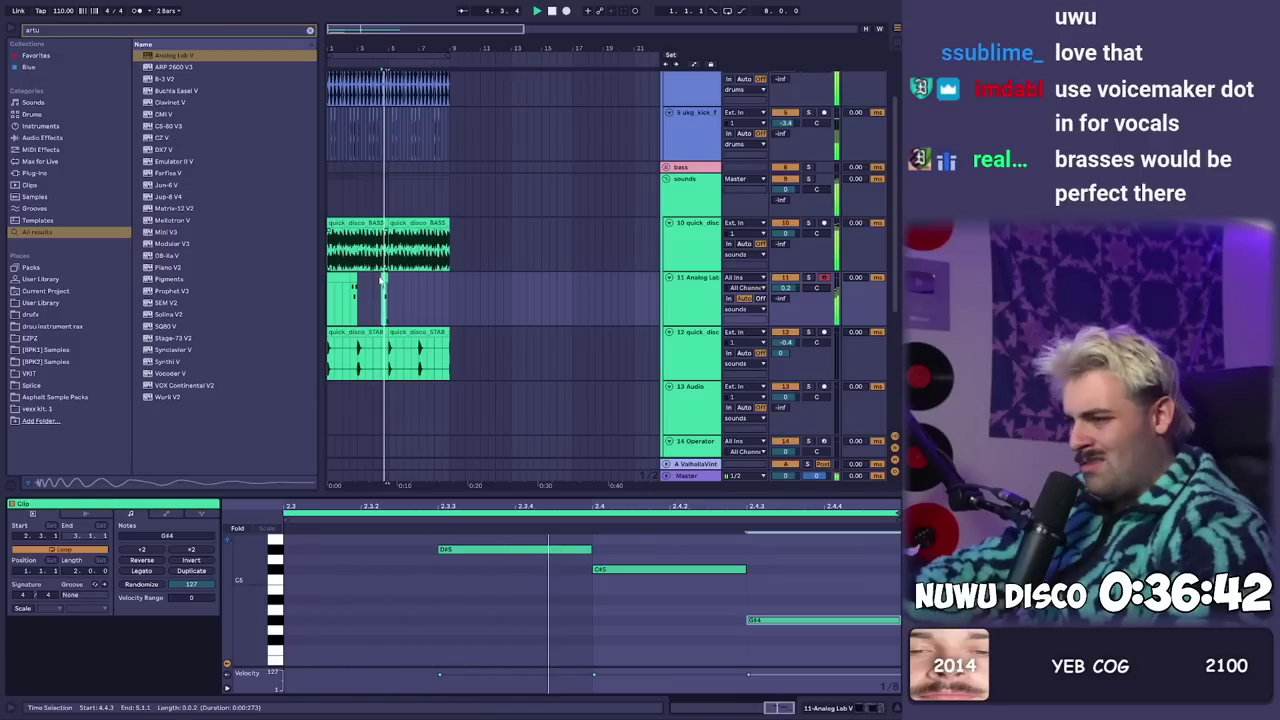
- Consolidate the Analog Lab V clips from bar 1 to bar 5 and duplicate the four-bar clip up to bar 9, selecting both
{"action": "key", "text": "shift+Tab"}
{"action": "key", "text": "shift+Tab"}
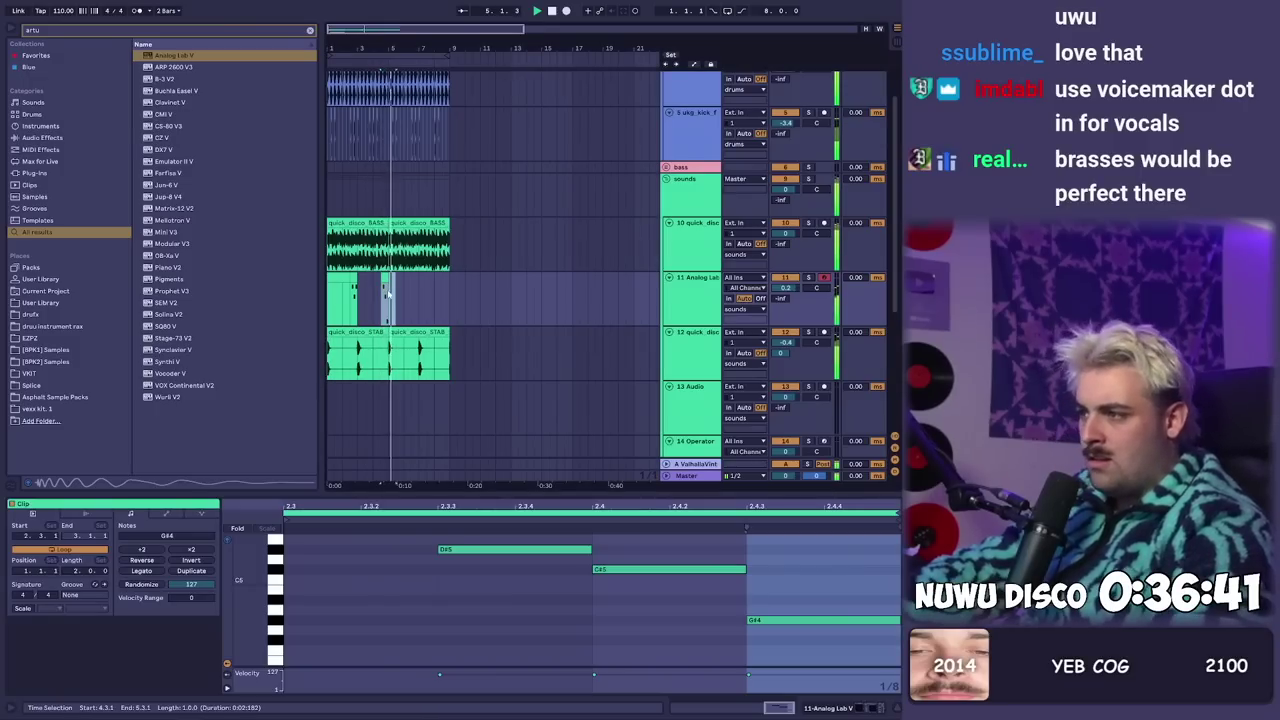
{"action": "left_click_drag", "start_coordinate": [388, 295], "coordinate": [303, 287]}
{"action": "key", "text": "ctrl+j"}
{"action": "key", "text": "ctrl+d"}
{"action": "left_click", "coordinate": [354, 277], "text": "shift"}
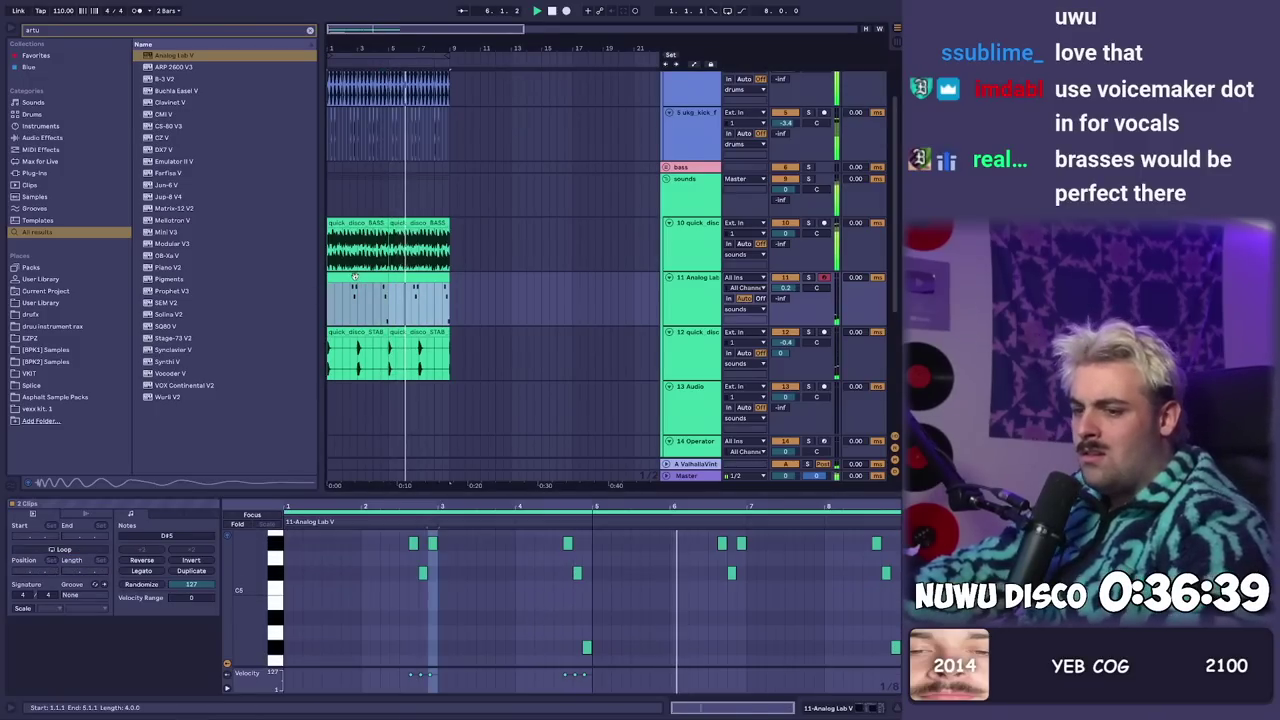
- Switch to Discord and preview Anime_phrases_18.wav and AYAYAAAAAAA.wav in the sample-stream channel
{"action": "key", "text": "alt+Tab"}
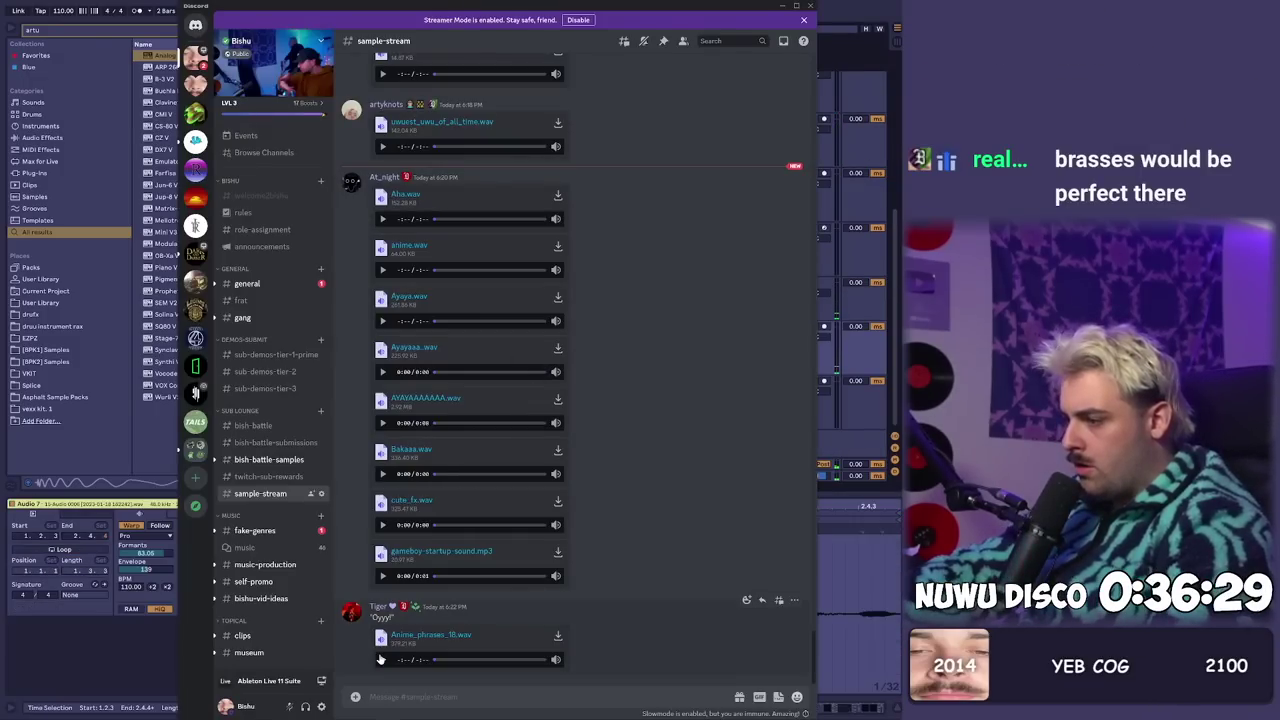
{"action": "left_click", "coordinate": [381, 660]}
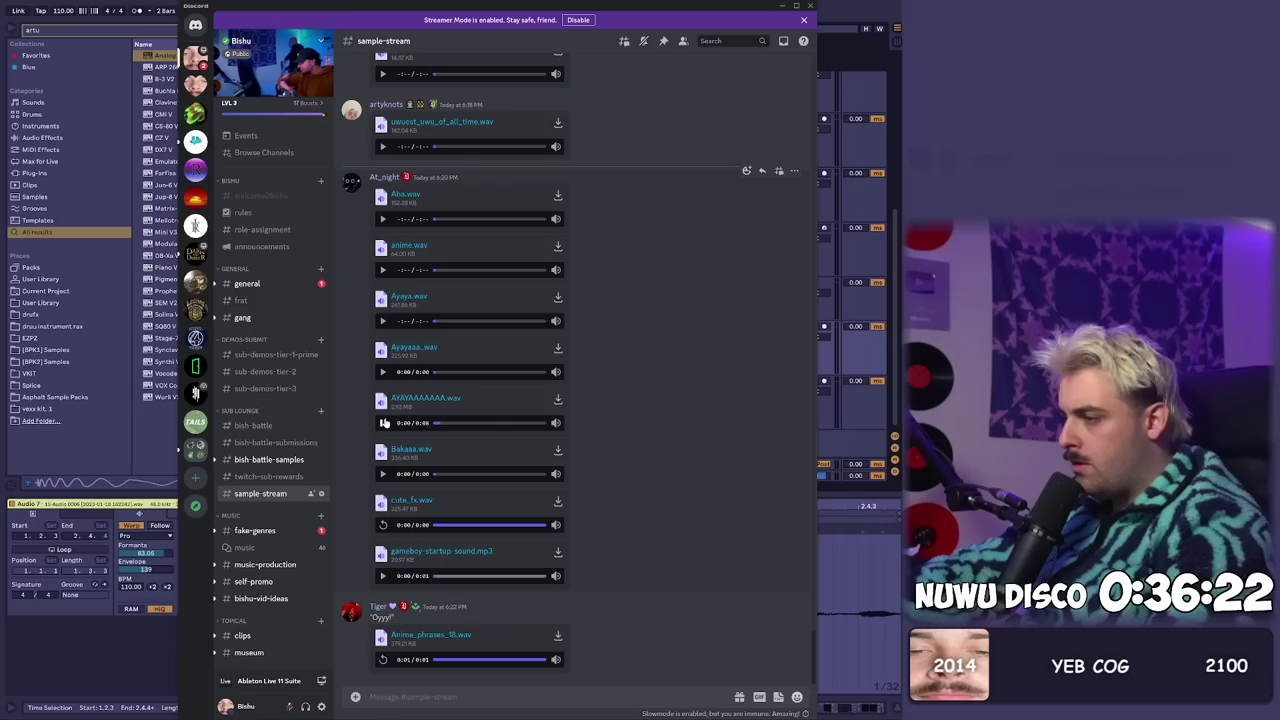
{"action": "left_click", "coordinate": [382, 423]}
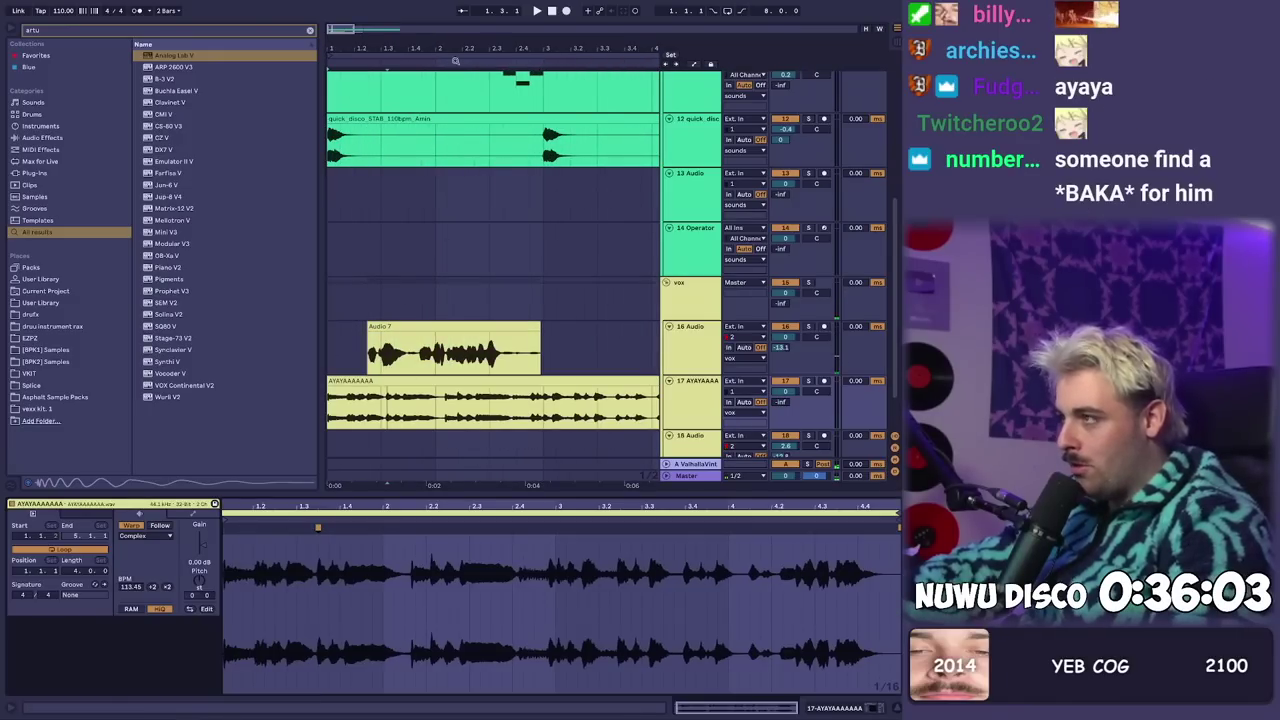
- Move the Audio 7 vocal section on the 16 Audio track from bar 1 to bar 5
{"action": "left_click_drag", "start_coordinate": [455, 61], "coordinate": [455, 16]}
{"action": "left_click_drag", "start_coordinate": [394, 338], "coordinate": [332, 341]}
{"action": "key", "text": "Delete"}
{"action": "left_click", "coordinate": [440, 342]}
{"action": "key", "text": "ctrl+v"}
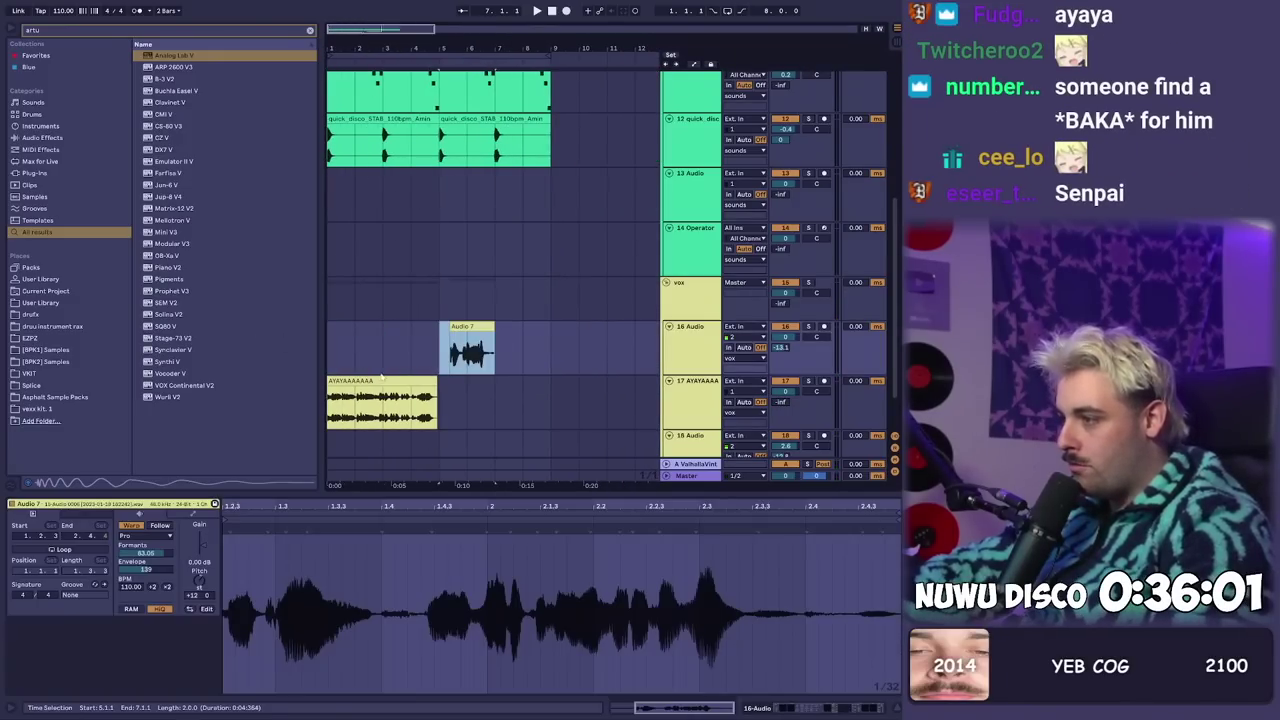
- Play the AYAYAAAAAAA clip and add a warp marker near beat 2.2 to tighten its timing
{"action": "key", "text": "space"}
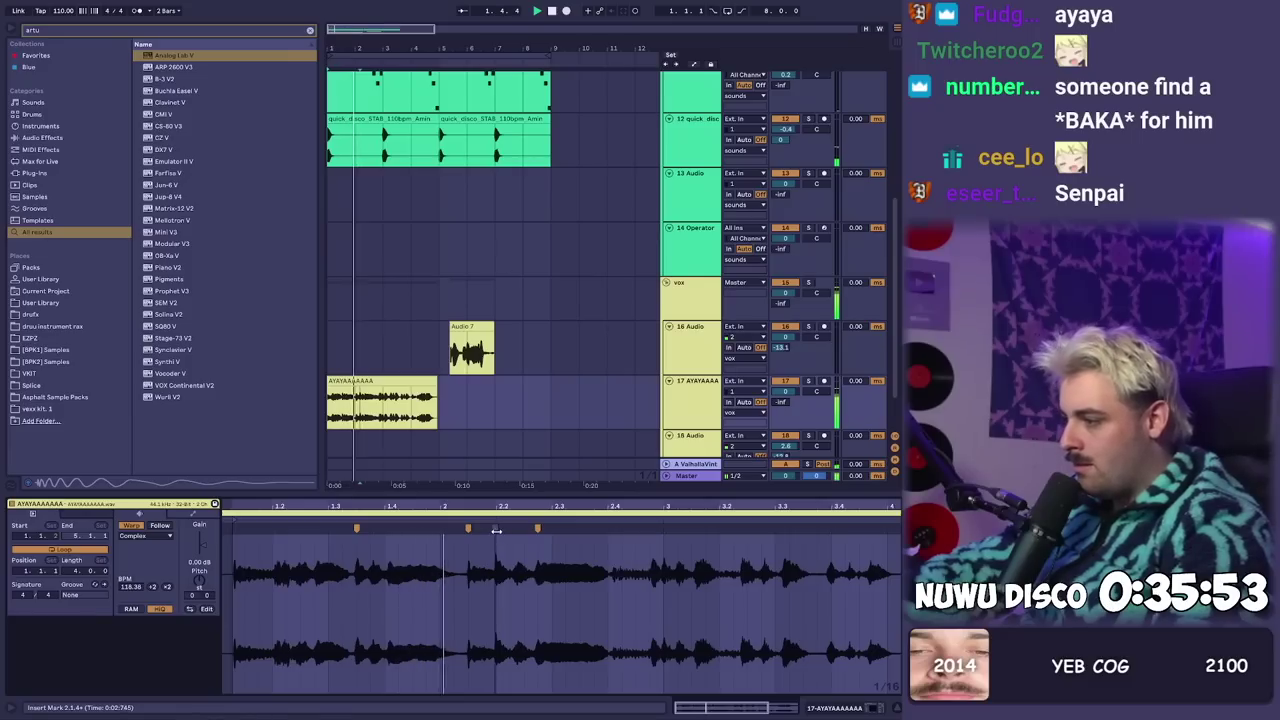
{"action": "double_click", "coordinate": [497, 528]}
{"action": "left_click_drag", "start_coordinate": [579, 507], "coordinate": [577, 491]}
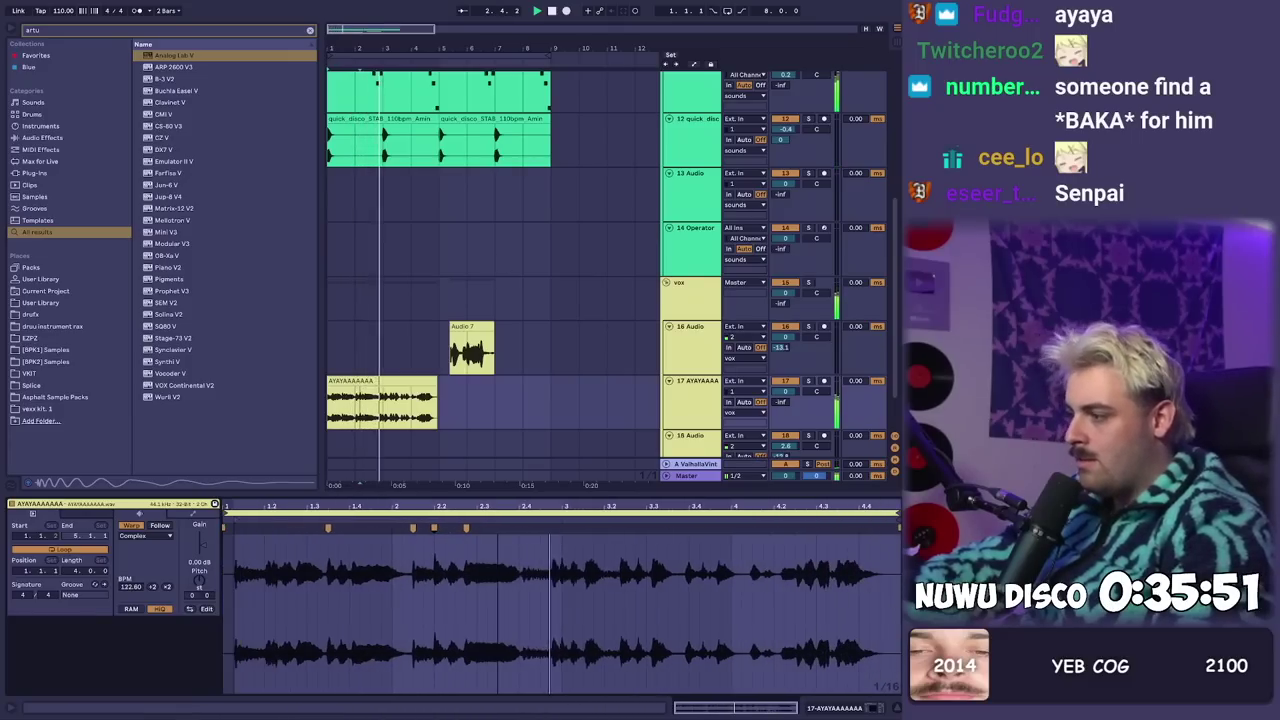
- Repeat the first two bars of the AYAYAAAAAAA clip from bar 3 and audition the result
{"action": "left_click_drag", "start_coordinate": [380, 398], "coordinate": [332, 396]}
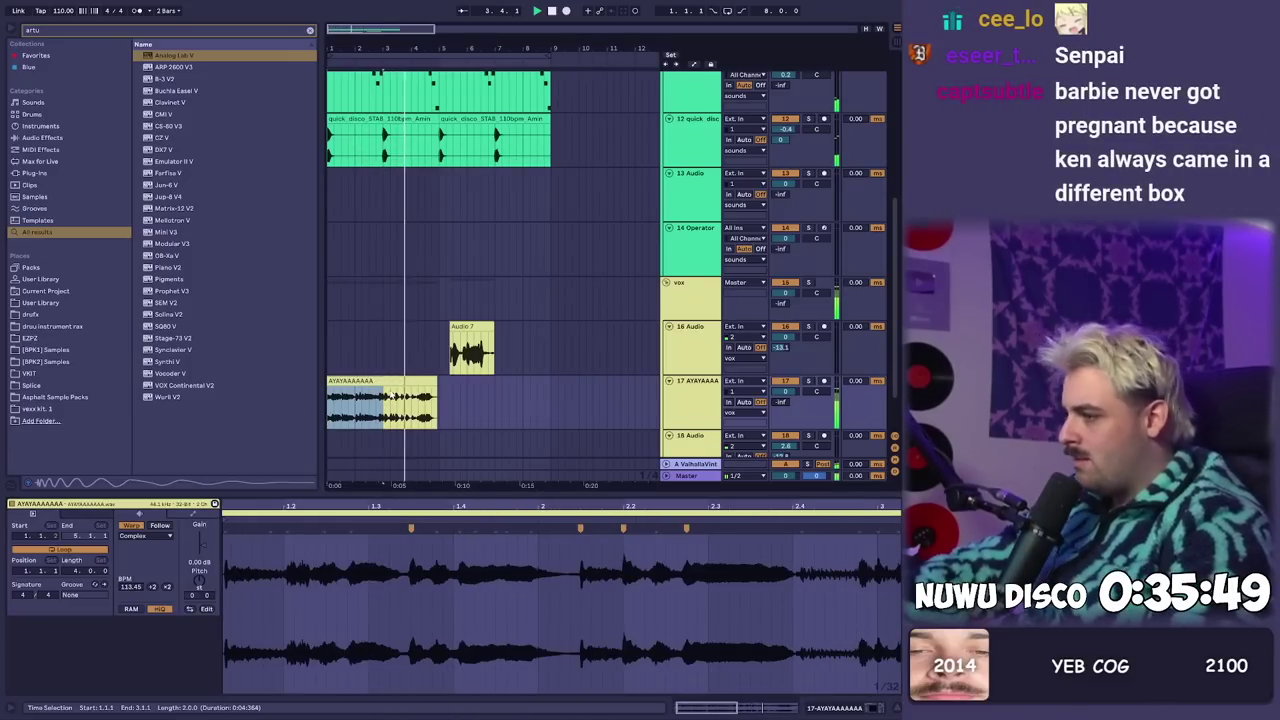
{"action": "left_click", "coordinate": [390, 405]}
{"action": "left_click_drag", "start_coordinate": [410, 405], "coordinate": [377, 405]}
{"action": "key", "text": "space"}
{"action": "left_click", "coordinate": [390, 405]}
{"action": "key", "text": "space"}
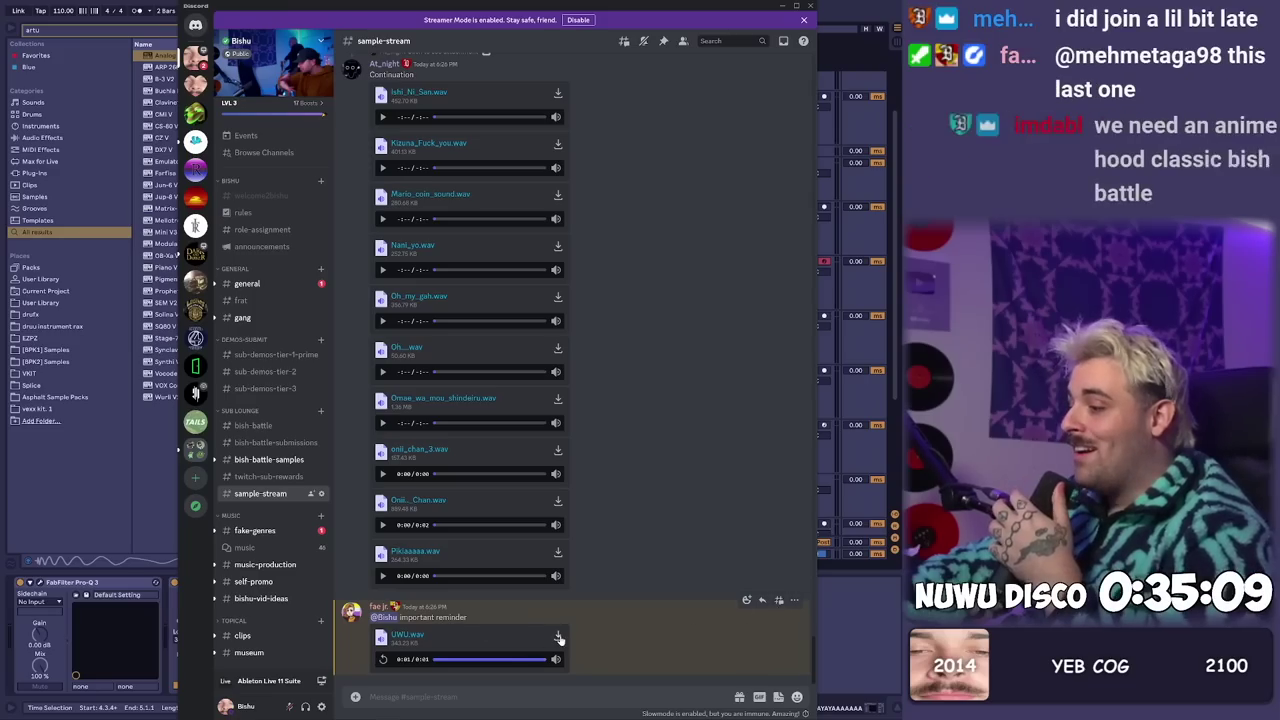
- Download UWU.wav from Discord and place it on a new audio track below AYAYAAAAAAA at 4.3.1
{"action": "left_click", "coordinate": [1118, 319]}
{"action": "left_click", "coordinate": [488, 706]}
{"action": "left_click", "coordinate": [514, 675]}
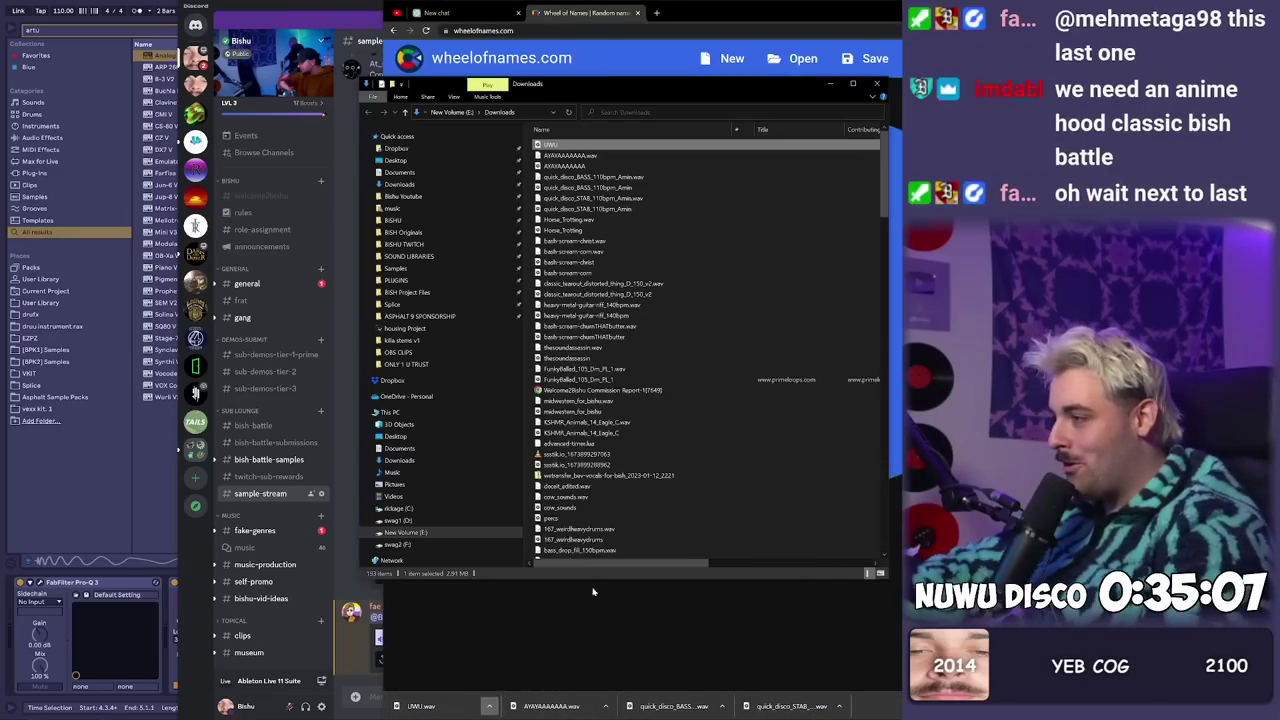
{"action": "left_click_drag", "start_coordinate": [550, 143], "coordinate": [478, 389]}
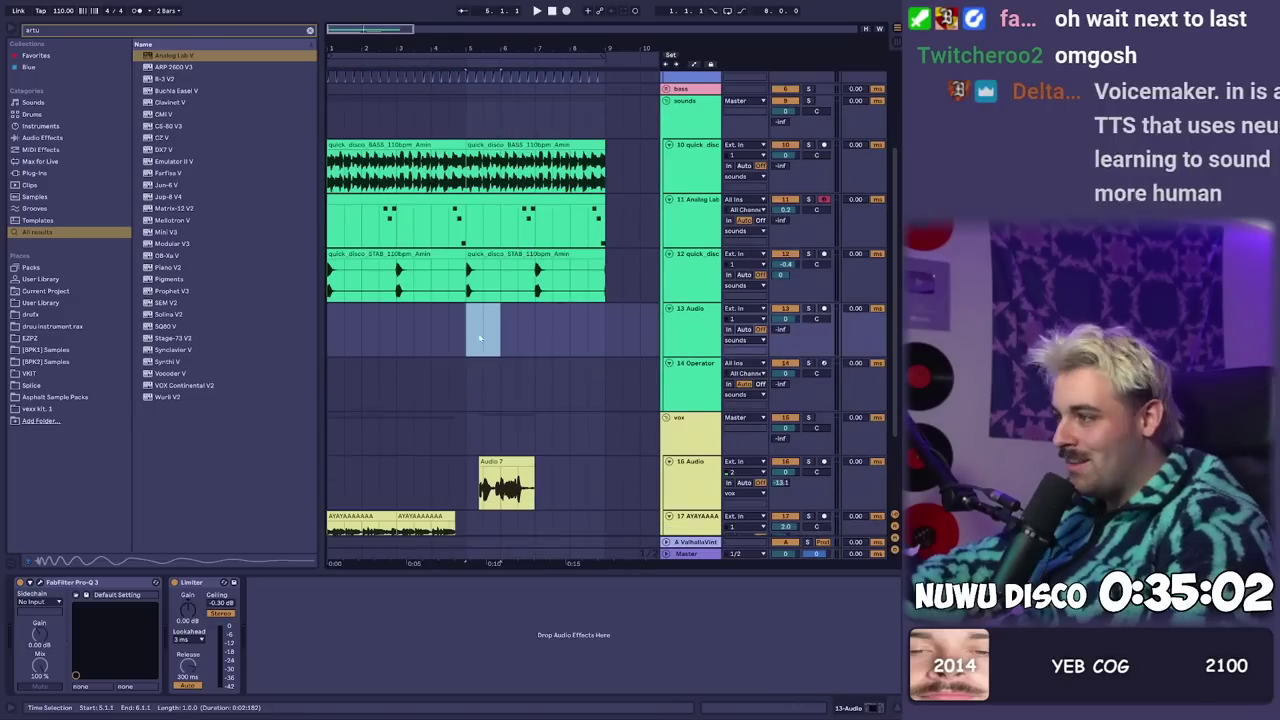
{"action": "left_click", "coordinate": [416, 333]}
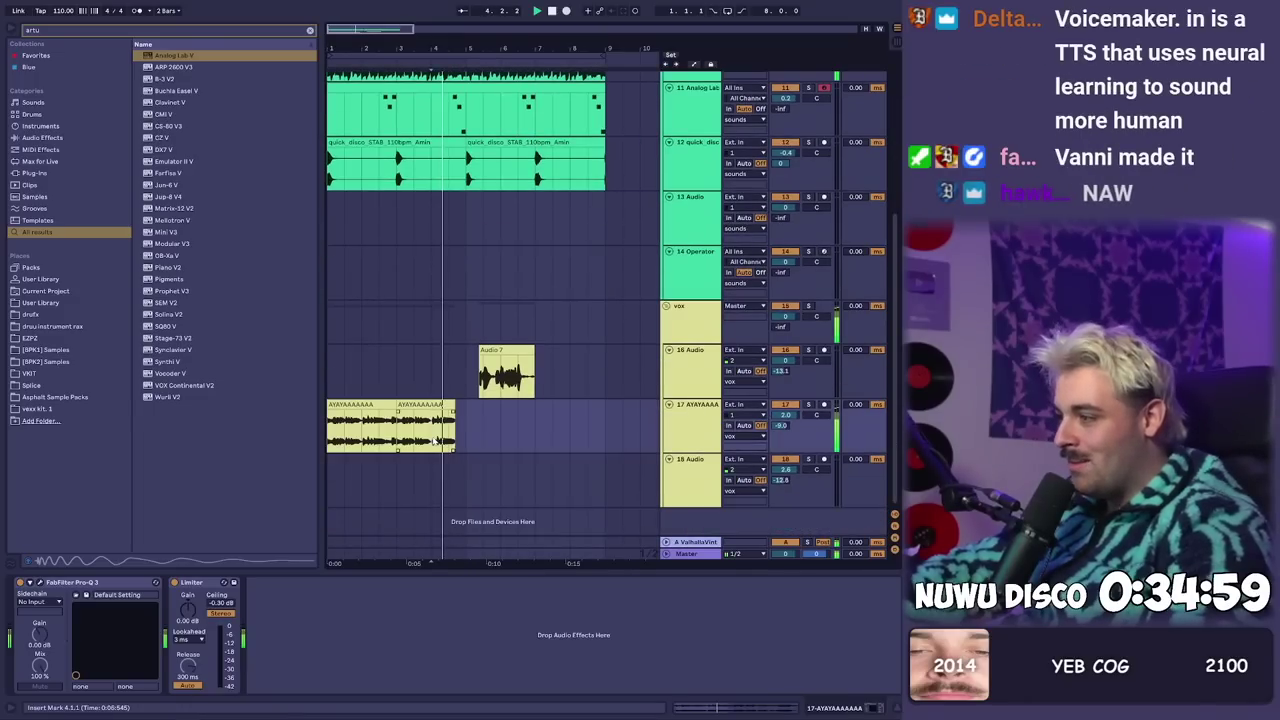
{"action": "key", "text": "ctrl+t"}
{"action": "key", "text": "space"}
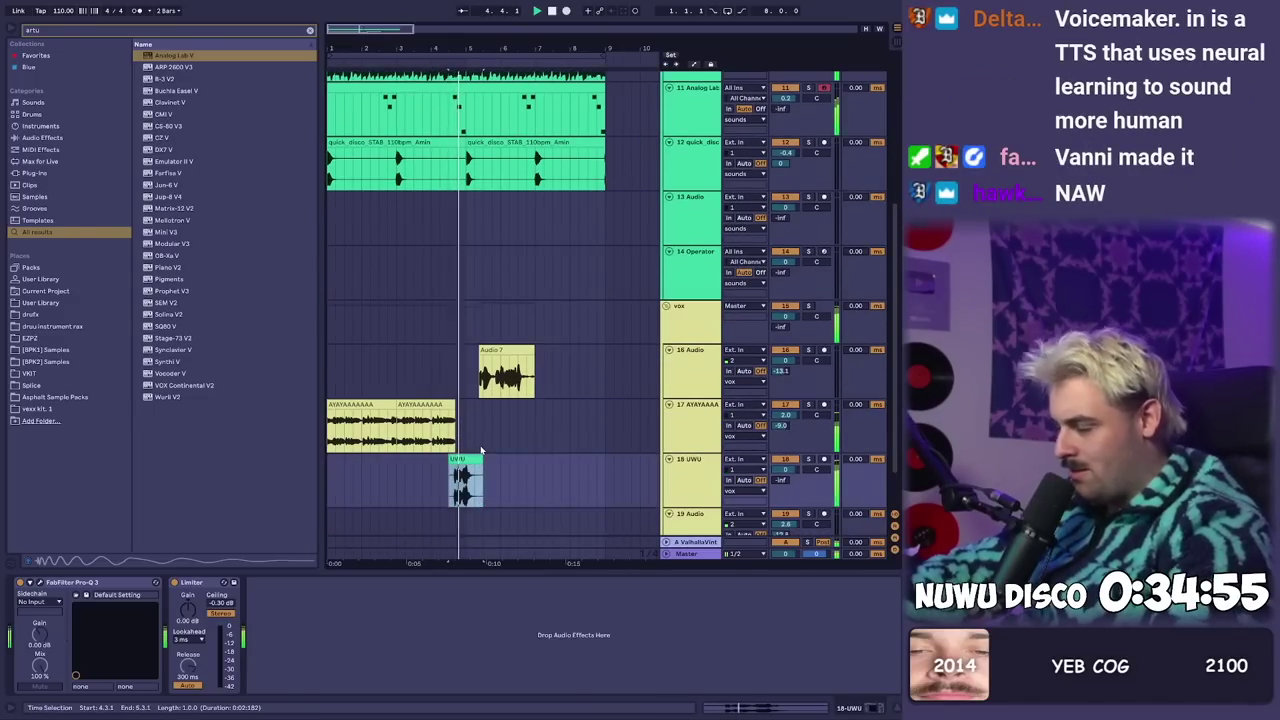
- Audition the UWU clip, open it, and pull a new warp marker at its first transient earlier
{"action": "double_click", "coordinate": [471, 458]}
{"action": "key", "text": "space"}
{"action": "key", "text": "space"}
{"action": "key", "text": "space"}
{"action": "double_click", "coordinate": [342, 533]}
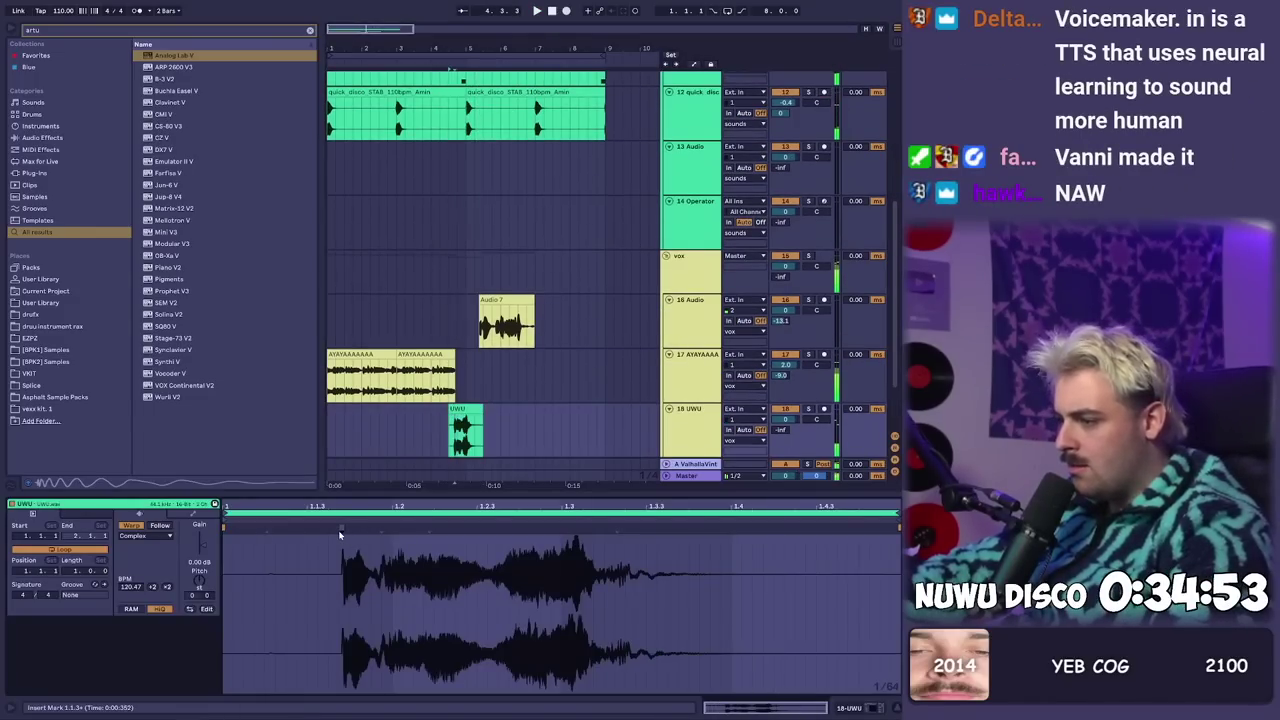
{"action": "left_click_drag", "start_coordinate": [342, 531], "coordinate": [307, 527]}
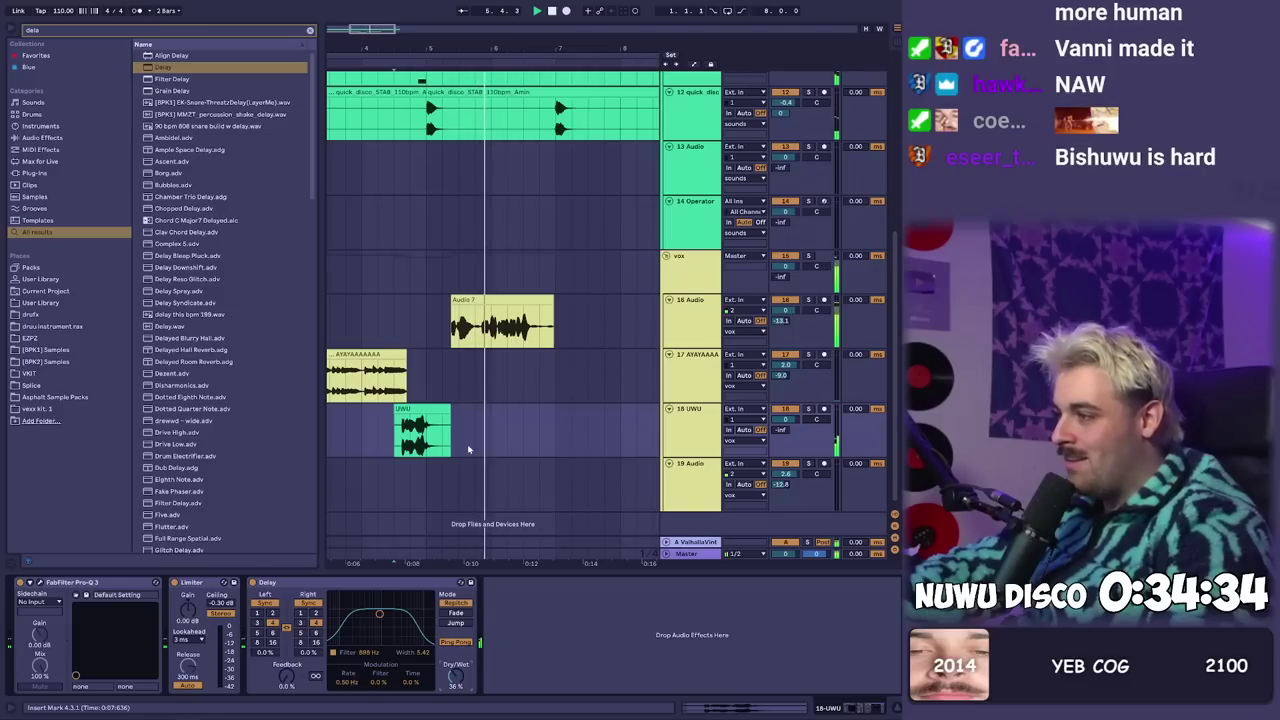
- Set the 16 Audio track's volume to 1.9 dB and arm the track for recording
{"action": "left_click", "coordinate": [426, 318]}
{"action": "left_click_drag", "start_coordinate": [785, 310], "coordinate": [785, 300]}
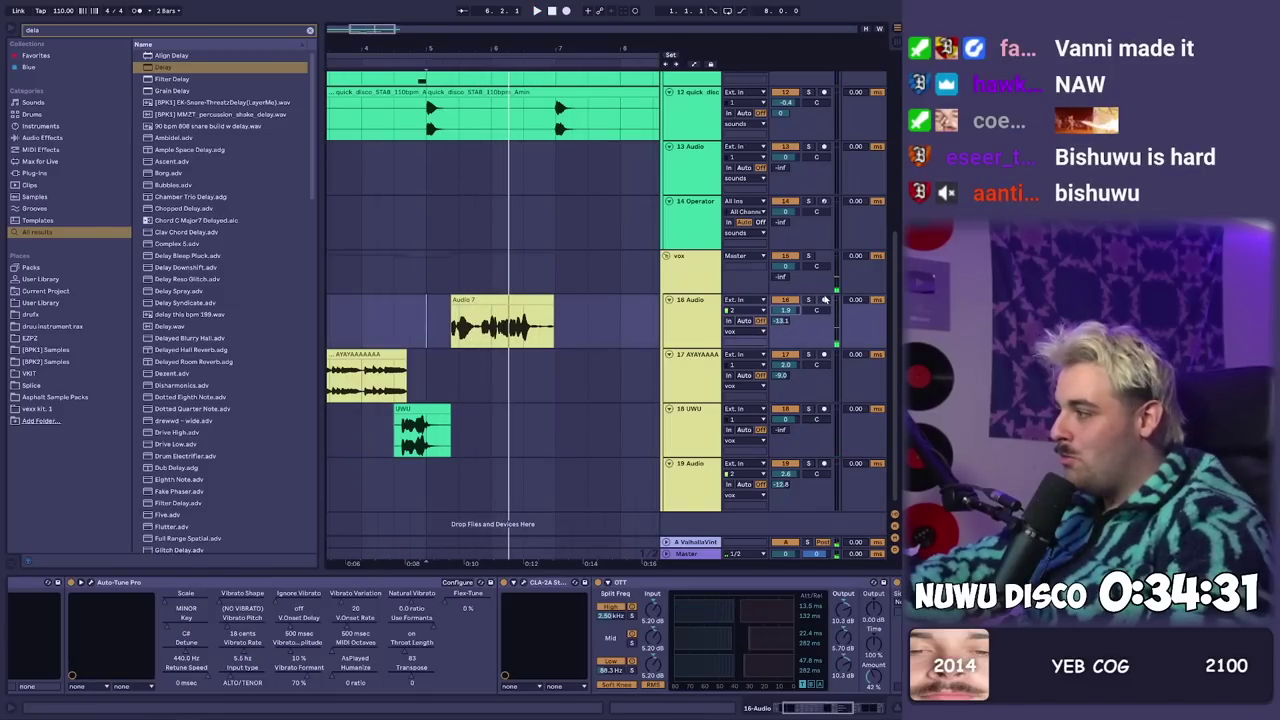
{"action": "left_click", "coordinate": [825, 300]}
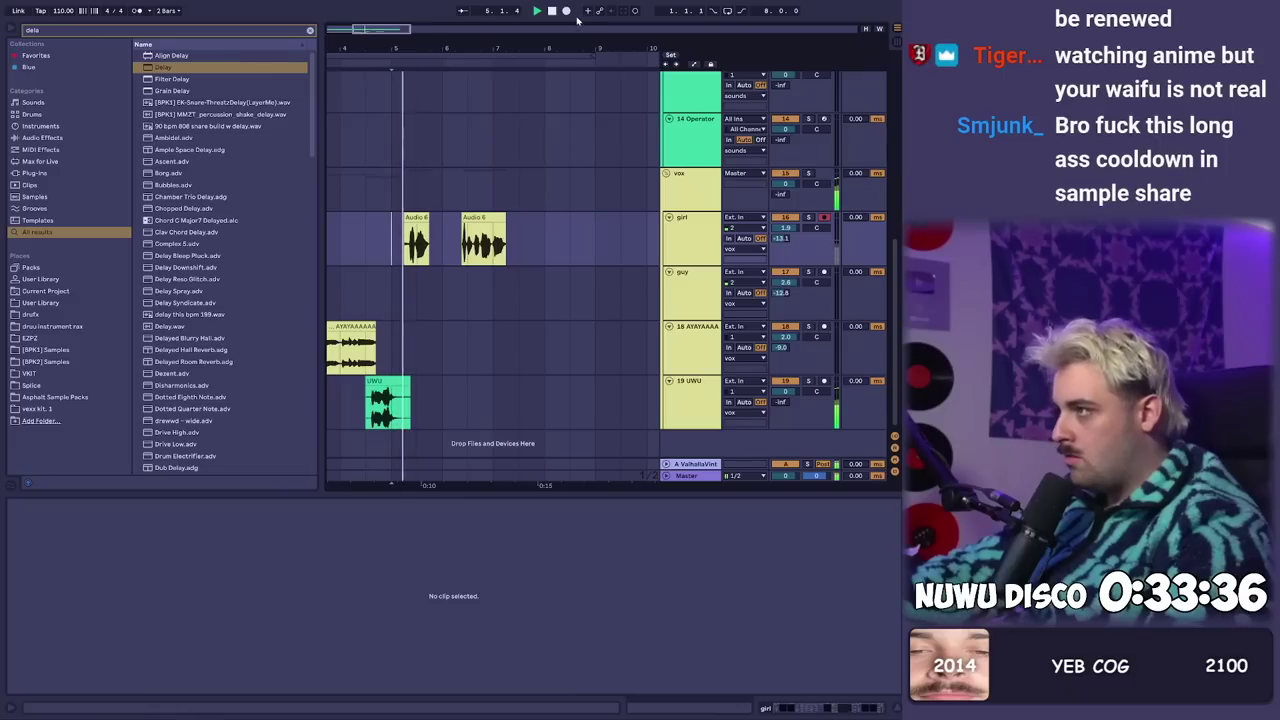
- Record a vocal take on the girl track up to bar 9 and delete the section from 5.4.3 to 6.2.3
{"action": "left_click", "coordinate": [566, 11]}
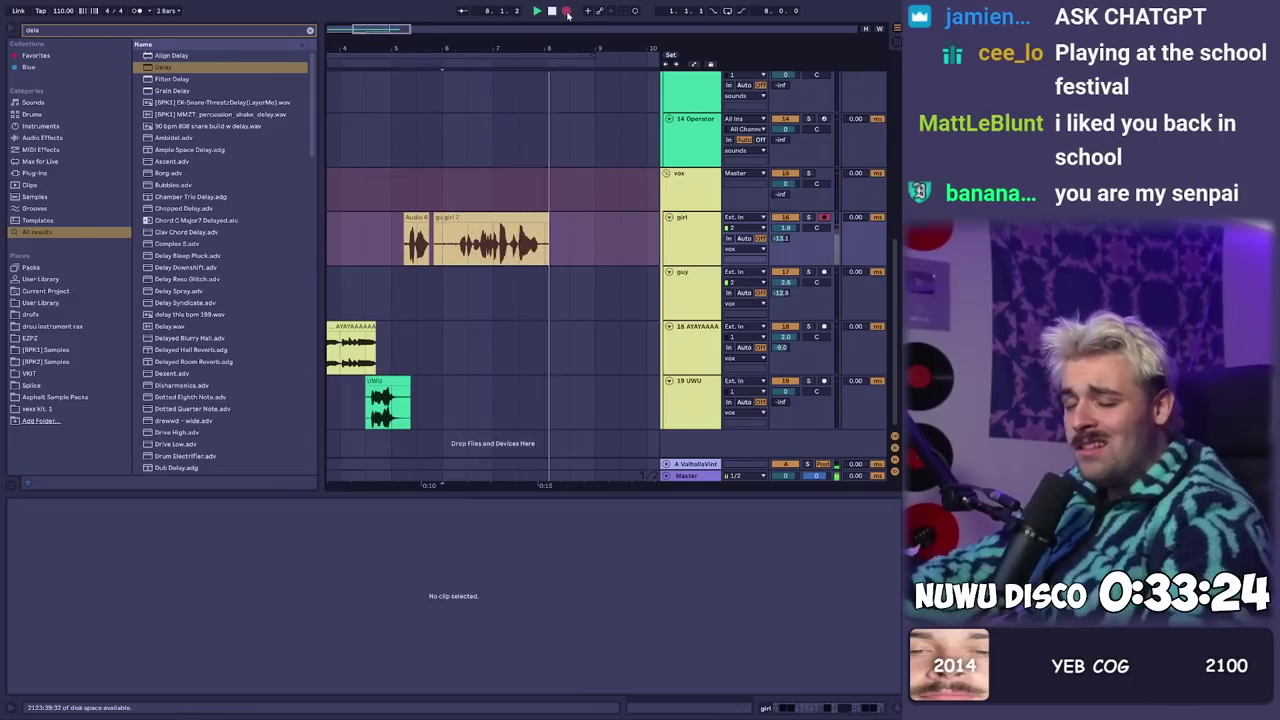
{"action": "key", "text": "space"}
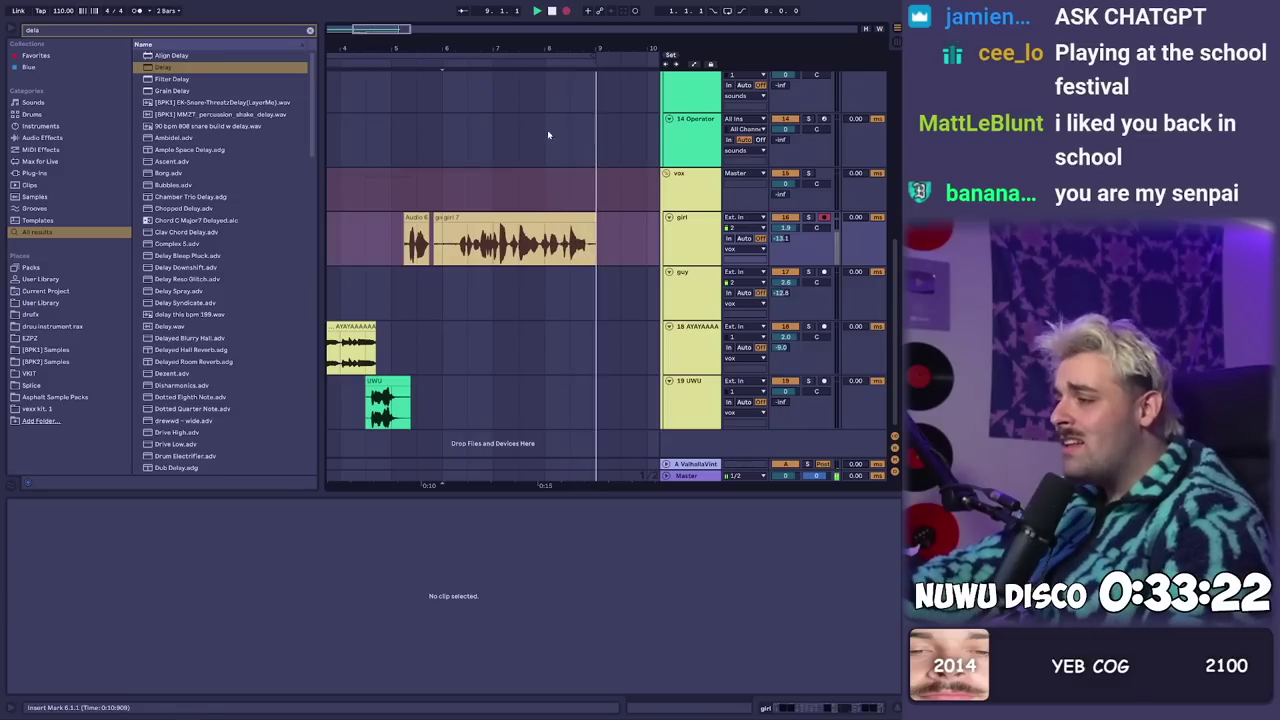
{"action": "left_click_drag", "start_coordinate": [461, 245], "coordinate": [434, 245]}
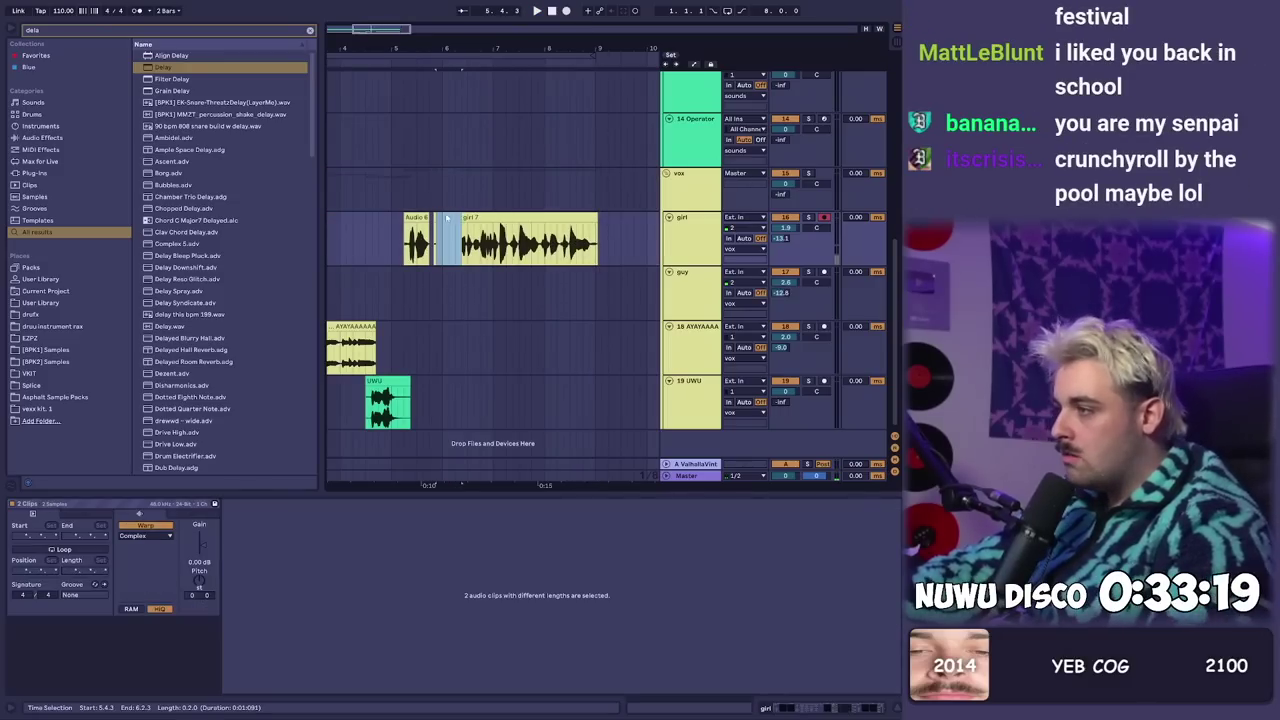
{"action": "key", "text": "Delete"}
- Set the girl 7 clip to Complex Pro warping, +12 semitones and formants at 60, and play it back
{"action": "left_click", "coordinate": [486, 217]}
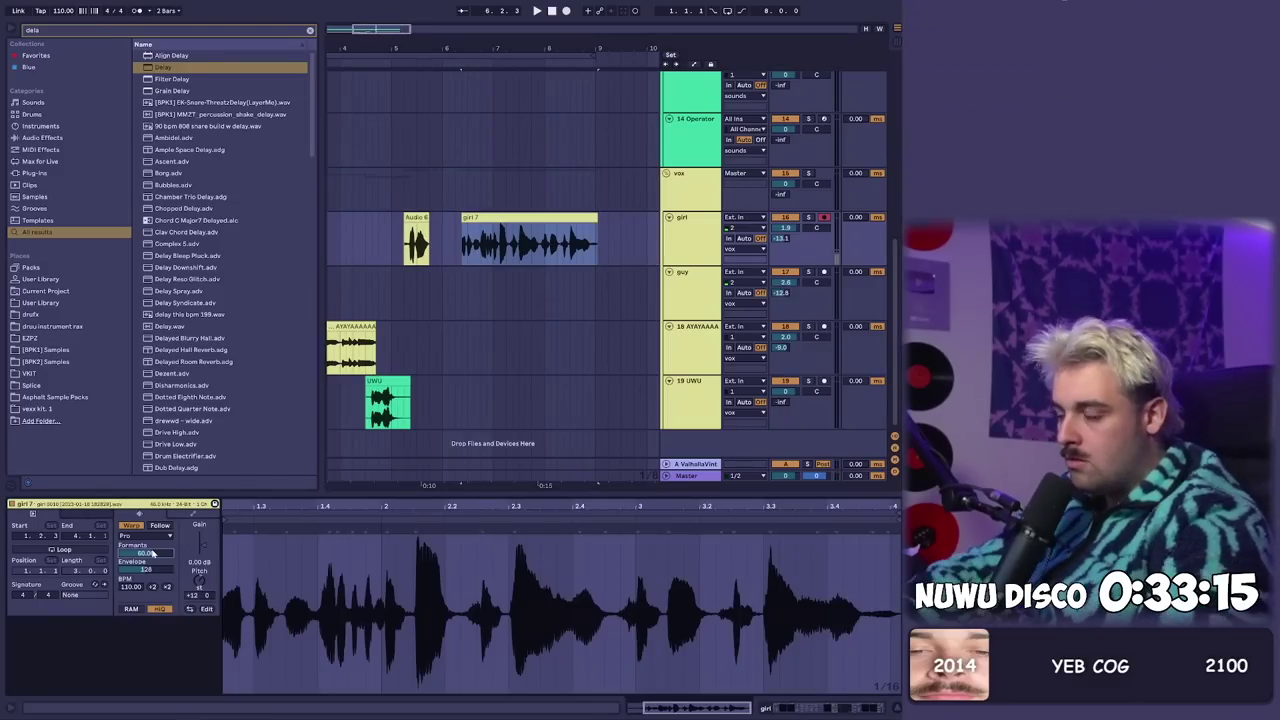
{"action": "key", "text": "space"}
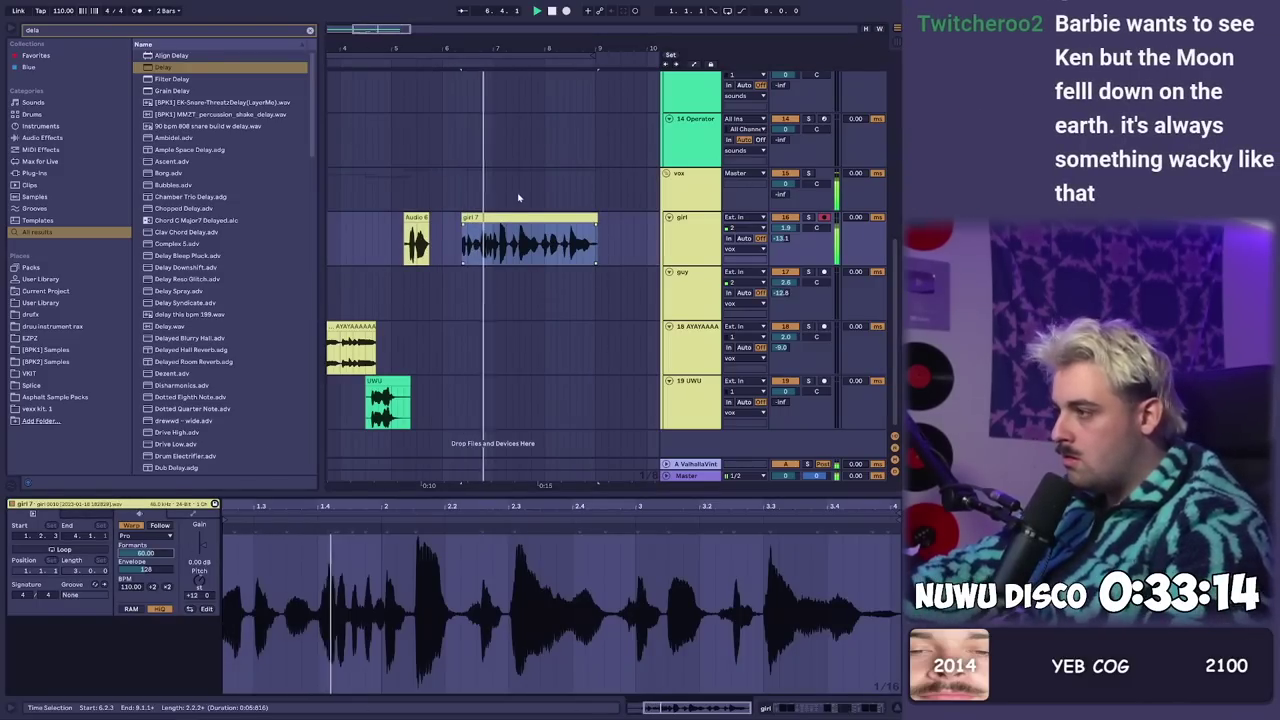
{"action": "key", "text": "minus"}
{"action": "left_click_drag", "start_coordinate": [464, 50], "coordinate": [487, 66]}
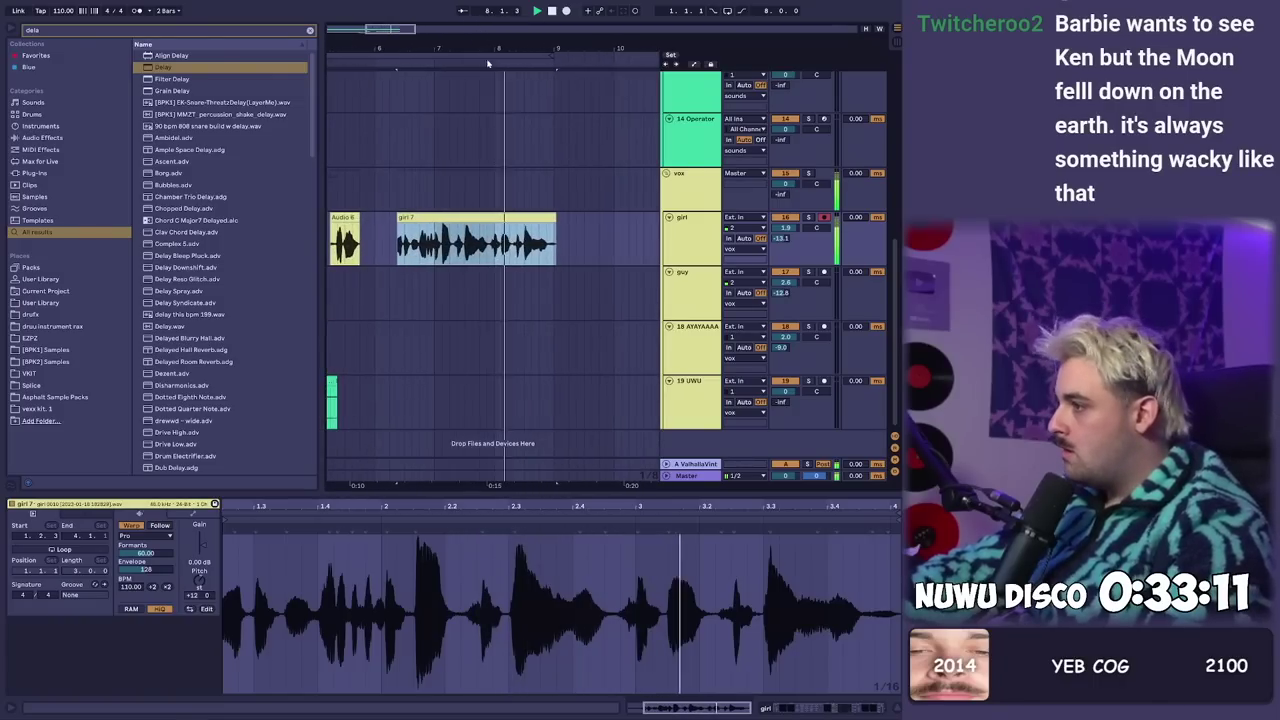
- Listen to the girl 7 vocal clip, switch to Discord and browse the shared anime samples in the sample-stream channel
{"action": "left_click", "coordinate": [559, 95]}
{"action": "left_click", "coordinate": [475, 240]}
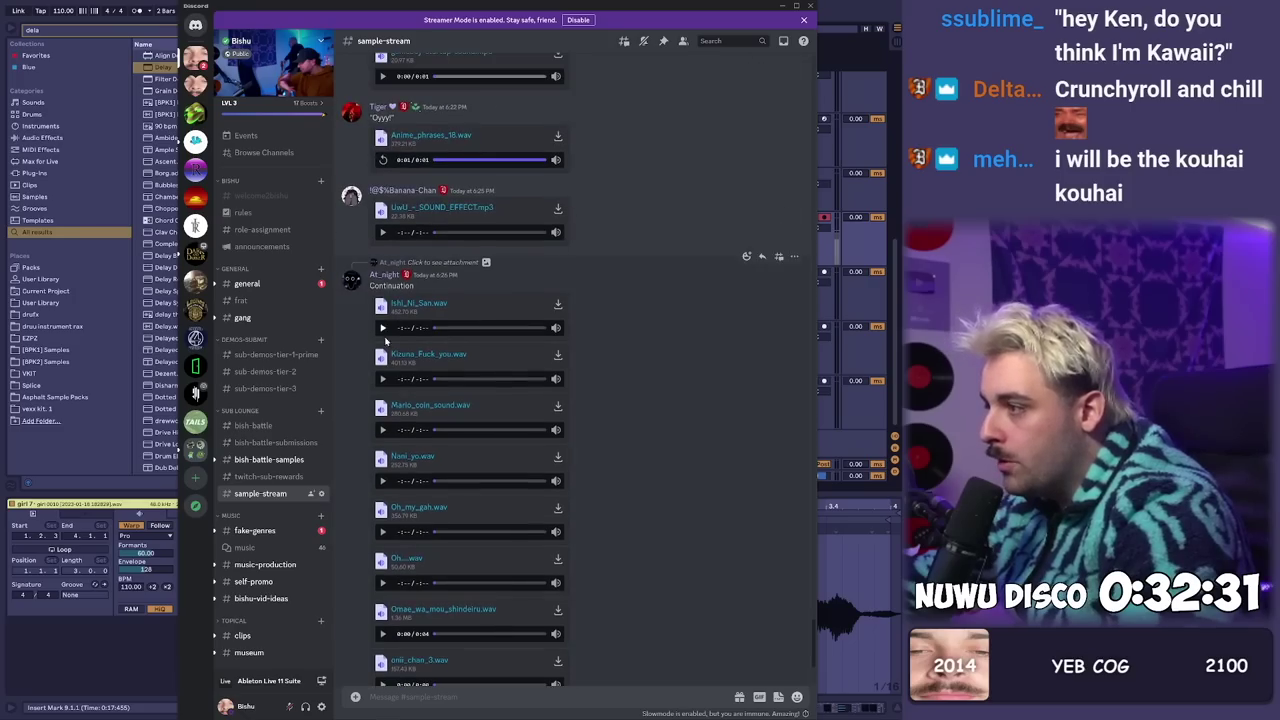
{"action": "scroll", "coordinate": [382, 320], "scroll_direction": "down", "scroll_amount": 2}
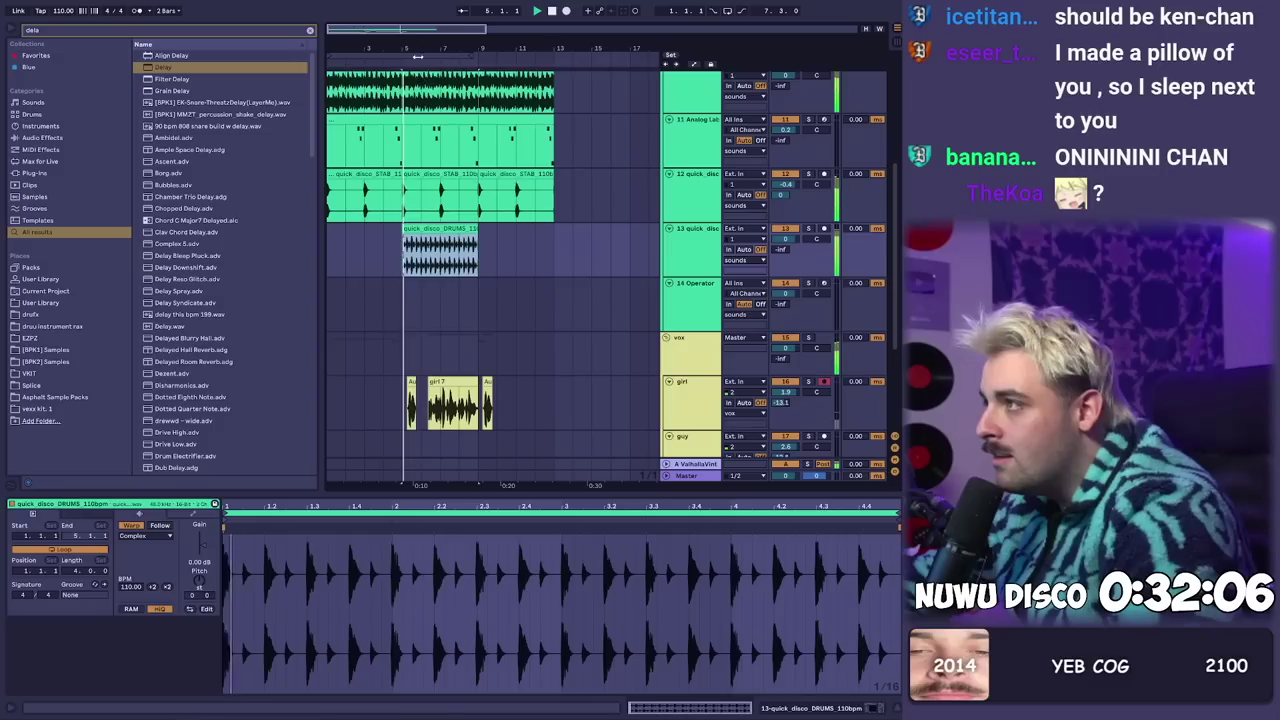
- Duplicate the quick_disco_DRUMS clip so it also fills bars 9 to 13, and show the track's devices
{"action": "left_click", "coordinate": [447, 226]}
{"action": "left_click", "coordinate": [430, 229], "text": "shift"}
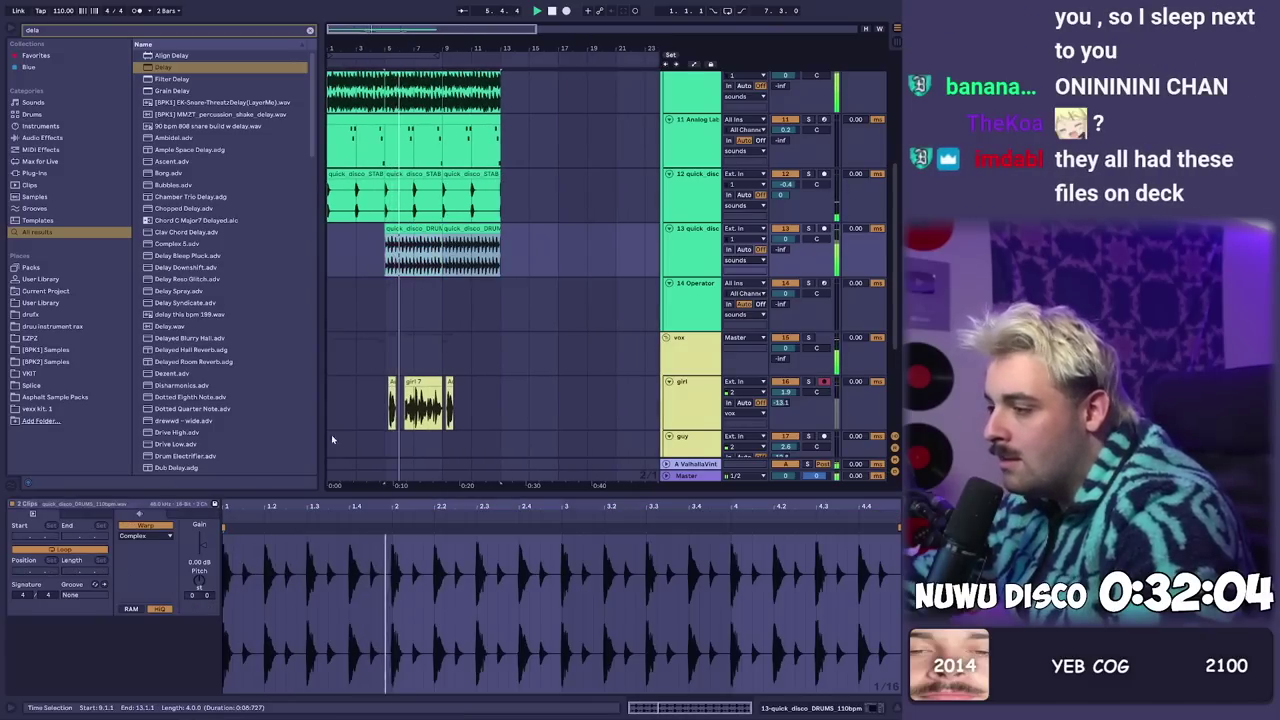
{"action": "key", "text": "shift+Tab"}
- Set the quick_disco_DRUMS track's volume to 5.3 dB and move the track into the drums group
{"action": "scroll", "coordinate": [730, 360], "scroll_direction": "up", "scroll_amount": 5}
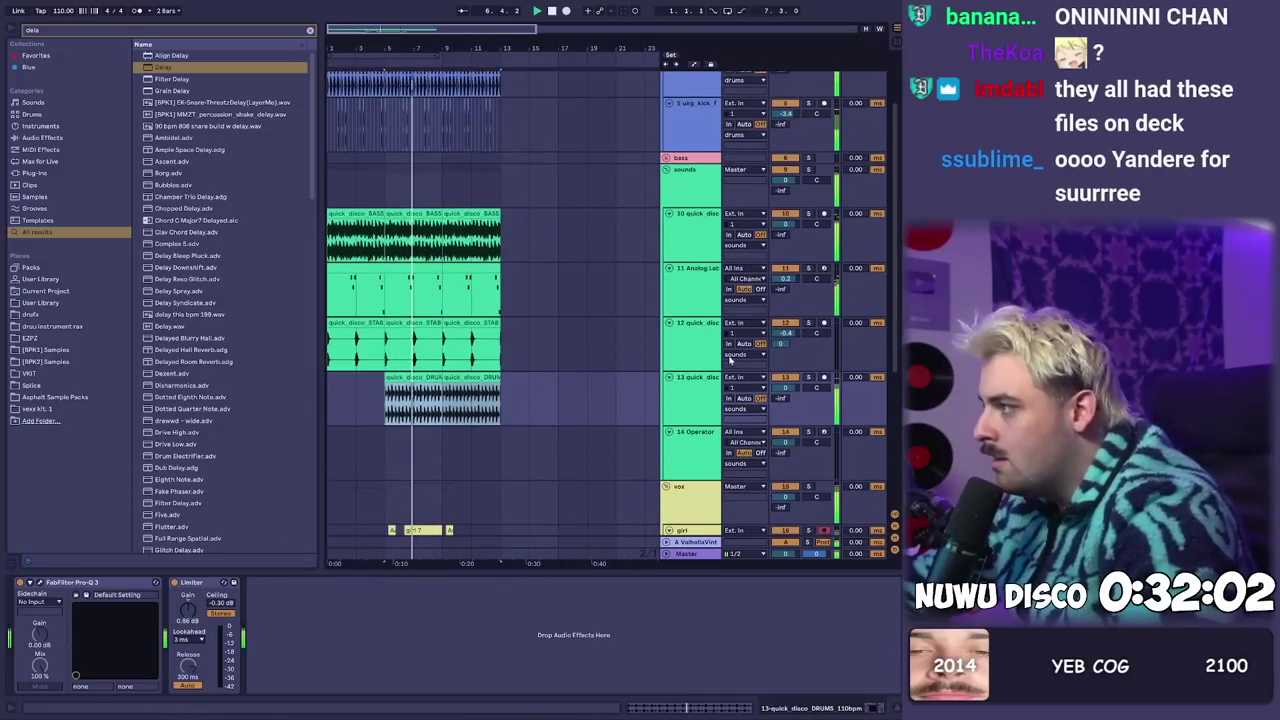
{"action": "left_click_drag", "start_coordinate": [785, 387], "coordinate": [785, 350]}
{"action": "scroll", "coordinate": [785, 387], "scroll_direction": "up", "scroll_amount": 2}
{"action": "left_click_drag", "start_coordinate": [695, 452], "coordinate": [703, 166]}
{"action": "scroll", "coordinate": [460, 271], "scroll_direction": "down", "scroll_amount": 3}
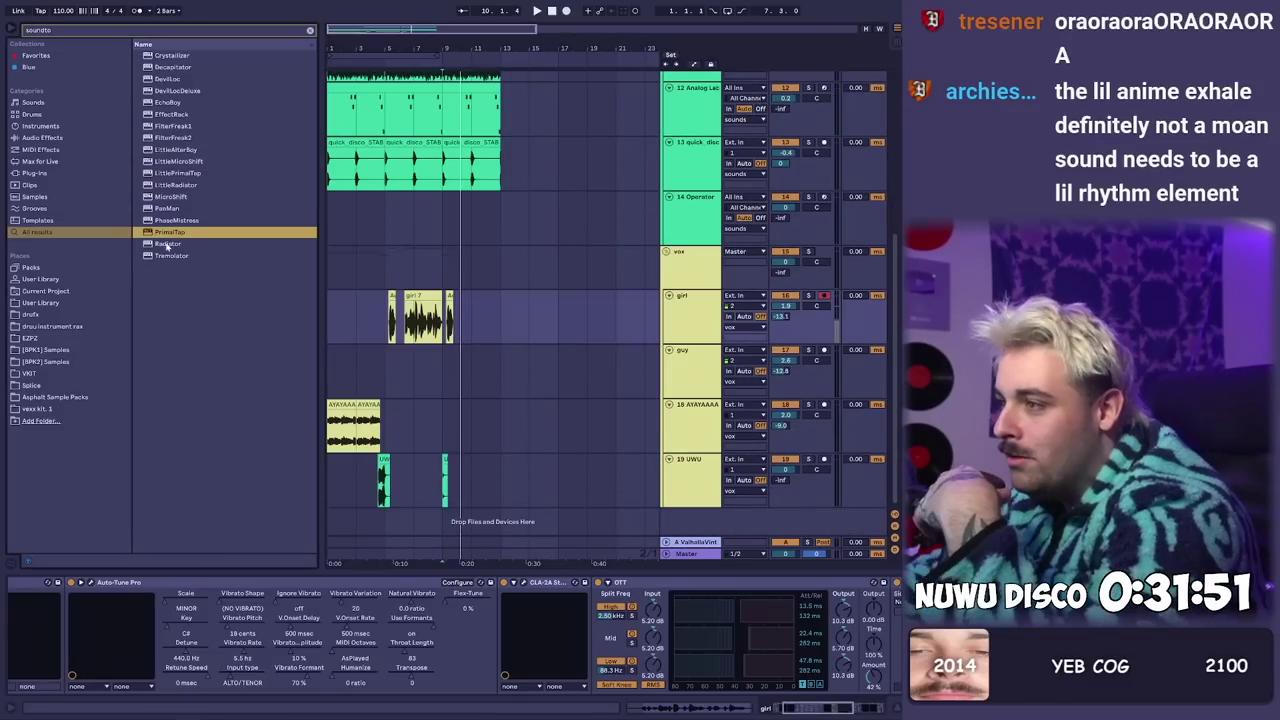
- Add the Soundtoys MicroShift effect to the girl vocal track and adjust its mix during playback
{"action": "left_click", "coordinate": [163, 256]}
{"action": "double_click", "coordinate": [170, 197]}
{"action": "key", "text": "space"}
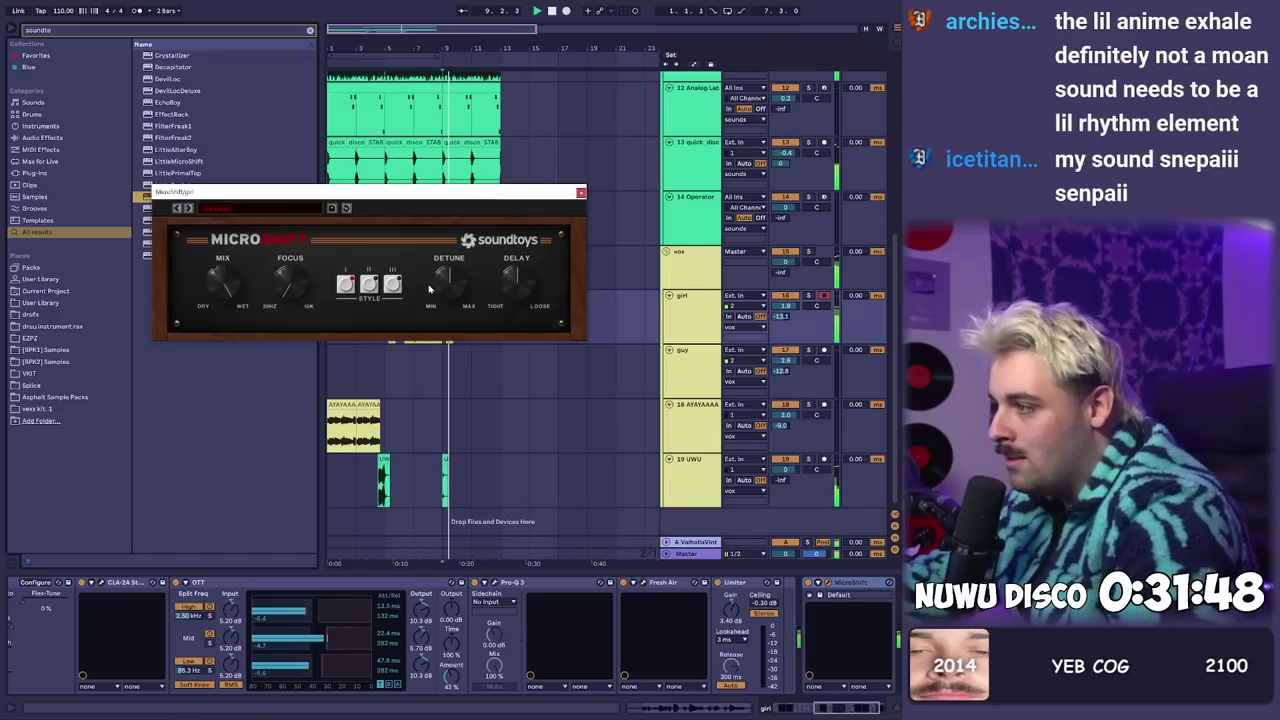
{"action": "left_click_drag", "start_coordinate": [230, 286], "coordinate": [227, 311]}
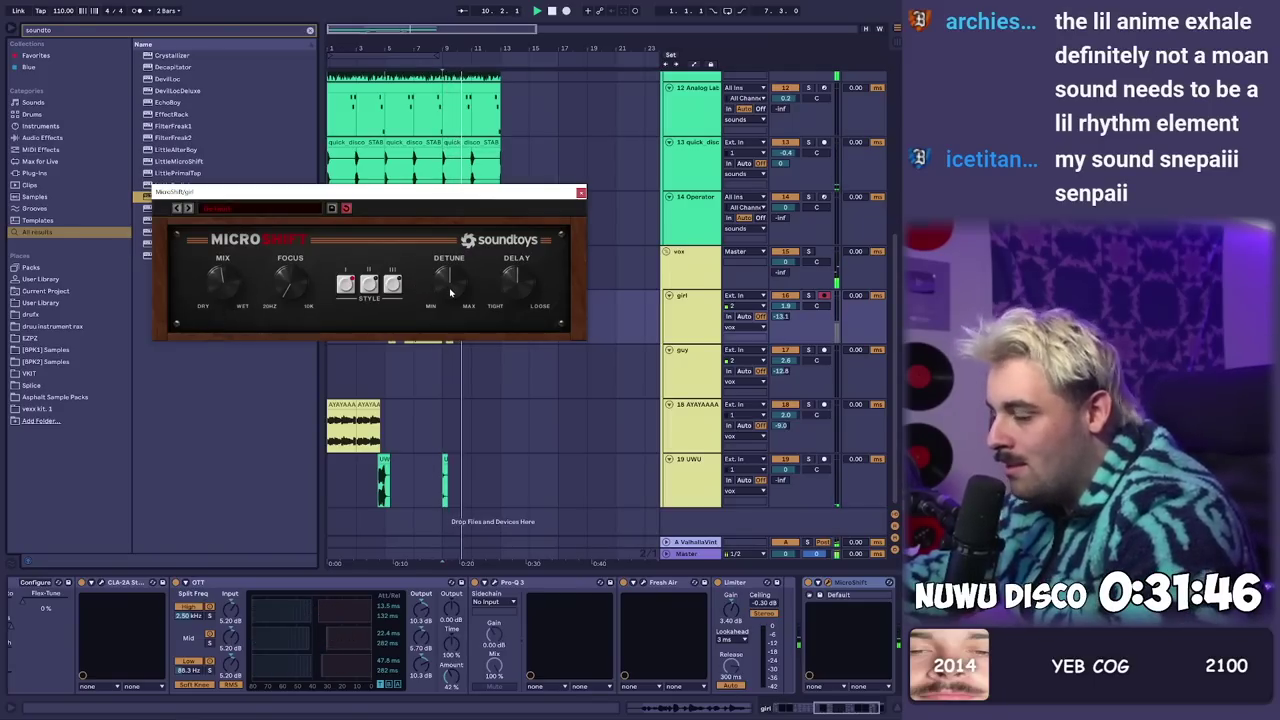
{"action": "left_click", "coordinate": [581, 193]}
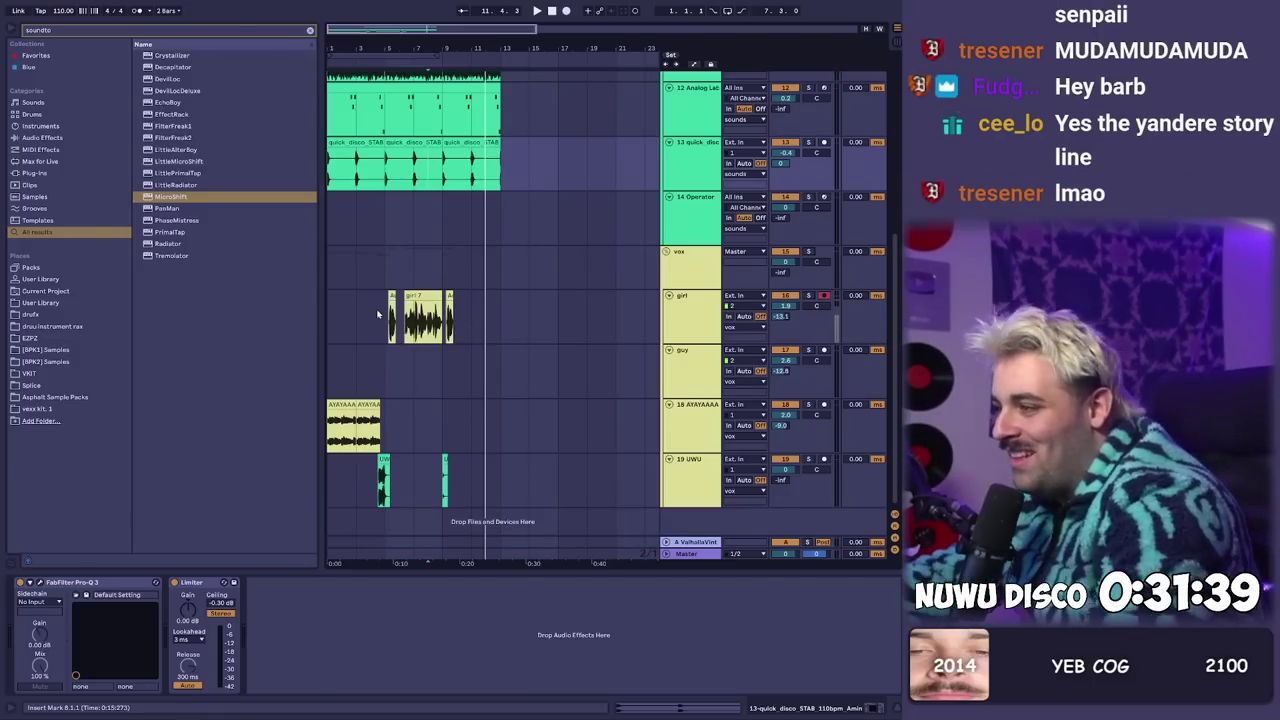
- Set the girl track's volume to 2.0 dB and record a new vocal take on it ending at bar 13
{"action": "left_click", "coordinate": [781, 306]}
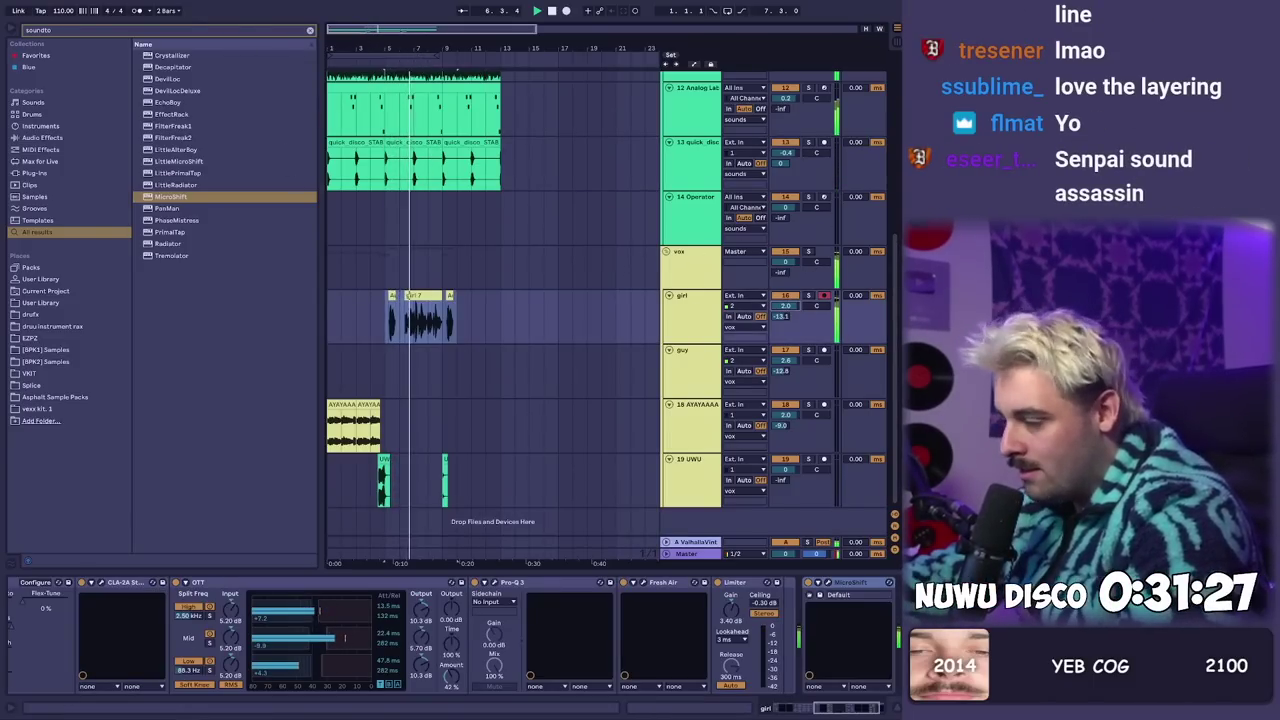
{"action": "scroll", "coordinate": [409, 296], "scroll_direction": "up", "scroll_amount": 6}
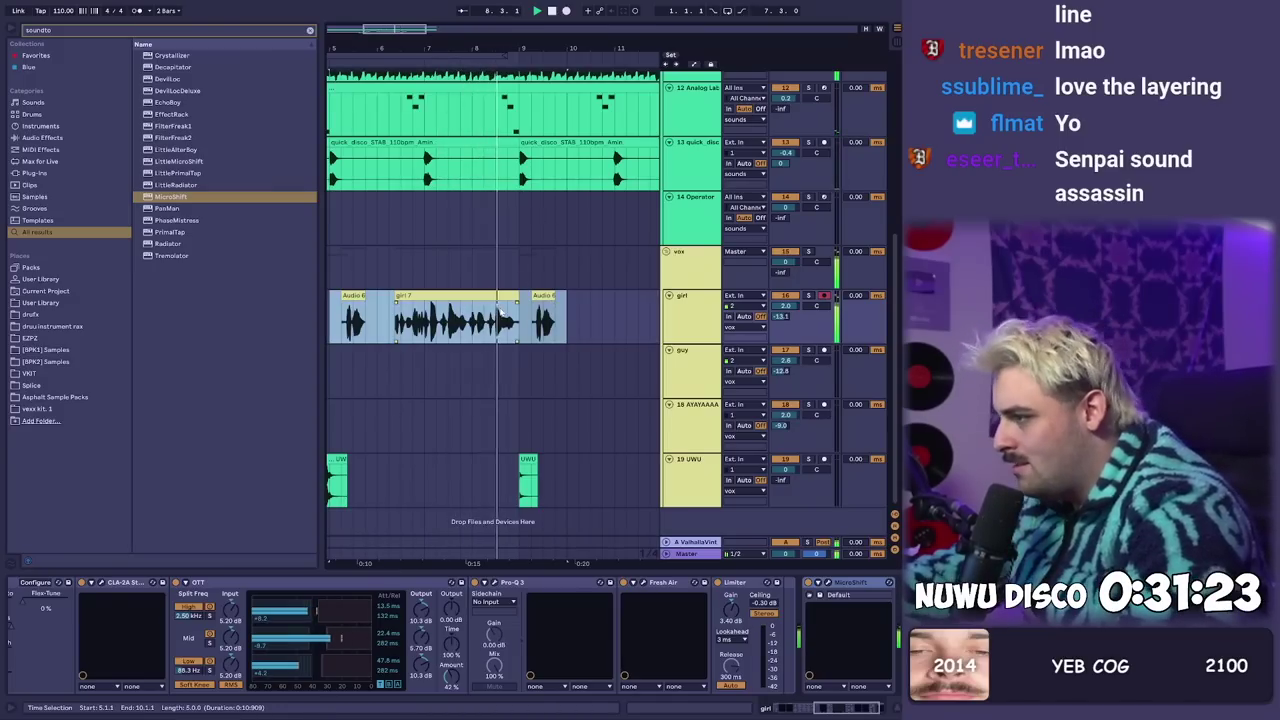
{"action": "left_click", "coordinate": [508, 104]}
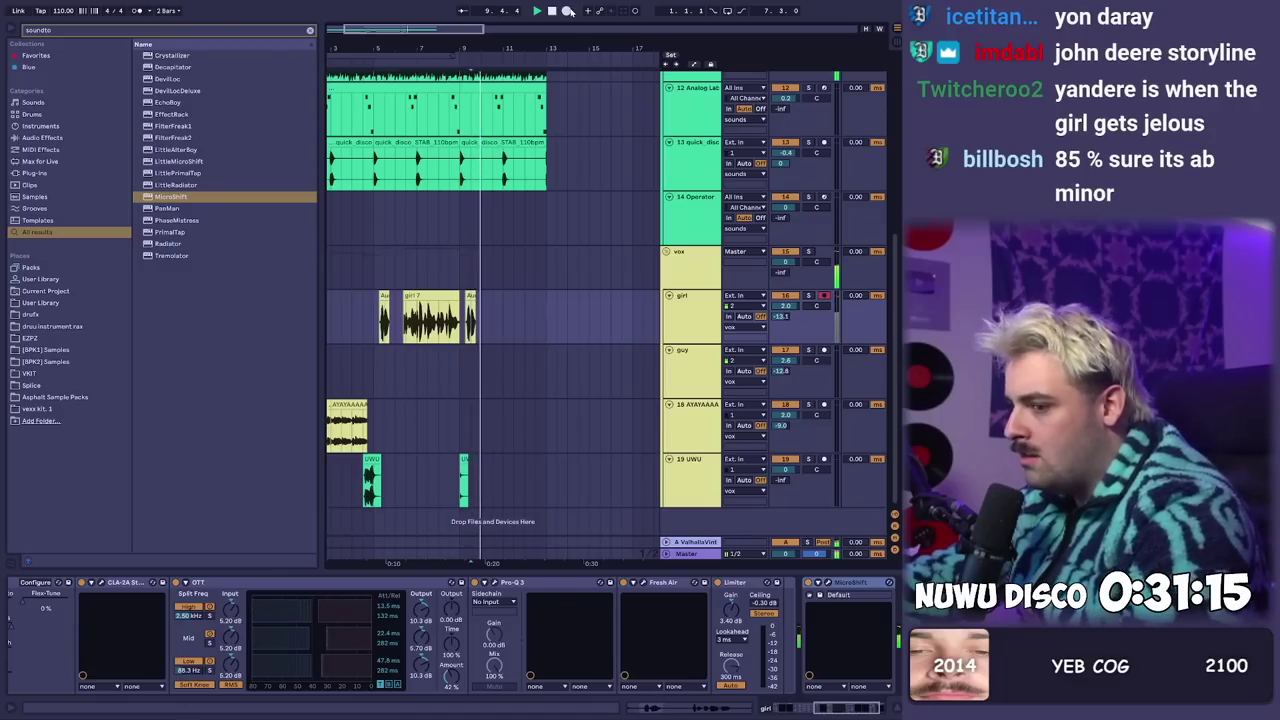
{"action": "left_click", "coordinate": [567, 10]}
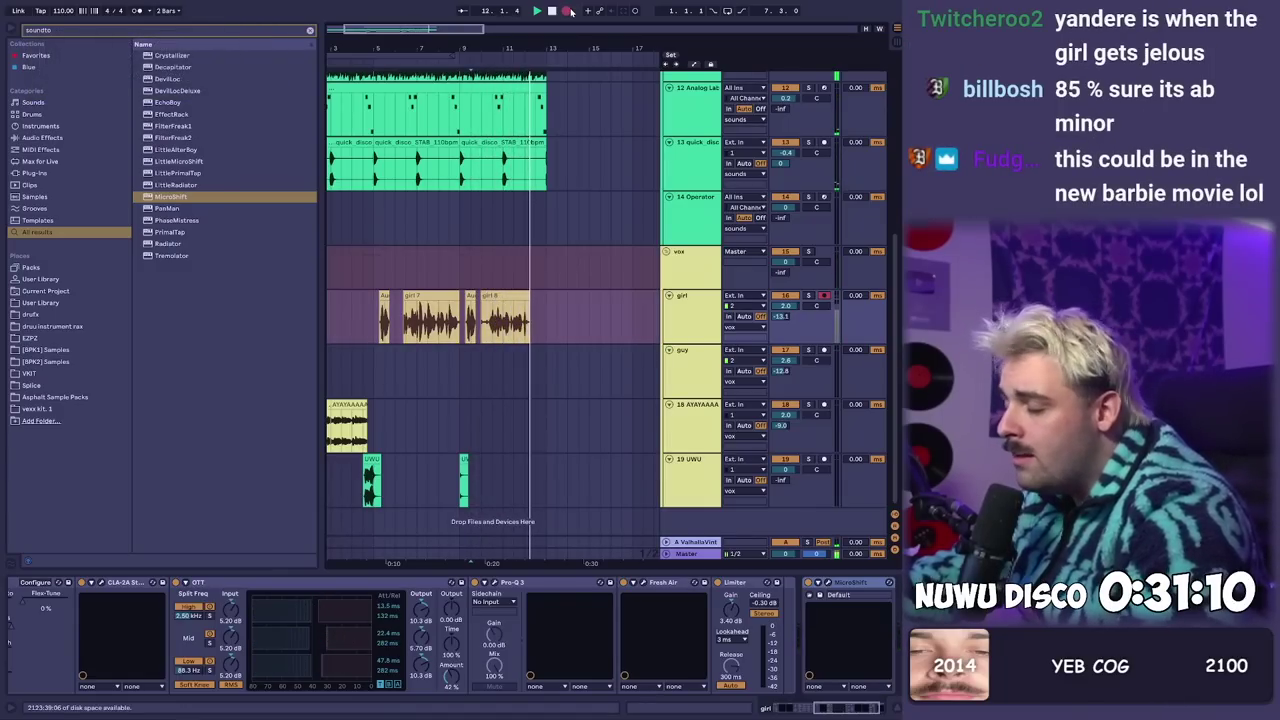
{"action": "key", "text": "space"}
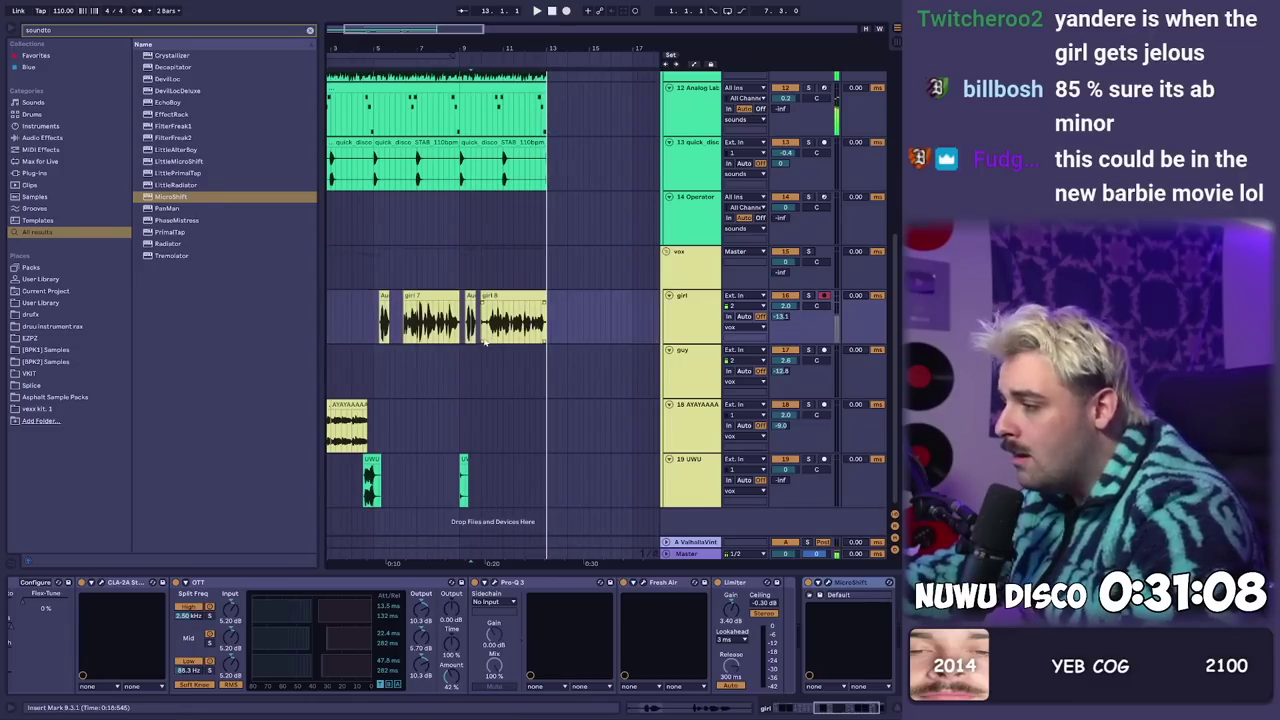
- Trim the start of the girl 8 take by deleting the 10.1.1 to 10.2.1 section and the fragment before it
{"action": "left_click", "coordinate": [505, 296]}
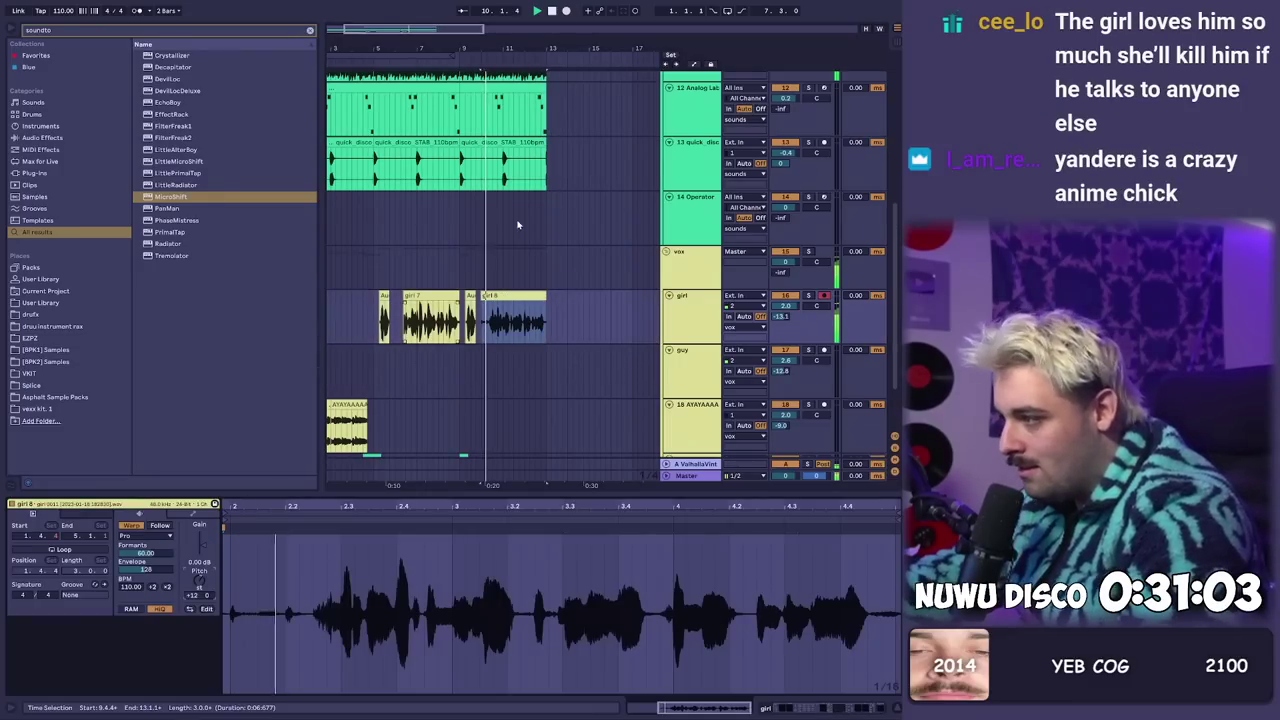
{"action": "left_click_drag", "start_coordinate": [482, 316], "coordinate": [487, 315]}
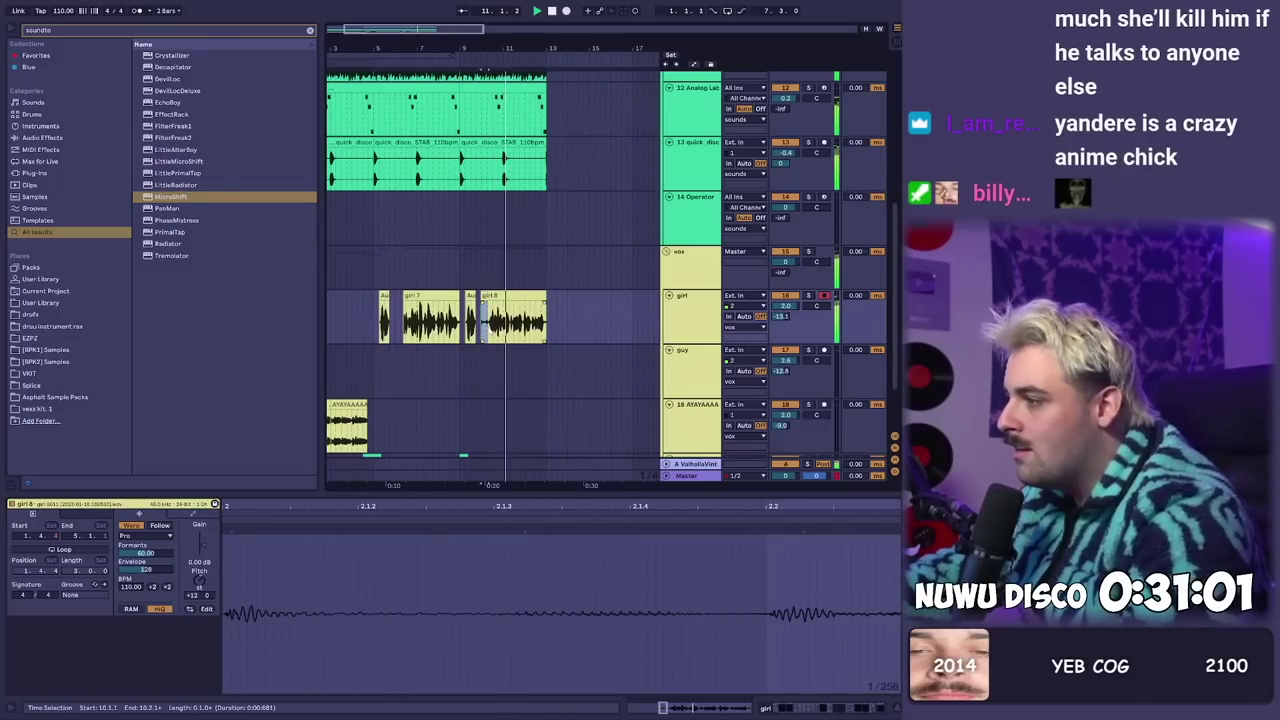
{"action": "key", "text": "Delete"}
{"action": "left_click", "coordinate": [481, 296]}
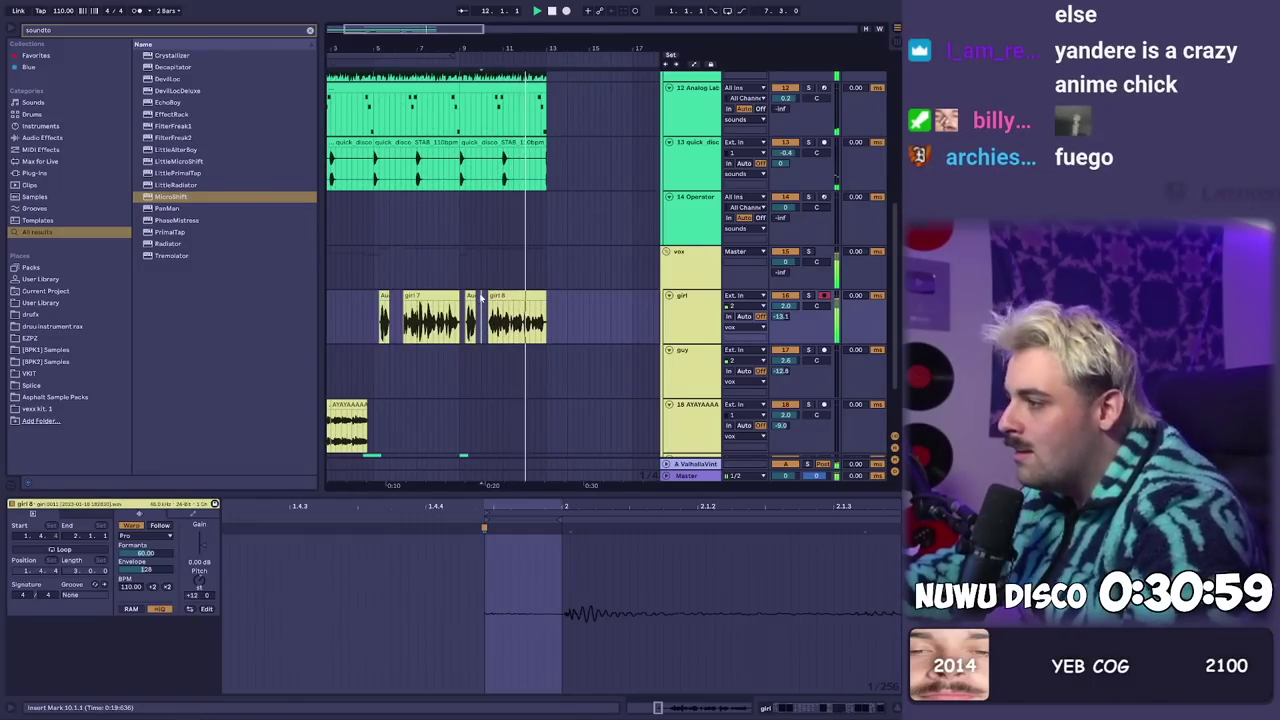
{"action": "key", "text": "Delete"}
{"action": "left_click", "coordinate": [501, 293]}
{"action": "key", "text": "shift+Tab"}
{"action": "key", "text": "Tab"}
{"action": "key", "text": "shift+Tab"}
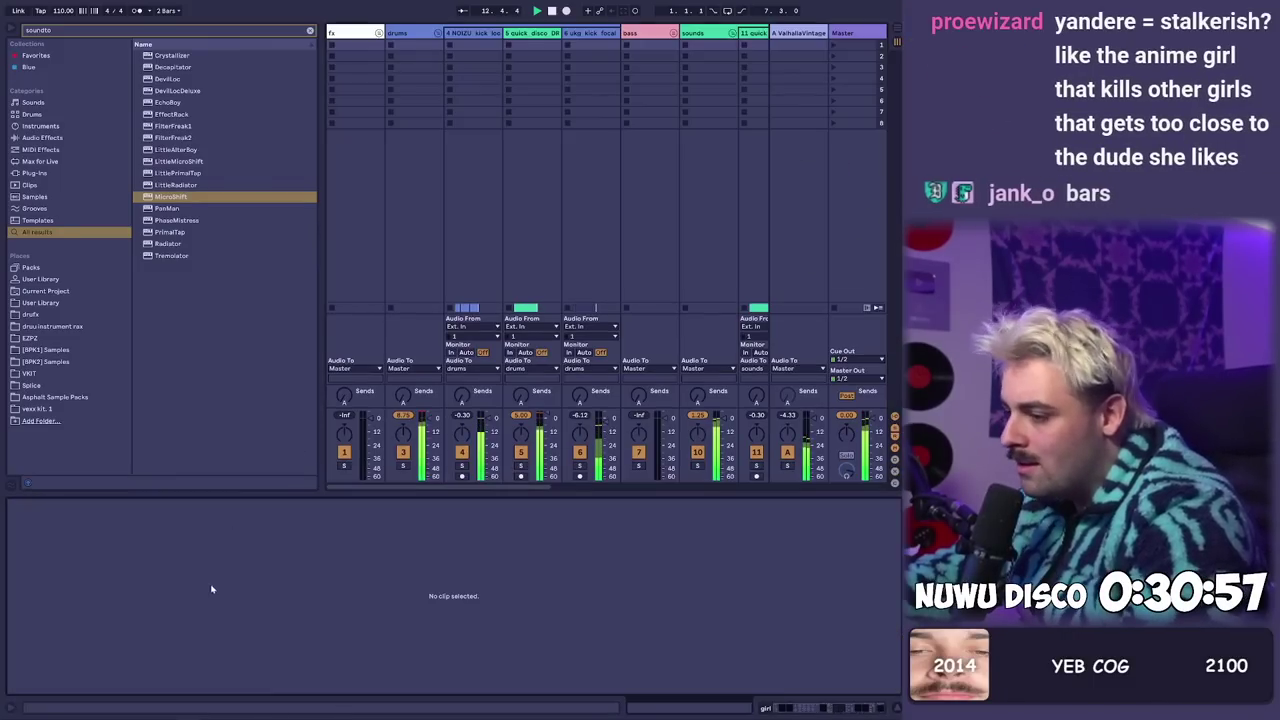
{"action": "key", "text": "Tab"}
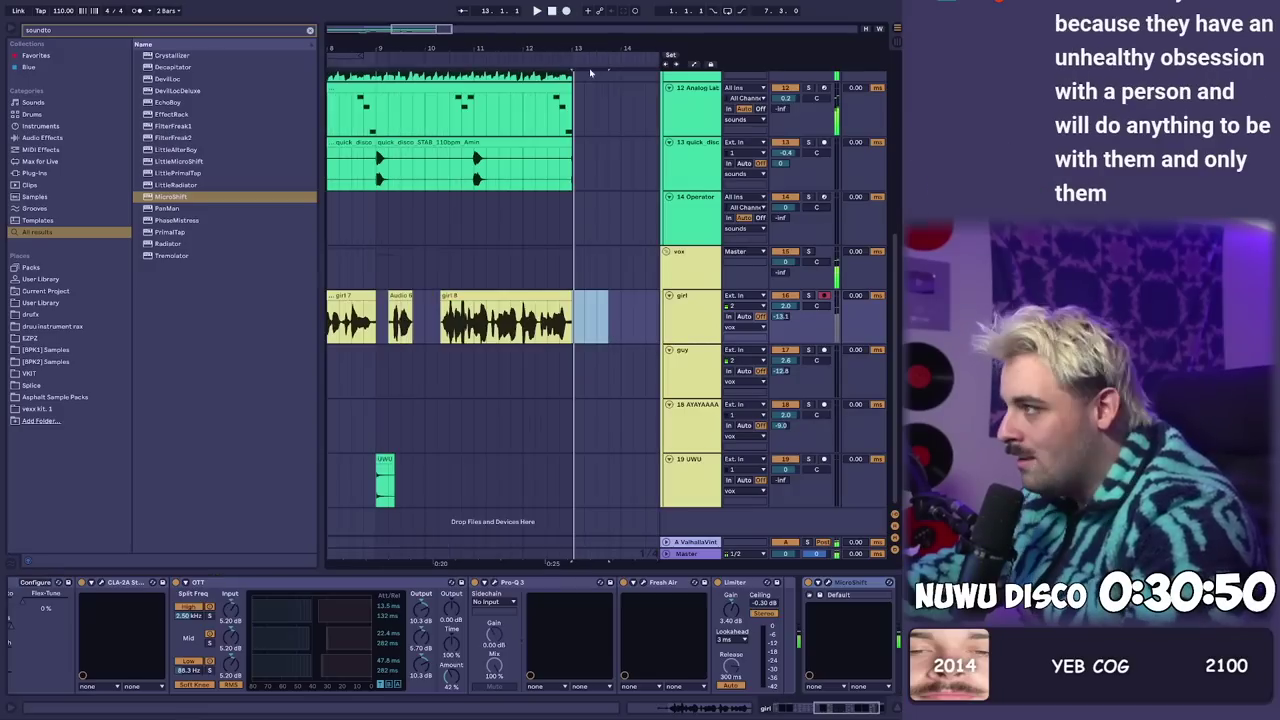
{"action": "scroll", "coordinate": [450, 300], "scroll_direction": "up", "scroll_amount": 3}
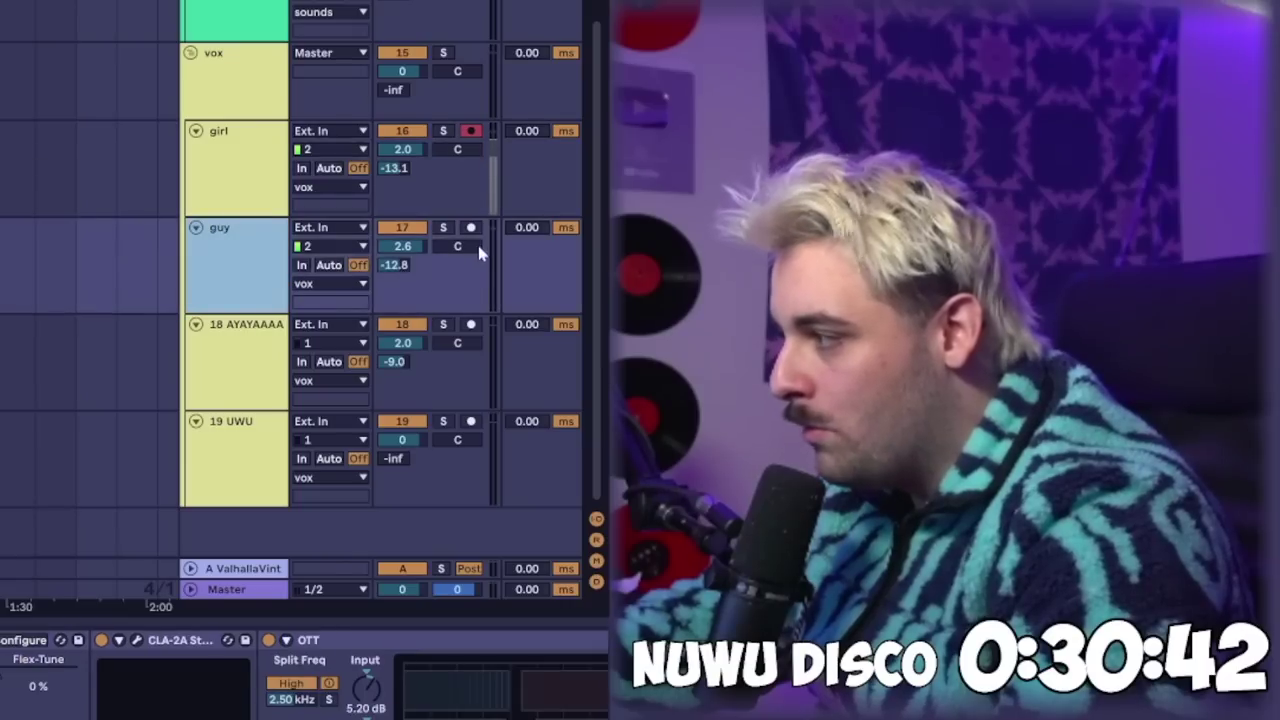
- Arm the guy vocal track for recording
{"action": "left_click", "coordinate": [824, 435]}
{"action": "left_click", "coordinate": [388, 363]}
{"action": "scroll", "coordinate": [375, 300], "scroll_direction": "up", "scroll_amount": 3}
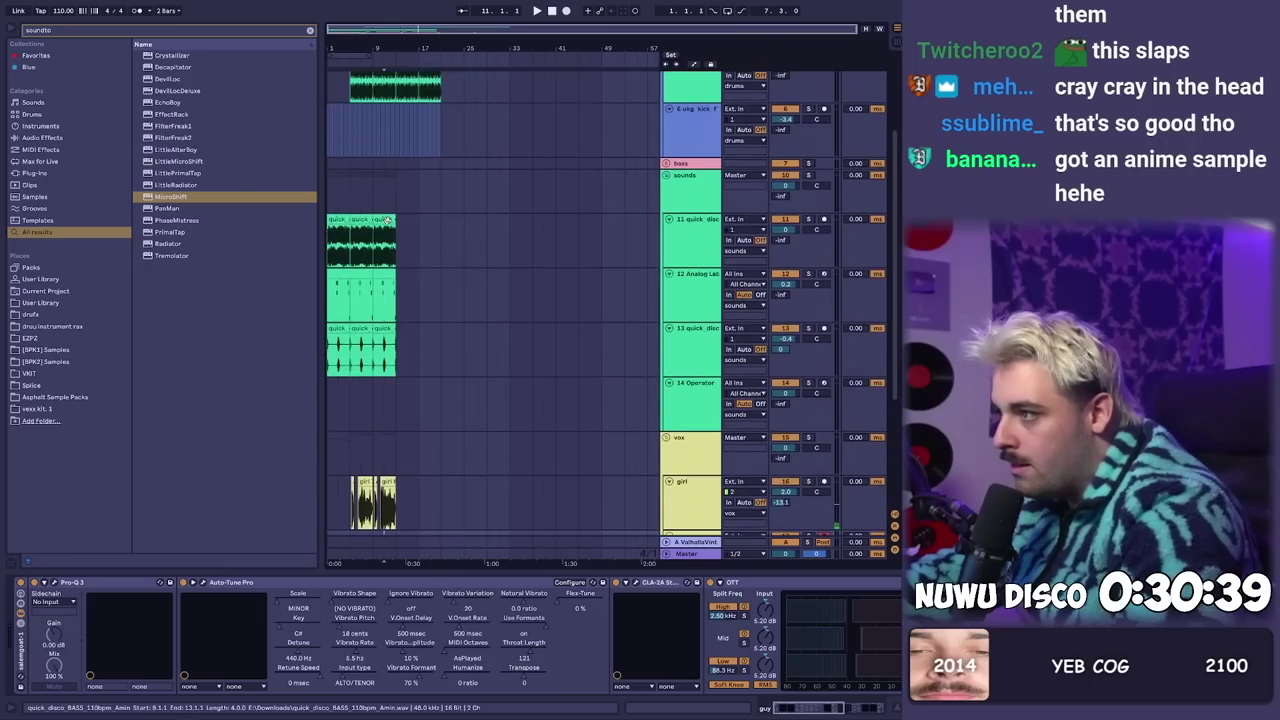
- Add the 118_-_G#m_-_Jupiter_Brass.wav loop from Splice's nu disco results at bar 13 on a new sounds track
{"action": "scroll", "coordinate": [387, 219], "scroll_direction": "down", "scroll_amount": 1}
{"action": "left_click_drag", "start_coordinate": [395, 130], "coordinate": [463, 285]}
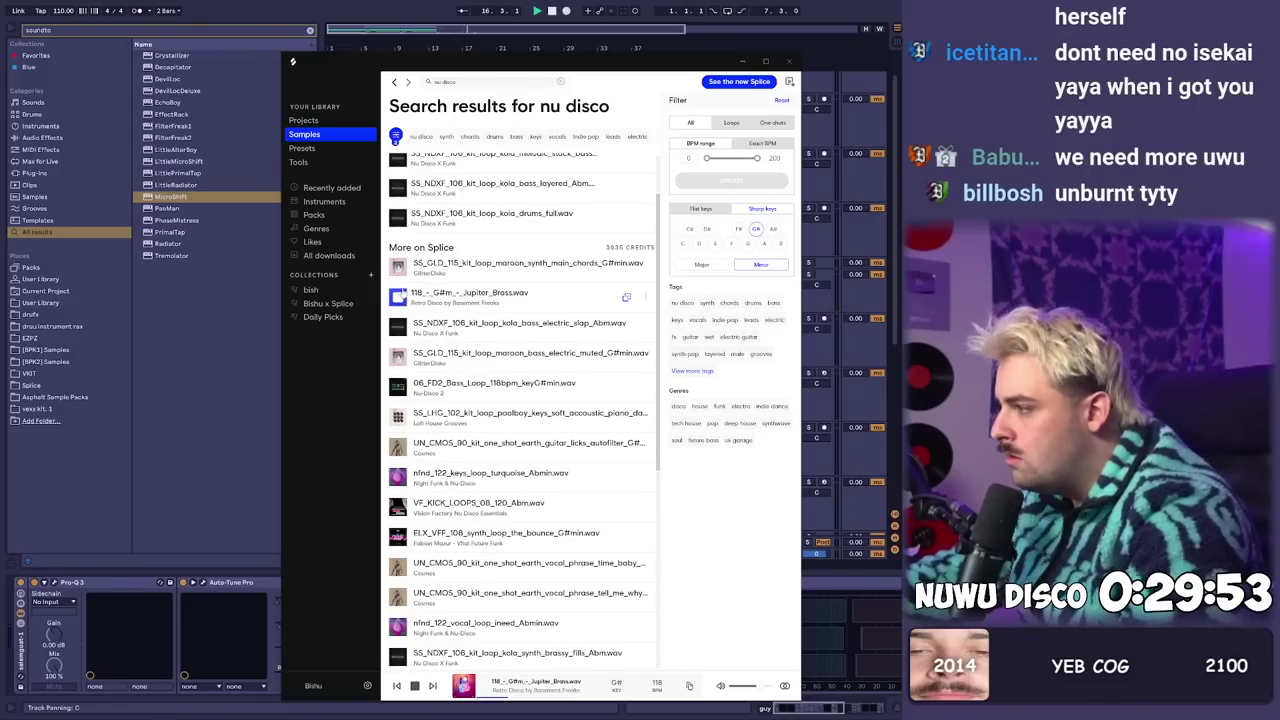
{"action": "key", "text": "alt+Tab"}
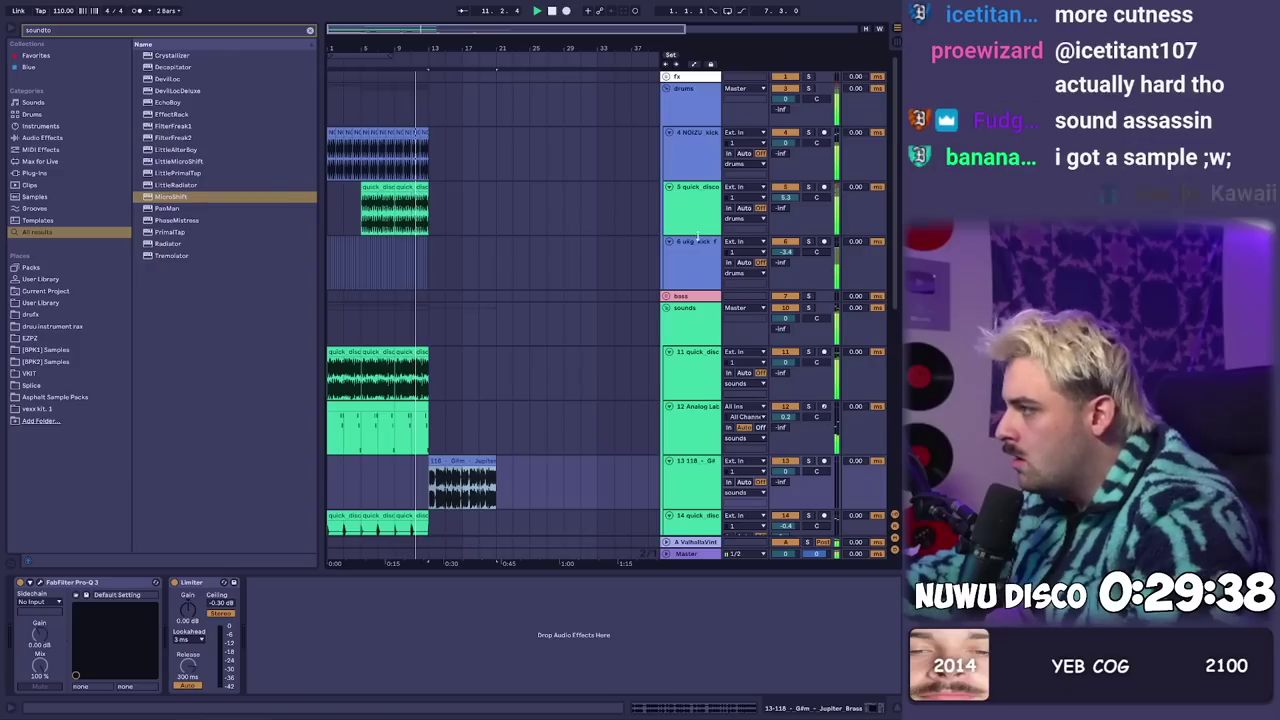
- Select all tracks and assign each group's track colour to its grouped tracks and clips
{"action": "left_click", "coordinate": [695, 102]}
{"action": "key", "text": "ctrl+a"}
{"action": "right_click", "coordinate": [694, 102]}
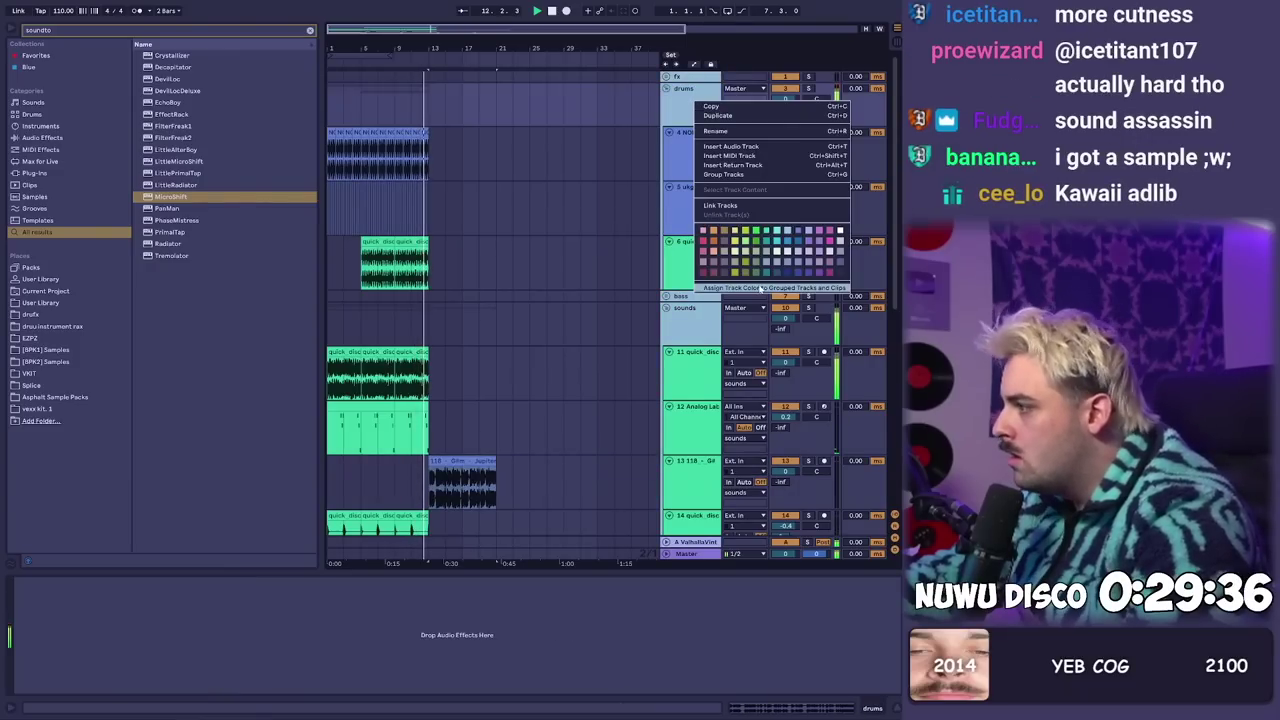
{"action": "left_click", "coordinate": [722, 288]}
- Try duplicating the girl vocal clips from bars 5–13 so they repeat from bar 13
{"action": "scroll", "coordinate": [460, 345], "scroll_direction": "down", "scroll_amount": 2}
{"action": "left_click", "coordinate": [450, 358]}
{"action": "scroll", "coordinate": [523, 263], "scroll_direction": "down", "scroll_amount": 4}
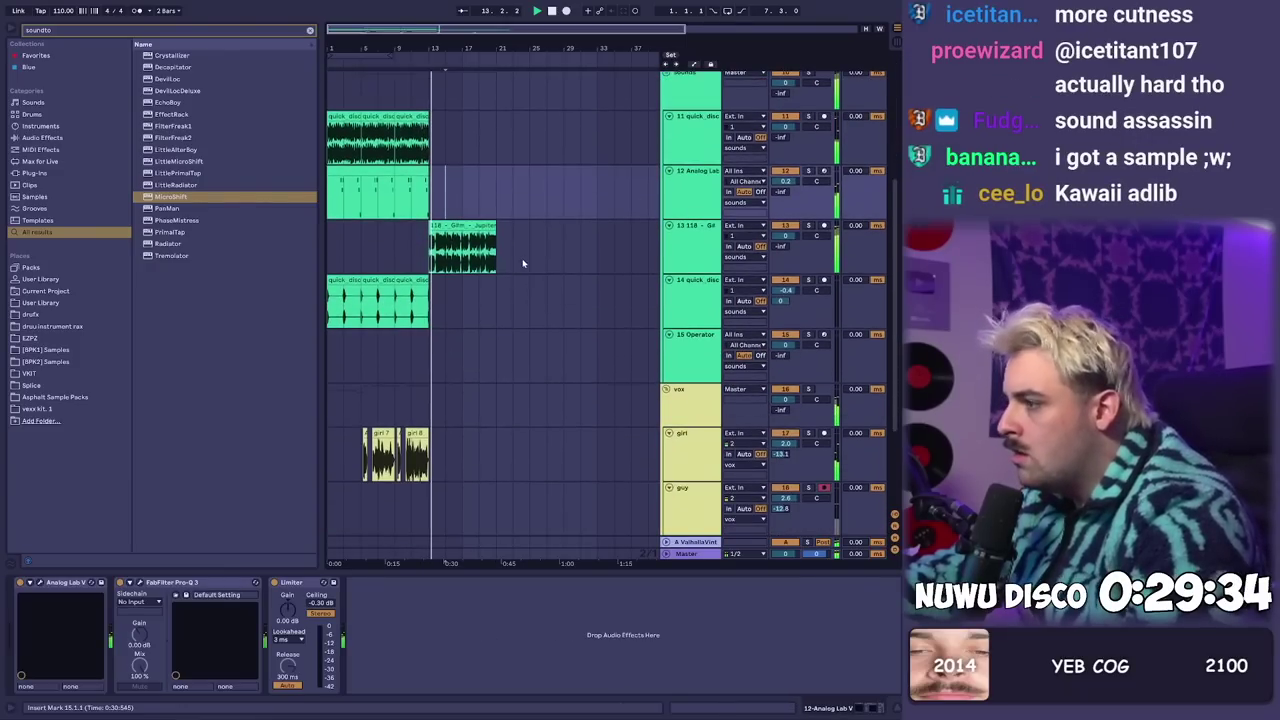
{"action": "left_click_drag", "start_coordinate": [433, 340], "coordinate": [356, 336]}
{"action": "scroll", "coordinate": [380, 318], "scroll_direction": "down", "scroll_amount": 1}
{"action": "key", "text": "ctrl+d"}
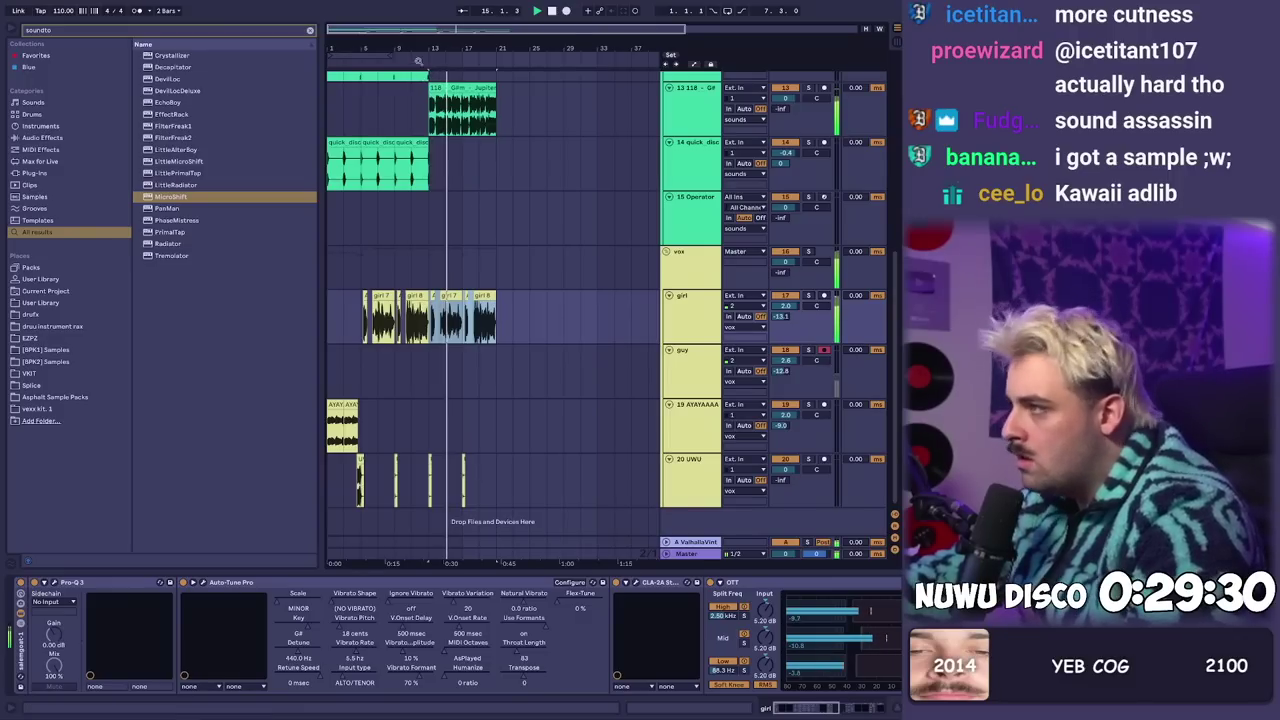
- Open the Jupiter Brass clip's details and undo the duplication of the girl vocal clips
{"action": "left_click_drag", "start_coordinate": [418, 61], "coordinate": [574, 83]}
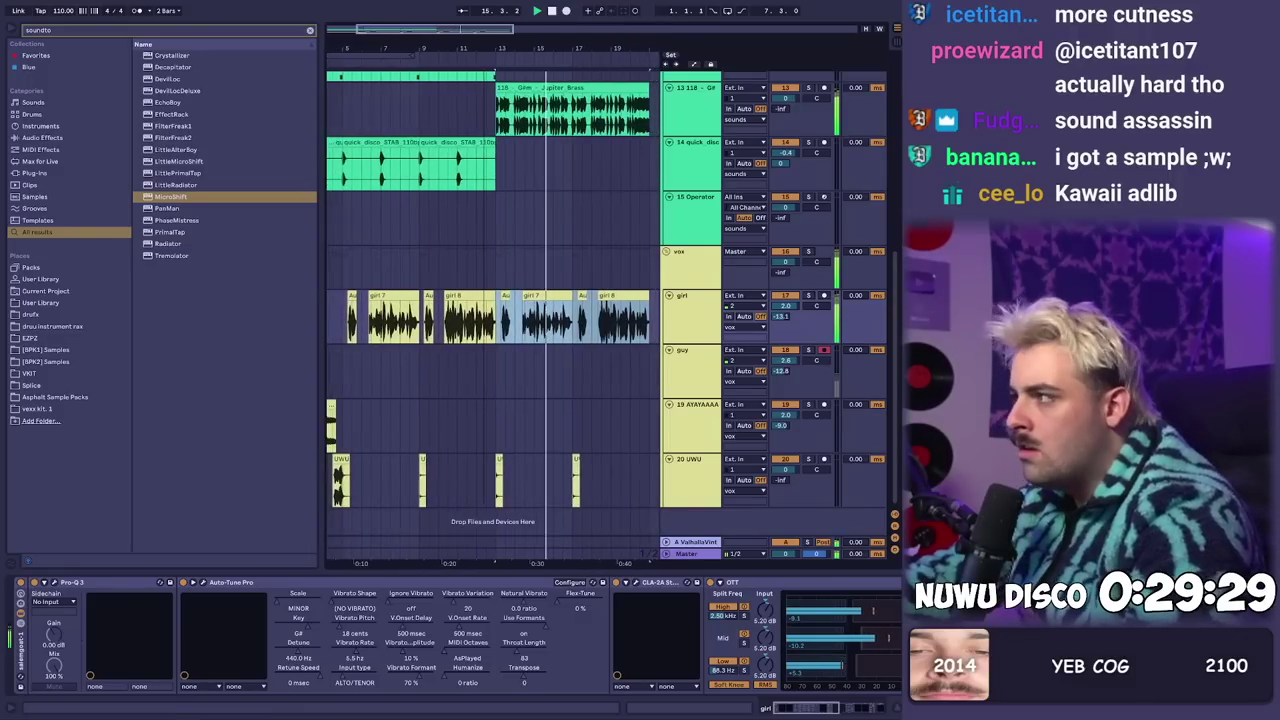
{"action": "double_click", "coordinate": [575, 86]}
{"action": "key", "text": "ctrl+z"}
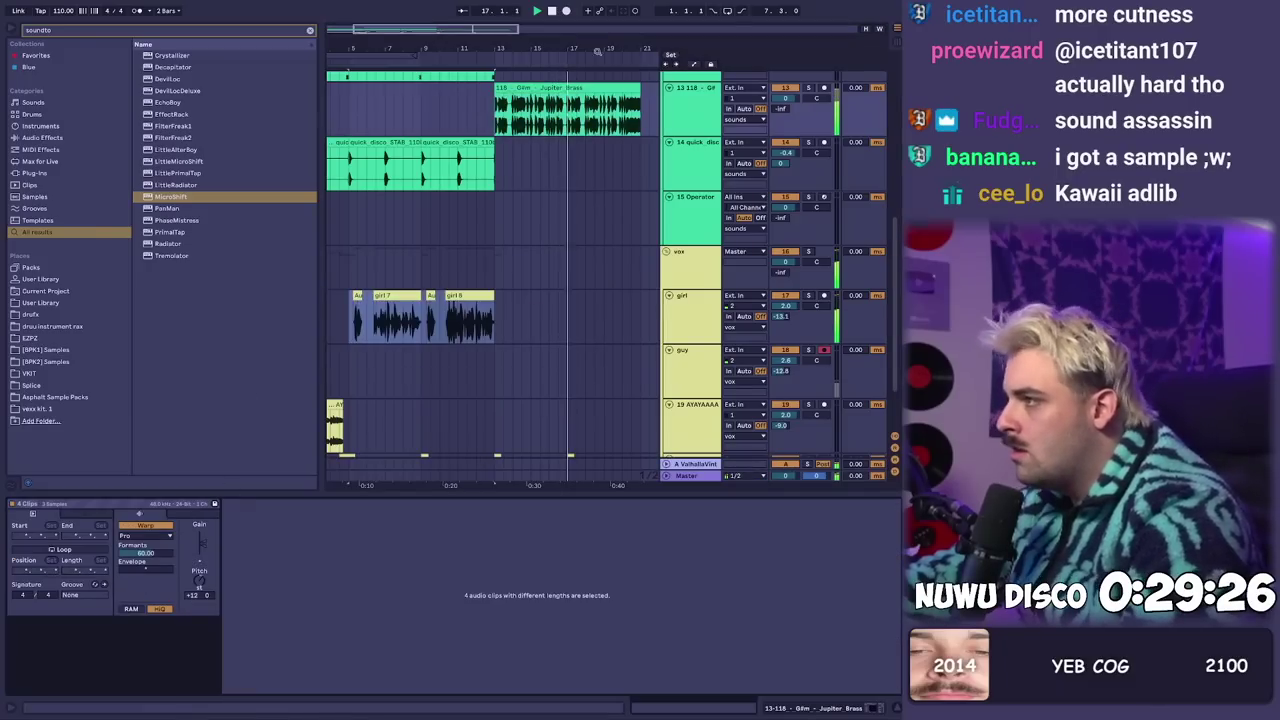
- Insert an audio track below the quick_disco_DRUMS track and place CDE1_FX_Crowd_Ambience.wav on it at bar 13
{"action": "left_click_drag", "start_coordinate": [563, 58], "coordinate": [530, 32]}
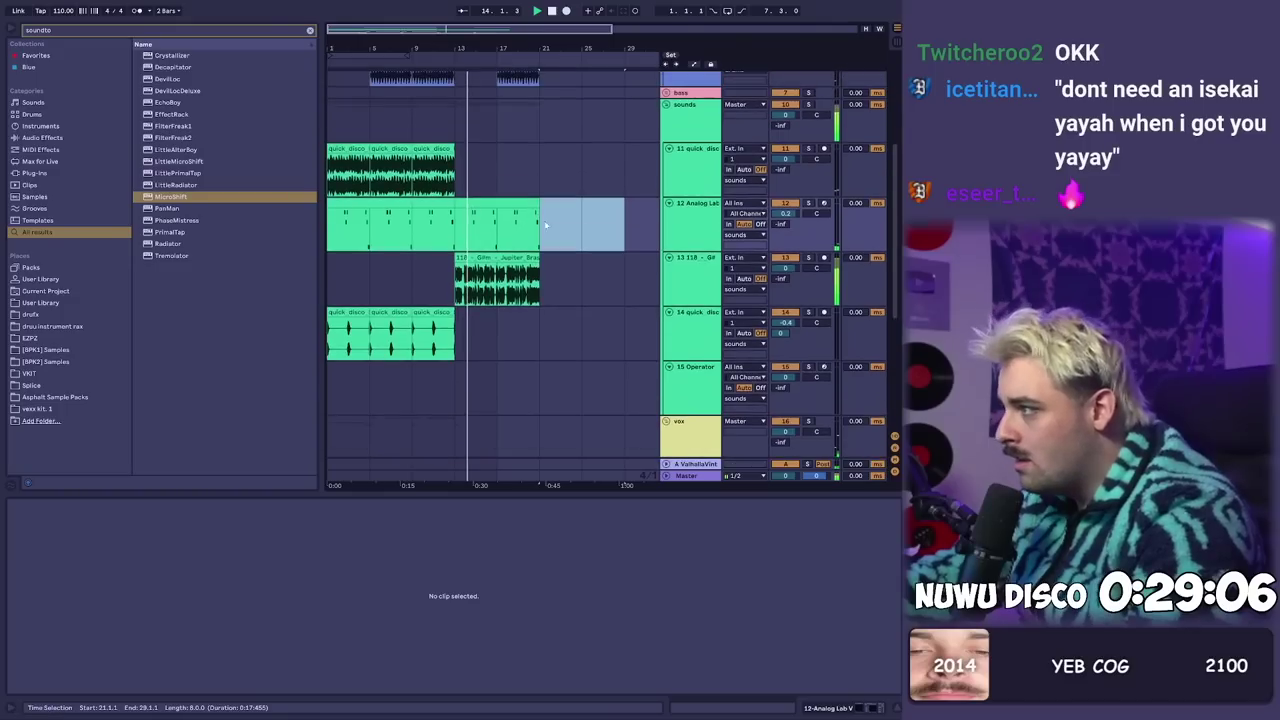
{"action": "scroll", "coordinate": [544, 220], "scroll_direction": "up", "scroll_amount": 3}
{"action": "left_click", "coordinate": [697, 156]}
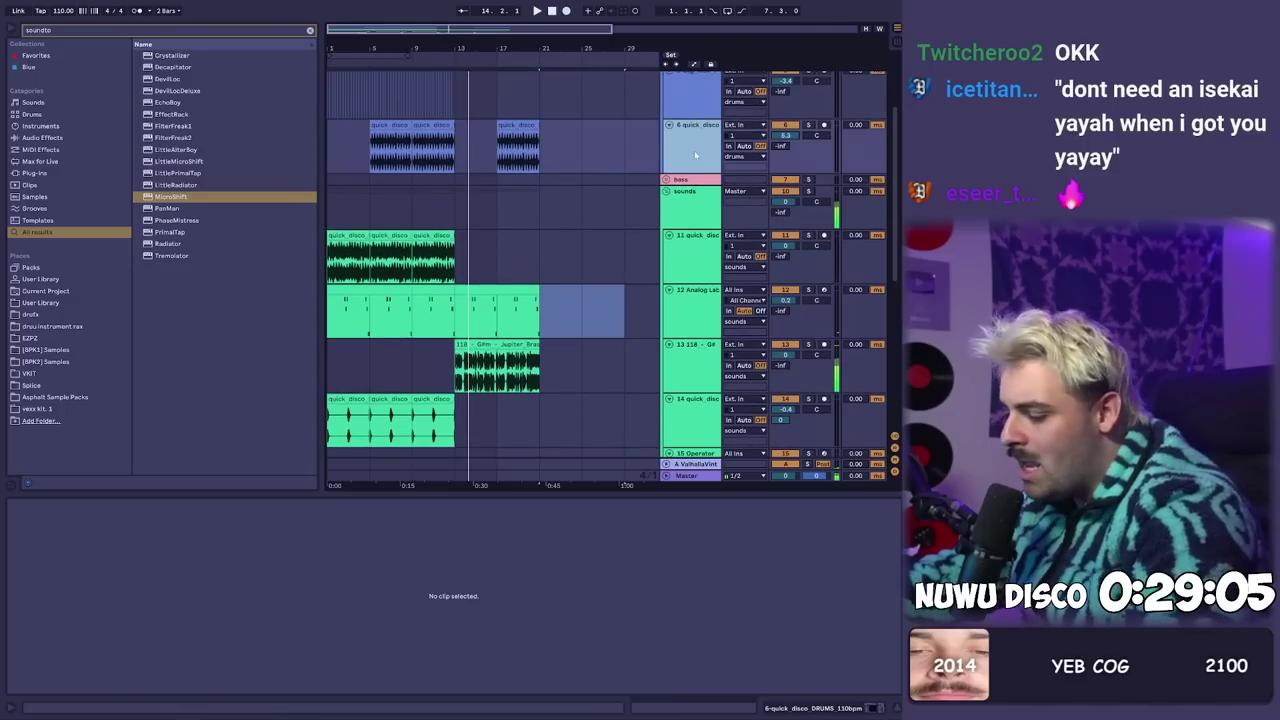
{"action": "key", "text": "ctrl+t"}
{"action": "key", "text": "ctrl+f"}
{"action": "type", "text": "scrowd am"}
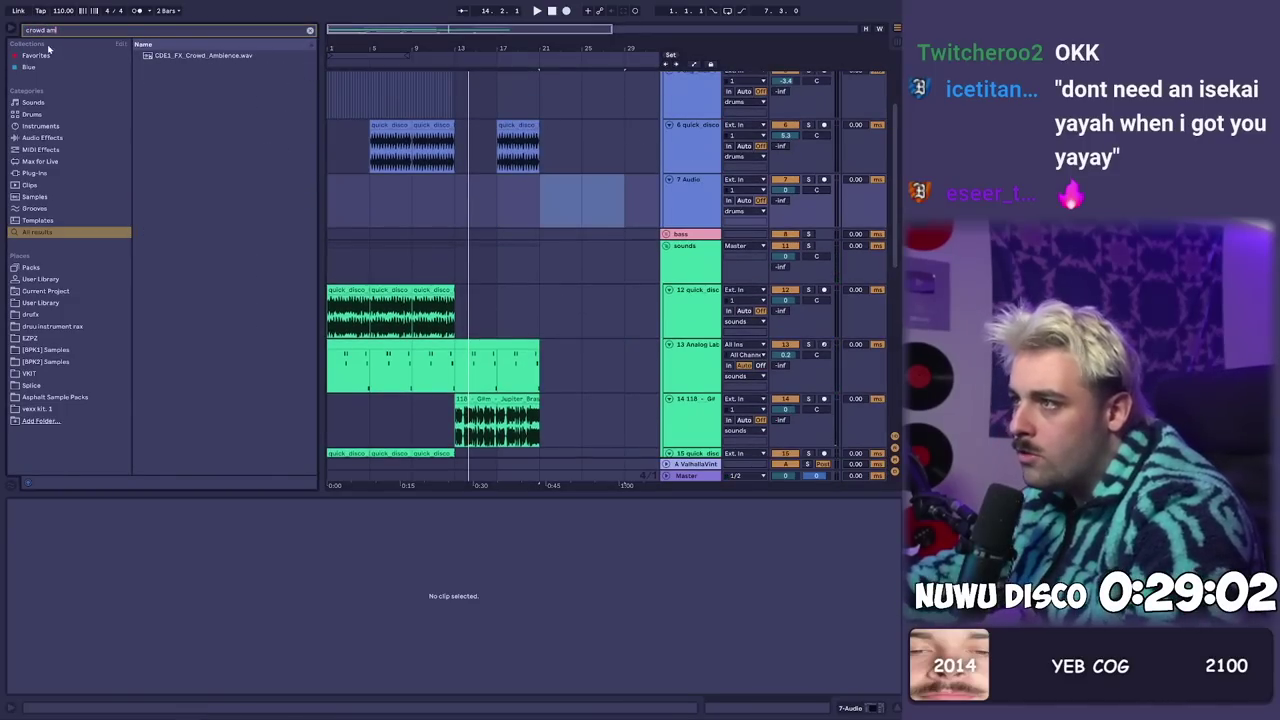
{"action": "left_click_drag", "start_coordinate": [240, 57], "coordinate": [465, 210]}
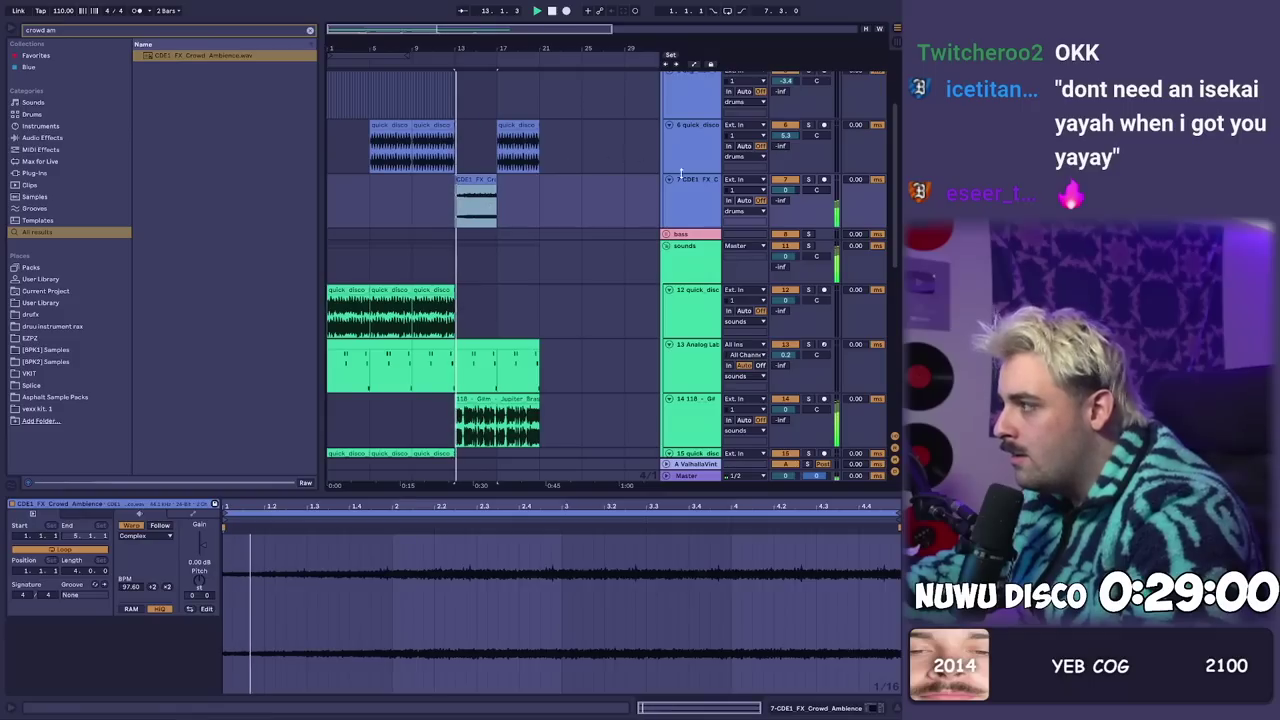
- Turn off warping for the crowd ambience clip and adjust its length to end at bar 17
{"action": "scroll", "coordinate": [600, 270], "scroll_direction": "up", "scroll_amount": 3}
{"action": "key", "text": "shift+Tab"}
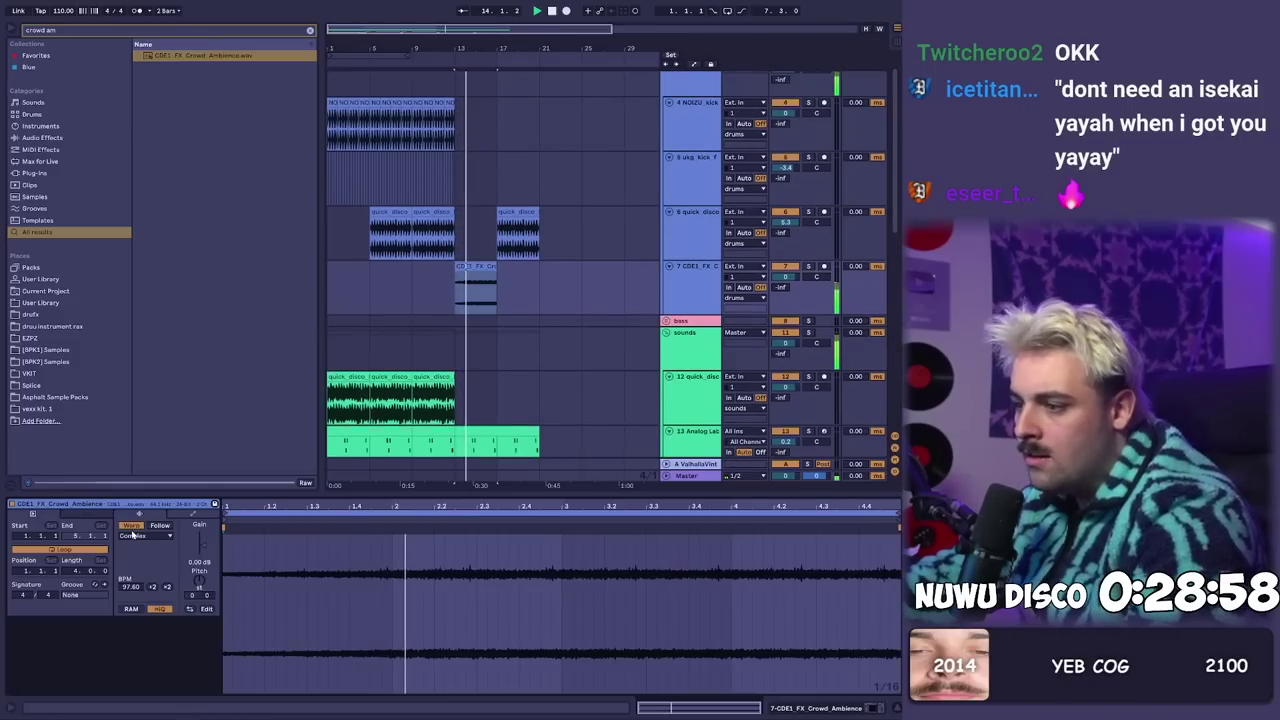
{"action": "left_click", "coordinate": [132, 527]}
{"action": "left_click_drag", "start_coordinate": [492, 286], "coordinate": [530, 284]}
{"action": "left_click", "coordinate": [490, 267]}
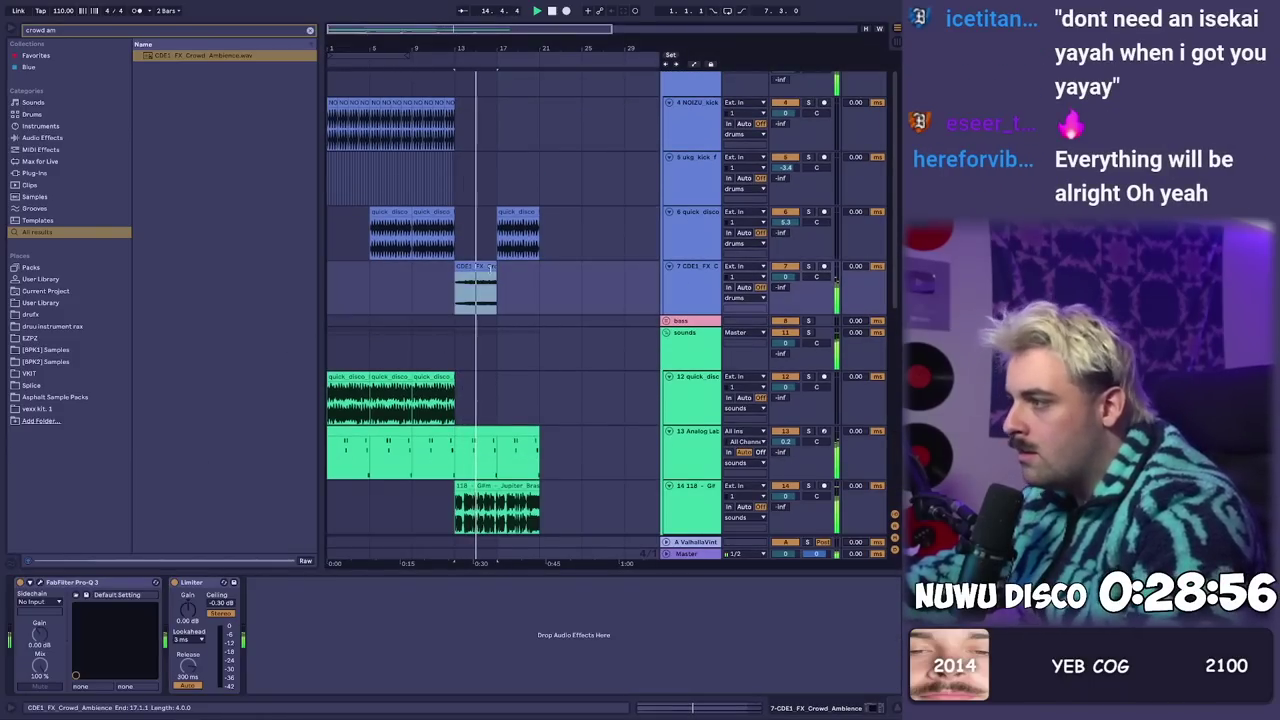
- Insert an audio track below the crowd ambience track and search the browser for "clap", with the insert marker at bar 13
{"action": "key", "text": "ctrl+t"}
{"action": "key", "text": "ctrl+f"}
{"action": "type", "text": "cla"}
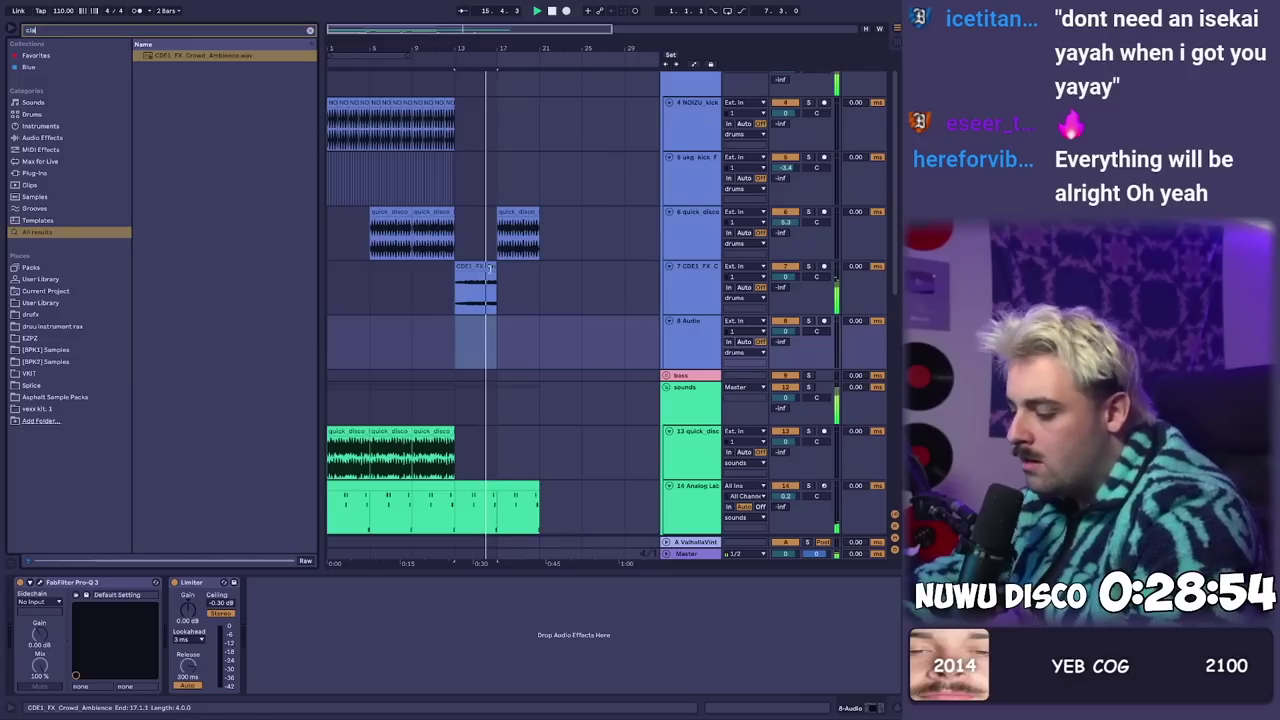
{"action": "type", "text": "p"}
{"action": "key", "text": "space"}
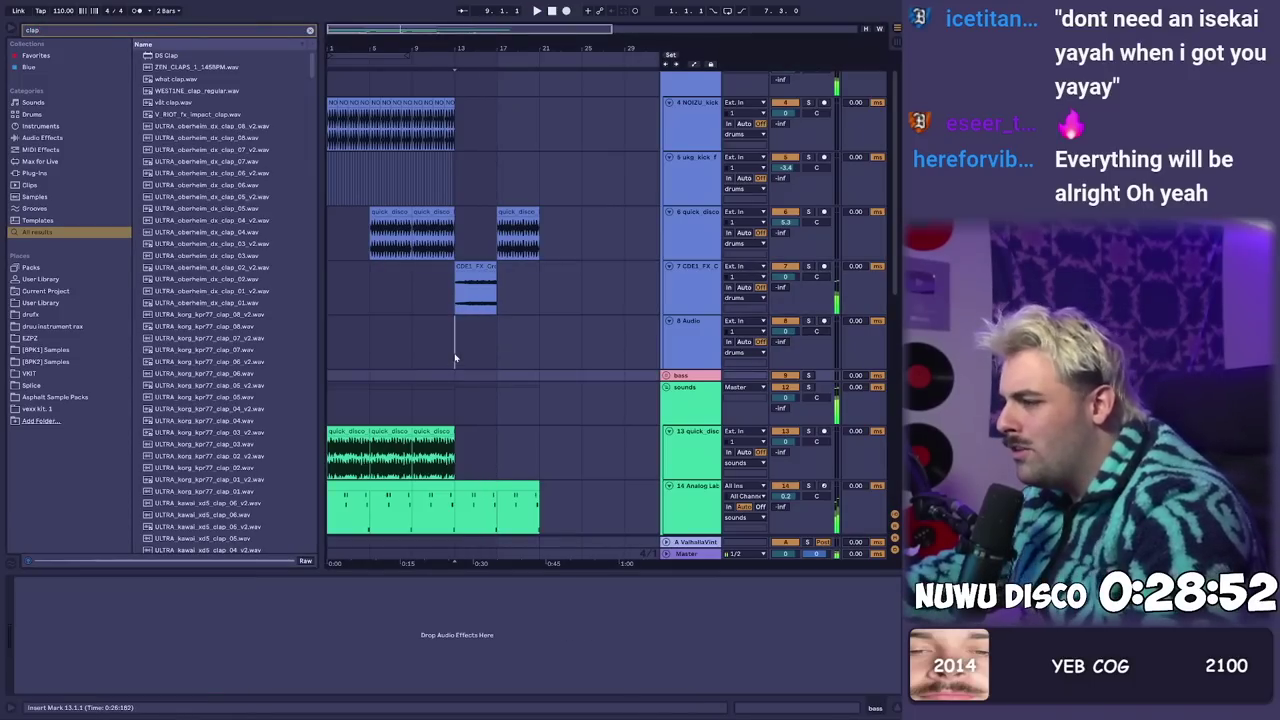
{"action": "left_click", "coordinate": [452, 352]}
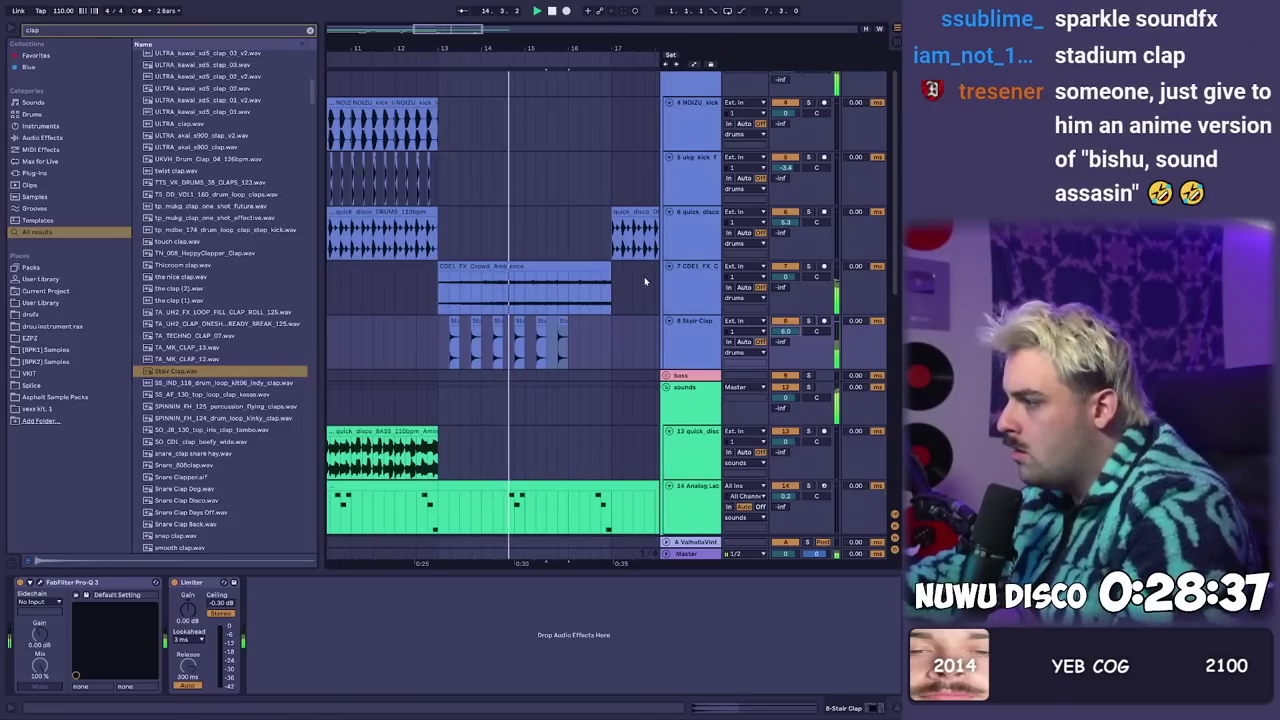
- Repeat the Stair Clap hits up to bar 17, and duplicate the bars 13–17 claps and crowd ambience clip through bar 21
{"action": "key", "text": "ctrl+d"}
{"action": "key", "text": "ctrl+d"}
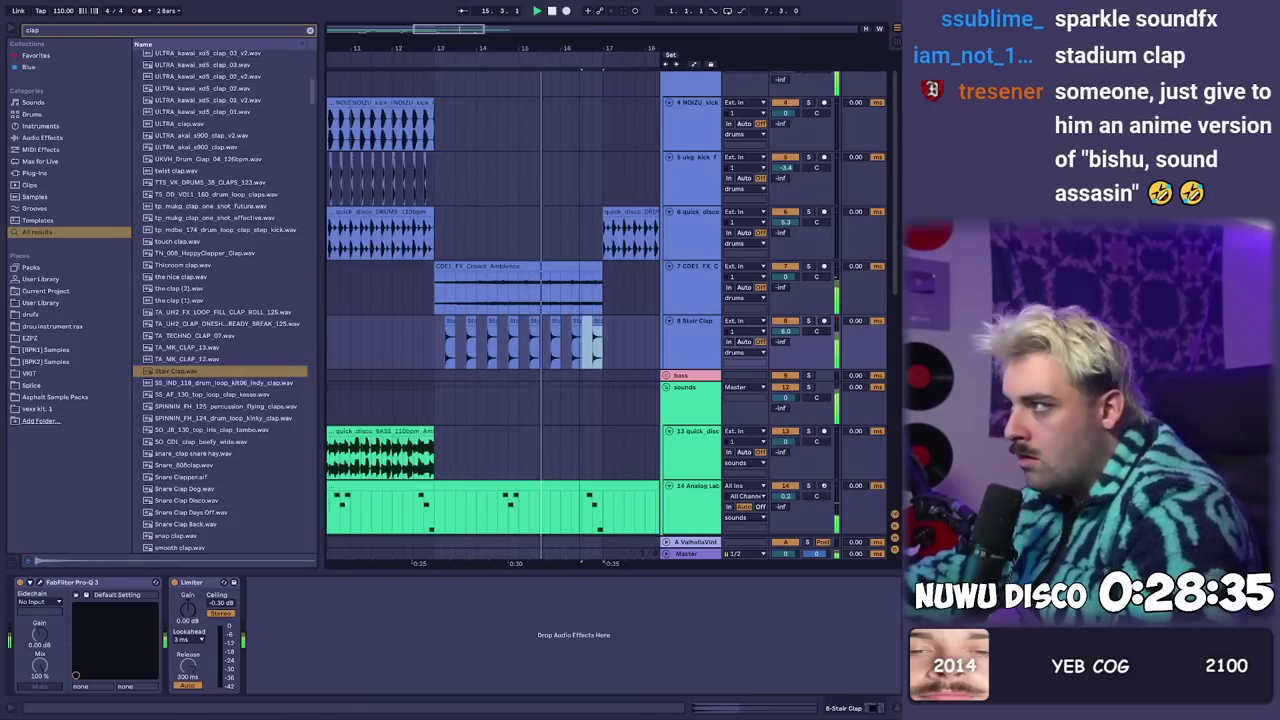
{"action": "scroll", "coordinate": [531, 248], "scroll_direction": "down", "scroll_amount": 5}
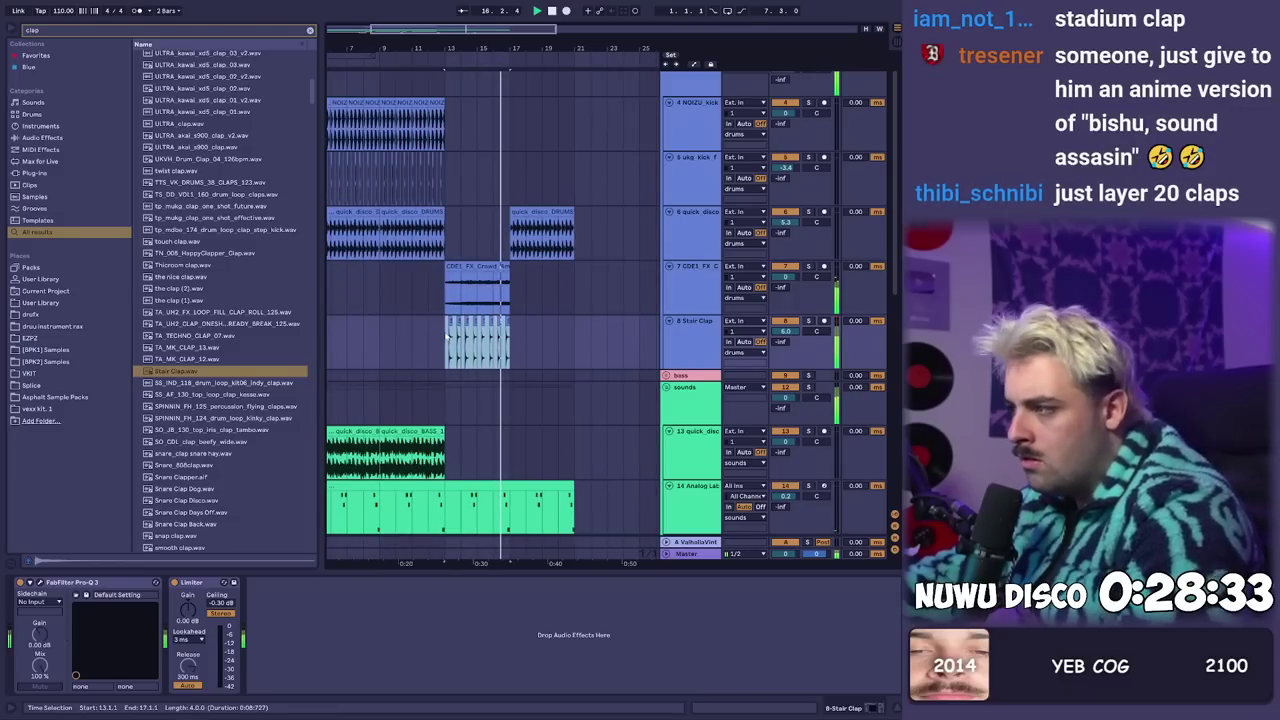
{"action": "key", "text": "ctrl+d"}
{"action": "left_click", "coordinate": [469, 283]}
{"action": "key", "text": "ctrl+d"}
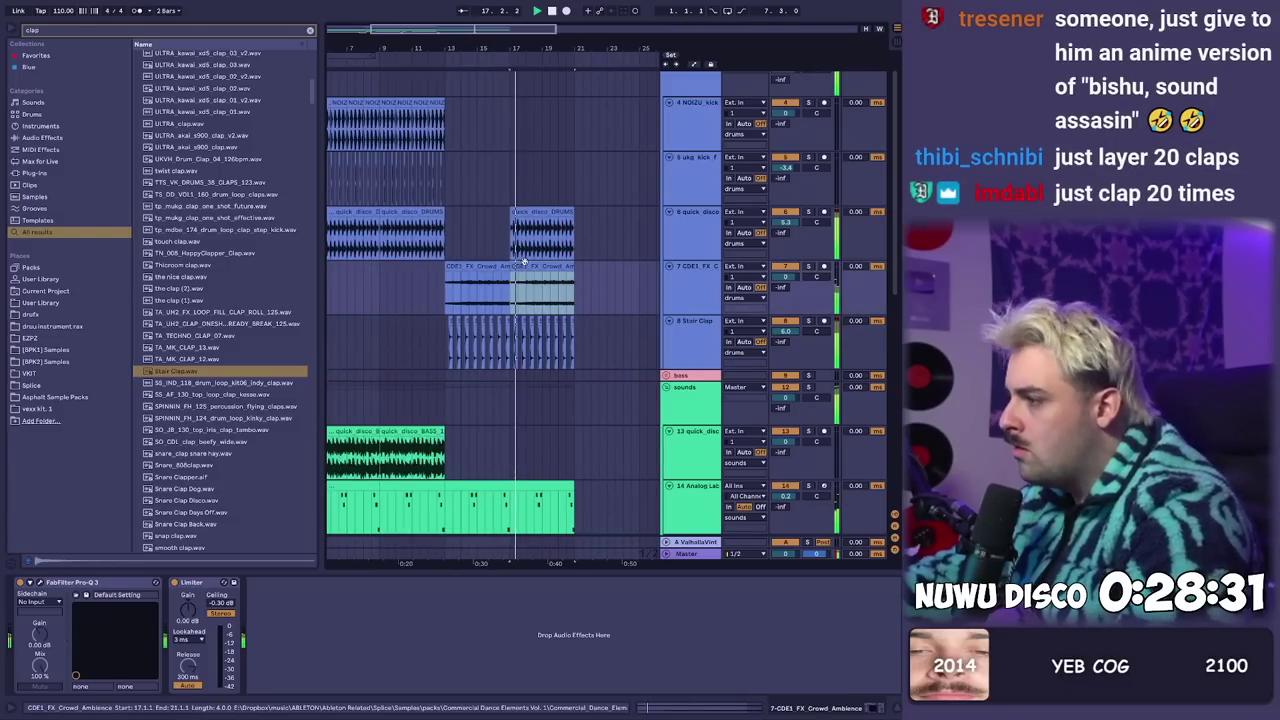
{"action": "key", "text": "minus"}
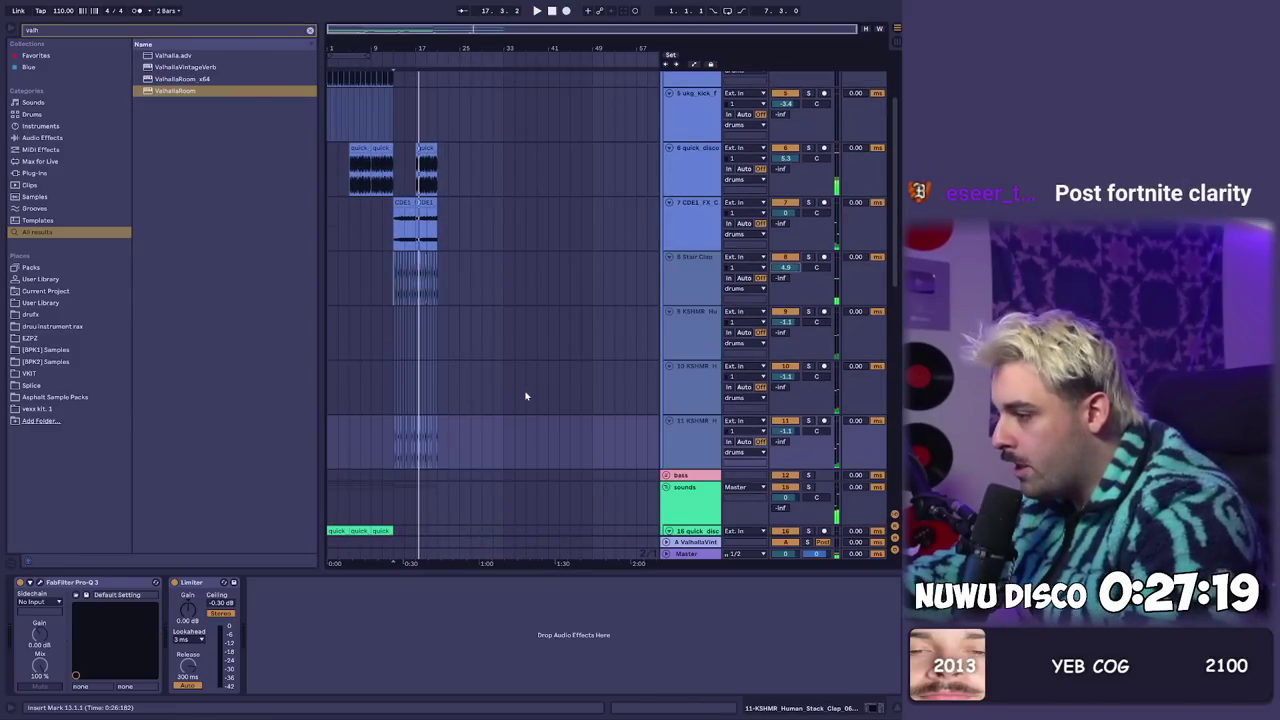
- Duplicate the one-bar M1 bass pattern from bar 13 so that it repeats up to bar 21
{"action": "scroll", "coordinate": [525, 396], "scroll_direction": "down", "scroll_amount": 5}
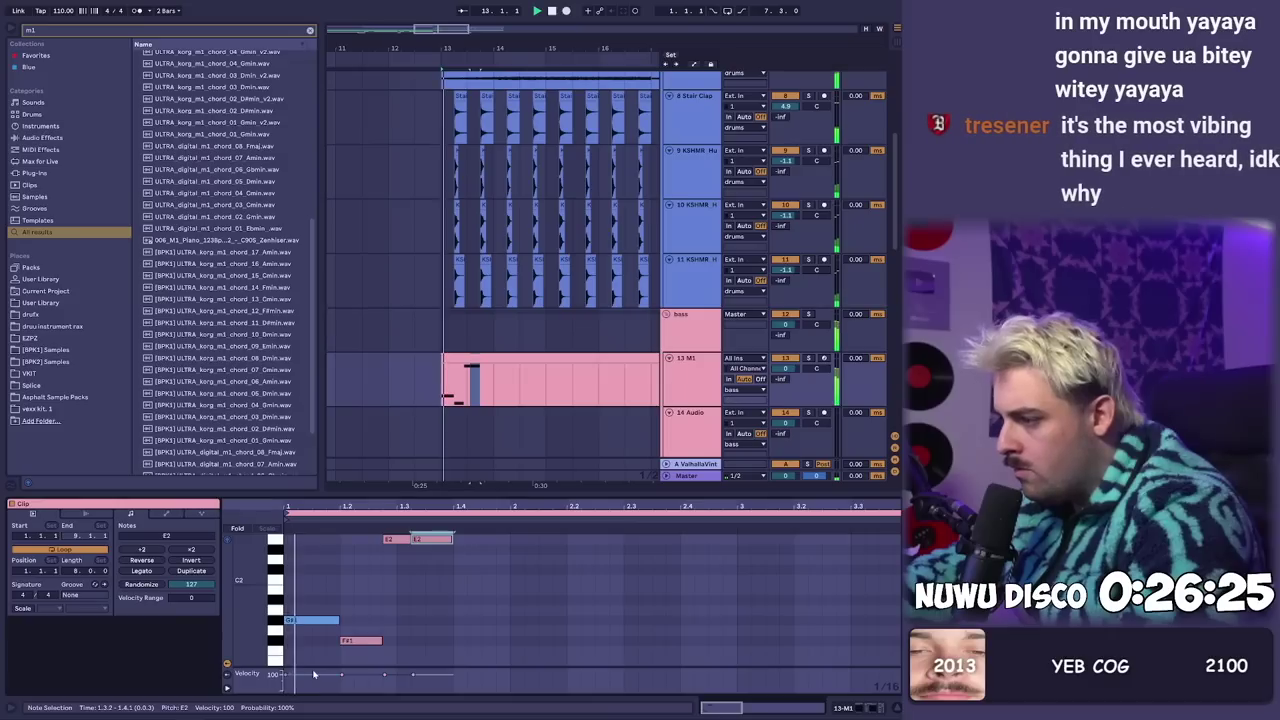
{"action": "left_click_drag", "start_coordinate": [521, 27], "coordinate": [516, 90]}
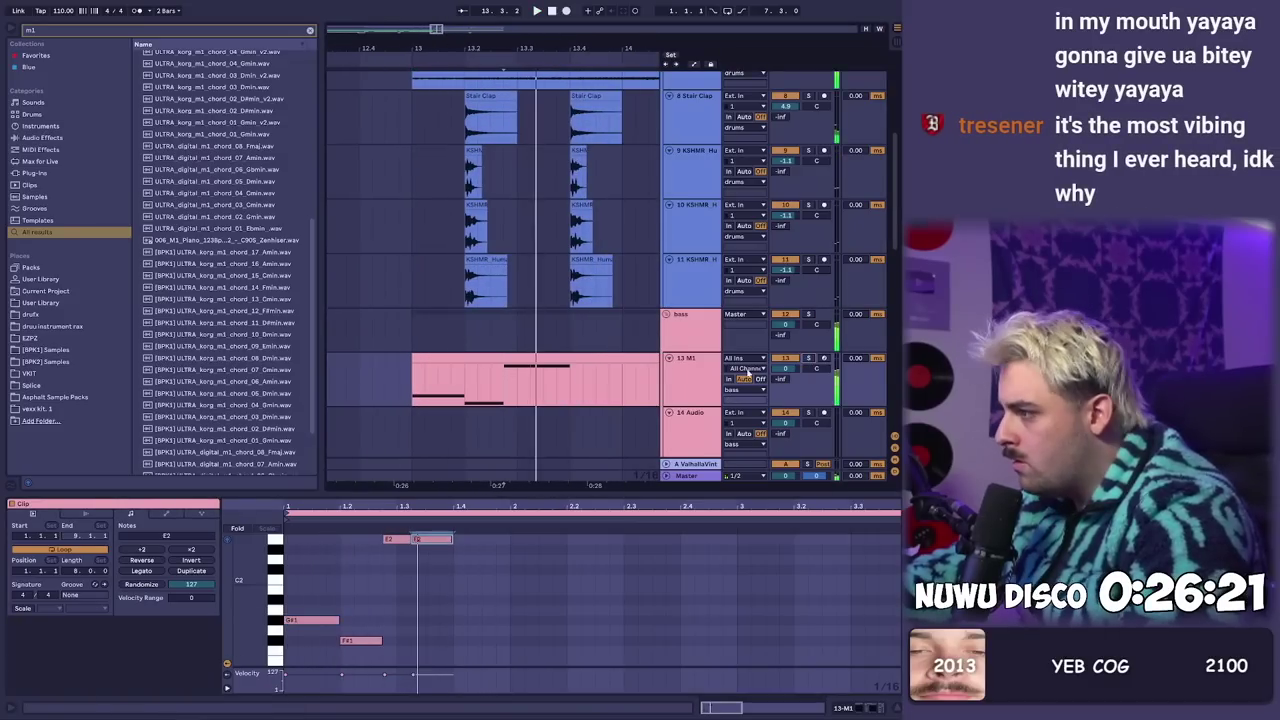
{"action": "key", "text": "space"}
{"action": "left_click", "coordinate": [390, 560]}
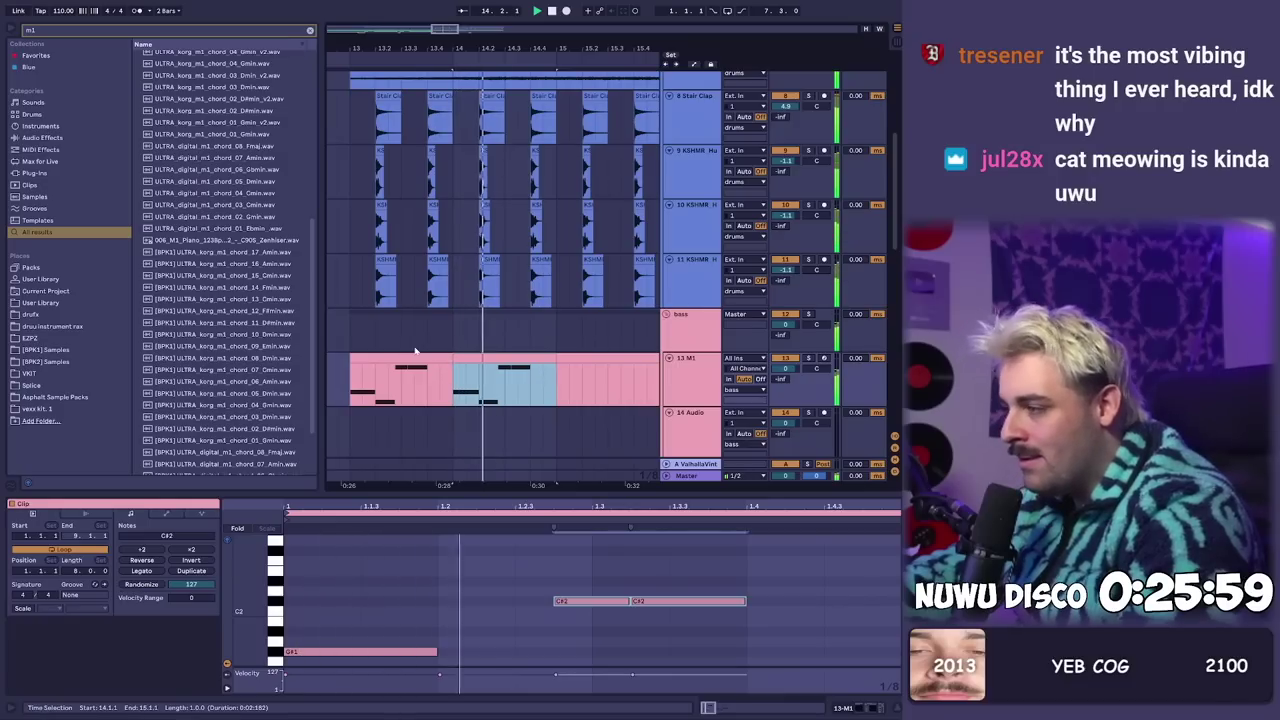
{"action": "left_click", "coordinate": [452, 356]}
{"action": "key", "text": "ctrl+d"}
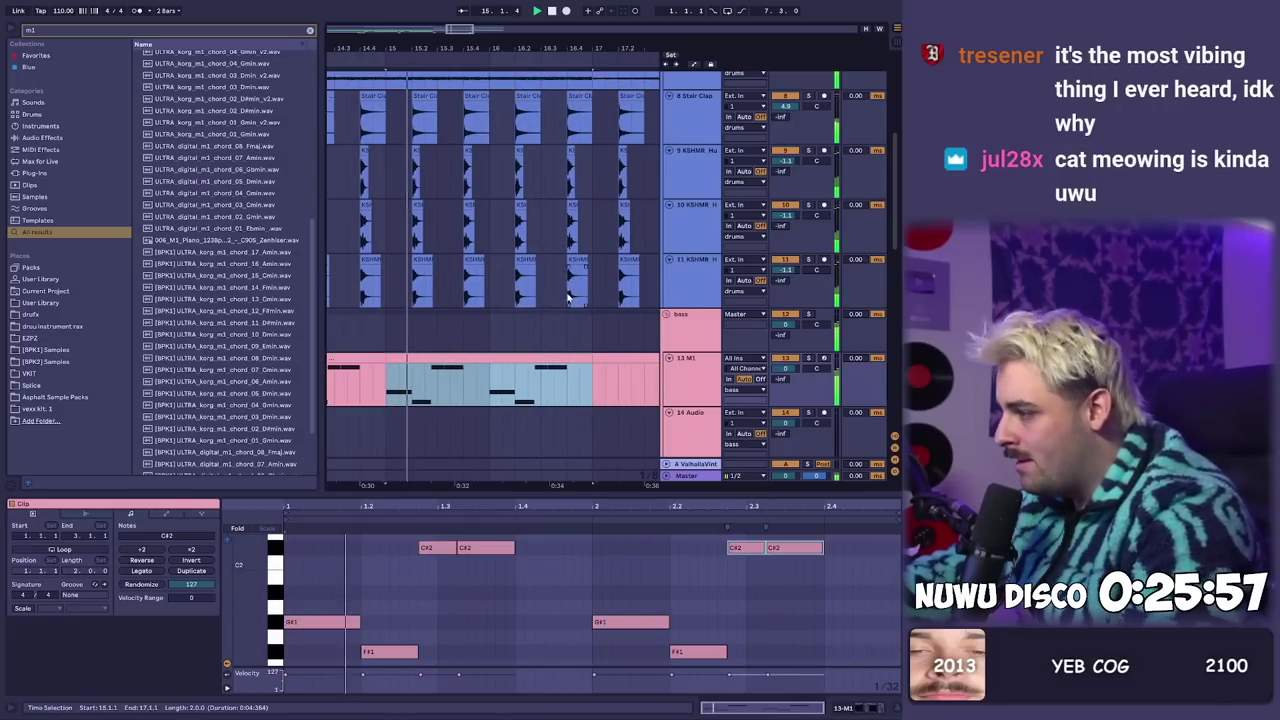
{"action": "scroll", "coordinate": [499, 348], "scroll_direction": "down", "scroll_amount": 5}
{"action": "key", "text": "ctrl+d"}
{"action": "left_click", "coordinate": [473, 356]}
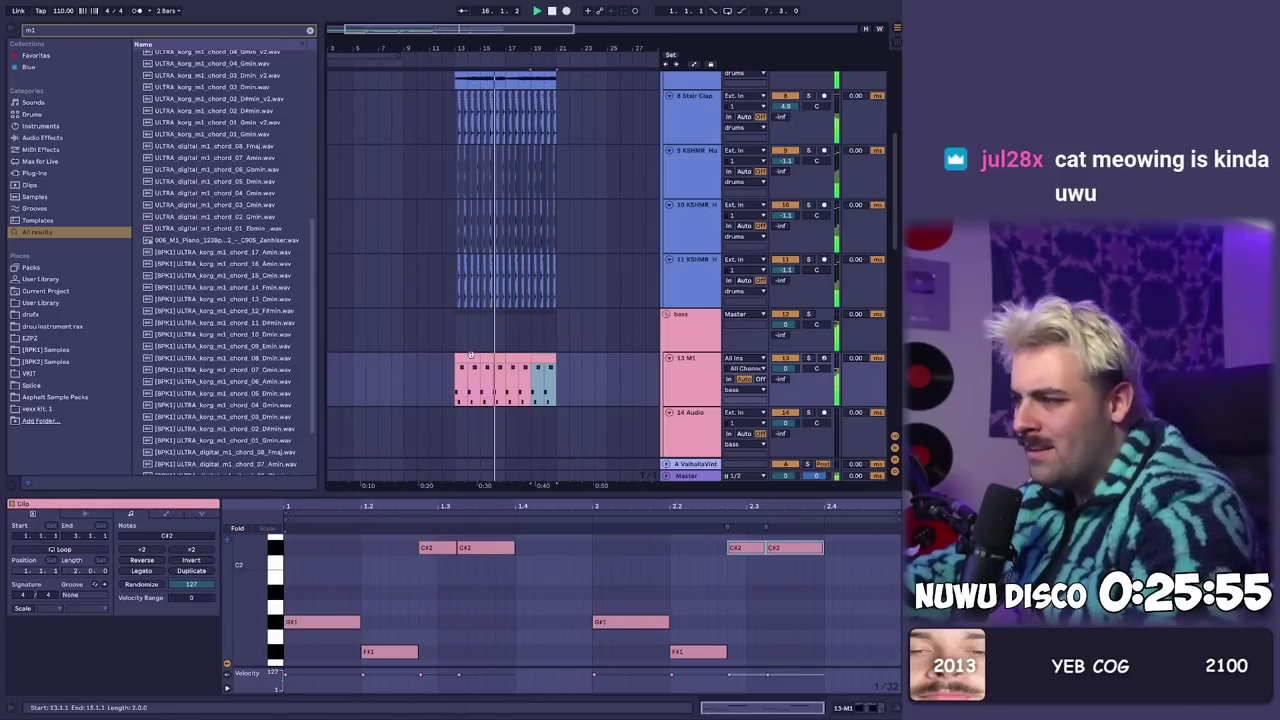
{"action": "left_click", "coordinate": [418, 371]}
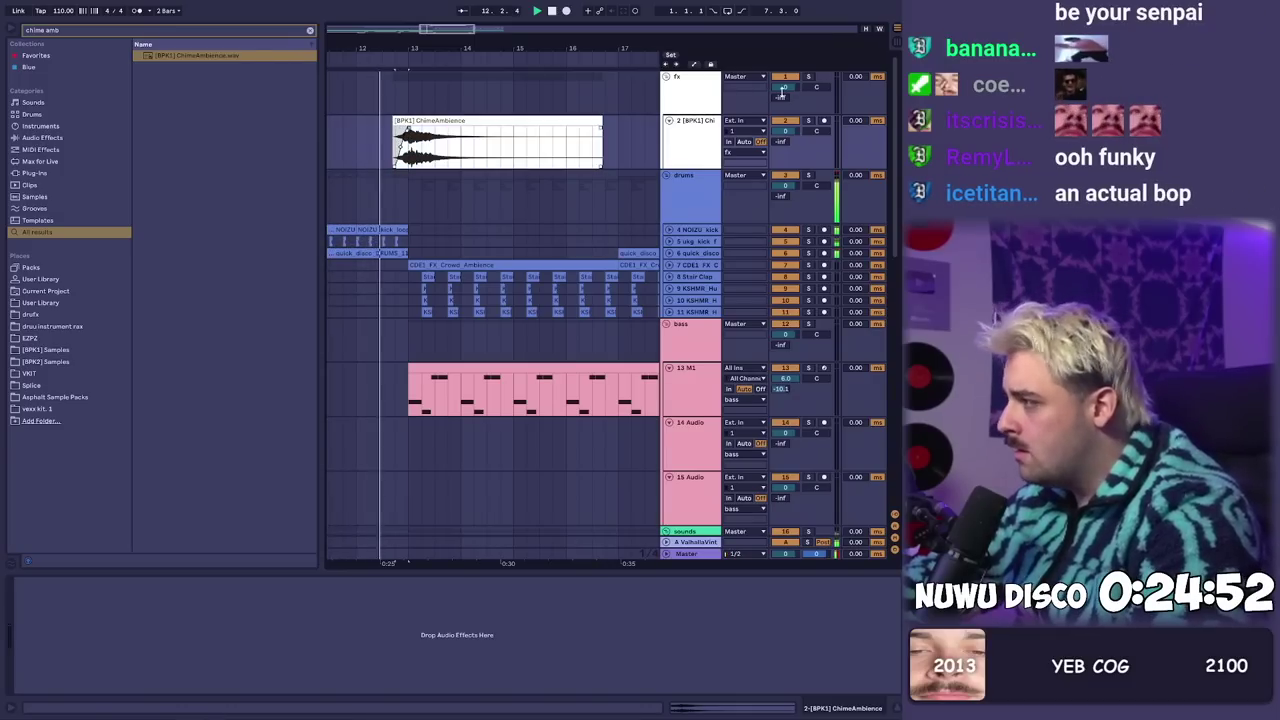
- Set the ChimeAmbience track's volume to -7.0 dB and turn off warping for its clip
{"action": "left_click_drag", "start_coordinate": [785, 131], "coordinate": [785, 158]}
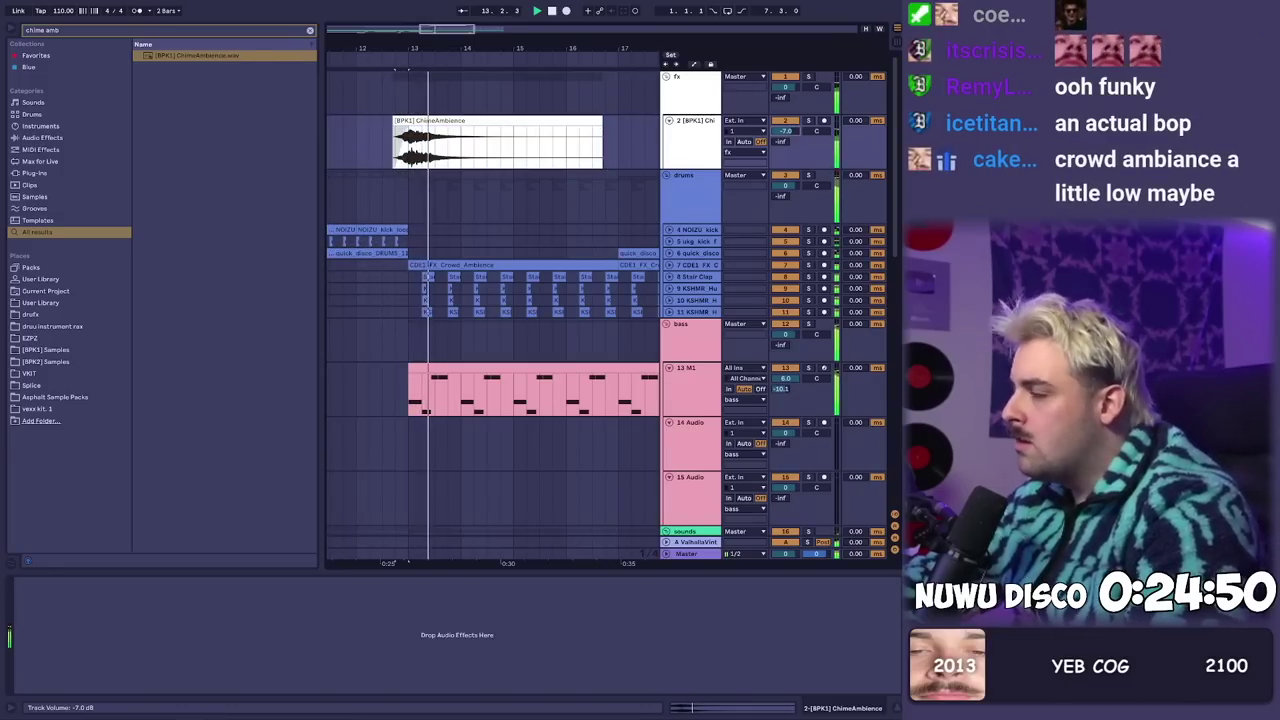
{"action": "left_click", "coordinate": [432, 121]}
{"action": "key", "text": "shift+Tab"}
{"action": "left_click", "coordinate": [130, 525]}
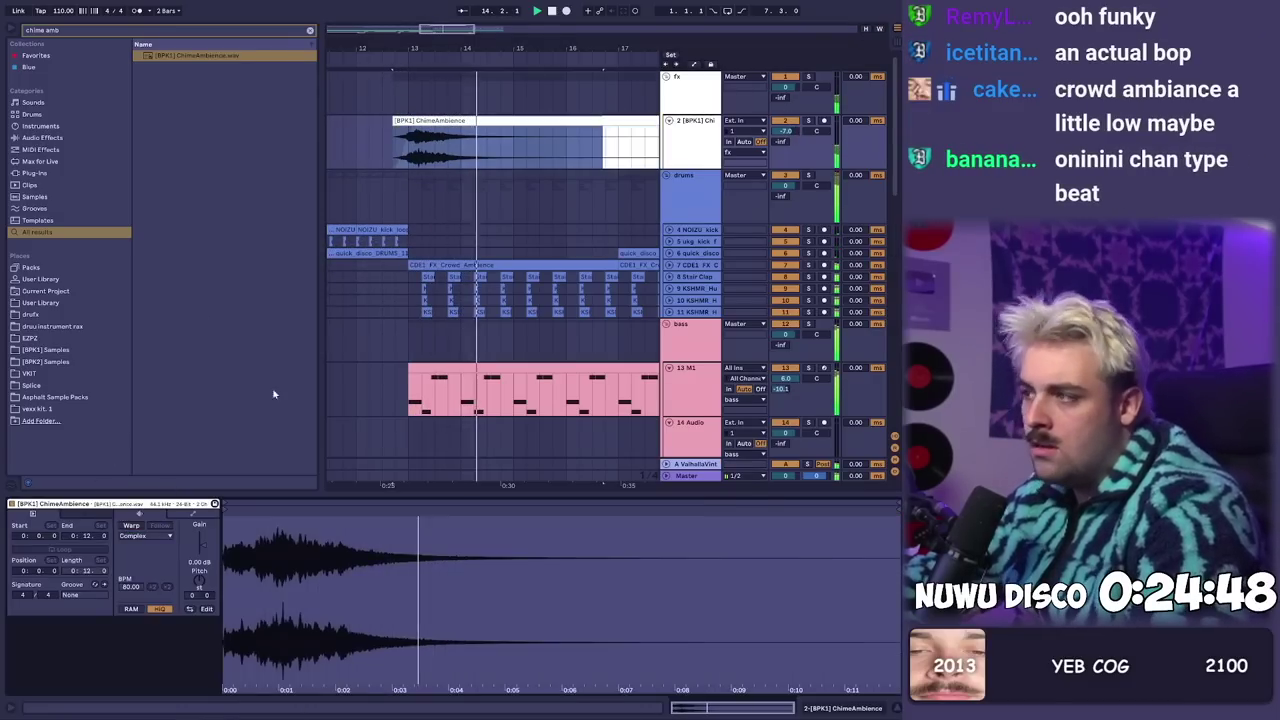
{"action": "key", "text": "shift+Tab"}
{"action": "left_click", "coordinate": [543, 123]}
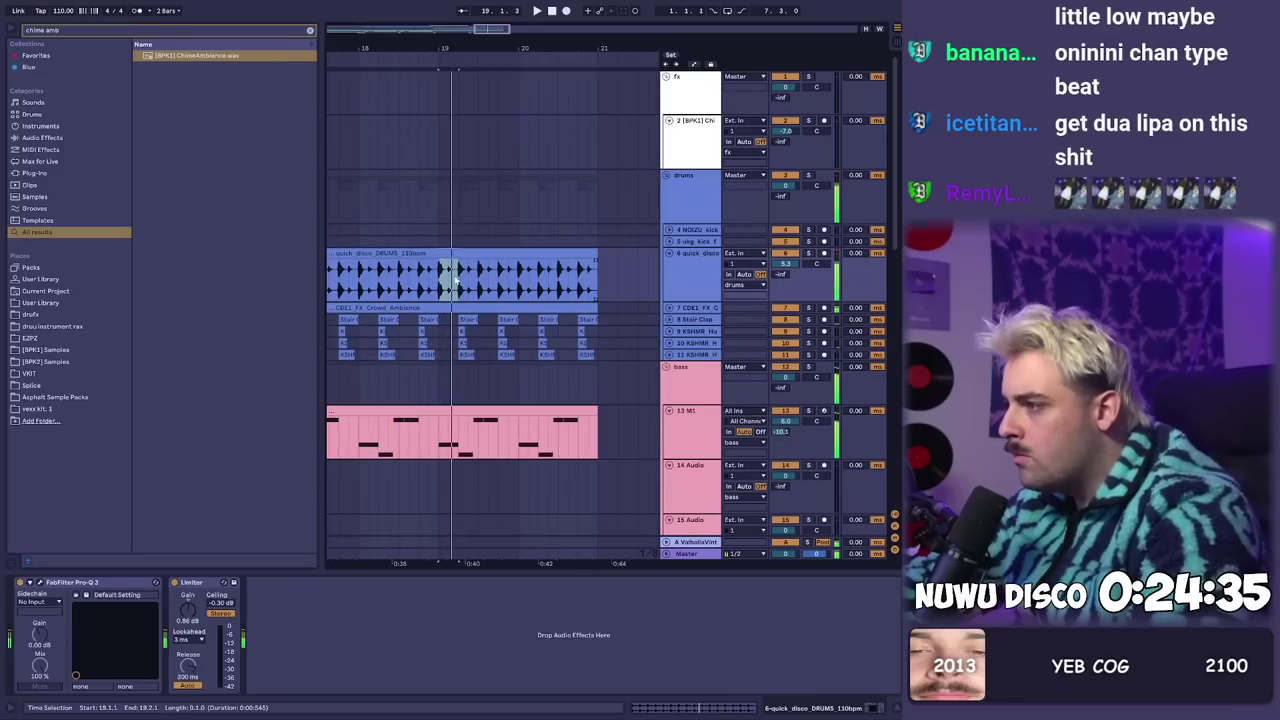
- Duplicate the one-beat slice at the start of bar 19 on the quick_disco_DRUMS track repeatedly toward bar 21
{"action": "left_click", "coordinate": [488, 270]}
{"action": "key", "text": "ctrl+d"}
{"action": "key", "text": "ctrl+d"}
{"action": "key", "text": "ctrl+d"}
{"action": "key", "text": "ctrl+d"}
{"action": "key", "text": "ctrl+d"}
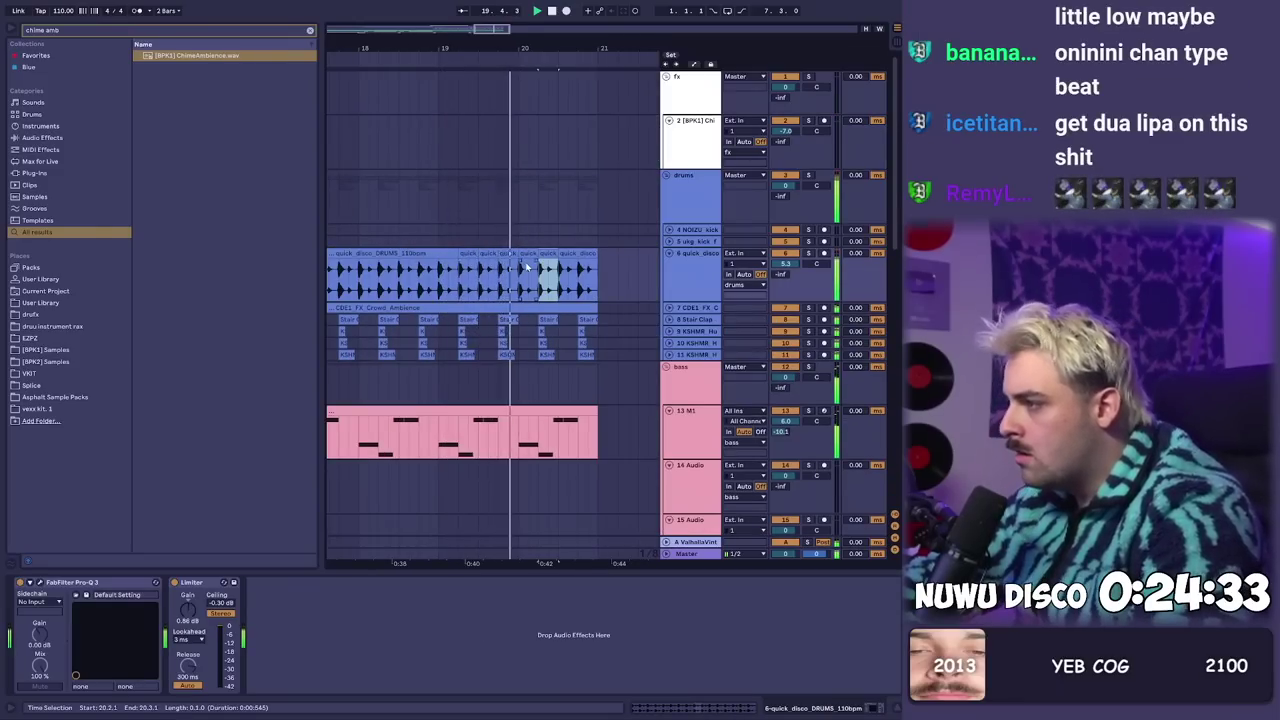
- Delete the clap hits from 19.2.1 onward and the quick_disco_DRUMS and crowd ambience material from 20.3.1 to 21.1.1
{"action": "left_click_drag", "start_coordinate": [614, 357], "coordinate": [459, 398]}
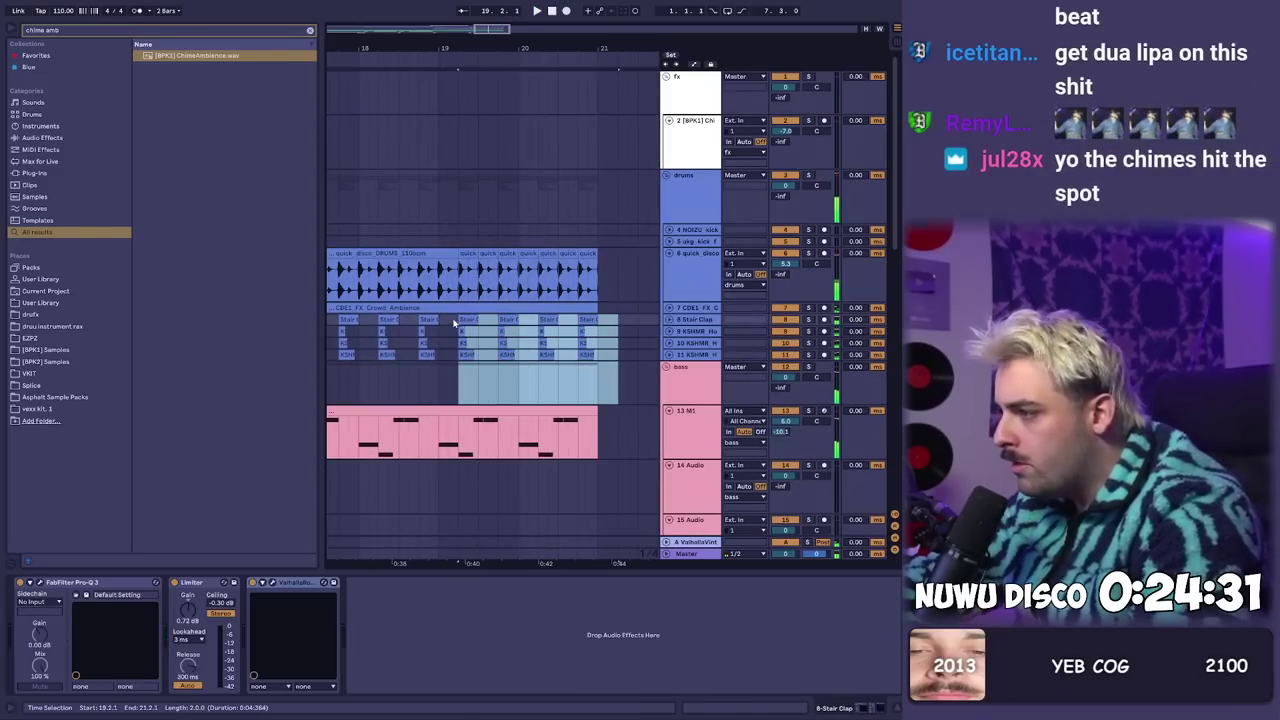
{"action": "key", "text": "Delete"}
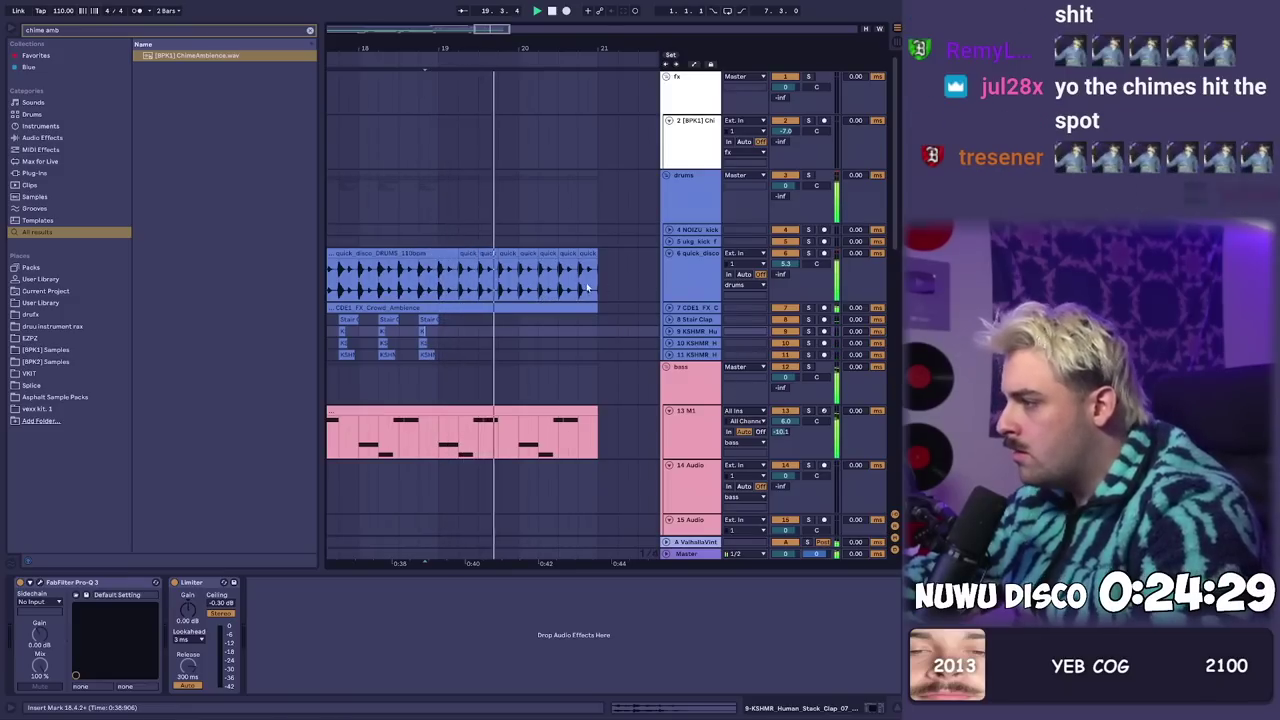
{"action": "left_click_drag", "start_coordinate": [562, 344], "coordinate": [600, 272]}
{"action": "key", "text": "Delete"}
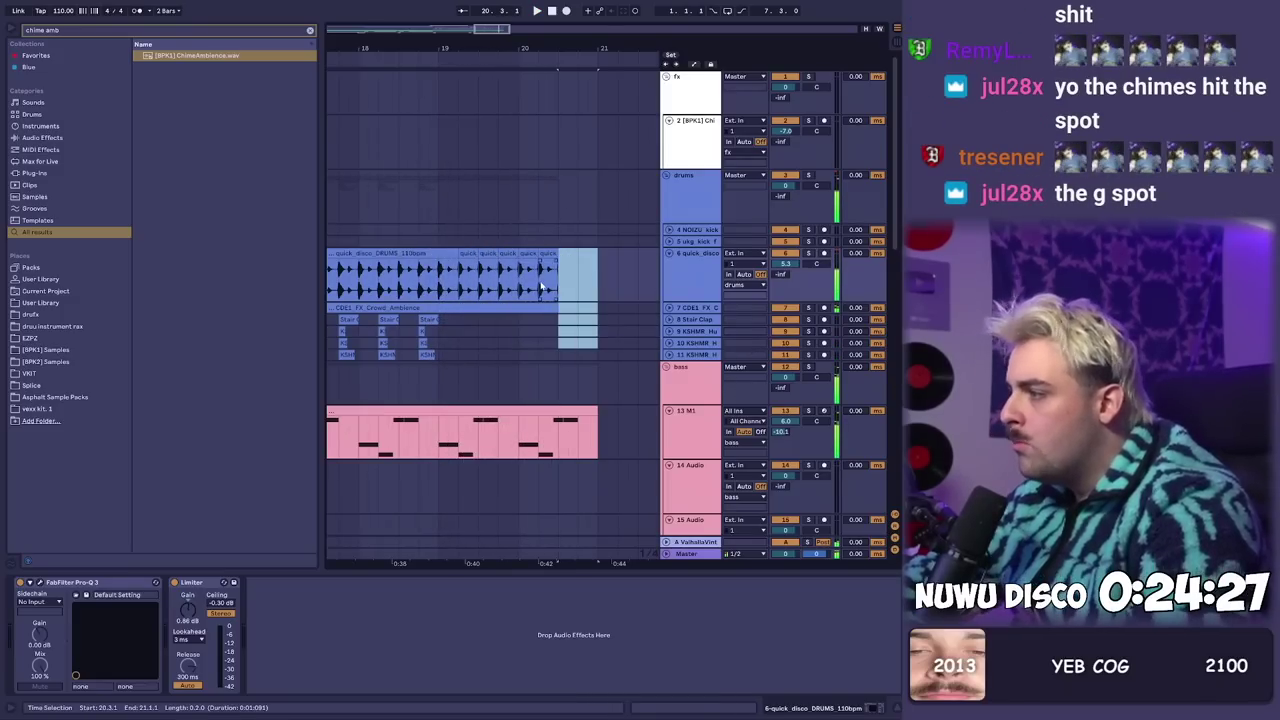
- Play back the drum break leading into bar 21 and save the set
{"action": "left_click", "coordinate": [543, 278]}
{"action": "key", "text": "space"}
{"action": "key", "text": "ctrl+s"}
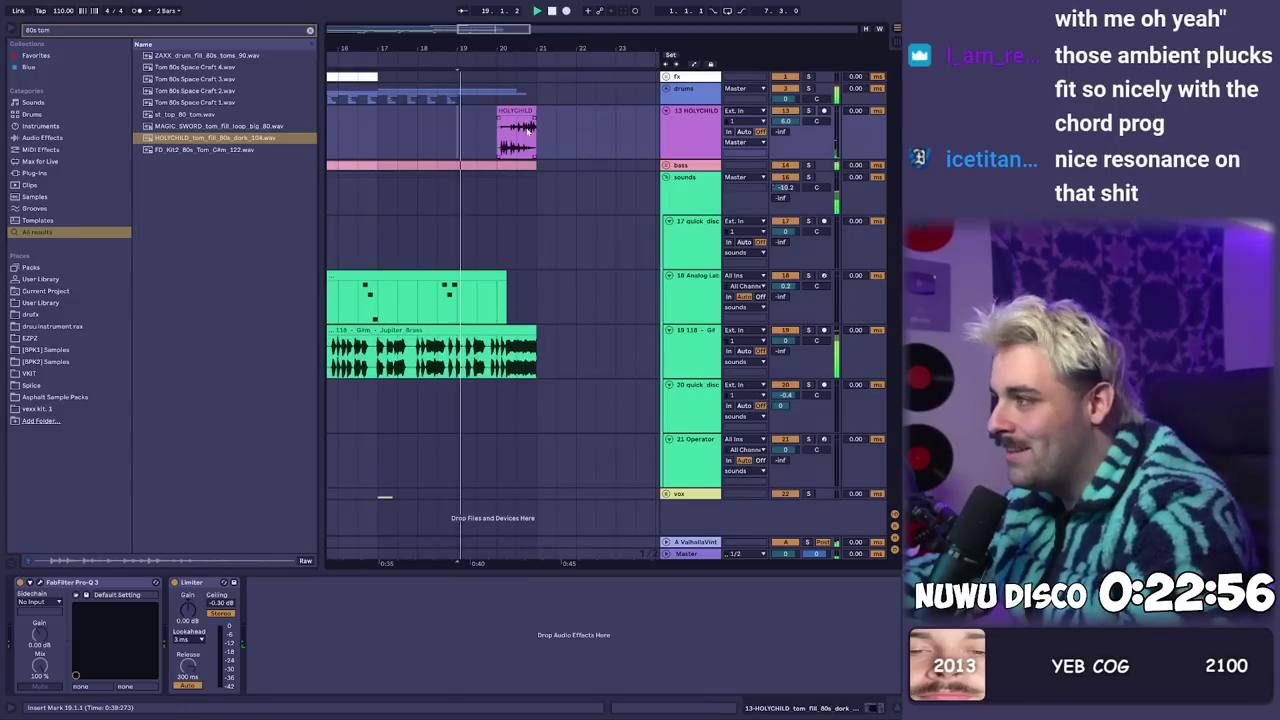
- Stop the girl vocal take begun at bar 13, and record another take from bar 14 on the girl track below
{"action": "left_click_drag", "start_coordinate": [515, 93], "coordinate": [494, 38]}
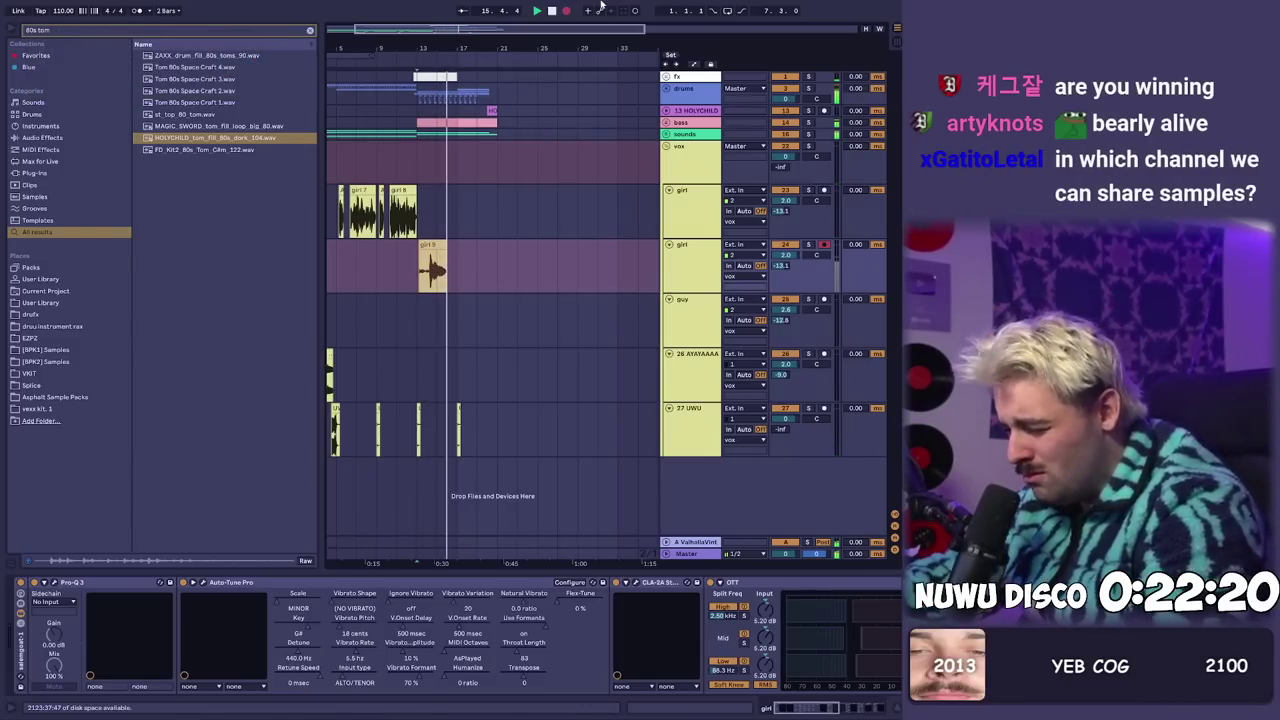
{"action": "key", "text": "space"}
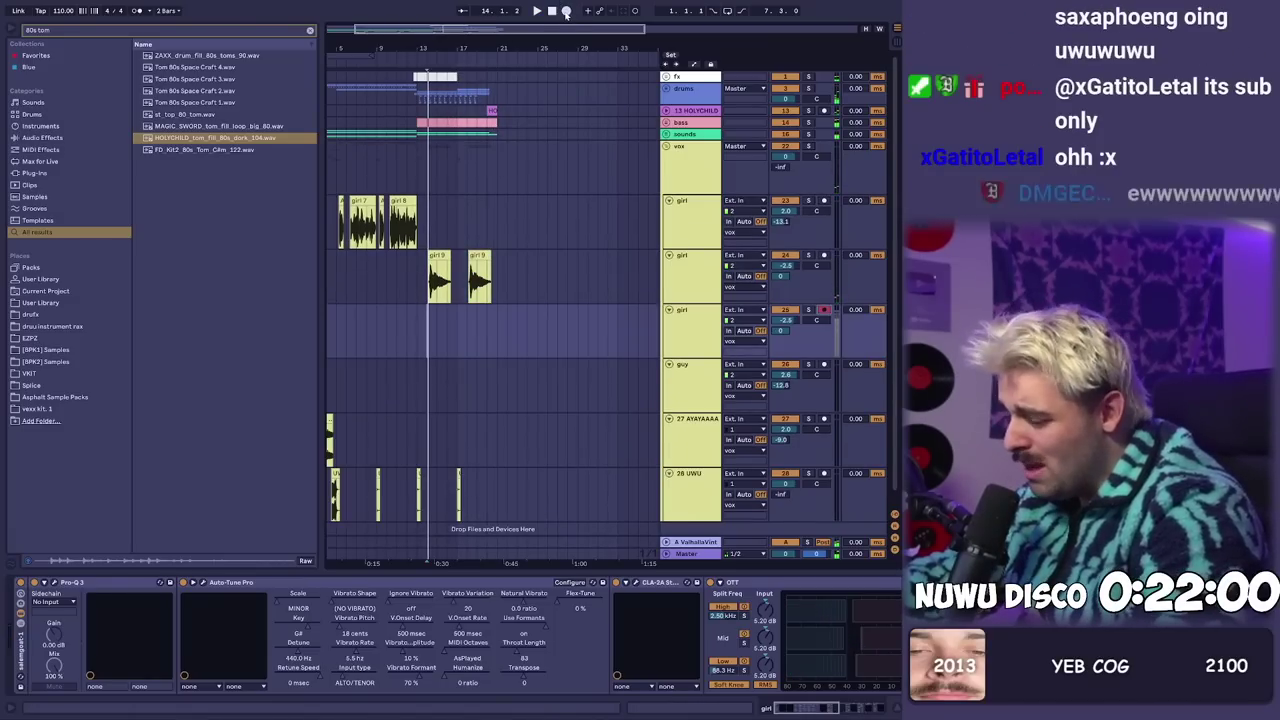
{"action": "left_click", "coordinate": [566, 10]}
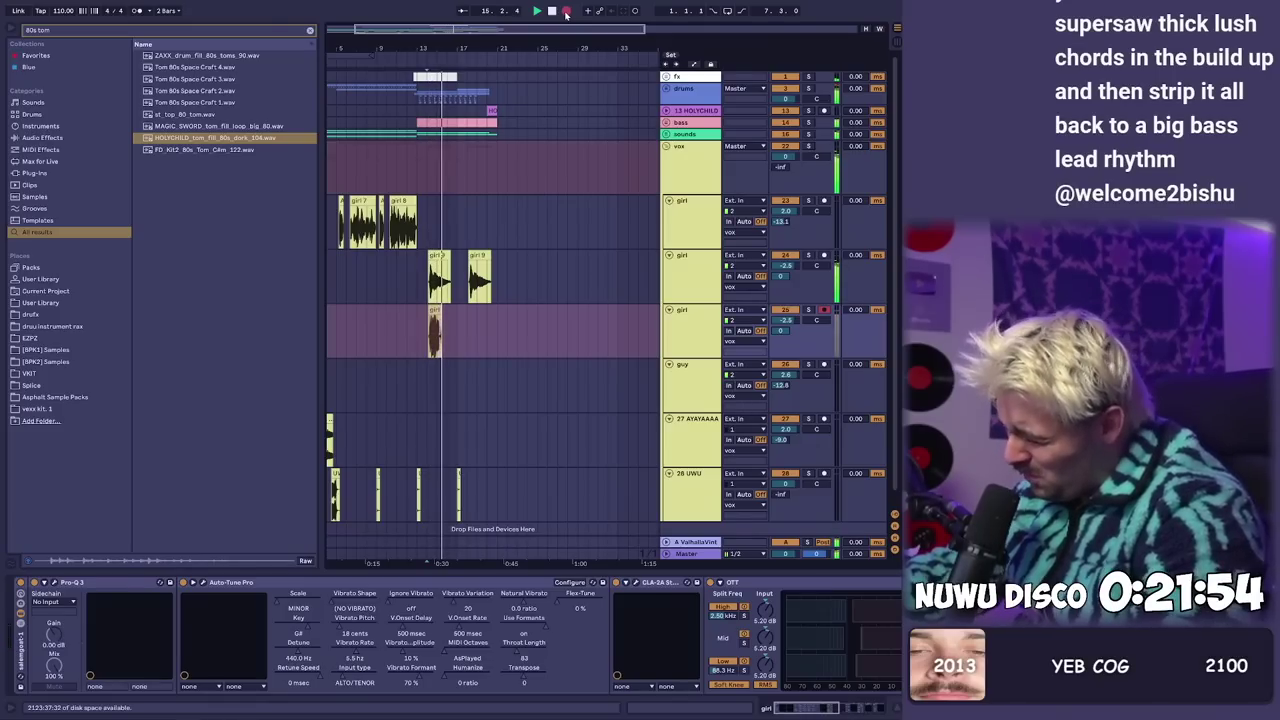
{"action": "left_click", "coordinate": [566, 11]}
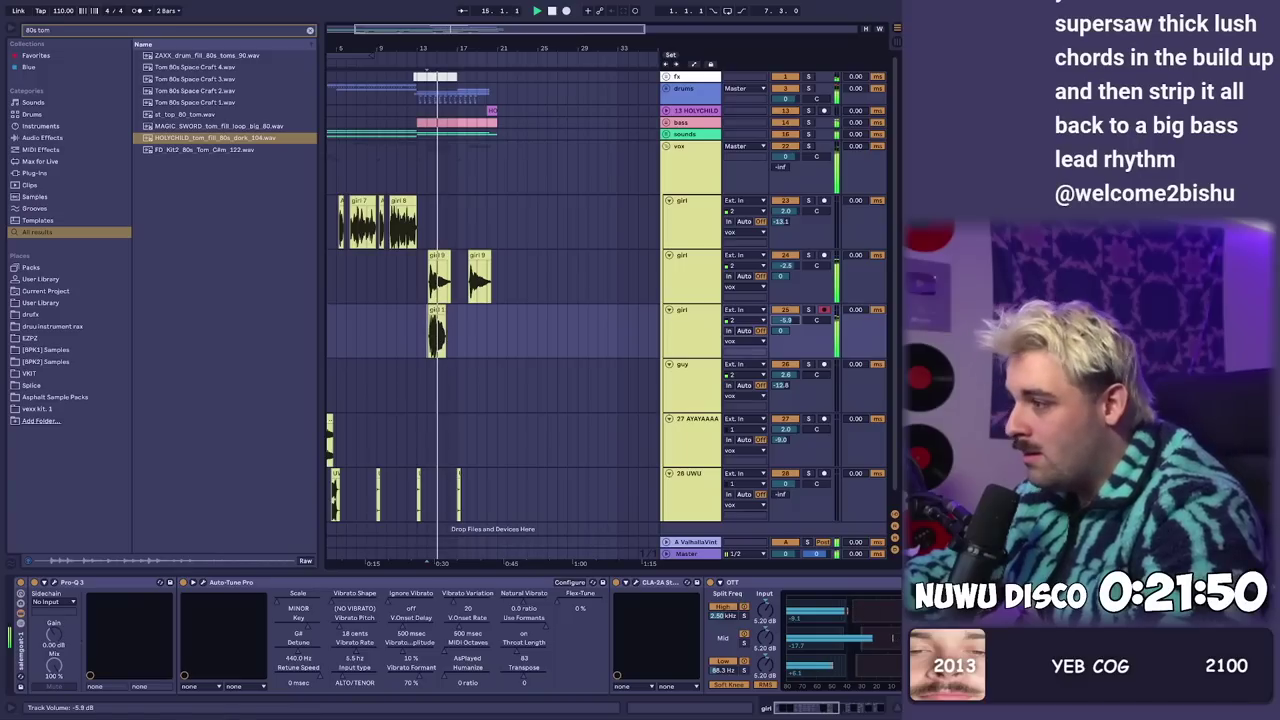
{"action": "left_click_drag", "start_coordinate": [424, 49], "coordinate": [428, 116]}
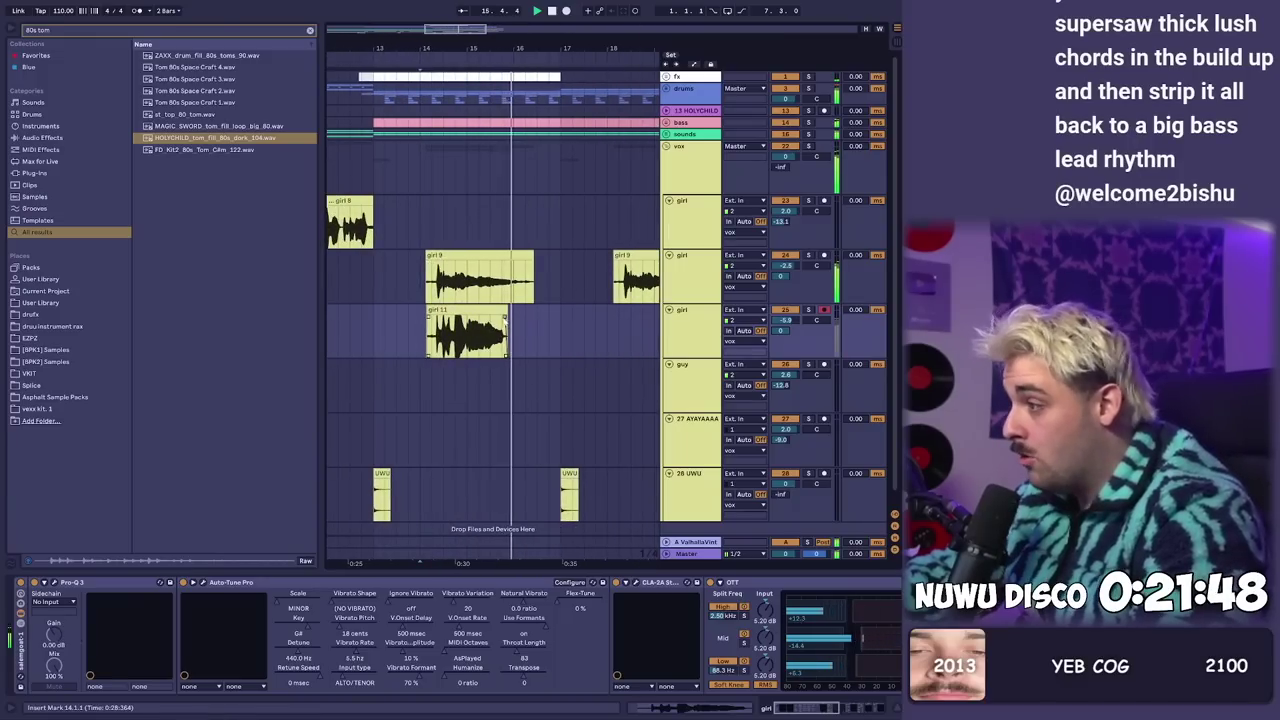
{"action": "left_click_drag", "start_coordinate": [545, 54], "coordinate": [514, 47]}
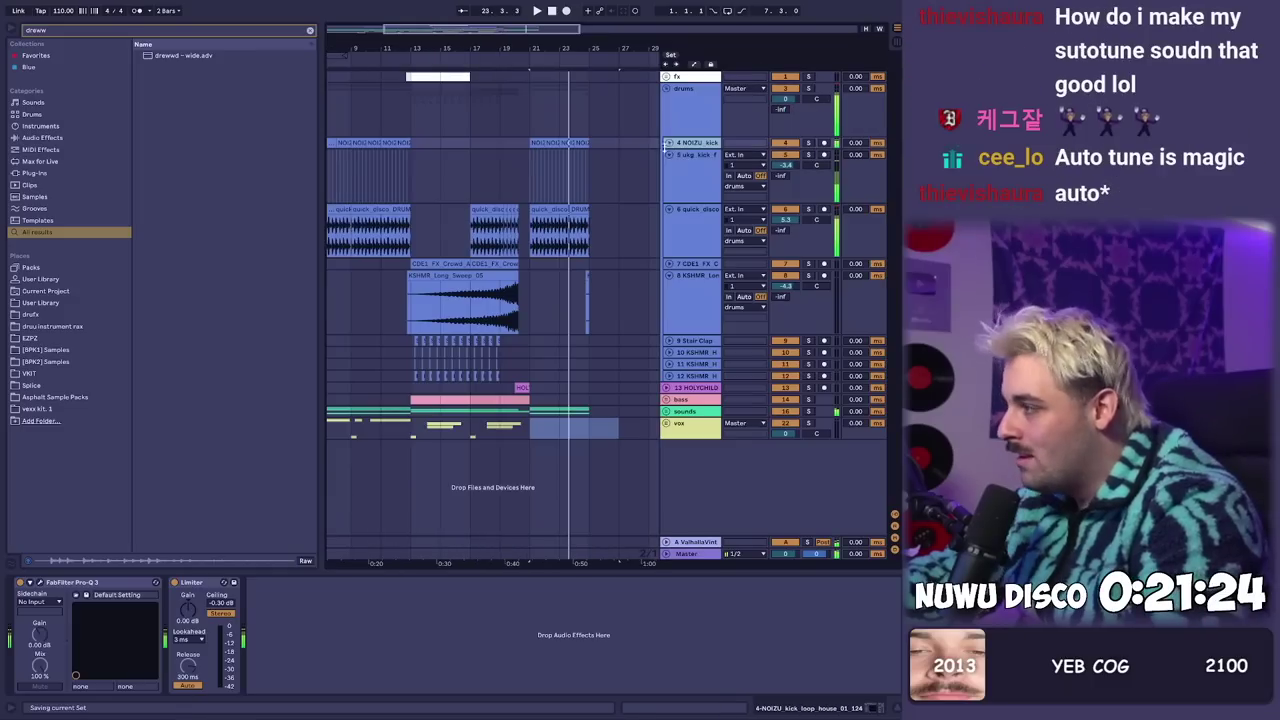
- Switch to Splice, place VF_TOP_LOOPS_01_121_Gm.wav in the drums group at bar 21, and duplicate it to reach bar 25
{"action": "key", "text": "alt+Tab"}
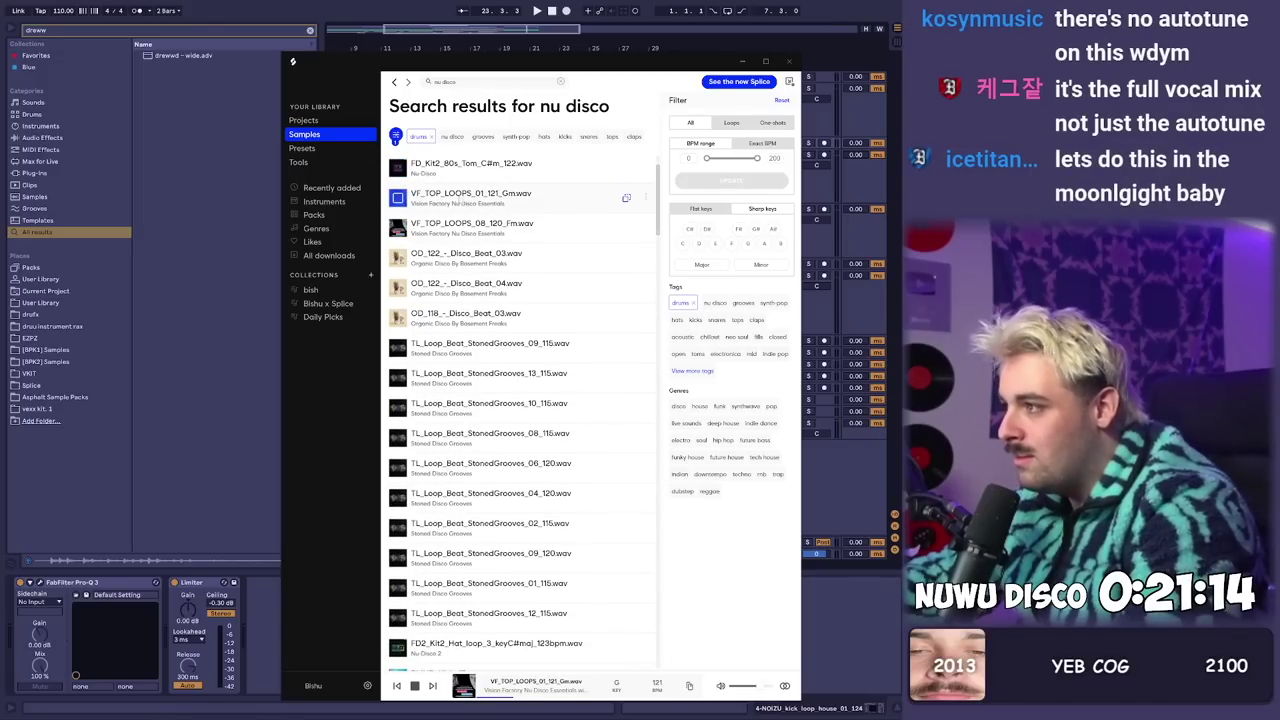
{"action": "left_click_drag", "start_coordinate": [460, 197], "coordinate": [549, 157]}
{"action": "key", "text": "ctrl+d"}
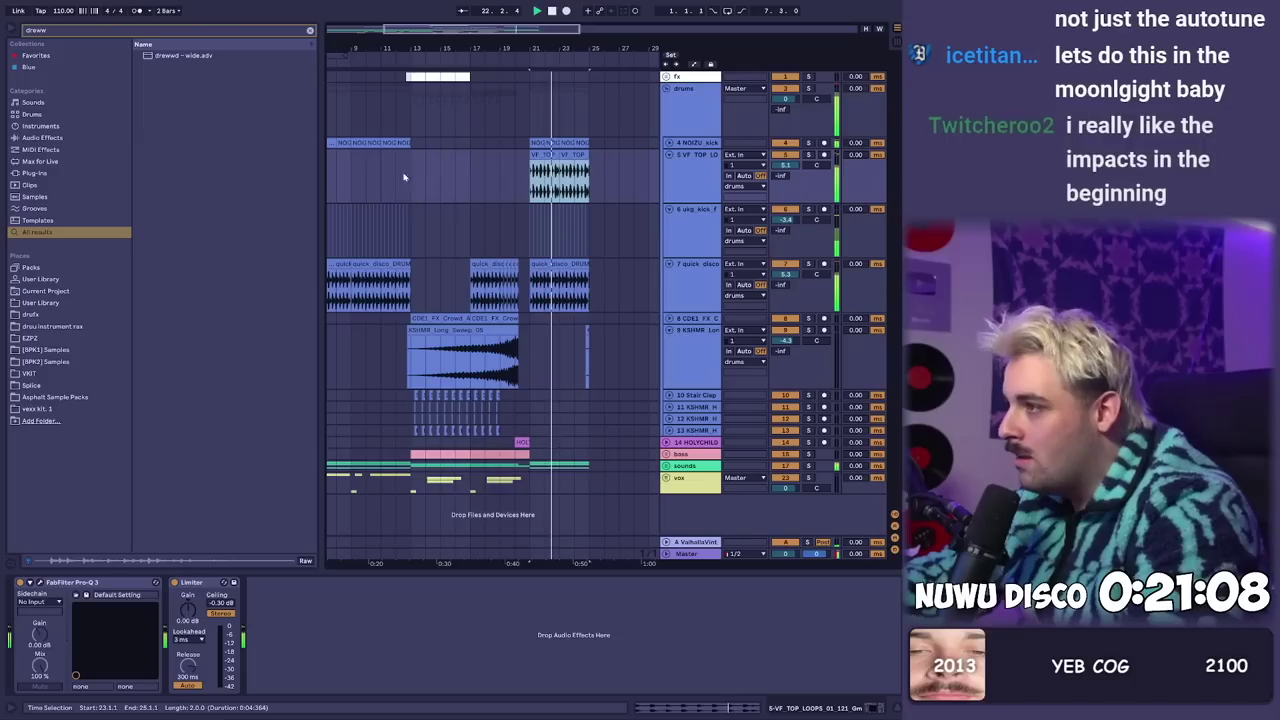
- Paste copies of the VF_TOP_LOOPS clips at bars 9 and 5 so they cover bars 5–13
{"action": "left_click", "coordinate": [357, 167]}
{"action": "left_click_drag", "start_coordinate": [431, 48], "coordinate": [466, 42]}
{"action": "key", "text": "ctrl+v"}
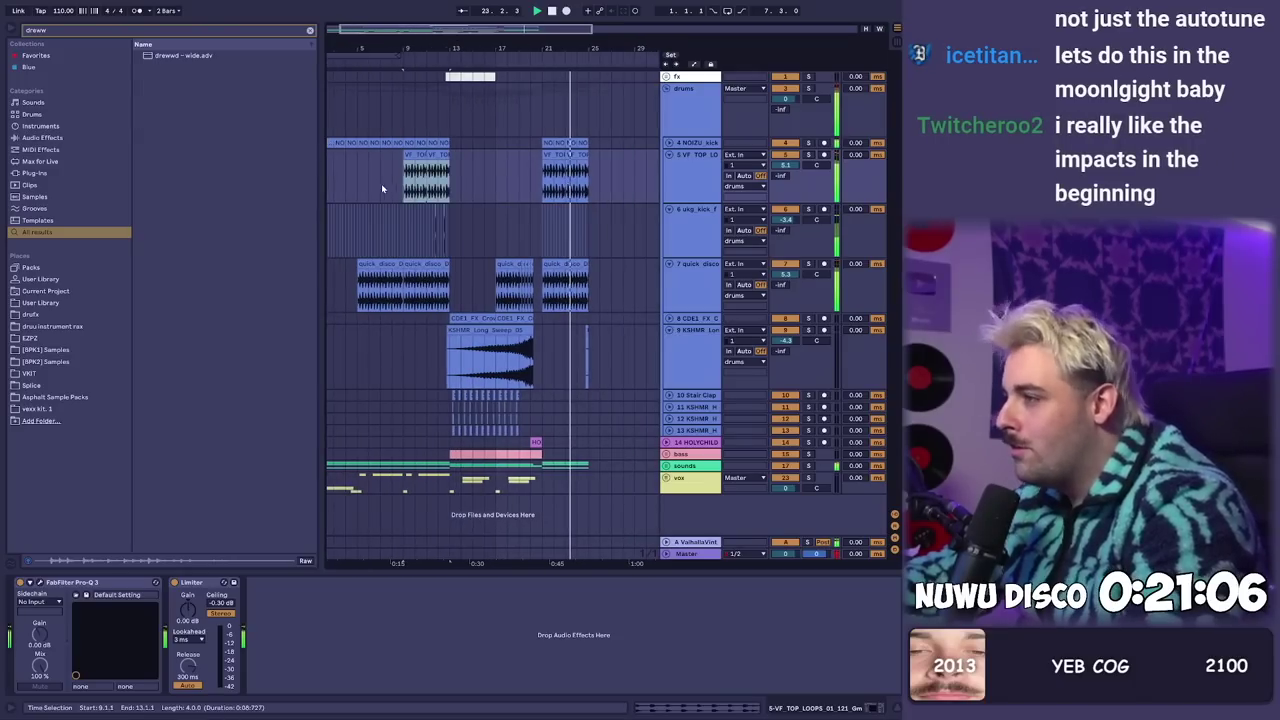
{"action": "left_click", "coordinate": [359, 178]}
{"action": "key", "text": "ctrl+v"}
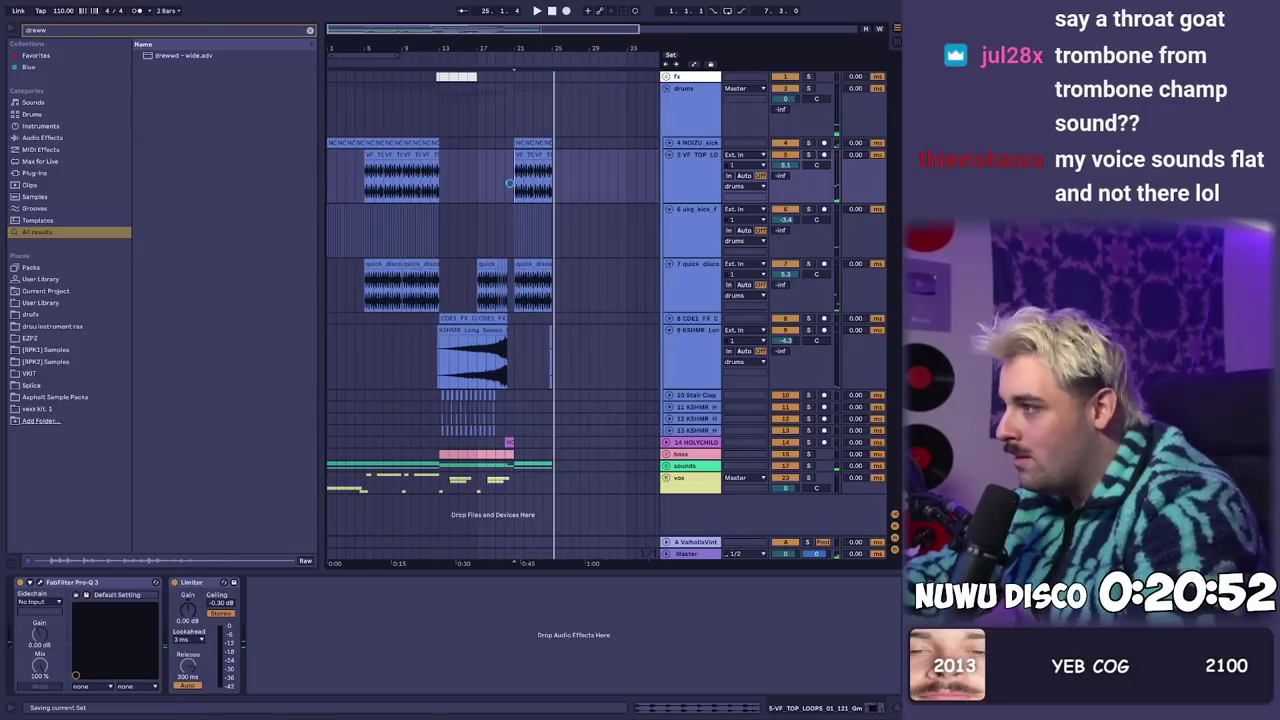
- Switch to Discord, preview the shared sid_synth_123_wolfgang_Abm.wav, download it and show the file in its folder
{"action": "left_click", "coordinate": [343, 357]}
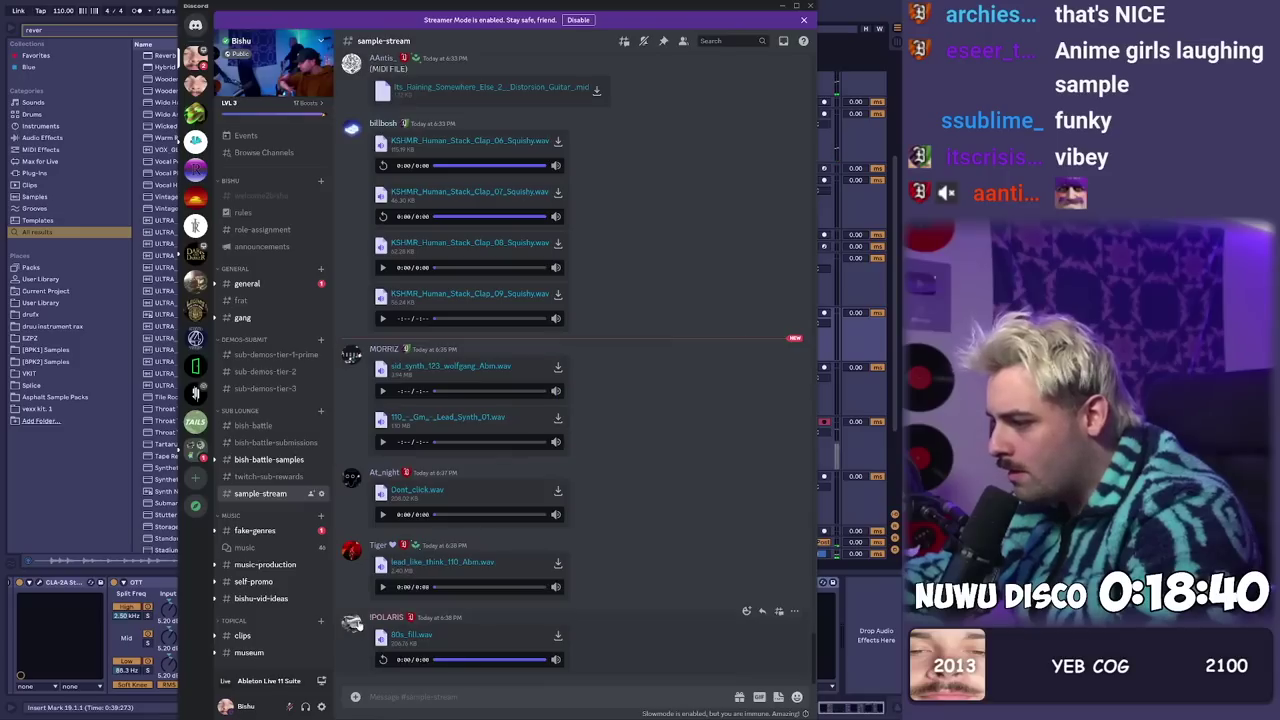
{"action": "left_click", "coordinate": [382, 391]}
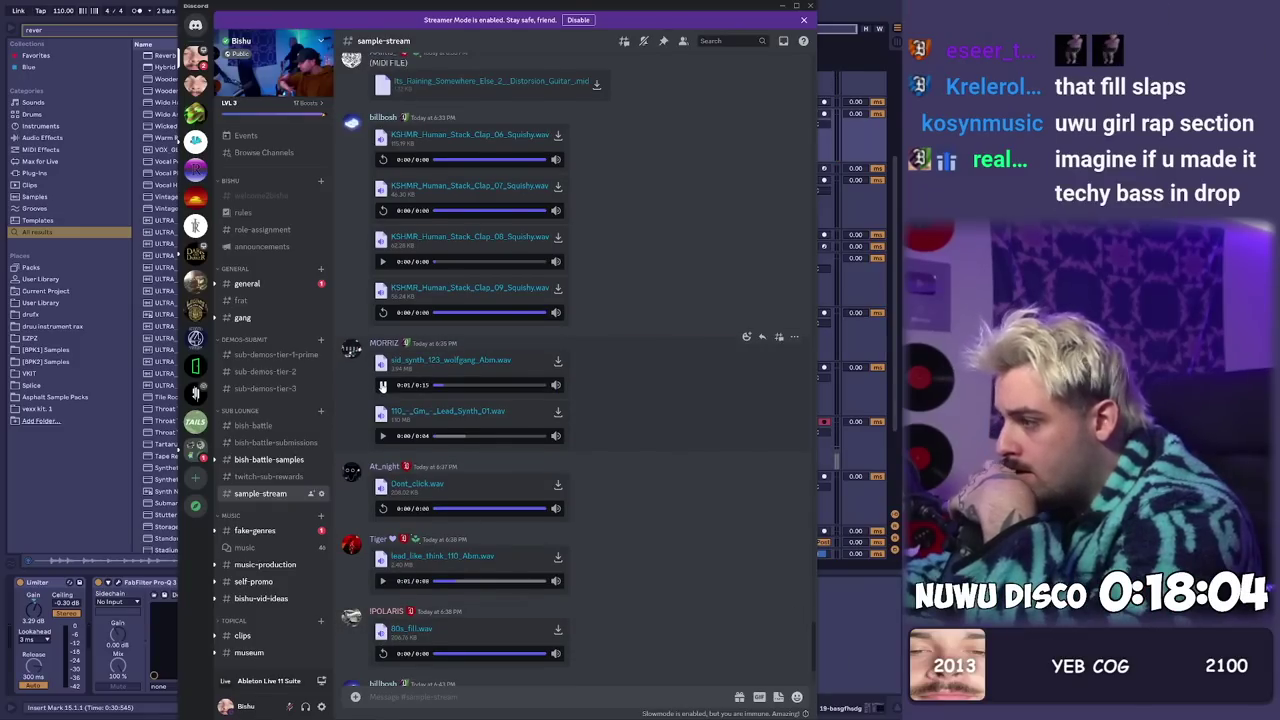
{"action": "left_click", "coordinate": [558, 362]}
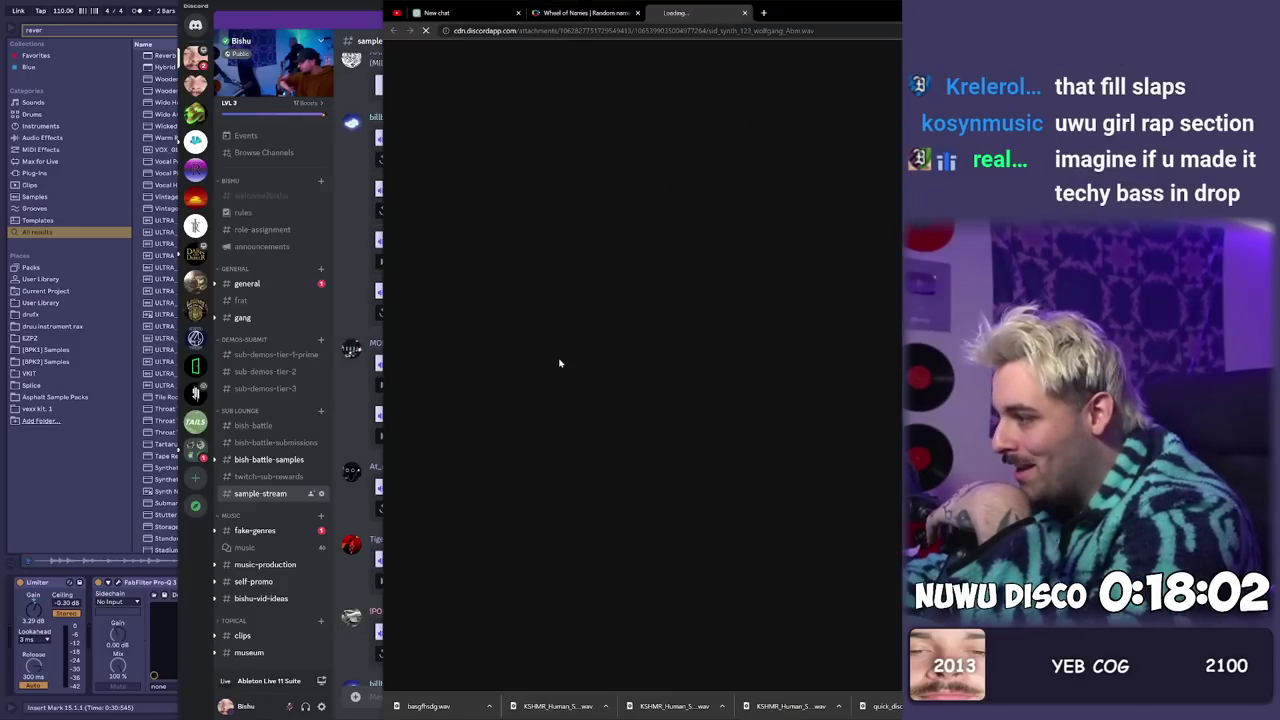
{"action": "left_click", "coordinate": [489, 706]}
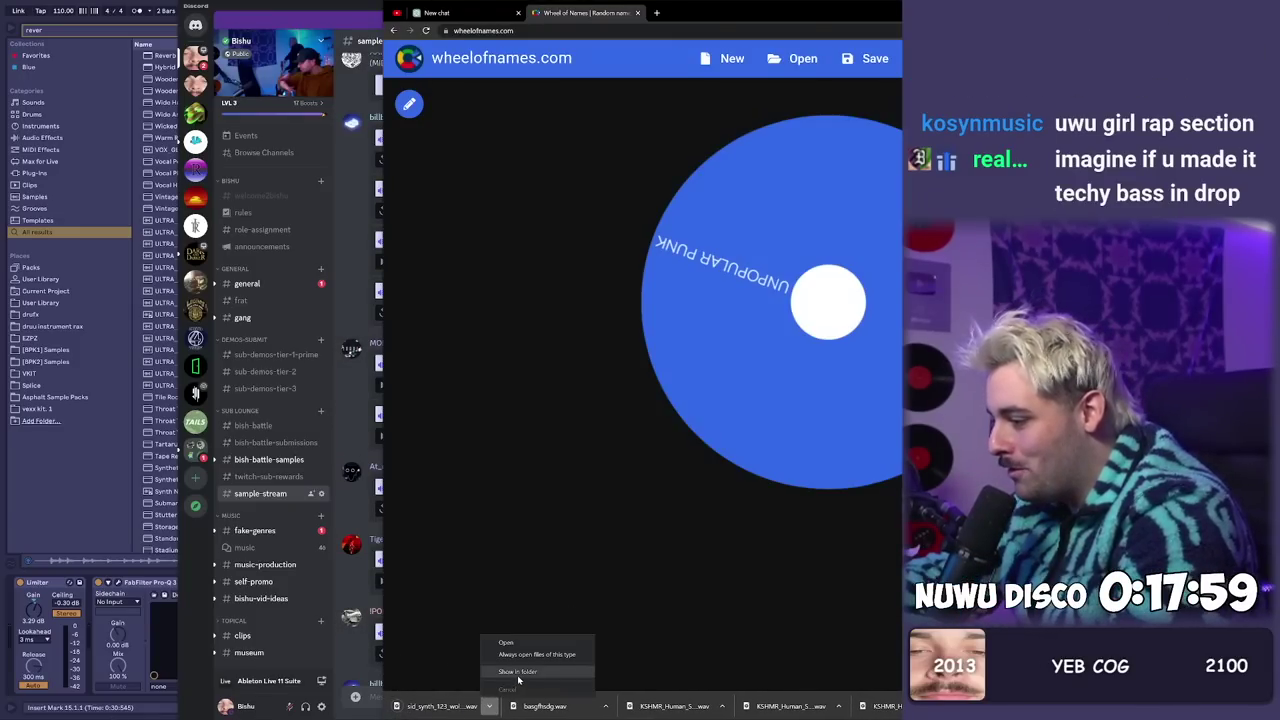
- Back in Ableton Live, add an audio track below basgfhsdg, place the sid_synth sample across bars 21–29, and play it back
{"action": "key", "text": "alt+Tab"}
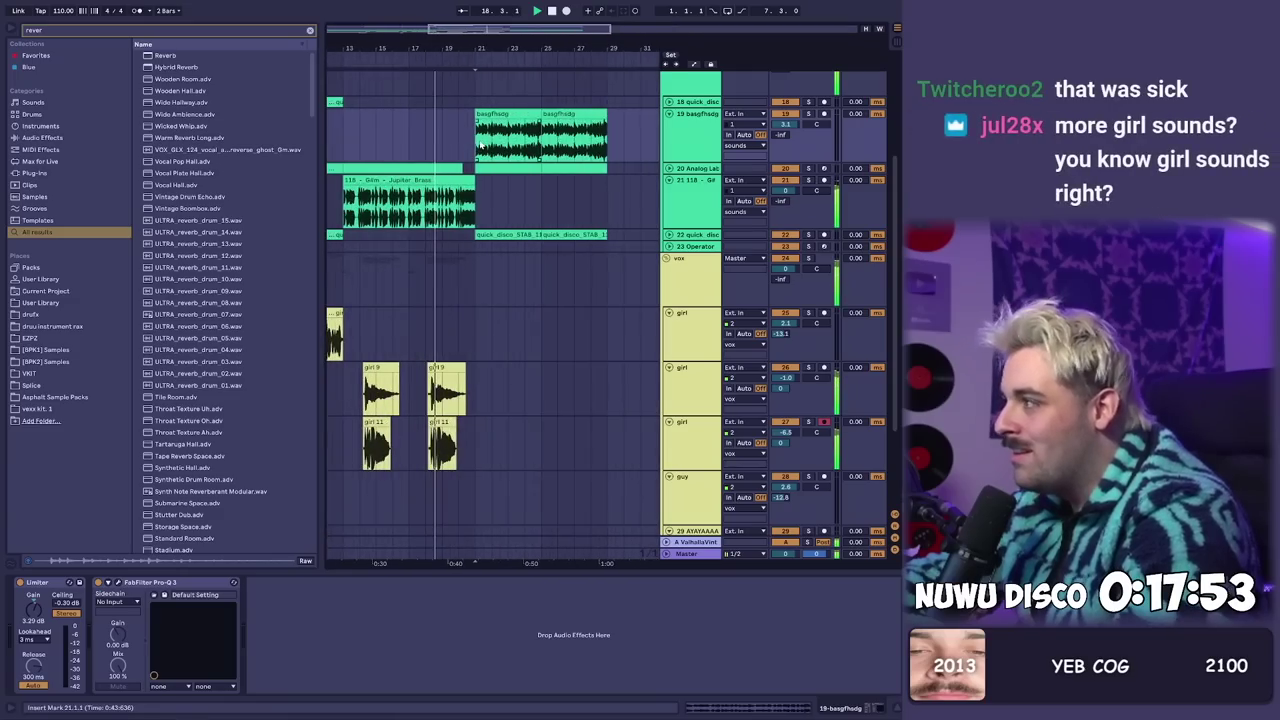
{"action": "key", "text": "ctrl+t"}
{"action": "left_click", "coordinate": [477, 186]}
{"action": "key", "text": "ctrl+v"}
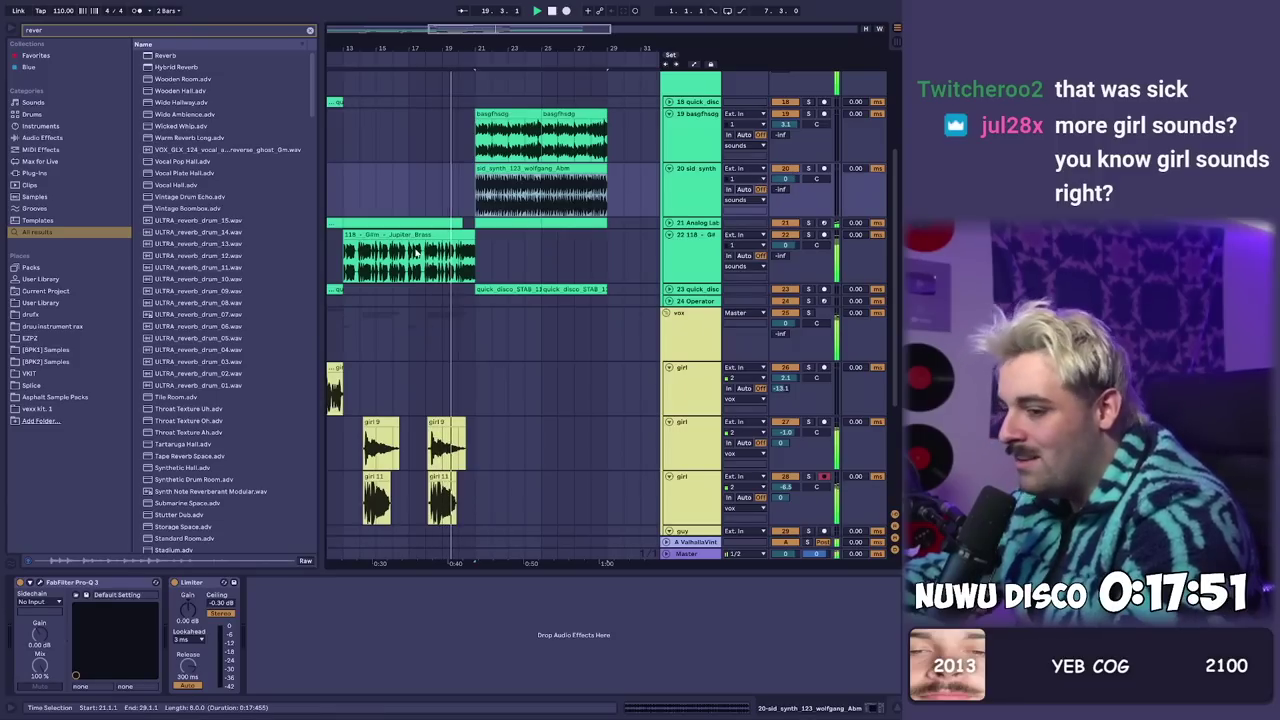
{"action": "key", "text": "space"}
{"action": "key", "text": "space"}
{"action": "scroll", "coordinate": [492, 178], "scroll_direction": "up", "scroll_amount": 4}
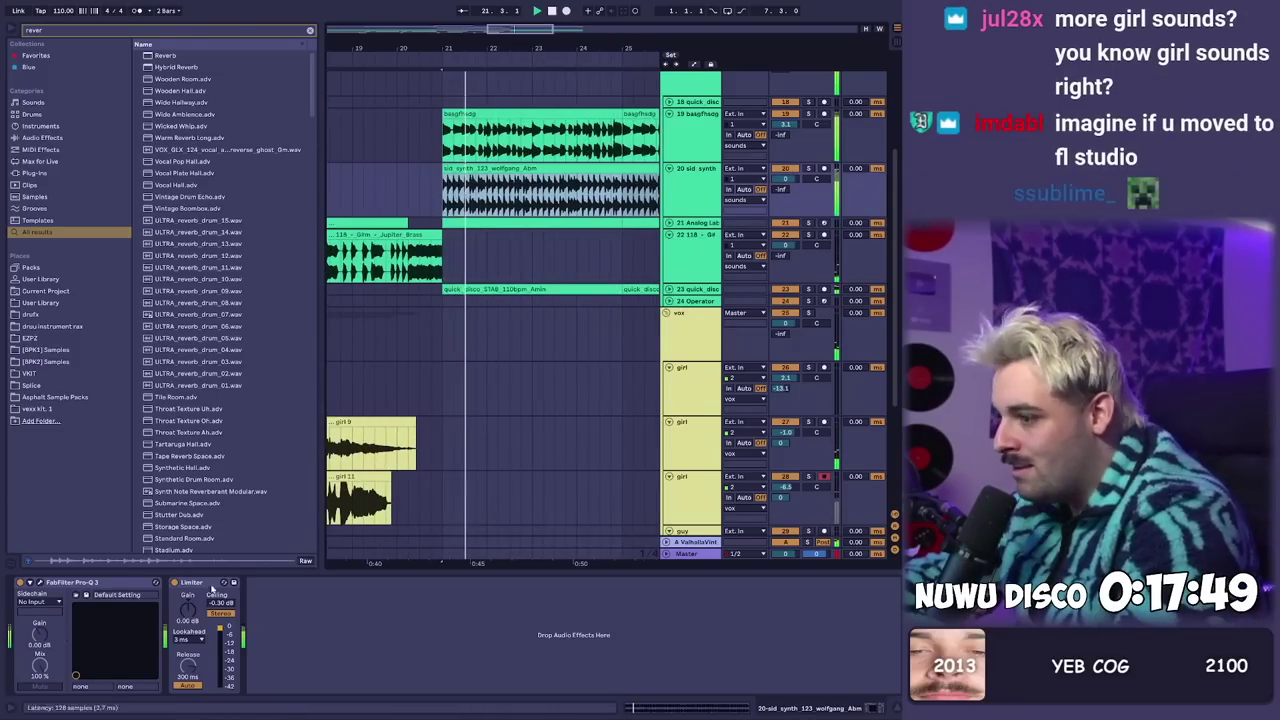
- Set the sid_synth track's Limiter gain to 0.30 dB and its volume to 4.4, and look over the clip's sample settings
{"action": "left_click_drag", "start_coordinate": [194, 613], "coordinate": [194, 611]}
{"action": "left_click_drag", "start_coordinate": [793, 178], "coordinate": [793, 165]}
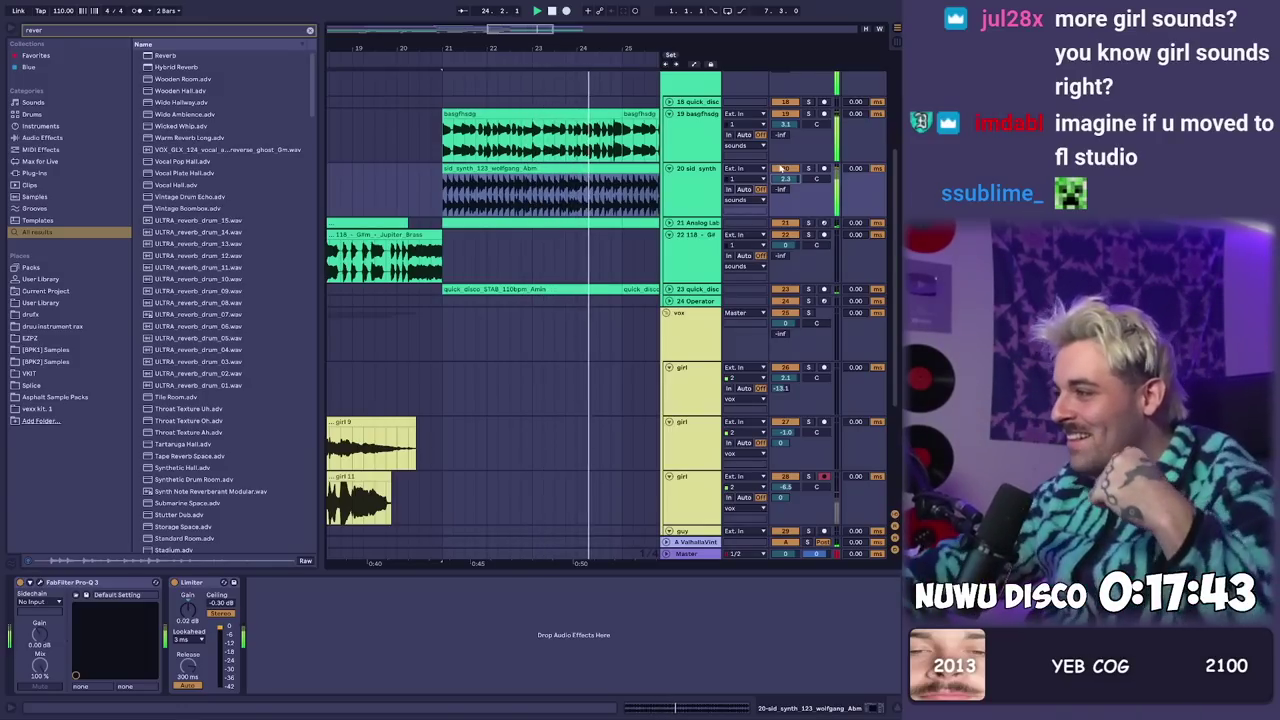
{"action": "left_click_drag", "start_coordinate": [596, 48], "coordinate": [518, 12]}
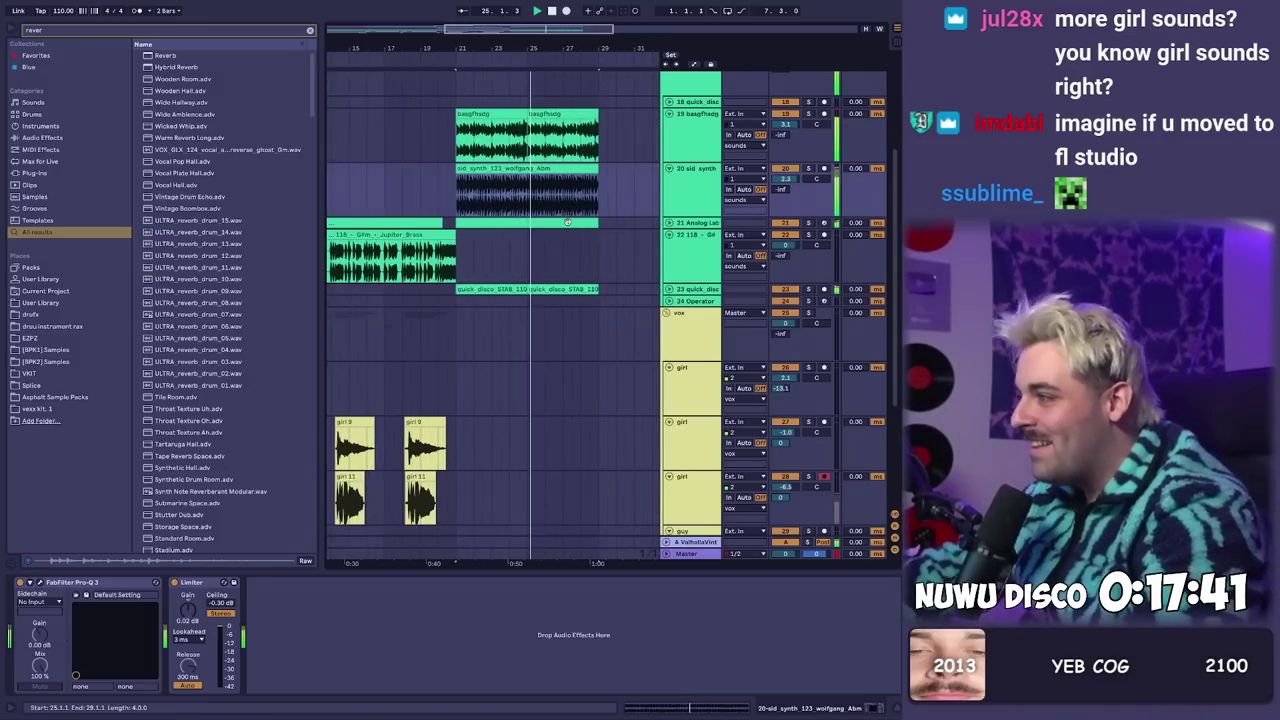
{"action": "key", "text": "shift+Tab"}
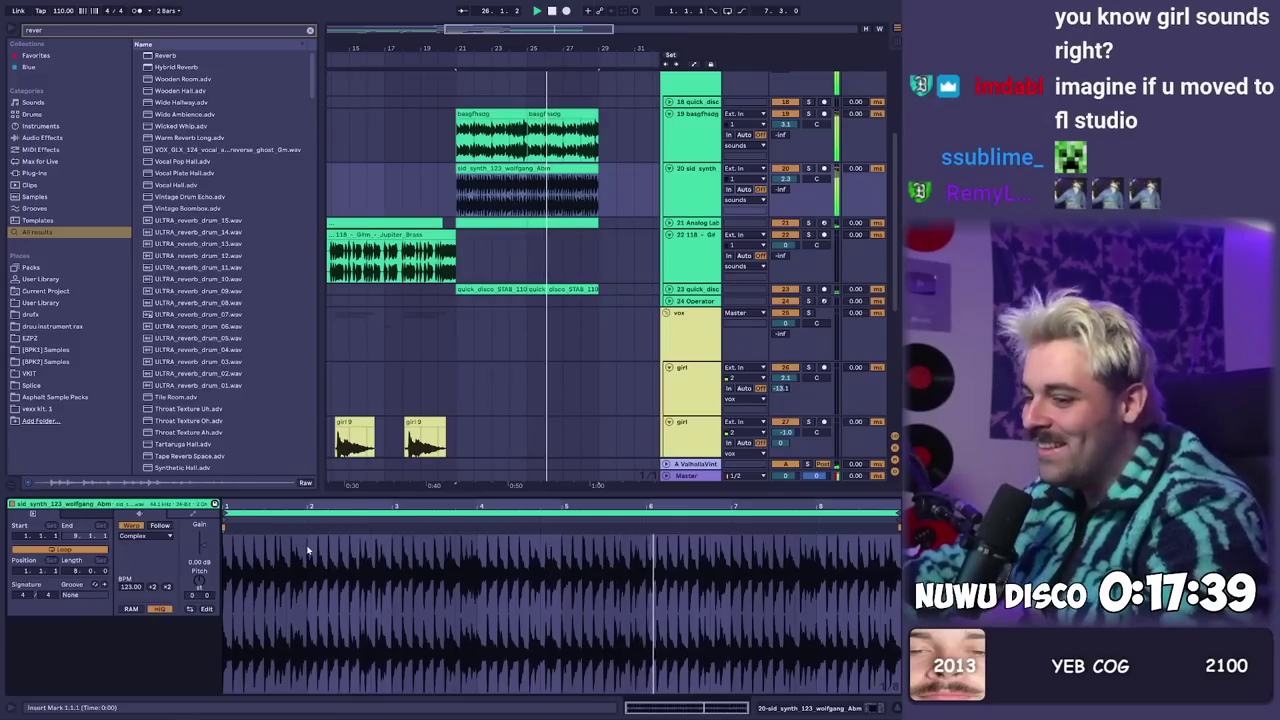
{"action": "key", "text": "shift+Tab"}
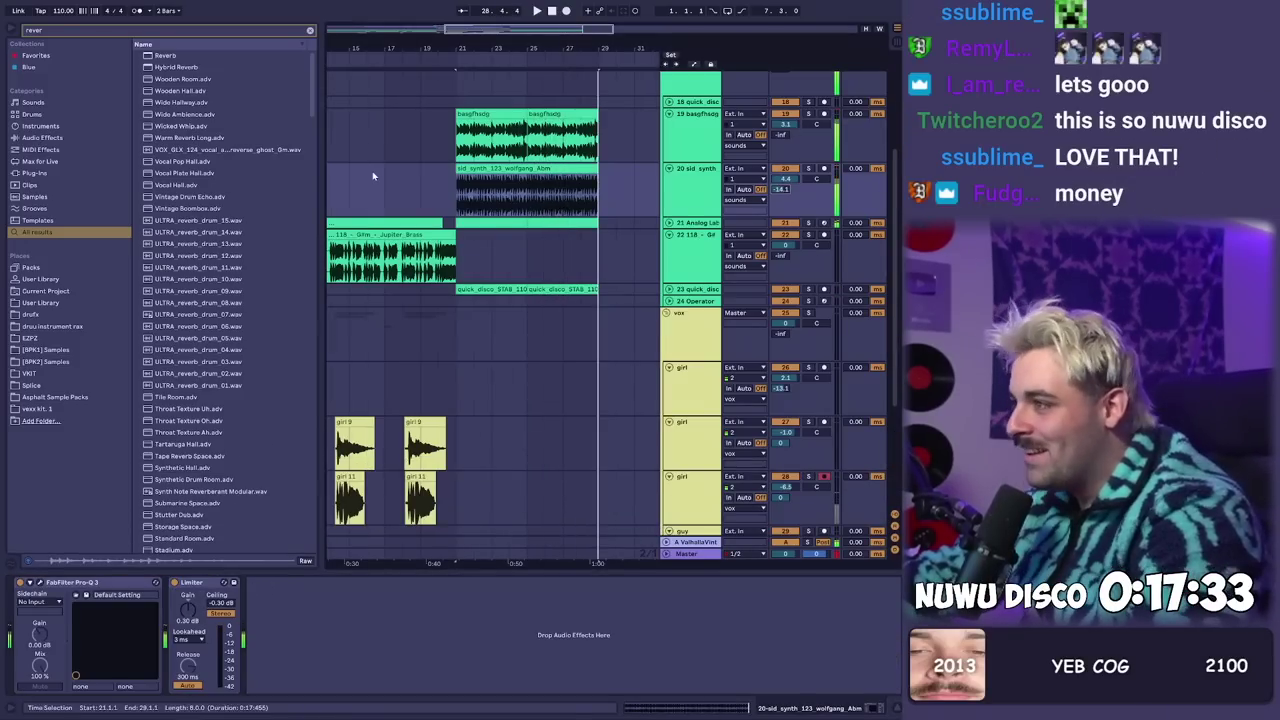
- Add a lobass instrument track below the sid_synth track and create a MIDI clip on it spanning bars 21–25
{"action": "left_click", "coordinate": [375, 177]}
{"action": "left_click", "coordinate": [471, 213]}
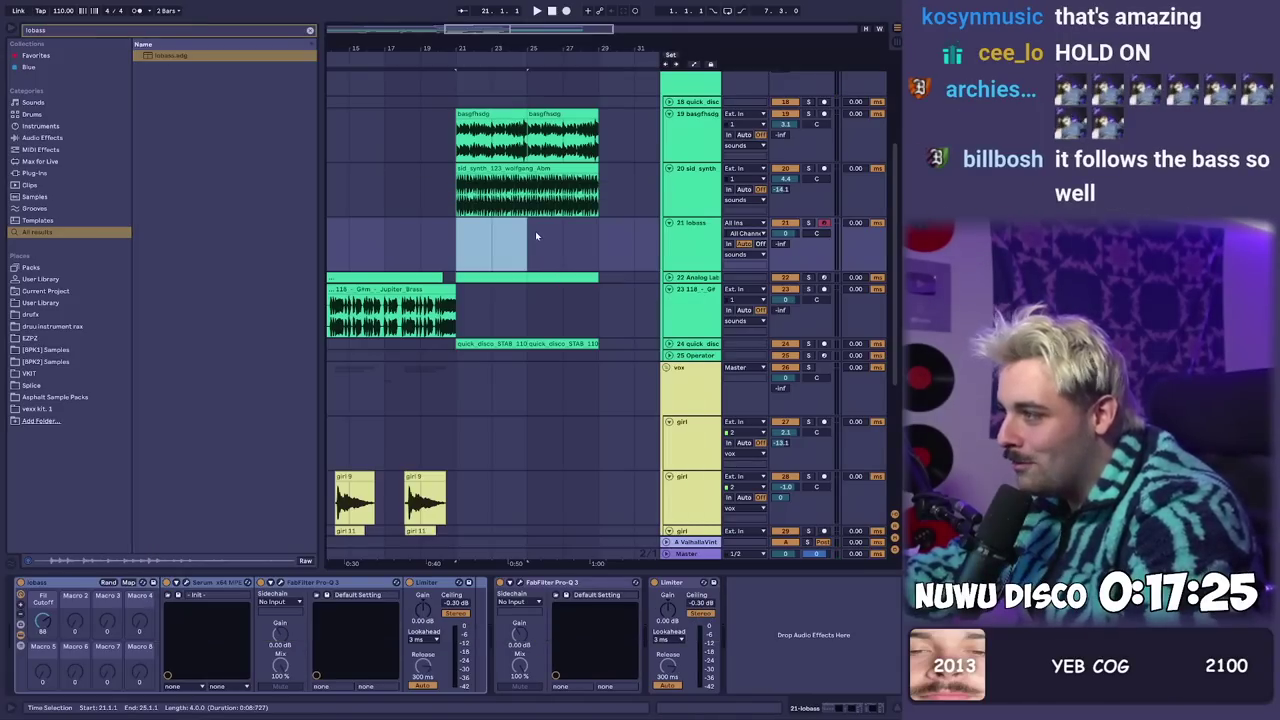
{"action": "key", "text": "ctrl+shift+m"}
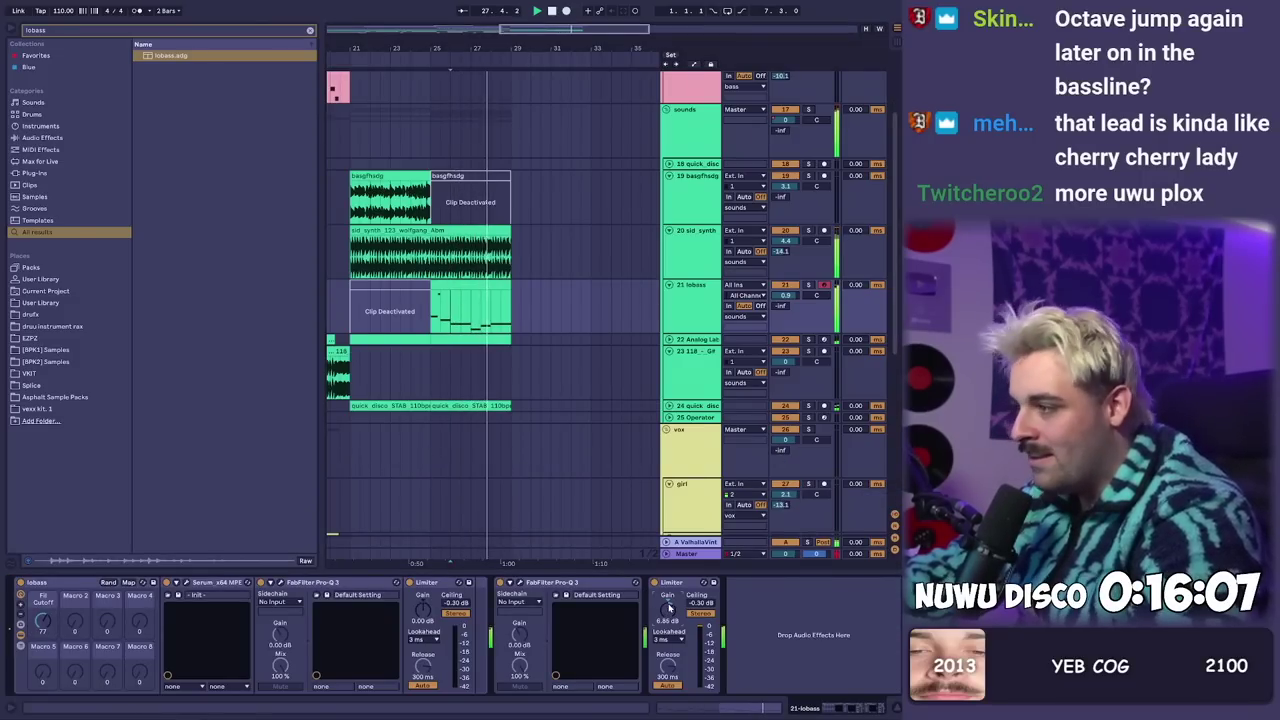
- Stop playback of the lobass section near bar 28 and save the set
{"action": "left_click", "coordinate": [500, 278]}
{"action": "key", "text": "space"}
{"action": "left_click_drag", "start_coordinate": [505, 49], "coordinate": [500, 15]}
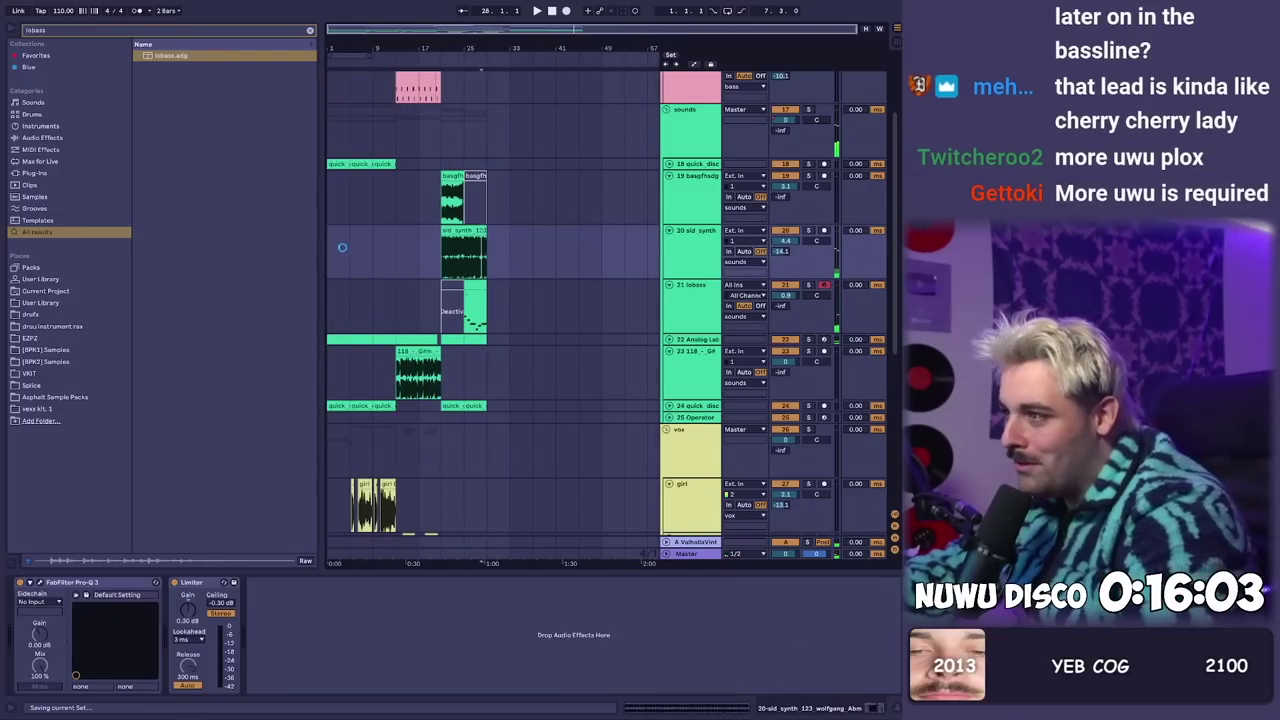
- Duplicate the girl vocal phrase at bars 21–25 further along the arrangement
{"action": "scroll", "coordinate": [645, 258], "scroll_direction": "up", "scroll_amount": 4}
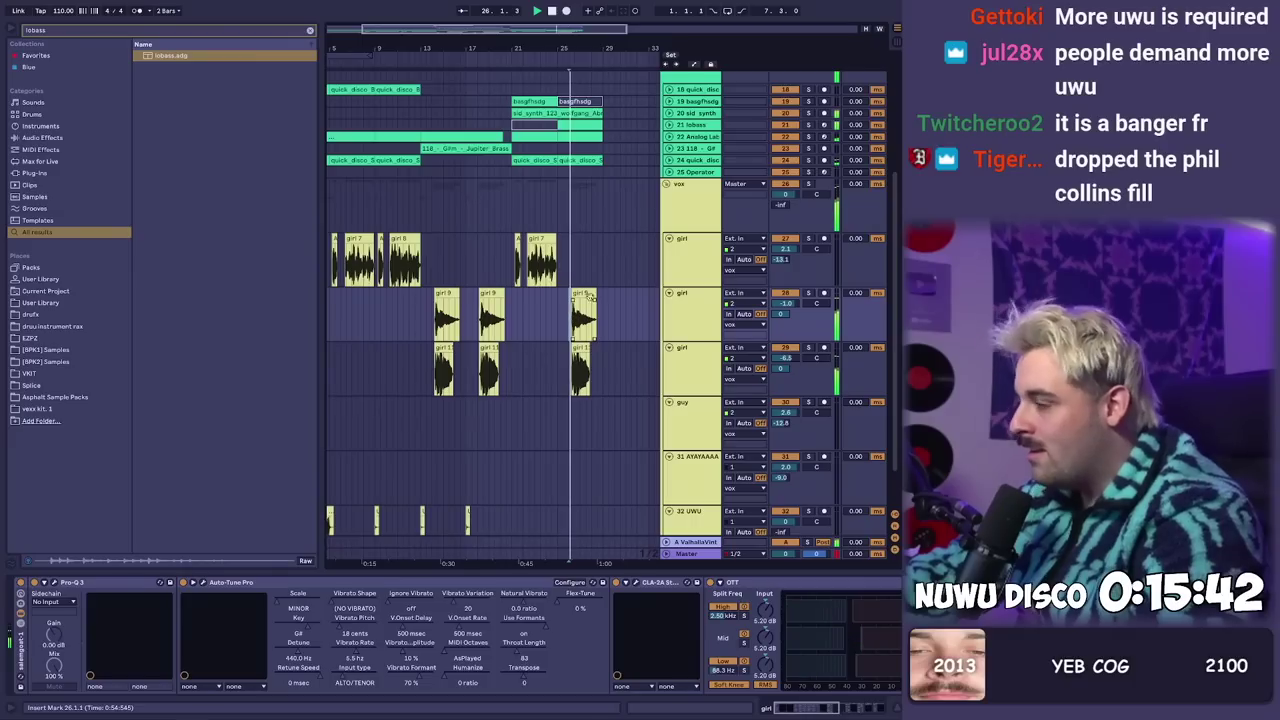
{"action": "left_click_drag", "start_coordinate": [611, 46], "coordinate": [528, 20]}
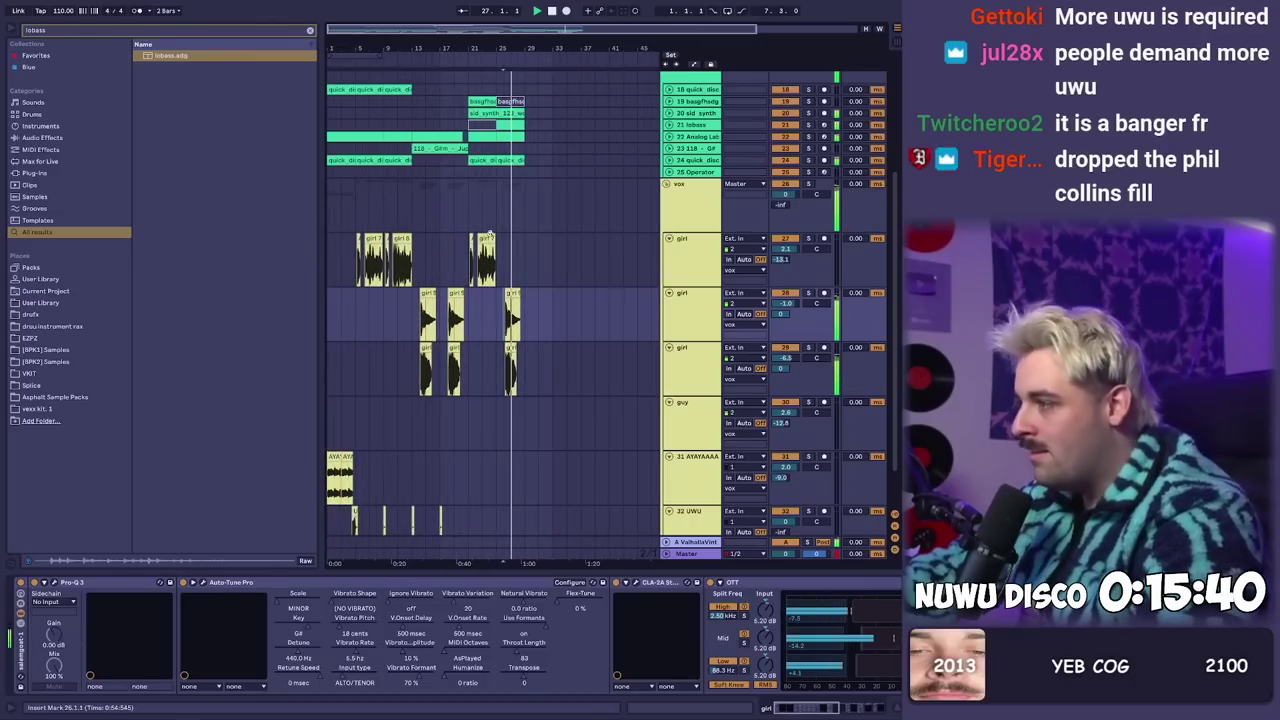
{"action": "left_click_drag", "start_coordinate": [497, 258], "coordinate": [471, 245]}
{"action": "key", "text": "ctrl+shift+d"}
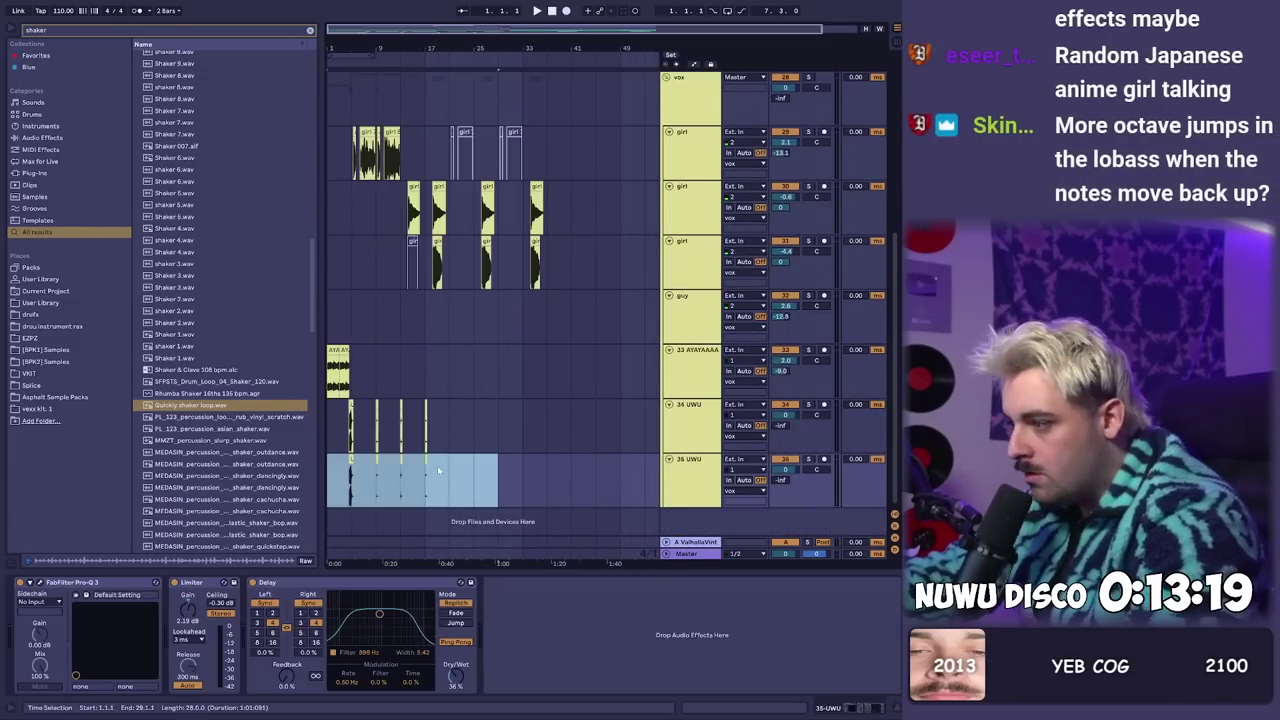
- On the lower UWU track, repeat the UWU clip every two bars from just before bar 21 through bar 33
{"action": "left_click_drag", "start_coordinate": [437, 470], "coordinate": [596, 470]}
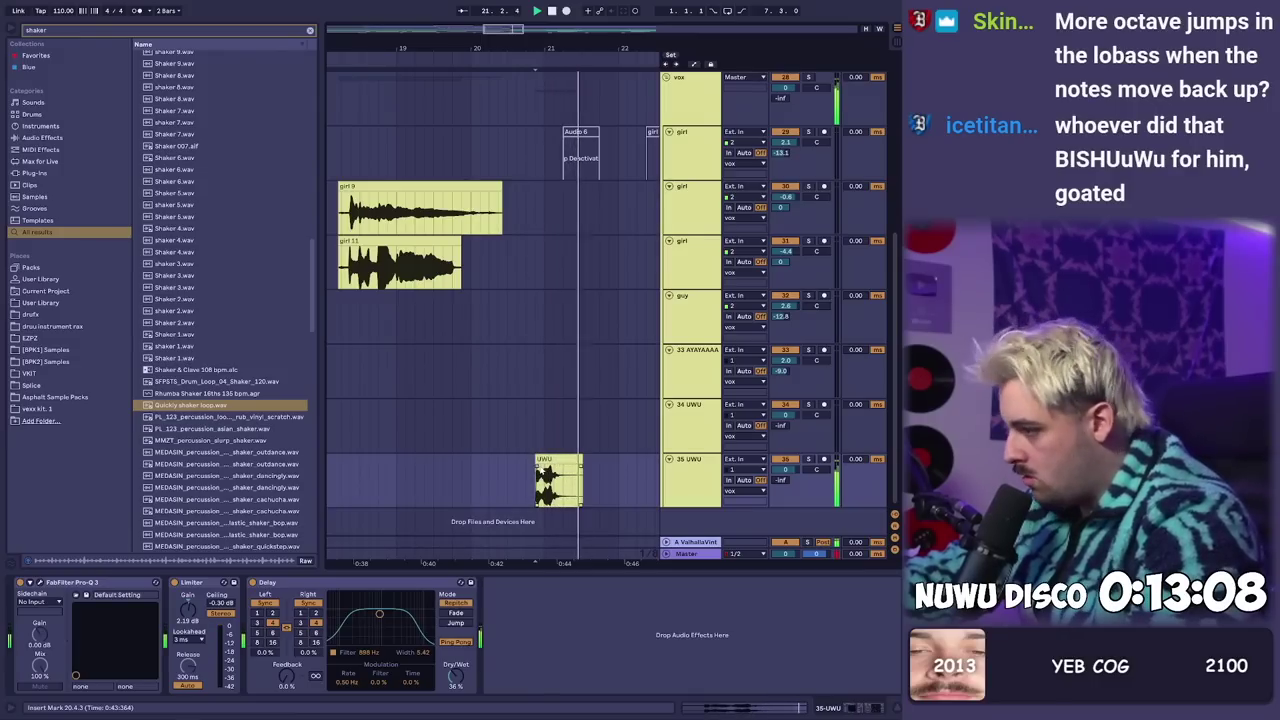
{"action": "left_click_drag", "start_coordinate": [577, 38], "coordinate": [497, 8]}
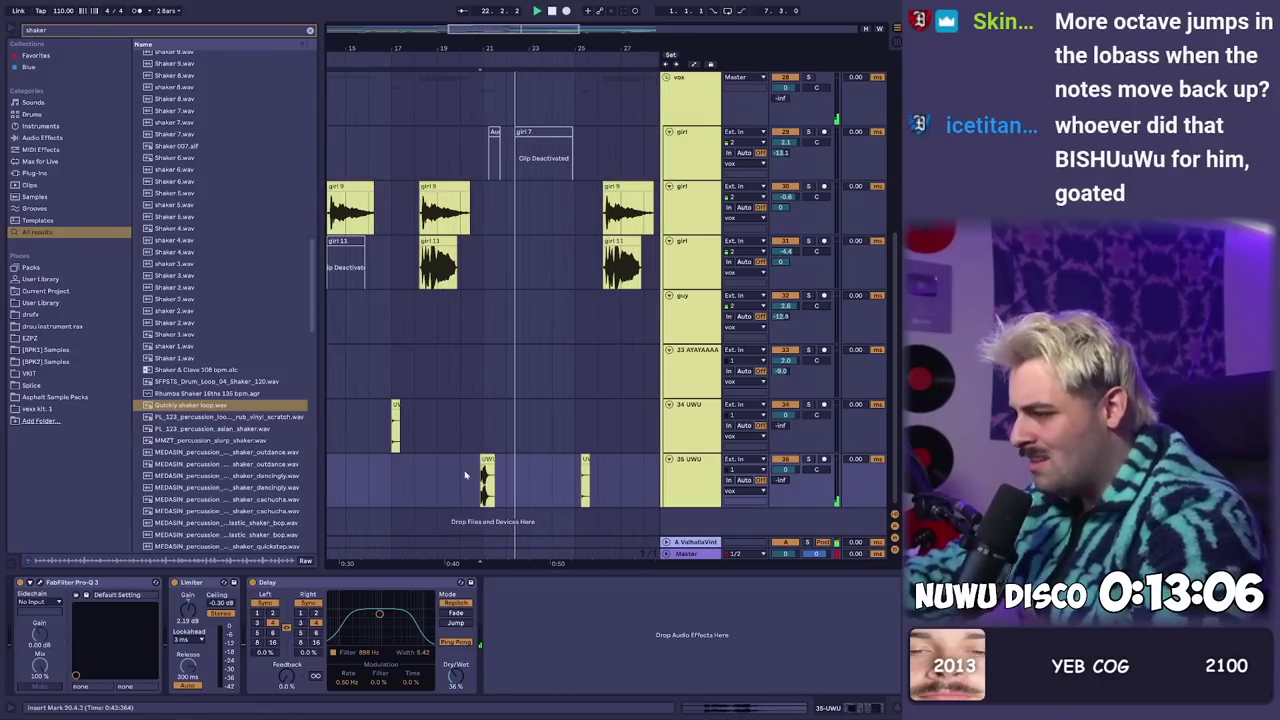
{"action": "key", "text": "ctrl+d"}
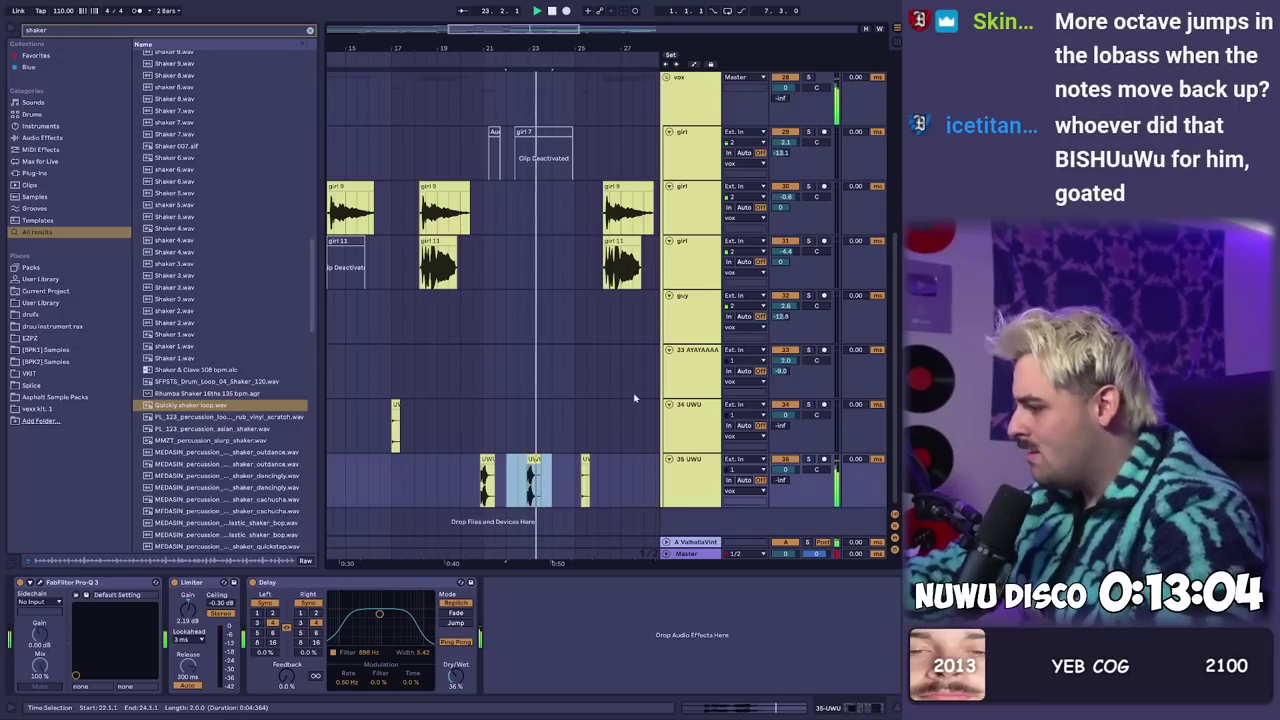
{"action": "key", "text": "ctrl+d"}
{"action": "key", "text": "ctrl+d"}
{"action": "key", "text": "minus"}
{"action": "key", "text": "minus"}
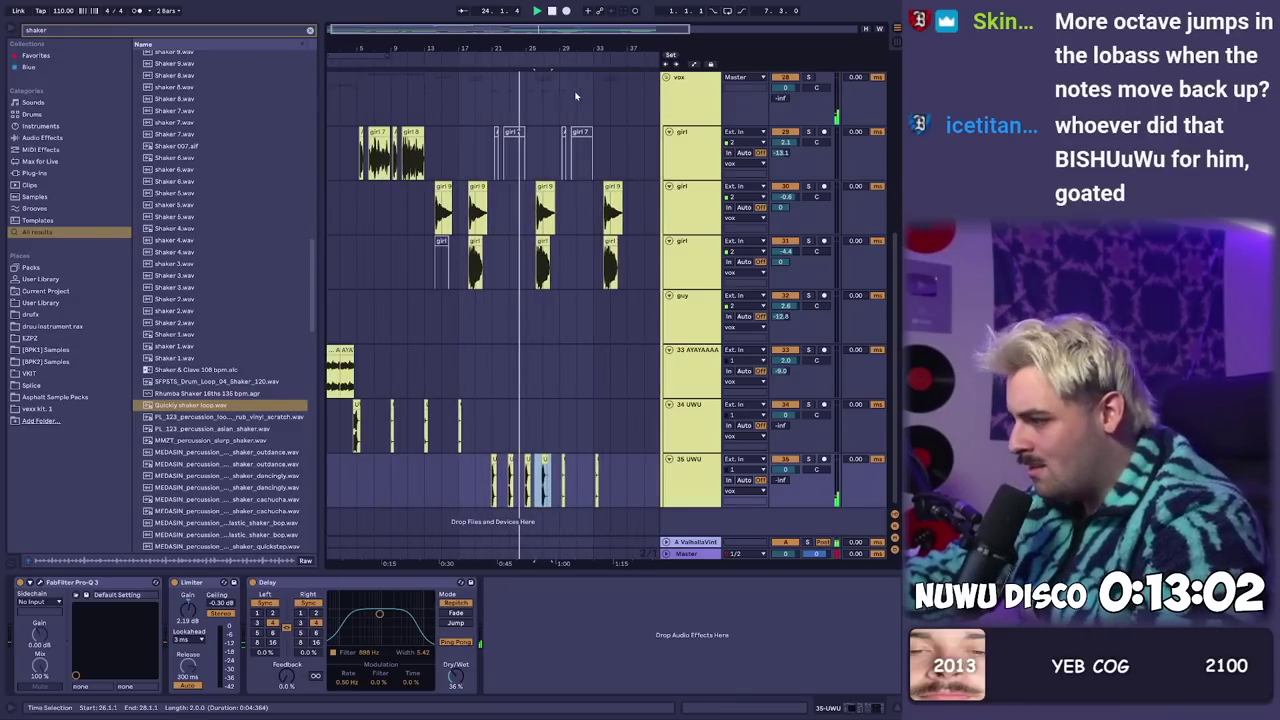
{"action": "key", "text": "ctrl+d"}
{"action": "key", "text": "ctrl+d"}
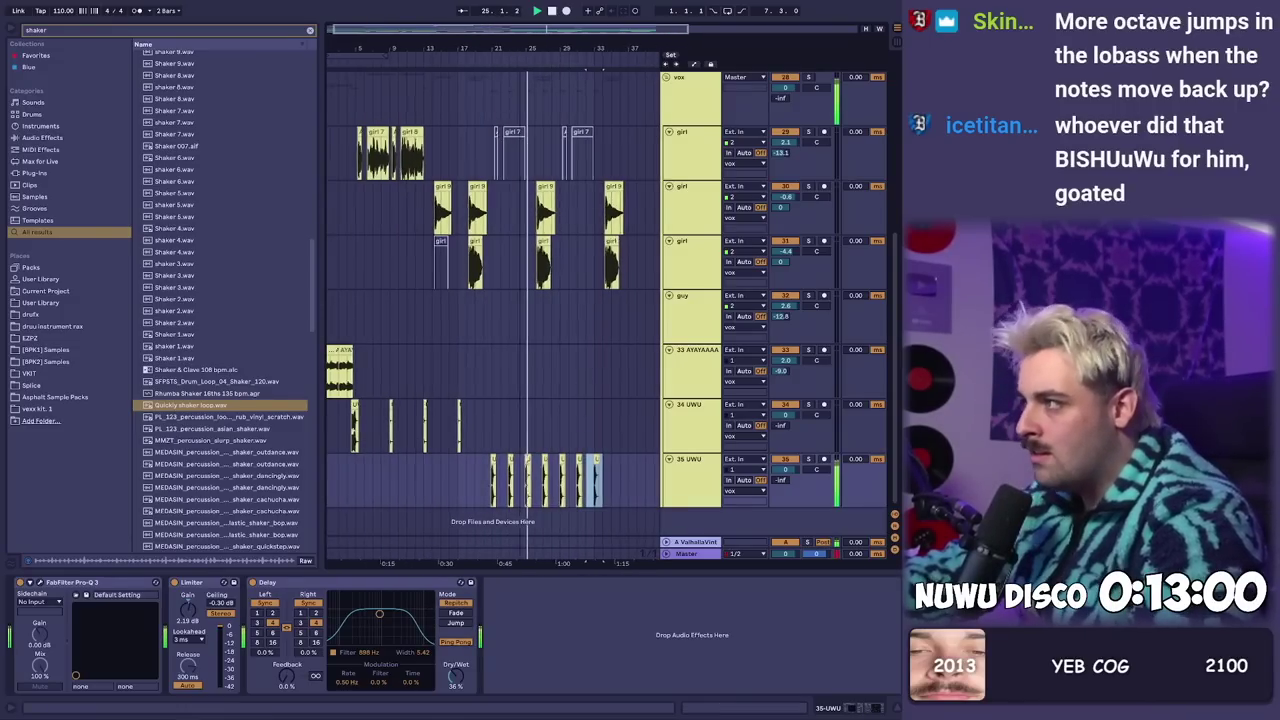
{"action": "scroll", "coordinate": [520, 459], "scroll_direction": "up", "scroll_amount": 5}
{"action": "left_click_drag", "start_coordinate": [554, 459], "coordinate": [547, 459]}
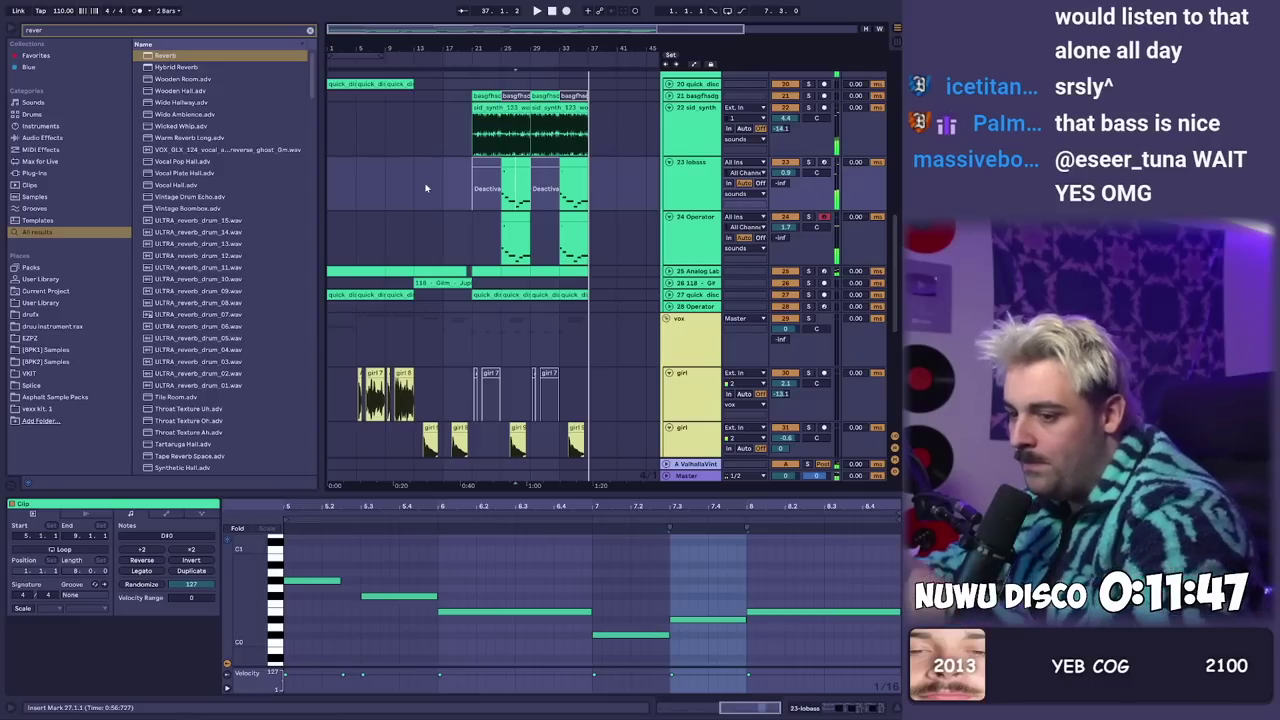
- Search the sample library for bishu tag and preview the warped Bishu tag sample
{"action": "left_click", "coordinate": [422, 194]}
{"action": "left_click", "coordinate": [387, 225]}
{"action": "scroll", "coordinate": [361, 247], "scroll_direction": "down", "scroll_amount": 2}
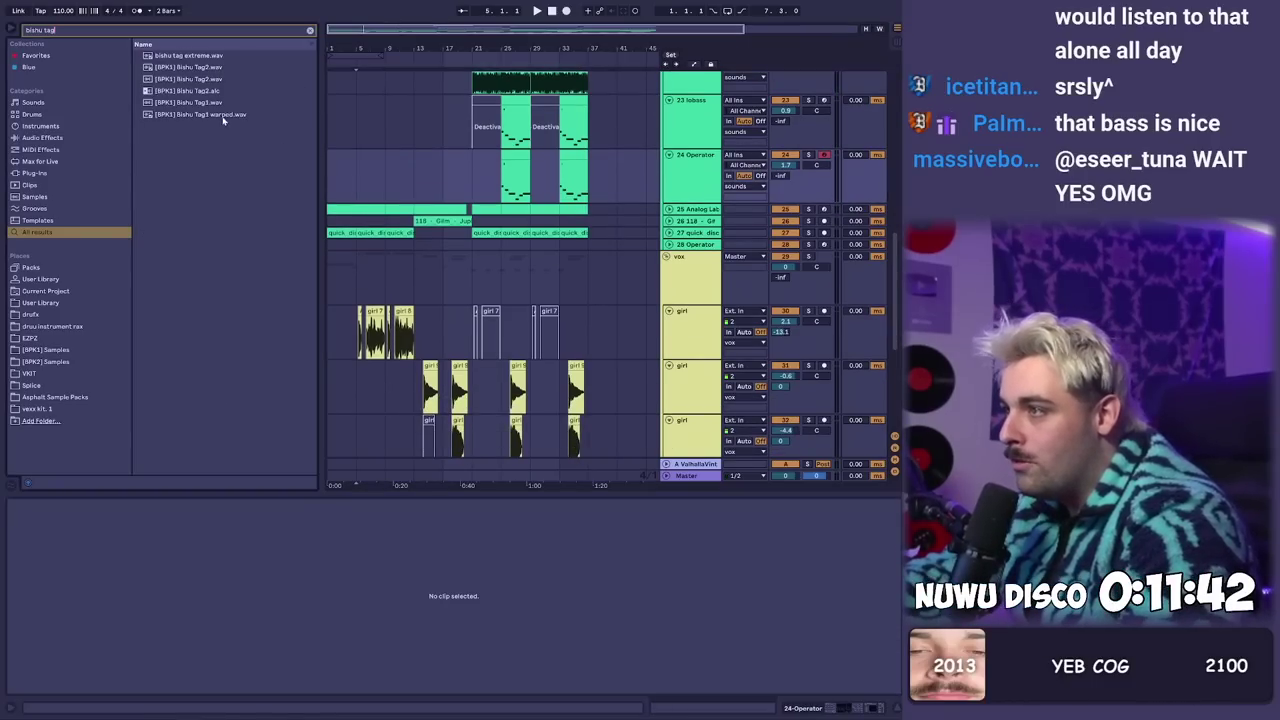
{"action": "left_click", "coordinate": [224, 115]}
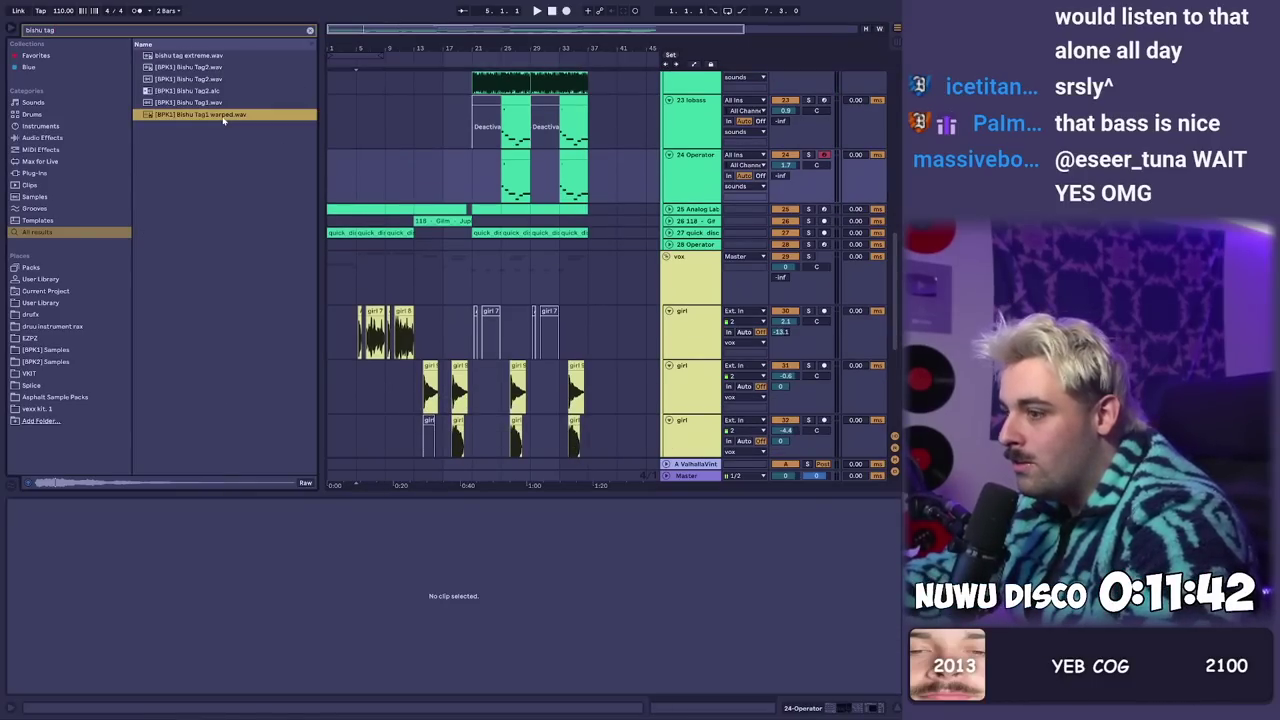
- Fold all the tracks inside the sounds group and select the start of the basgfhsdg track
{"action": "scroll", "coordinate": [665, 250], "scroll_direction": "up", "scroll_amount": 4}
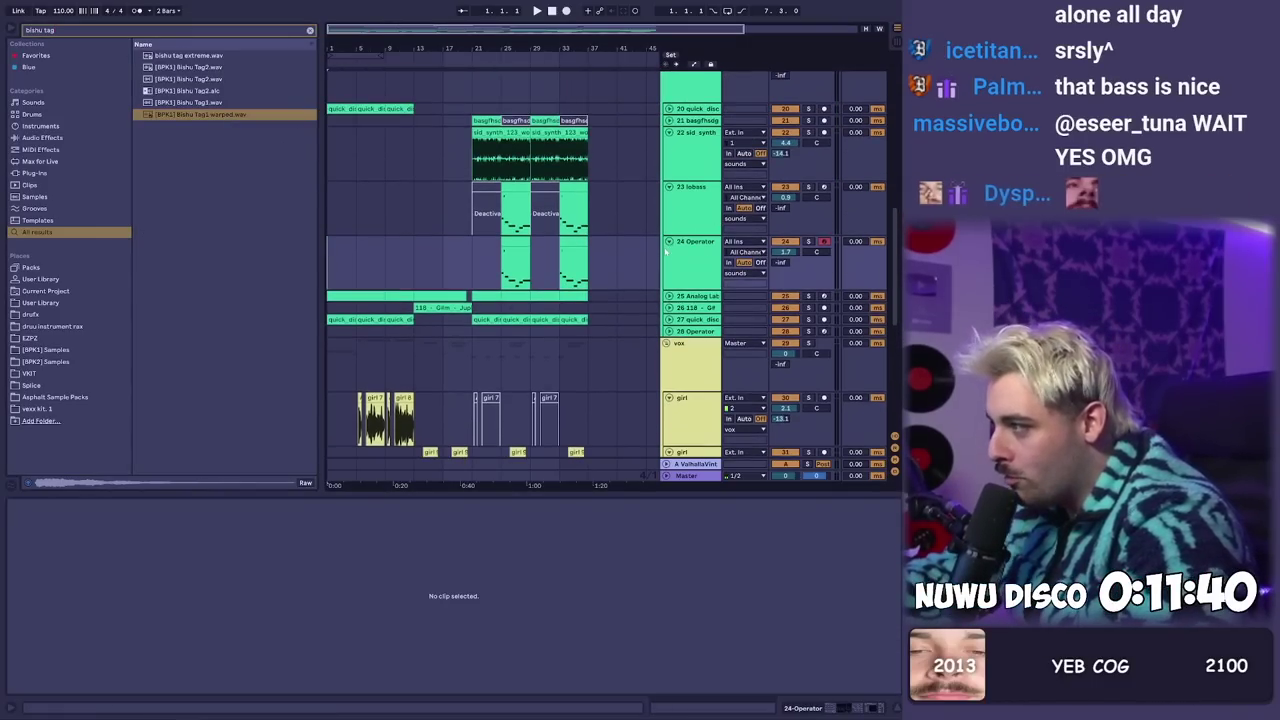
{"action": "left_click", "coordinate": [669, 243], "text": "alt"}
{"action": "scroll", "coordinate": [600, 240], "scroll_direction": "up", "scroll_amount": 2}
{"action": "left_click", "coordinate": [334, 283]}
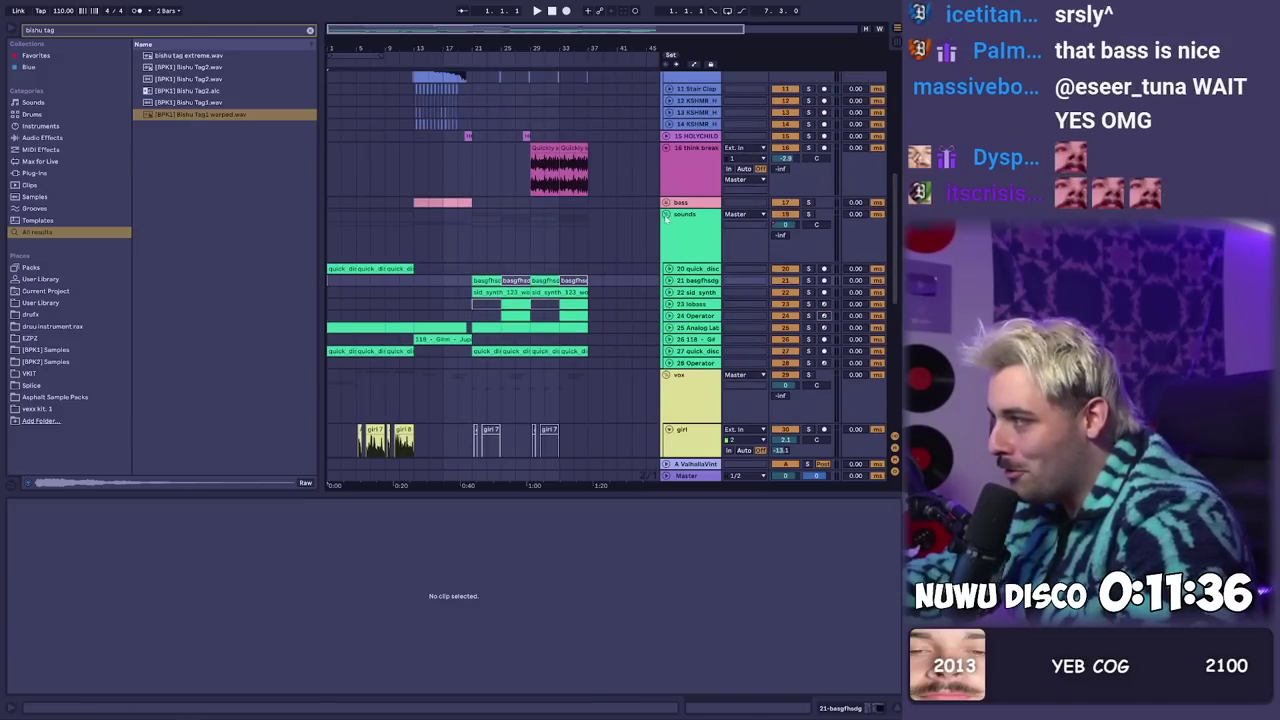
- Switch to Discord, preview and download the shared NYA.wav, and place it on the lower UWU track just before bar 29
{"action": "key", "text": "alt+Tab"}
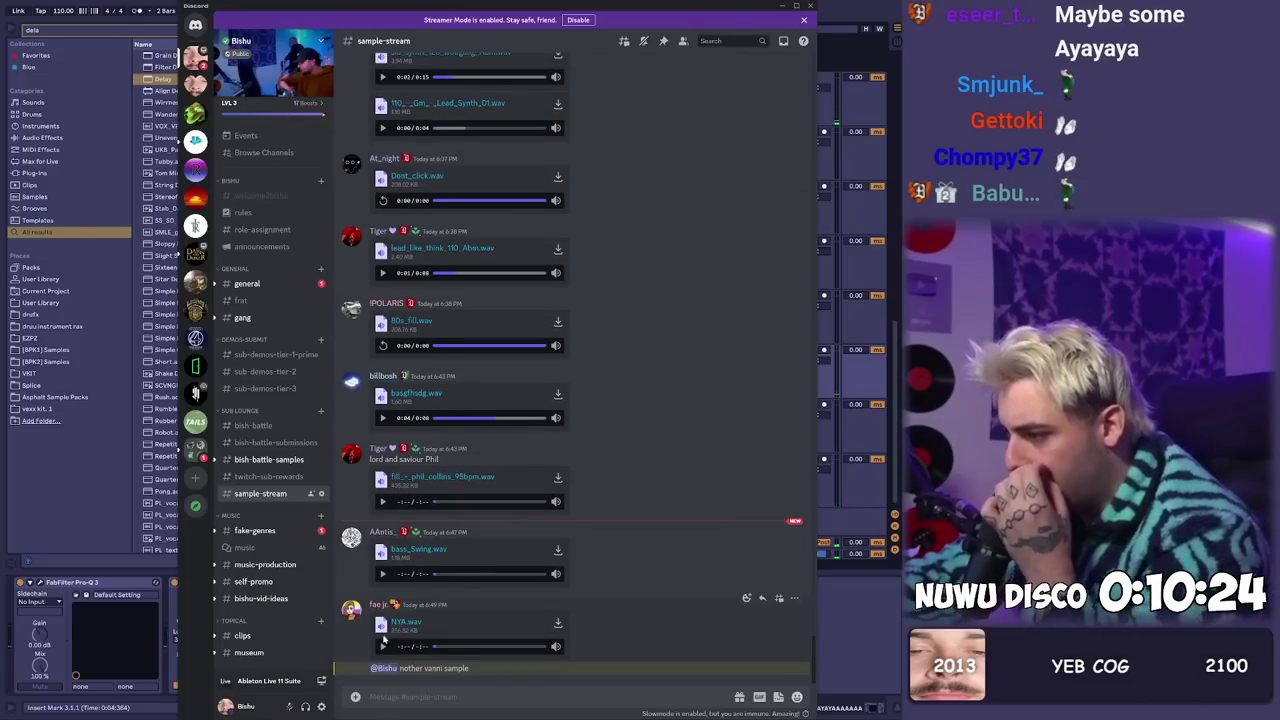
{"action": "left_click", "coordinate": [382, 646]}
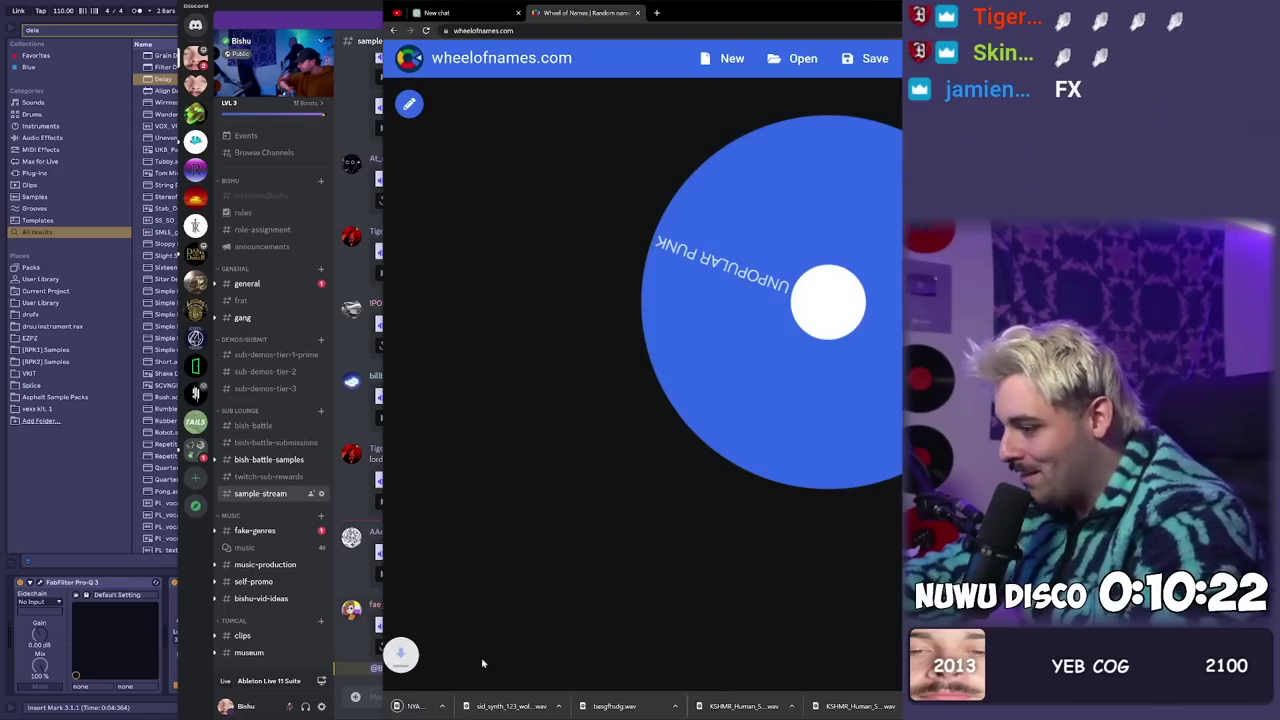
{"action": "left_click", "coordinate": [489, 706]}
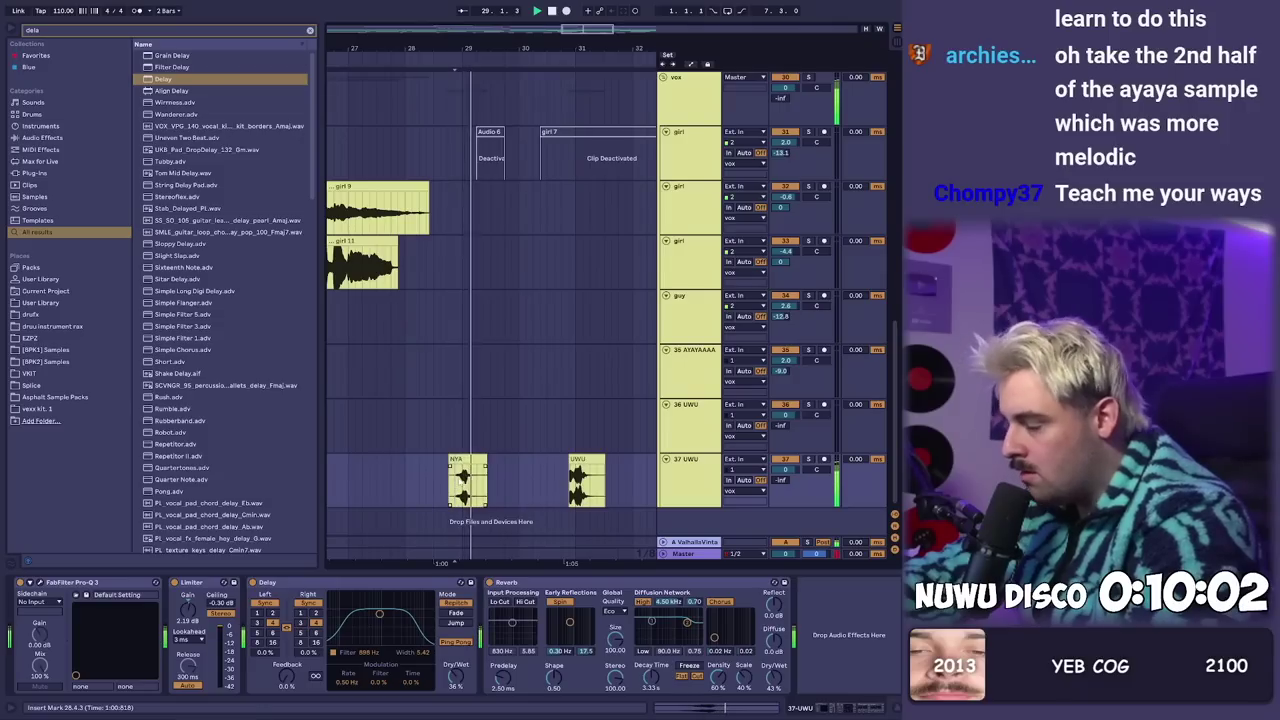
{"action": "left_click", "coordinate": [481, 459]}
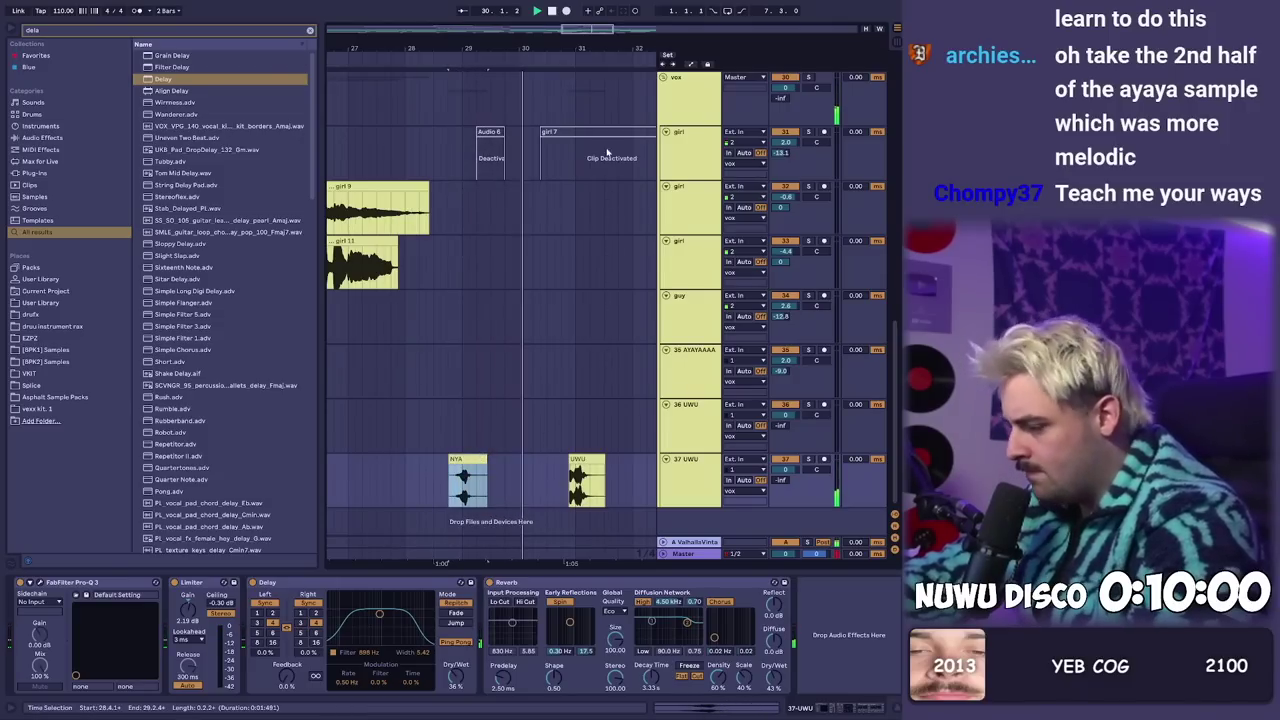
{"action": "left_click_drag", "start_coordinate": [587, 48], "coordinate": [535, 20]}
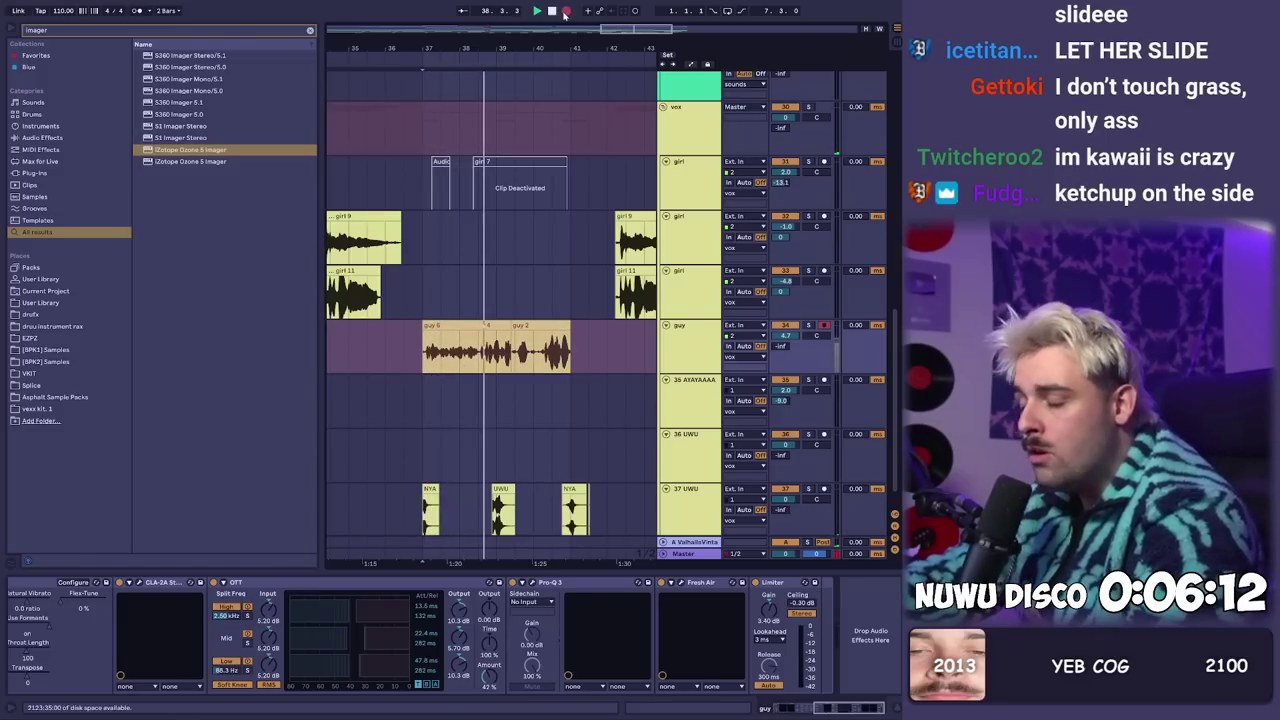
- Stop recording the guy vocal take, play it back from bar 37, and raise that track's Limiter gain to 5.91 dB
{"action": "key", "text": "space"}
{"action": "key", "text": "space"}
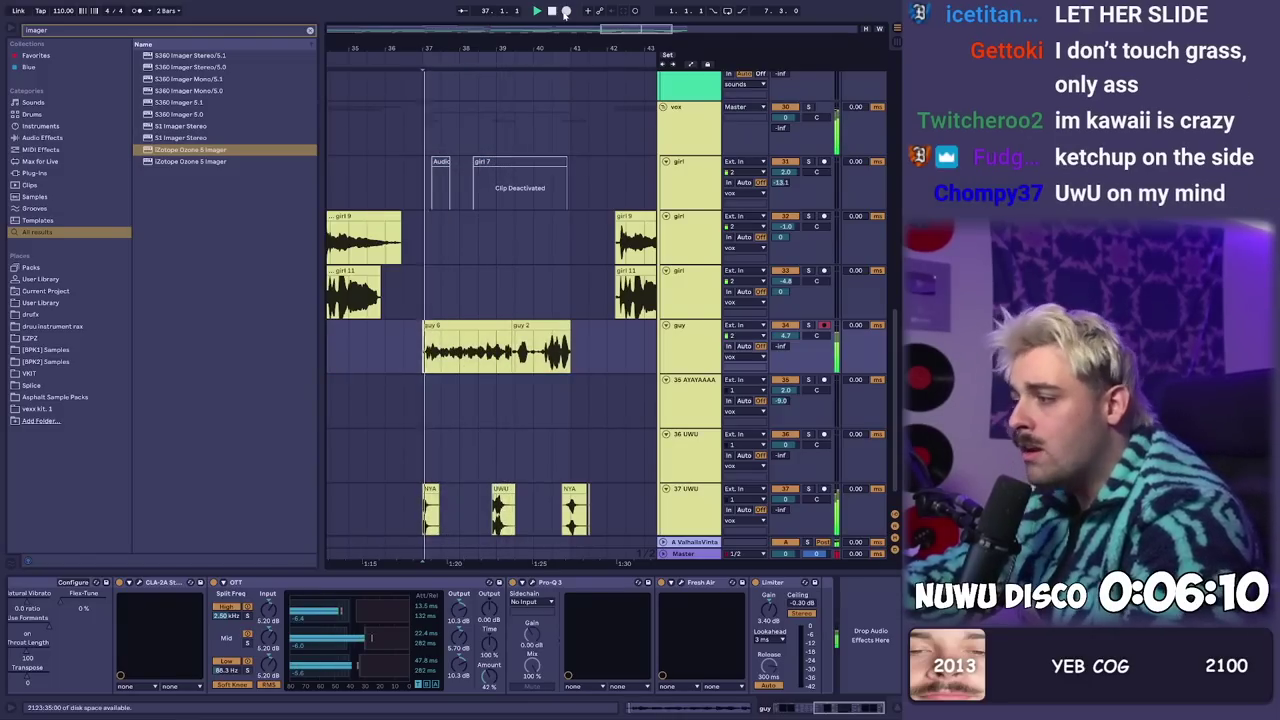
{"action": "left_click_drag", "start_coordinate": [769, 617], "coordinate": [769, 611]}
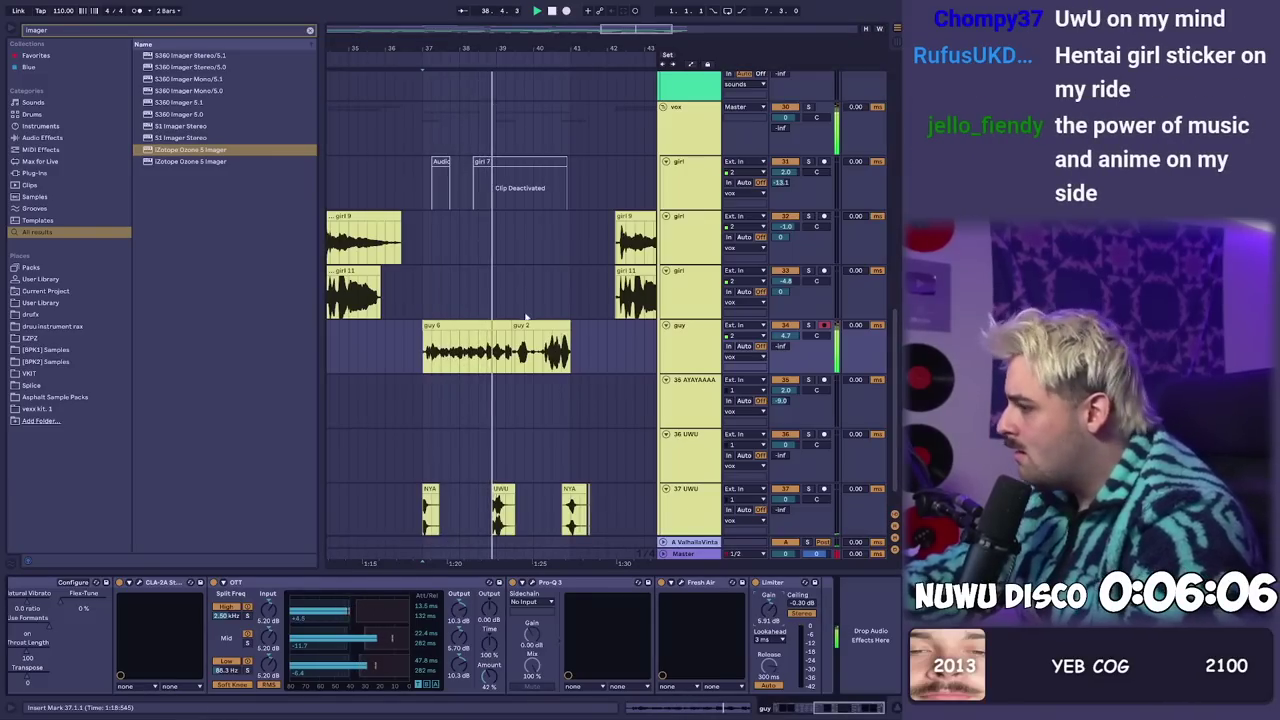
- Delete the guy vocal take from bar 39 onward and return to bar 37 to play back the remaining part
{"action": "left_click_drag", "start_coordinate": [509, 368], "coordinate": [634, 352]}
{"action": "key", "text": "Delete"}
{"action": "left_click", "coordinate": [424, 352]}
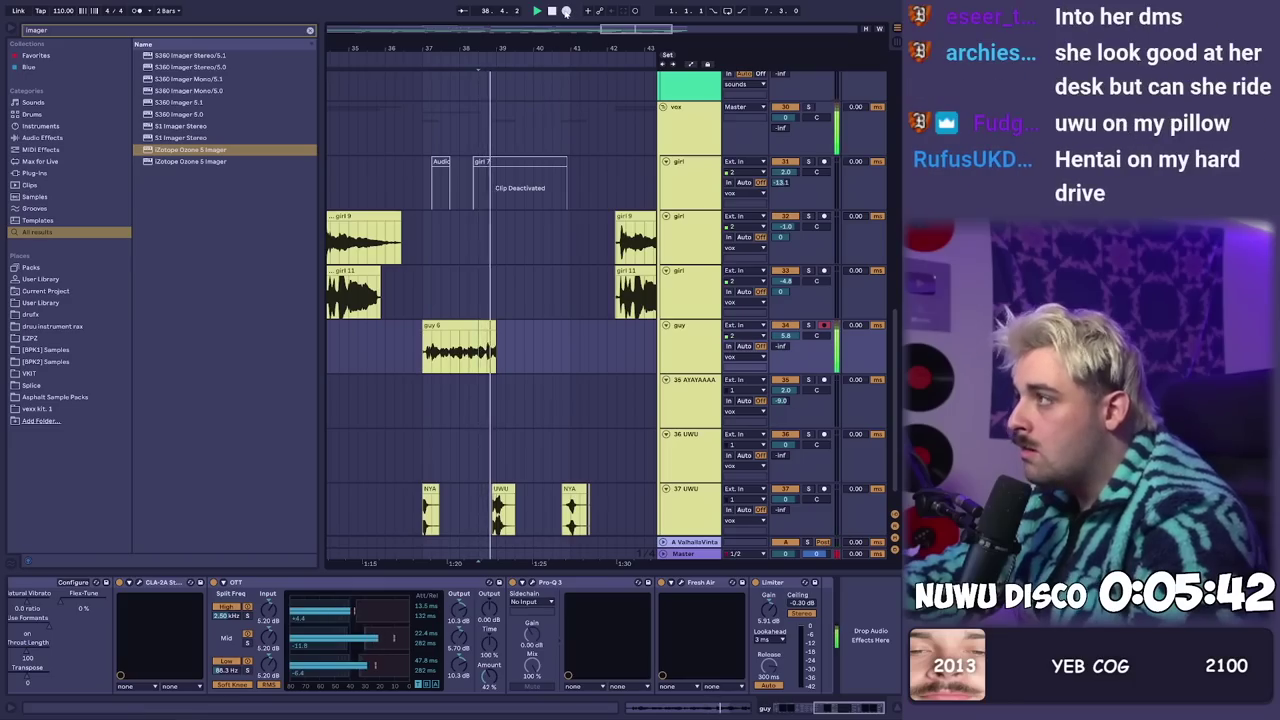
- Record the next guy vocal phrase from bar 39, play it back, and trim the take's end to bar 41
{"action": "left_click", "coordinate": [566, 11]}
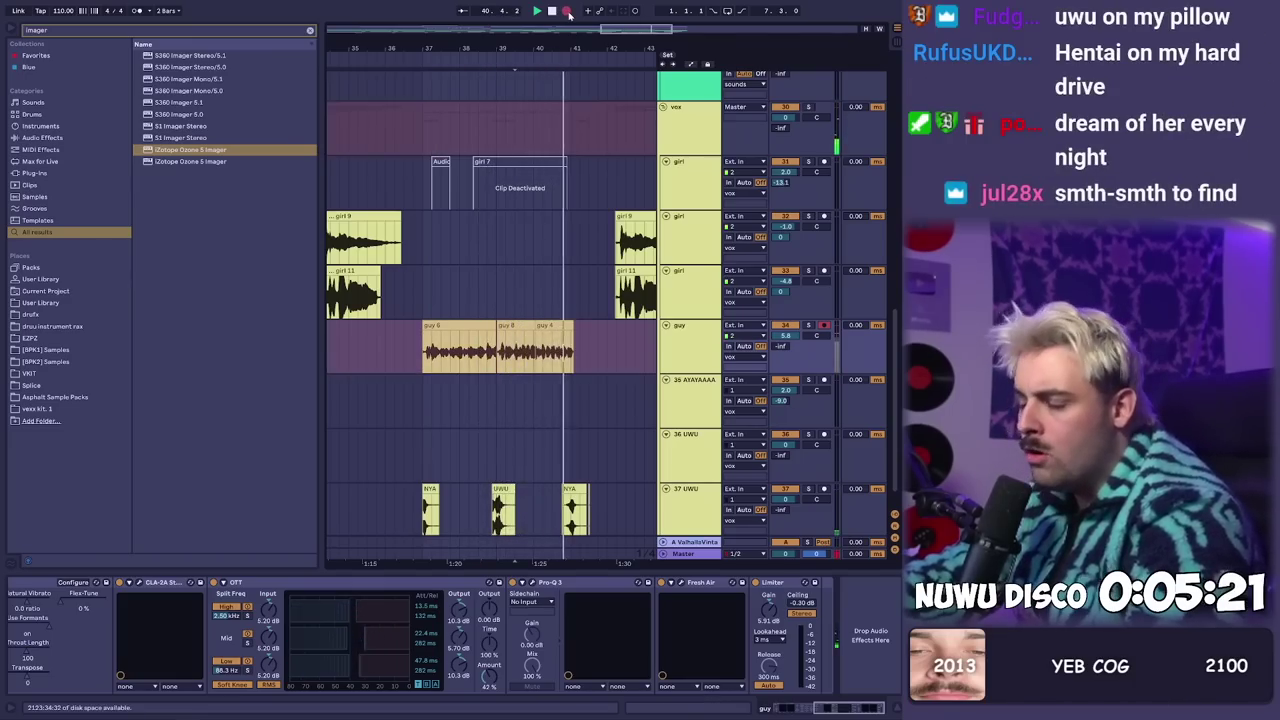
{"action": "key", "text": "space"}
{"action": "key", "text": "space"}
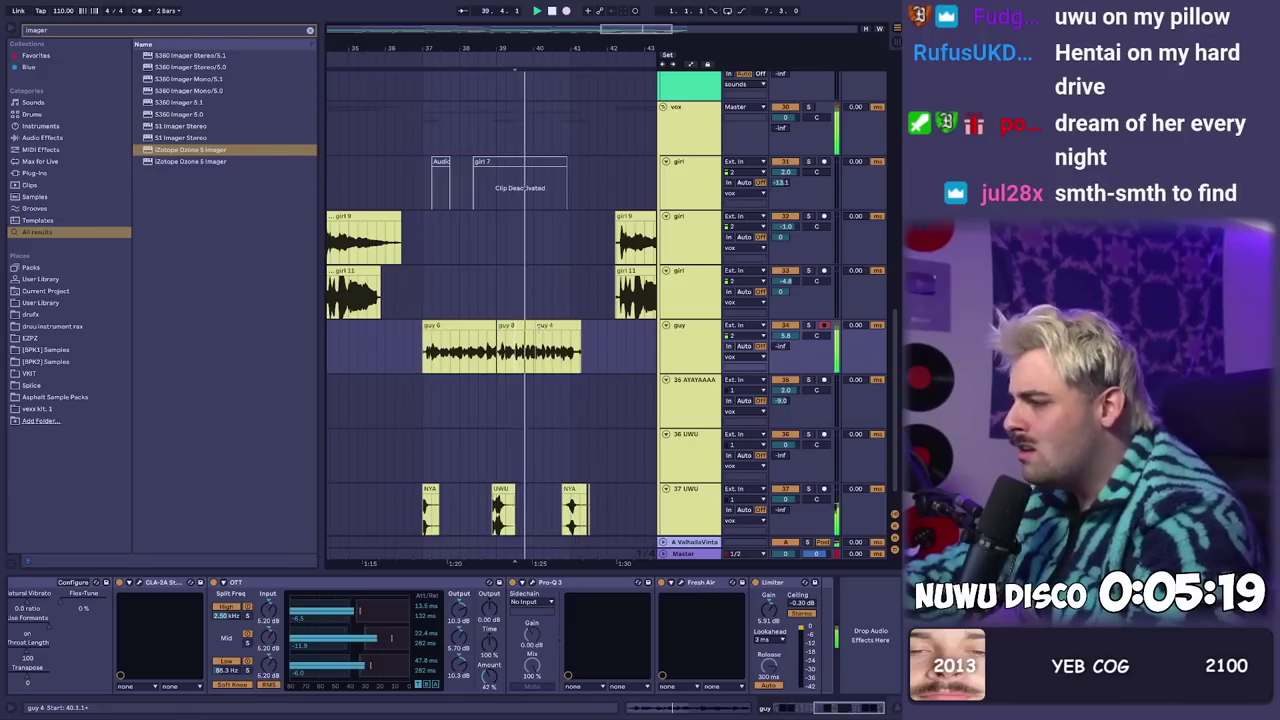
{"action": "left_click_drag", "start_coordinate": [583, 57], "coordinate": [583, 157]}
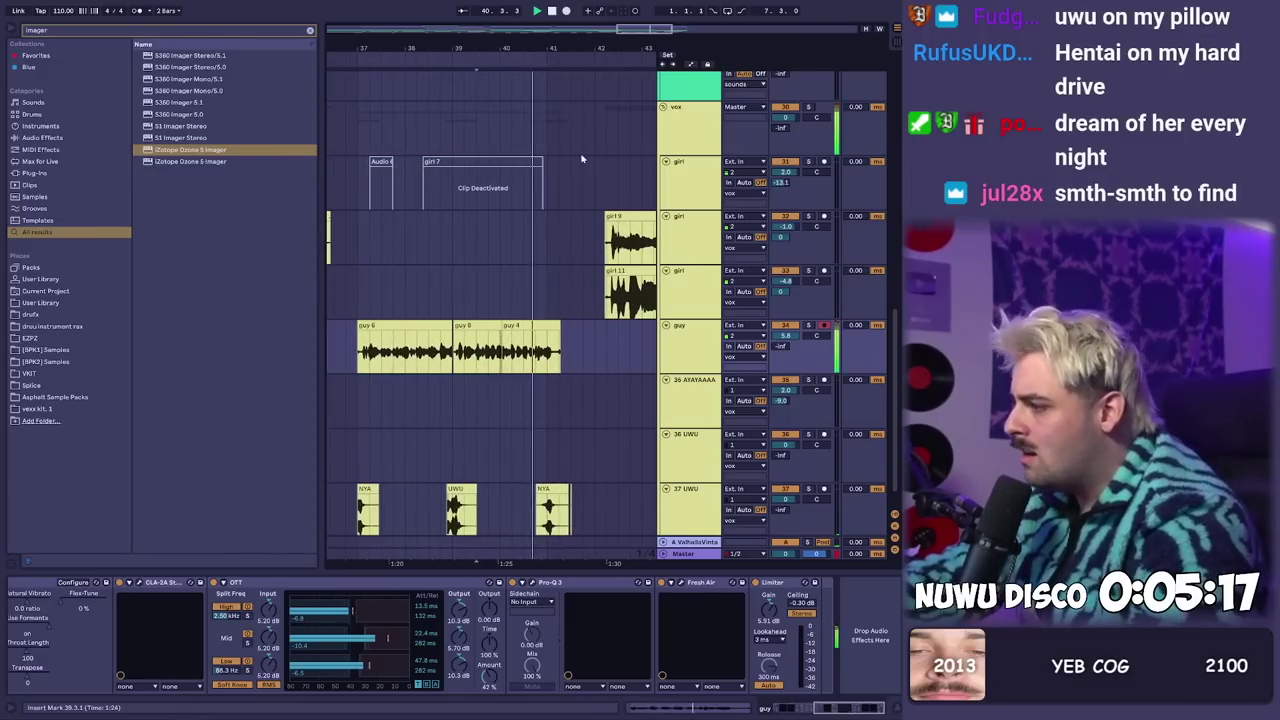
{"action": "left_click_drag", "start_coordinate": [570, 367], "coordinate": [552, 370]}
{"action": "left_click_drag", "start_coordinate": [580, 52], "coordinate": [512, 10]}
{"action": "key", "text": "space"}
- Duplicate the guy track below itself and record a new vocal take on the copy from bar 41
{"action": "left_click", "coordinate": [687, 344]}
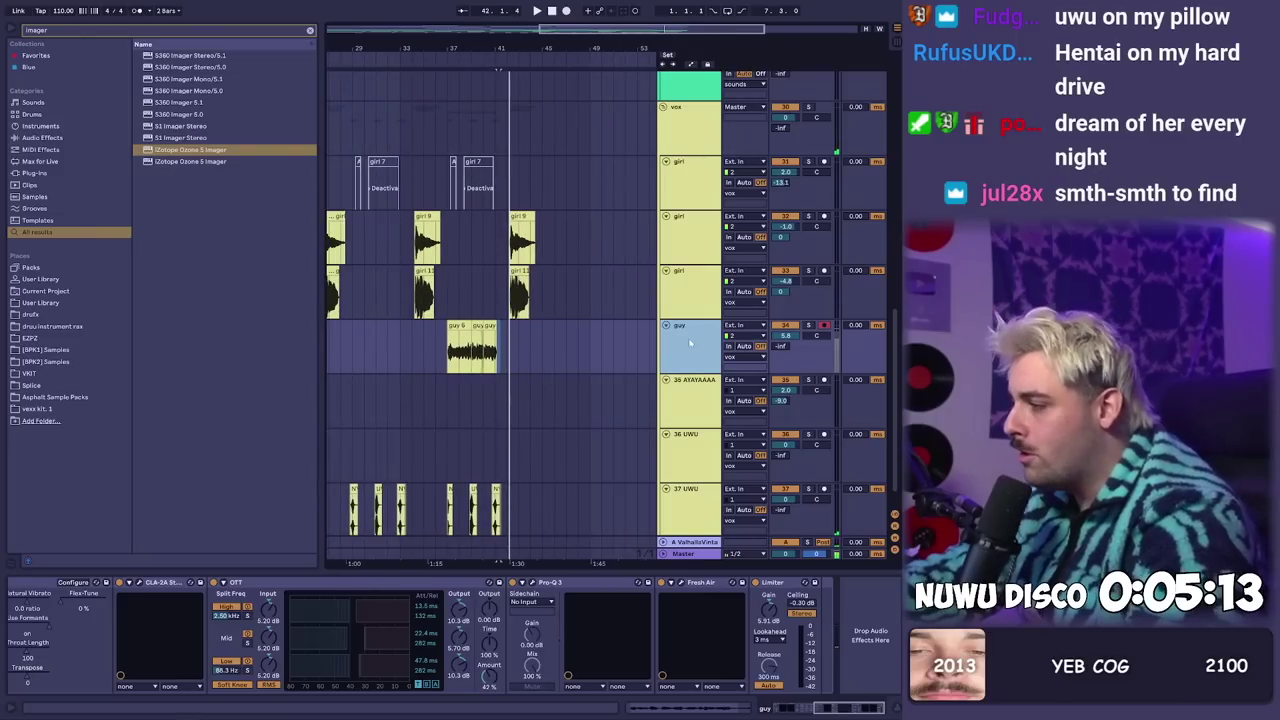
{"action": "left_click", "coordinate": [474, 407]}
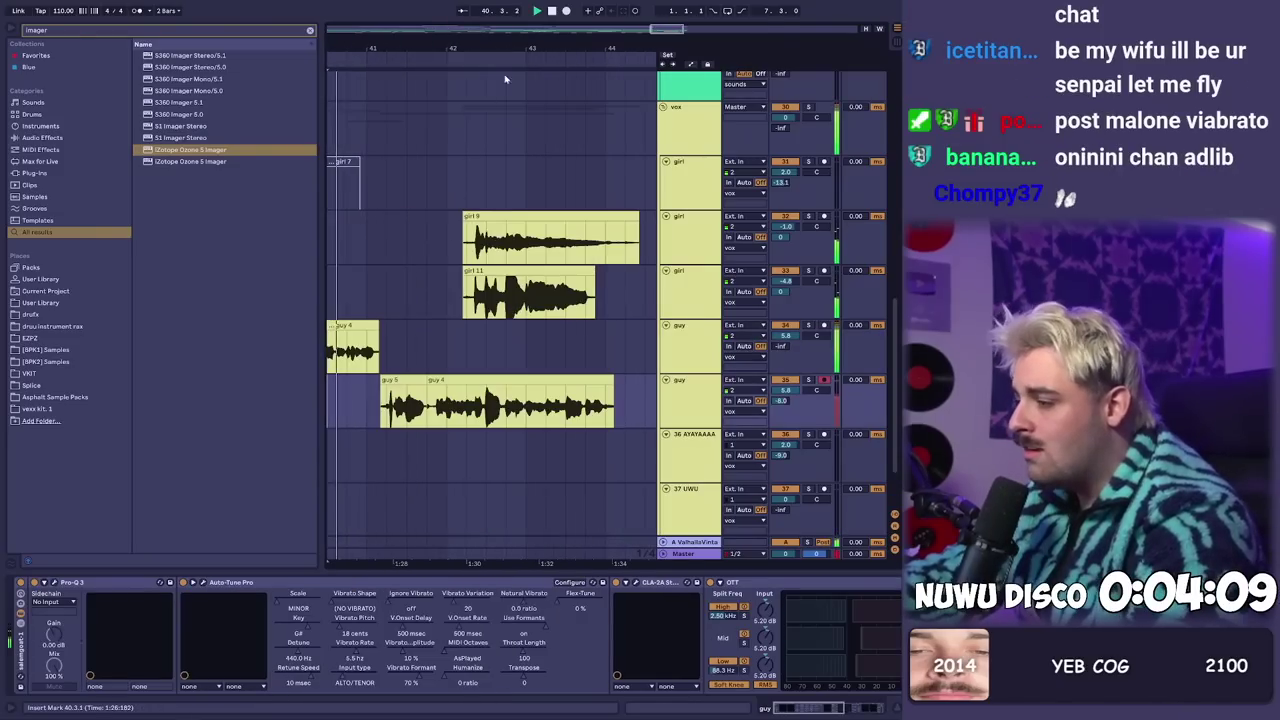
{"action": "key", "text": "space"}
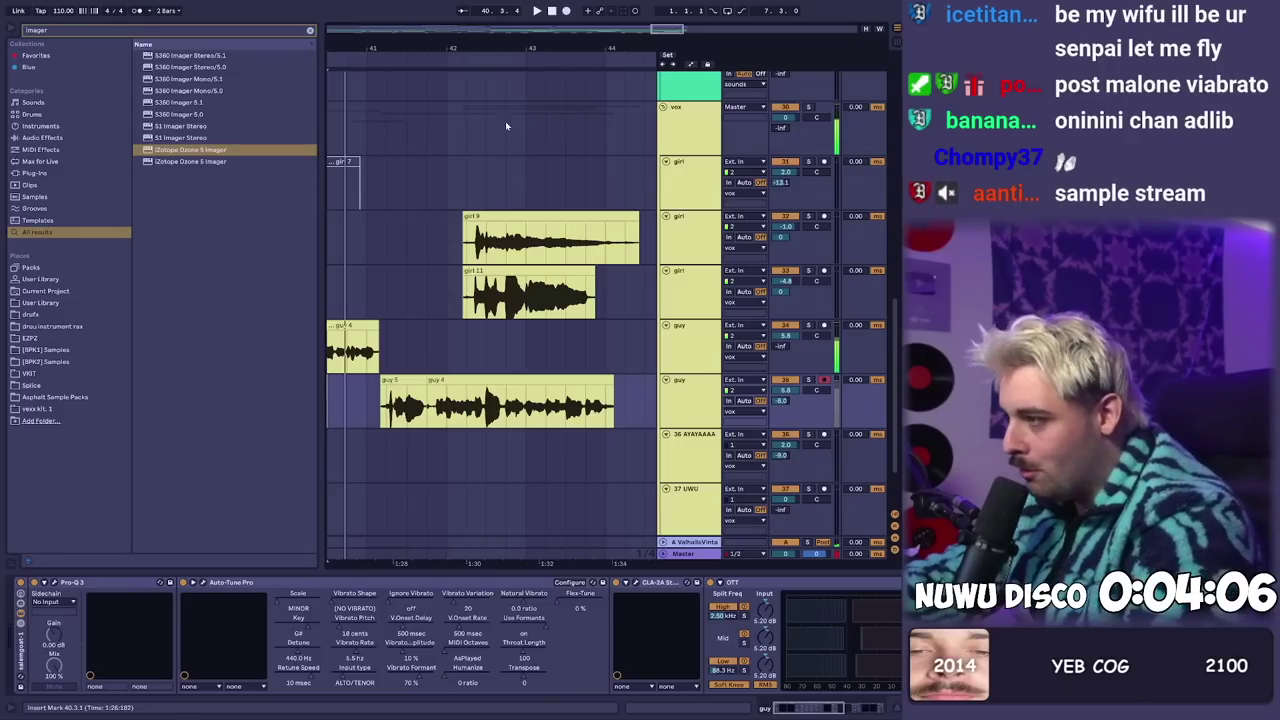
{"action": "left_click", "coordinate": [568, 10]}
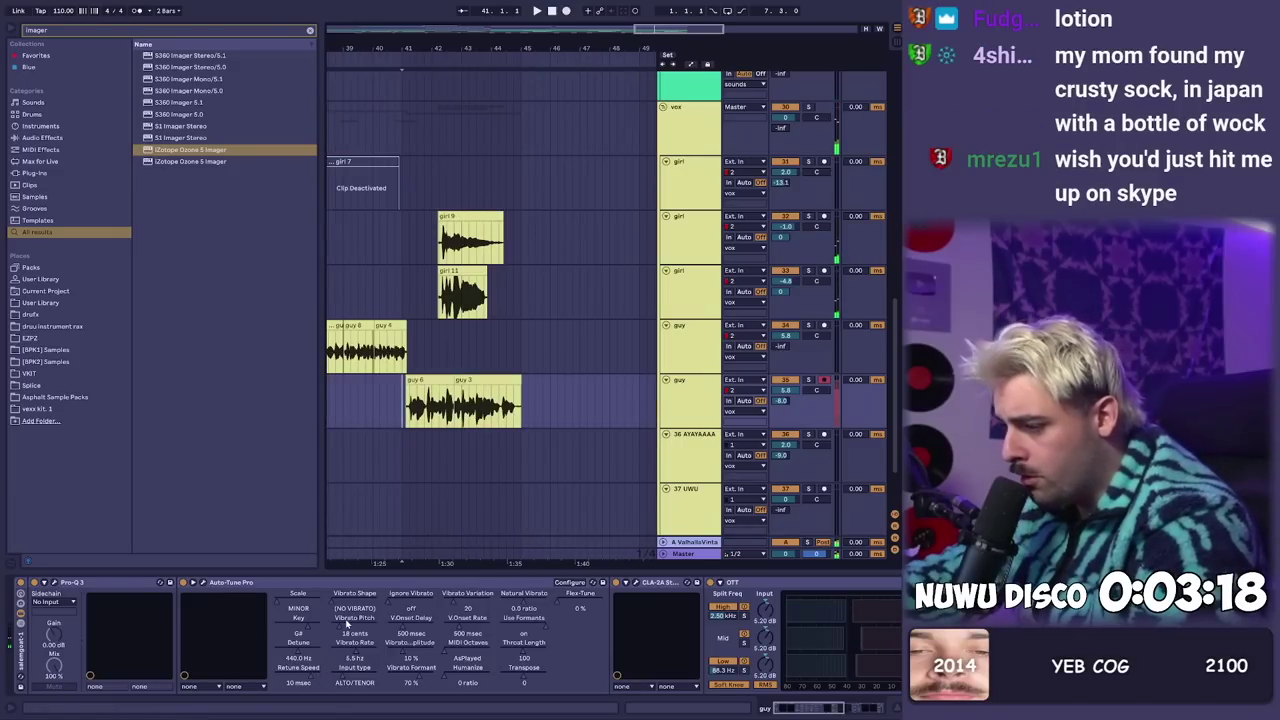
- Show the Auto-Tune Pro Vibrato Shape automation on the lower guy track and adjust the vibrato settings
{"action": "right_click", "coordinate": [342, 603]}
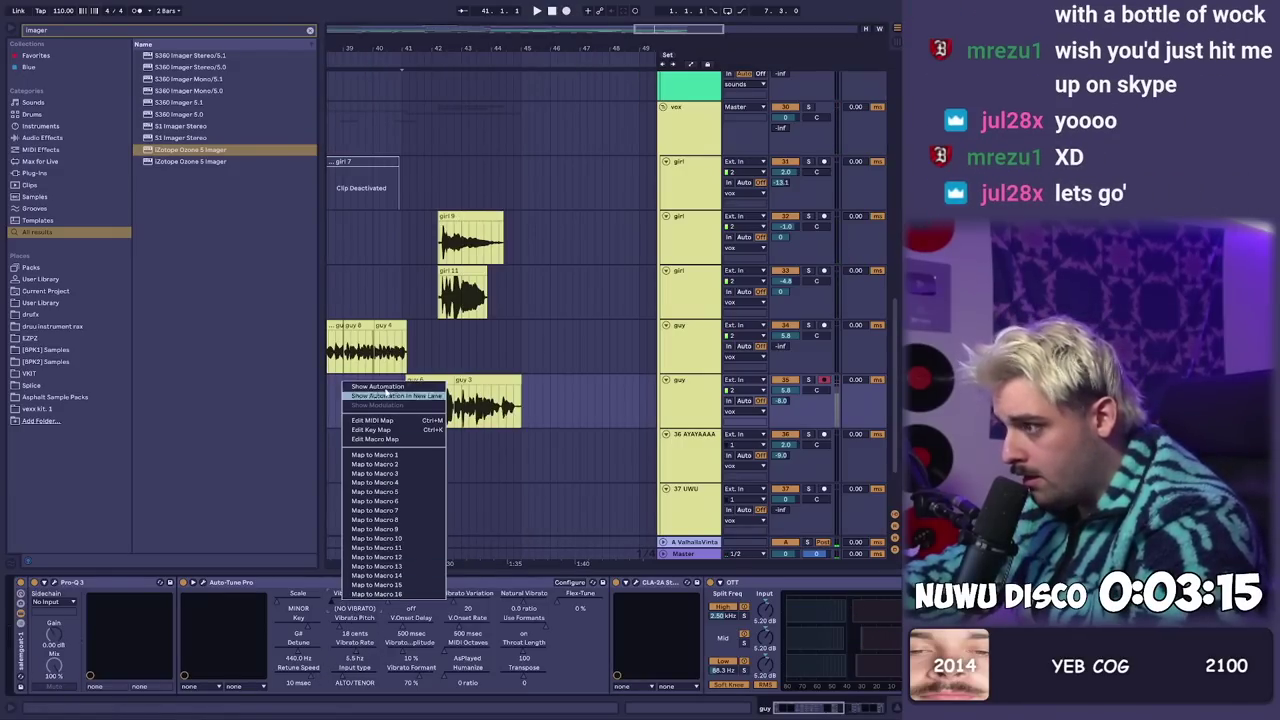
{"action": "left_click", "coordinate": [390, 384]}
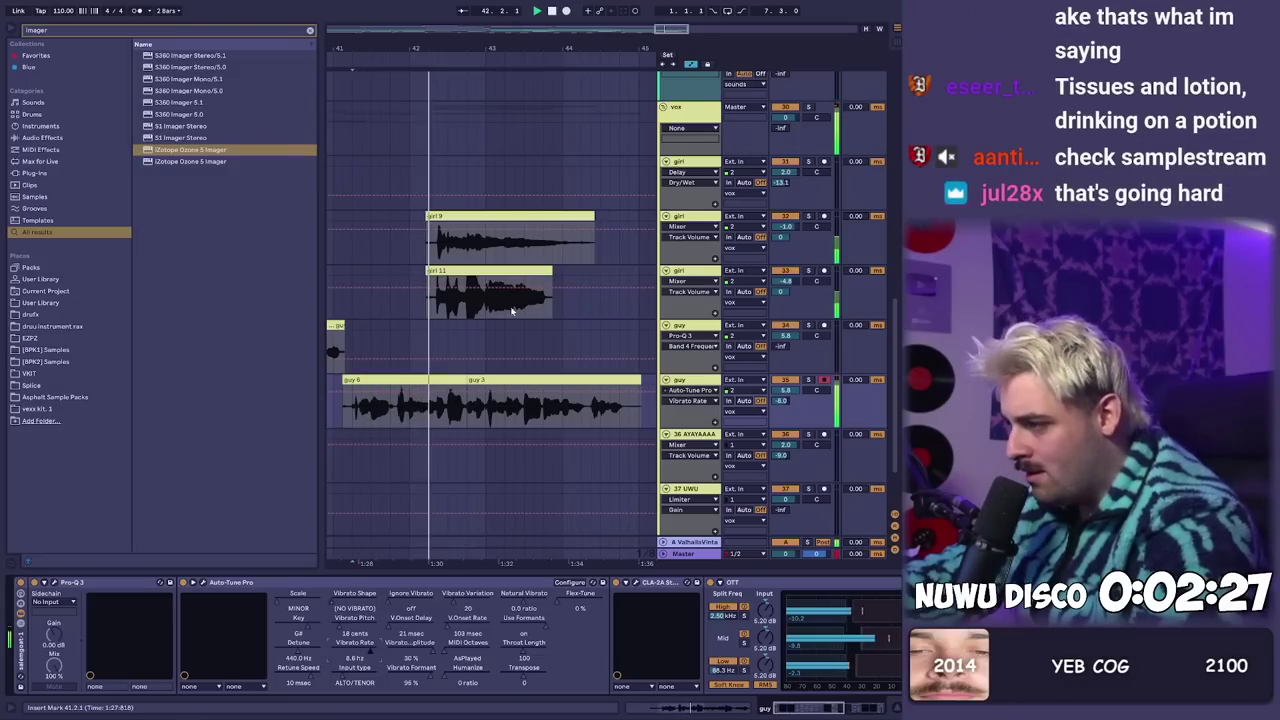
{"action": "right_click", "coordinate": [355, 600]}
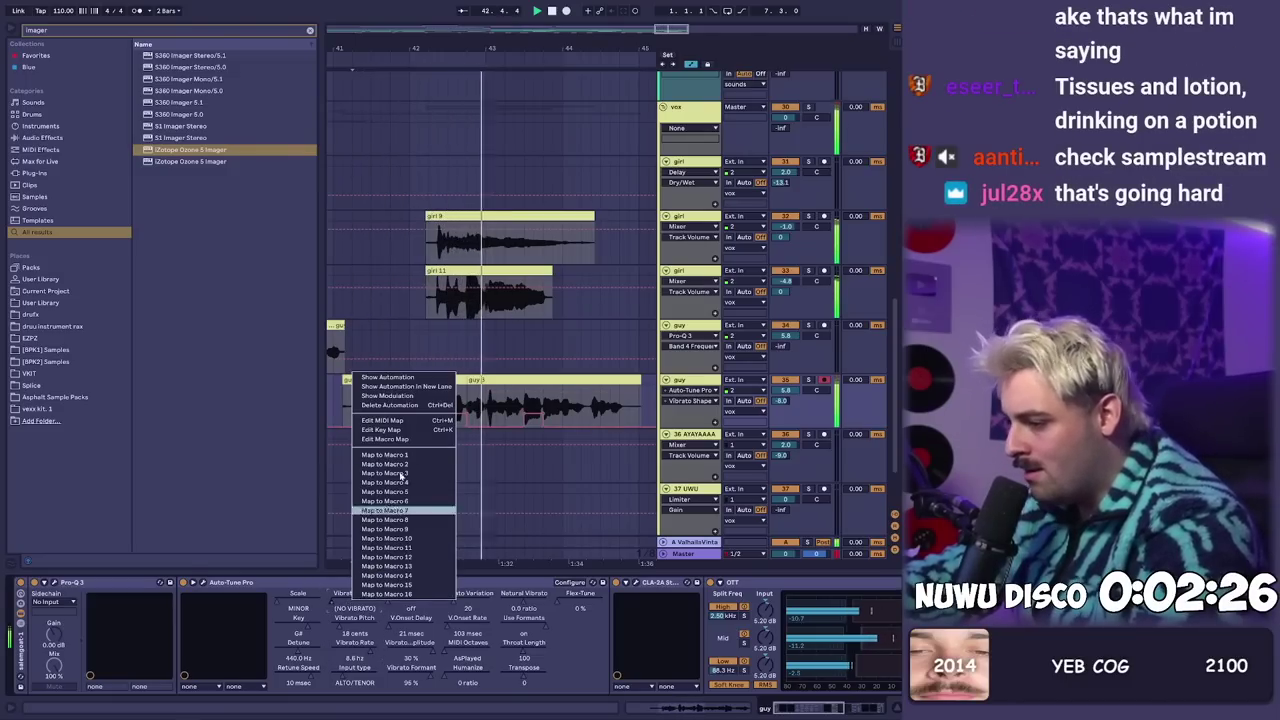
{"action": "left_click", "coordinate": [420, 377]}
{"action": "left_click_drag", "start_coordinate": [514, 51], "coordinate": [485, 14]}
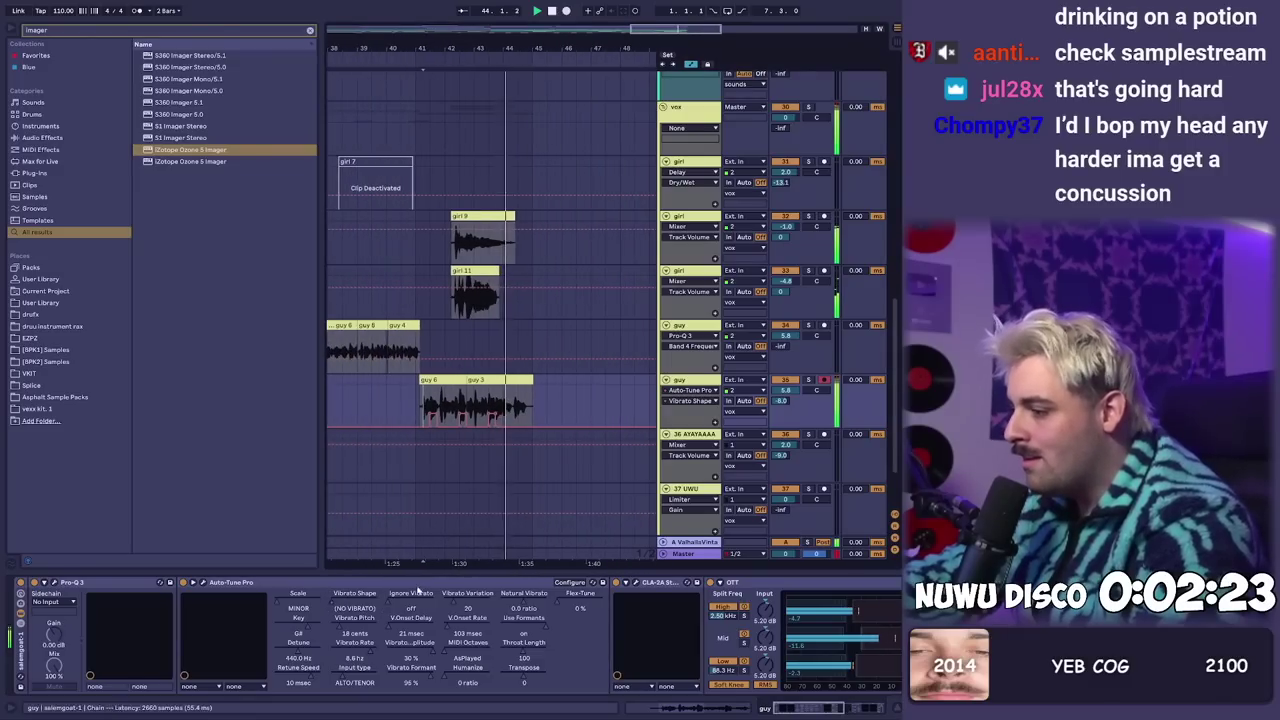
{"action": "left_click_drag", "start_coordinate": [390, 630], "coordinate": [384, 630]}
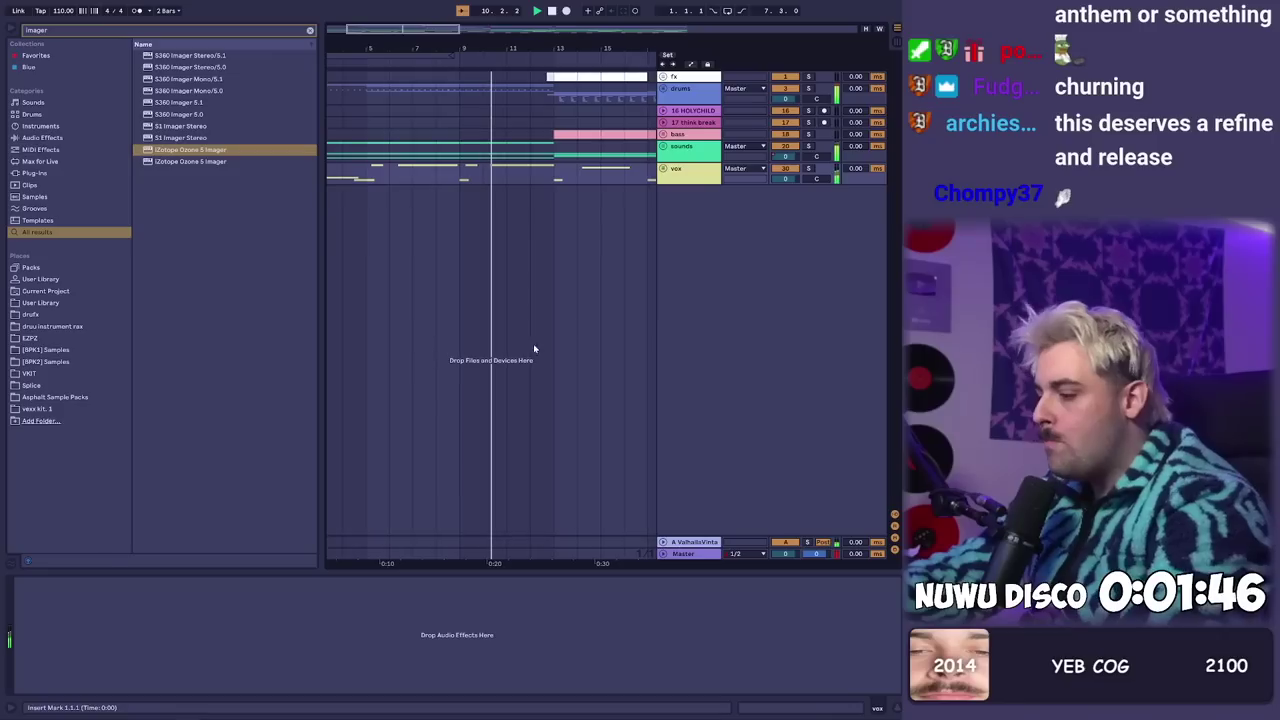
- Switch to Discord's sample-stream channel, get solo_idk.wav, and place it on a new track at bar 45
{"action": "key", "text": "alt+Tab"}
{"action": "key", "text": "Tab"}
{"action": "key", "text": "Tab"}
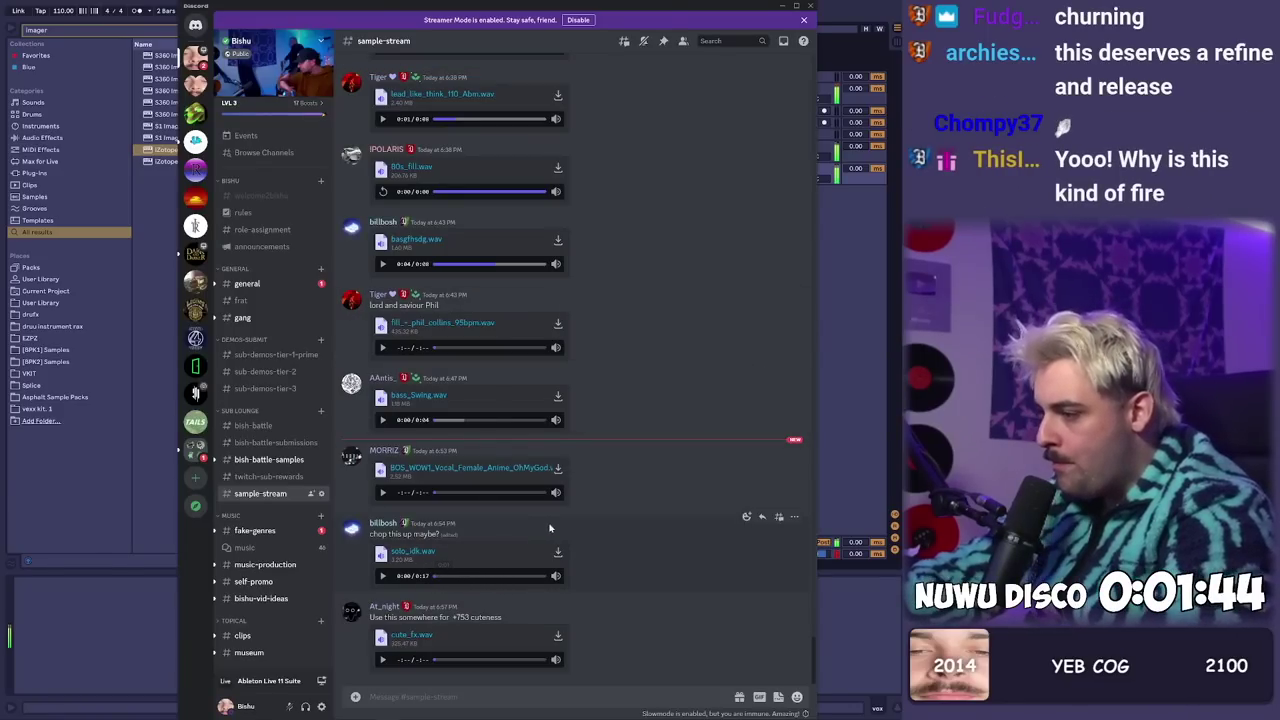
{"action": "key", "text": "alt+Tab"}
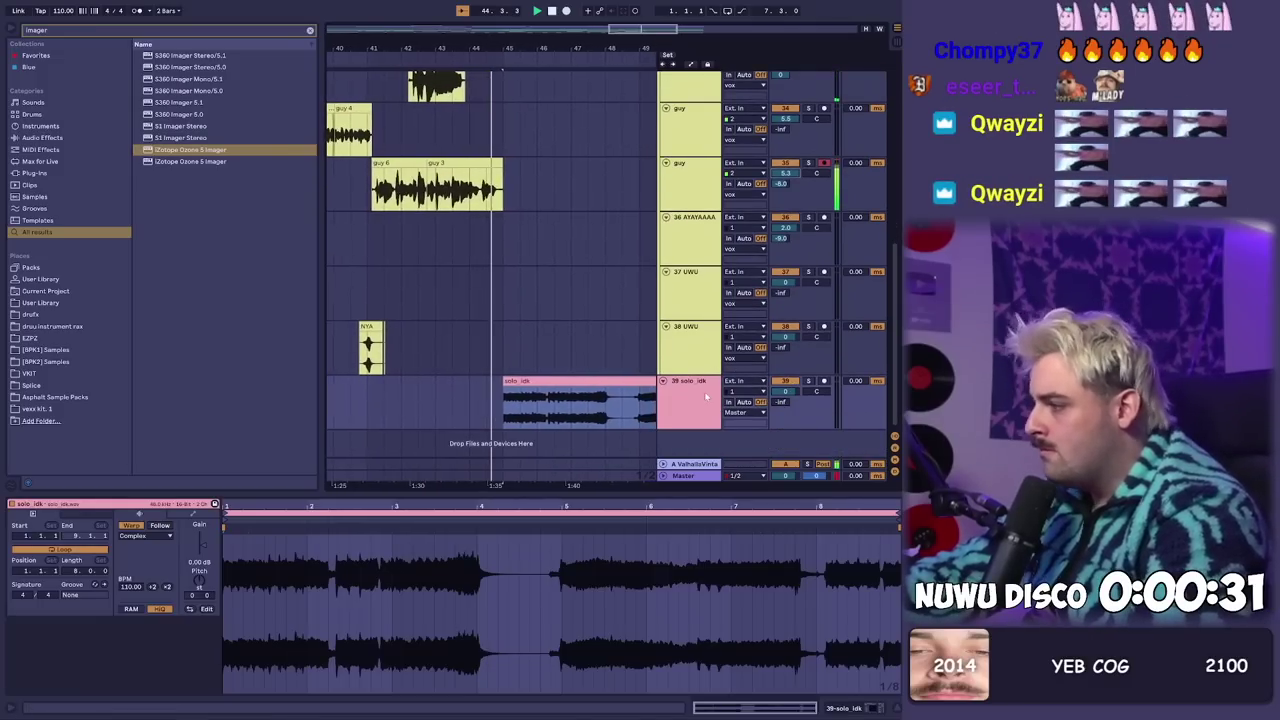
- Set the solo_idk track's Limiter gain to 1.31 dB and its volume to 4.4 dB while playing it back
{"action": "left_click", "coordinate": [527, 397]}
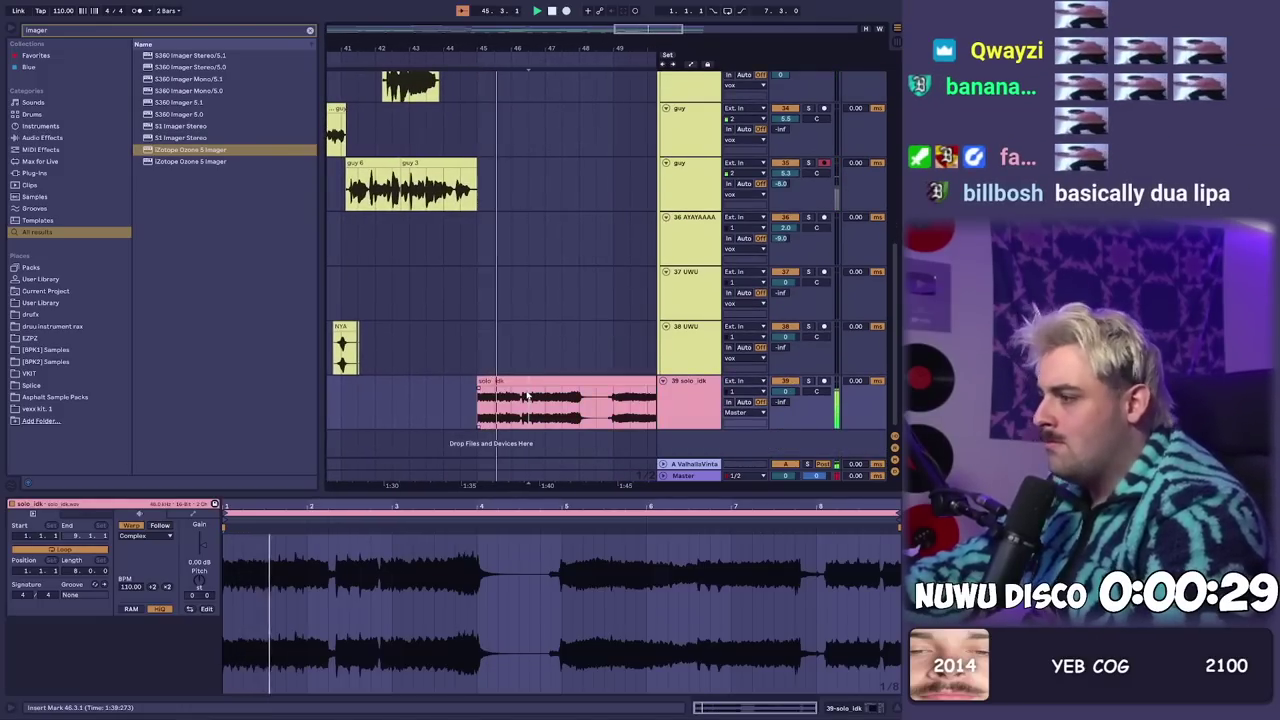
{"action": "left_click", "coordinate": [527, 394]}
{"action": "left_click_drag", "start_coordinate": [785, 391], "coordinate": [785, 345]}
{"action": "key", "text": "shift+Tab"}
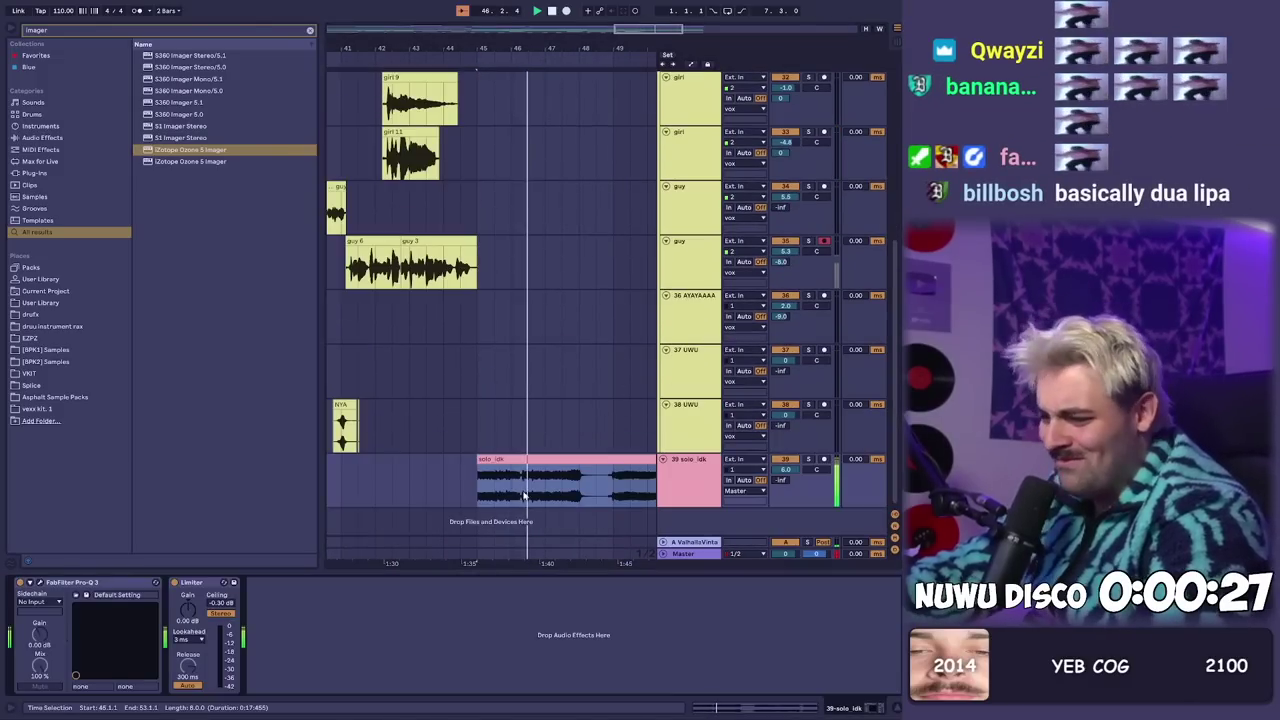
{"action": "left_click_drag", "start_coordinate": [188, 609], "coordinate": [188, 613]}
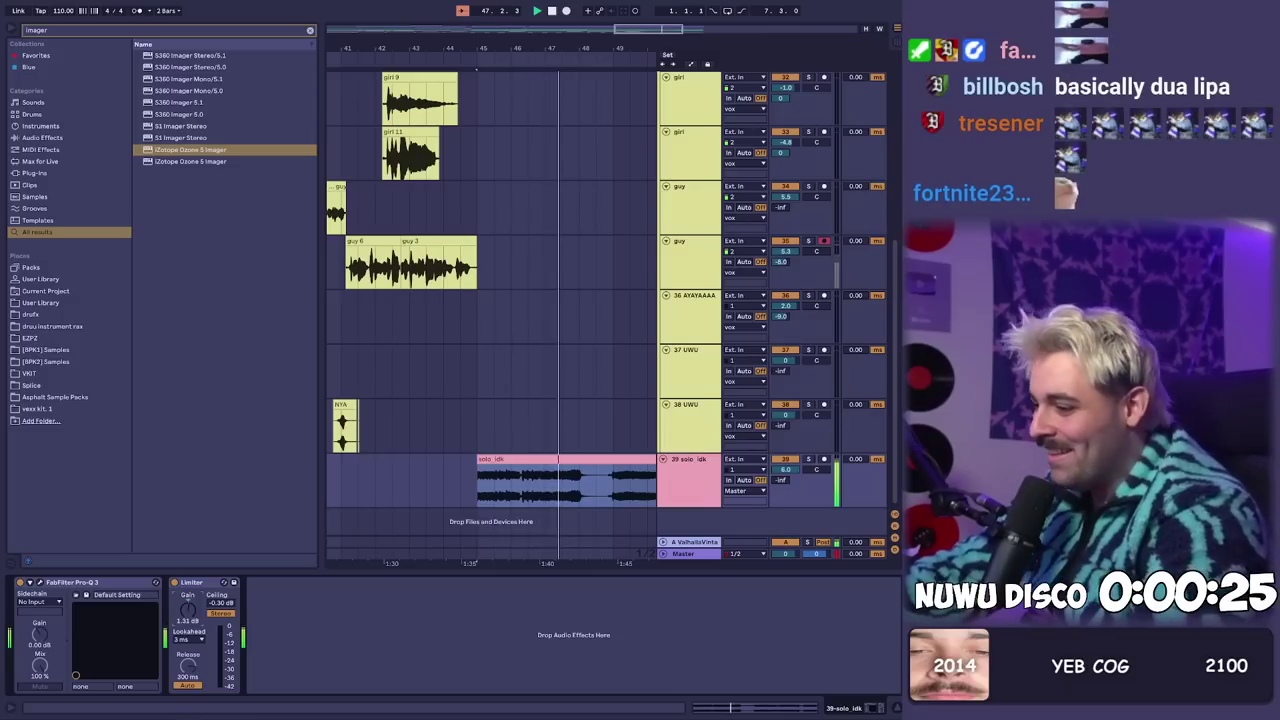
{"action": "left_click_drag", "start_coordinate": [788, 470], "coordinate": [788, 478]}
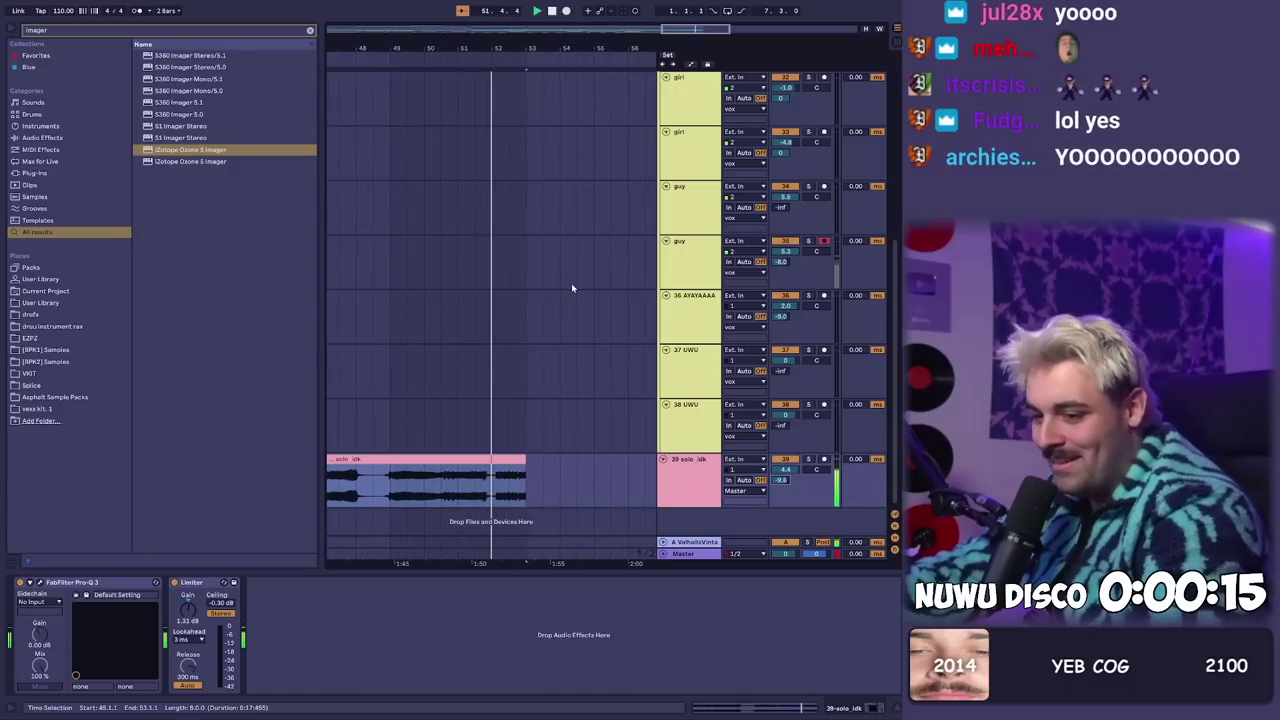
{"action": "left_click_drag", "start_coordinate": [473, 64], "coordinate": [537, 61]}
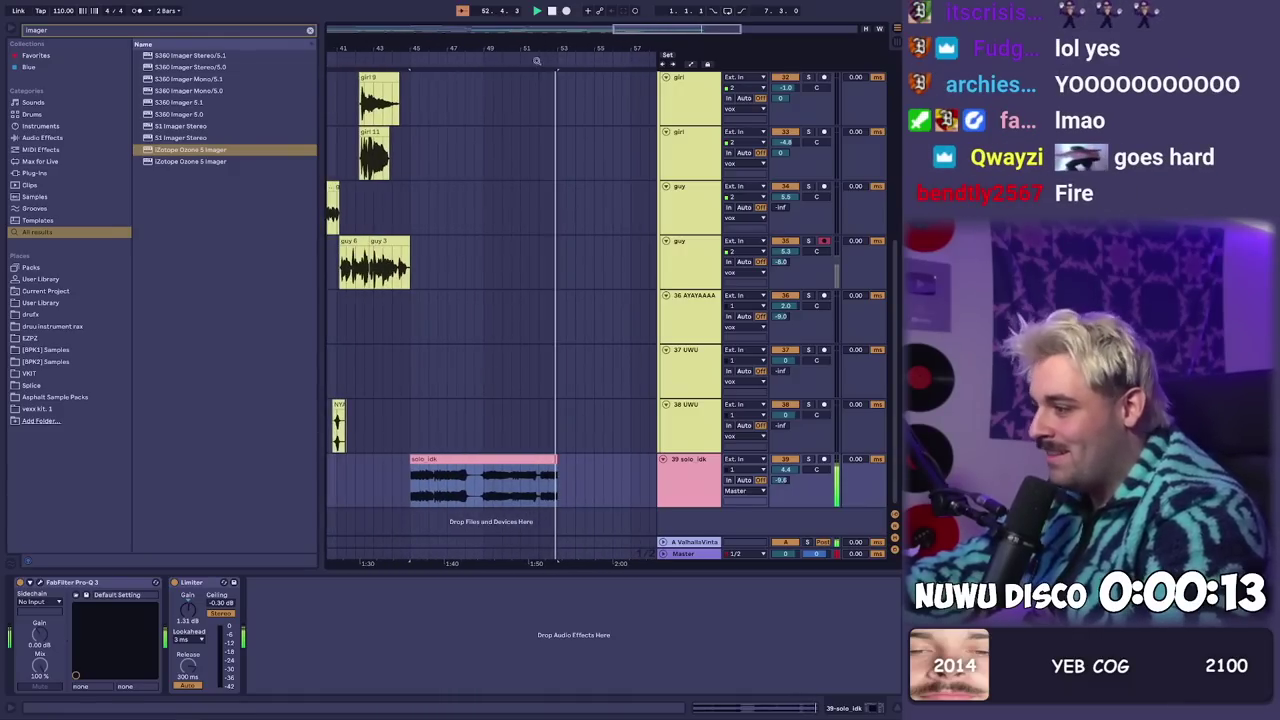
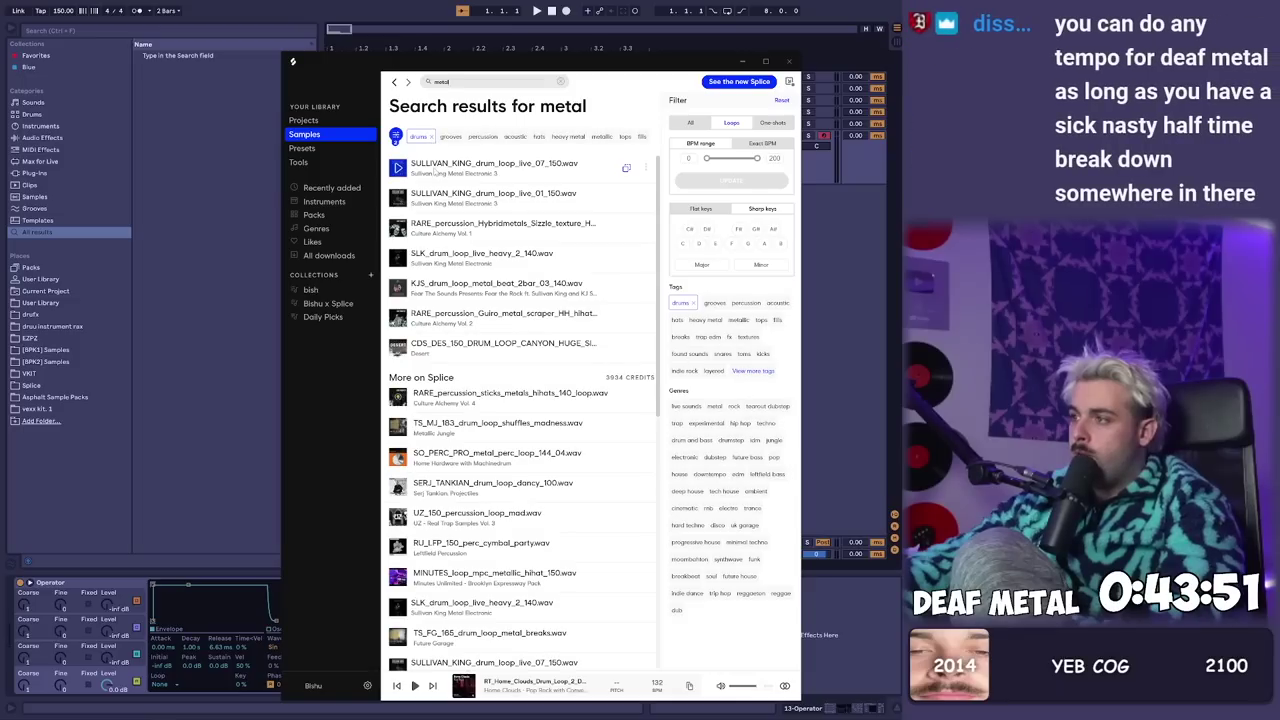
- Bring SULLIVAN_KING_drum_loop_live_07_150.wav from Splice into the arrangement at bar 1 and unfold the vox group
{"action": "key", "text": "alt+Tab"}
{"action": "left_click_drag", "start_coordinate": [437, 167], "coordinate": [414, 217]}
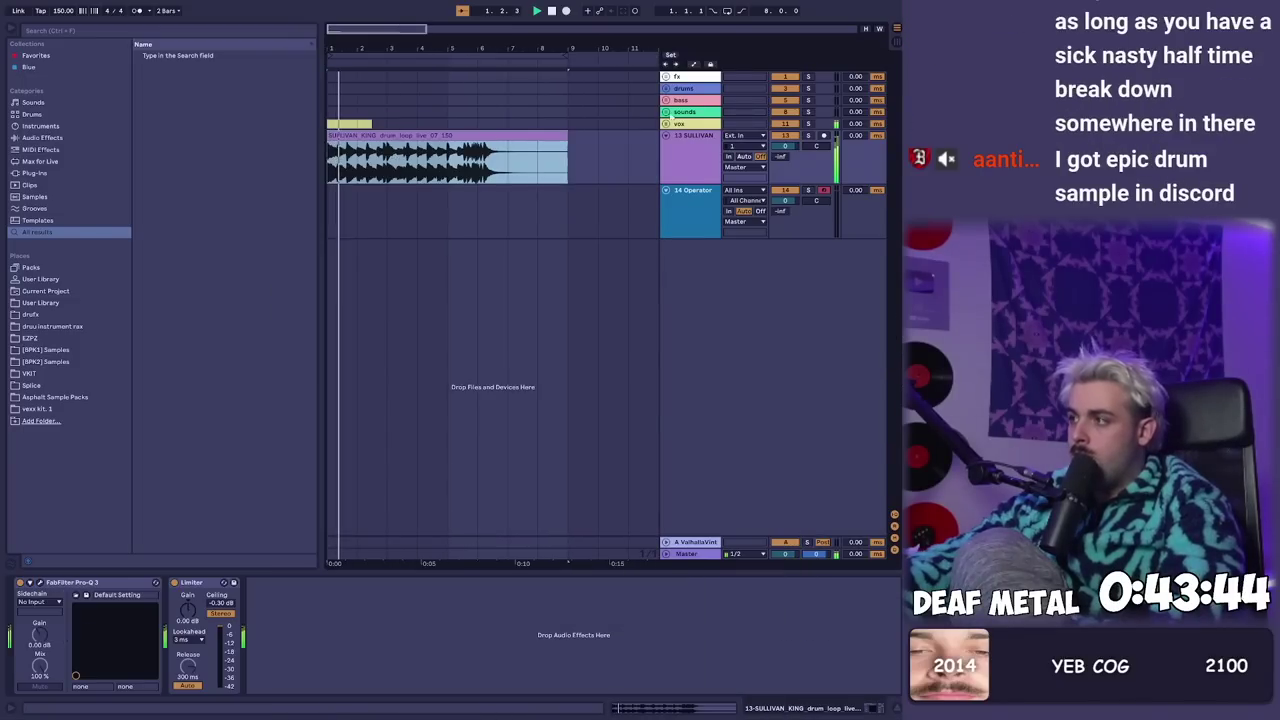
{"action": "left_click", "coordinate": [671, 123]}
{"action": "left_click", "coordinate": [666, 124]}
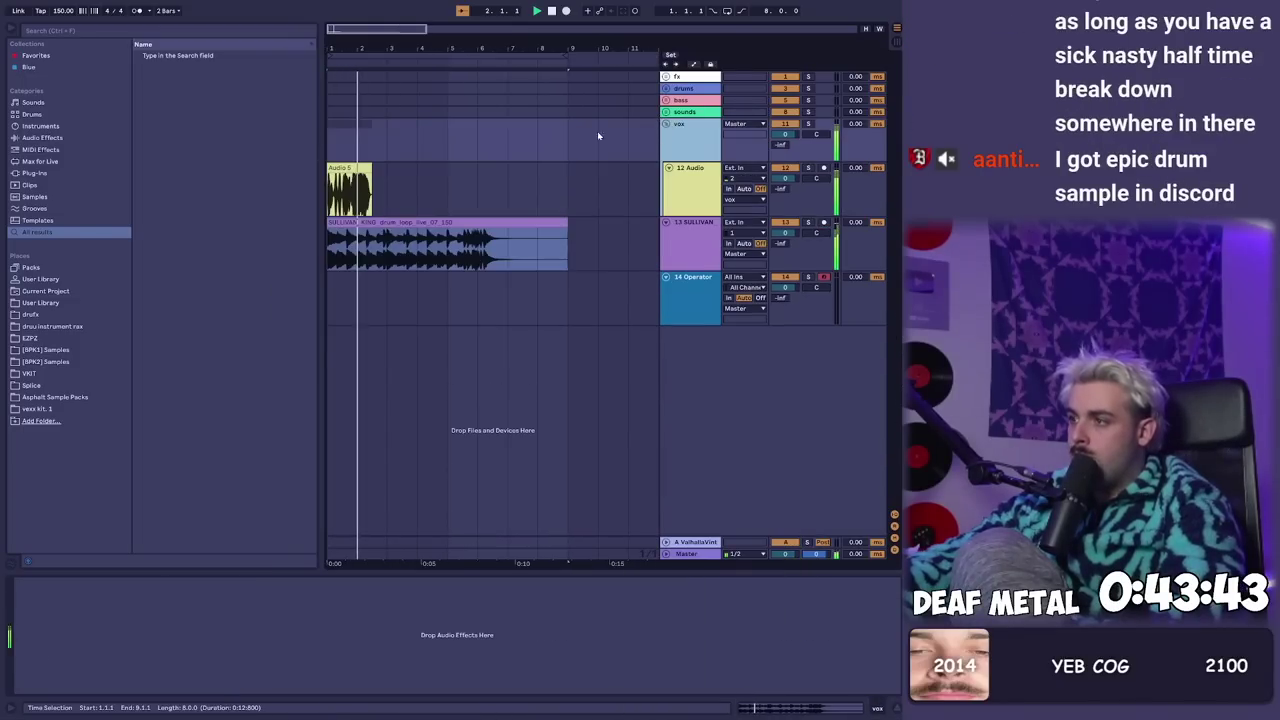
- Open the drum loop clip and try to remove its section from about bar 5 onward
{"action": "left_click_drag", "start_coordinate": [378, 259], "coordinate": [337, 263]}
{"action": "double_click", "coordinate": [450, 224]}
{"action": "left_click_drag", "start_coordinate": [449, 240], "coordinate": [562, 236]}
{"action": "key", "text": "Delete"}
{"action": "key", "text": "Delete"}
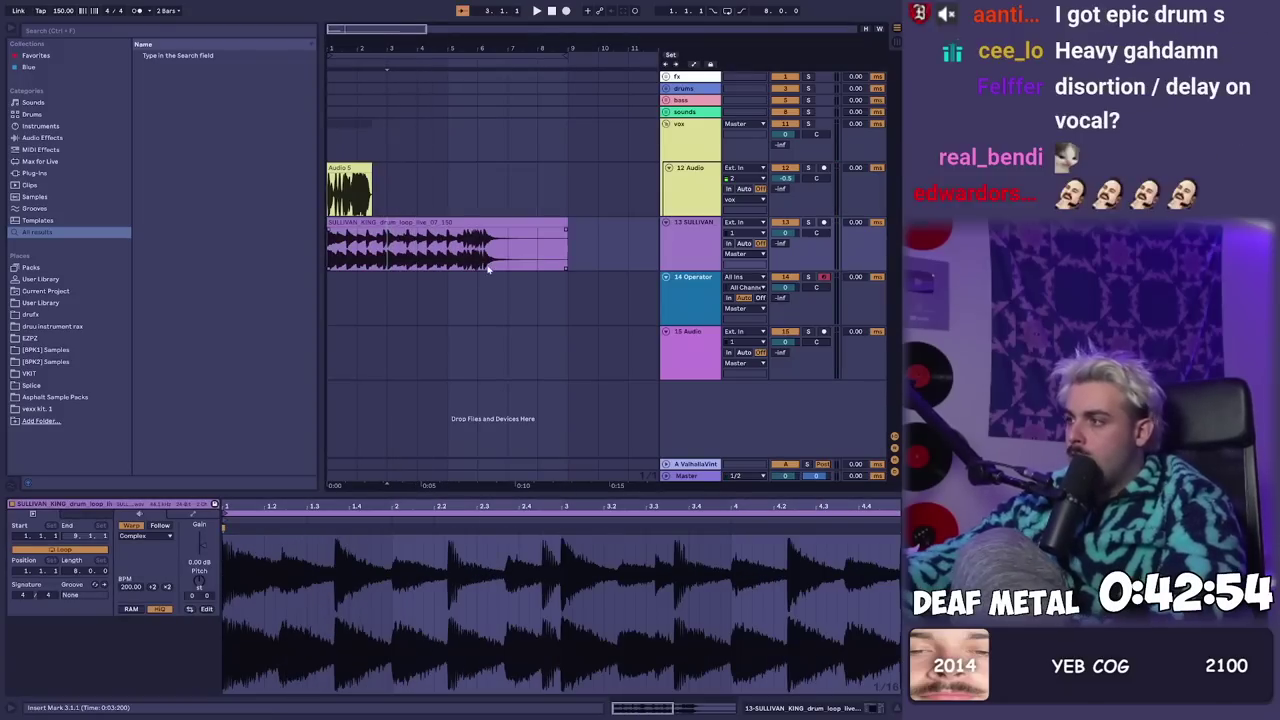
- Arm the 12 Audio vocal track and record a new take over the drum loop from just after bar 3
{"action": "left_click", "coordinate": [388, 190]}
{"action": "left_click", "coordinate": [350, 190]}
{"action": "key", "text": "space"}
{"action": "left_click", "coordinate": [824, 168]}
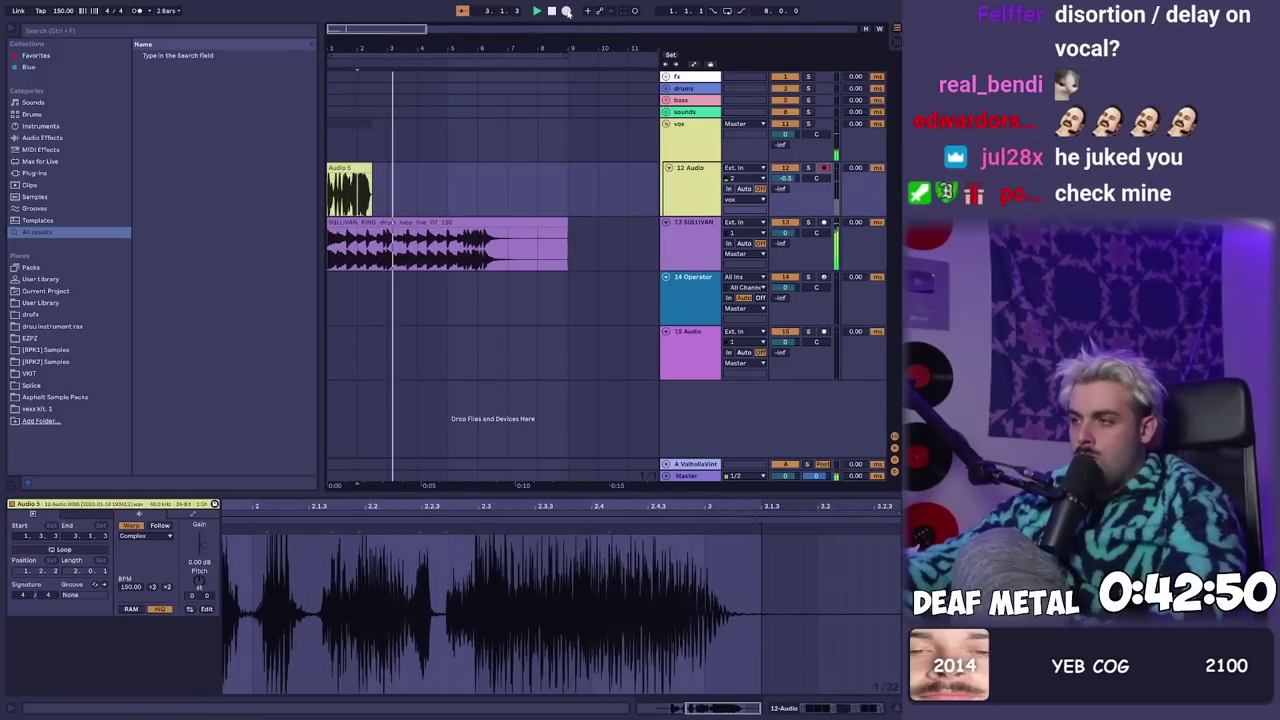
{"action": "left_click", "coordinate": [566, 10]}
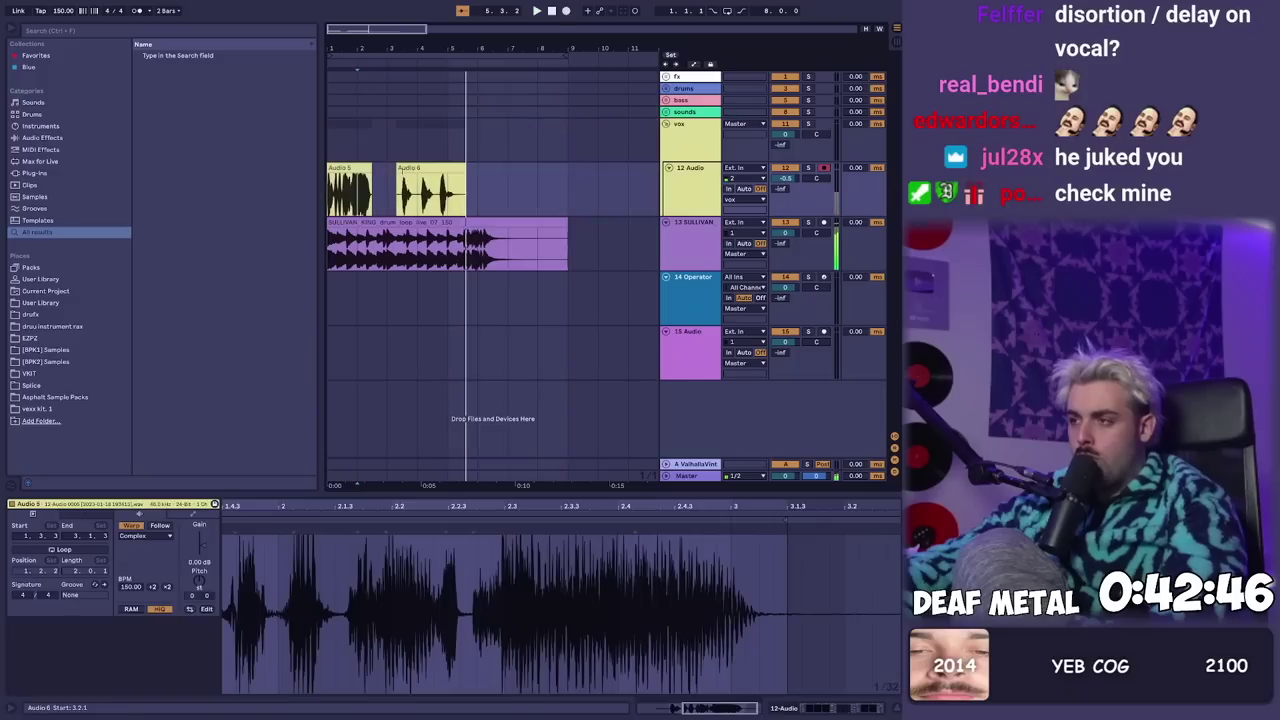
- Duplicate the 12 Audio track, deleting the Audio 5 clip from the copy and the Audio 6 clip from the original
{"action": "left_click", "coordinate": [340, 222]}
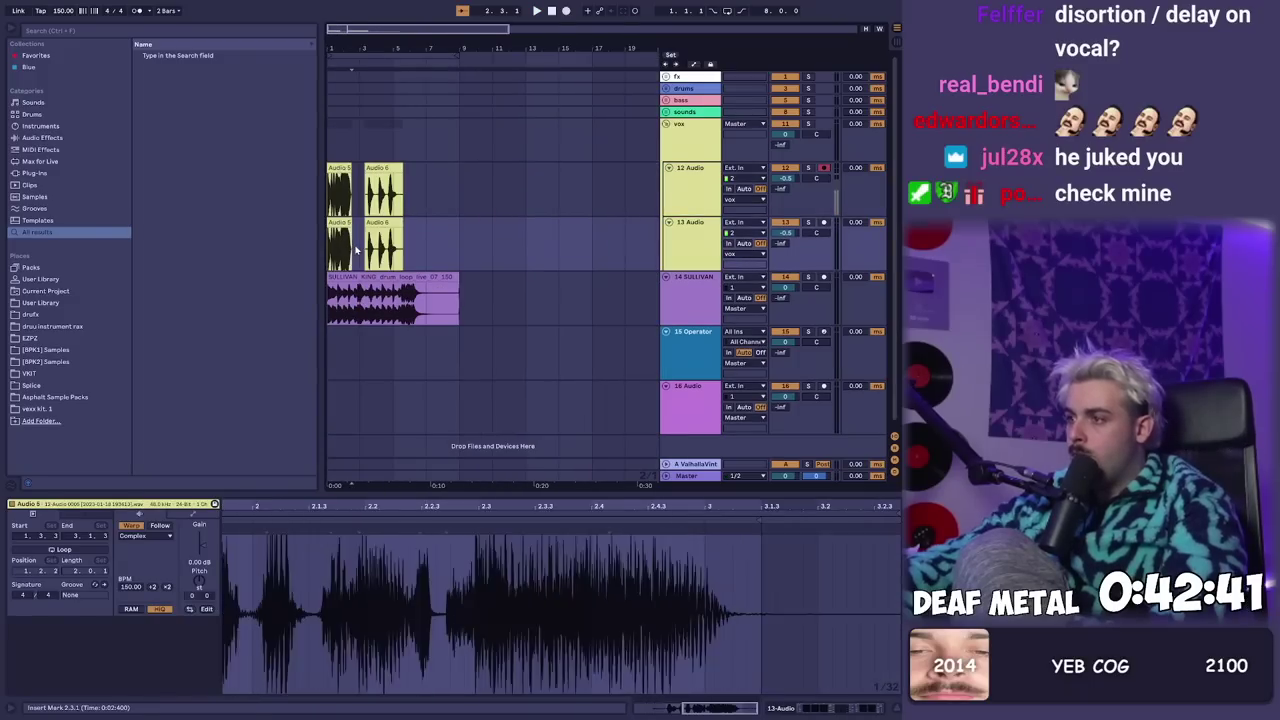
{"action": "key", "text": "Delete"}
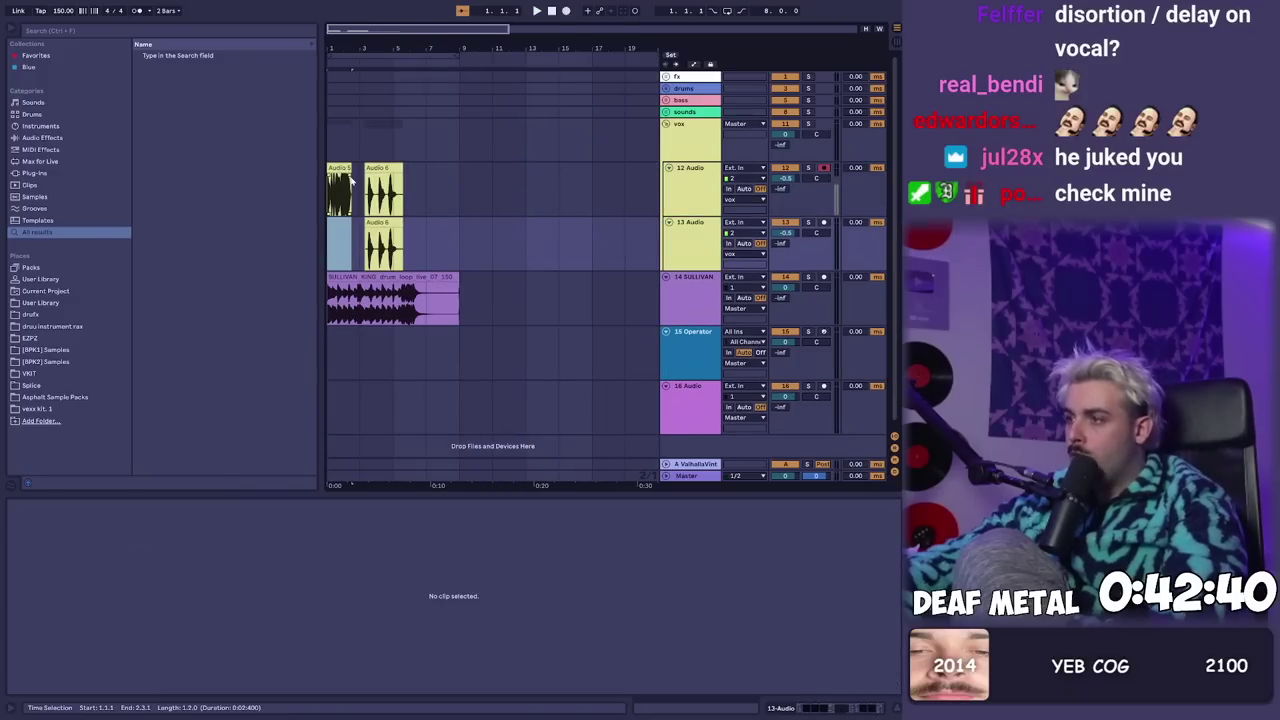
{"action": "left_click", "coordinate": [374, 168]}
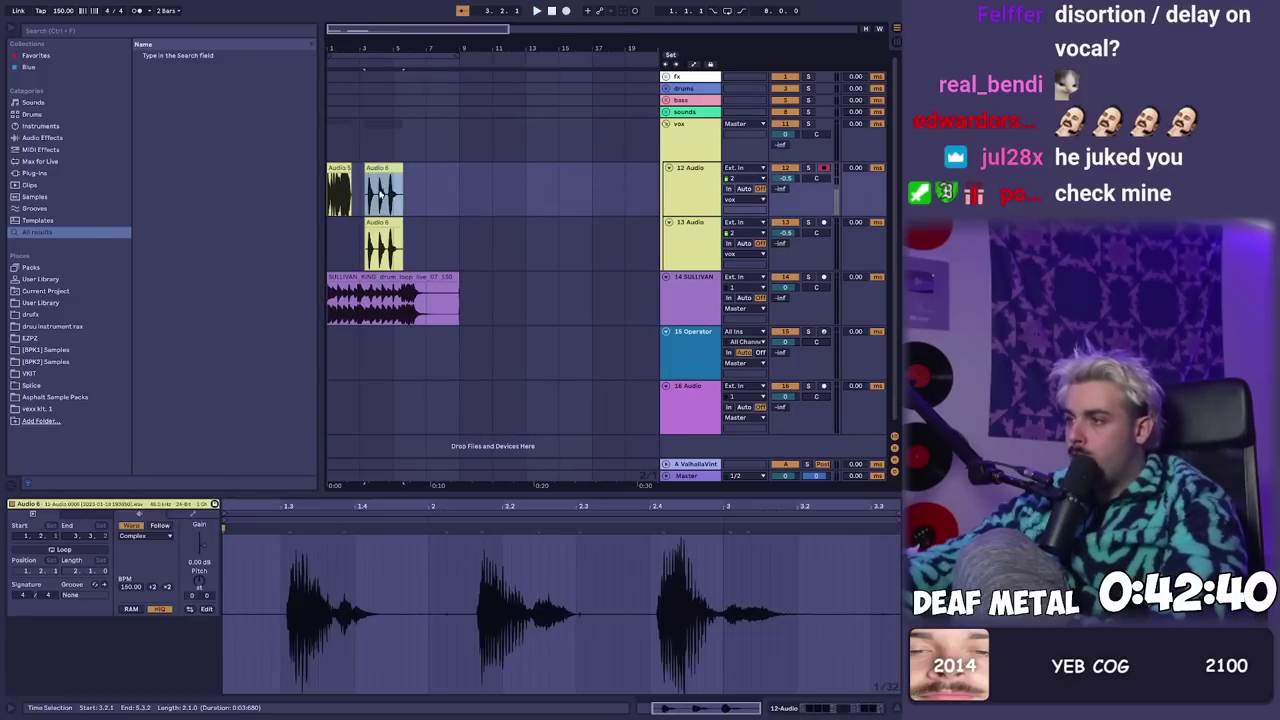
{"action": "key", "text": "Delete"}
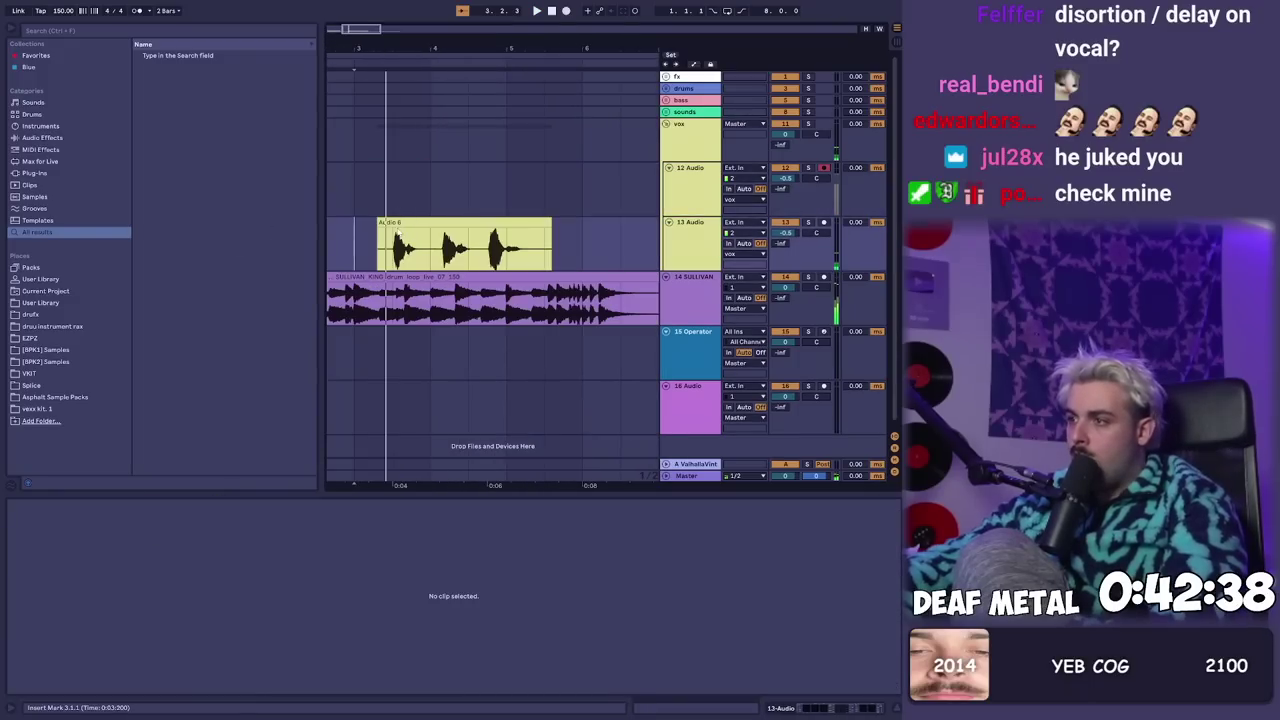
- Move the Audio 6 take to start at bar 3, then split and reposition its shouts against the drum loop
{"action": "left_click", "coordinate": [440, 222]}
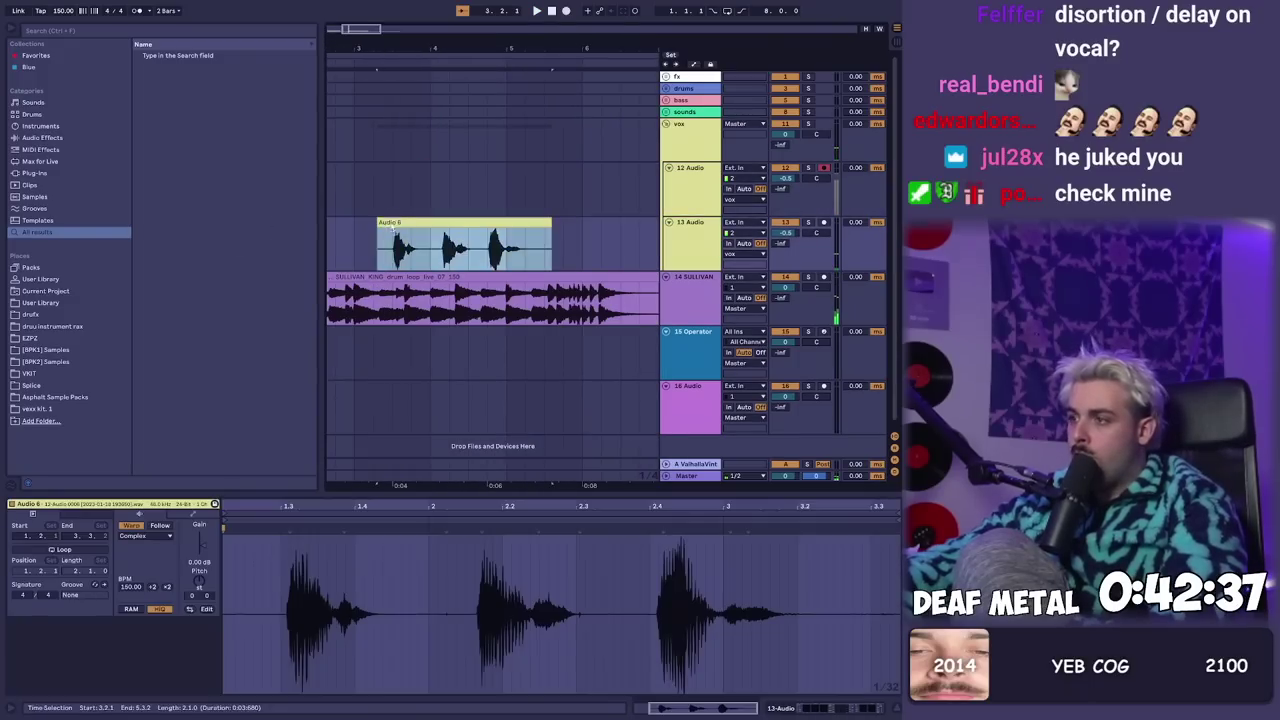
{"action": "key", "text": "Left"}
{"action": "left_click_drag", "start_coordinate": [79, 494], "coordinate": [79, 580]}
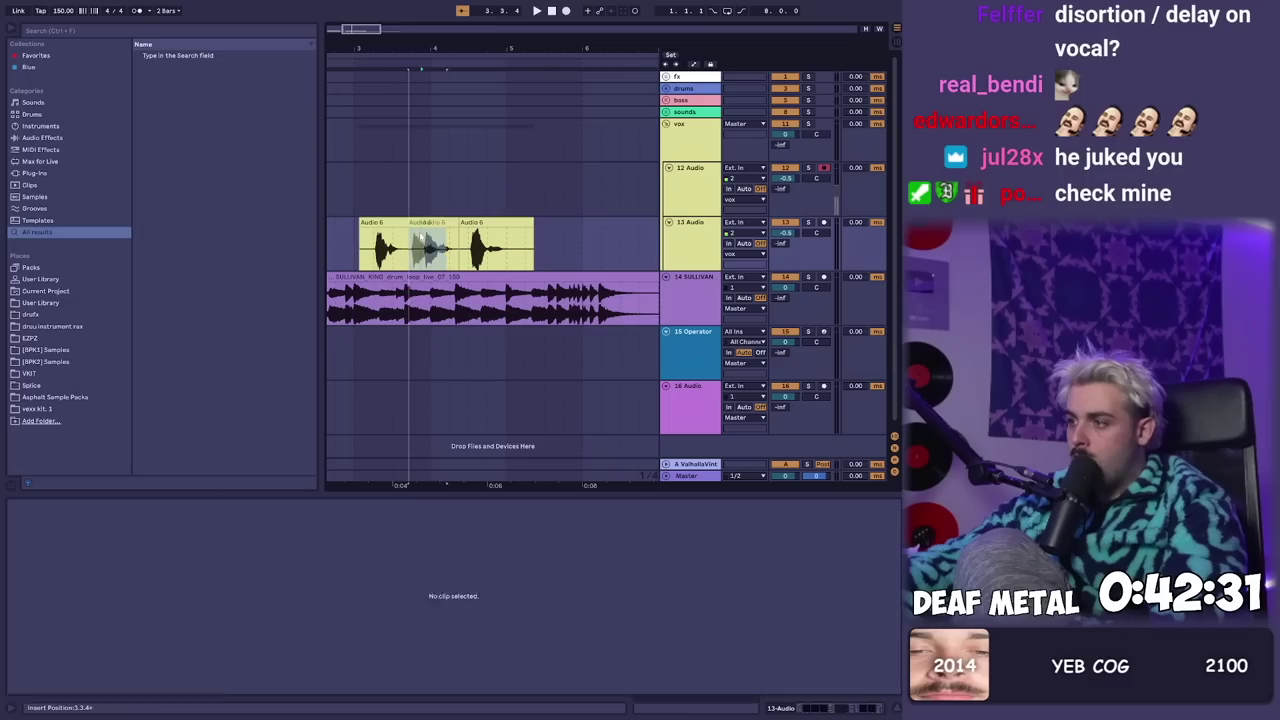
{"action": "left_click_drag", "start_coordinate": [432, 222], "coordinate": [534, 243]}
{"action": "key", "text": "ctrl+e"}
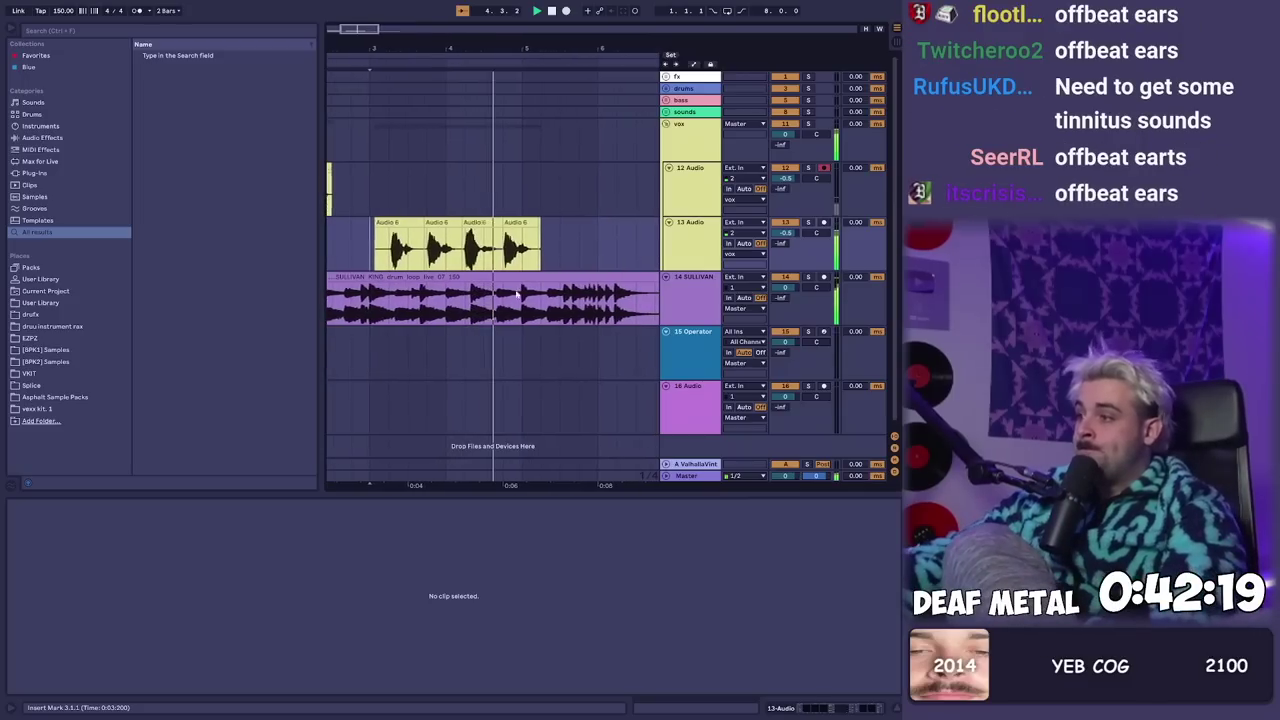
- Cut the chopped vocal off at bar 5 and clear bars 5 to 9 on both vocal tracks
{"action": "left_click_drag", "start_coordinate": [530, 240], "coordinate": [492, 228]}
{"action": "key", "text": "Delete"}
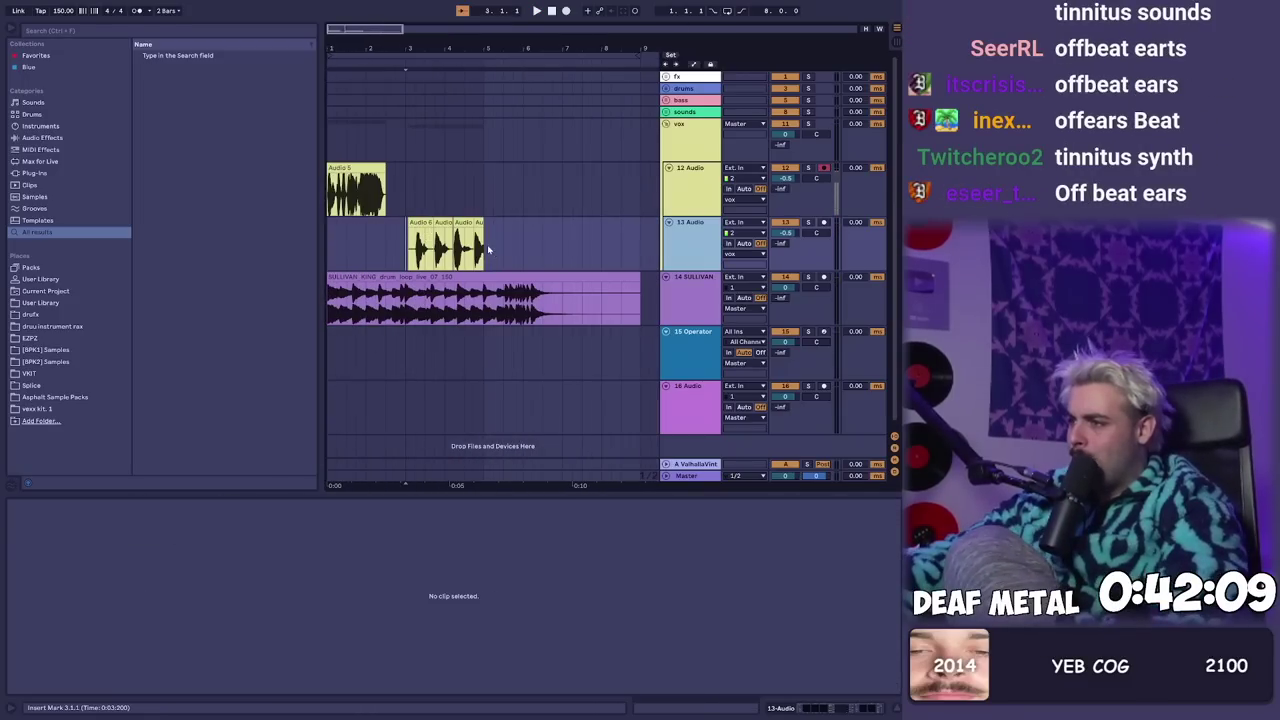
{"action": "key", "text": "ctrl+d"}
{"action": "key", "text": "Delete"}
- Look through Splice and the Discord sample channel for metal guitar, and bring the PHT_loop_melody_metal_guitar_striker_150 loop onto track 16 in Ableton Live
{"action": "key", "text": "alt+Tab"}
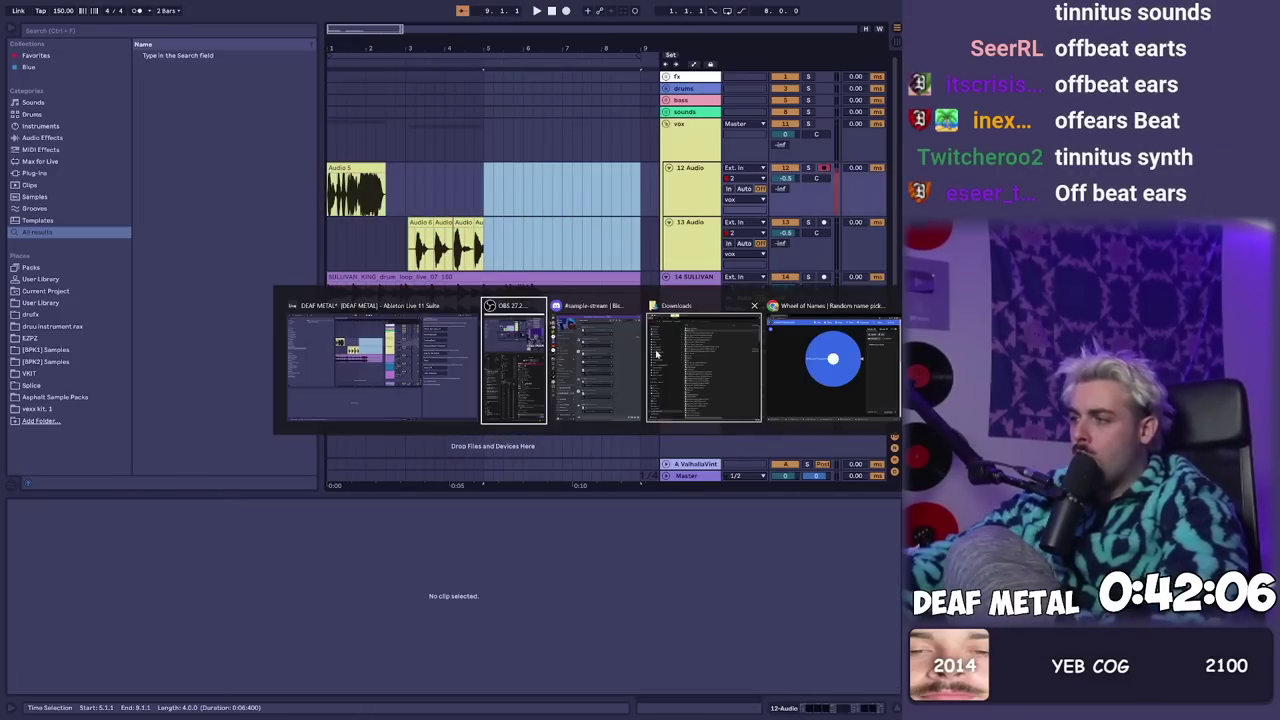
{"action": "left_click", "coordinate": [597, 386]}
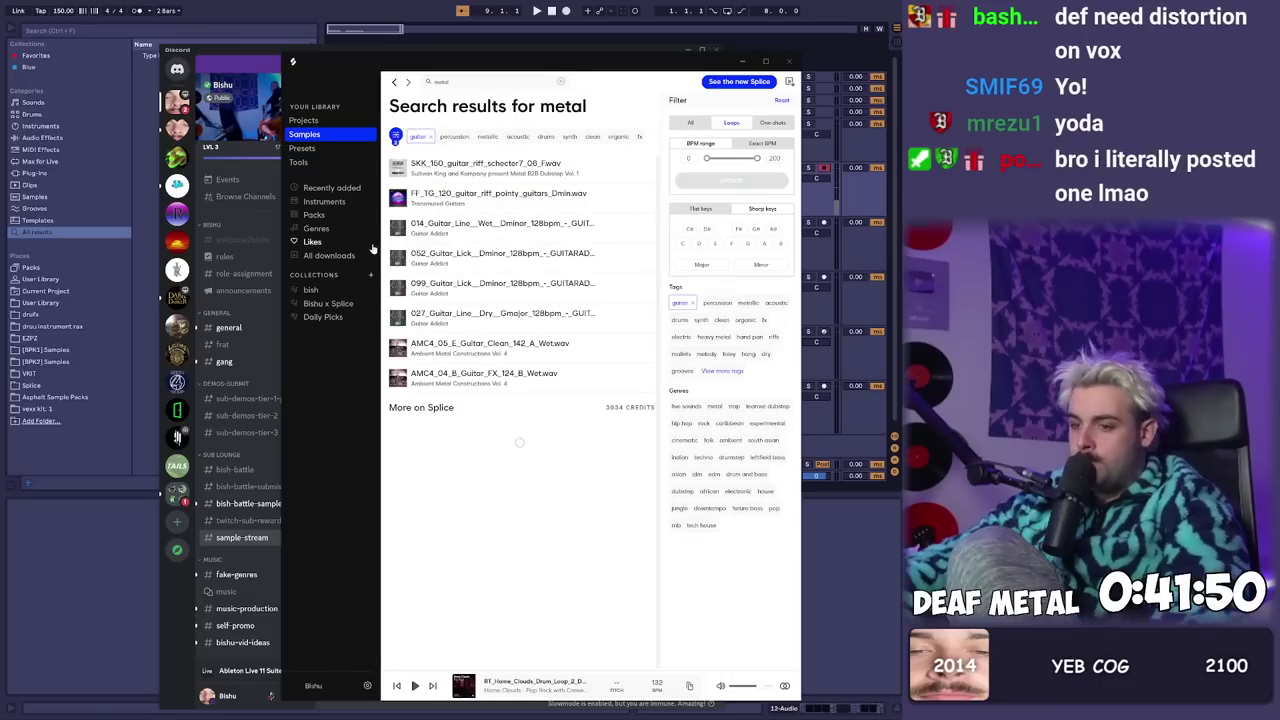
{"action": "key", "text": "alt+Tab"}
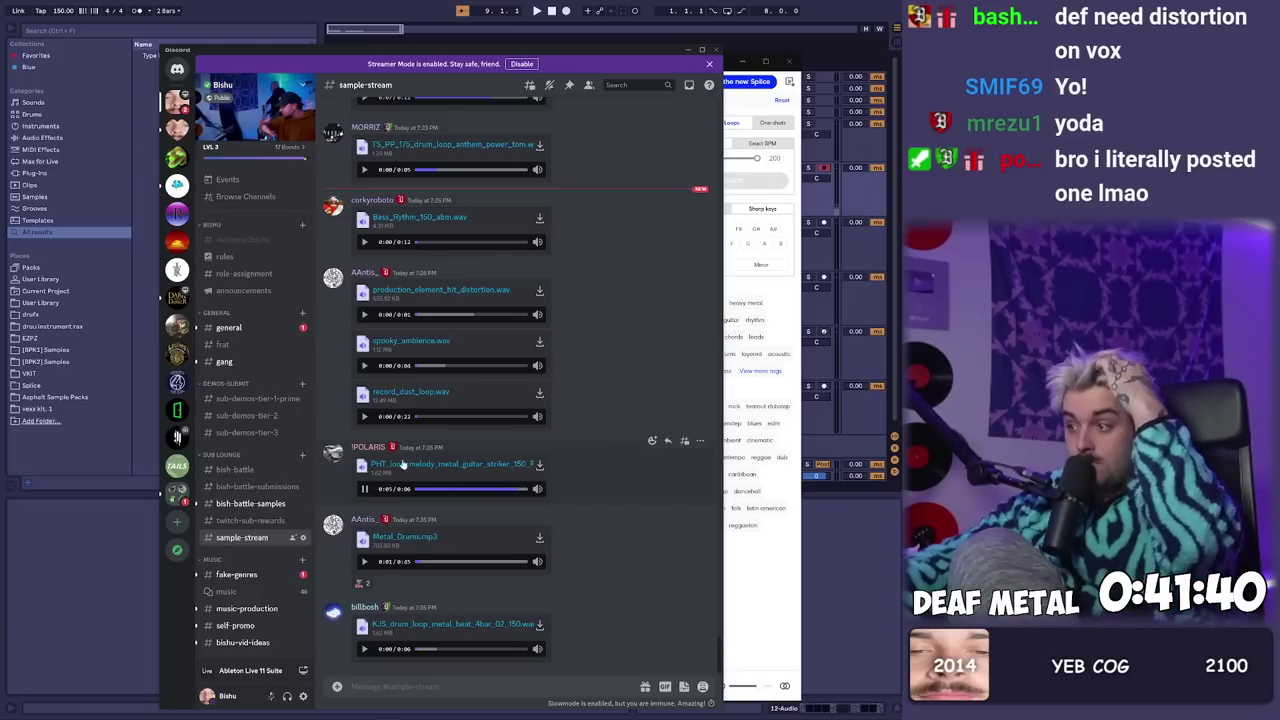
{"action": "key", "text": "alt+Tab"}
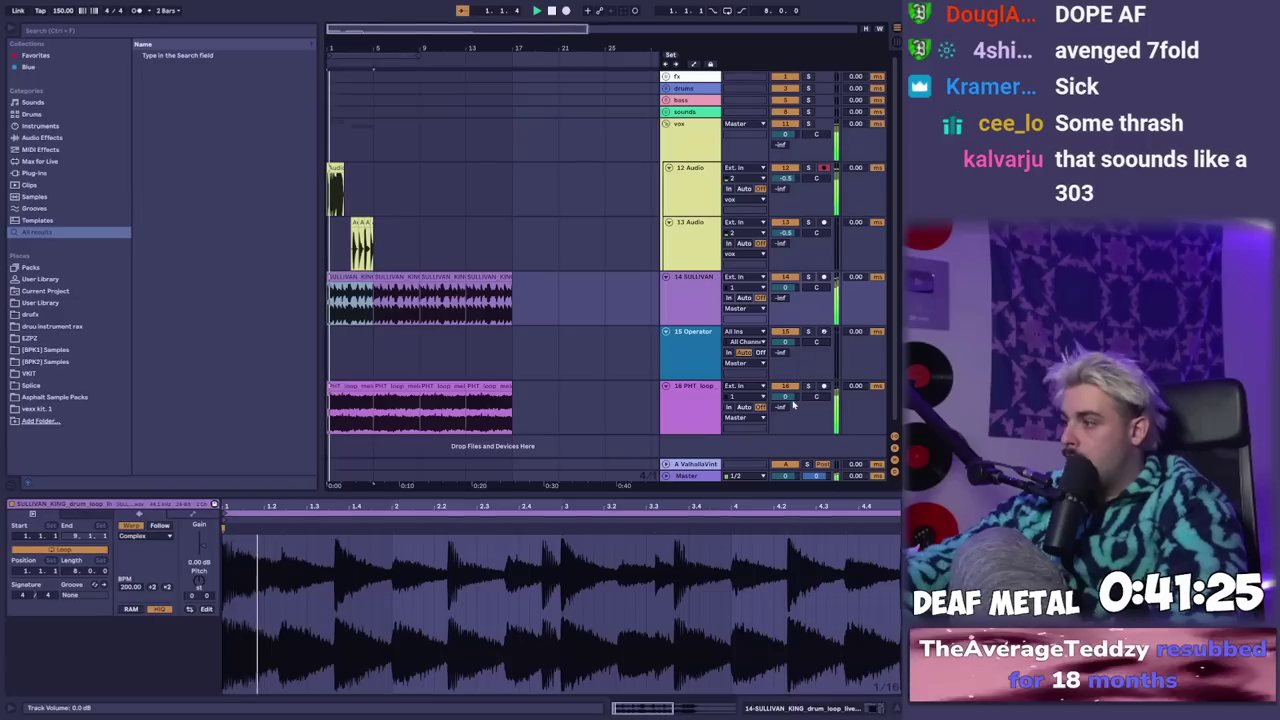
- Lower the guitar loop track's volume to -3.0 dB and set its Limiter gain to 0.31 dB
{"action": "left_click_drag", "start_coordinate": [792, 400], "coordinate": [793, 412]}
{"action": "left_click_drag", "start_coordinate": [509, 412], "coordinate": [349, 382]}
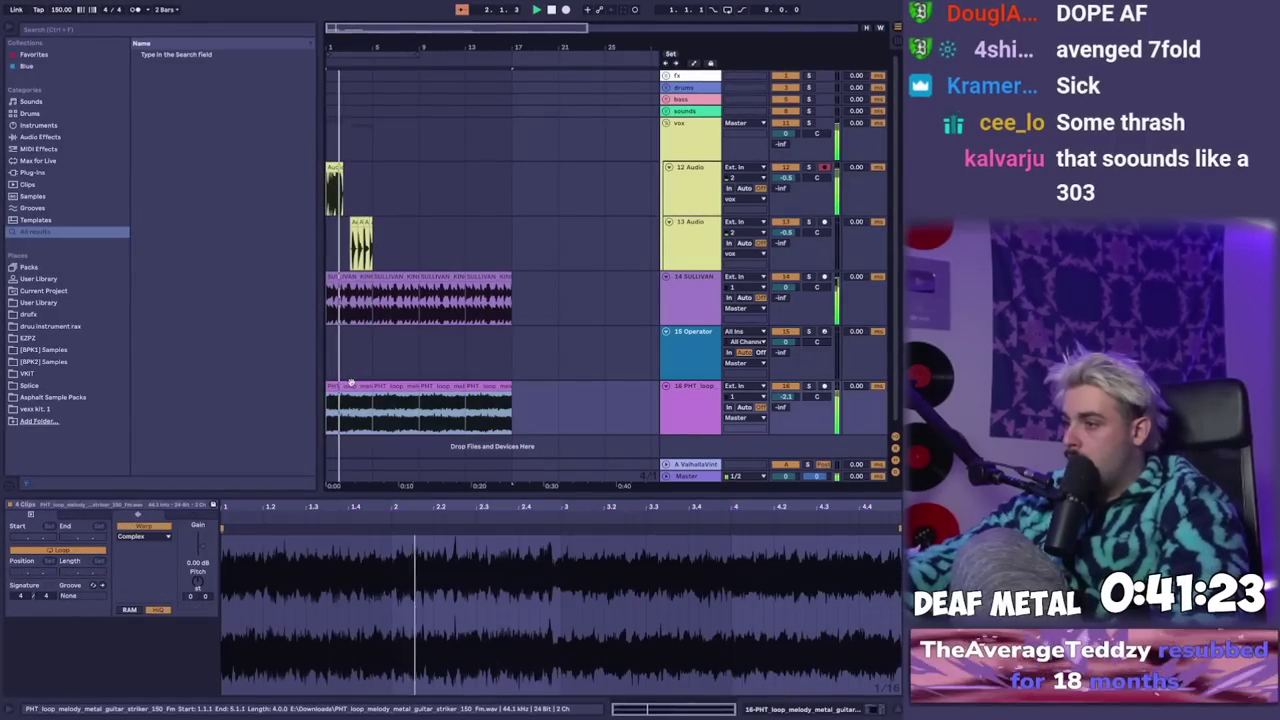
{"action": "key", "text": "shift+Tab"}
{"action": "left_click_drag", "start_coordinate": [186, 612], "coordinate": [186, 609]}
{"action": "left_click", "coordinate": [349, 367]}
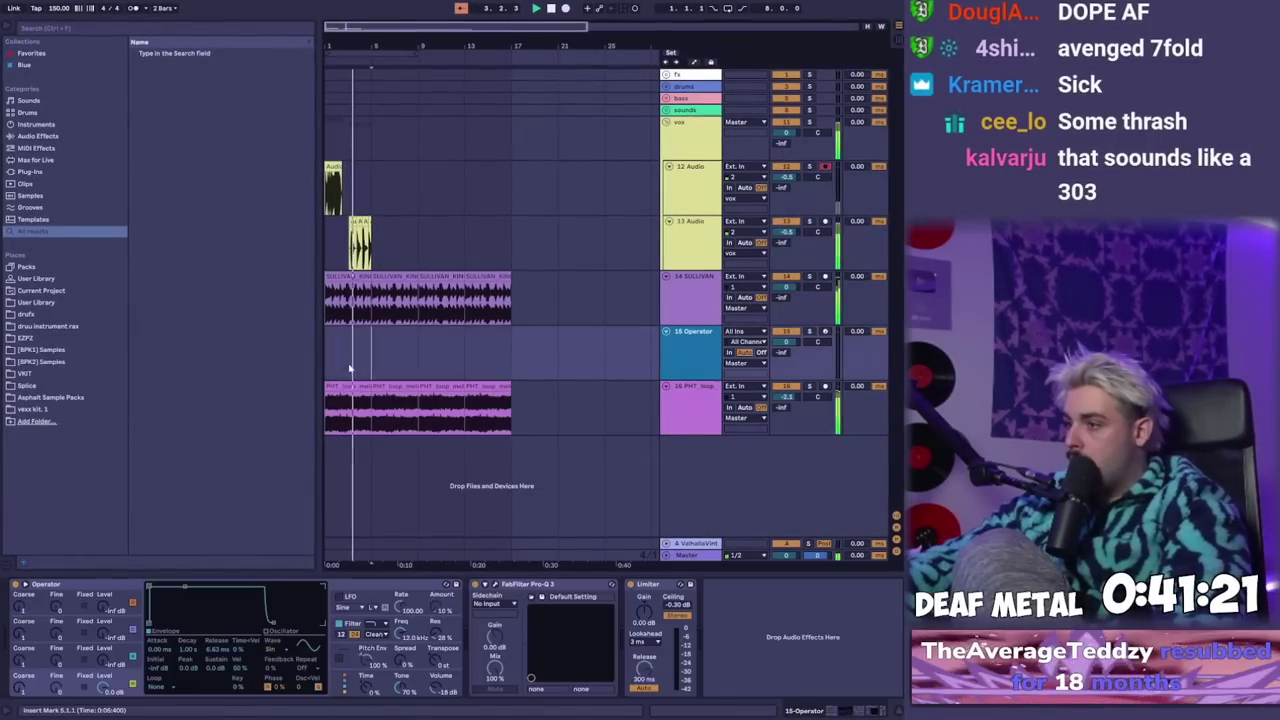
{"action": "key", "text": "ctrl+1"}
{"action": "left_click", "coordinate": [349, 400]}
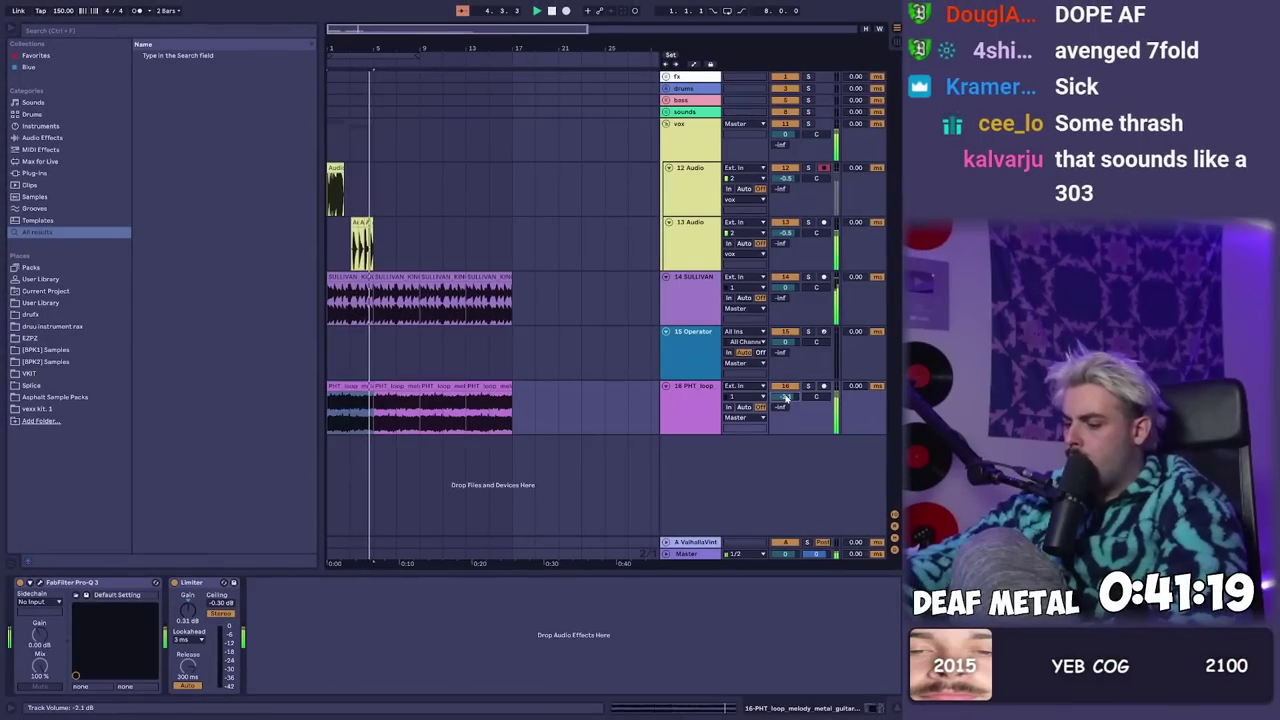
- Duplicate bars 1 to 5 of both vocal tracks three times and lower the chopped vocal track's volume to -1.8 dB
{"action": "left_click_drag", "start_coordinate": [383, 248], "coordinate": [249, 183]}
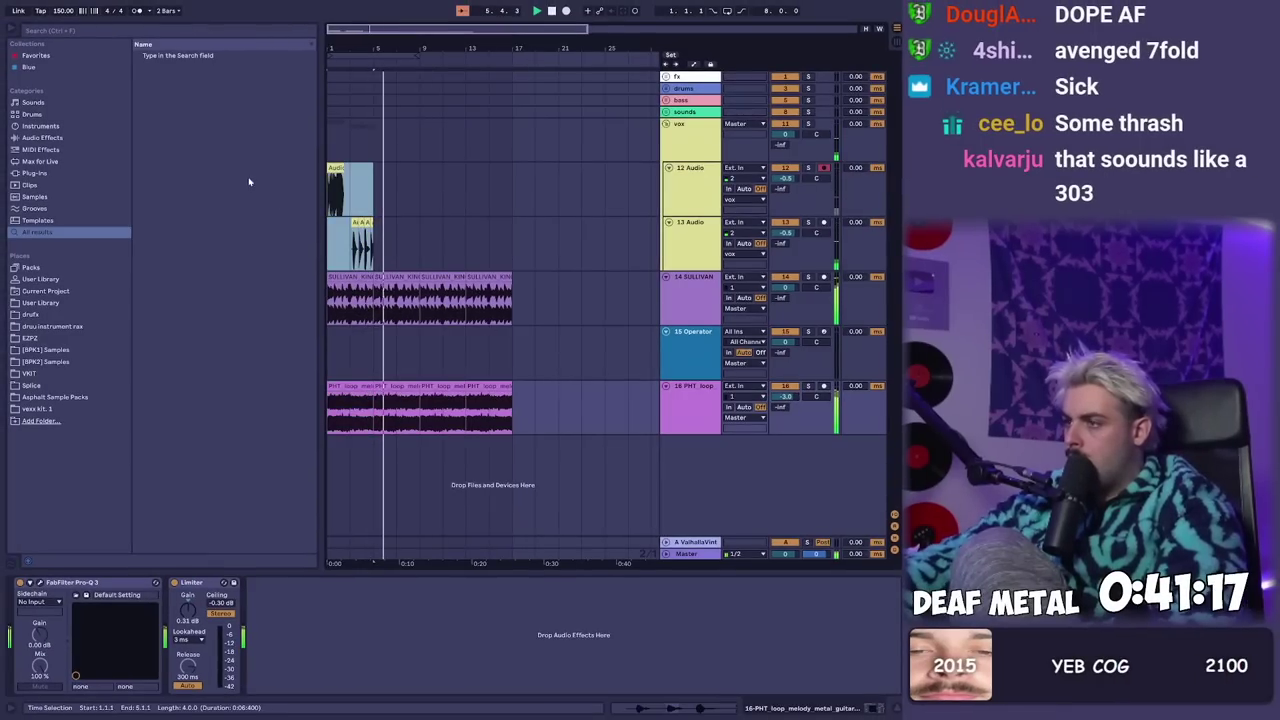
{"action": "key", "text": "ctrl+d"}
{"action": "key", "text": "ctrl+d"}
{"action": "key", "text": "ctrl+d"}
{"action": "left_click_drag", "start_coordinate": [785, 232], "coordinate": [785, 242]}
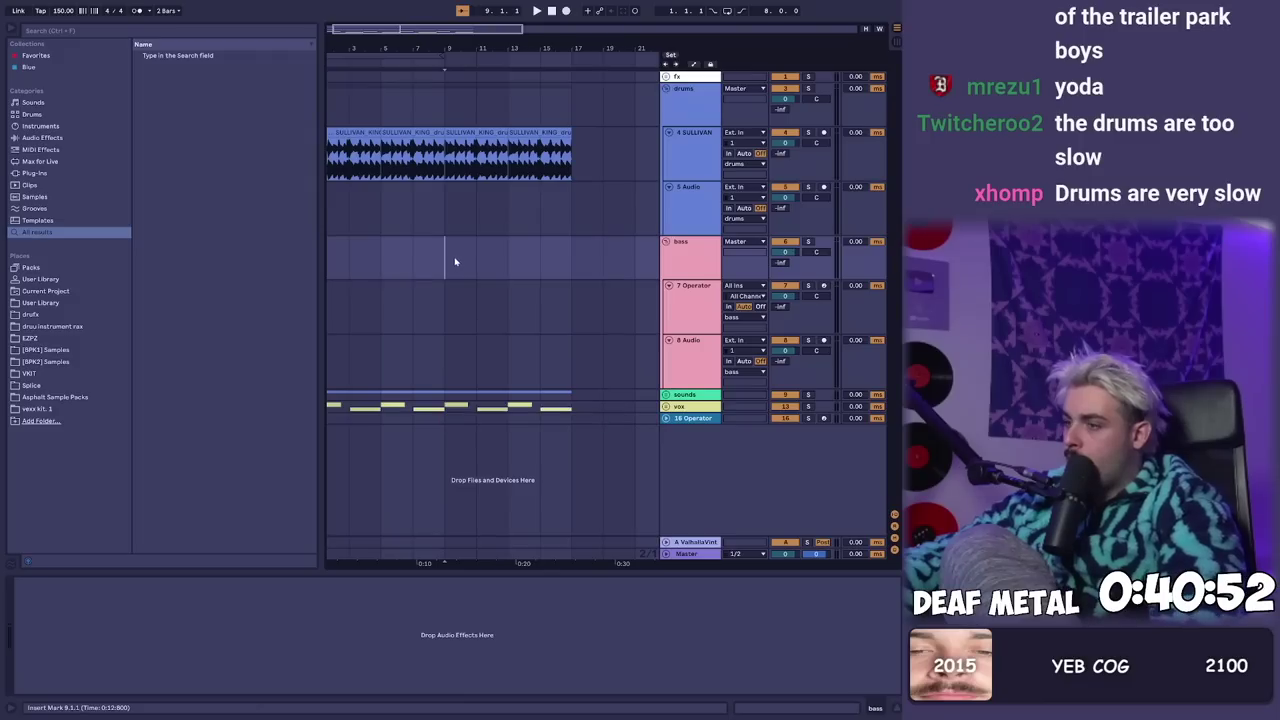
- Replace the SULLIVAN KING drums from bar 9 to 17 with the KJS_drum_loop_metal_beat loop from Discord and raise its track volume to 6 dB
{"action": "key", "text": "alt+Tab"}
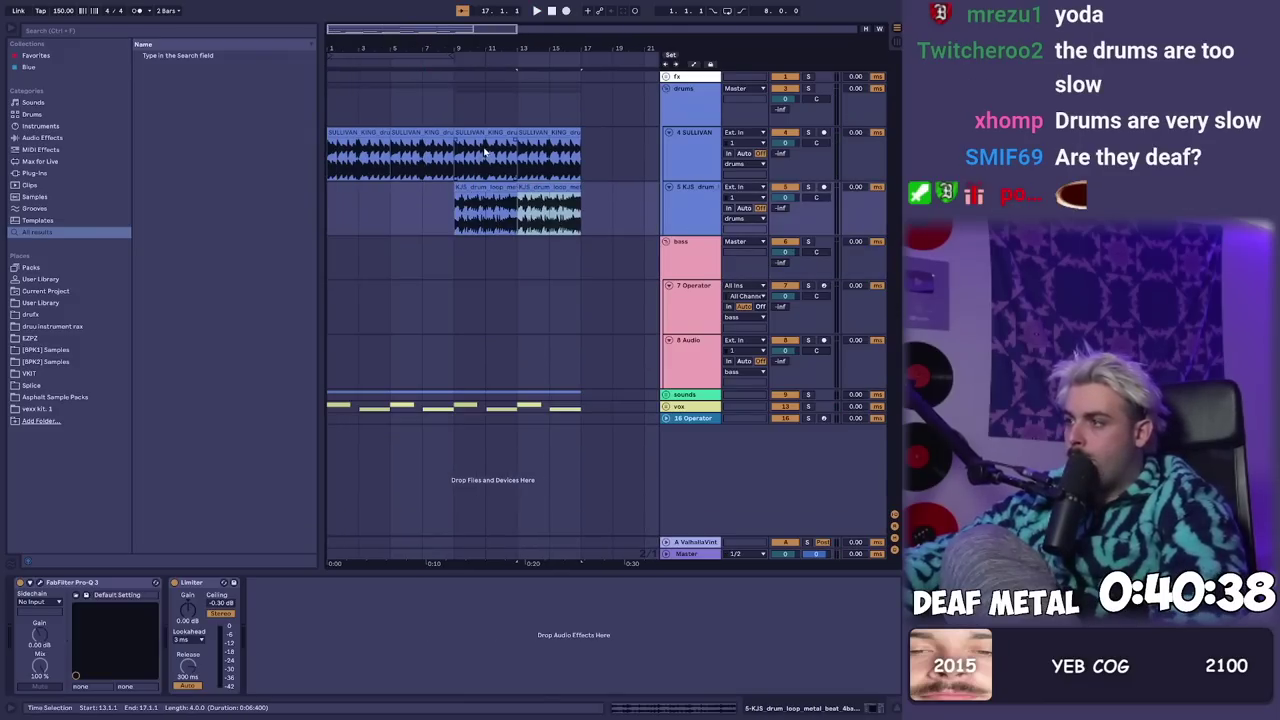
{"action": "left_click", "coordinate": [748, 157]}
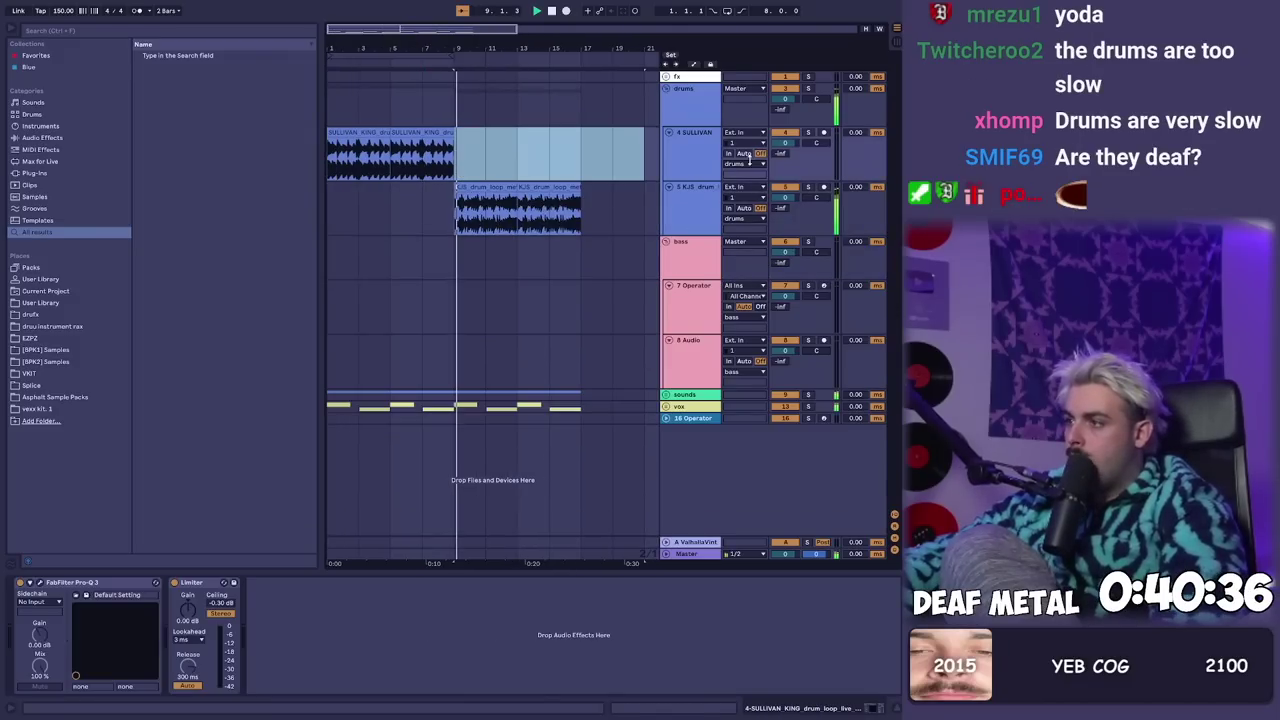
{"action": "left_click", "coordinate": [790, 193]}
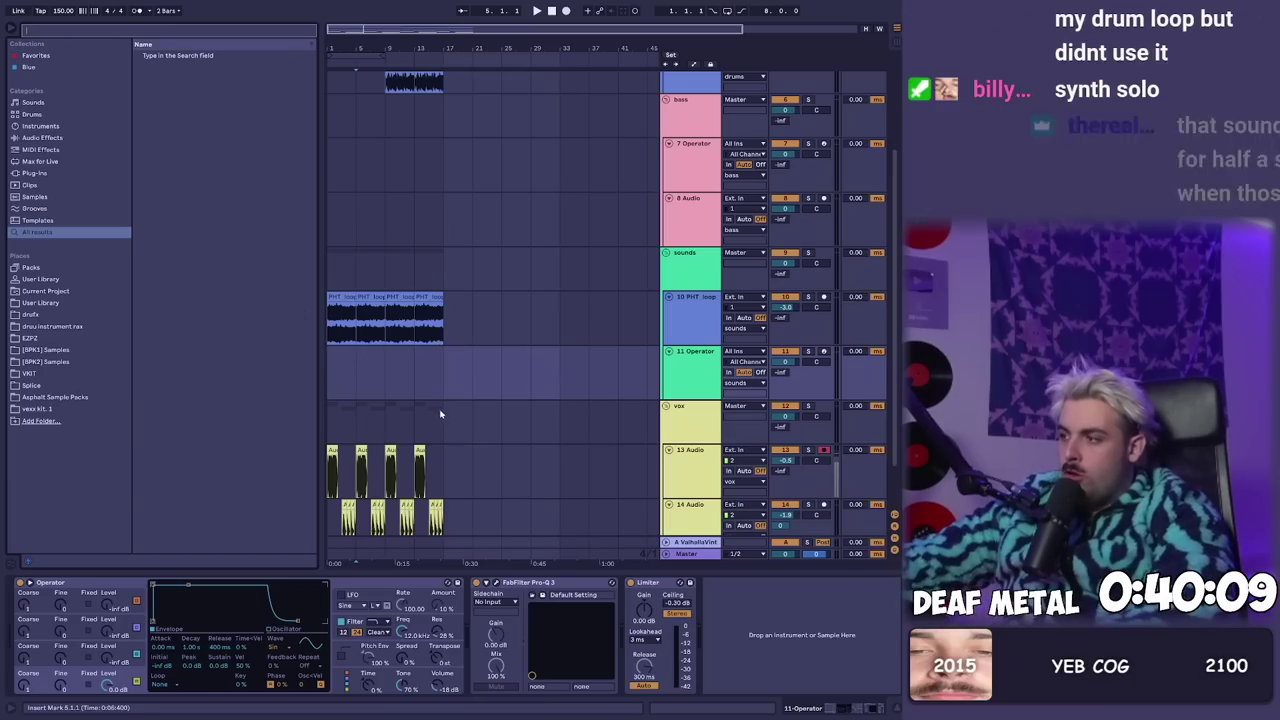
- Create an eight-bar MIDI clip at bar 9 on the 11 Operator track and draw scattered eighth notes between F#0 and A3 in it
{"action": "left_click_drag", "start_coordinate": [390, 371], "coordinate": [427, 367]}
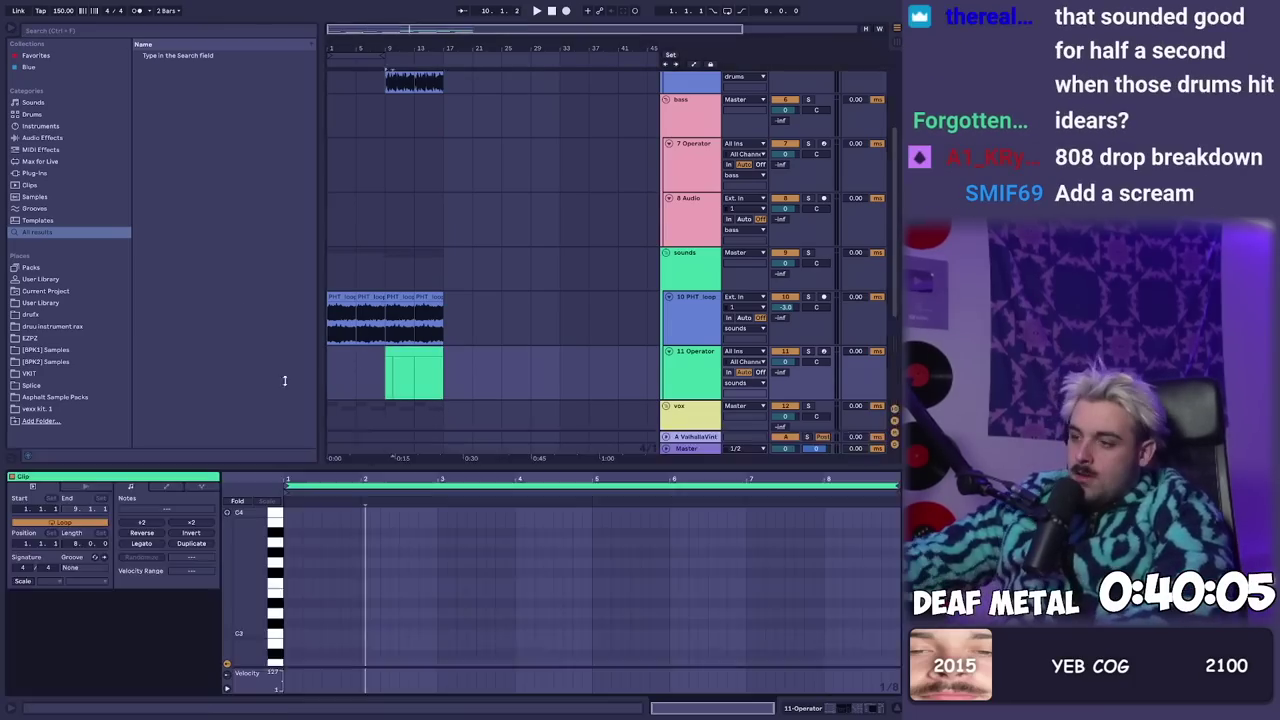
{"action": "left_click_drag", "start_coordinate": [285, 470], "coordinate": [284, 202]}
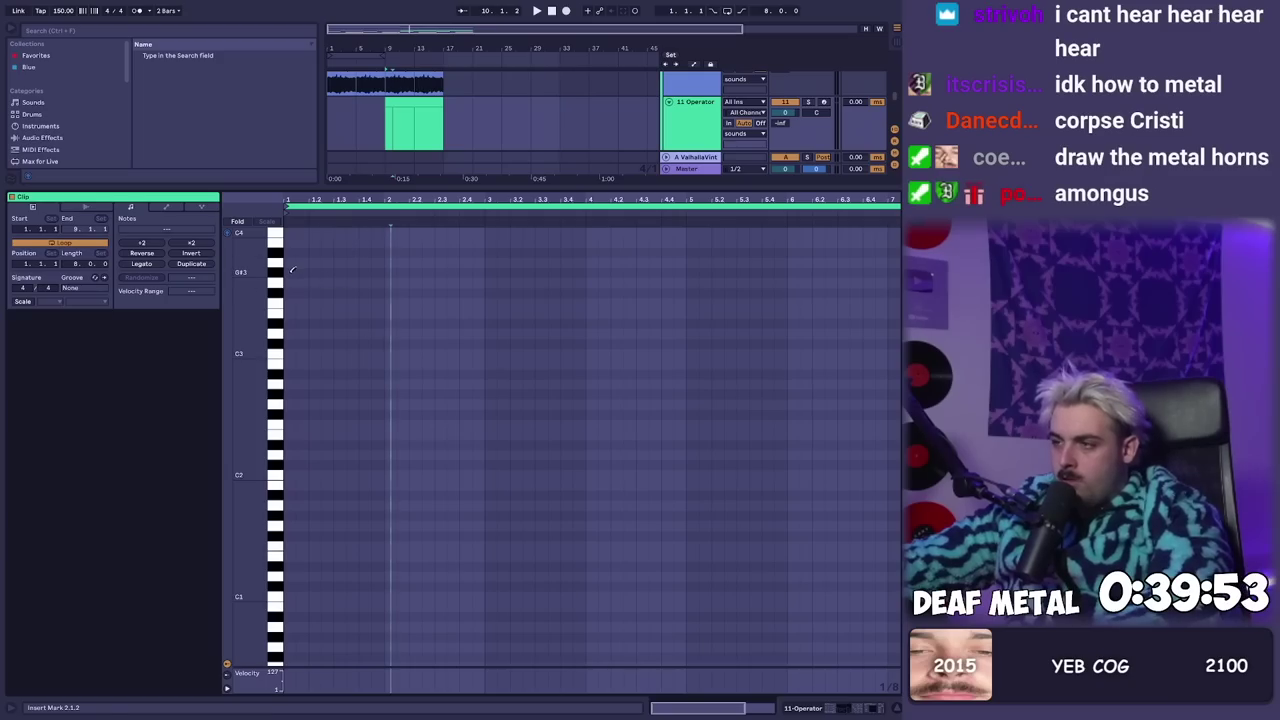
{"action": "left_click_drag", "start_coordinate": [291, 283], "coordinate": [374, 281]}
{"action": "left_click", "coordinate": [390, 283]}
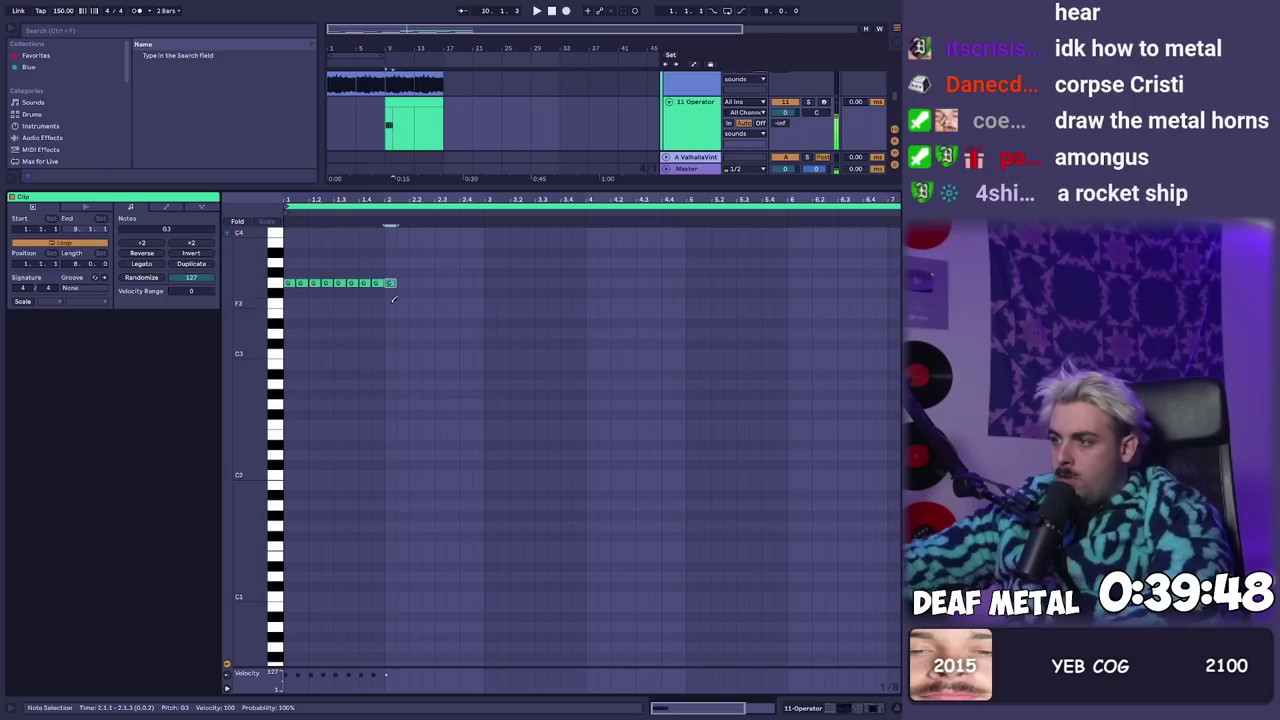
{"action": "left_click", "coordinate": [390, 333]}
{"action": "left_click", "coordinate": [390, 363]}
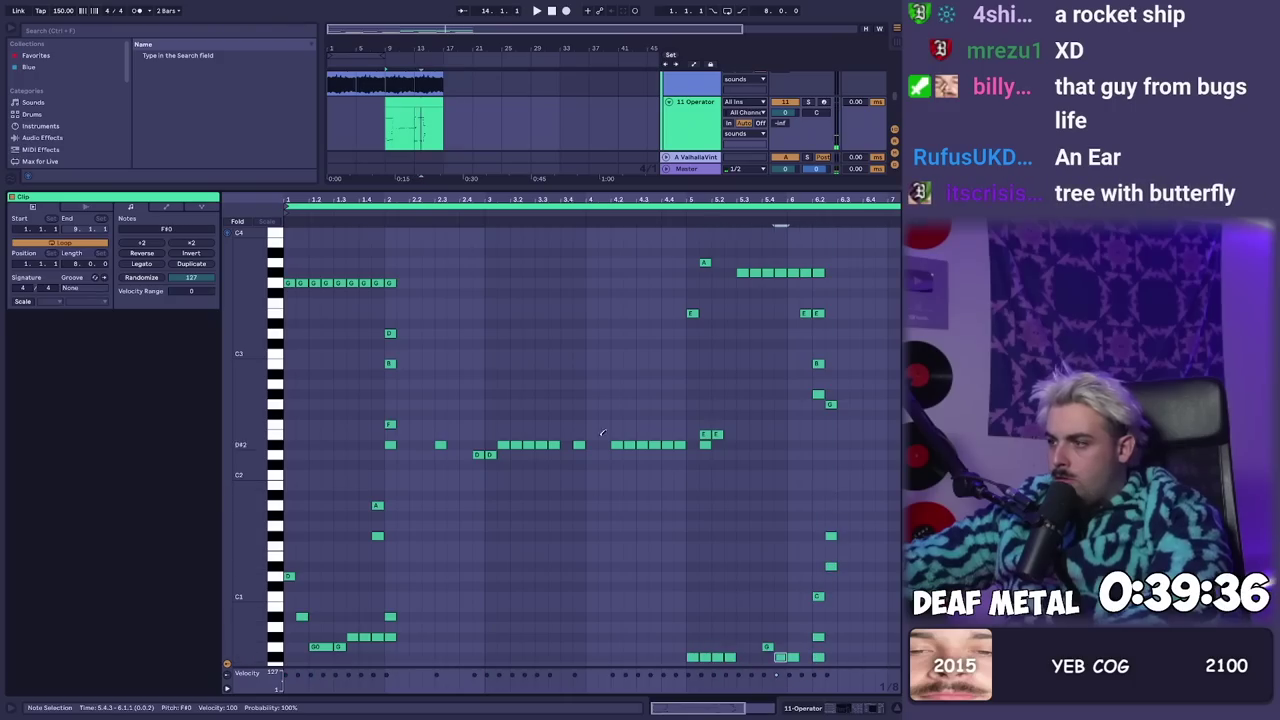
{"action": "left_click_drag", "start_coordinate": [503, 435], "coordinate": [516, 425]}
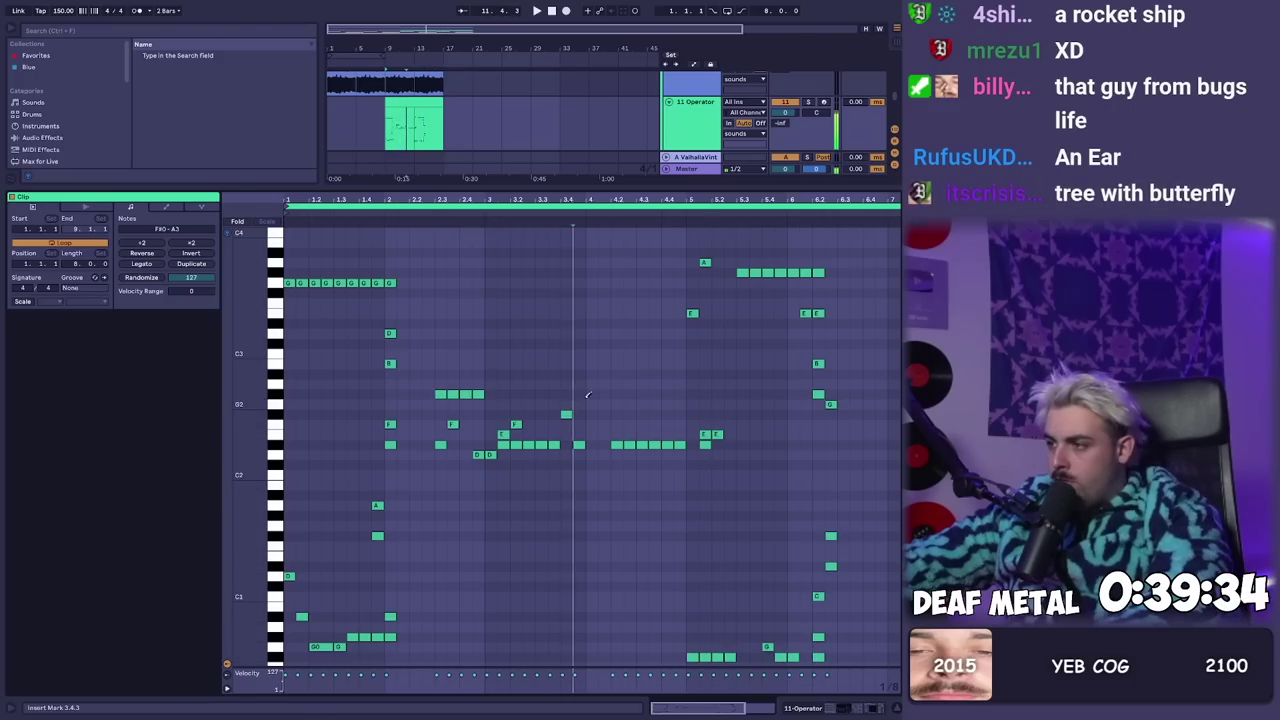
- Add a Saturator with 23.4 dB Drive to the 11 Operator track and lower the track's volume to -2.0 dB
{"action": "left_click_drag", "start_coordinate": [404, 320], "coordinate": [595, 320]}
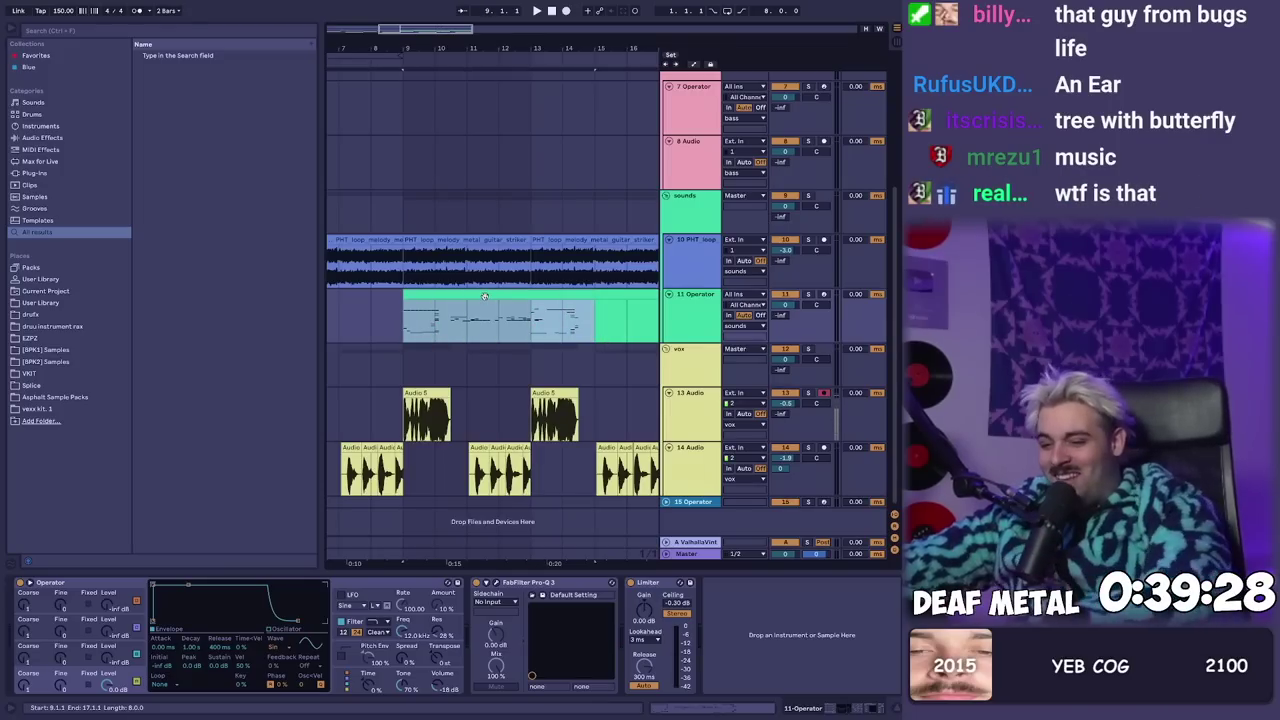
{"action": "key", "text": "ctrl+f"}
{"action": "type", "text": "sat"}
{"action": "key", "text": "Down"}
{"action": "key", "text": "Return"}
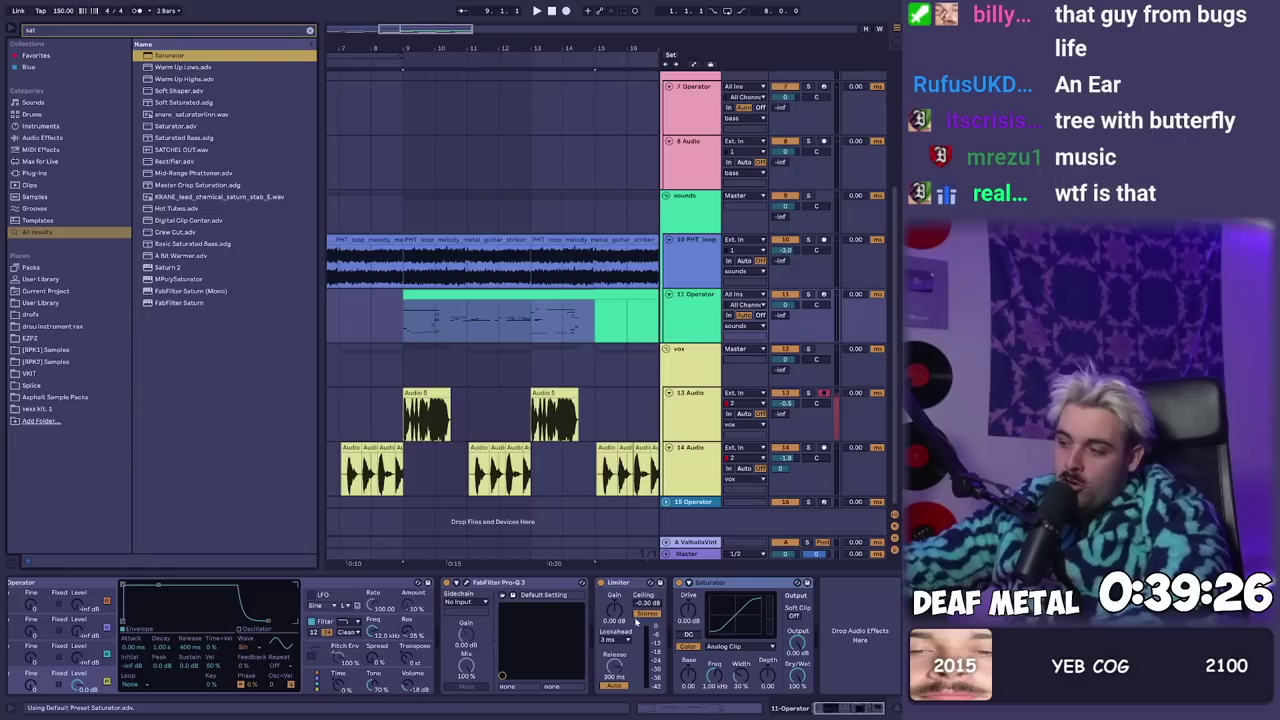
{"action": "left_click", "coordinate": [681, 611]}
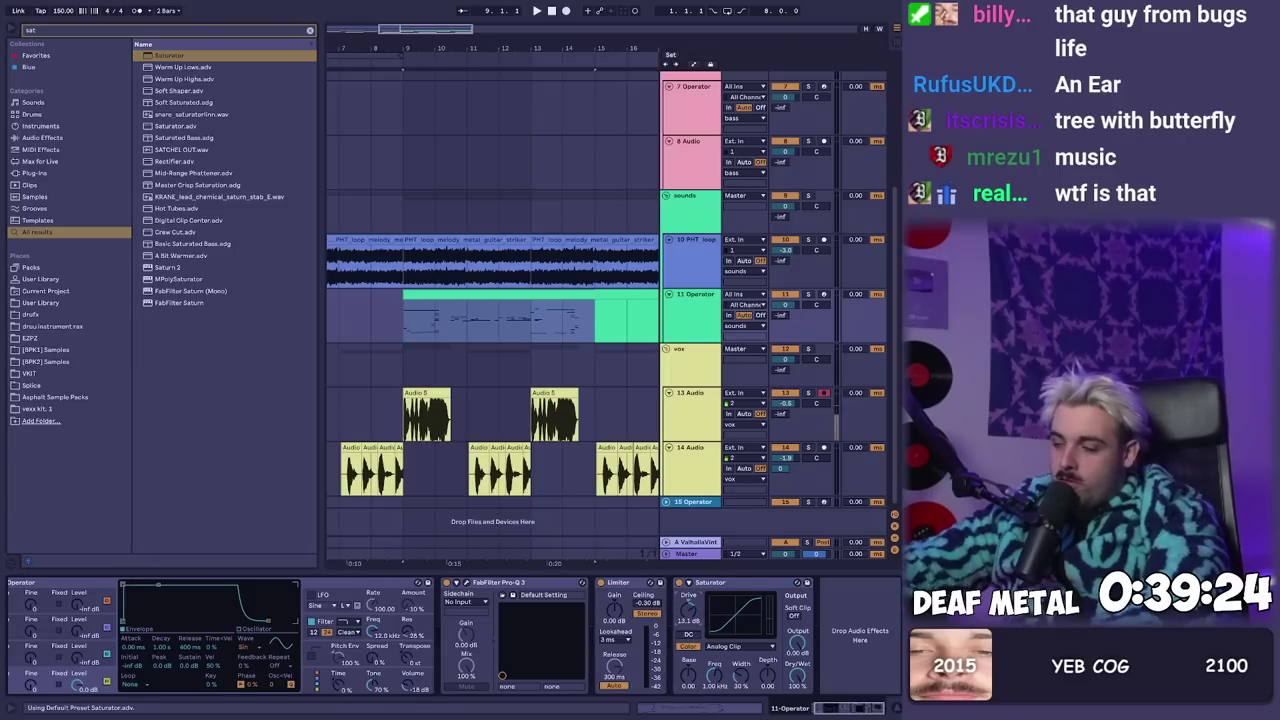
{"action": "key", "text": "space"}
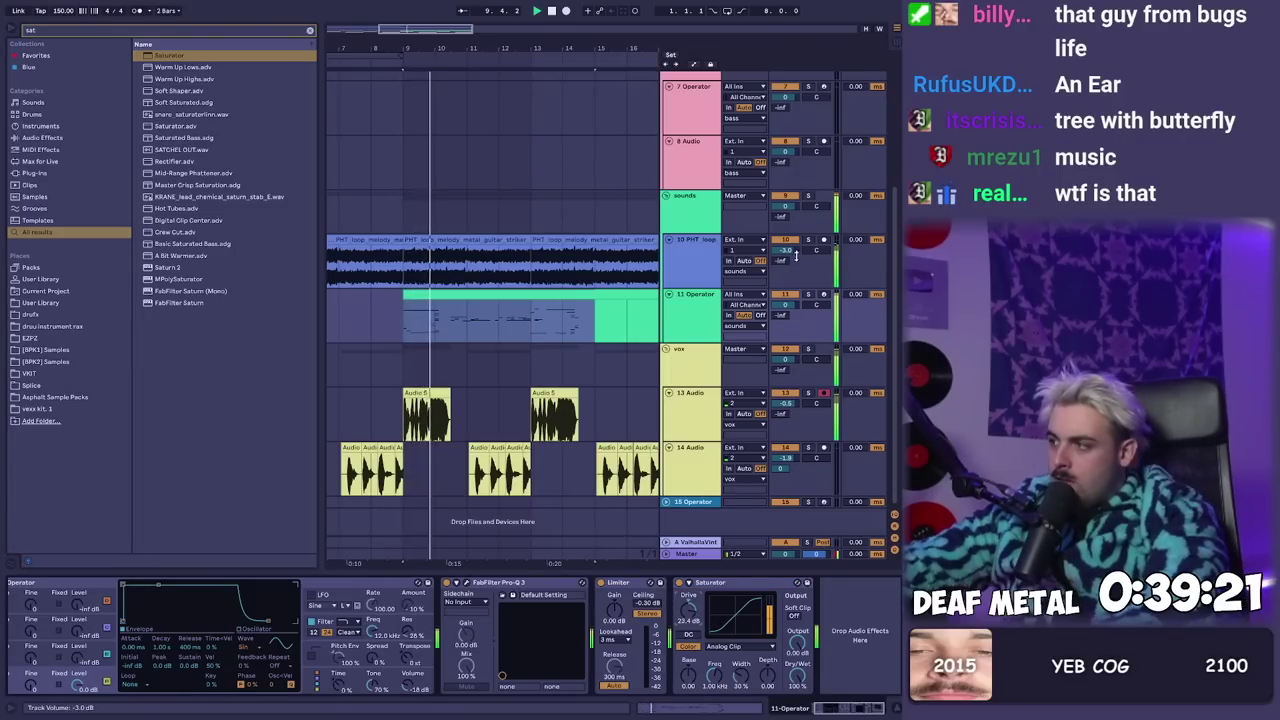
{"action": "left_click_drag", "start_coordinate": [785, 305], "coordinate": [785, 313]}
- Audition the Operator riff, trim it to bars 9 to 15, and clear the guitar loop and vocals from bar 9 onward
{"action": "left_click_drag", "start_coordinate": [535, 48], "coordinate": [491, 22]}
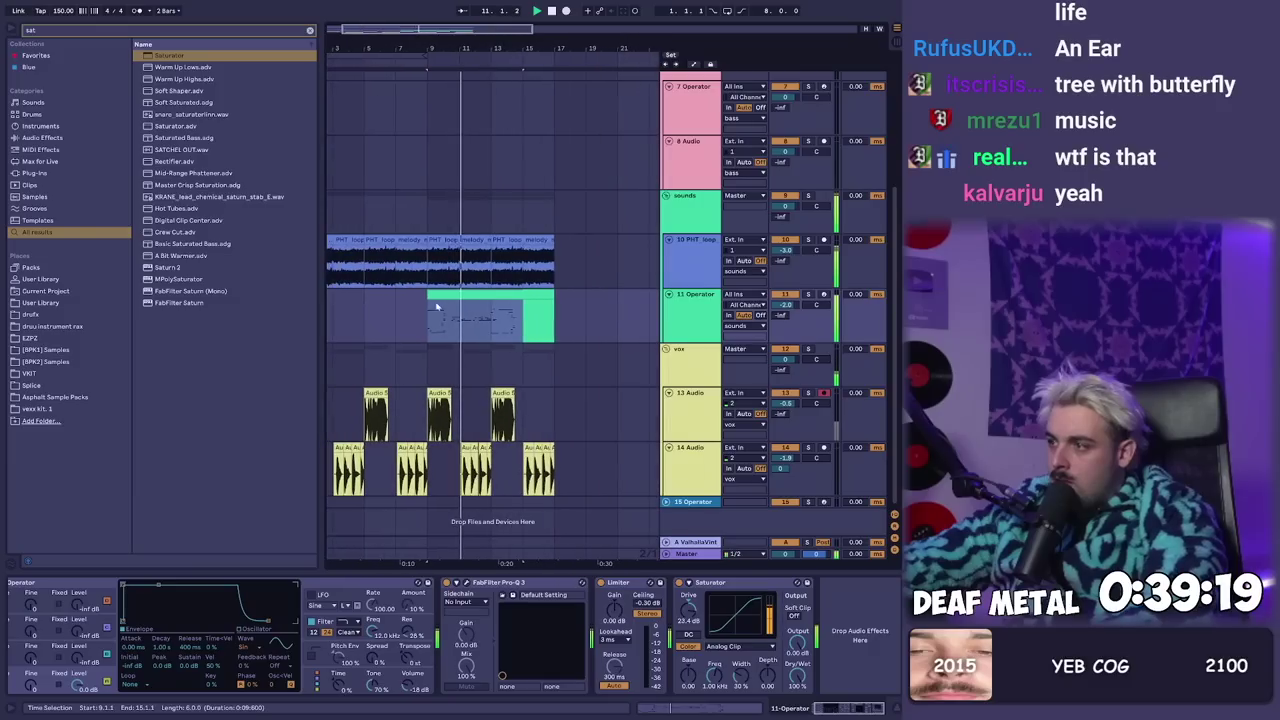
{"action": "left_click_drag", "start_coordinate": [436, 307], "coordinate": [531, 315]}
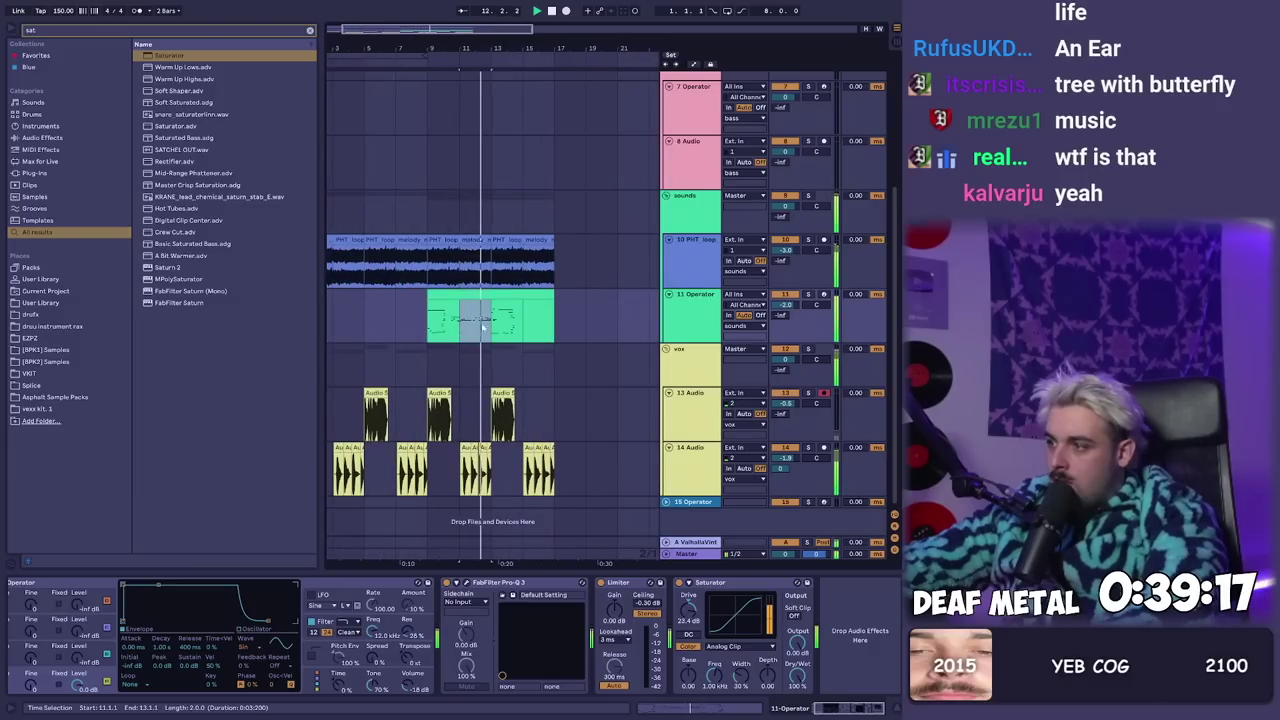
{"action": "left_click", "coordinate": [487, 321]}
{"action": "mouse_move", "coordinate": [523, 326]}
{"action": "left_mouse_down"}
{"action": "mouse_move", "coordinate": [395, 323]}
{"action": "mouse_move", "coordinate": [523, 330]}
{"action": "left_mouse_up"}
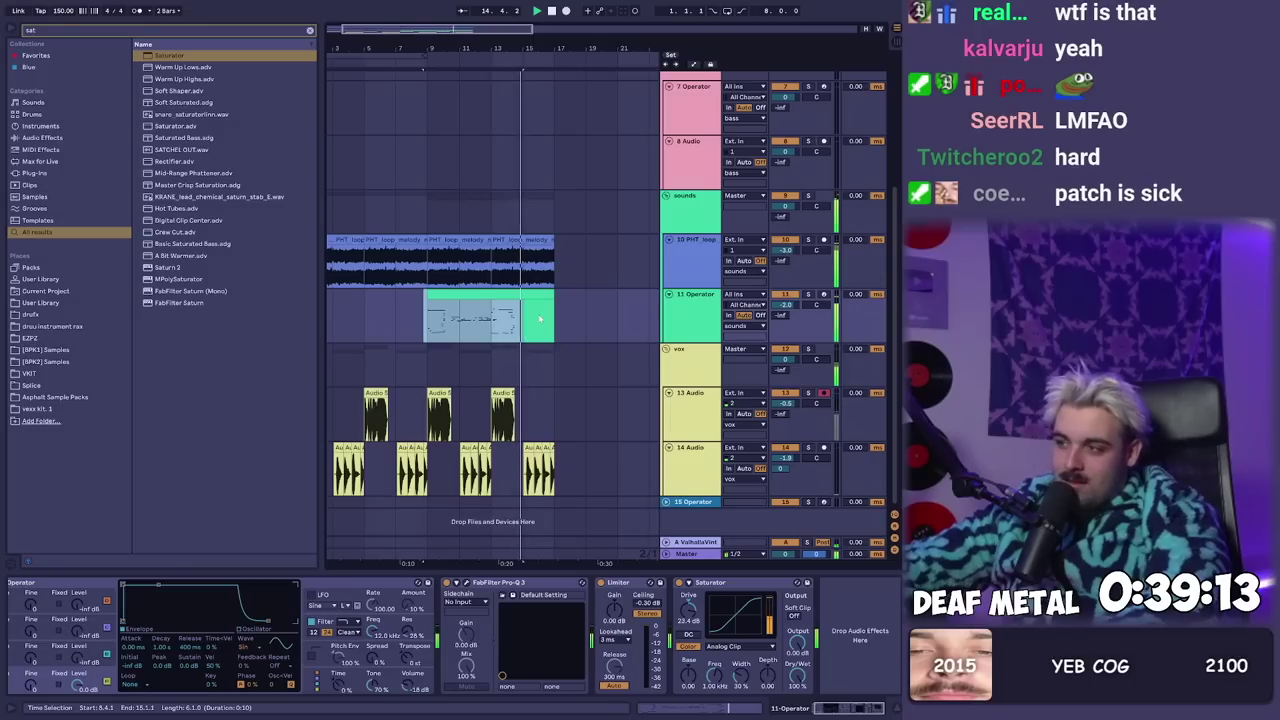
{"action": "key", "text": "space"}
{"action": "key", "text": "ctrl+d"}
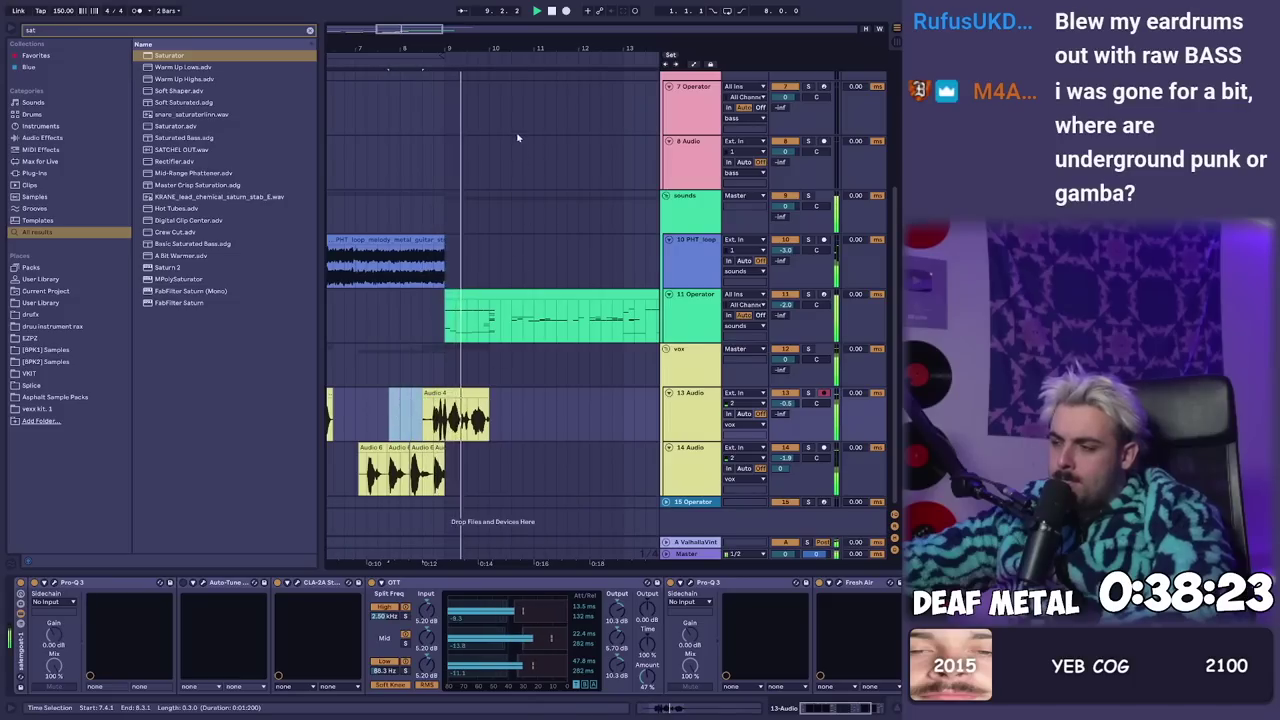
- Alternate two-bar sections up to bar 17: Operator riff at bars 9 and 13, guitar loop and chopped vocals at bars 11 and 15
{"action": "left_click_drag", "start_coordinate": [490, 48], "coordinate": [394, 20]}
{"action": "key", "text": "space"}
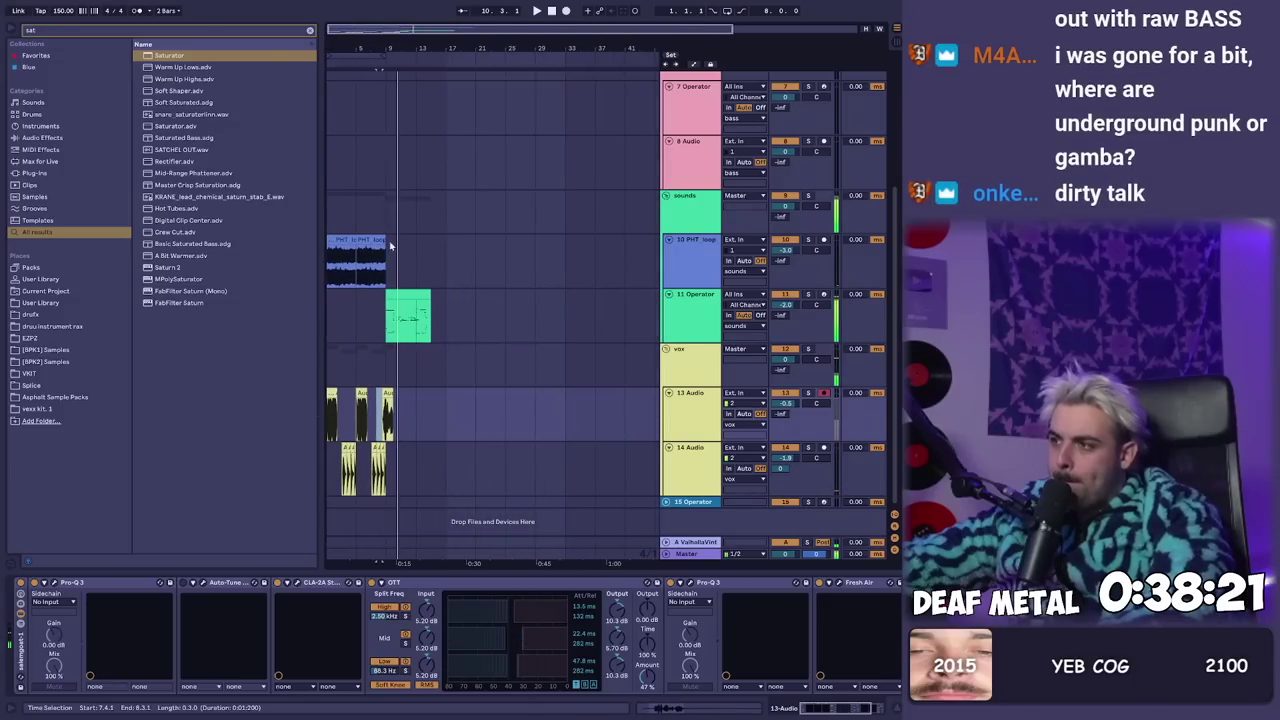
{"action": "left_click", "coordinate": [368, 238]}
{"action": "left_click", "coordinate": [406, 480]}
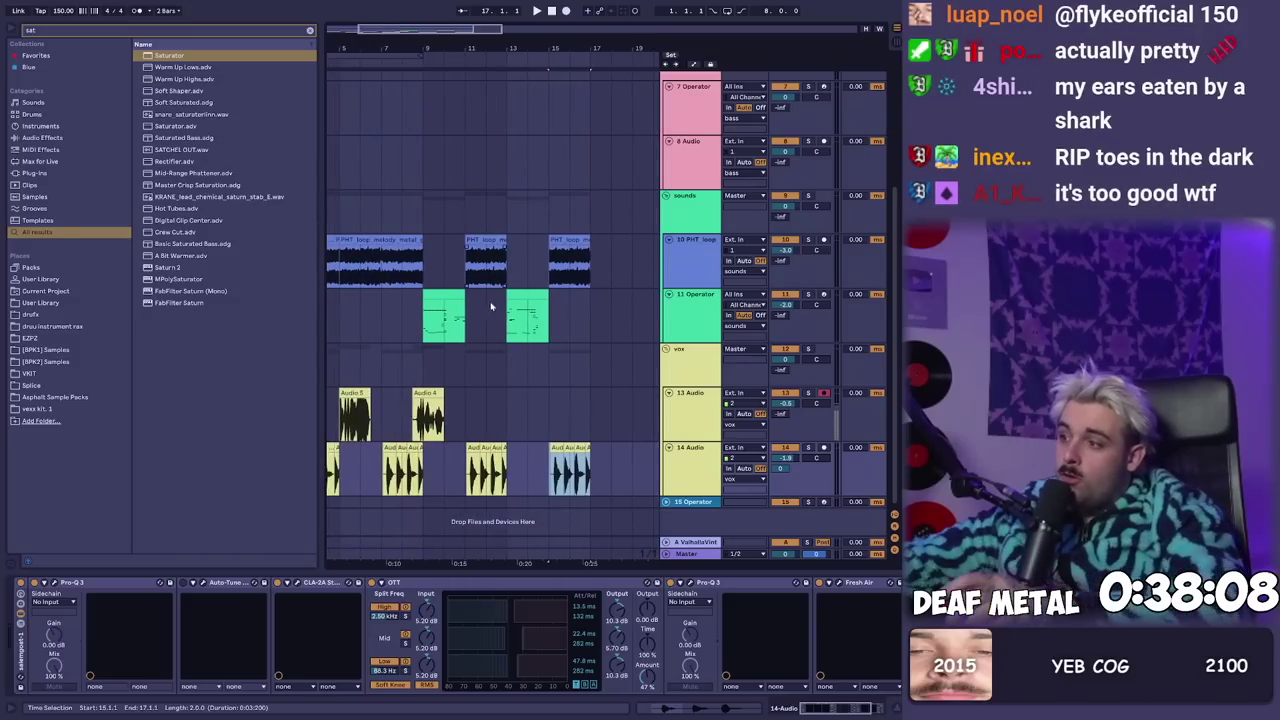
- Record a vocal take on the 13 Audio track after bar 11 and trim its start to just after bar 12
{"action": "left_click", "coordinate": [566, 11]}
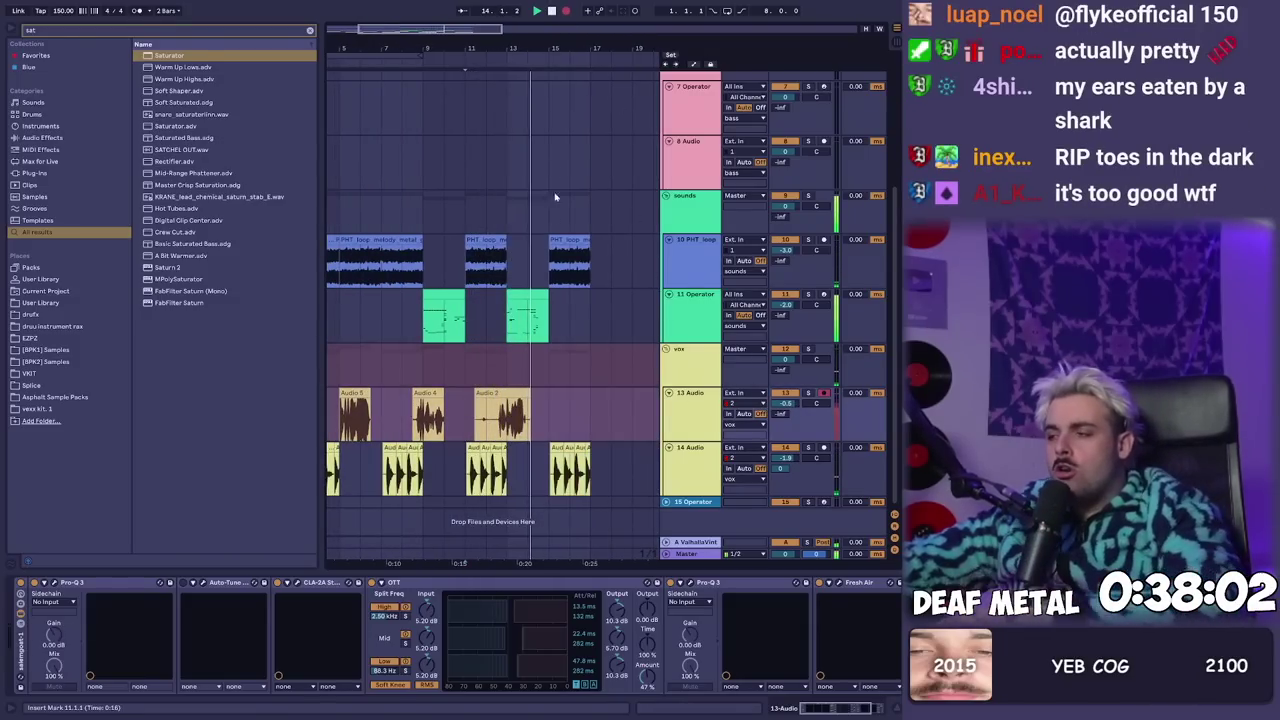
{"action": "key", "text": "space"}
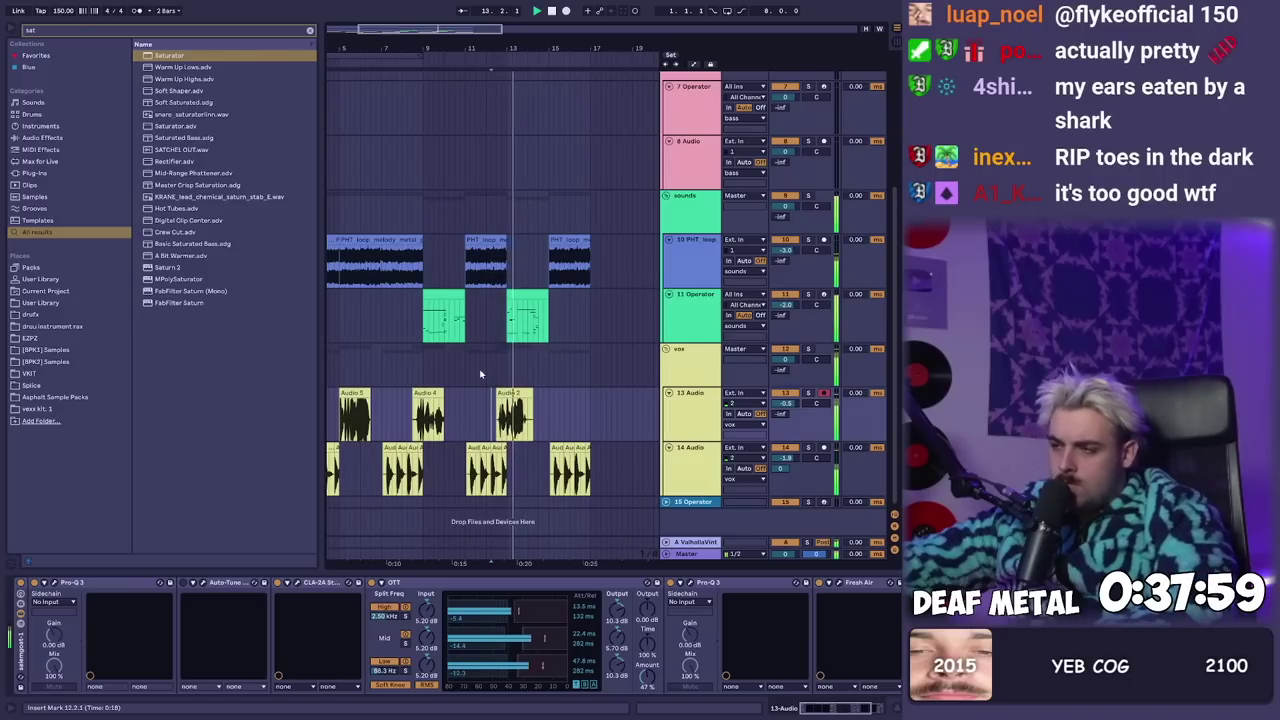
- Duplicate the bars 9 to 17 arrangement to bars 17 to 25, leaving the 13 Audio track empty there
{"action": "left_click_drag", "start_coordinate": [550, 48], "coordinate": [424, 30]}
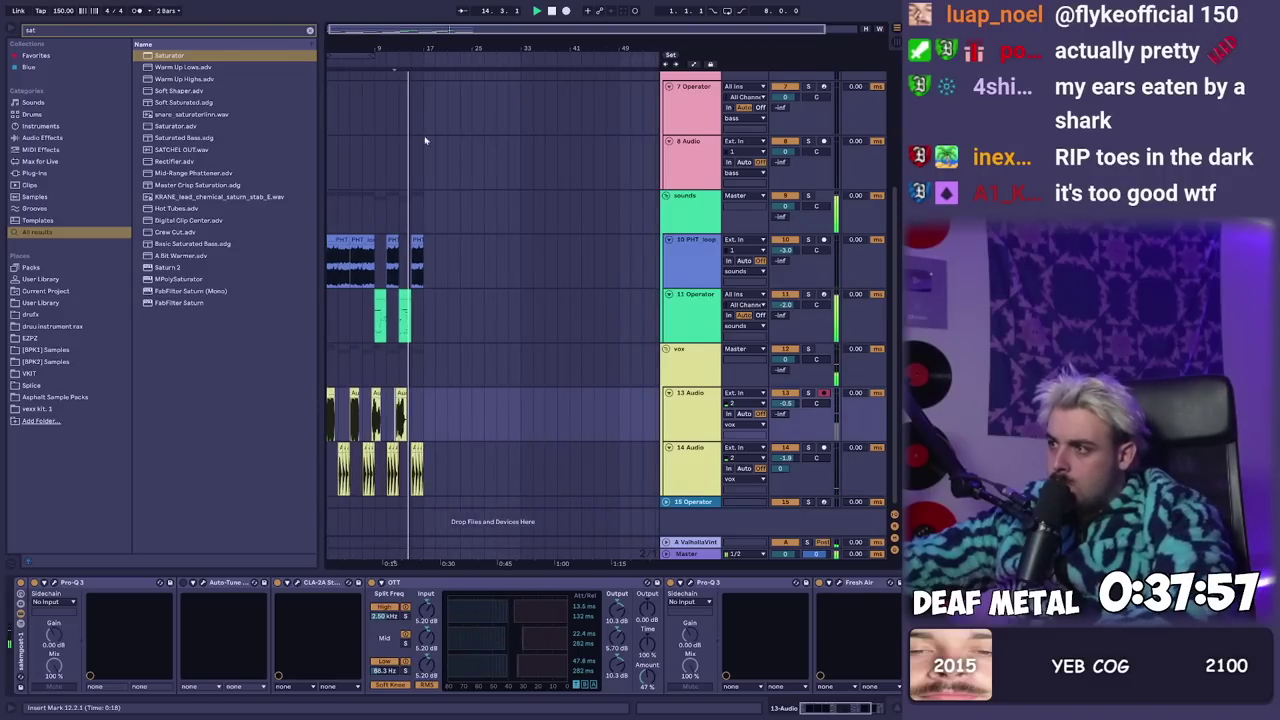
{"action": "scroll", "coordinate": [432, 190], "scroll_direction": "up", "scroll_amount": 4}
{"action": "left_click", "coordinate": [389, 187]}
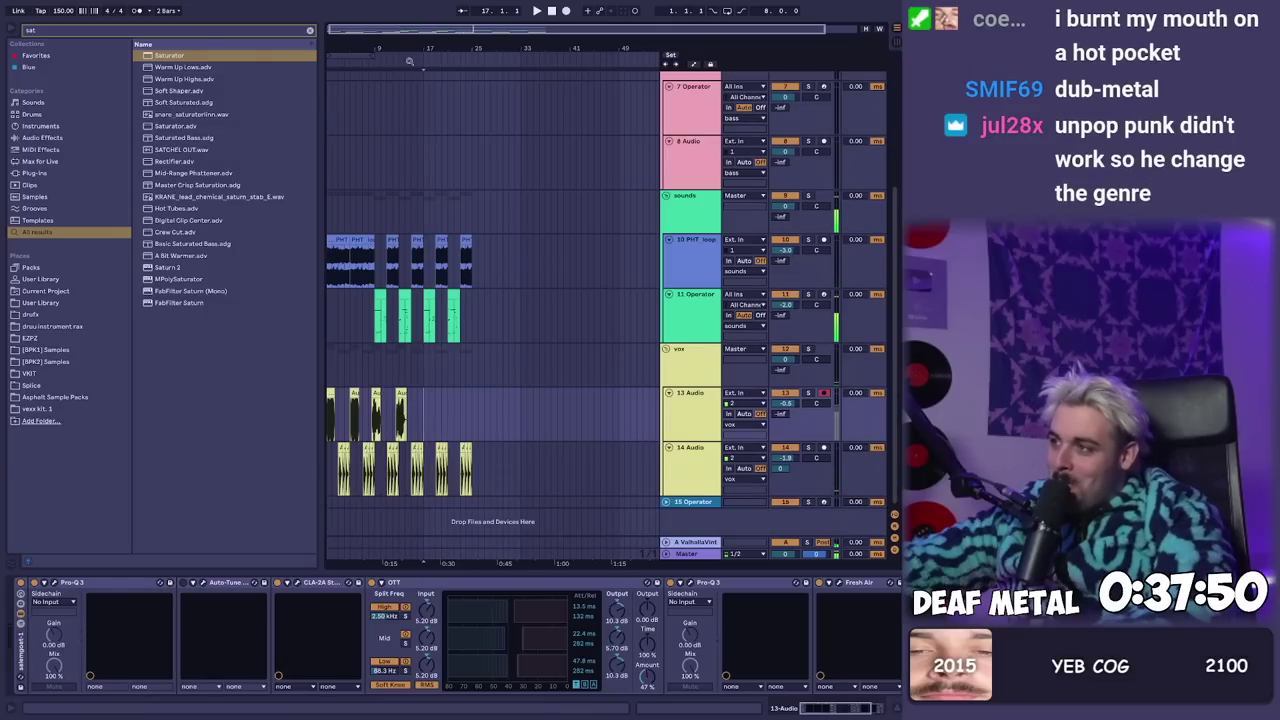
- Record another vocal take on the 13 Audio track, starting playback at bar 15 and leading into bar 17
{"action": "left_click_drag", "start_coordinate": [409, 61], "coordinate": [463, 231]}
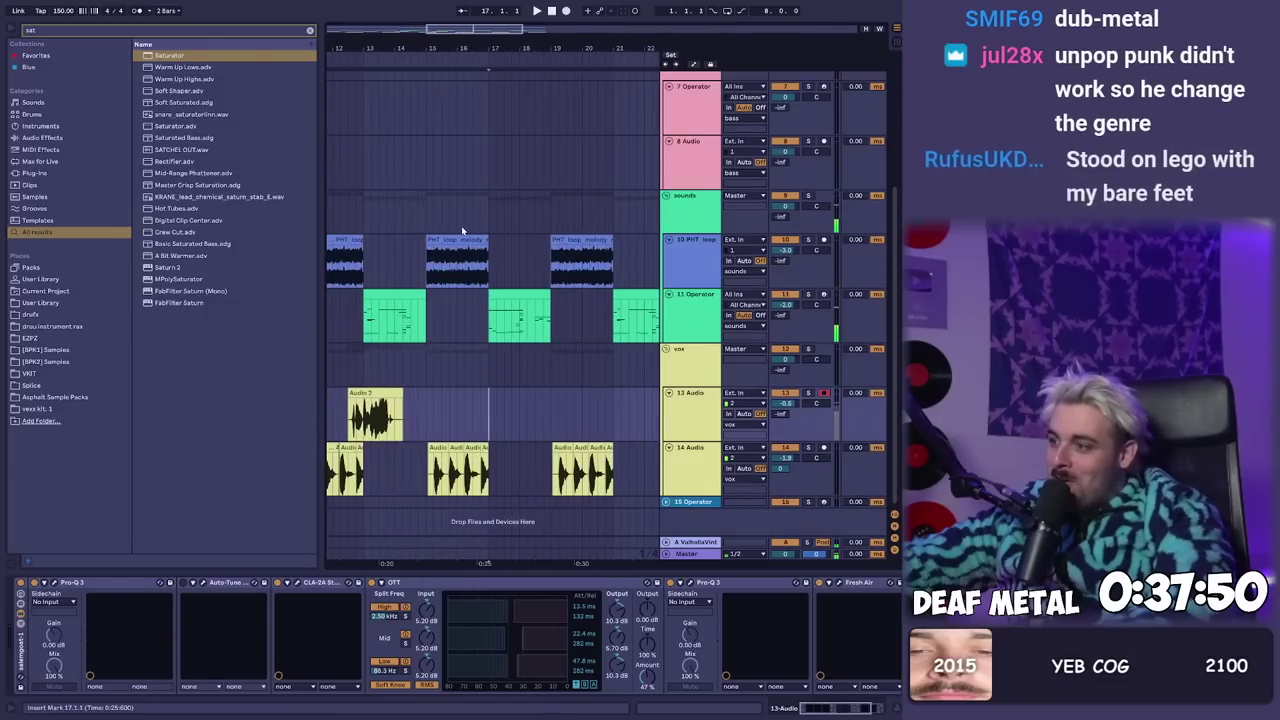
{"action": "left_click", "coordinate": [440, 421]}
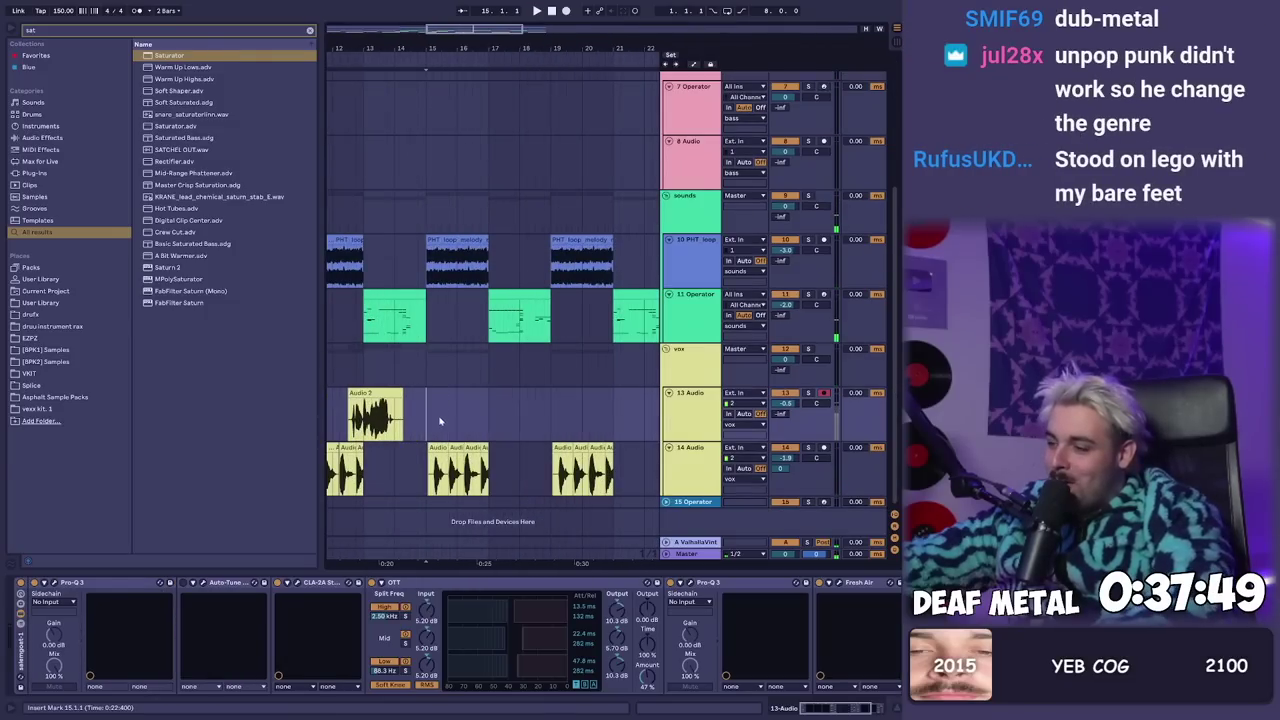
{"action": "left_click", "coordinate": [566, 11]}
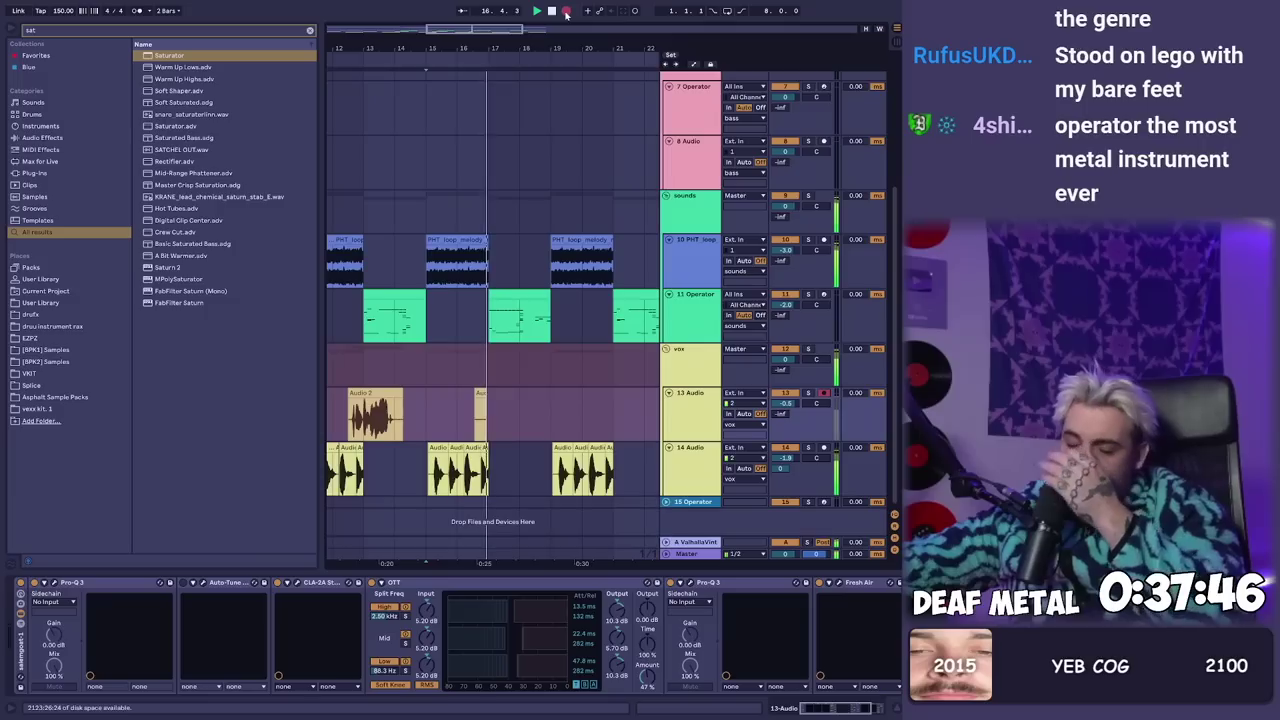
{"action": "left_click", "coordinate": [566, 11]}
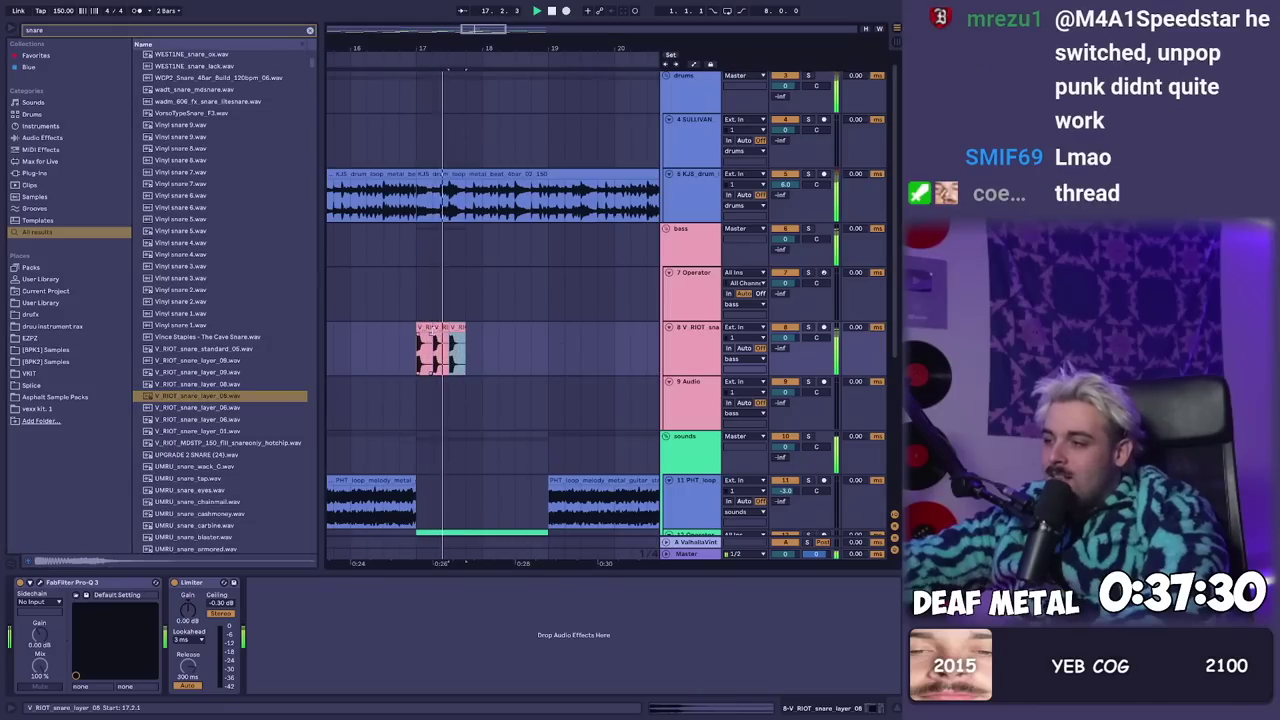
- Duplicate the V_RIOT snare hits on their track to fill bars 17 to 19
{"action": "key", "text": "ctrl+d"}
{"action": "key", "text": "ctrl+d"}
{"action": "key", "text": "ctrl+d"}
{"action": "key", "text": "ctrl+d"}
{"action": "scroll", "coordinate": [454, 191], "scroll_direction": "down", "scroll_amount": 3}
- Duplicate the two-bar V_RIOT snare pattern from bars 17 to 19 three times, filling the track up to bar 25
{"action": "left_click", "coordinate": [409, 321], "text": "shift"}
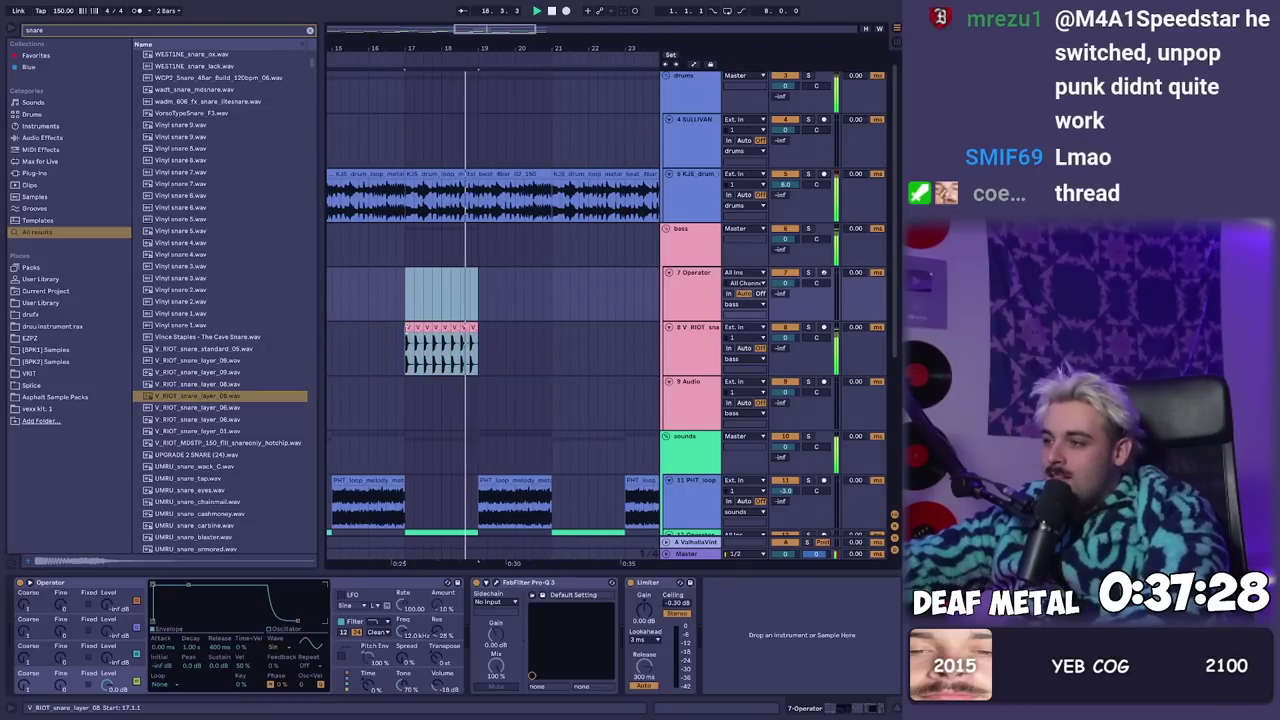
{"action": "left_click", "coordinate": [409, 328]}
{"action": "left_click", "coordinate": [476, 329], "text": "shift"}
{"action": "key", "text": "ctrl+d"}
{"action": "key", "text": "ctrl+d"}
{"action": "key", "text": "ctrl+d"}
{"action": "key", "text": "minus"}
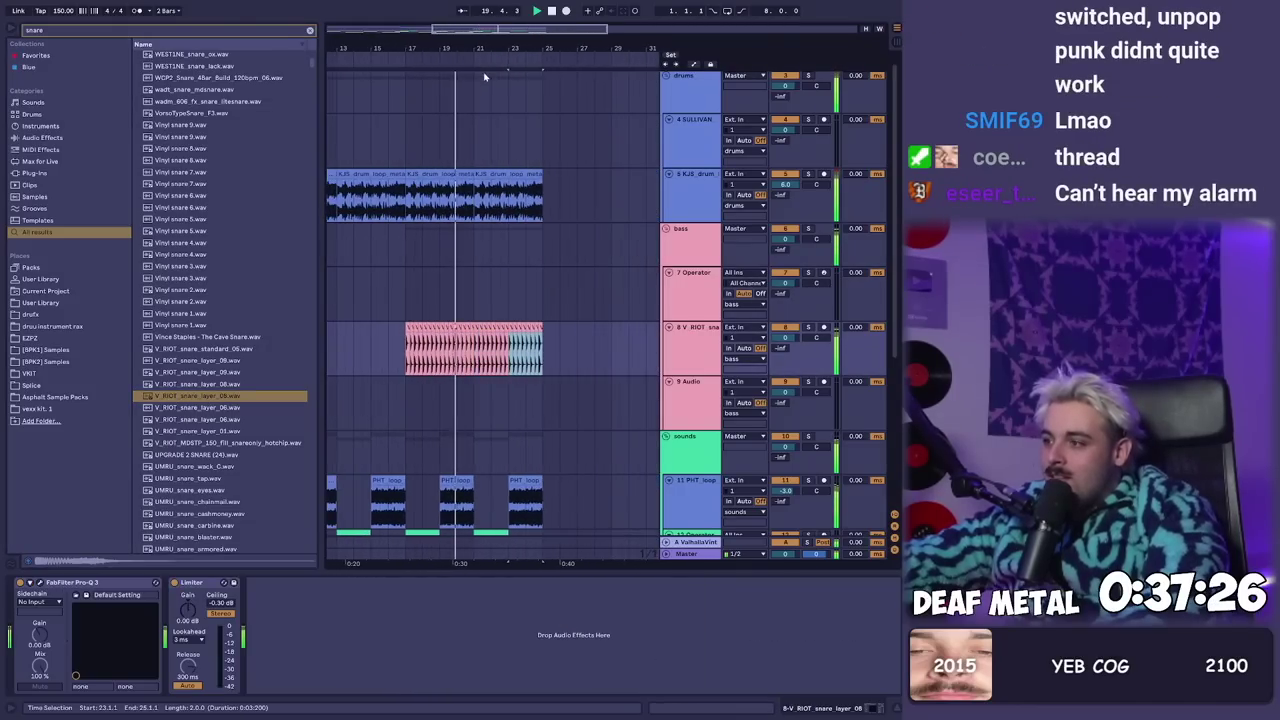
{"action": "left_click", "coordinate": [408, 328], "text": "shift"}
{"action": "key", "text": "space"}
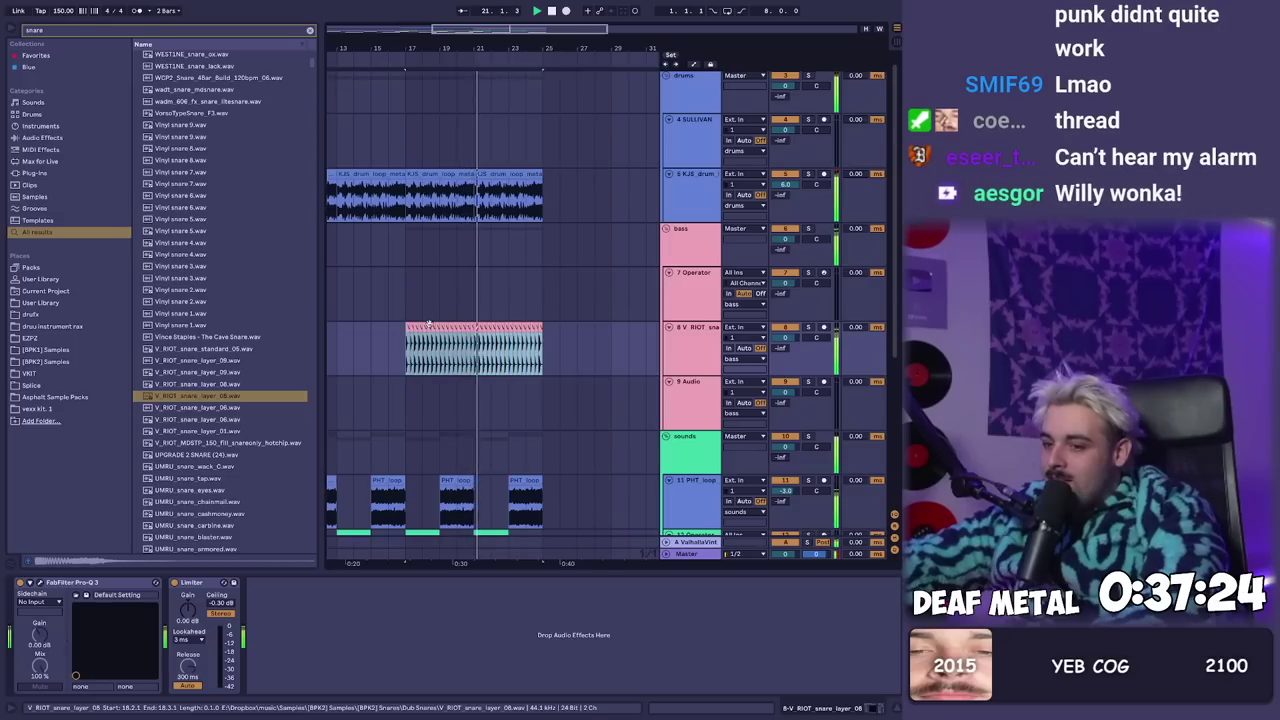
- Space the V_RIOT snare hits closer together from bar 21 and duplicate the faster pattern through to bar 25
{"action": "scroll", "coordinate": [486, 350], "scroll_direction": "up", "scroll_amount": 5}
{"action": "left_click_drag", "start_coordinate": [425, 356], "coordinate": [435, 356]}
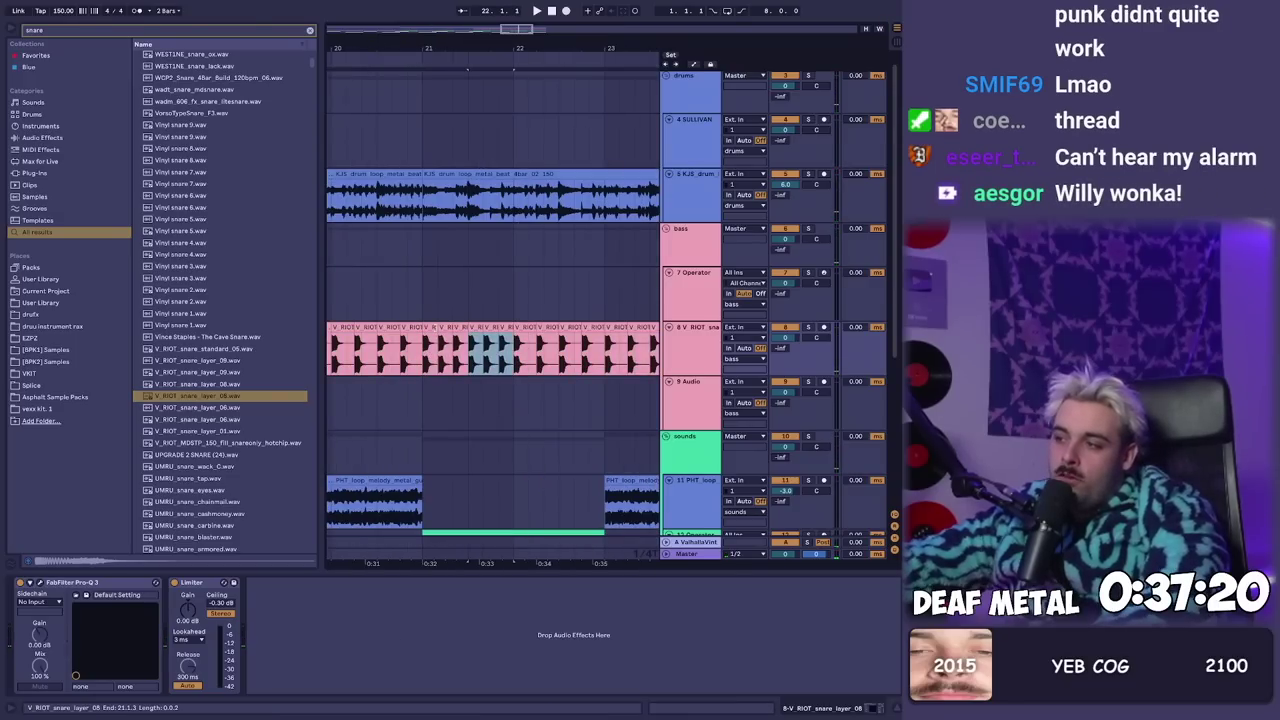
{"action": "scroll", "coordinate": [540, 200], "scroll_direction": "down", "scroll_amount": 4}
{"action": "key", "text": "ctrl+d"}
{"action": "key", "text": "ctrl+d"}
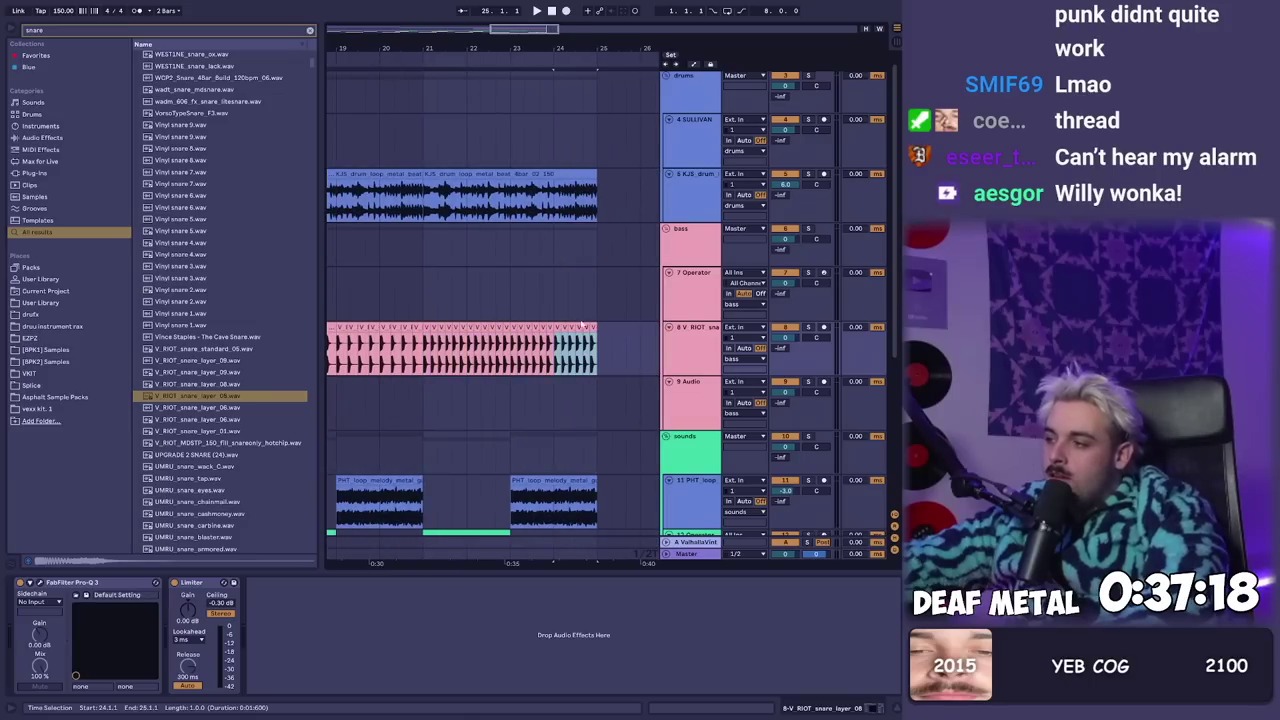
- Delete the KJS drum loop between bars 21 and 25 and play the section from bar 21
{"action": "left_click", "coordinate": [443, 175]}
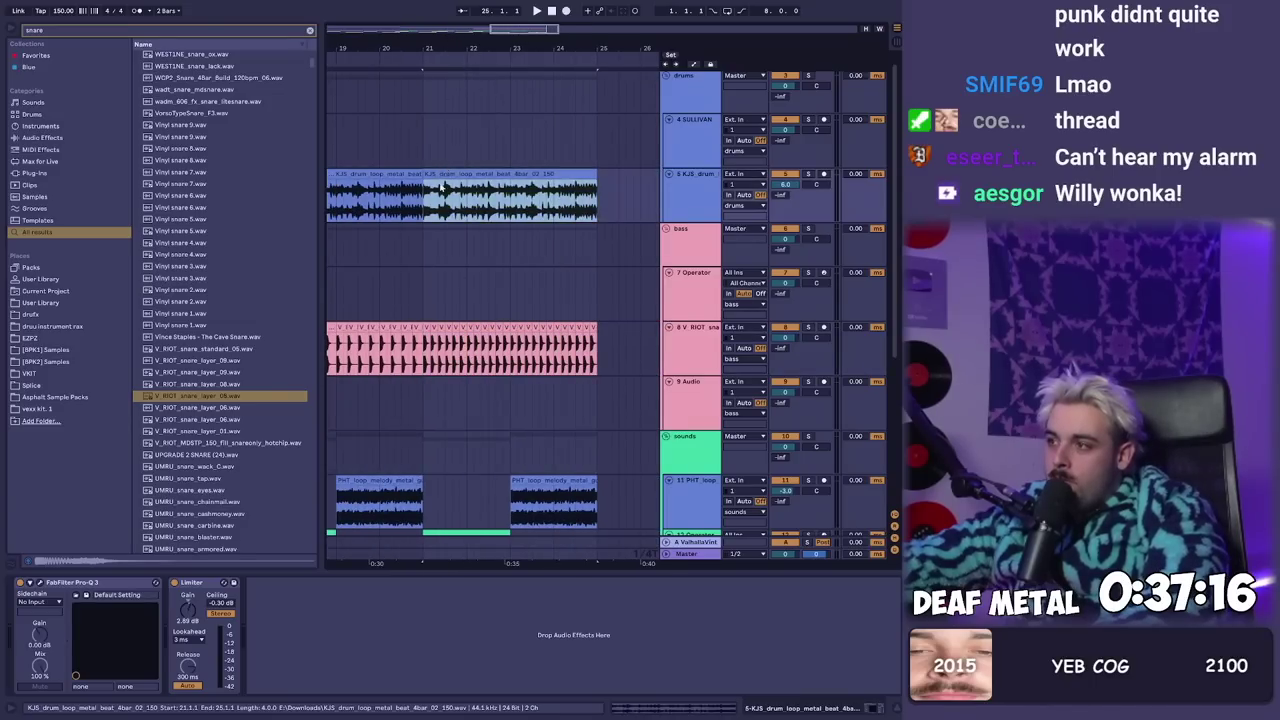
{"action": "key", "text": "Delete"}
{"action": "left_click", "coordinate": [402, 292]}
{"action": "key", "text": "space"}
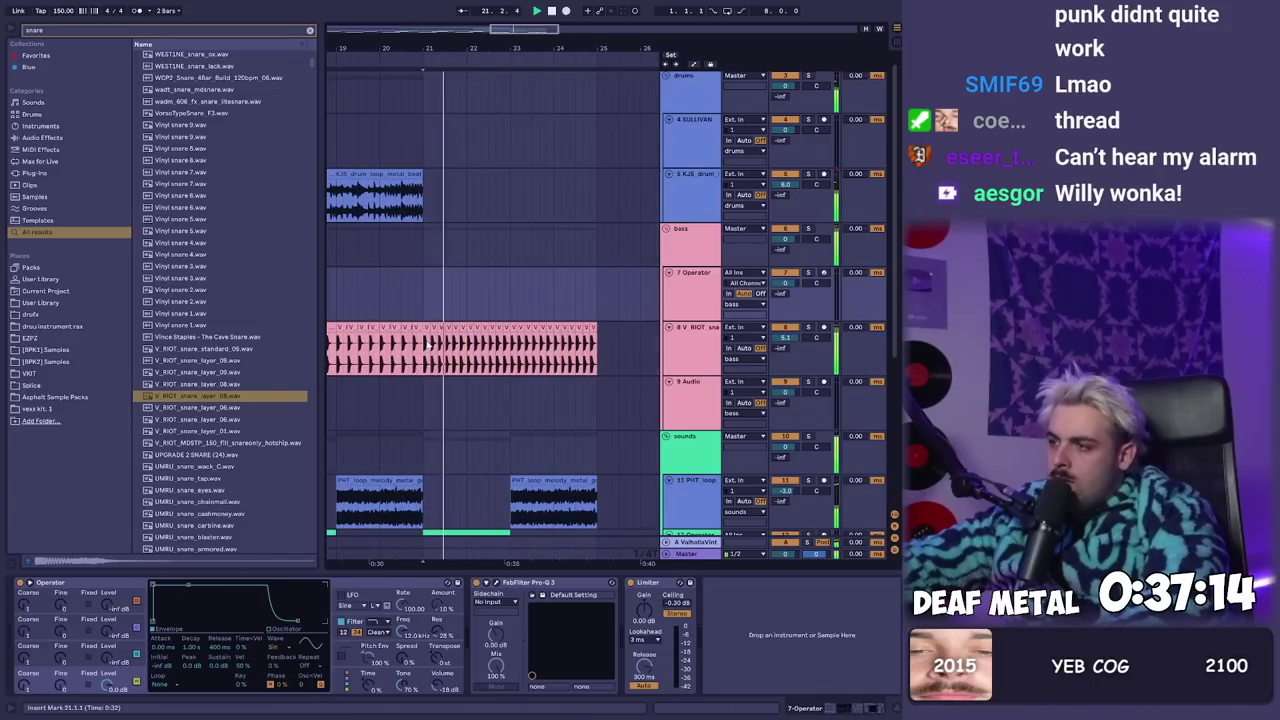
{"action": "left_click_drag", "start_coordinate": [428, 345], "coordinate": [599, 341]}
{"action": "scroll", "coordinate": [562, 322], "scroll_direction": "down", "scroll_amount": 2}
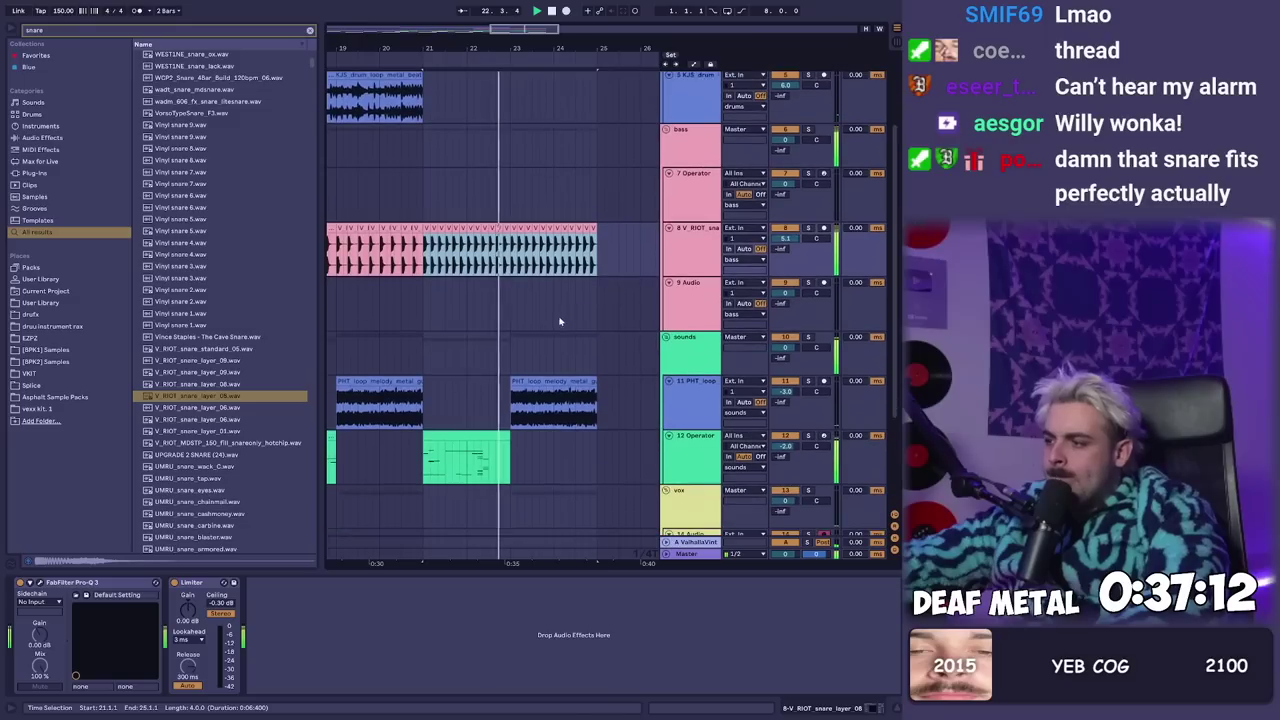
{"action": "left_click", "coordinate": [527, 379]}
{"action": "scroll", "coordinate": [530, 240], "scroll_direction": "down", "scroll_amount": 2}
{"action": "scroll", "coordinate": [531, 236], "scroll_direction": "down", "scroll_amount": 1}
{"action": "scroll", "coordinate": [531, 236], "scroll_direction": "up", "scroll_amount": 2}
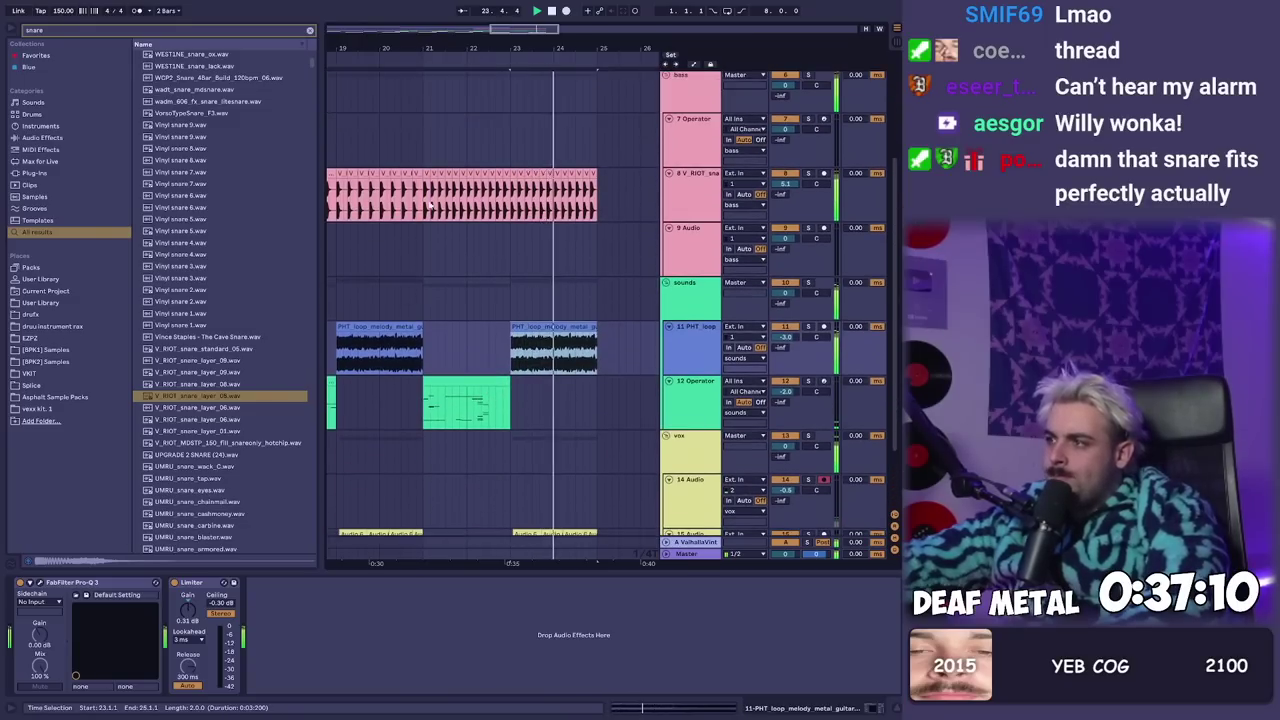
- Double the V_RIOT snare hit rate from bar 21 and duplicate the one-beat pattern through to bar 25
{"action": "left_click", "coordinate": [425, 198]}
{"action": "key", "text": "space"}
{"action": "left_click_drag", "start_coordinate": [438, 48], "coordinate": [434, 78]}
{"action": "left_click_drag", "start_coordinate": [411, 198], "coordinate": [426, 198]}
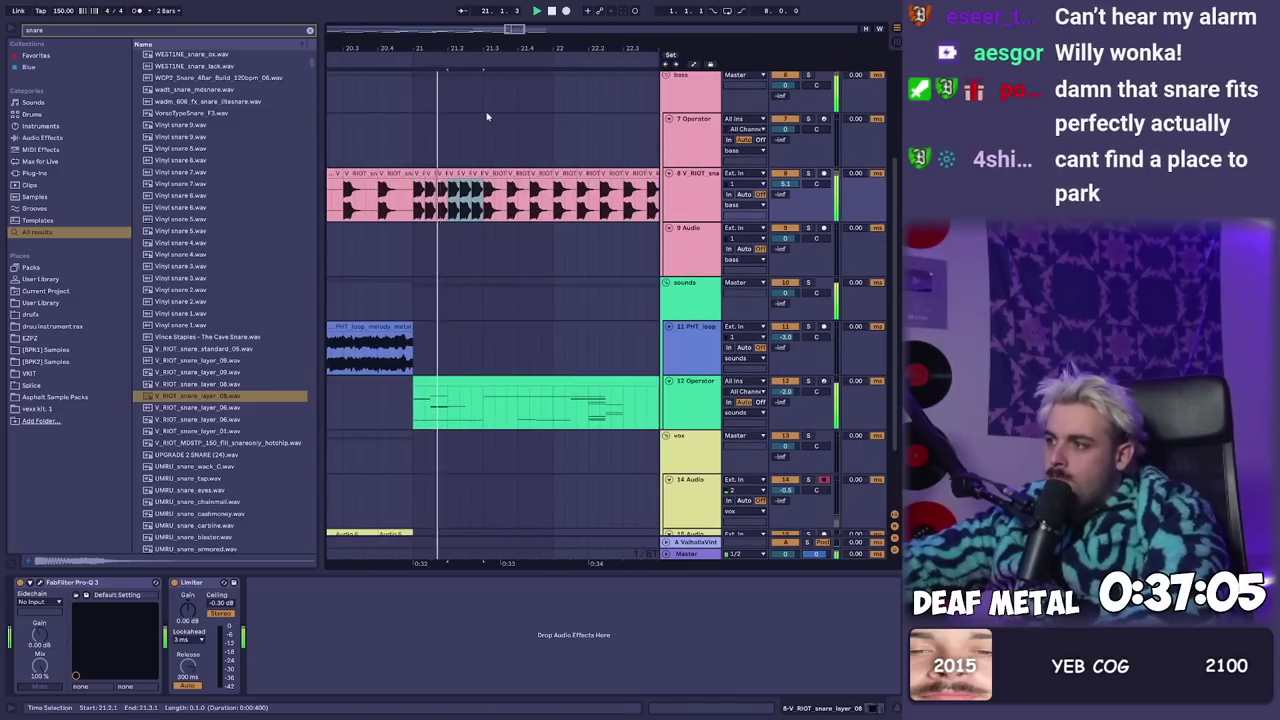
{"action": "key", "text": "ctrl+d"}
{"action": "key", "text": "ctrl+d"}
{"action": "key", "text": "ctrl+d"}
{"action": "left_click_drag", "start_coordinate": [533, 52], "coordinate": [460, 44]}
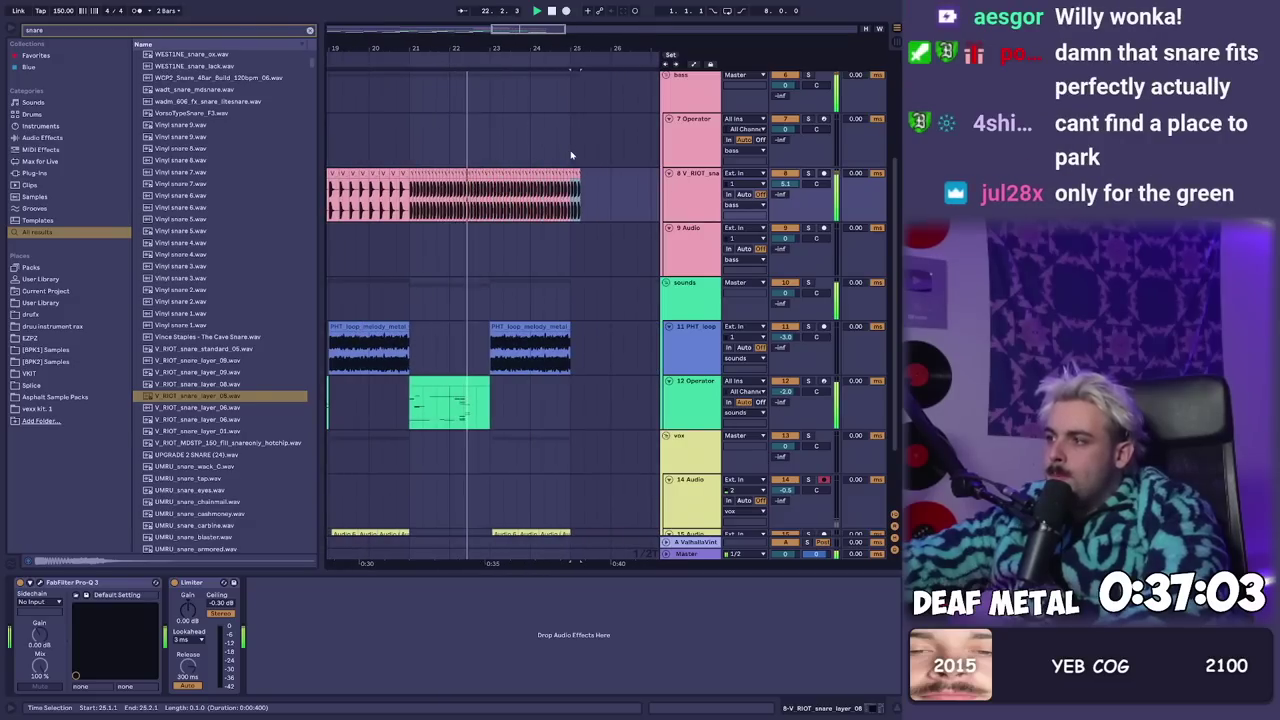
{"action": "left_click_drag", "start_coordinate": [413, 50], "coordinate": [451, 44]}
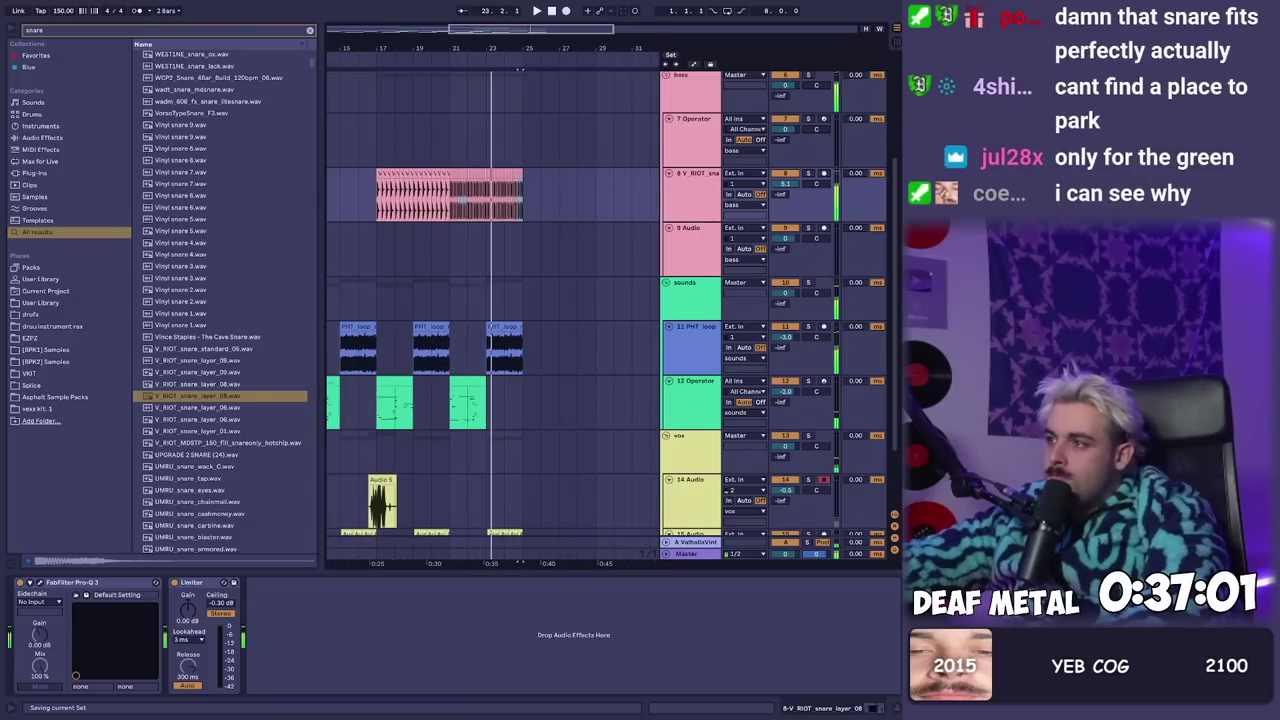
- Play the arrangement from bar 21 and search the browser for Decapitator
{"action": "left_click", "coordinate": [447, 197]}
{"action": "key", "text": "space"}
{"action": "key", "text": "ctrl+f"}
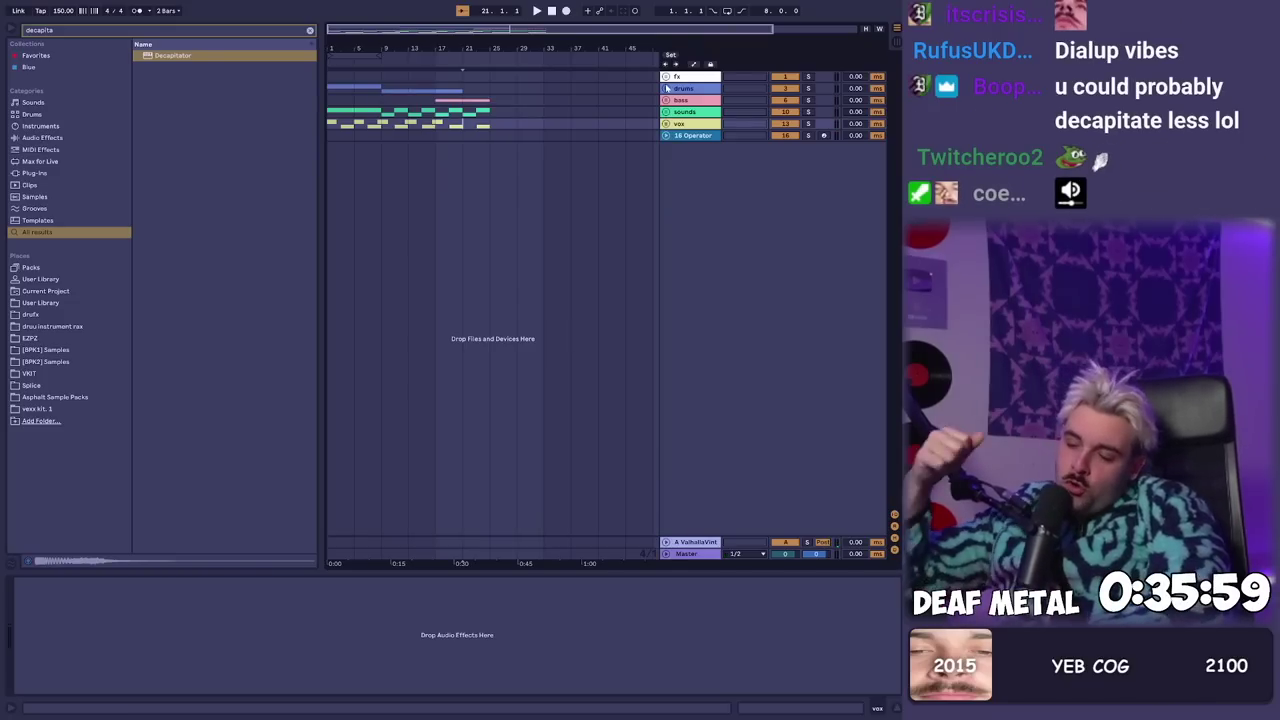
- Switch to Discord's sample-stream channel, fetch Distorted_Metal_Drum_loop_150.wav and place it on a new track at bar 25
{"action": "key", "text": "alt+Tab"}
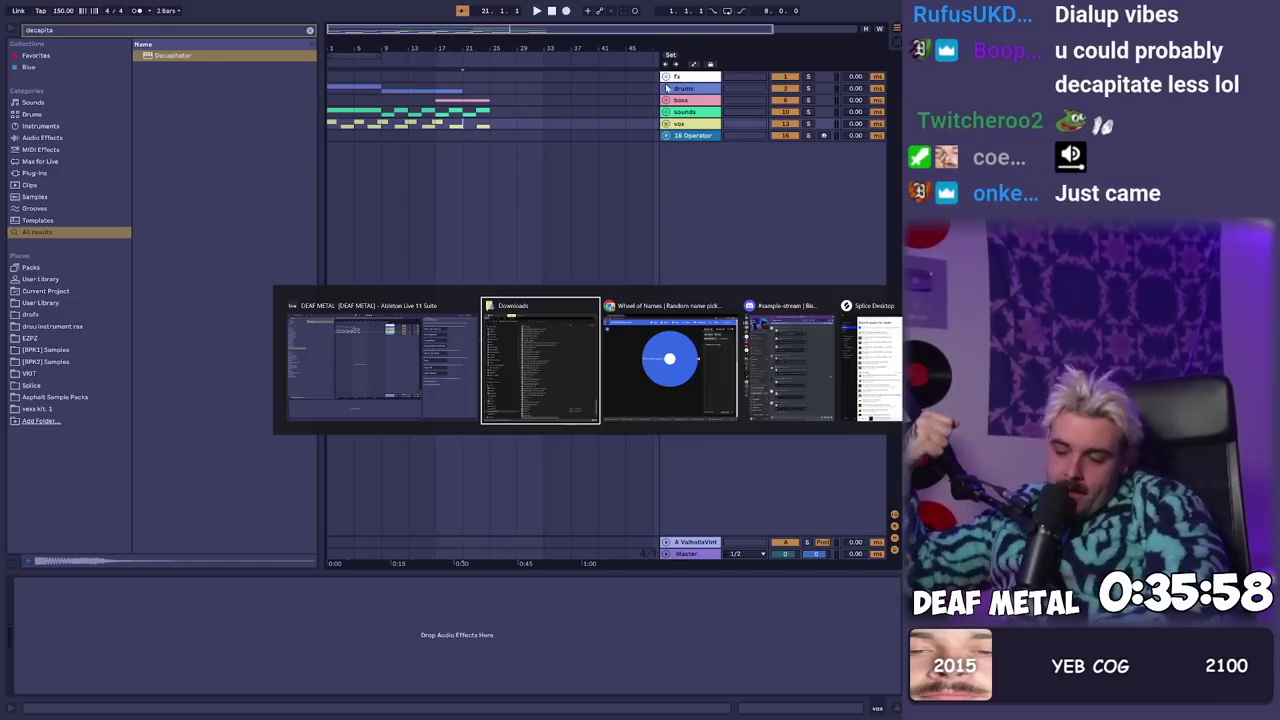
{"action": "key", "text": "alt+Tab"}
{"action": "key", "text": "alt+Tab"}
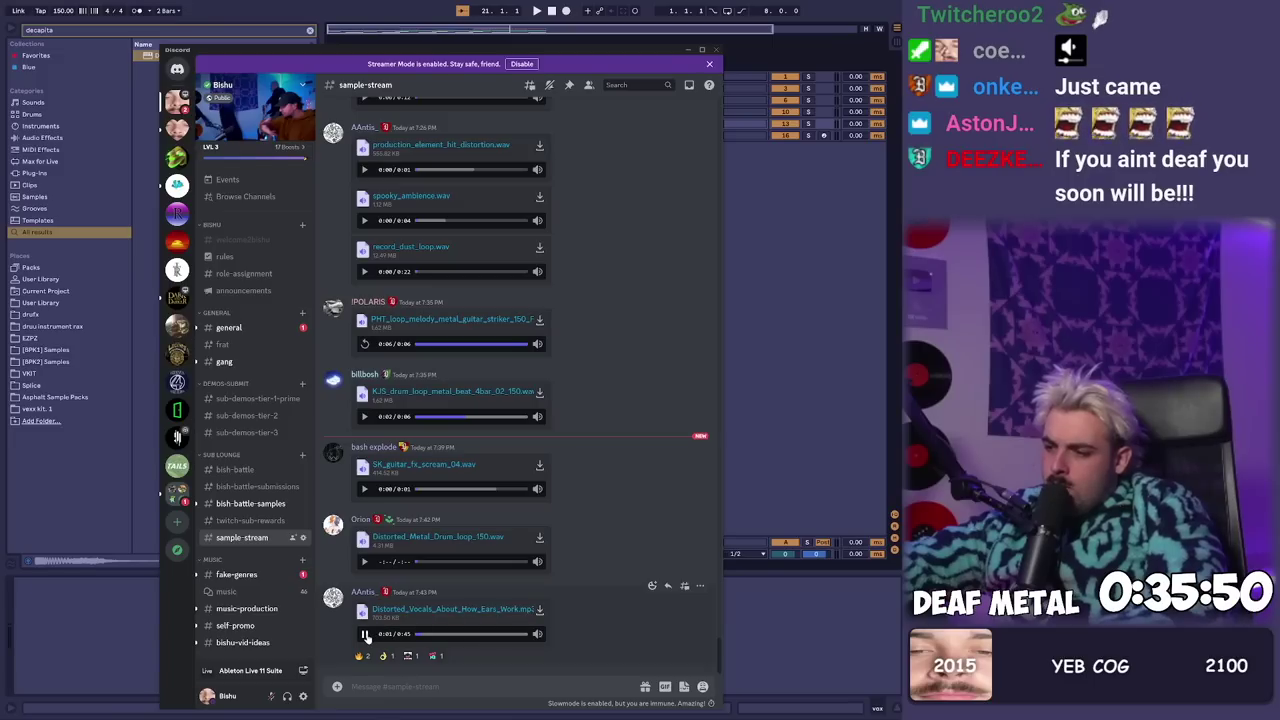
{"action": "left_click", "coordinate": [365, 636]}
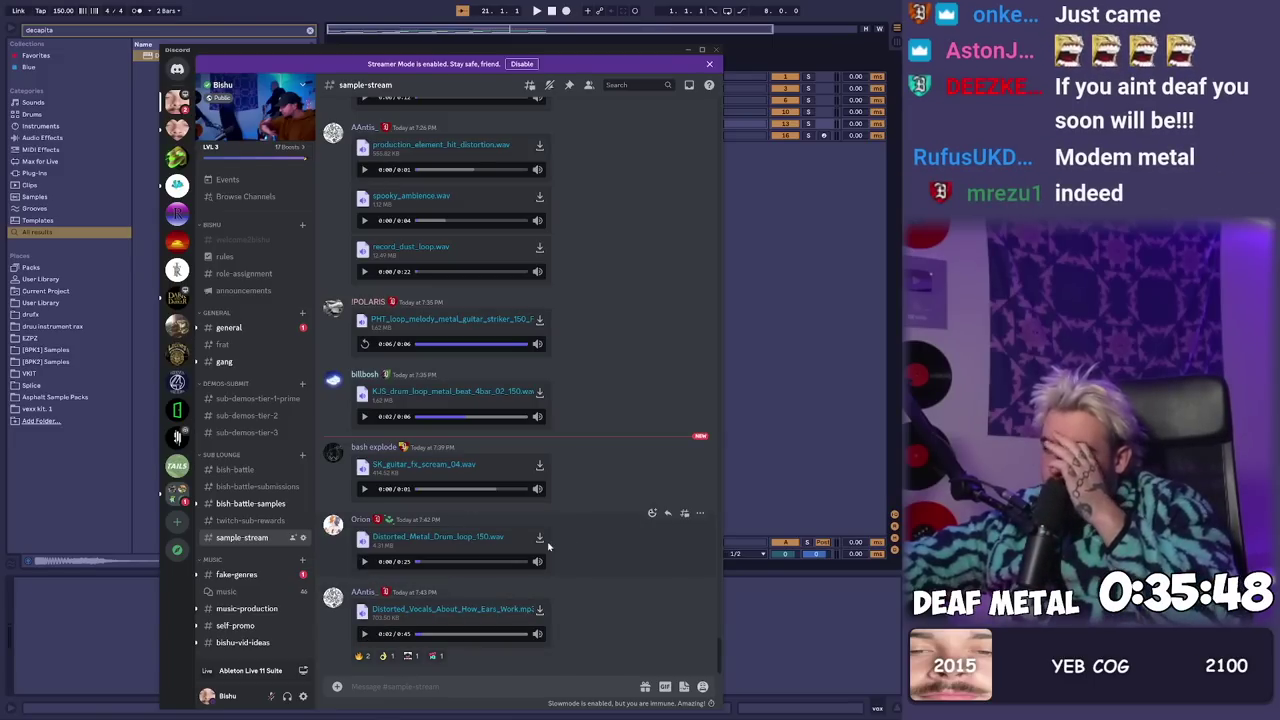
{"action": "key", "text": "alt+Tab"}
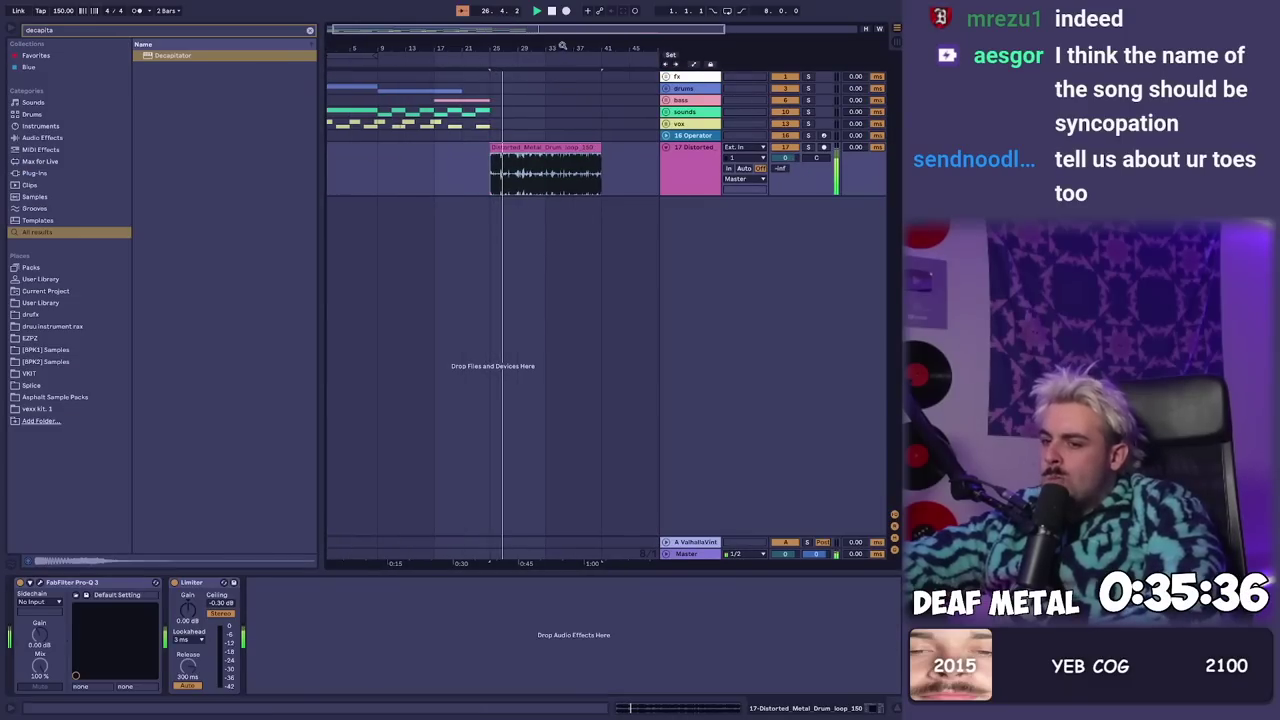
- Record a vocal take on the 14 Audio track from bar 22, ending just before bar 25
{"action": "left_click_drag", "start_coordinate": [514, 45], "coordinate": [498, 72]}
{"action": "left_click_drag", "start_coordinate": [580, 46], "coordinate": [474, 41]}
{"action": "left_click", "coordinate": [702, 175]}
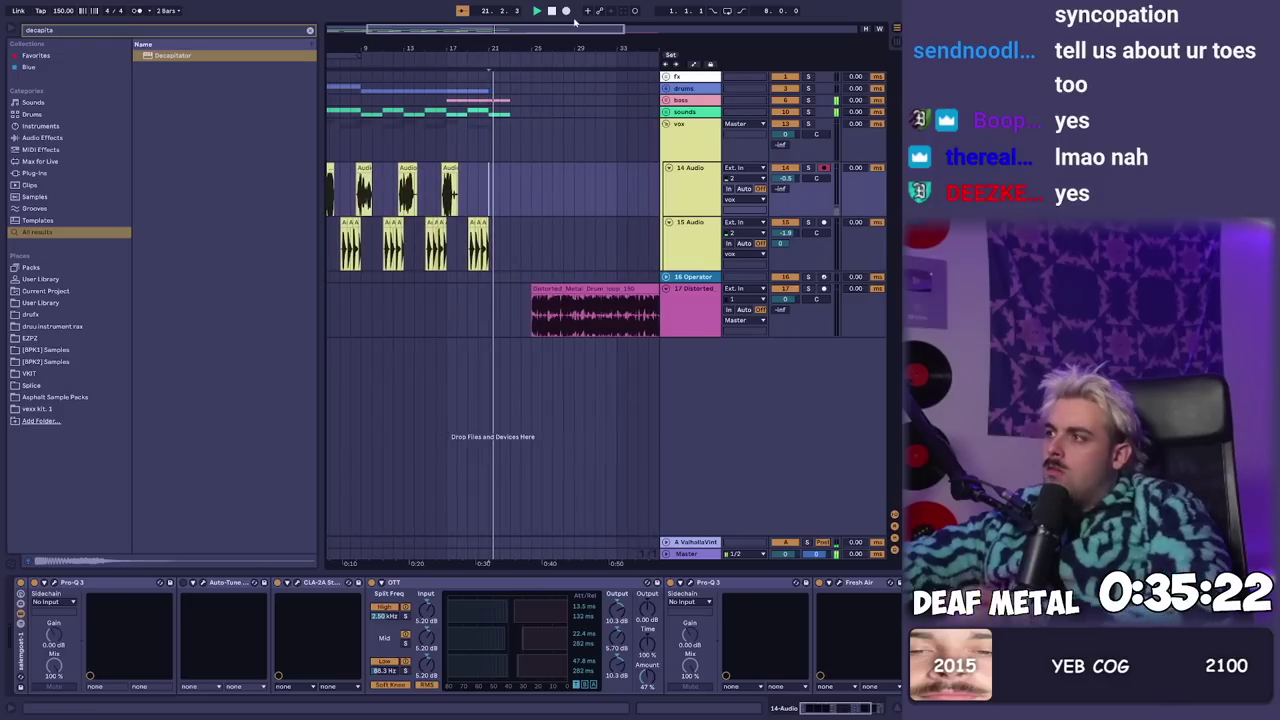
{"action": "left_click", "coordinate": [566, 11]}
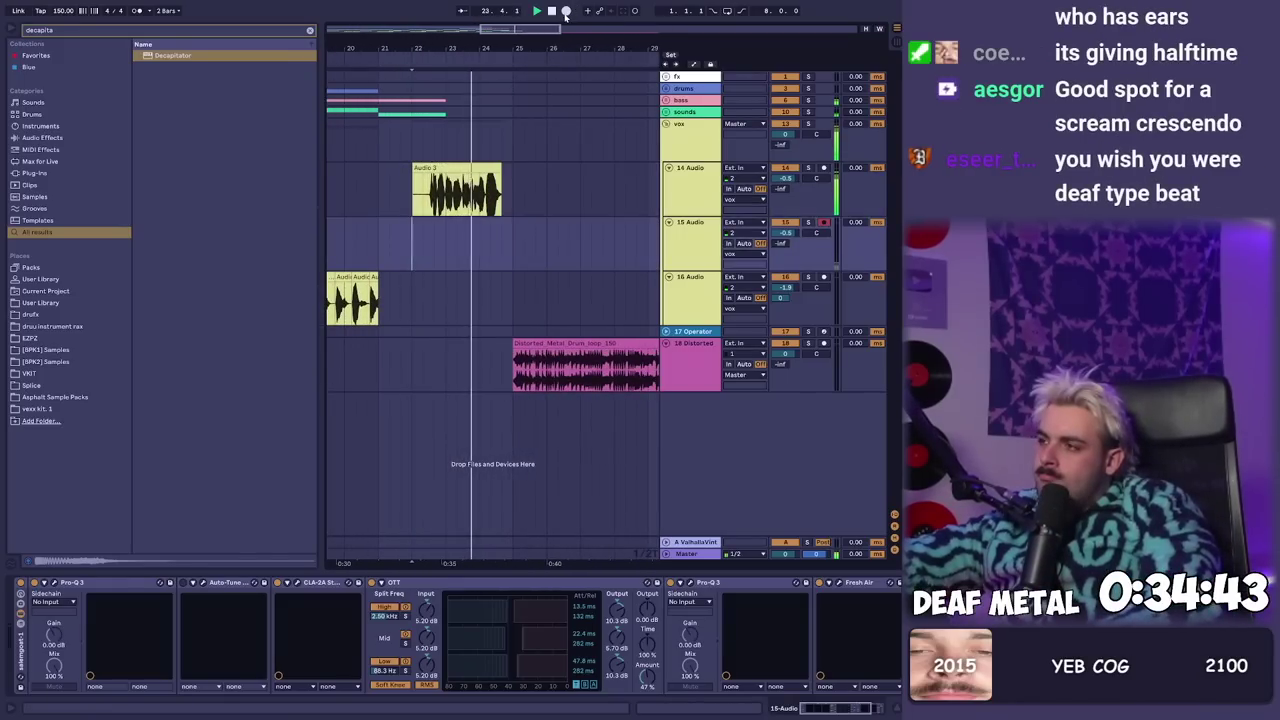
- Try a short vocal take on the 15 Audio track leading into bar 25 and play it back
{"action": "left_click", "coordinate": [565, 11]}
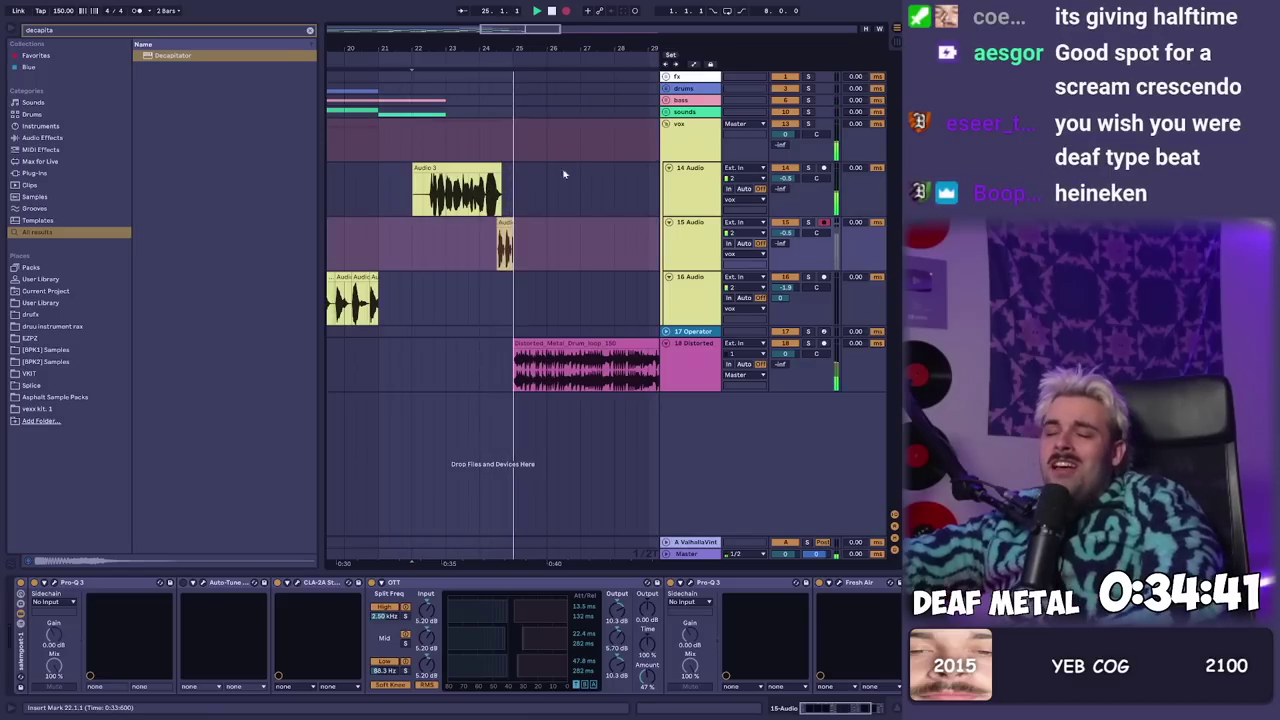
{"action": "key", "text": "space"}
{"action": "left_click_drag", "start_coordinate": [520, 268], "coordinate": [547, 243]}
{"action": "left_click", "coordinate": [481, 239]}
{"action": "key", "text": "space"}
- Record another vocal take on the 15 Audio track across bar 25, starting playback at about bar 23
{"action": "left_click_drag", "start_coordinate": [537, 48], "coordinate": [484, 38]}
{"action": "left_click", "coordinate": [463, 245]}
{"action": "key", "text": "space"}
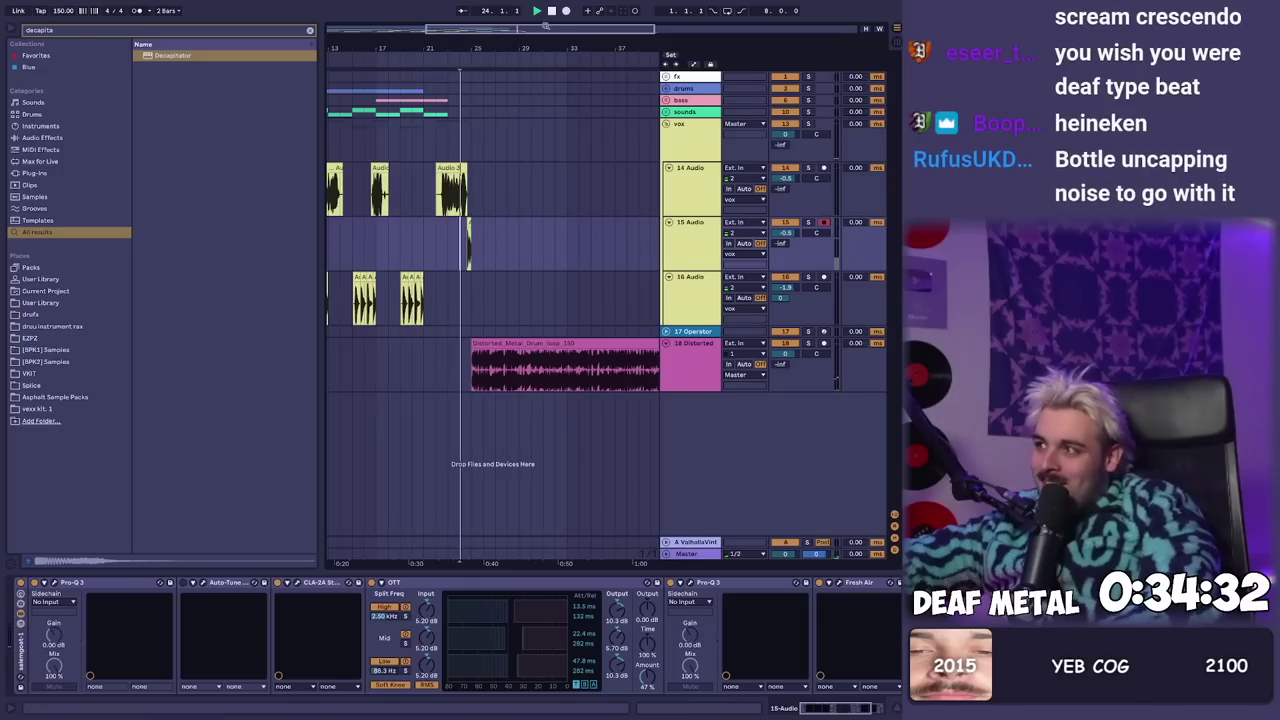
{"action": "left_click", "coordinate": [566, 12]}
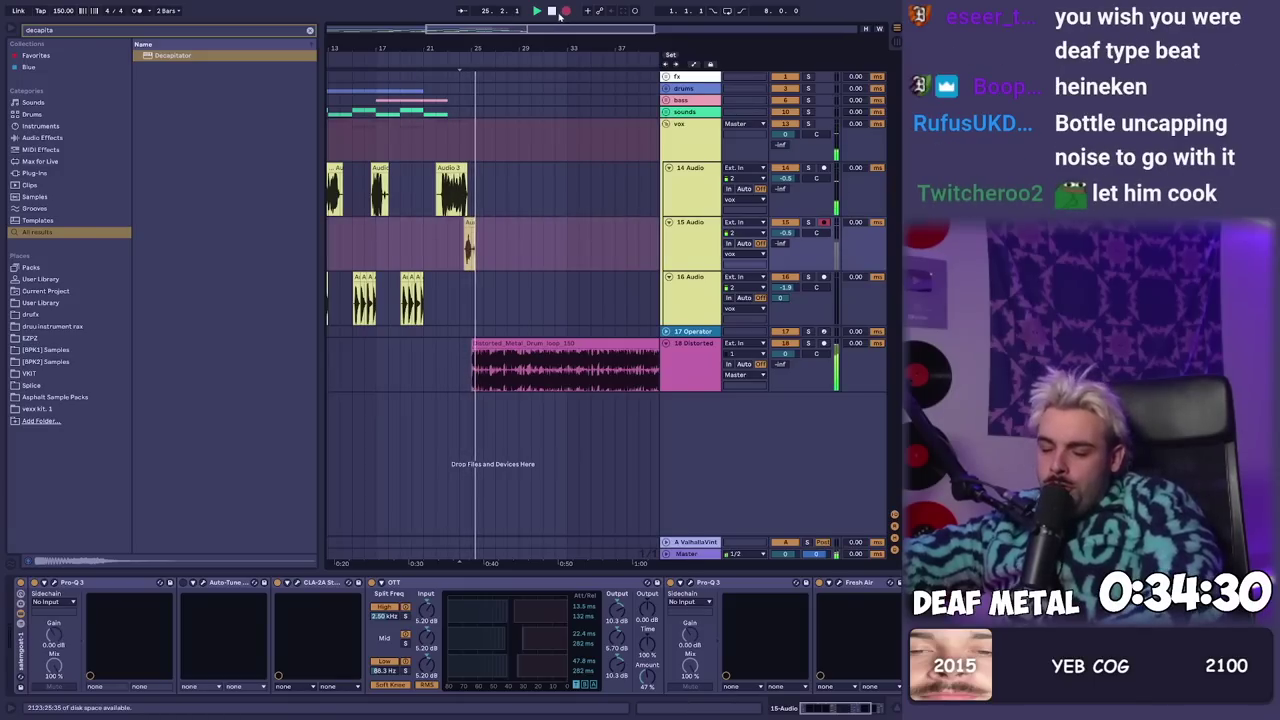
{"action": "key", "text": "space"}
- Add the "drewwd – wide" delay preset to the 15 Audio vocal track and play back the new take
{"action": "left_click_drag", "start_coordinate": [456, 49], "coordinate": [456, 80]}
{"action": "left_click", "coordinate": [457, 245]}
{"action": "key", "text": "ctrl+f"}
{"action": "type", "text": "drewwd"}
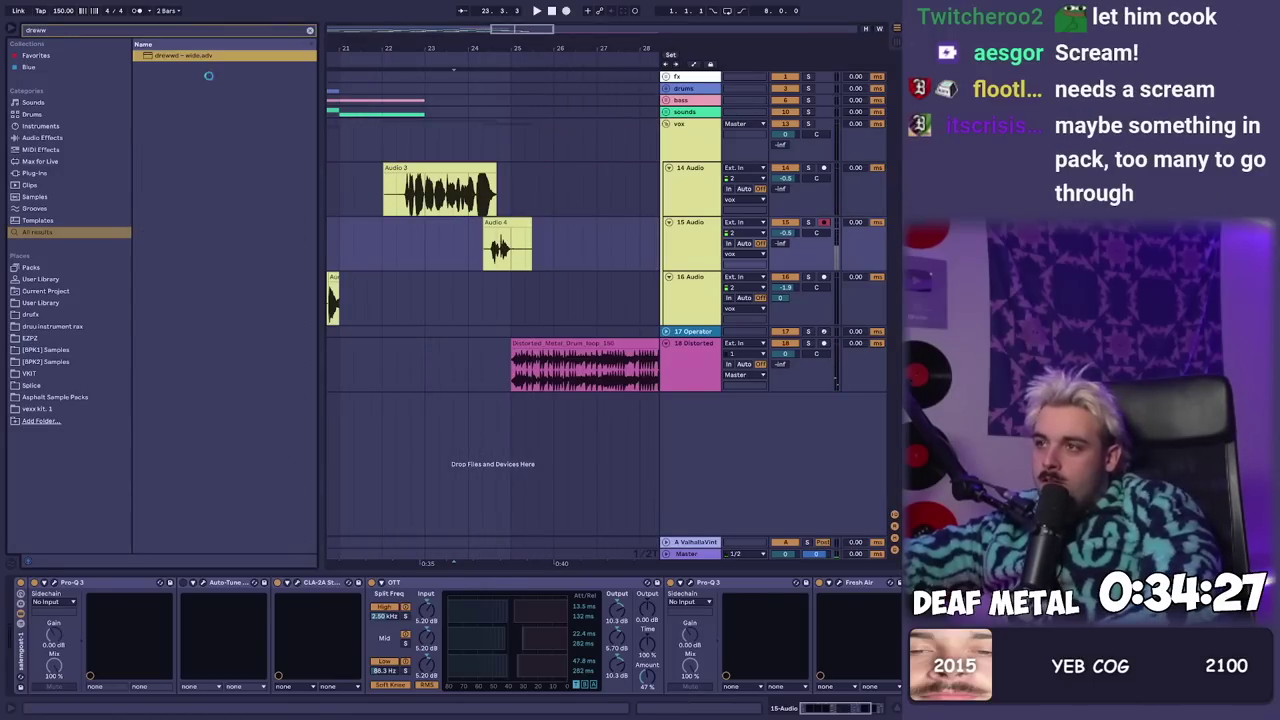
{"action": "key", "text": "Down"}
{"action": "key", "text": "Return"}
{"action": "key", "text": "space"}
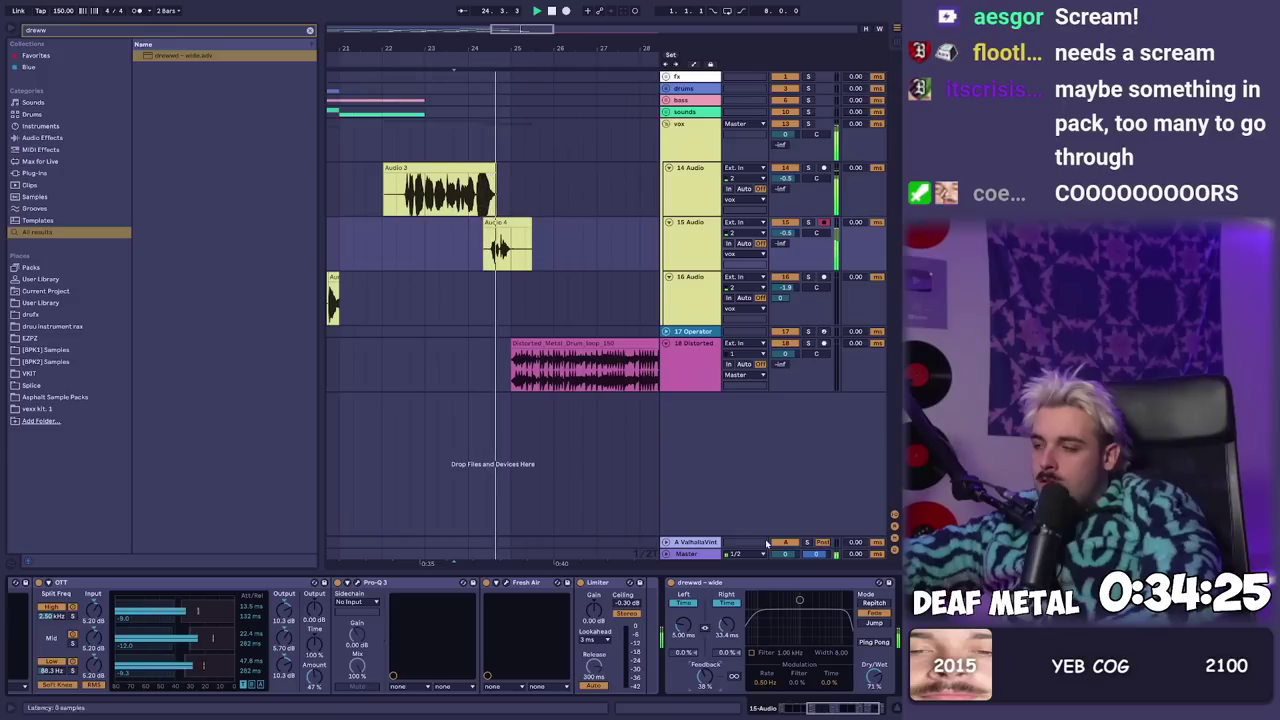
{"action": "key", "text": "minus"}
{"action": "key", "text": "minus"}
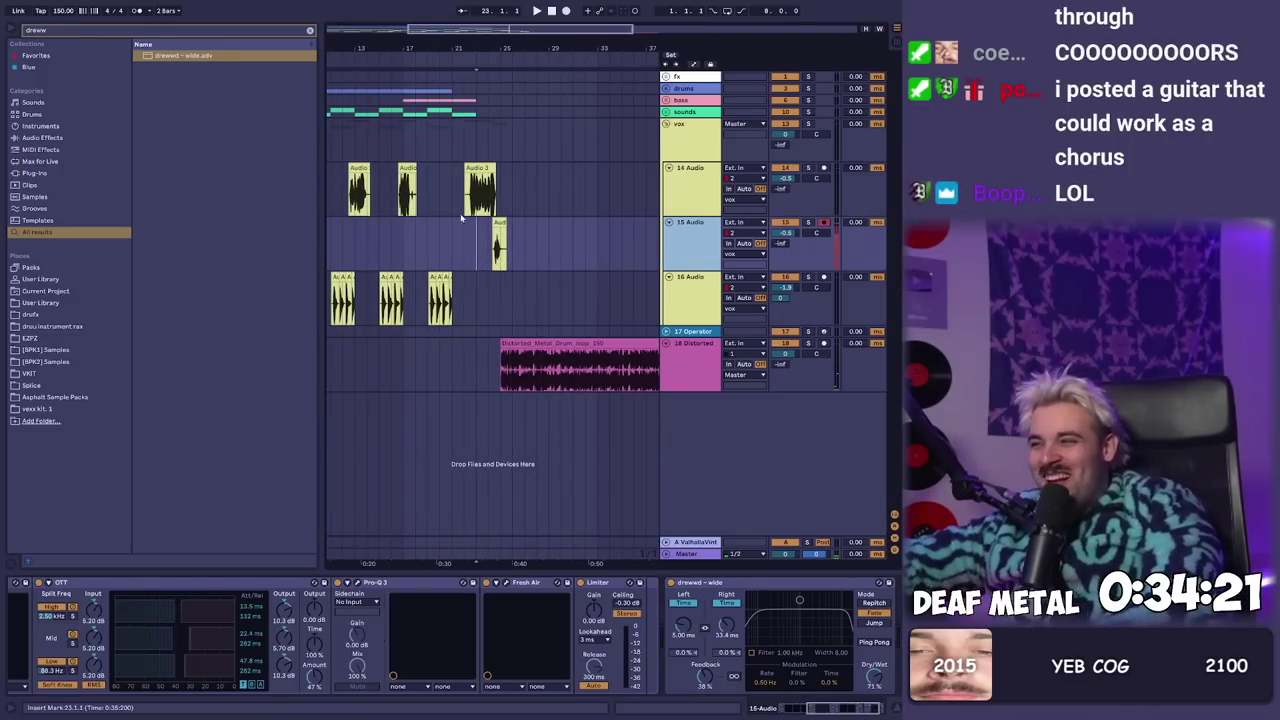
{"action": "left_click_drag", "start_coordinate": [460, 298], "coordinate": [560, 300]}
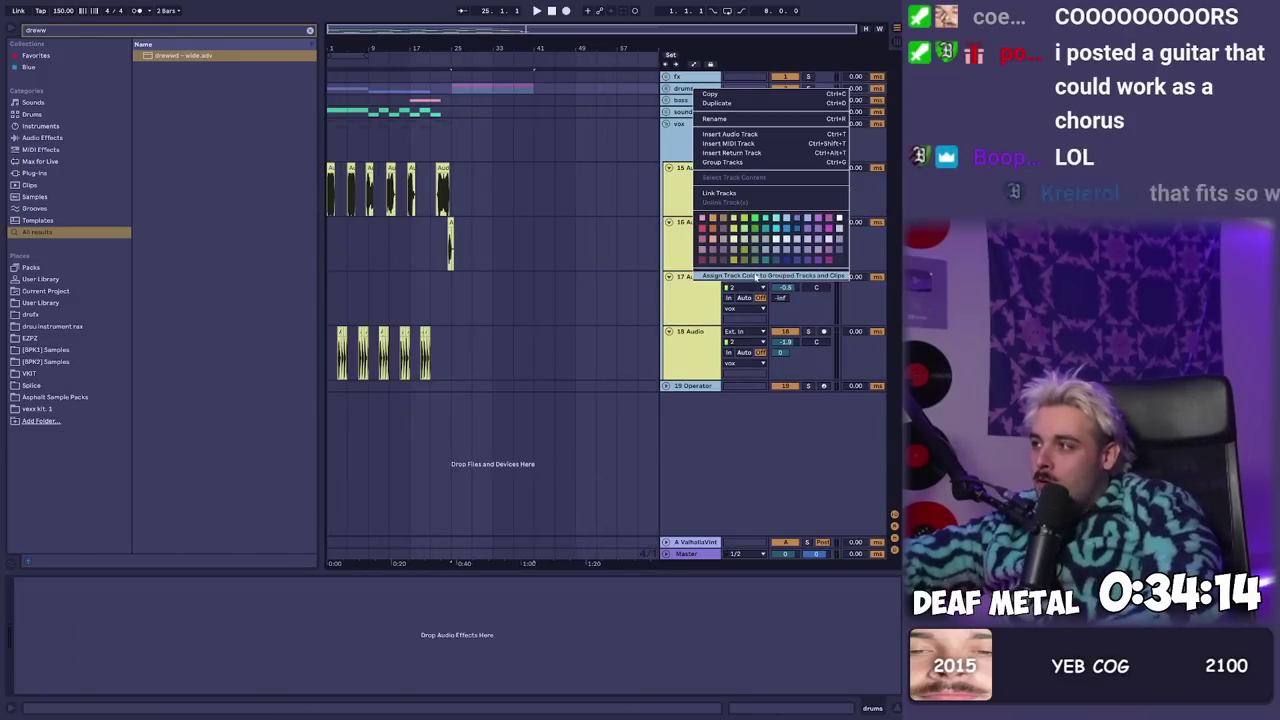
- Copy the PHT guitar loop from bars 1 to 9 to bars 25 to 33 and play it from bar 25
{"action": "left_click", "coordinate": [666, 104]}
{"action": "left_click", "coordinate": [665, 102]}
{"action": "scroll", "coordinate": [480, 150], "scroll_direction": "up", "scroll_amount": 2}
{"action": "left_click", "coordinate": [350, 327]}
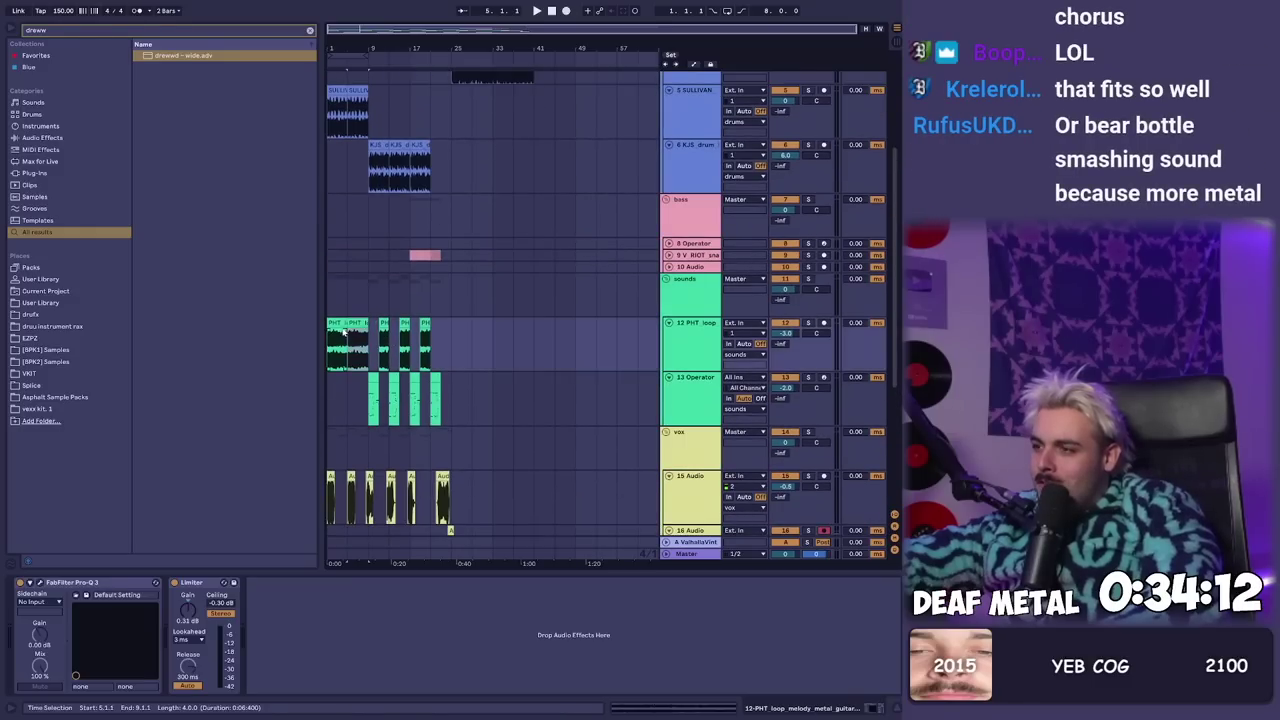
{"action": "left_click", "coordinate": [450, 333]}
{"action": "key", "text": "ctrl+v"}
{"action": "key", "text": "space"}
{"action": "scroll", "coordinate": [456, 346], "scroll_direction": "down", "scroll_amount": 4}
{"action": "scroll", "coordinate": [414, 363], "scroll_direction": "up", "scroll_amount": 3}
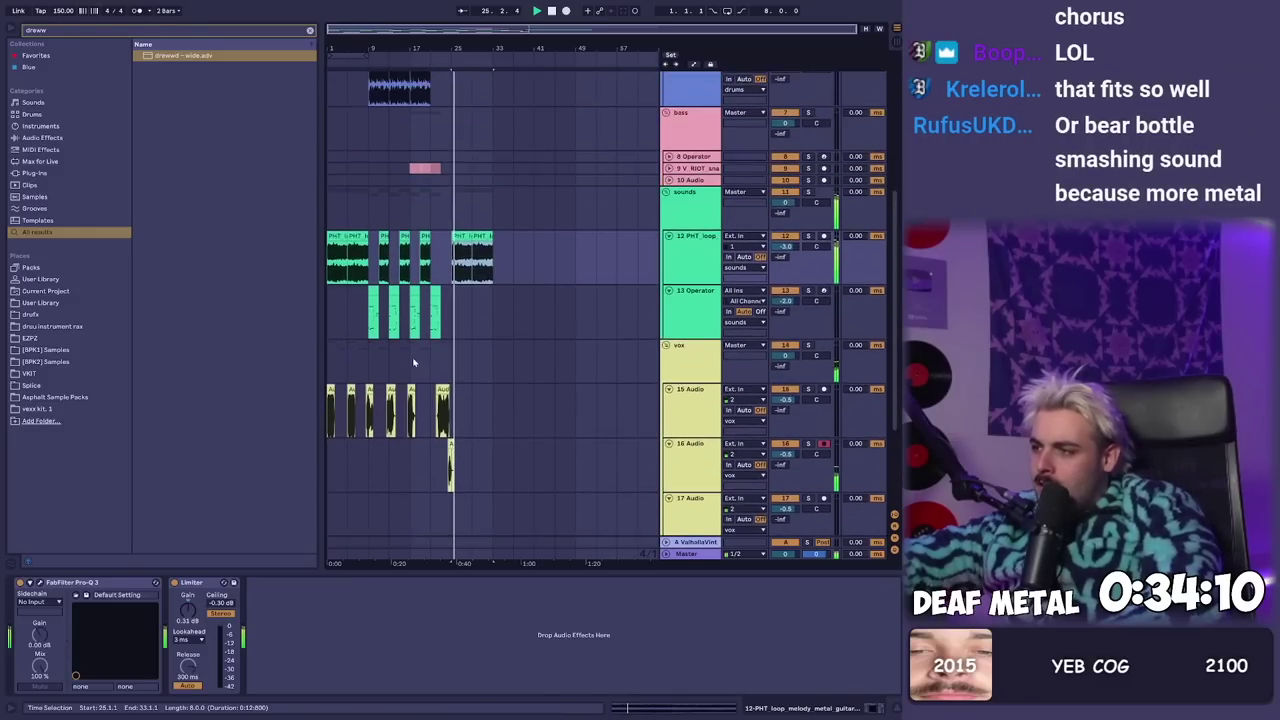
{"action": "scroll", "coordinate": [416, 355], "scroll_direction": "down", "scroll_amount": 3}
{"action": "left_click", "coordinate": [542, 278]}
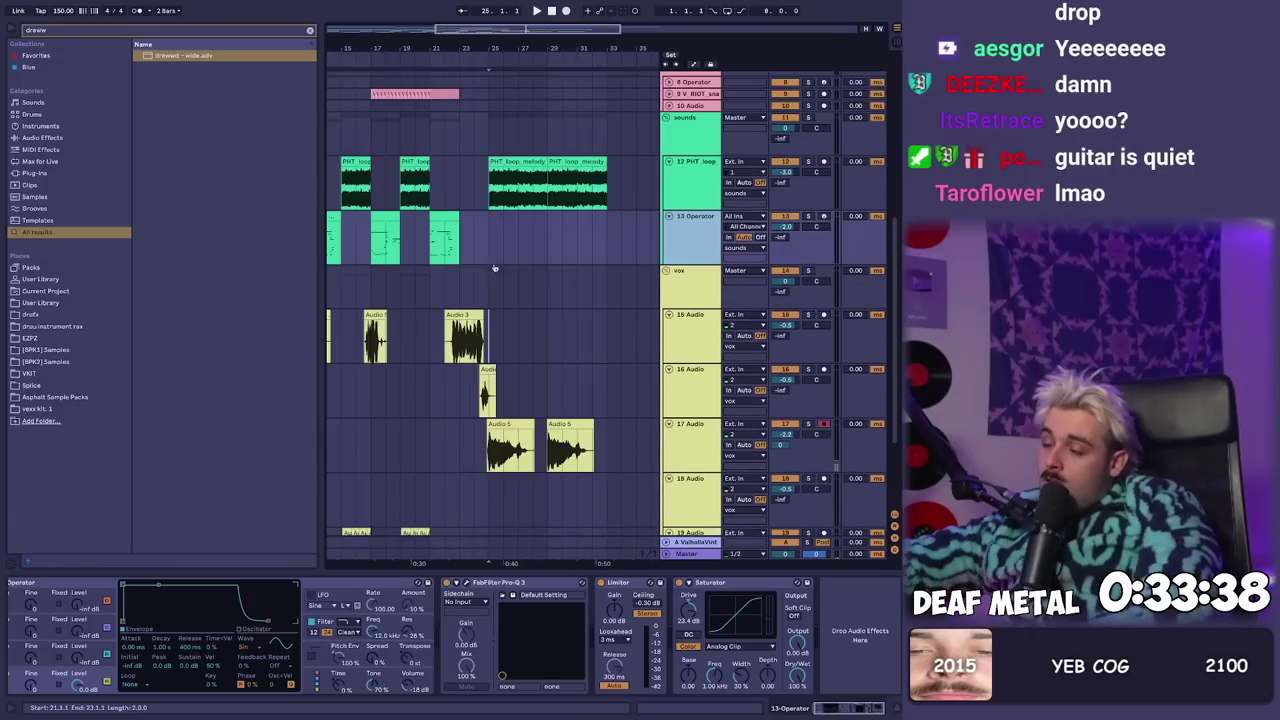
- Insert a new MIDI track below the 13 Operator track and create an empty clip from bar 25 to bar 33
{"action": "key", "text": "ctrl+shift+t"}
{"action": "left_click_drag", "start_coordinate": [492, 290], "coordinate": [594, 288]}
{"action": "key", "text": "ctrl+shift+m"}
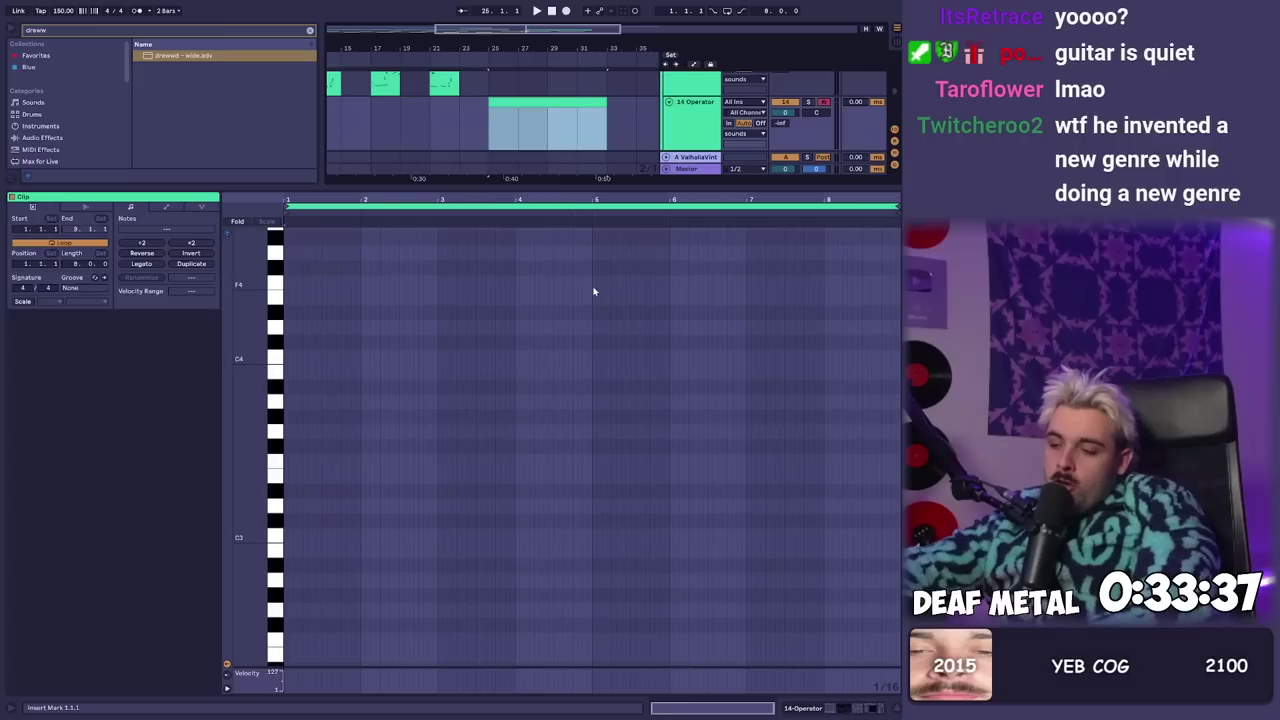
{"action": "key", "text": "shift+Tab"}
- Search the browser for "serum" and load Serum_x64 on the new MIDI track, replacing its Operator
{"action": "key", "text": "ctrl+f"}
{"action": "type", "text": "art"}
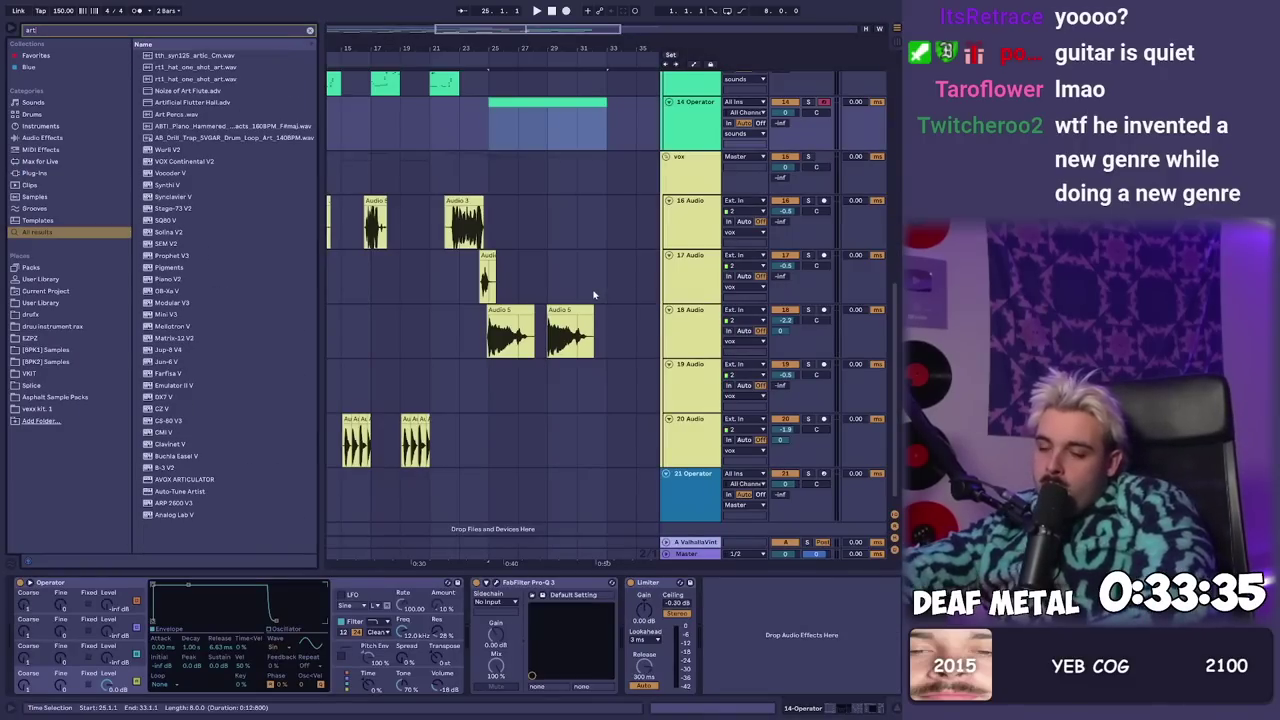
{"action": "key", "text": "ctrl+f"}
{"action": "type", "text": "serum"}
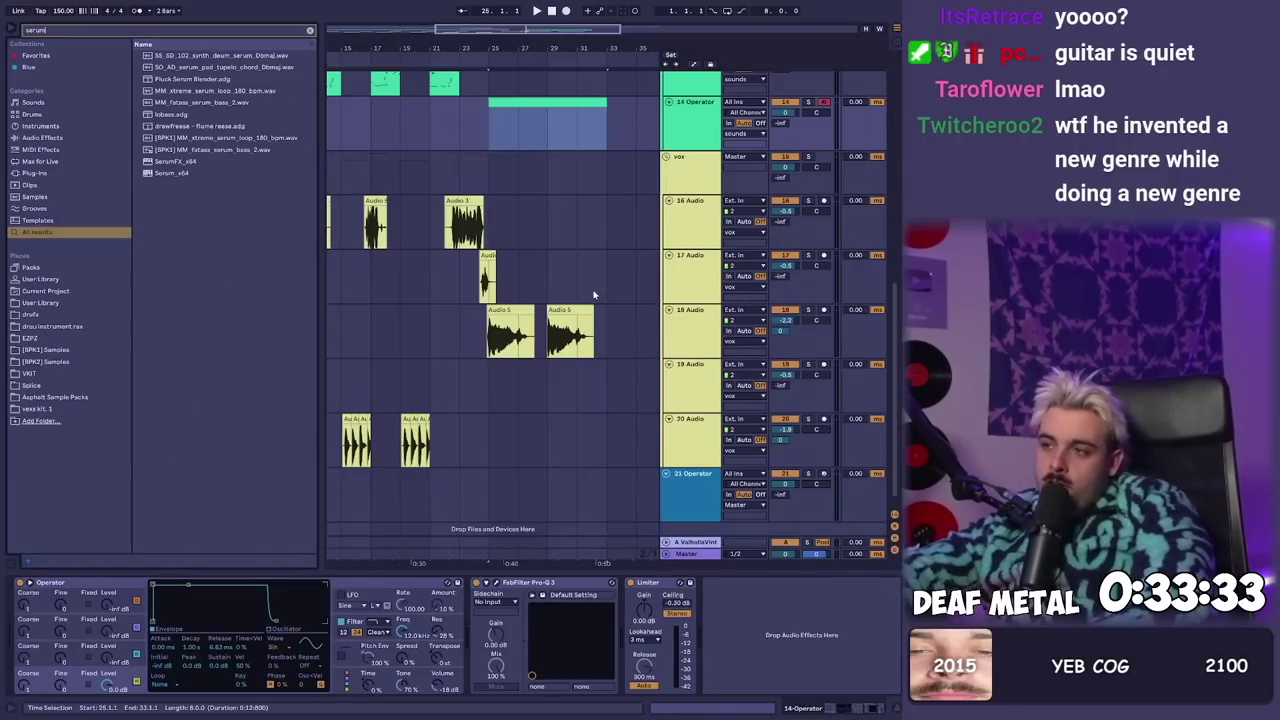
{"action": "key", "text": "Return"}
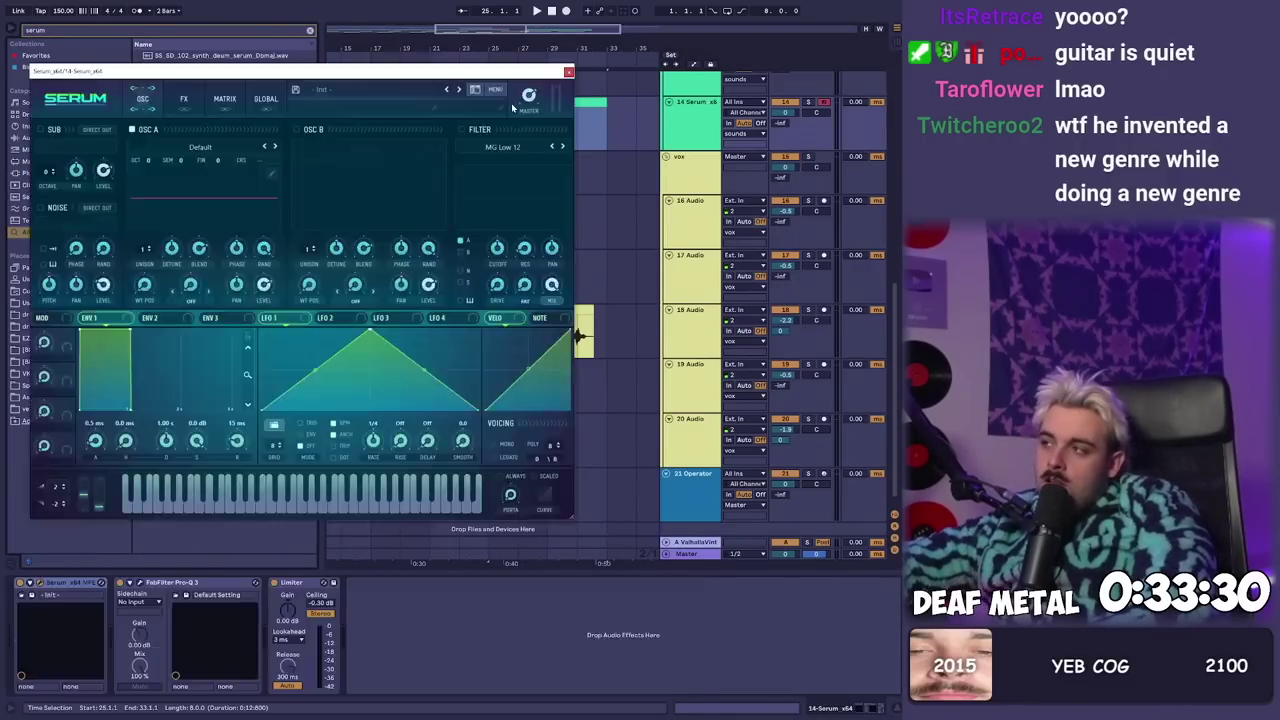
- Load the BASS Kong preset from the wubs preset folder in Serum on the 14 Serum track
{"action": "left_click", "coordinate": [322, 89]}
{"action": "mouse_move", "coordinate": [357, 223]}
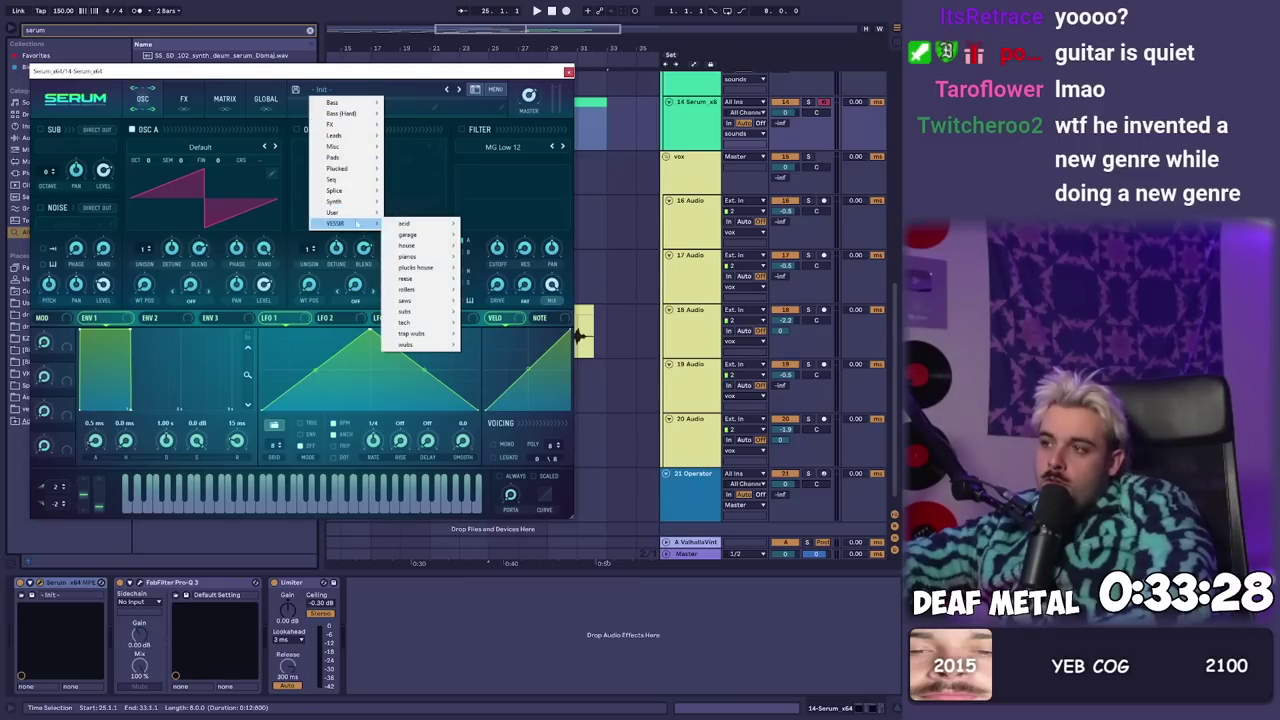
{"action": "left_click", "coordinate": [408, 344]}
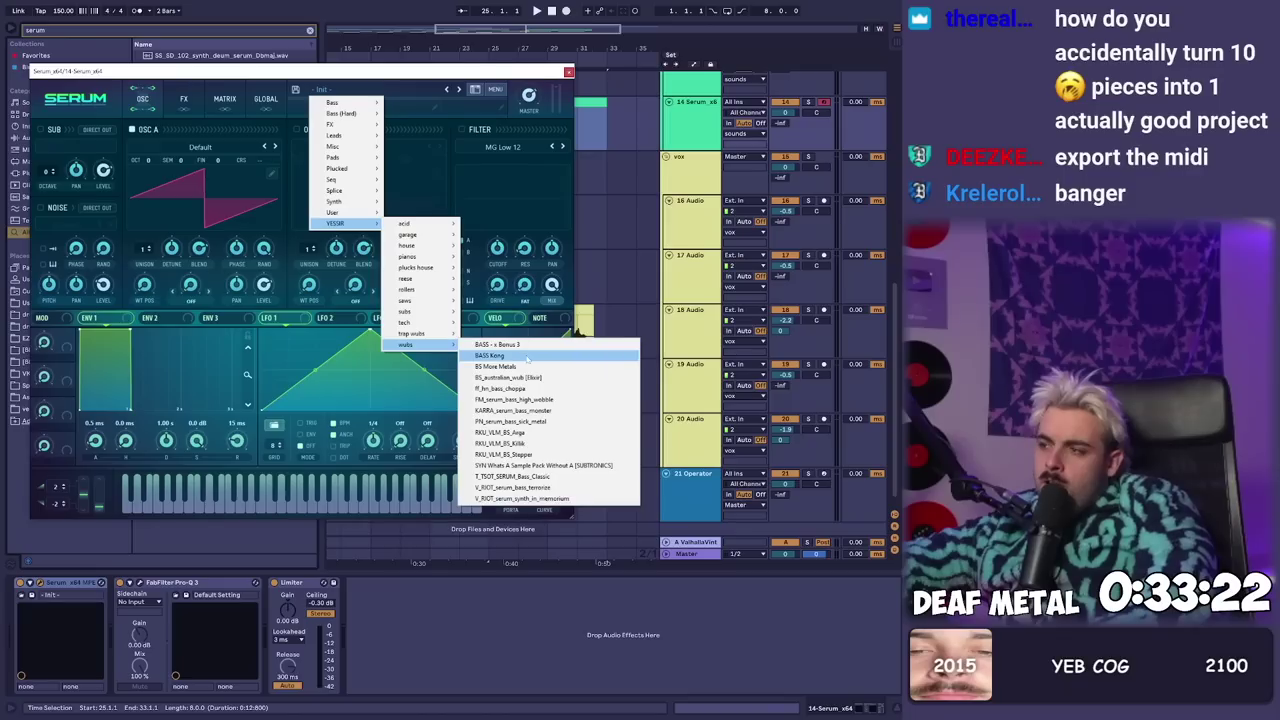
{"action": "left_click", "coordinate": [527, 356]}
- Audition the bass in a low octave and fill the eight-bar 14 Serum clip with one sustained low note
{"action": "left_click", "coordinate": [705, 109]}
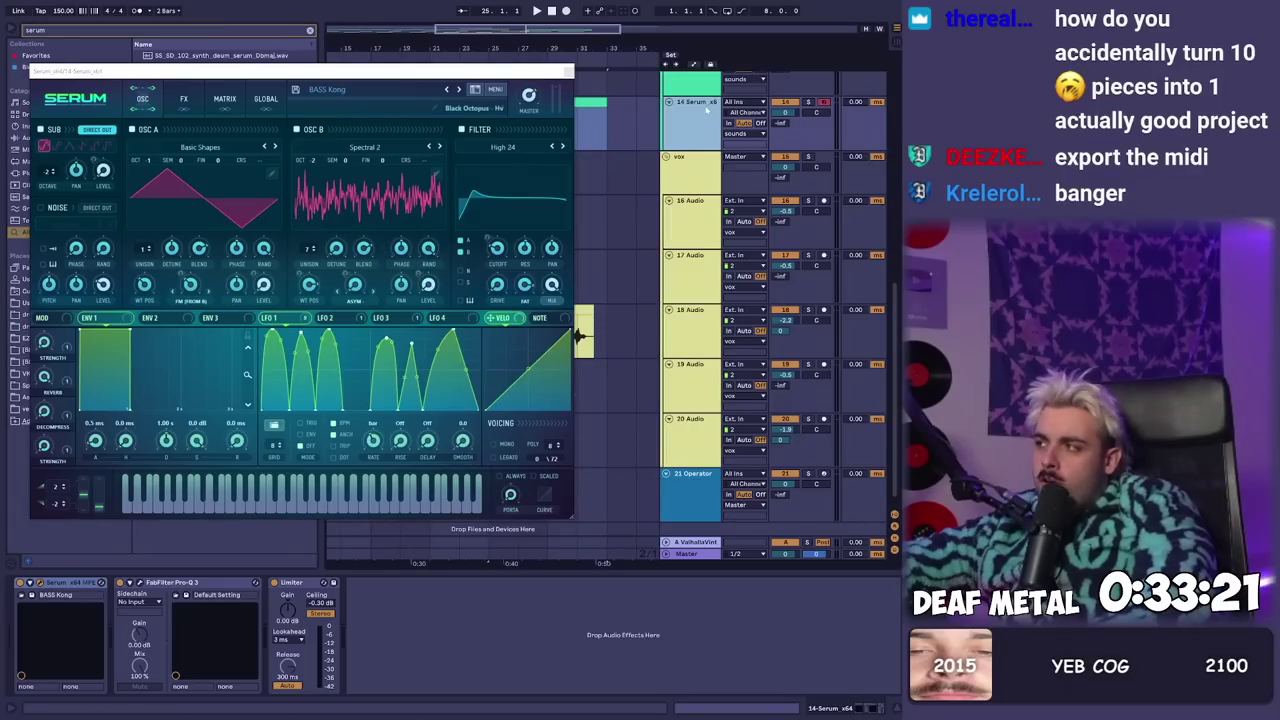
{"action": "key", "text": "a"}
{"action": "key", "text": "z"}
{"action": "key", "text": "a"}
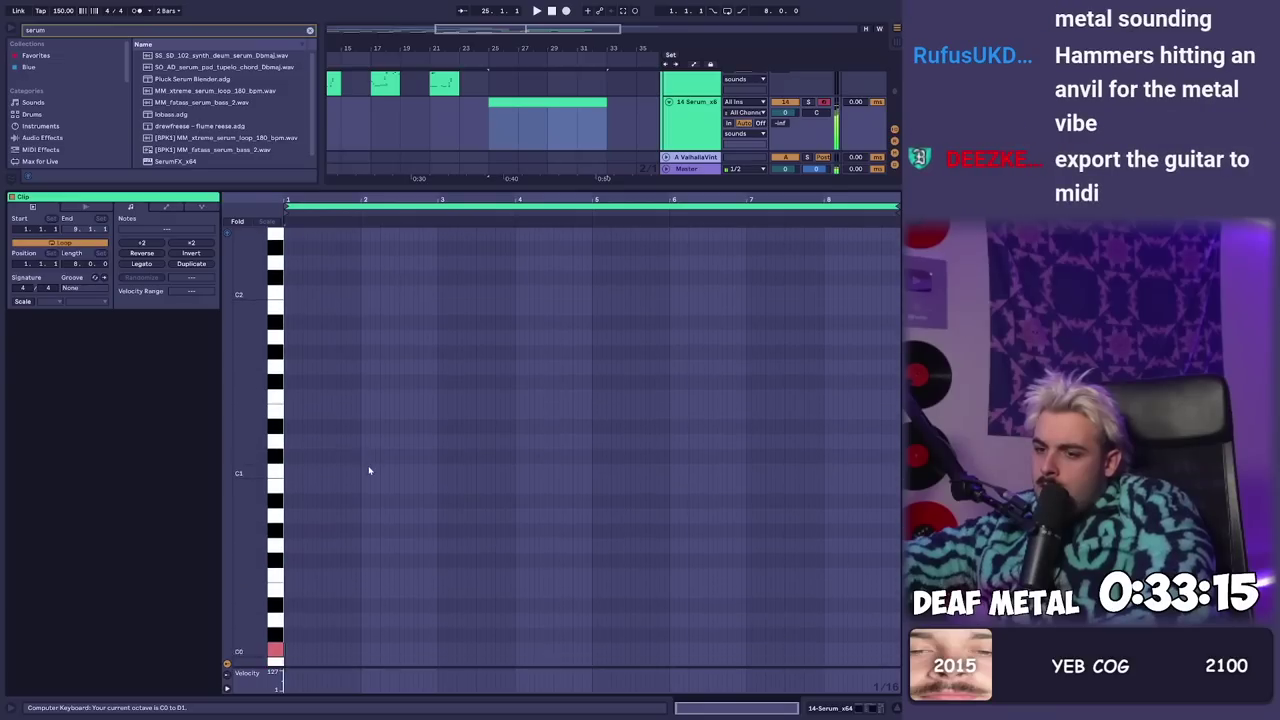
{"action": "scroll", "coordinate": [367, 473], "scroll_direction": "down", "scroll_amount": 1}
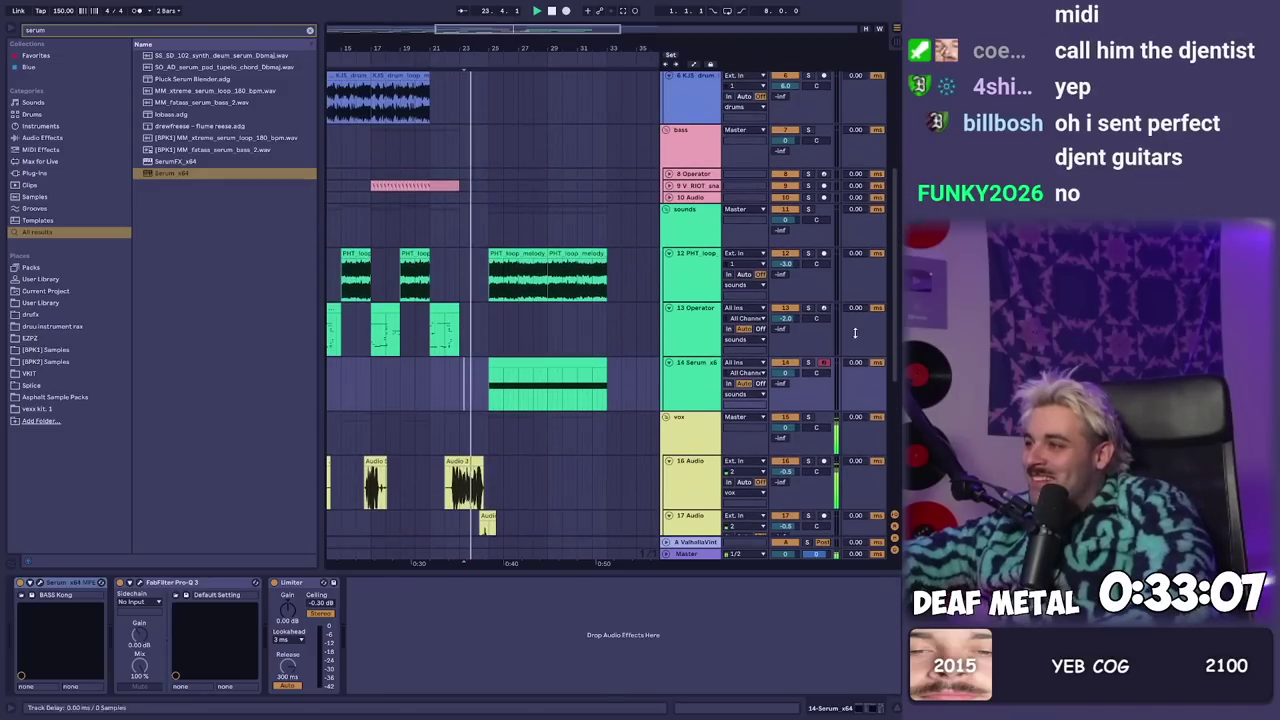
{"action": "scroll", "coordinate": [520, 300], "scroll_direction": "down", "scroll_amount": 3}
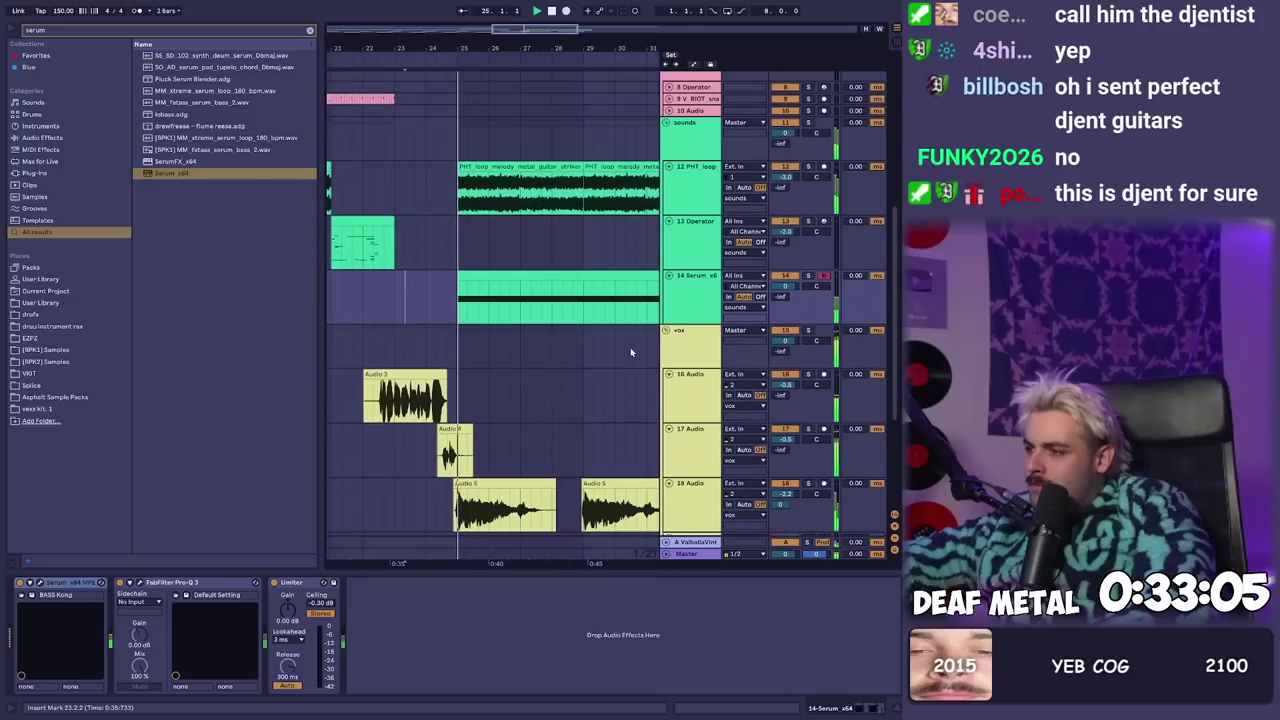
- Bring up the track volume envelope for the 14 Serum clip
{"action": "right_click", "coordinate": [788, 244]}
{"action": "right_click", "coordinate": [786, 237]}
{"action": "left_click", "coordinate": [803, 276]}
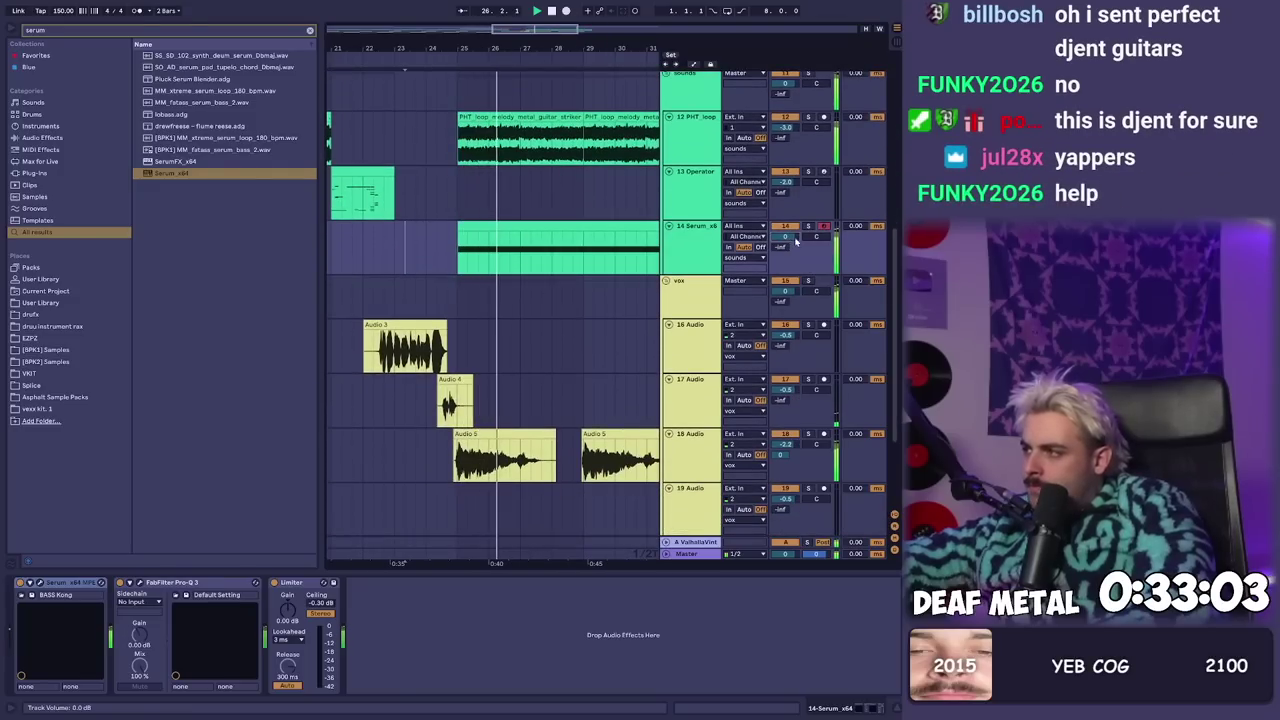
{"action": "right_click", "coordinate": [793, 237]}
{"action": "left_click", "coordinate": [506, 245]}
{"action": "left_click", "coordinate": [506, 229]}
{"action": "right_click", "coordinate": [794, 243]}
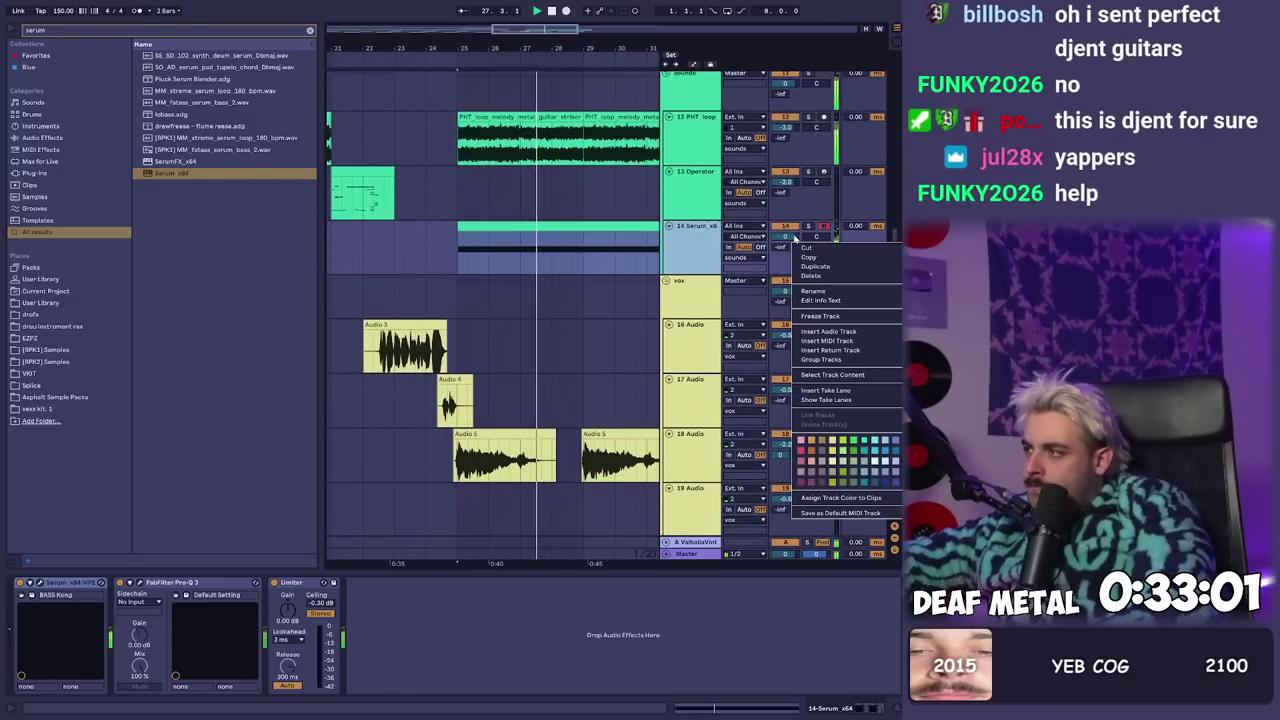
{"action": "right_click", "coordinate": [793, 236]}
{"action": "left_click", "coordinate": [812, 260]}
- Shape a half-bar volume ramp rising from silence in the Serum clip's envelope and duplicate it across all eight bars
{"action": "left_click", "coordinate": [313, 225]}
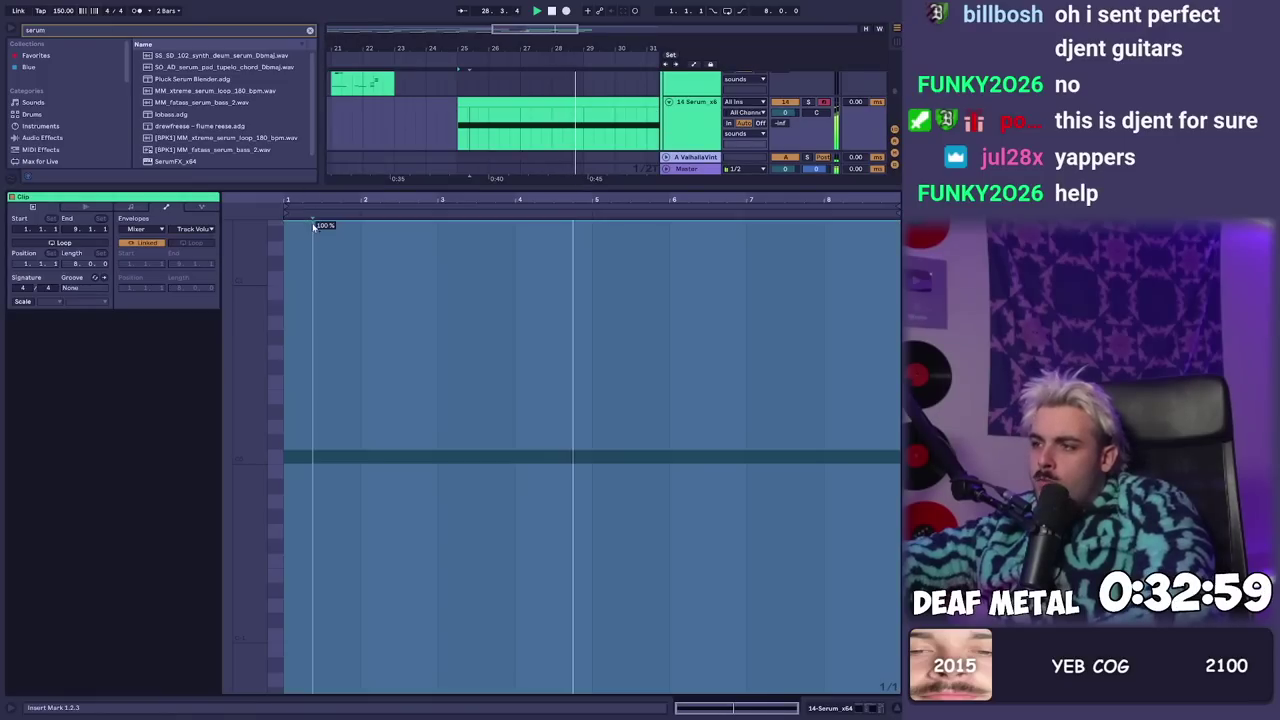
{"action": "key", "text": "ctrl+d"}
{"action": "key", "text": "ctrl+d"}
{"action": "key", "text": "ctrl+d"}
{"action": "key", "text": "ctrl+d"}
{"action": "key", "text": "ctrl+d"}
{"action": "key", "text": "ctrl+d"}
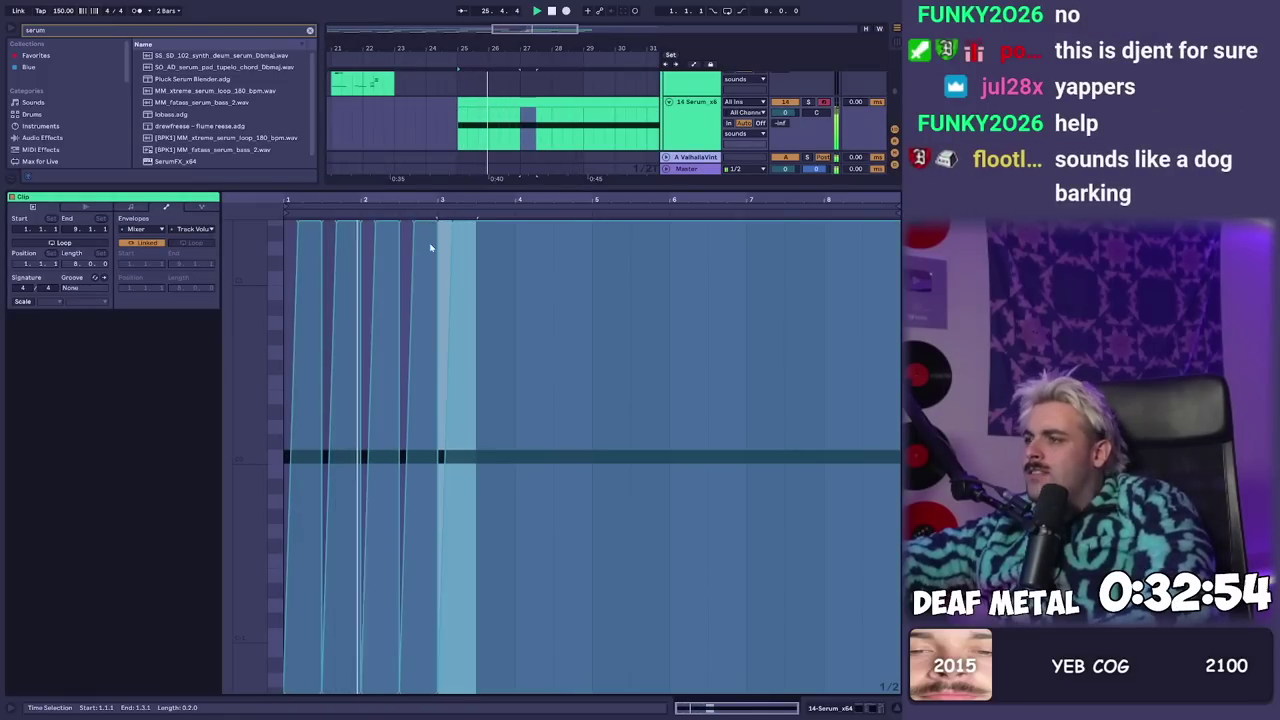
{"action": "key", "text": "ctrl+d"}
{"action": "key", "text": "ctrl+d"}
{"action": "key", "text": "ctrl+d"}
{"action": "key", "text": "ctrl+d"}
{"action": "key", "text": "ctrl+d"}
{"action": "key", "text": "ctrl+d"}
{"action": "key", "text": "ctrl+d"}
{"action": "key", "text": "ctrl+d"}
{"action": "key", "text": "ctrl+d"}
{"action": "key", "text": "shift+Tab"}
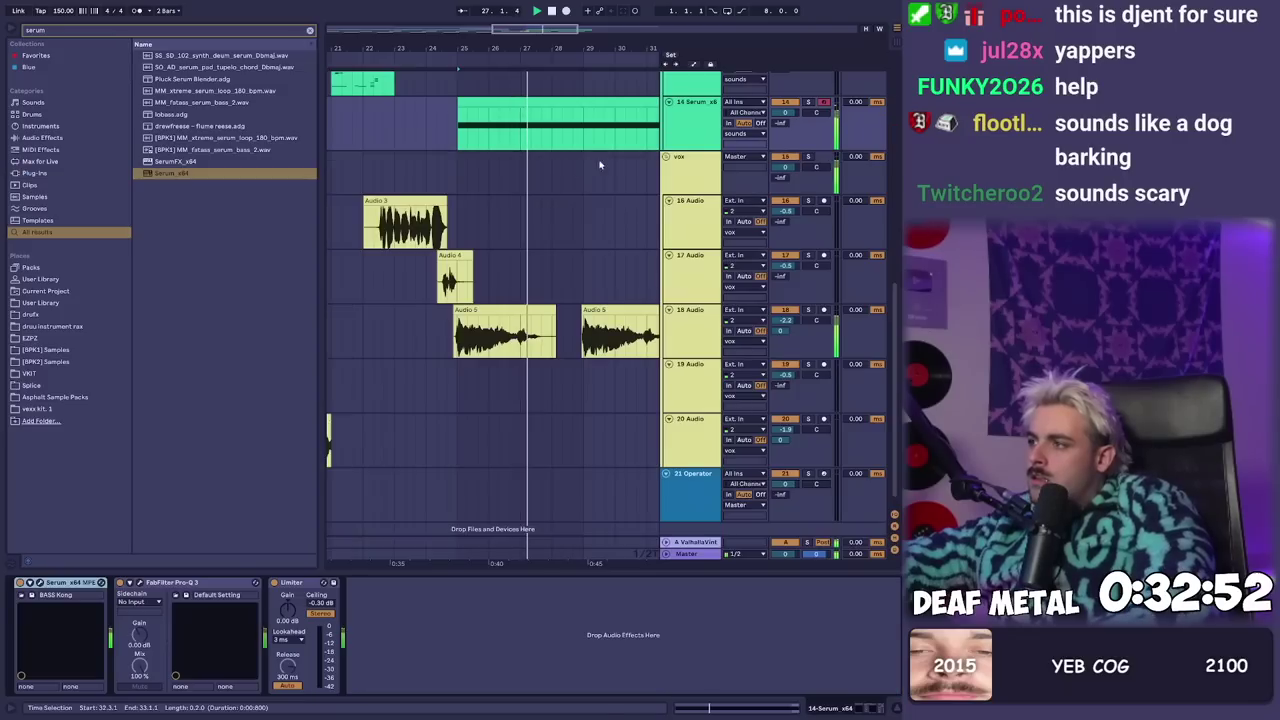
- Insert a new MIDI track below 14 Serum, create a two-bar clip from bar 26 to 28 and load Serum_x64 on it
{"action": "key", "text": "space"}
{"action": "left_click", "coordinate": [684, 128]}
{"action": "key", "text": "ctrl+shift+t"}
{"action": "key", "text": "ctrl+2"}
{"action": "left_click_drag", "start_coordinate": [490, 172], "coordinate": [549, 180]}
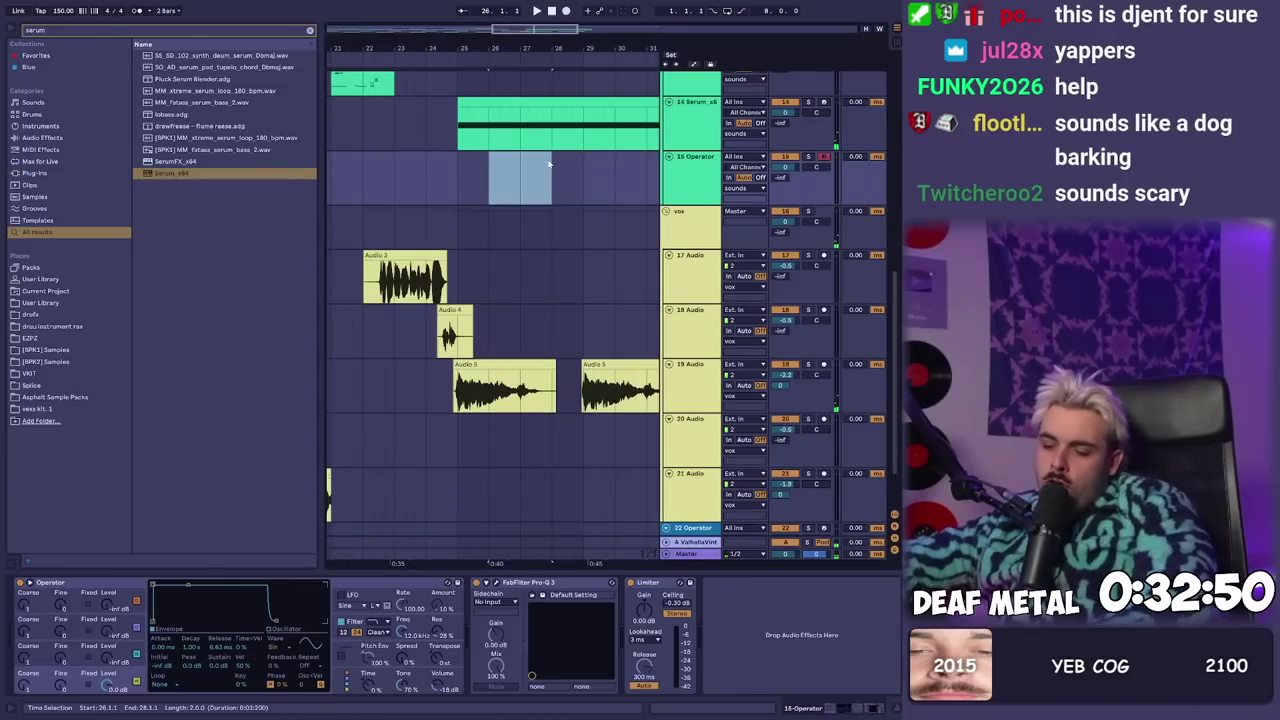
{"action": "key", "text": "ctrl+shift+m"}
{"action": "key", "text": "shift+Tab"}
{"action": "key", "text": "ctrl+f"}
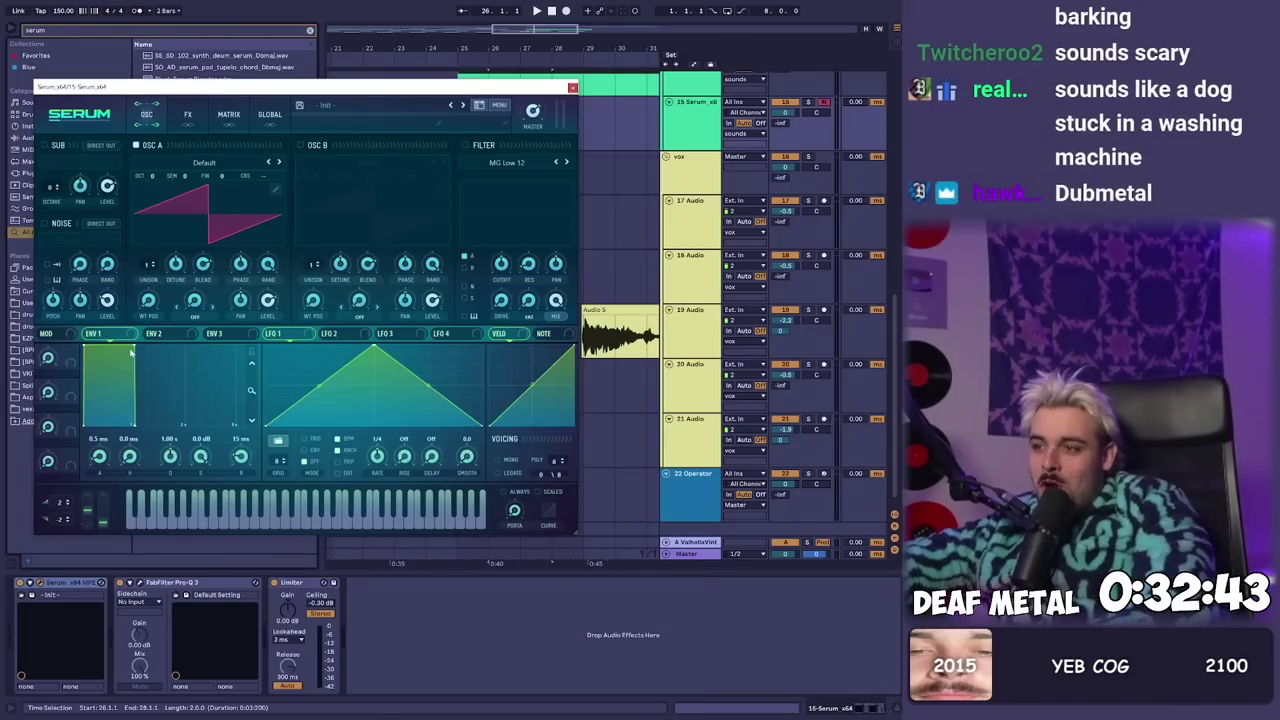
- Pull down the sustain of Serum's ENV 1 and draw a scattered eighth-note pattern between F#2 and G4 in the two-bar clip
{"action": "left_click_drag", "start_coordinate": [131, 352], "coordinate": [129, 425]}
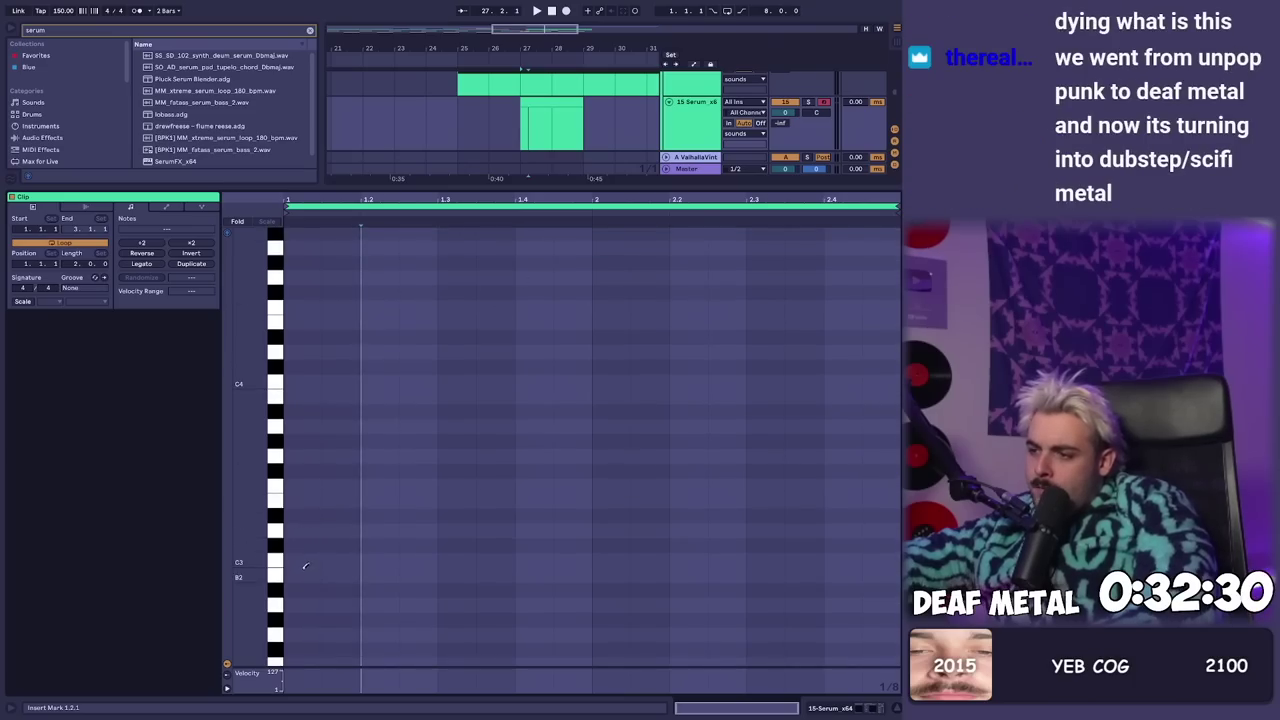
{"action": "mouse_move", "coordinate": [613, 293]}
{"action": "left_mouse_down"}
{"action": "mouse_move", "coordinate": [501, 277]}
{"action": "mouse_move", "coordinate": [352, 317]}
{"action": "mouse_move", "coordinate": [306, 450]}
{"action": "mouse_move", "coordinate": [336, 582]}
{"action": "mouse_move", "coordinate": [575, 643]}
{"action": "left_mouse_up"}
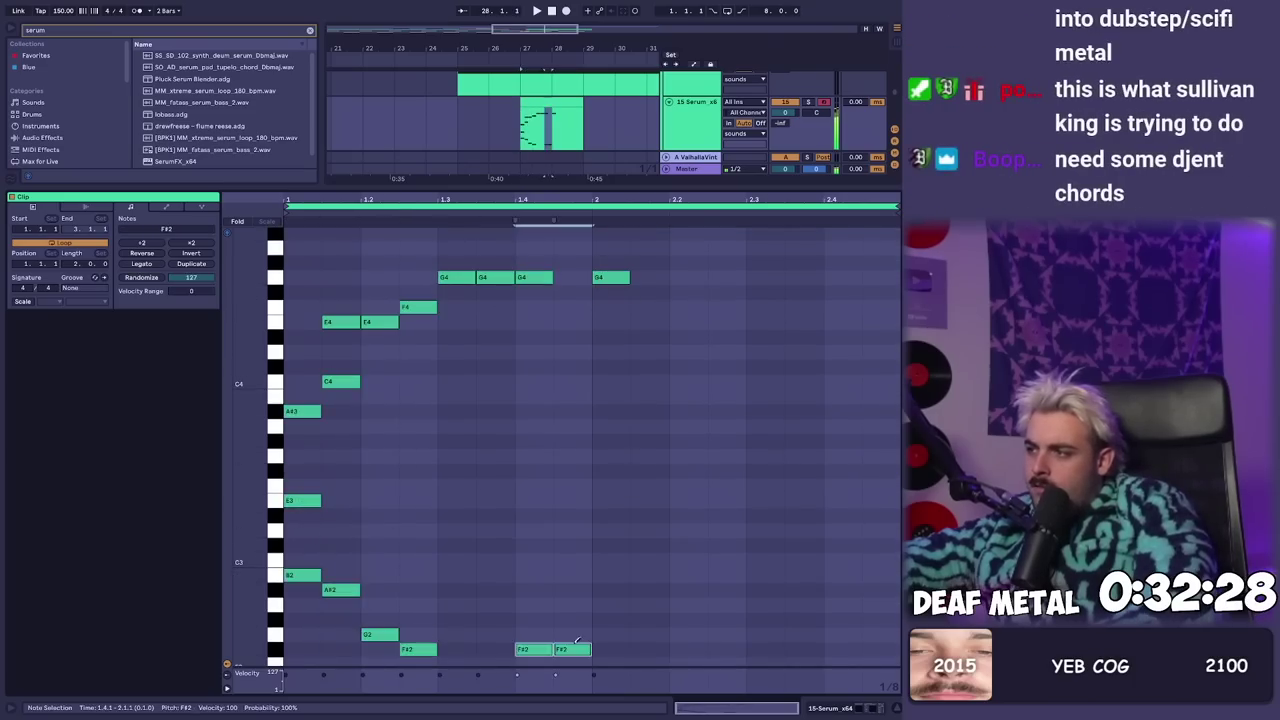
{"action": "left_click", "coordinate": [689, 500]}
{"action": "left_click", "coordinate": [650, 485]}
{"action": "left_click", "coordinate": [612, 470]}
{"action": "left_click", "coordinate": [573, 456]}
{"action": "left_click", "coordinate": [534, 426]}
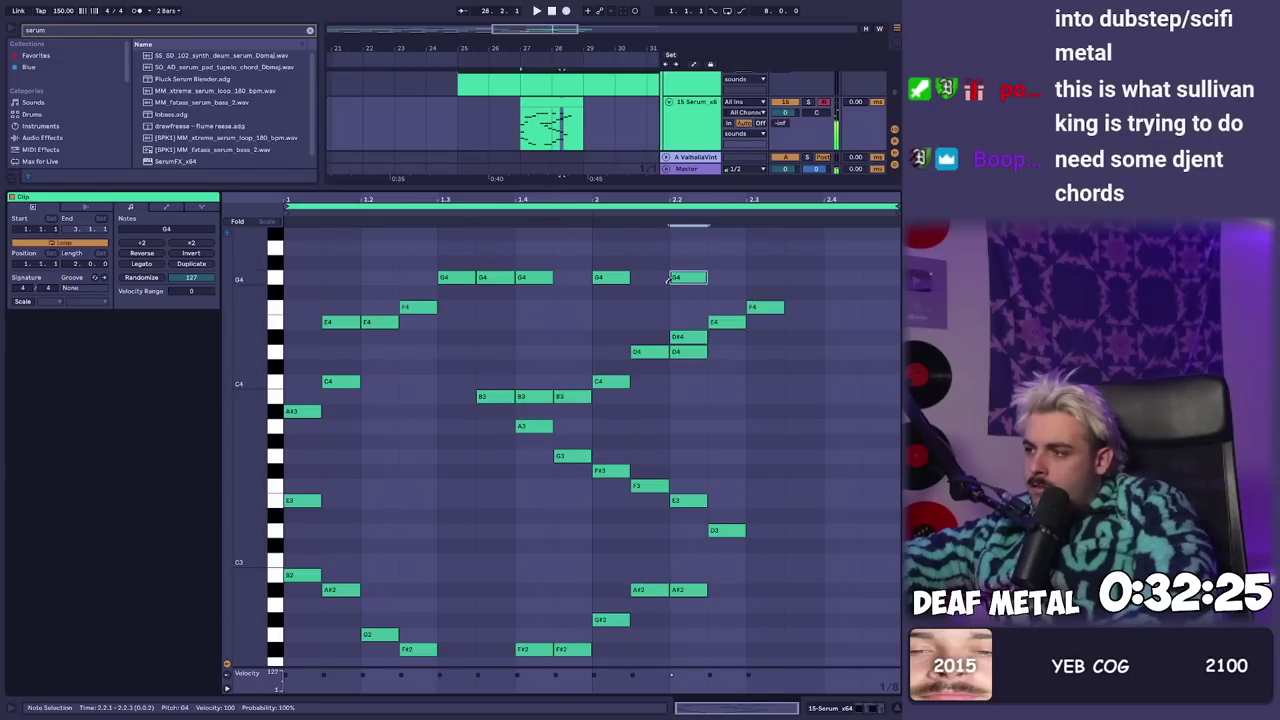
{"action": "left_click", "coordinate": [792, 426]}
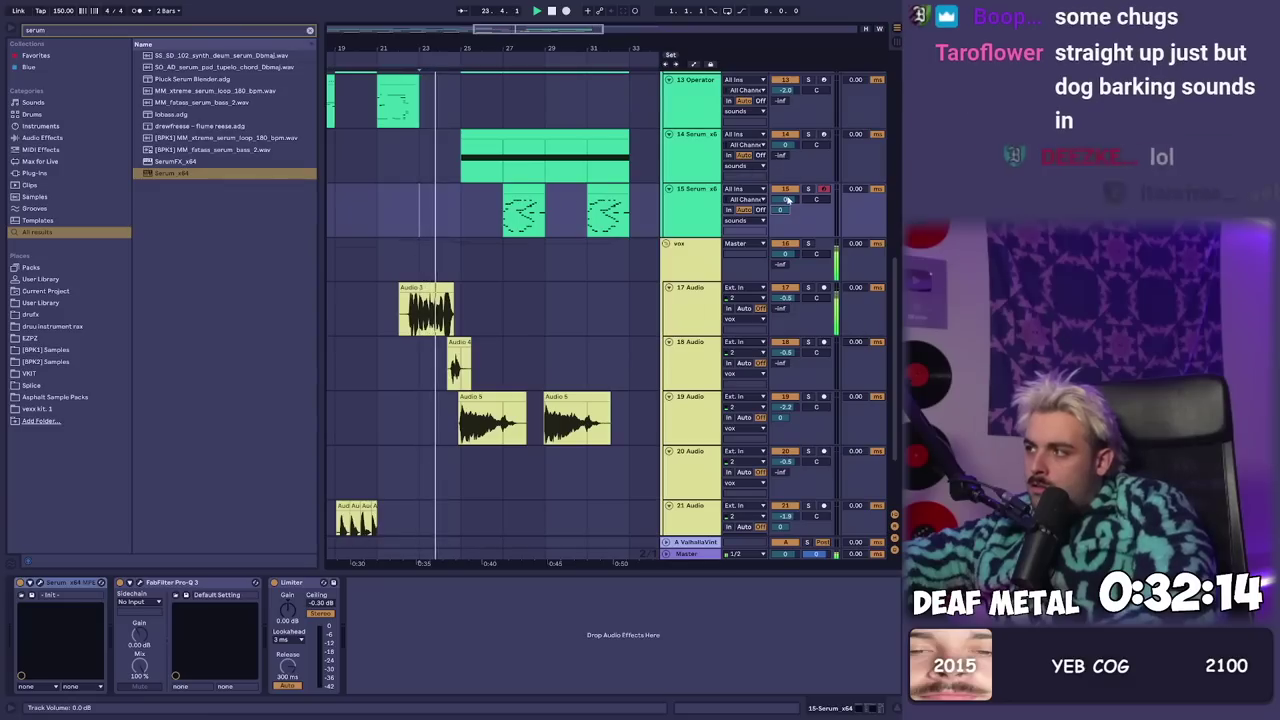
- Set the 15 Serum track's volume to -1.5 and delete the PHT guitar loop from bars 27 to 29 and 31 to 33
{"action": "left_click_drag", "start_coordinate": [545, 29], "coordinate": [550, 110]}
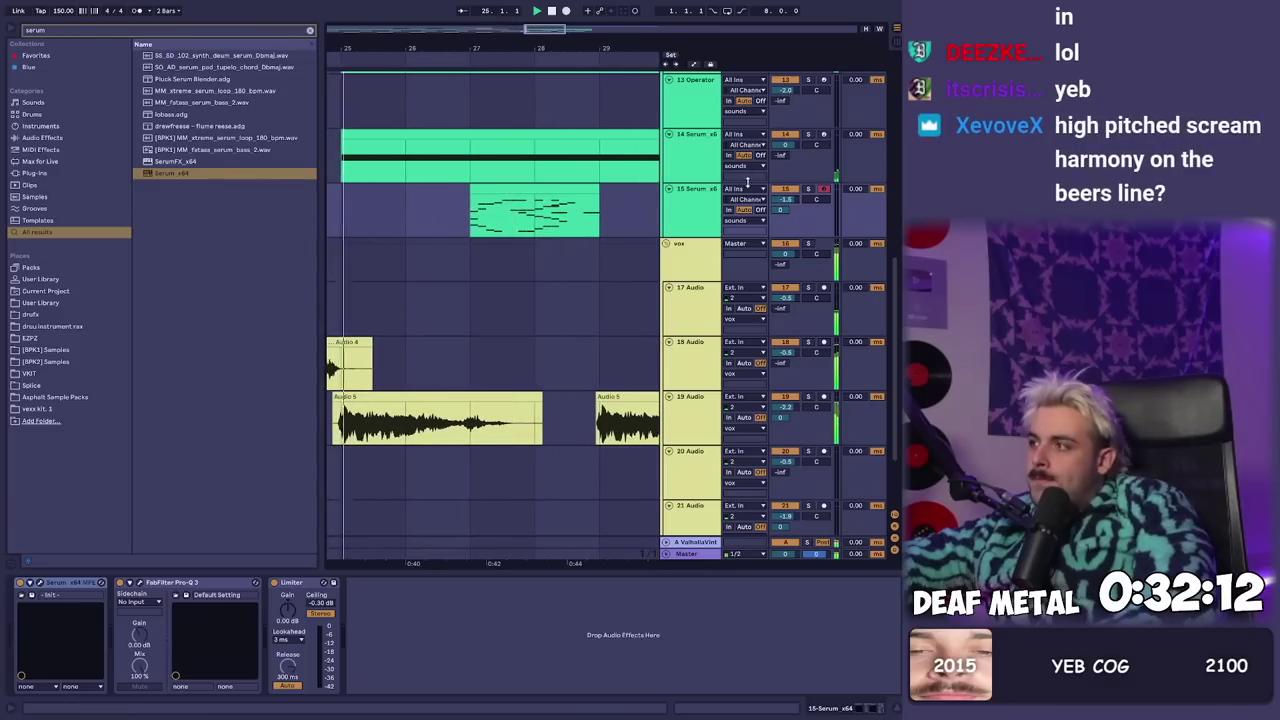
{"action": "left_click_drag", "start_coordinate": [470, 155], "coordinate": [598, 157]}
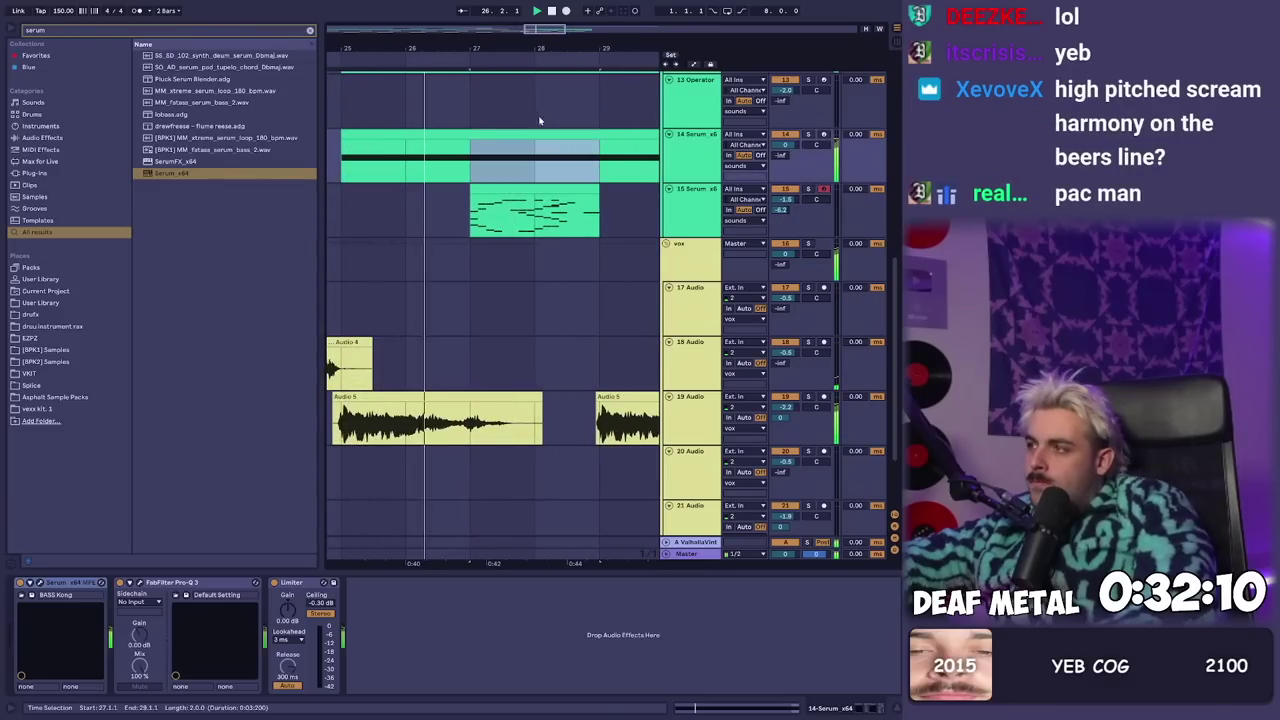
{"action": "scroll", "coordinate": [575, 168], "scroll_direction": "up", "scroll_amount": 3}
{"action": "mouse_move", "coordinate": [470, 202]}
{"action": "left_mouse_down"}
{"action": "mouse_move", "coordinate": [636, 206]}
{"action": "mouse_move", "coordinate": [471, 204]}
{"action": "left_mouse_up"}
{"action": "key", "text": "Delete"}
{"action": "key", "text": "ctrl+z"}
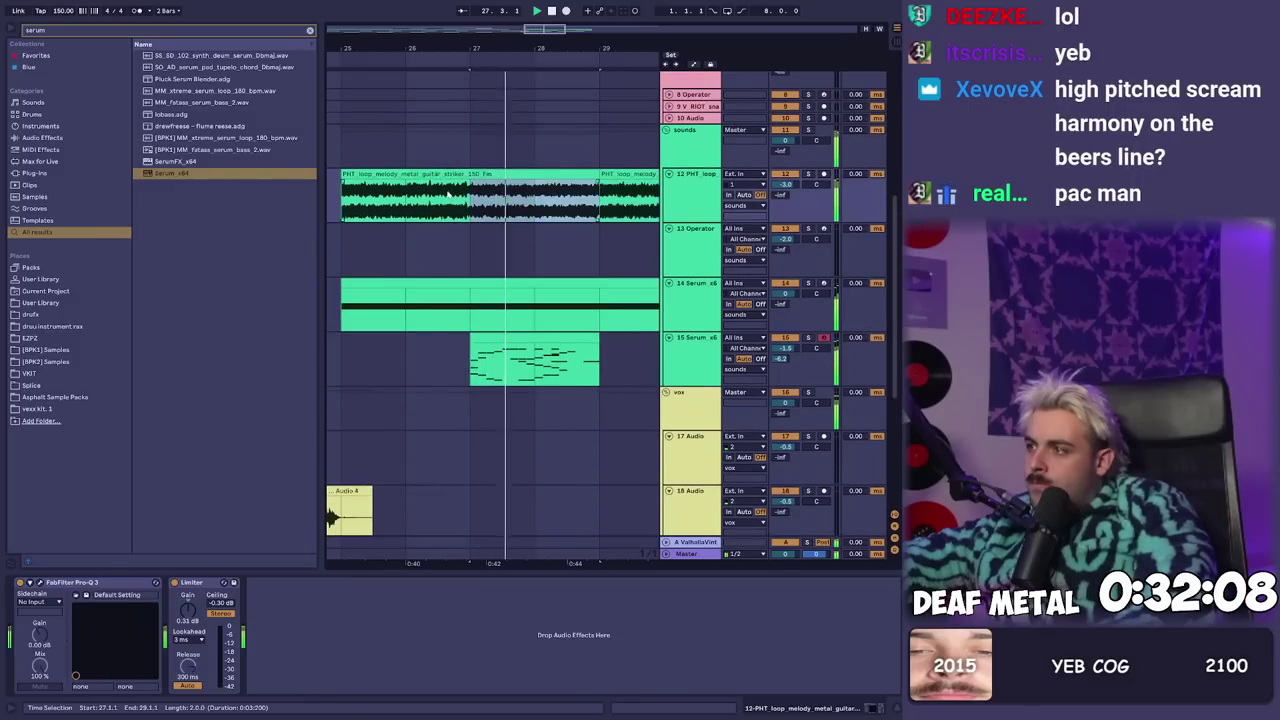
{"action": "key", "text": "Delete"}
{"action": "left_click_drag", "start_coordinate": [528, 54], "coordinate": [500, 10]}
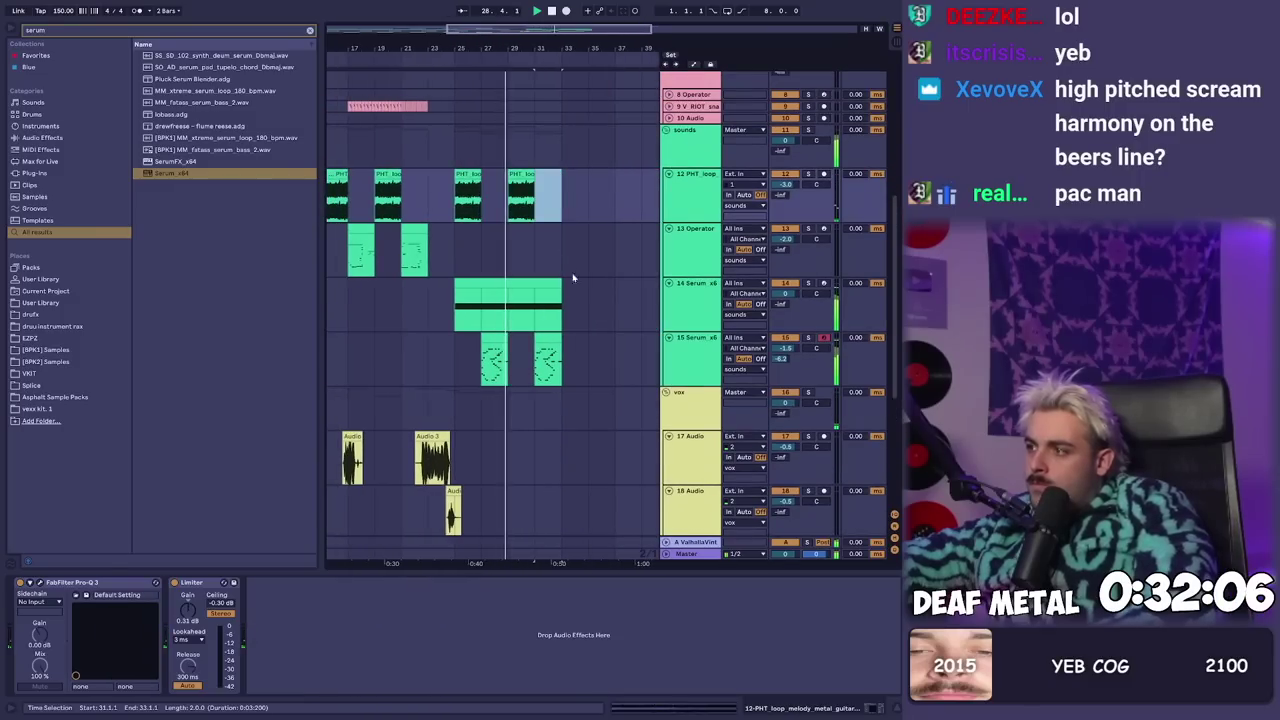
- Select the bar 27 clip on the 15 Serum track and open its Serum device
{"action": "left_click", "coordinate": [492, 340]}
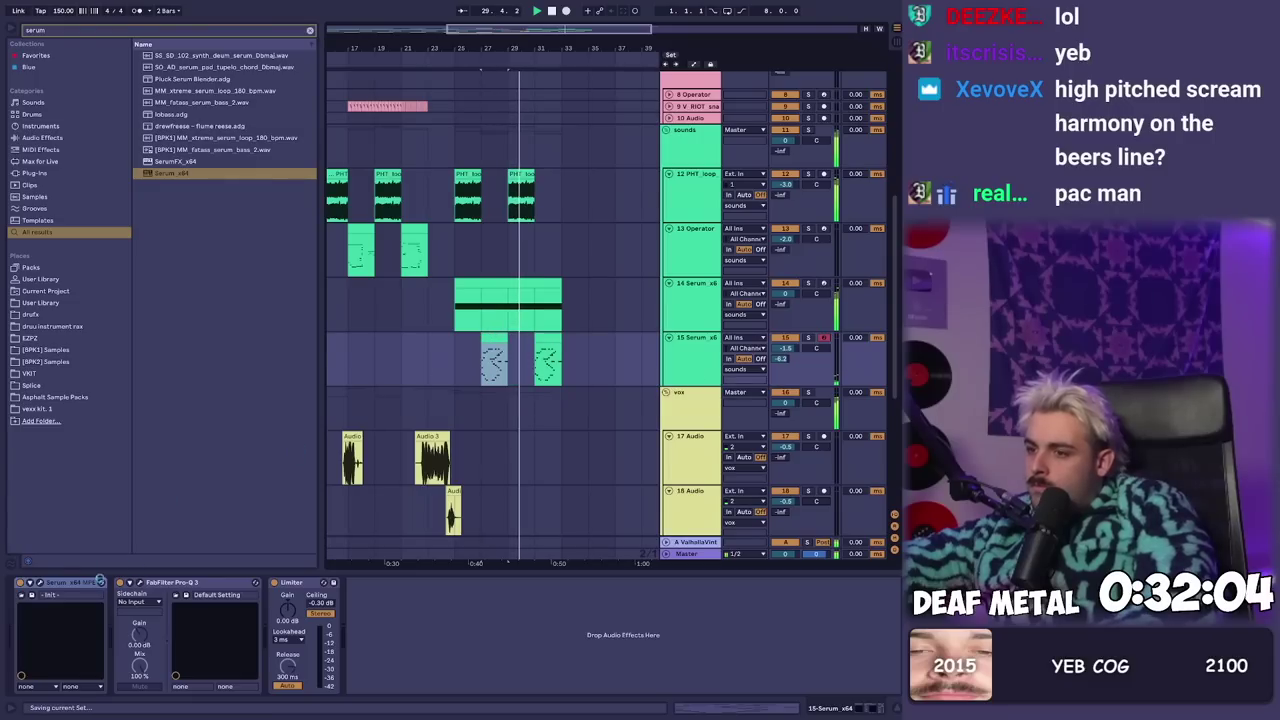
{"action": "left_click", "coordinate": [41, 584]}
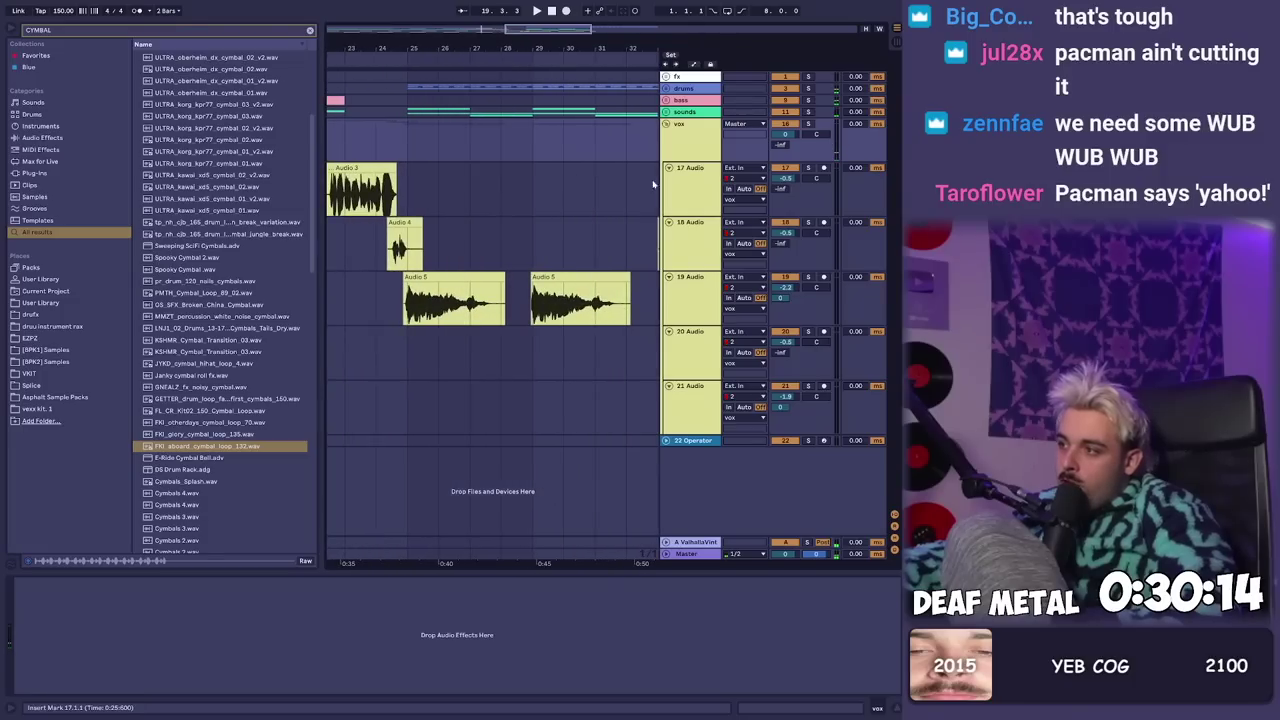
- Clear bars 31 to 33 across the drum, sound and vocal tracks
{"action": "scroll", "coordinate": [653, 184], "scroll_direction": "right", "scroll_amount": 2}
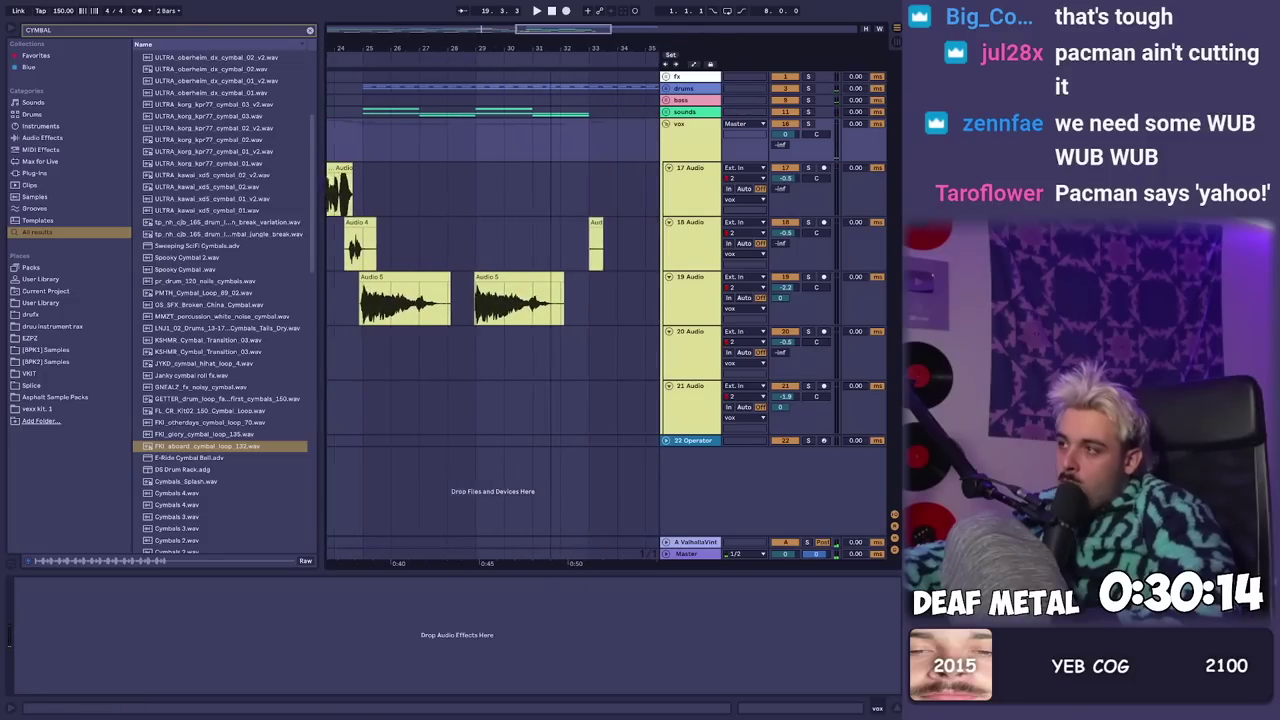
{"action": "scroll", "coordinate": [557, 300], "scroll_direction": "down", "scroll_amount": 3}
{"action": "left_click_drag", "start_coordinate": [556, 311], "coordinate": [511, 80]}
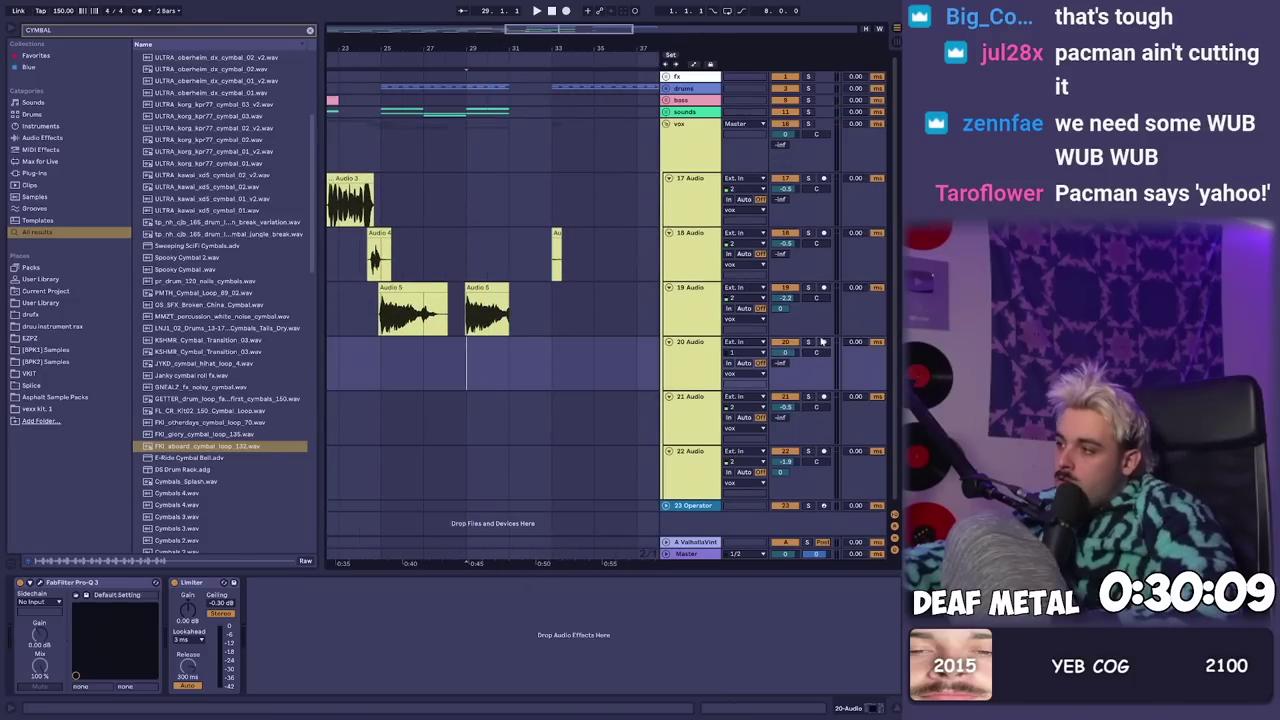
- Arm the new 20 Audio track and record a vocal take over the gap from bar 31 to 33
{"action": "left_click", "coordinate": [824, 288]}
{"action": "left_click", "coordinate": [824, 342]}
{"action": "key", "text": "space"}
{"action": "left_click", "coordinate": [566, 11]}
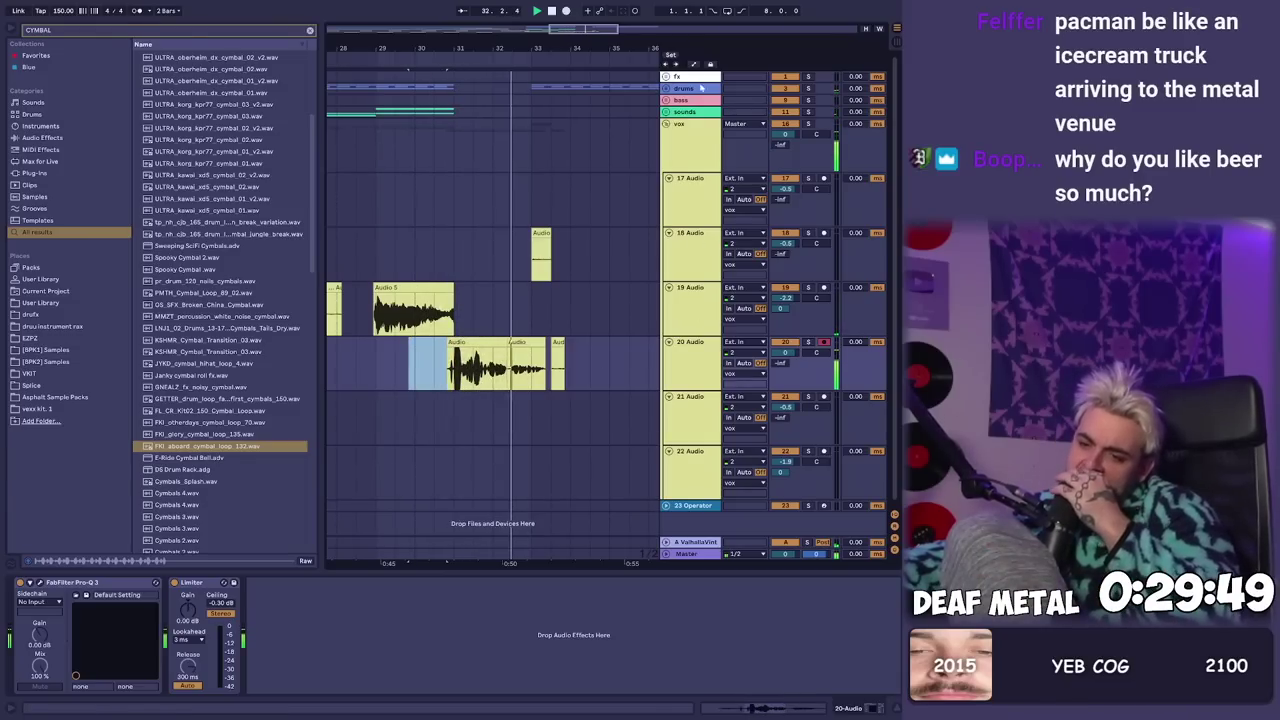
- Remove the leftover vocal recordings after bar 33 on the 18 and 20 Audio tracks
{"action": "left_click_drag", "start_coordinate": [560, 40], "coordinate": [495, 28]}
{"action": "left_click_drag", "start_coordinate": [519, 371], "coordinate": [487, 323]}
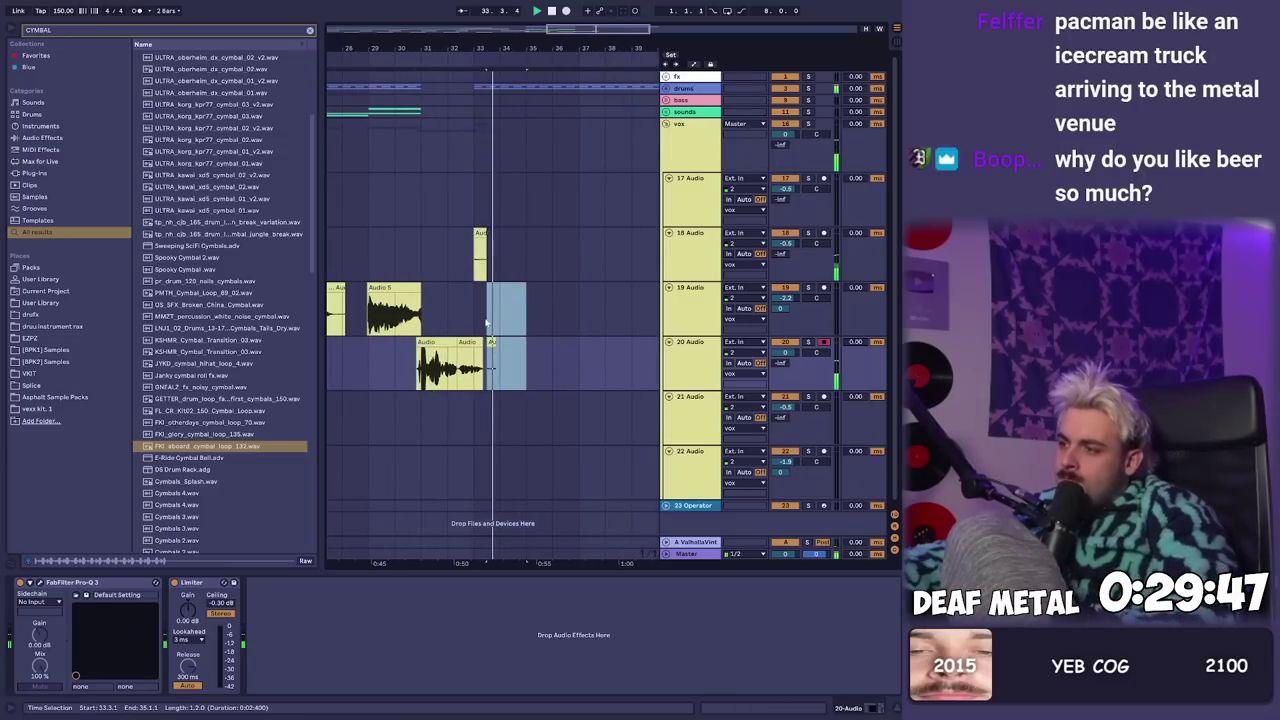
{"action": "left_click_drag", "start_coordinate": [525, 255], "coordinate": [476, 255]}
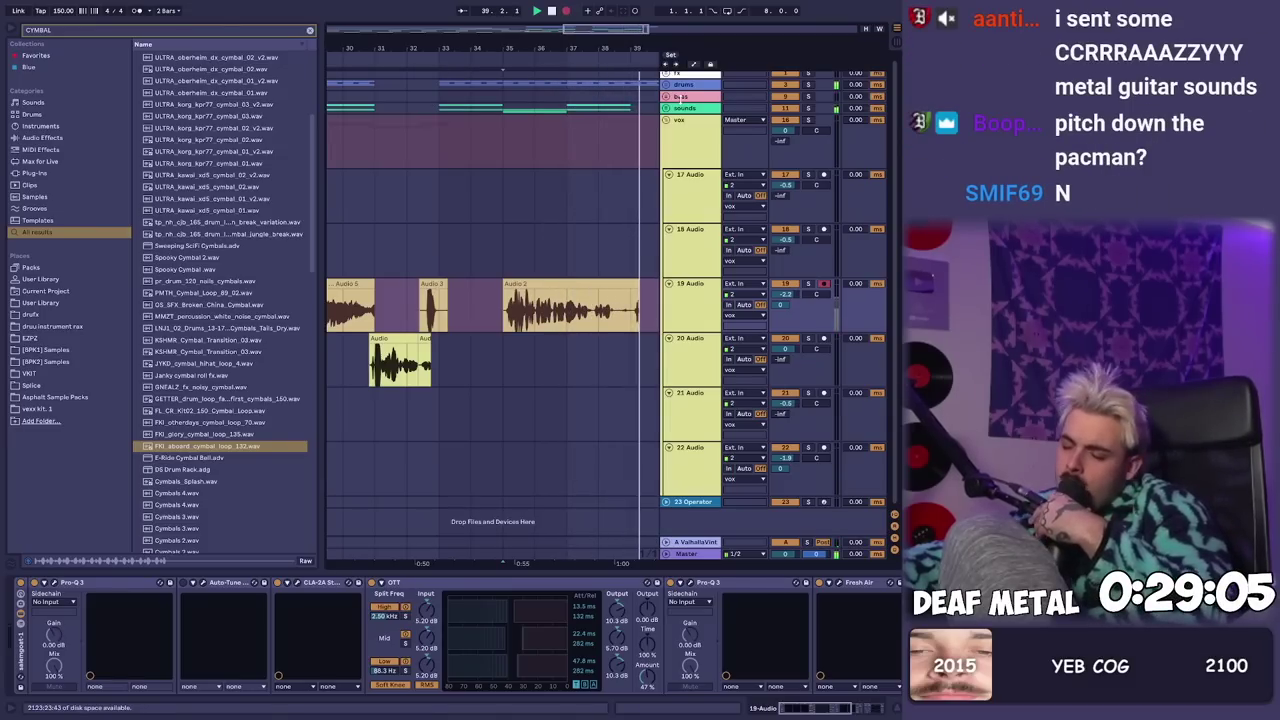
- Record further vocal takes on the armed vocal track over the section after bar 33
{"action": "mouse_move", "coordinate": [362, 42]}
{"action": "left_mouse_down"}
{"action": "mouse_move", "coordinate": [348, 42]}
{"action": "mouse_move", "coordinate": [370, 42]}
{"action": "left_mouse_up"}
{"action": "key", "text": "space"}
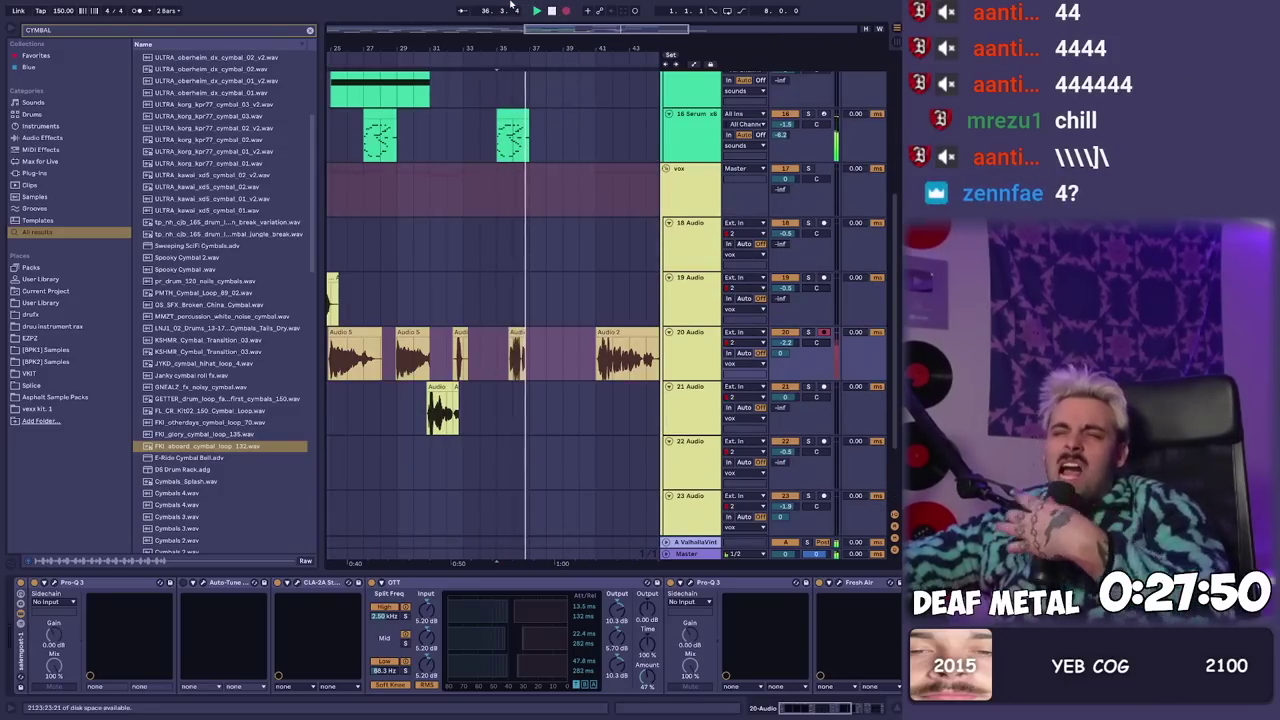
{"action": "key", "text": "space"}
- Trim the BRLY_ALVE guitar lick on the 14 SKK_150 track so it ends at bar 41, and play the section
{"action": "scroll", "coordinate": [517, 332], "scroll_direction": "up", "scroll_amount": 5}
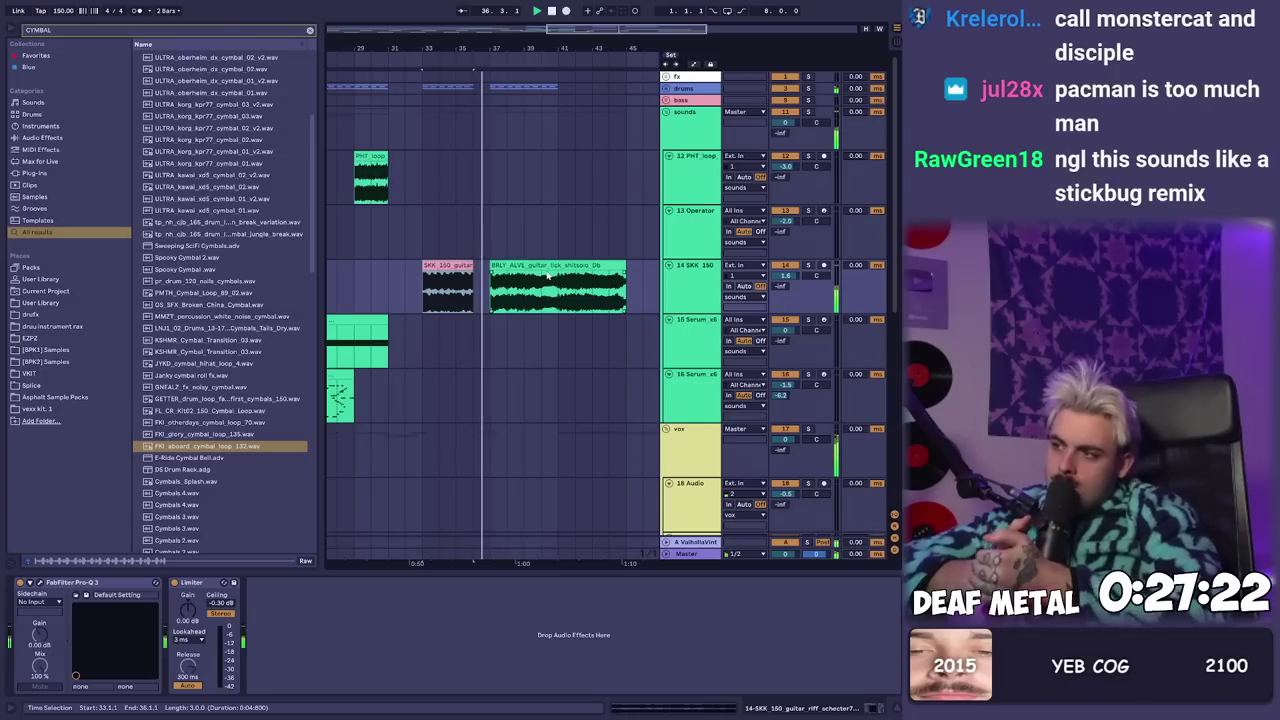
{"action": "left_click_drag", "start_coordinate": [568, 287], "coordinate": [643, 287]}
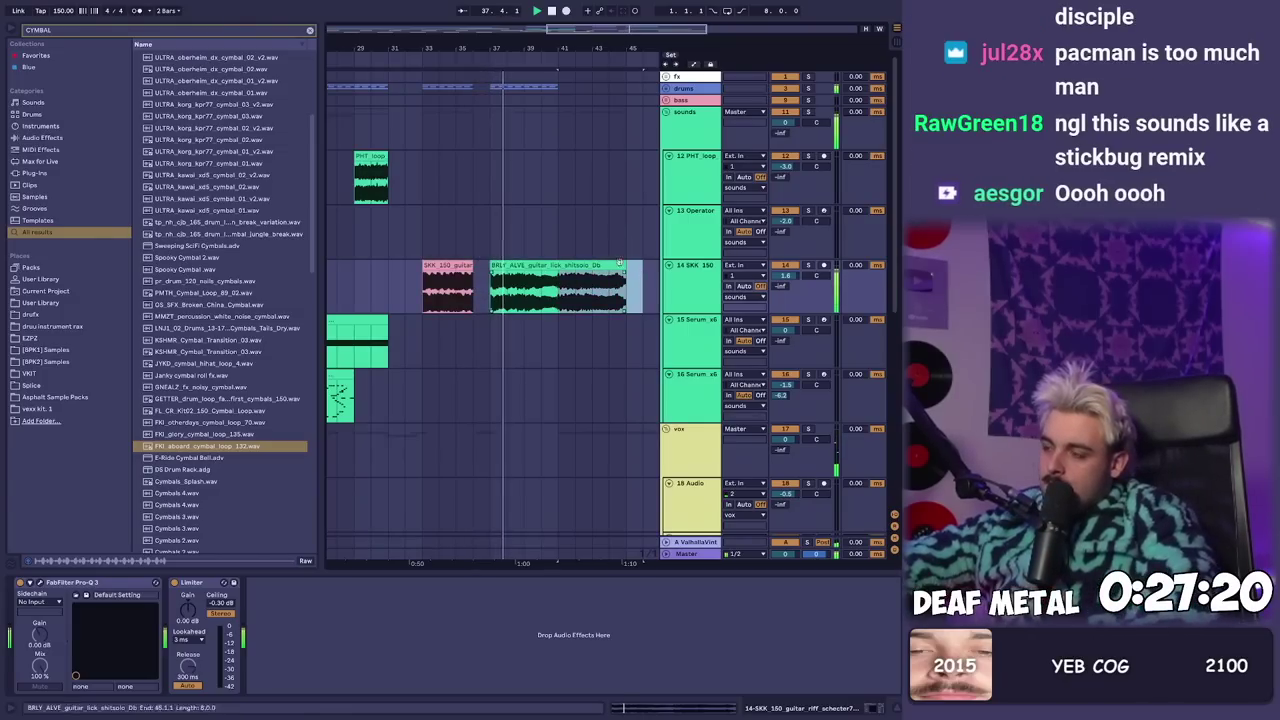
{"action": "key", "text": "Delete"}
{"action": "left_click_drag", "start_coordinate": [484, 42], "coordinate": [500, 115]}
{"action": "key", "text": "space"}
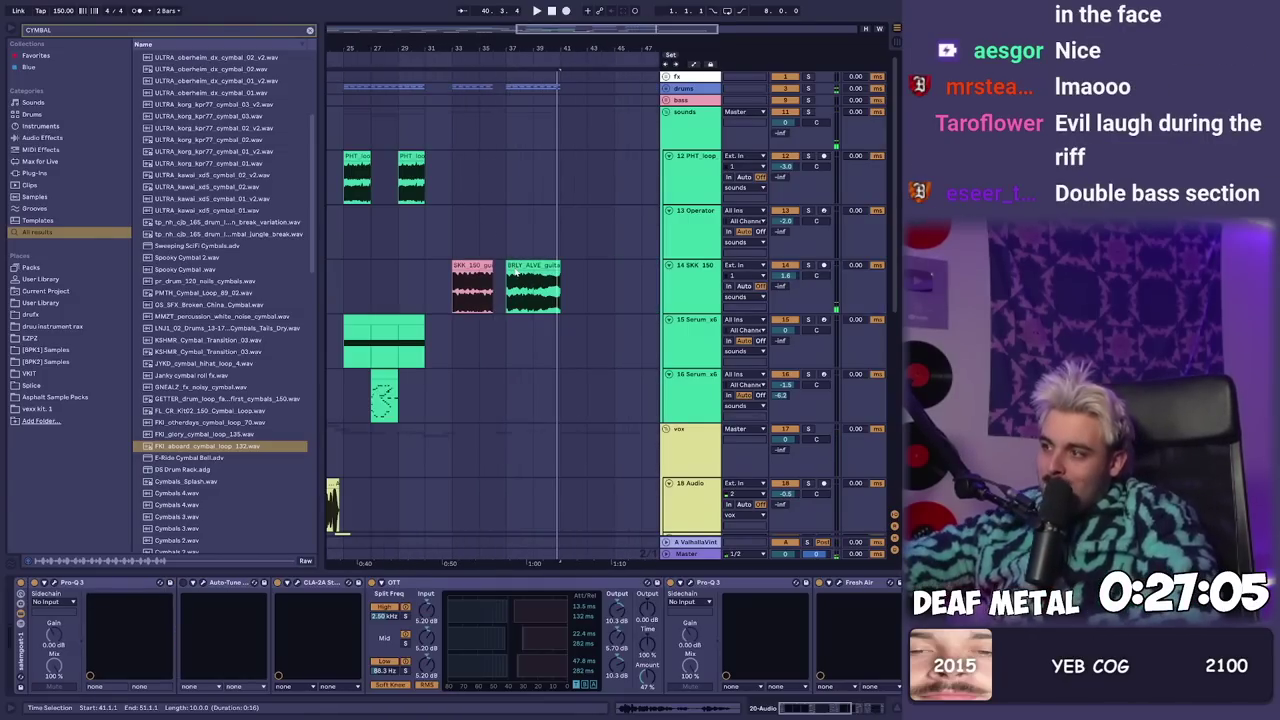
- Duplicate the 20 Audio vocal track, clear its copied clips and record a new vocal take from bar 37
{"action": "scroll", "coordinate": [490, 300], "scroll_direction": "down", "scroll_amount": 5}
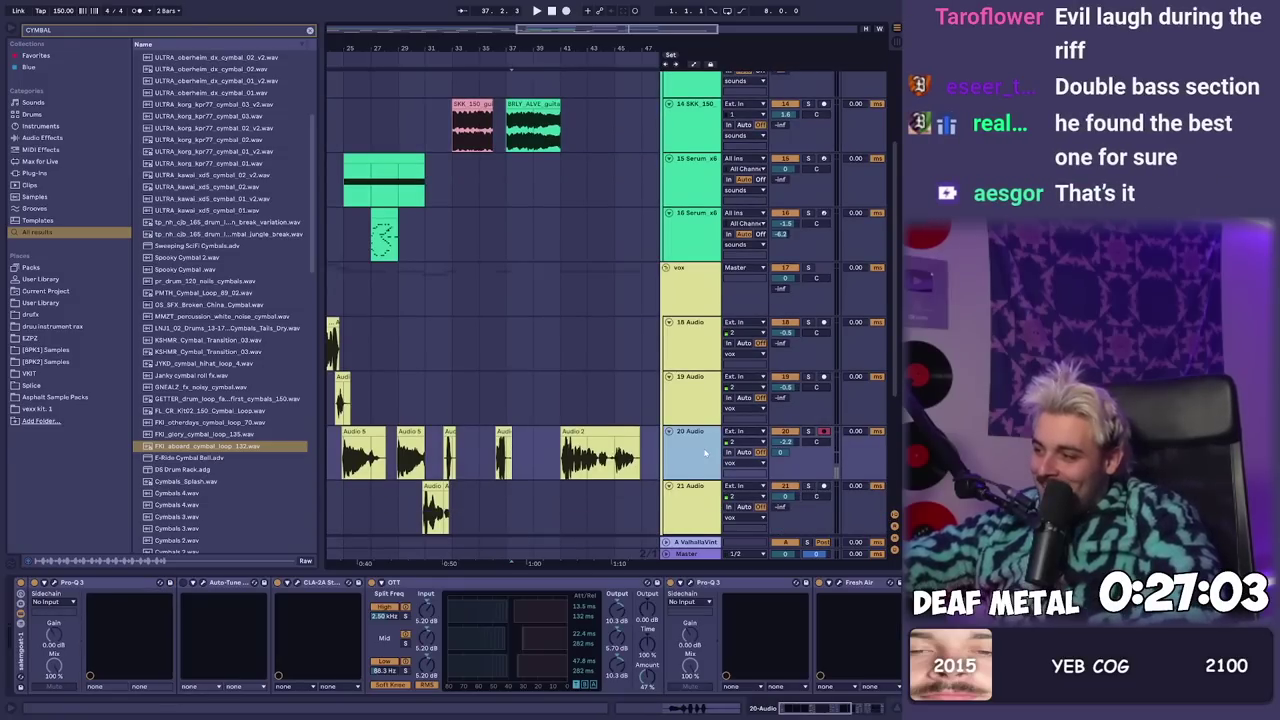
{"action": "scroll", "coordinate": [581, 391], "scroll_direction": "down", "scroll_amount": 2}
{"action": "scroll", "coordinate": [502, 279], "scroll_direction": "up", "scroll_amount": 2}
{"action": "left_click_drag", "start_coordinate": [391, 420], "coordinate": [600, 420]}
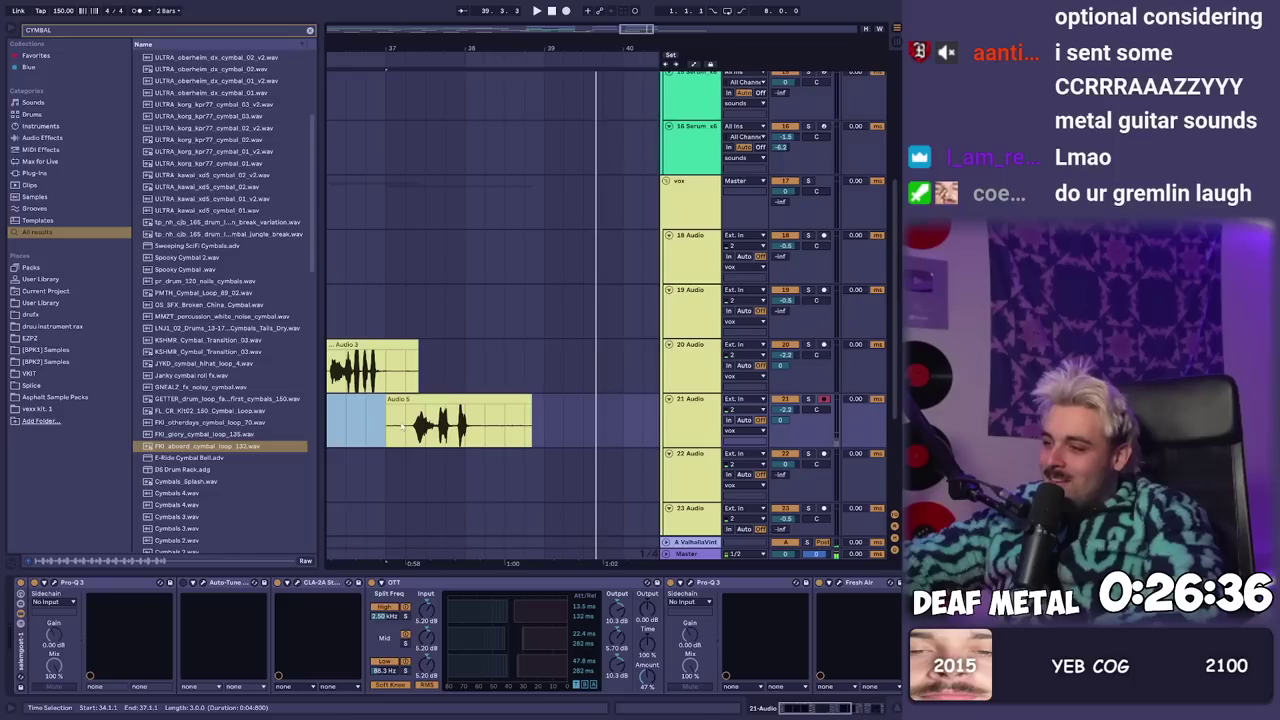
{"action": "left_click", "coordinate": [403, 426]}
{"action": "scroll", "coordinate": [474, 220], "scroll_direction": "down", "scroll_amount": 3}
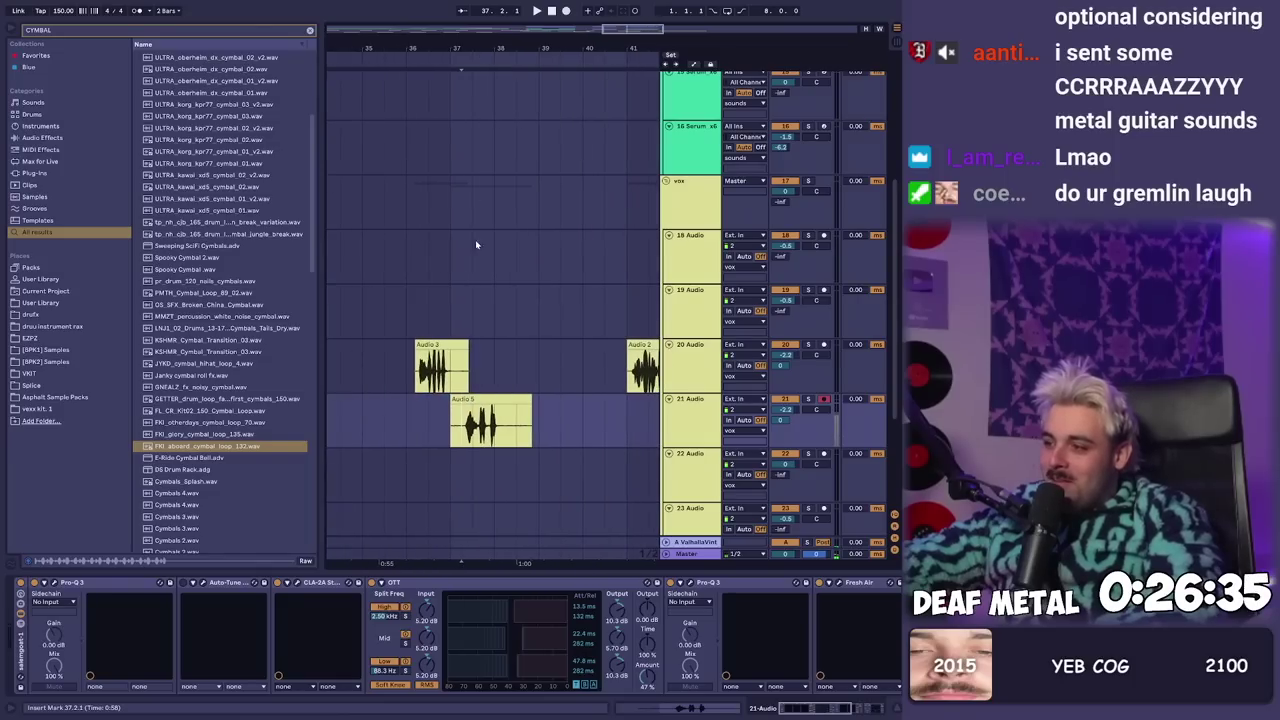
- Record another vocal take on the 21 Audio track and delete the excess audio before bar 37 and after the take
{"action": "left_click", "coordinate": [565, 10]}
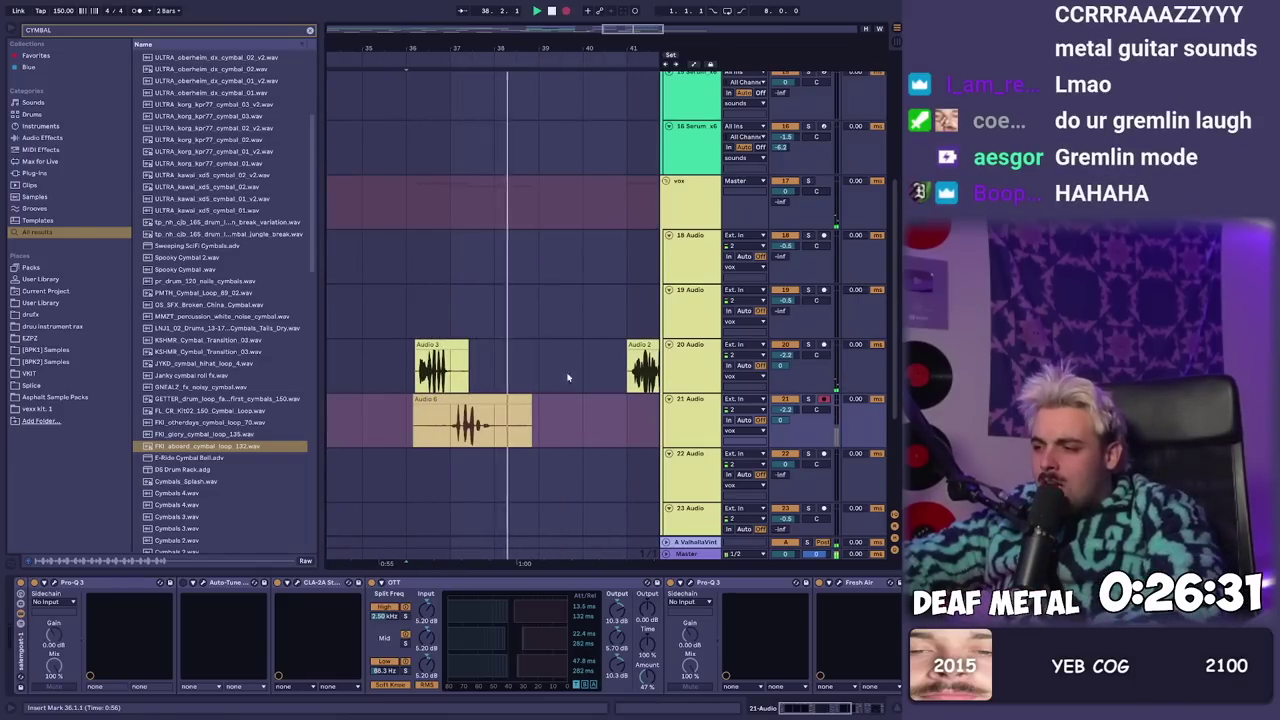
{"action": "key", "text": "space"}
{"action": "left_click_drag", "start_coordinate": [451, 434], "coordinate": [384, 430]}
{"action": "key", "text": "Delete"}
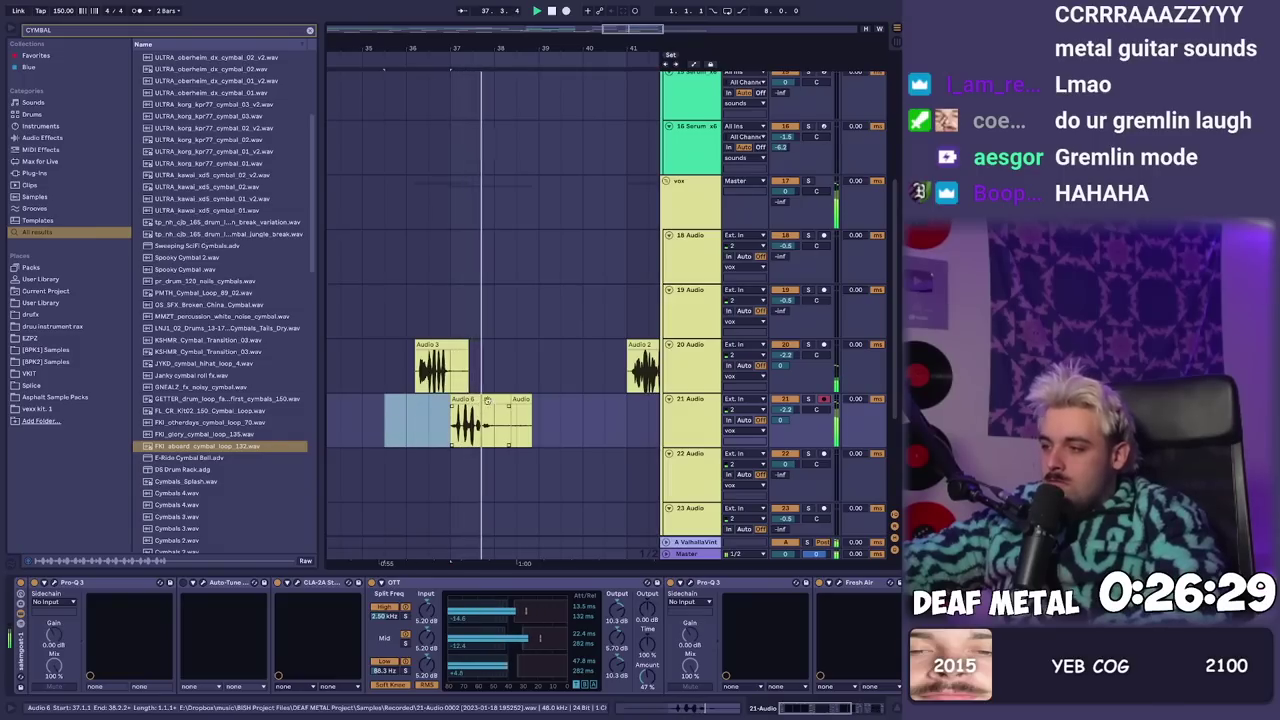
{"action": "left_click", "coordinate": [482, 399]}
{"action": "left_click", "coordinate": [497, 424]}
{"action": "left_click_drag", "start_coordinate": [497, 424], "coordinate": [537, 424]}
{"action": "key", "text": "Delete"}
- Play back the section around the new vocal take and save the project
{"action": "left_click_drag", "start_coordinate": [524, 49], "coordinate": [527, 20]}
{"action": "scroll", "coordinate": [543, 280], "scroll_direction": "up", "scroll_amount": 2}
{"action": "scroll", "coordinate": [519, 206], "scroll_direction": "down", "scroll_amount": 1}
{"action": "key", "text": "space"}
{"action": "key", "text": "ctrl+s"}
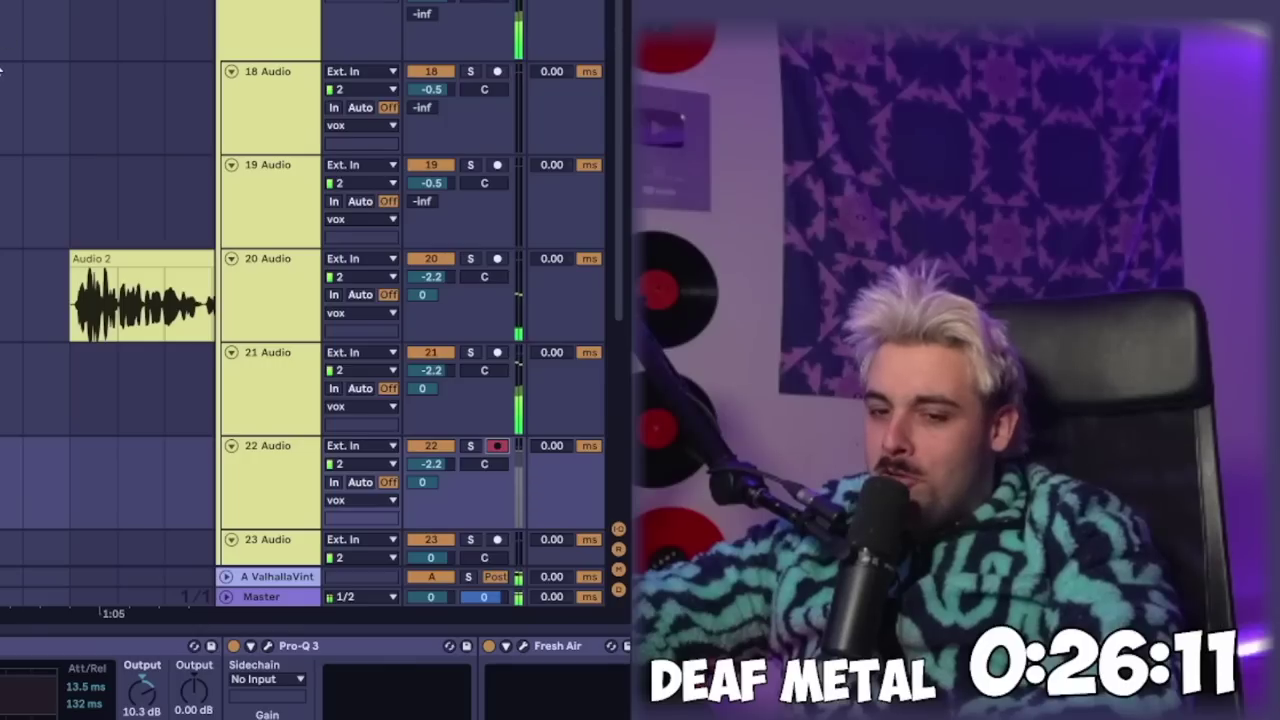
{"action": "scroll", "coordinate": [600, 400], "scroll_direction": "down", "scroll_amount": 1}
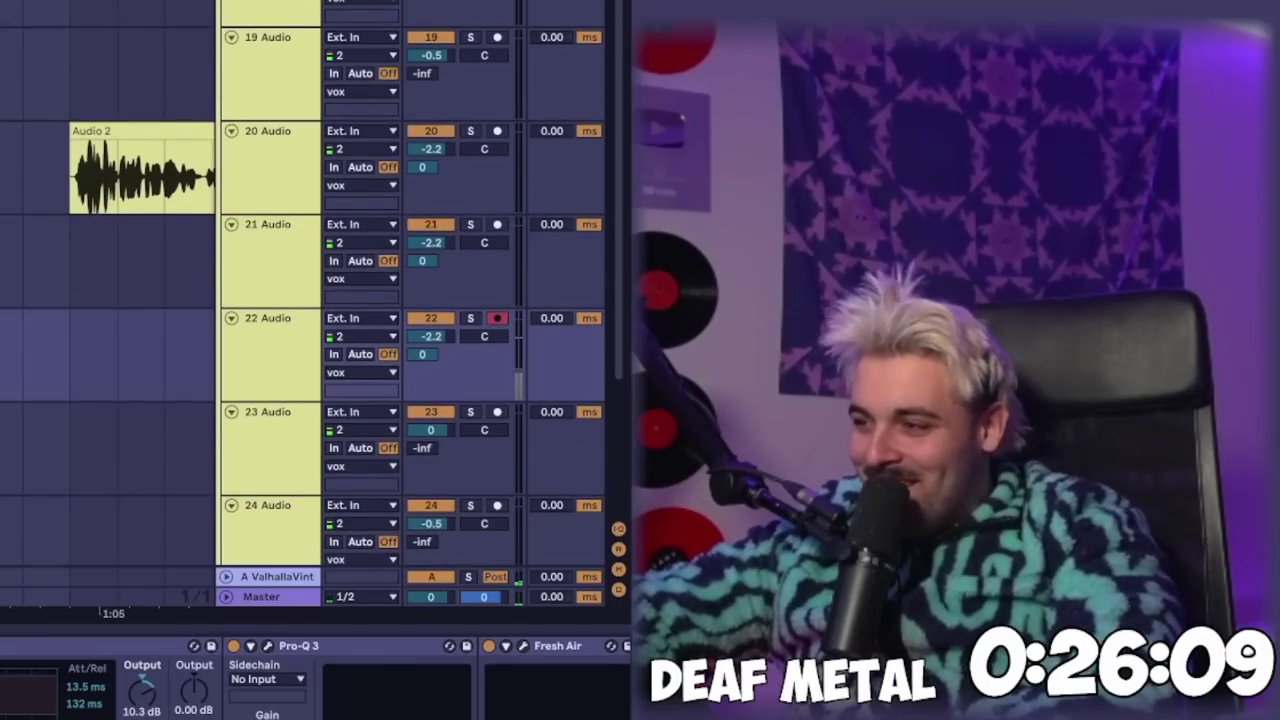
{"action": "left_click", "coordinate": [107, 262]}
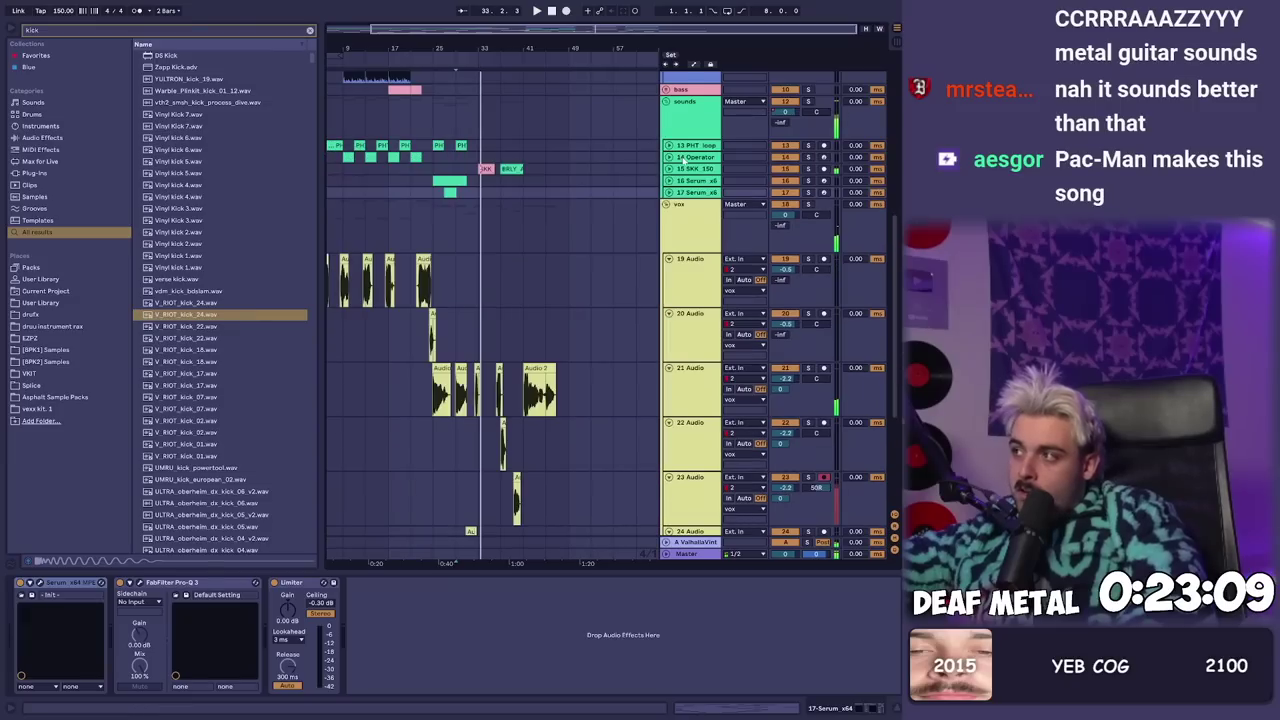
- Insert a new MIDI track for Operator in the sounds group, with an empty 16-bar clip starting at bar 33
{"action": "key", "text": "space"}
{"action": "key", "text": "ctrl+shift+t"}
{"action": "left_click_drag", "start_coordinate": [480, 201], "coordinate": [524, 206]}
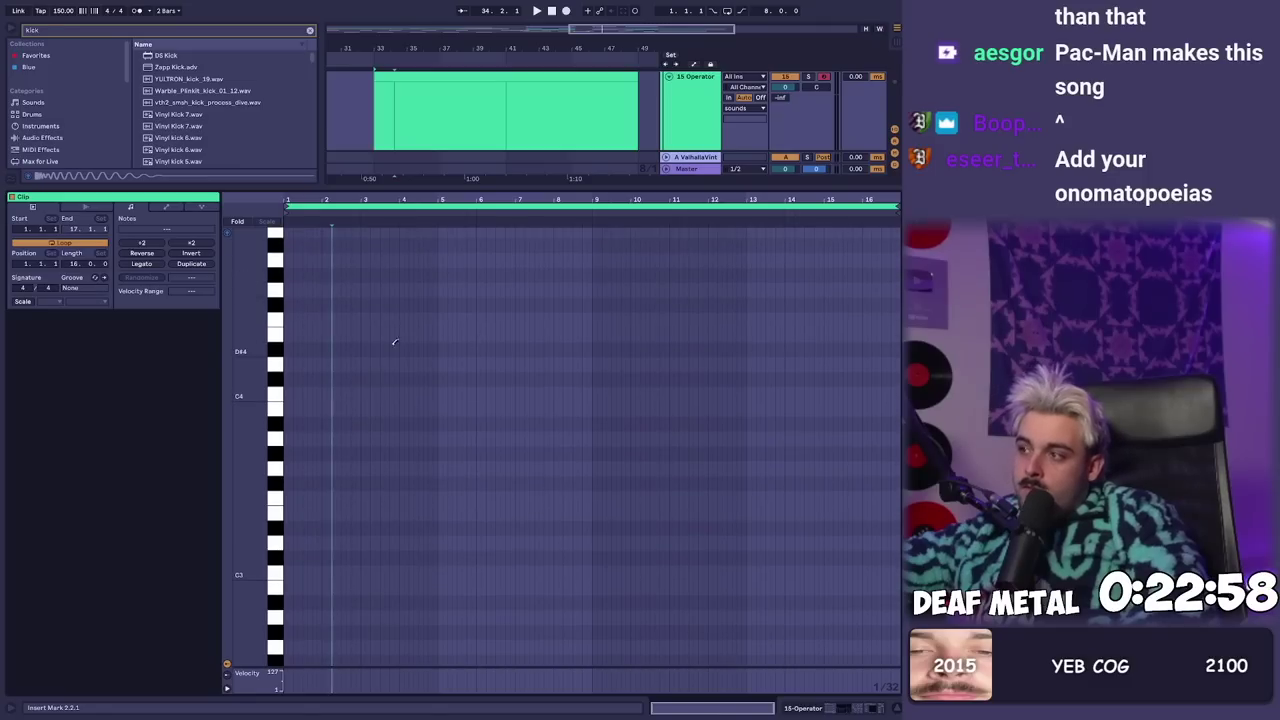
- Draw notes shaped like a horned devil face in the new 15 Operator clip
{"action": "mouse_move", "coordinate": [486, 443]}
{"action": "left_mouse_down"}
{"action": "mouse_move", "coordinate": [530, 365]}
{"action": "mouse_move", "coordinate": [688, 405]}
{"action": "mouse_move", "coordinate": [802, 229]}
{"action": "left_mouse_up"}
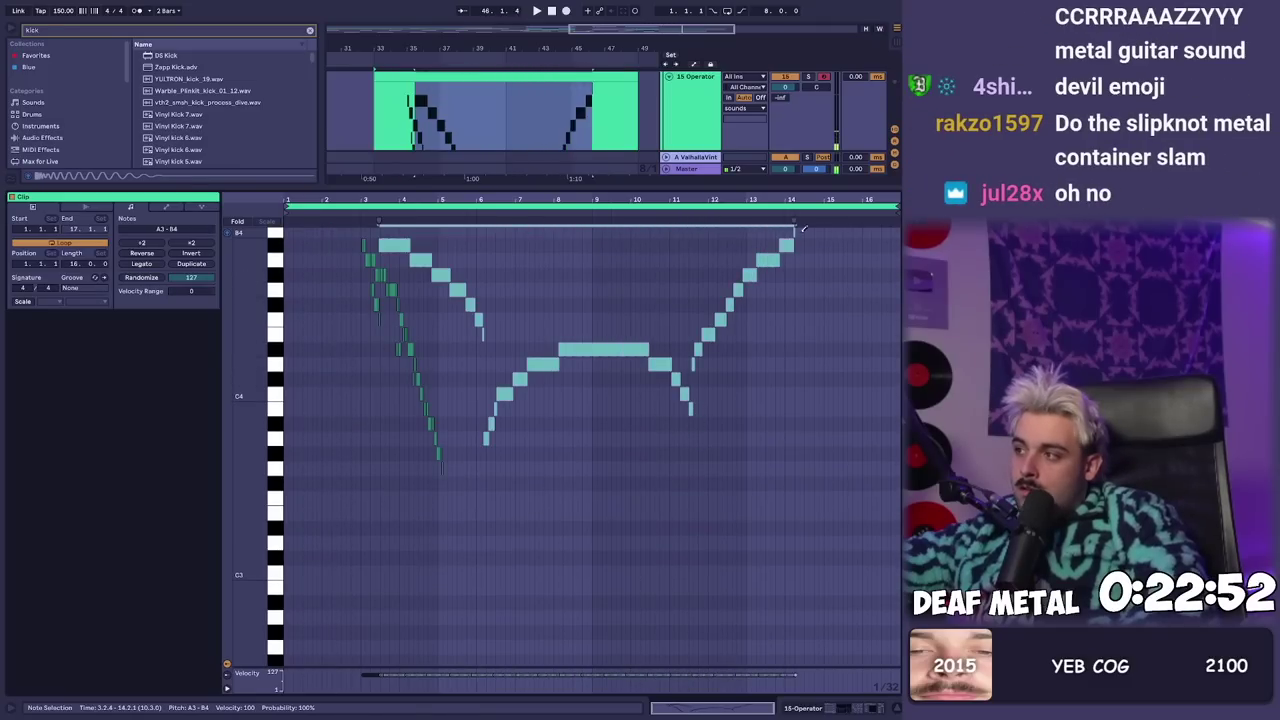
{"action": "mouse_move", "coordinate": [777, 480]}
{"action": "left_mouse_down"}
{"action": "mouse_move", "coordinate": [749, 586]}
{"action": "mouse_move", "coordinate": [638, 648]}
{"action": "mouse_move", "coordinate": [528, 641]}
{"action": "mouse_move", "coordinate": [469, 600]}
{"action": "left_mouse_up"}
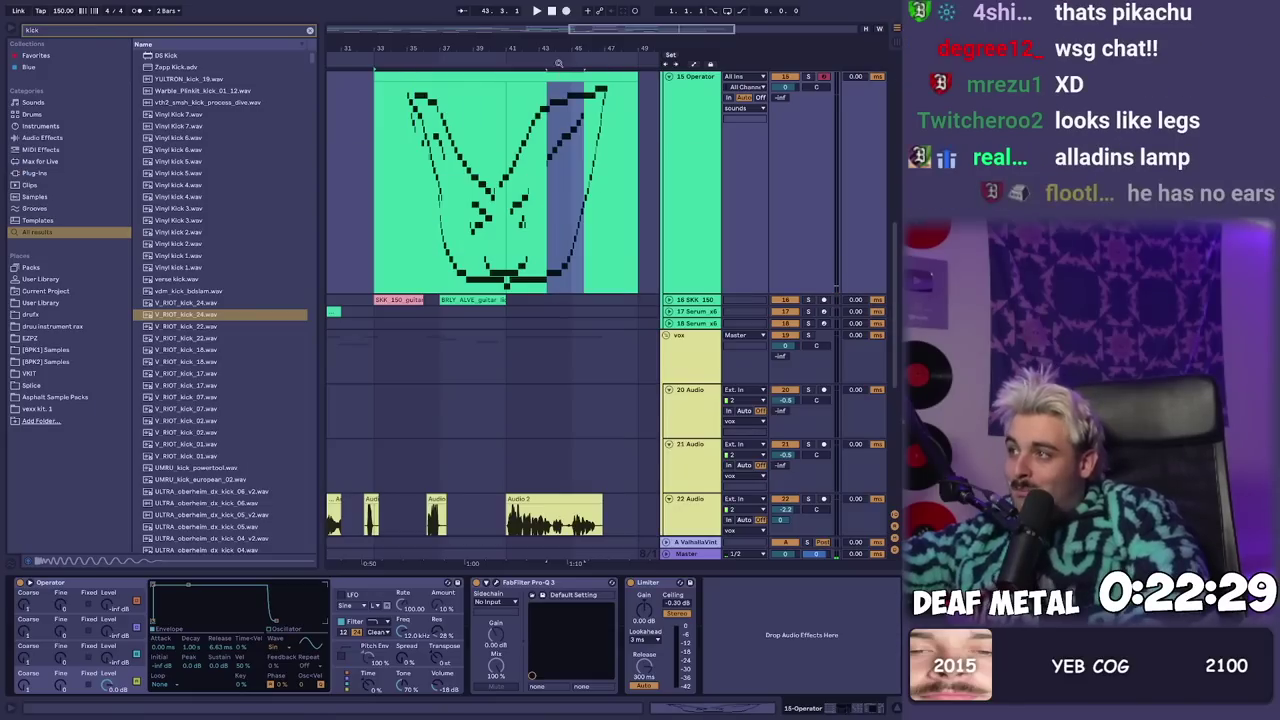
{"action": "scroll", "coordinate": [510, 175], "scroll_direction": "down", "scroll_amount": 2}
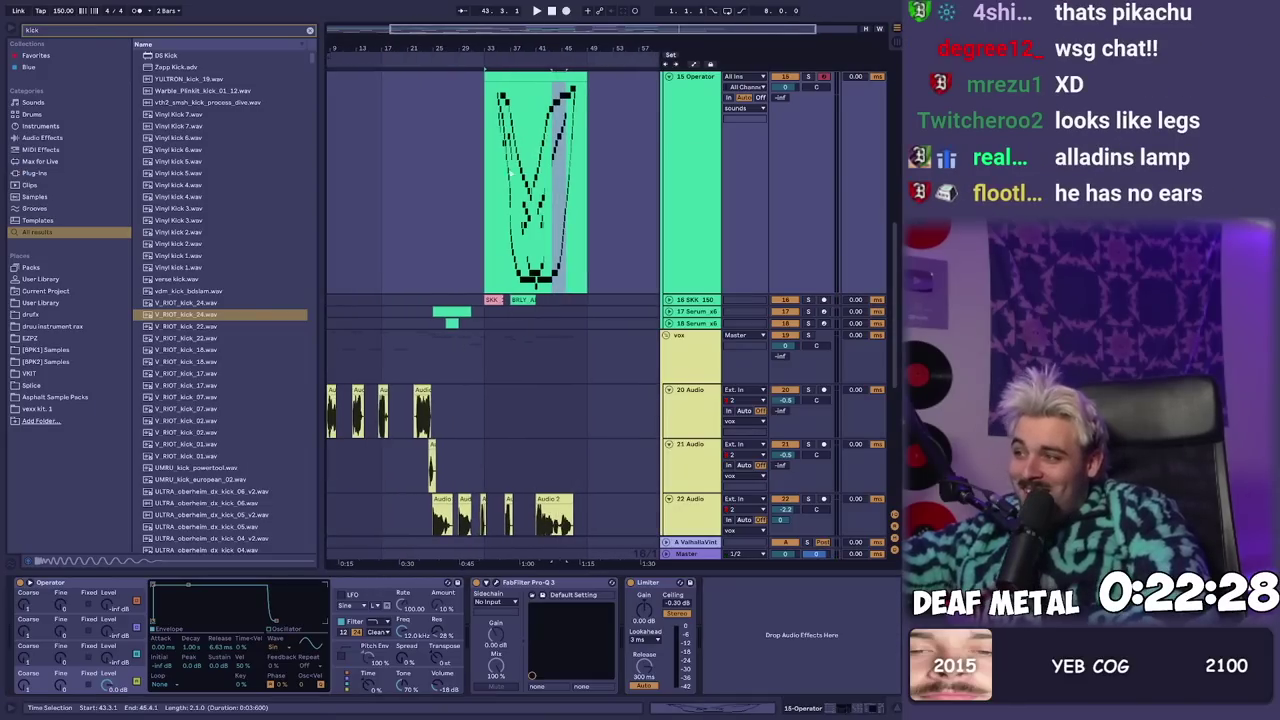
{"action": "left_click_drag", "start_coordinate": [541, 51], "coordinate": [538, 108]}
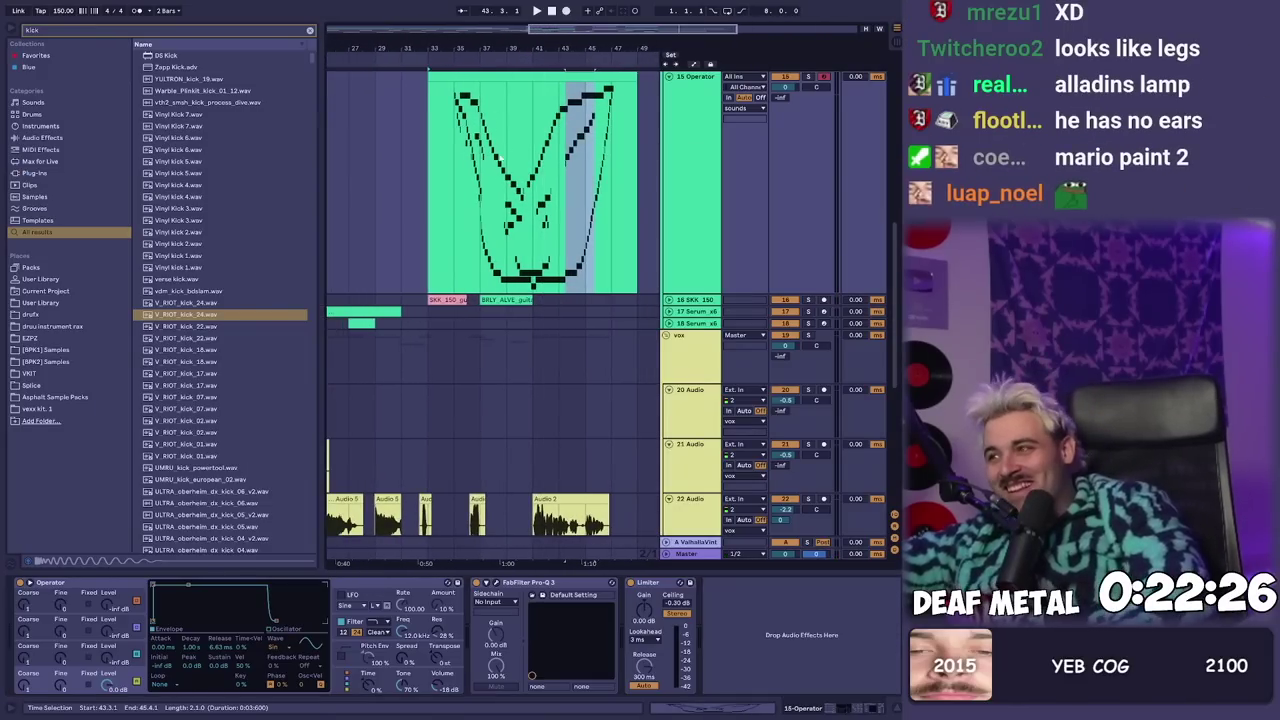
{"action": "scroll", "coordinate": [492, 58], "scroll_direction": "down", "scroll_amount": 1}
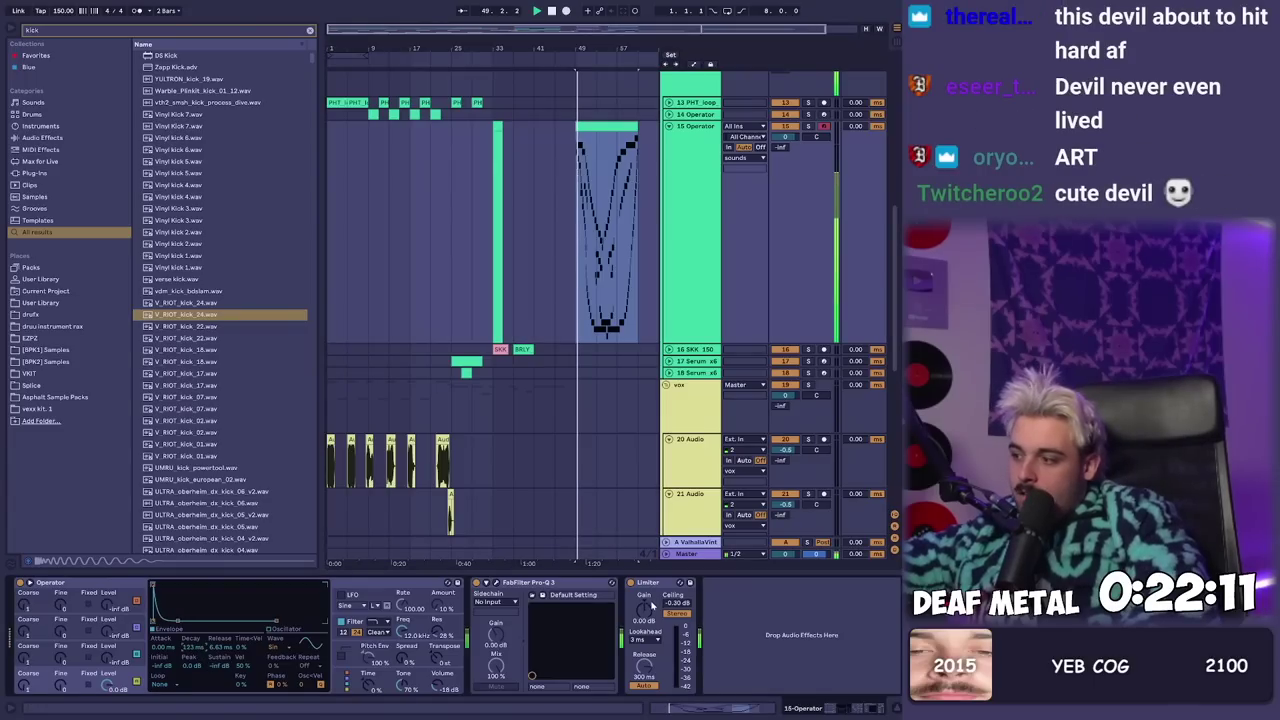
- Set the limiter gain on the 15 Operator track to 3.13 dB and shorten Operator's envelope decay to 98.5 ms
{"action": "left_click_drag", "start_coordinate": [625, 62], "coordinate": [625, 168]}
{"action": "left_click_drag", "start_coordinate": [523, 46], "coordinate": [433, 51]}
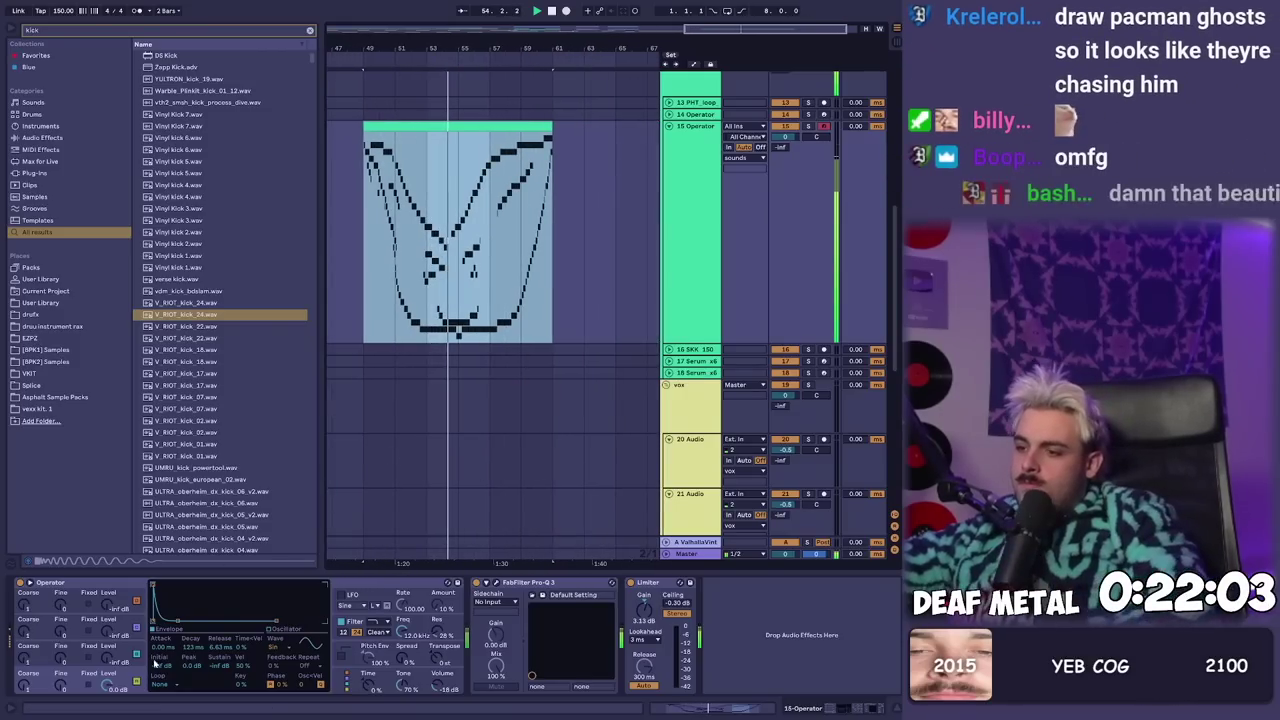
{"action": "left_click_drag", "start_coordinate": [190, 647], "coordinate": [190, 630]}
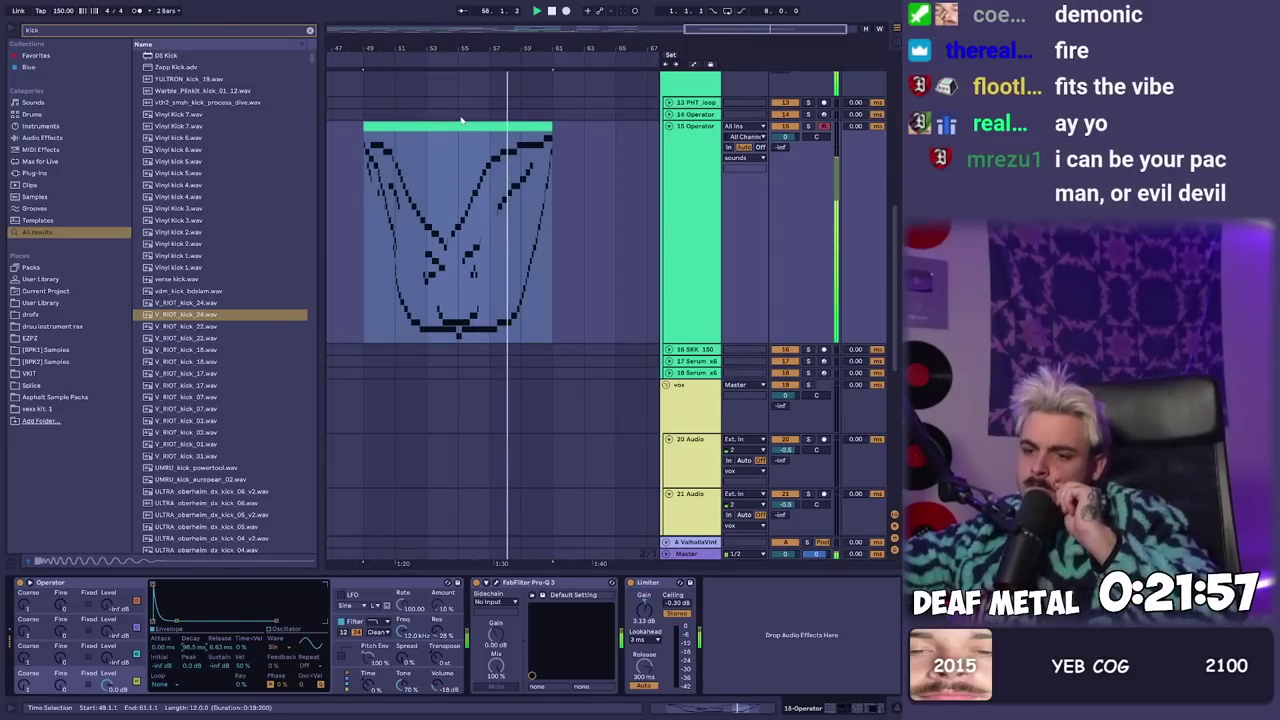
{"action": "left_click_drag", "start_coordinate": [498, 49], "coordinate": [590, 64]}
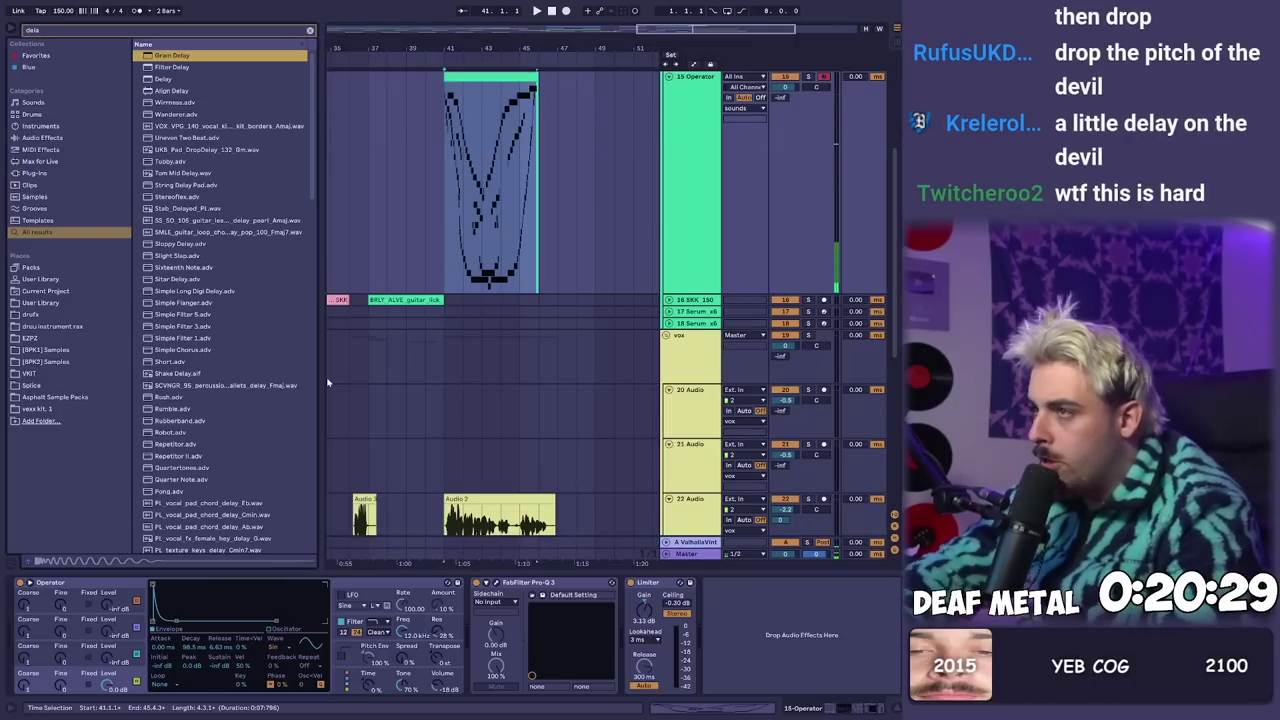
- Add a Delay after the limiter on the 15 Operator track and play the devil-shaped clip from bar 41
{"action": "key", "text": "Down"}
{"action": "key", "text": "Down"}
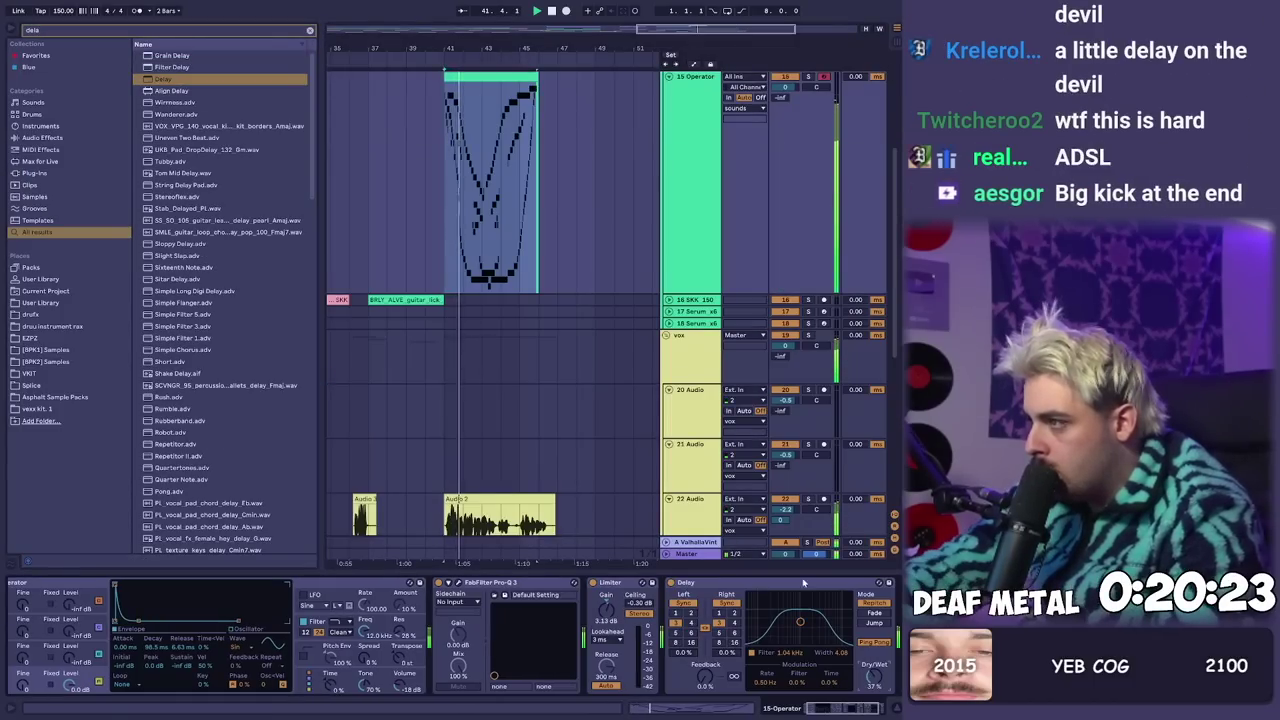
{"action": "scroll", "coordinate": [551, 403], "scroll_direction": "up", "scroll_amount": 4}
{"action": "key", "text": "shift+Tab"}
{"action": "key", "text": "shift+Tab"}
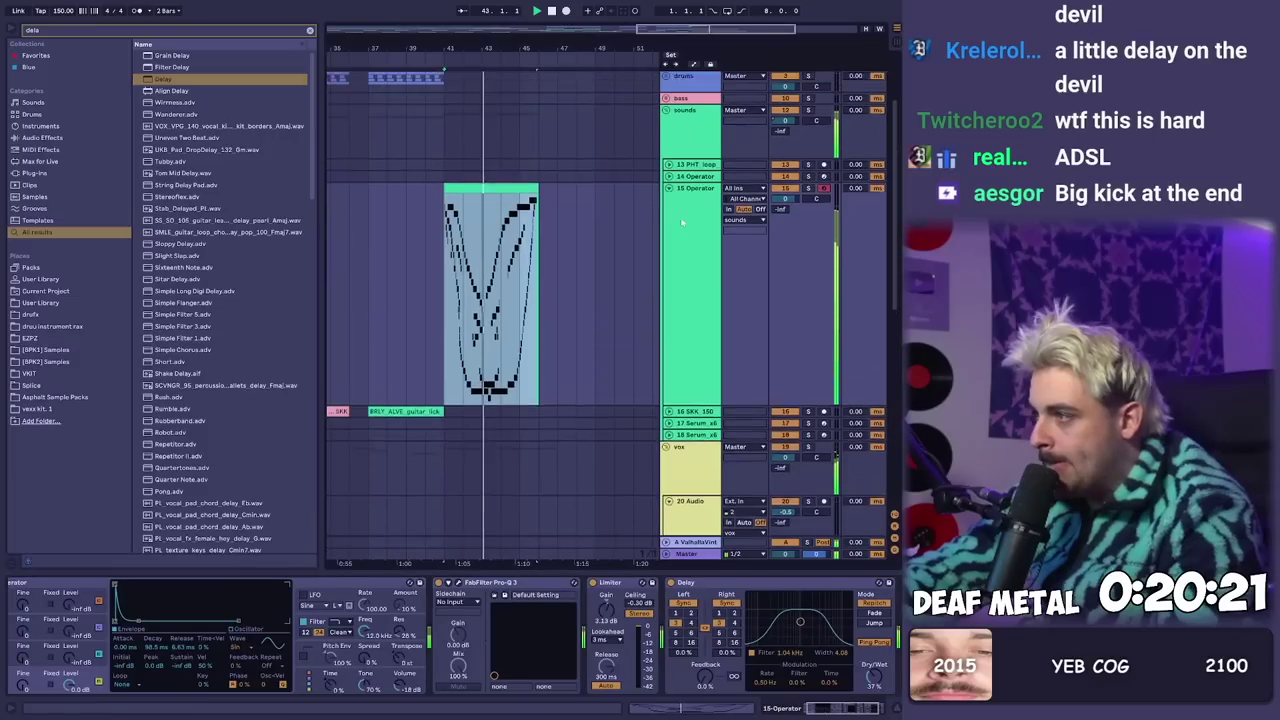
{"action": "scroll", "coordinate": [570, 222], "scroll_direction": "up", "scroll_amount": 3}
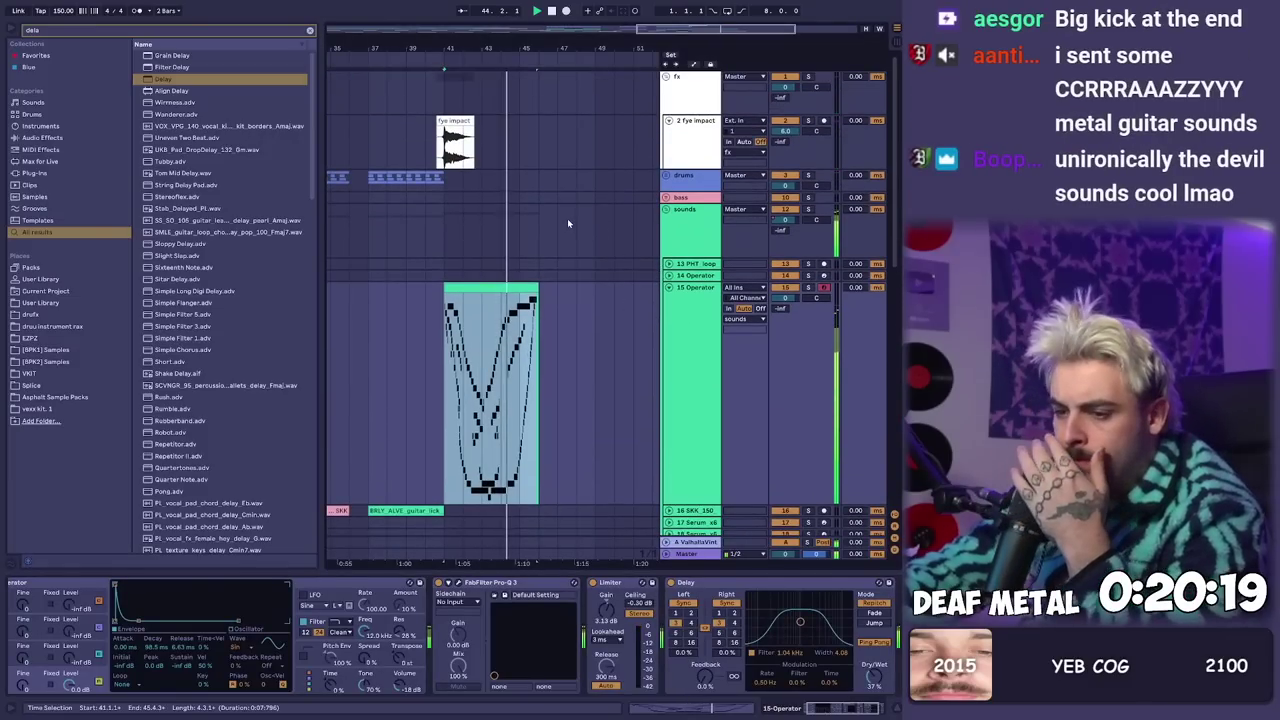
{"action": "scroll", "coordinate": [567, 218], "scroll_direction": "down", "scroll_amount": 2}
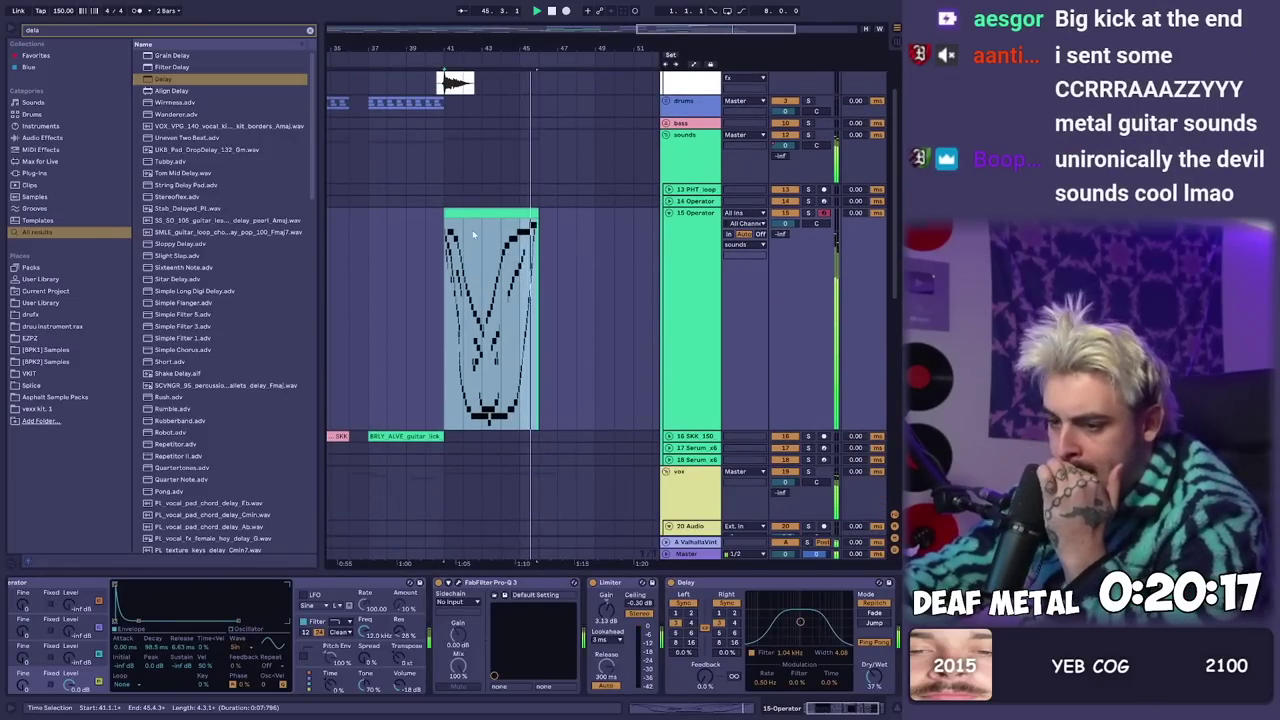
{"action": "scroll", "coordinate": [567, 240], "scroll_direction": "up", "scroll_amount": 2}
- Switch to the other open windows to fetch the generic_deathcore_breakdown audio
{"action": "key", "text": "alt+Tab"}
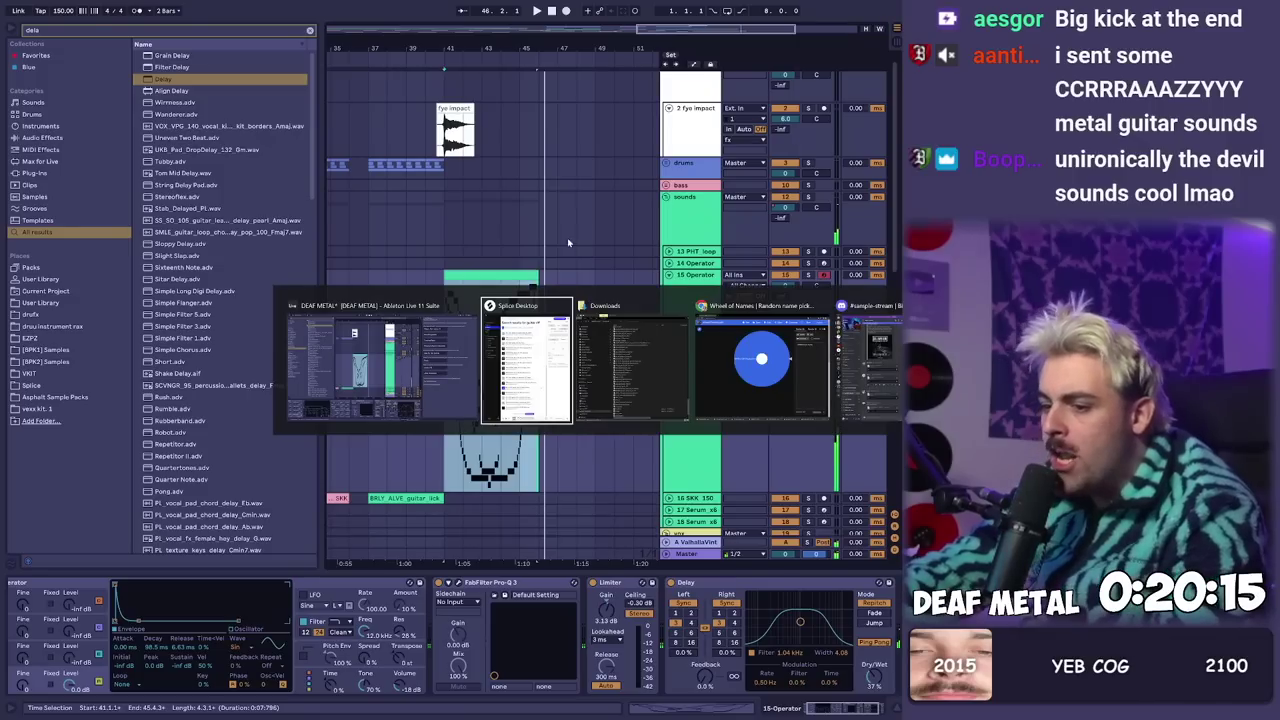
{"action": "key", "text": "alt+Tab"}
{"action": "key", "text": "alt+Tab"}
{"action": "key", "text": "alt+Tab"}
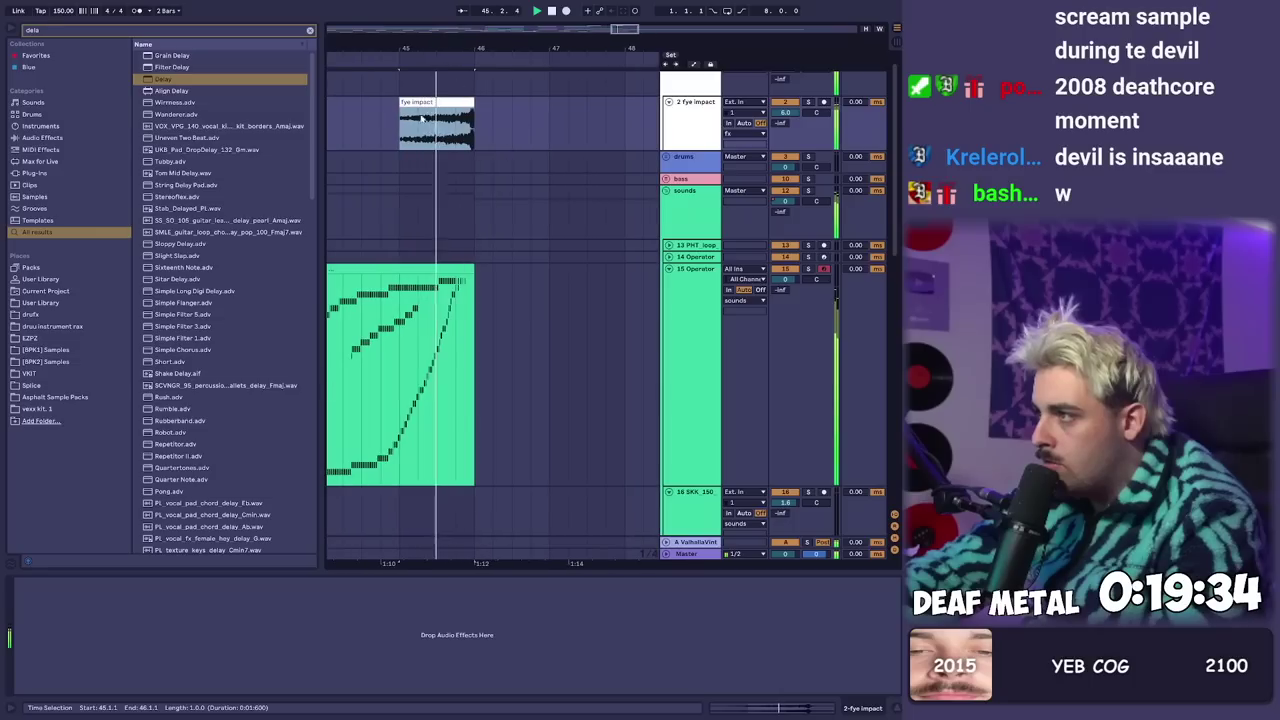
- Examine the generic_deathcore_breakdown clip from bar 46 and its track's device chain during playback
{"action": "scroll", "coordinate": [512, 76], "scroll_direction": "down", "scroll_amount": 6}
{"action": "scroll", "coordinate": [549, 331], "scroll_direction": "down", "scroll_amount": 4}
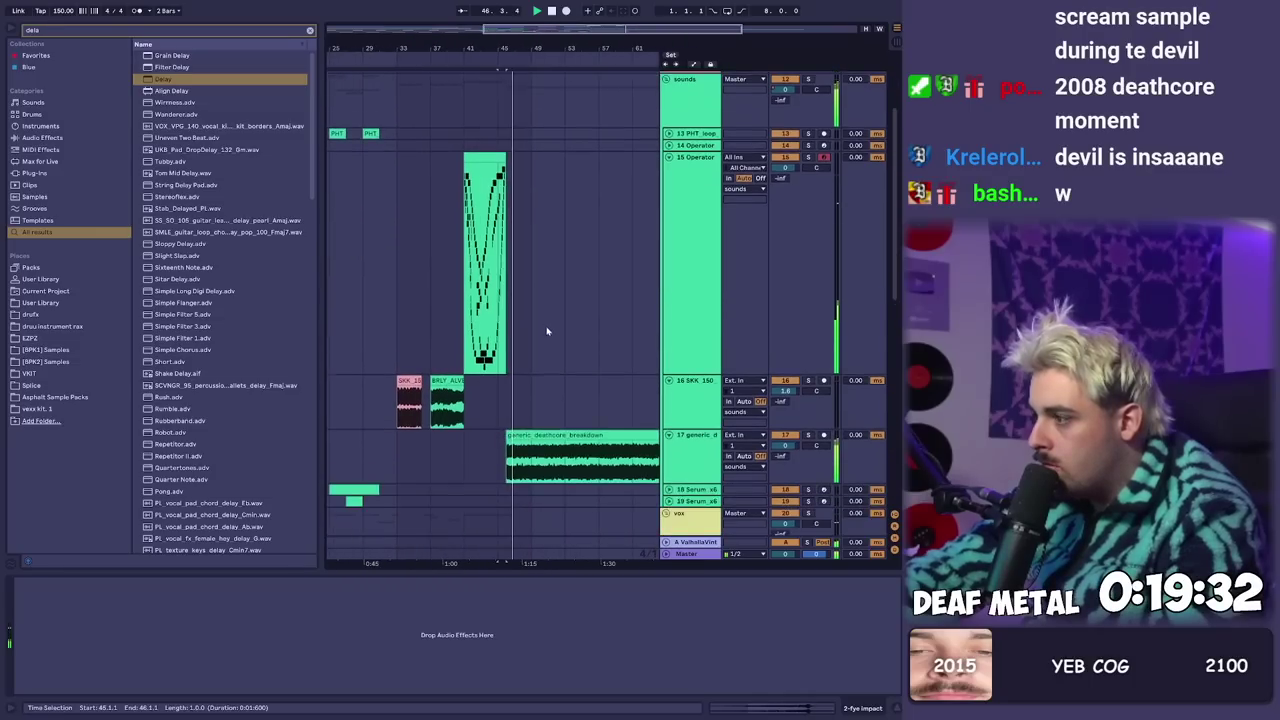
{"action": "double_click", "coordinate": [516, 311]}
{"action": "key", "text": "shift+Tab"}
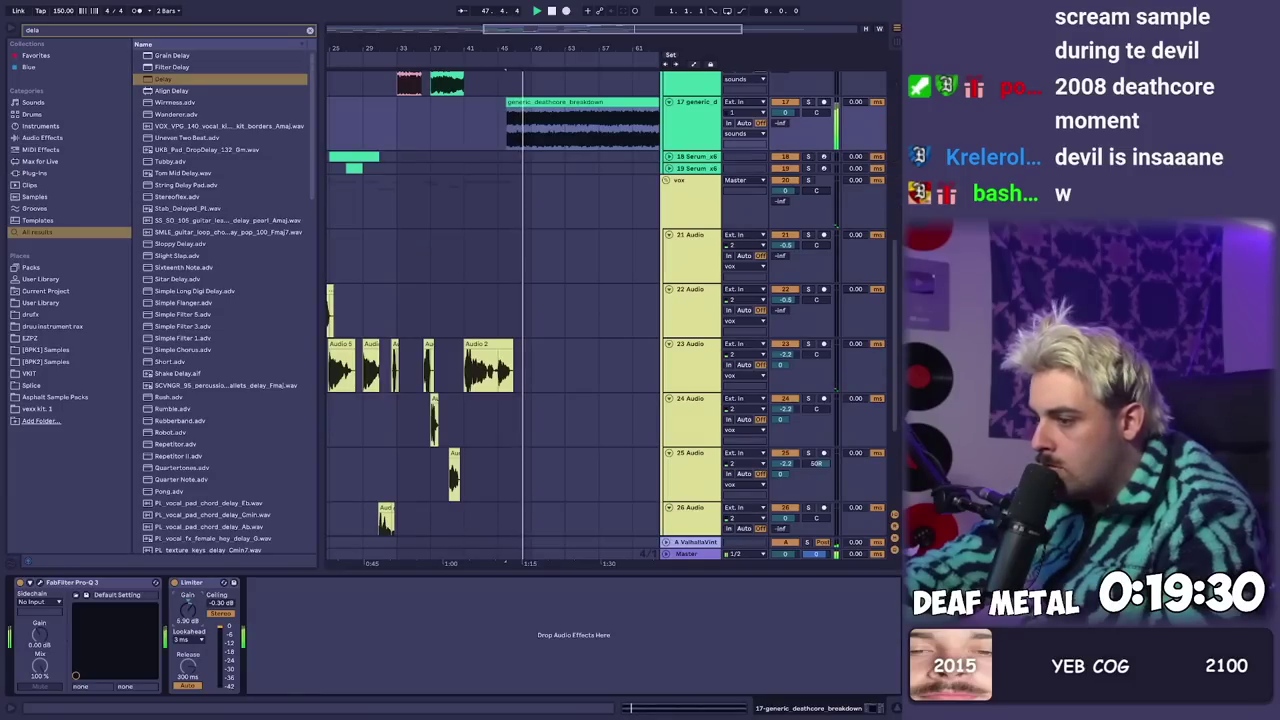
{"action": "scroll", "coordinate": [520, 286], "scroll_direction": "up", "scroll_amount": 10}
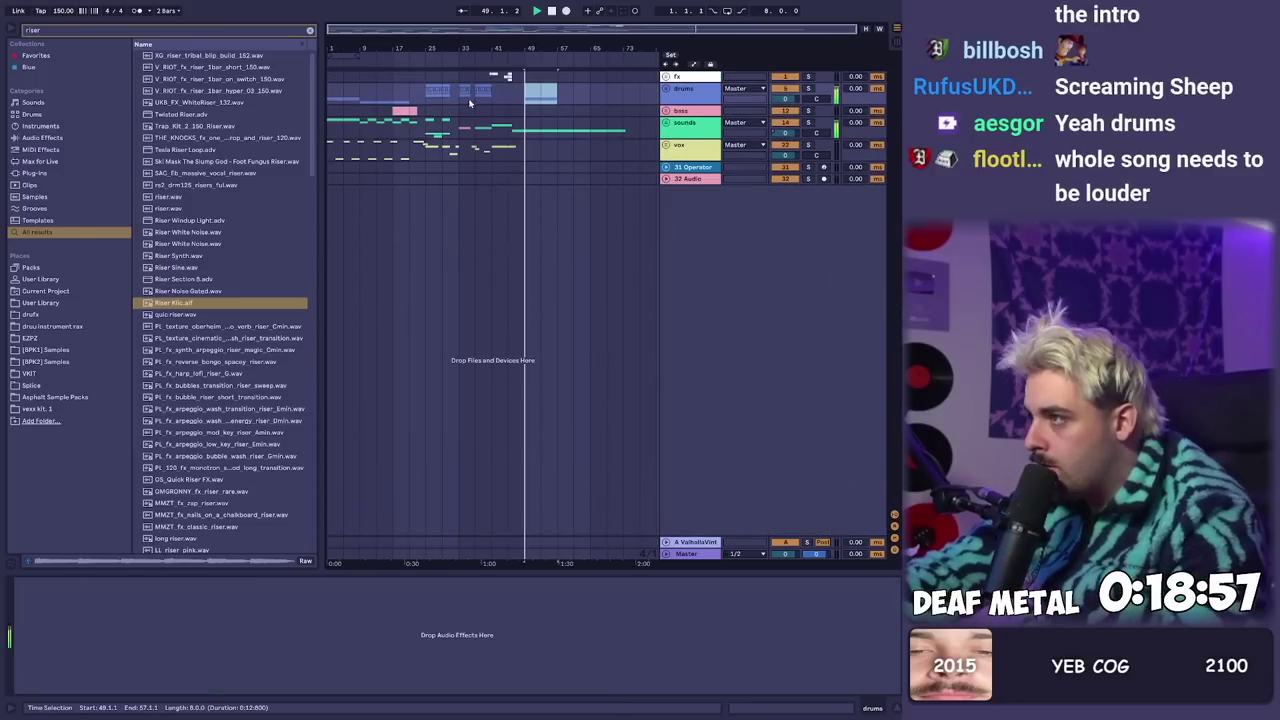
- Duplicate the eight-bar drum section at bar 49 twice so it extends to bar 73, and expand the drums group
{"action": "key", "text": "plus"}
{"action": "key", "text": "plus"}
{"action": "key", "text": "ctrl+d"}
{"action": "key", "text": "ctrl+d"}
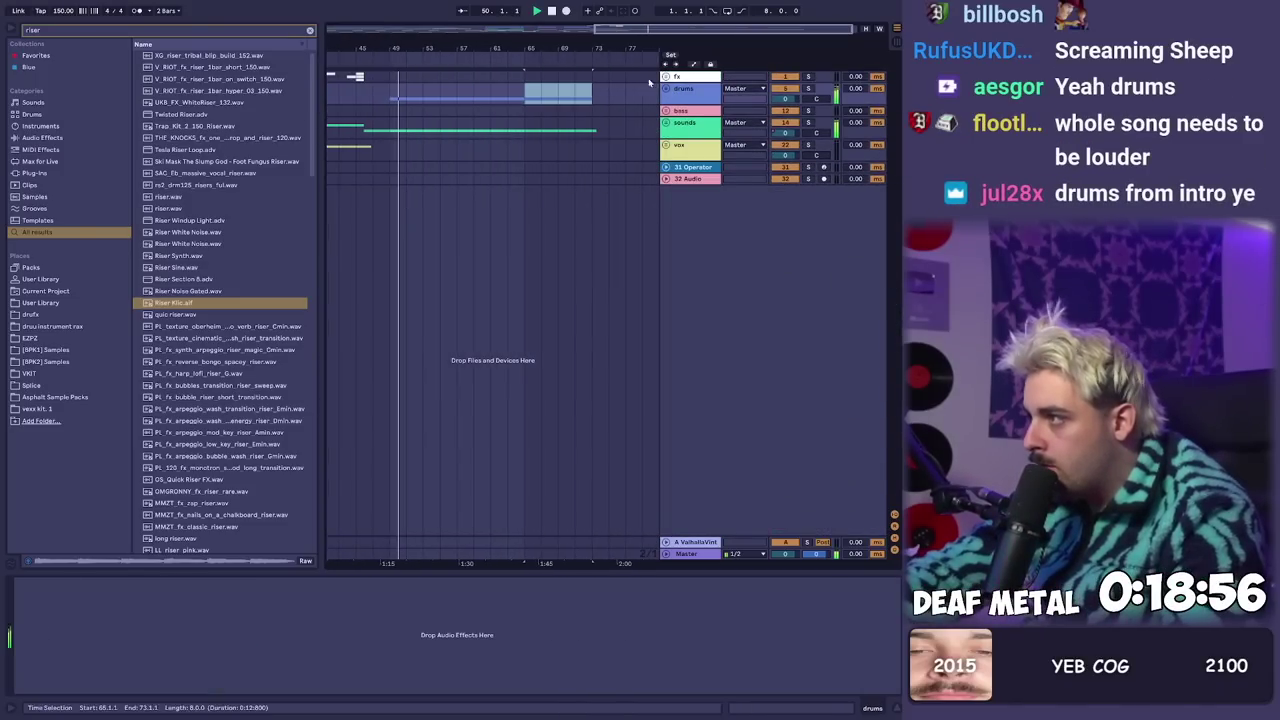
{"action": "key", "text": "minus"}
{"action": "key", "text": "minus"}
{"action": "left_click", "coordinate": [666, 88]}
{"action": "left_click", "coordinate": [499, 354]}
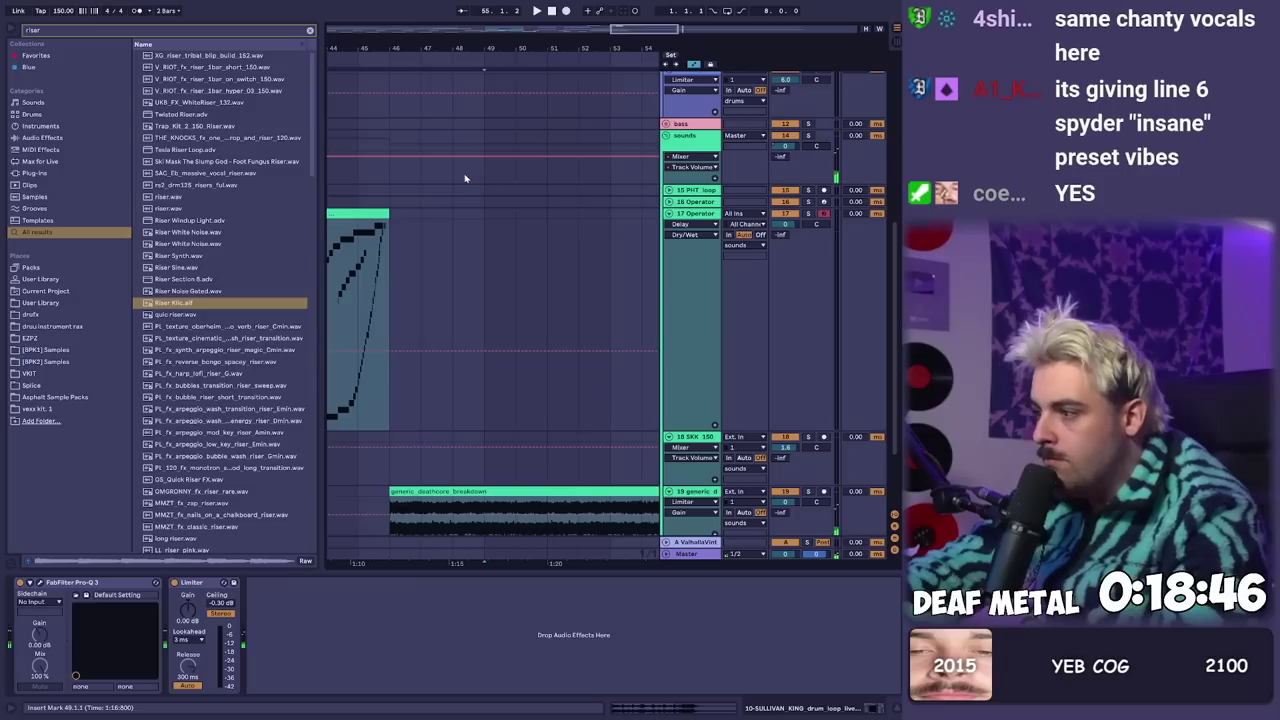
- Shape the sounds group's volume automation into a ramp falling from 0 dB at bar 46 to silence at bar 48
{"action": "scroll", "coordinate": [464, 178], "scroll_direction": "up", "scroll_amount": 2}
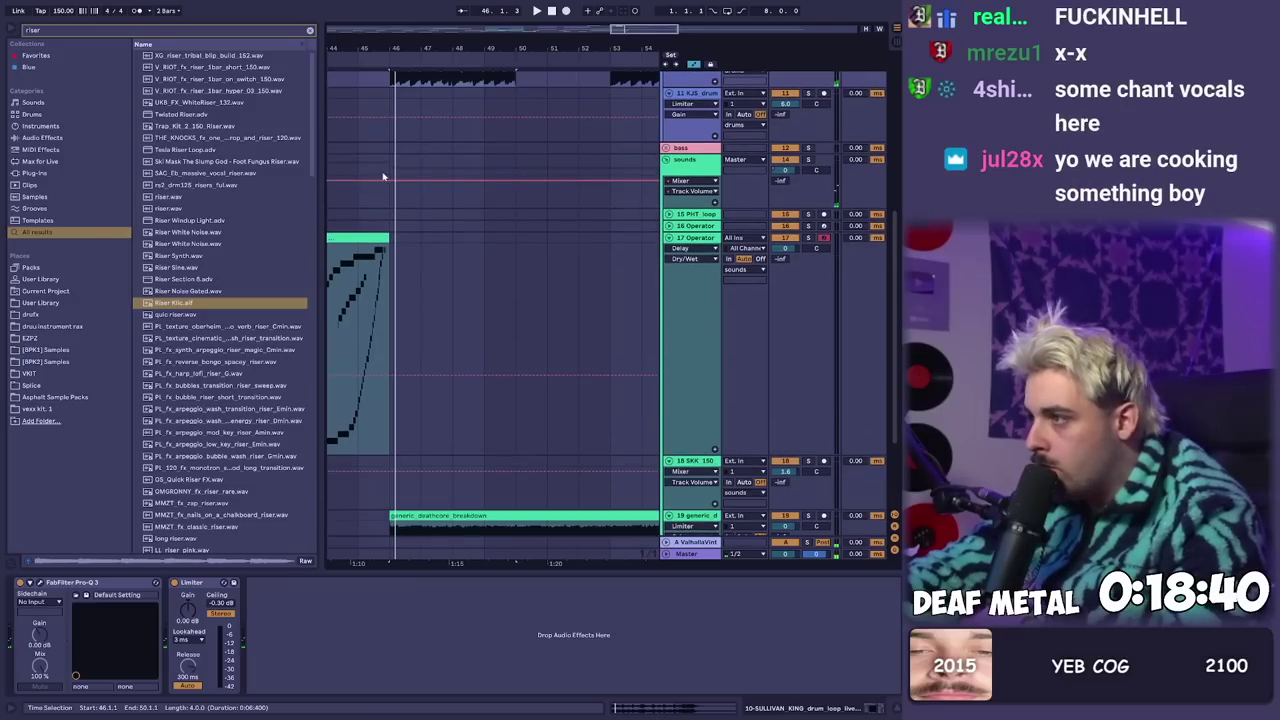
{"action": "left_click", "coordinate": [389, 181]}
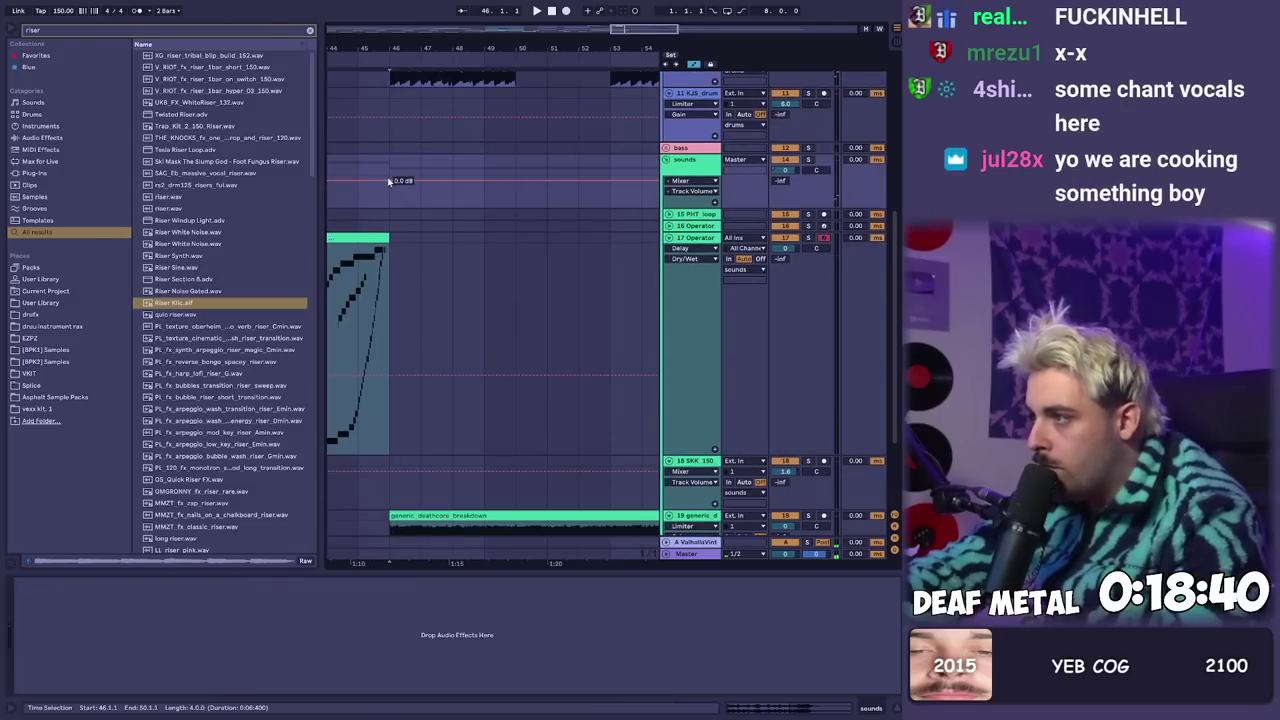
{"action": "left_click_drag", "start_coordinate": [419, 182], "coordinate": [421, 196]}
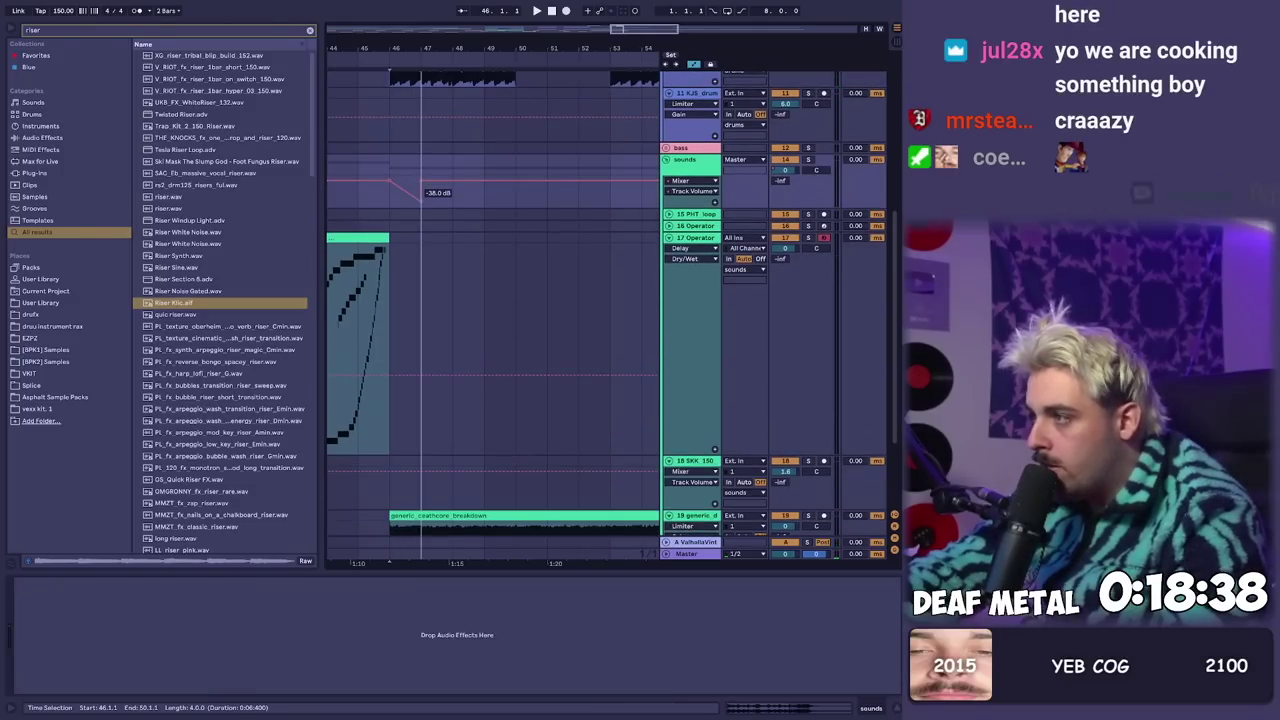
{"action": "key", "text": "space"}
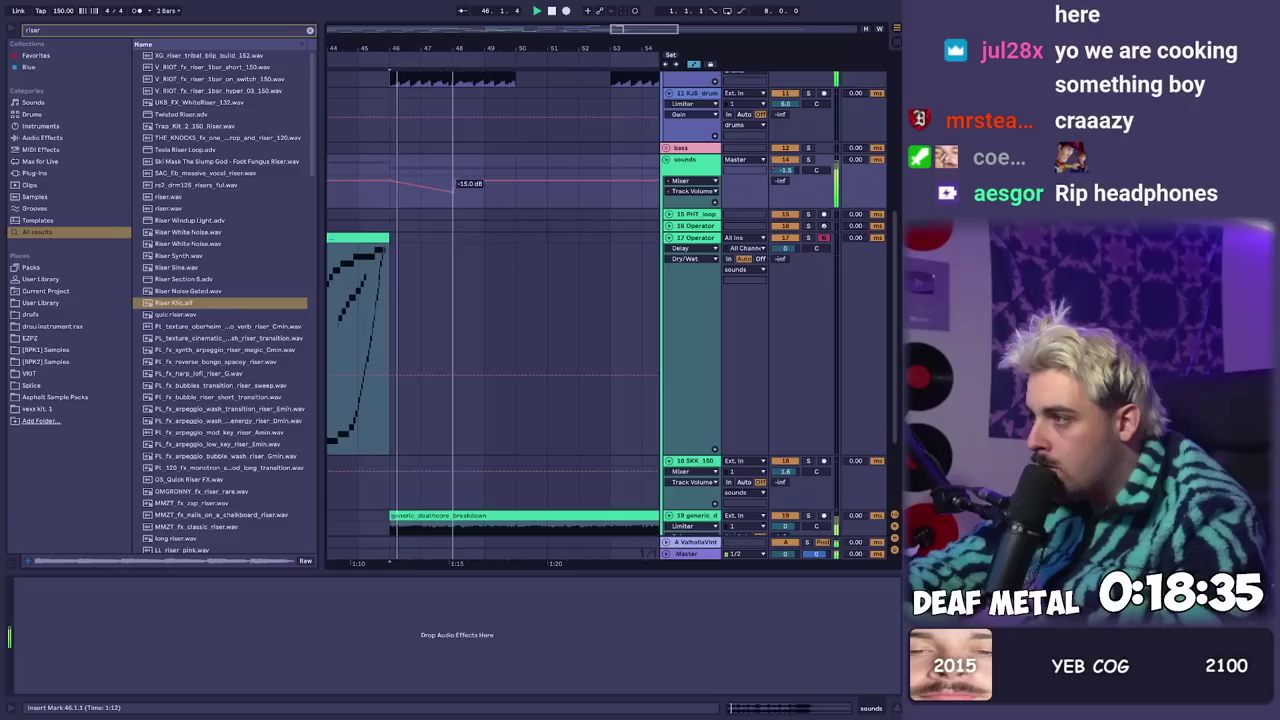
{"action": "left_click_drag", "start_coordinate": [453, 182], "coordinate": [391, 186]}
- Repeat the two-bar volume ramp on the sounds group across the whole generic_deathcore_breakdown clip and listen to it
{"action": "key", "text": "ctrl+d"}
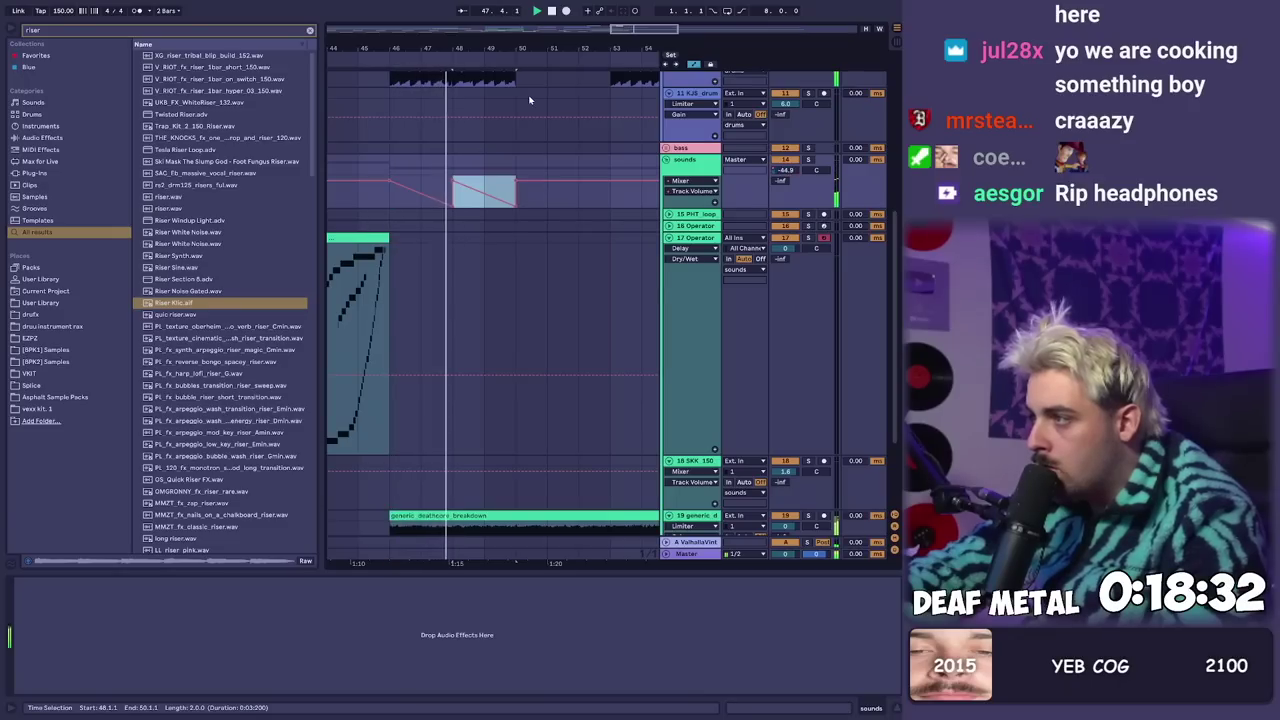
{"action": "key", "text": "ctrl+d"}
{"action": "left_click_drag", "start_coordinate": [603, 48], "coordinate": [486, 22]}
{"action": "key", "text": "ctrl+d"}
{"action": "key", "text": "ctrl+d"}
{"action": "key", "text": "ctrl+d"}
{"action": "key", "text": "ctrl+d"}
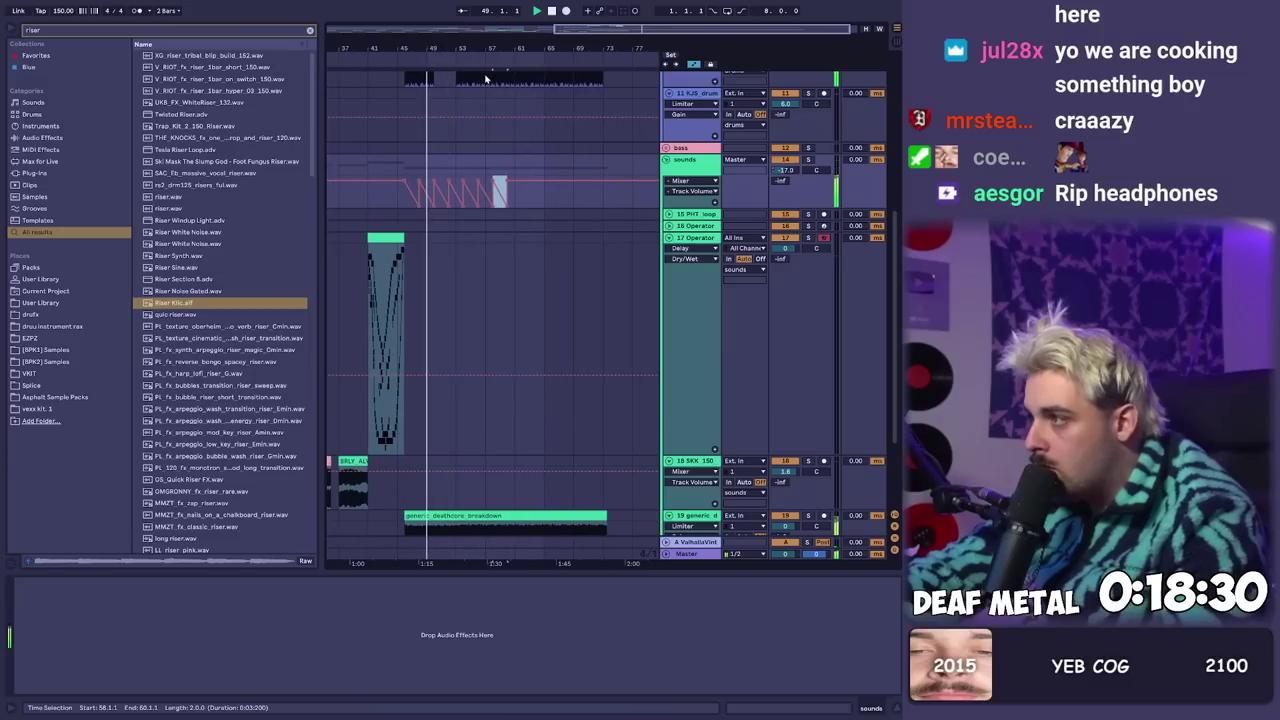
{"action": "key", "text": "ctrl+d"}
{"action": "key", "text": "ctrl+d"}
{"action": "key", "text": "ctrl+d"}
{"action": "key", "text": "ctrl+d"}
{"action": "key", "text": "ctrl+d"}
{"action": "key", "text": "space"}
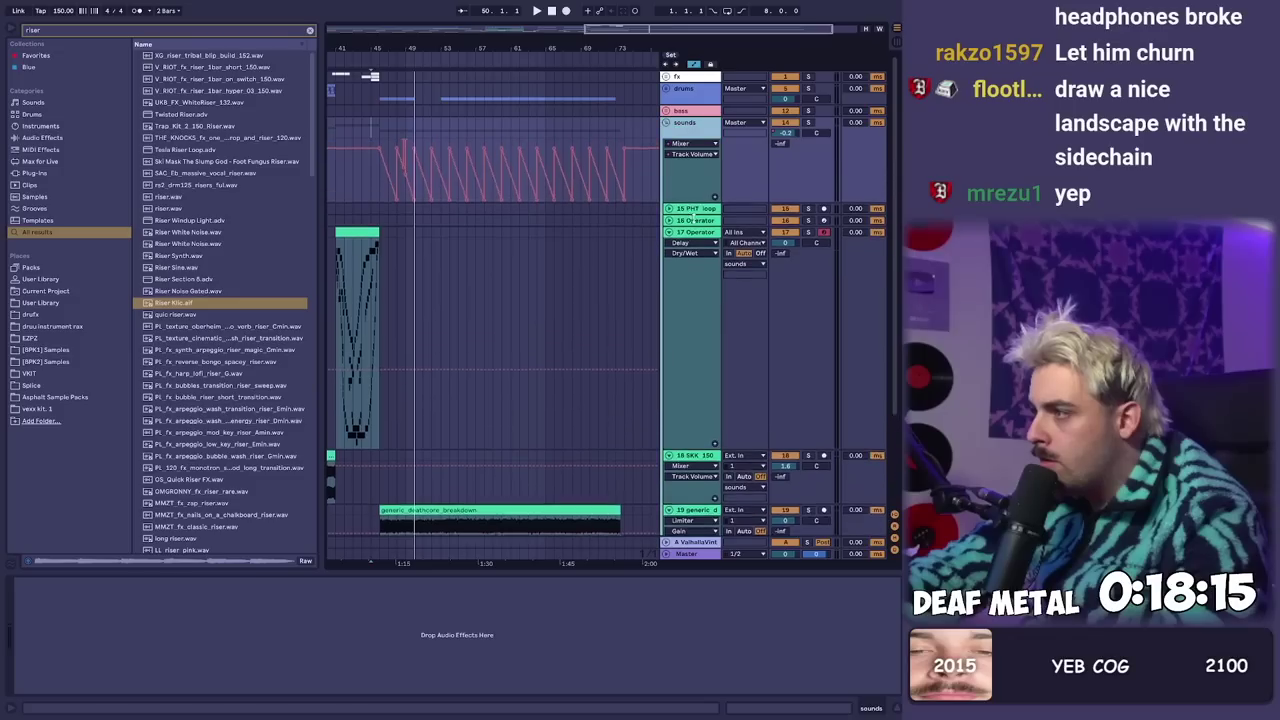
- Delete the repeating volume ramps from the sounds group's automation lane
{"action": "scroll", "coordinate": [340, 257], "scroll_direction": "up", "scroll_amount": 3}
{"action": "left_click_drag", "start_coordinate": [340, 257], "coordinate": [691, 251]}
{"action": "key", "text": "Delete"}
- Draw freehand stepped volume automation on the sounds group from bar 47 to about bar 59, alternating silent dips with louder blocks
{"action": "key", "text": "b"}
{"action": "left_click", "coordinate": [397, 294]}
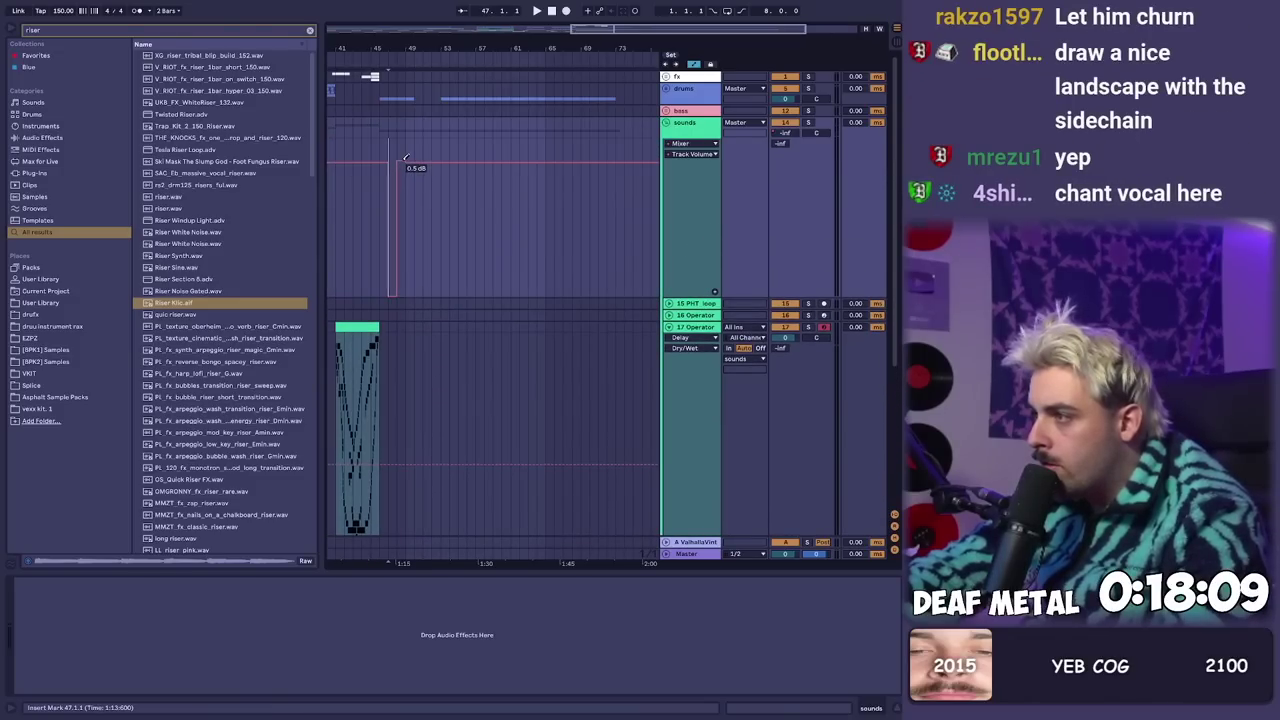
{"action": "left_click_drag", "start_coordinate": [414, 265], "coordinate": [412, 203]}
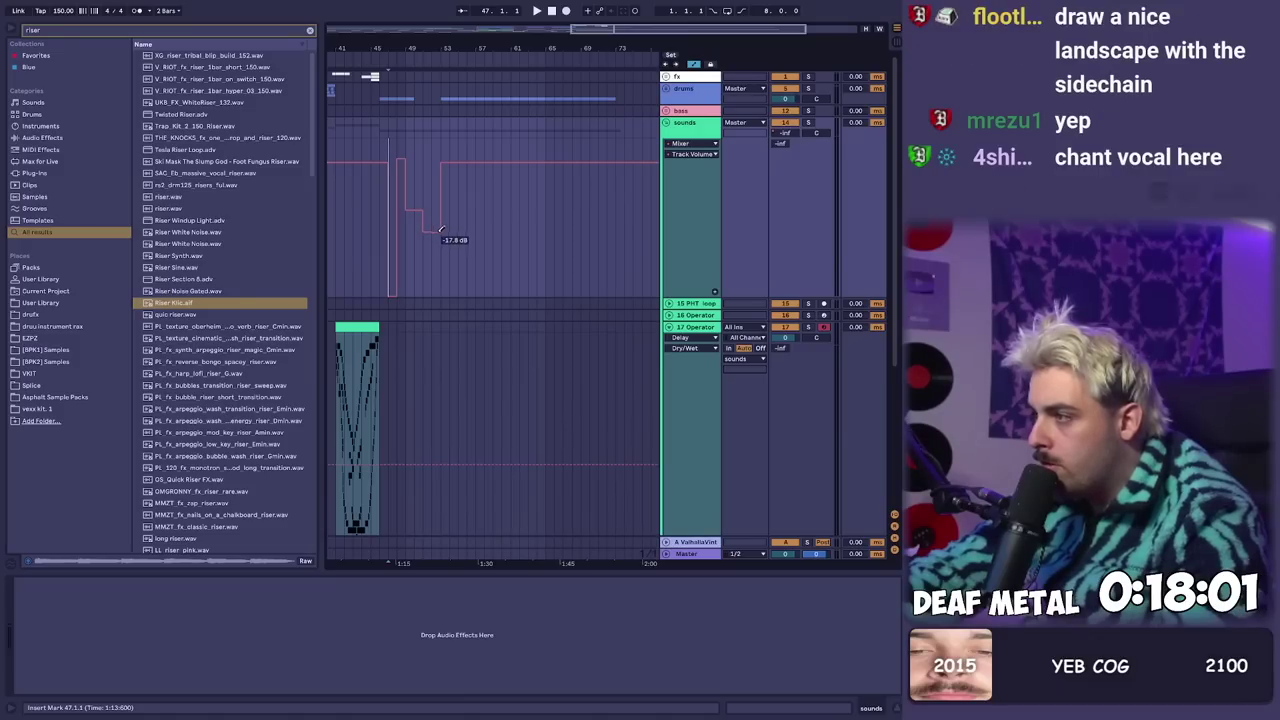
{"action": "left_click_drag", "start_coordinate": [447, 270], "coordinate": [453, 314]}
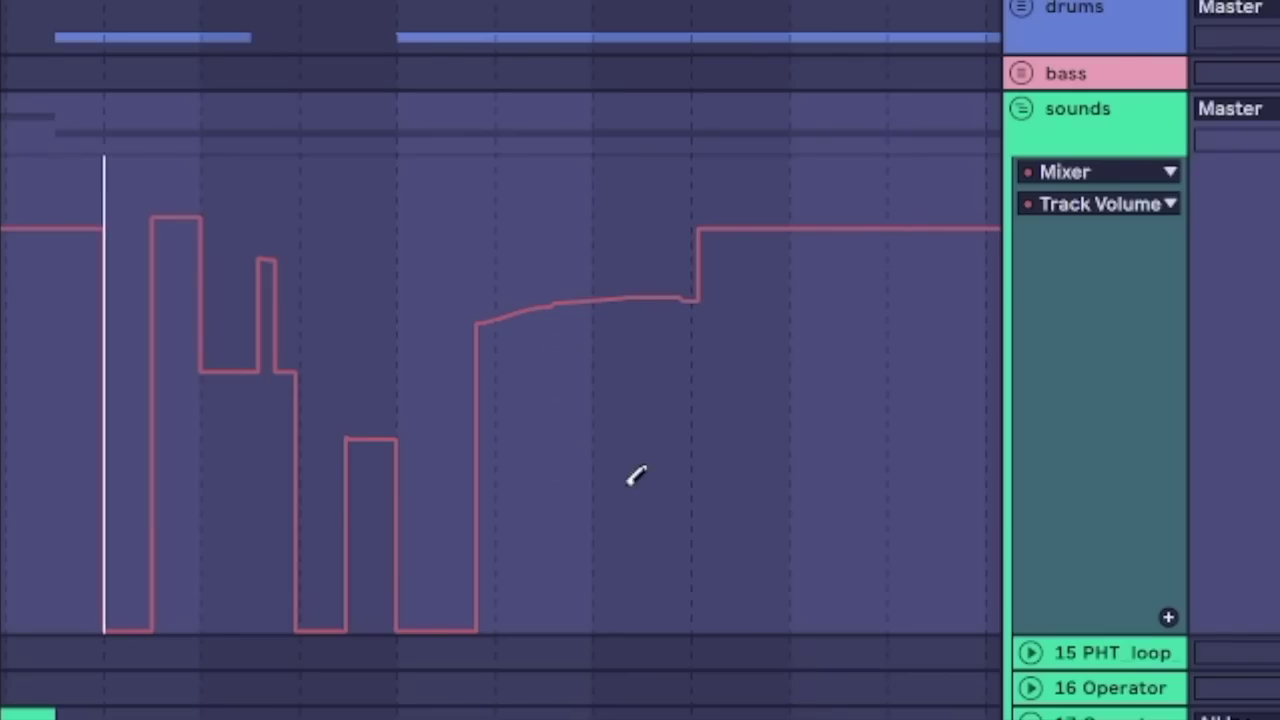
- Draw narrow dips around -20 dB before bar 59 in the sounds group's volume automation, continuing with a freehand wave to about bar 76
{"action": "left_click", "coordinate": [626, 486]}
{"action": "left_click", "coordinate": [581, 471]}
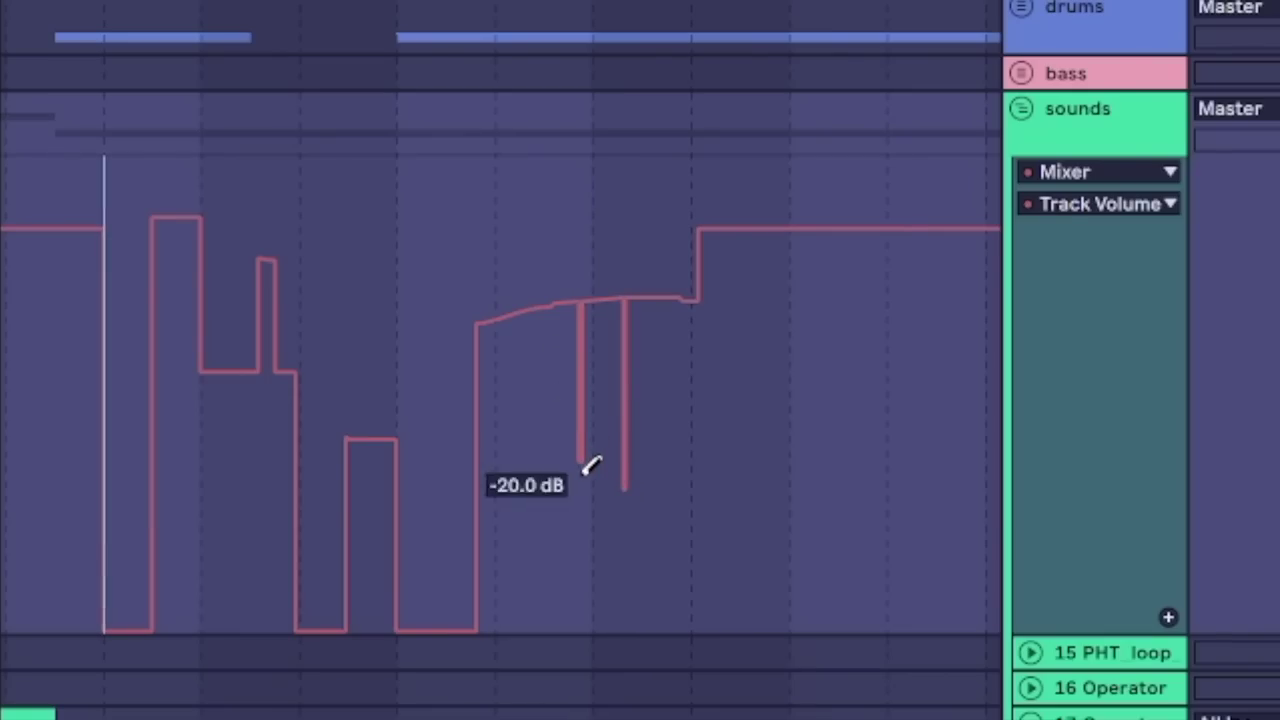
{"action": "left_click", "coordinate": [614, 488]}
{"action": "left_click", "coordinate": [689, 494]}
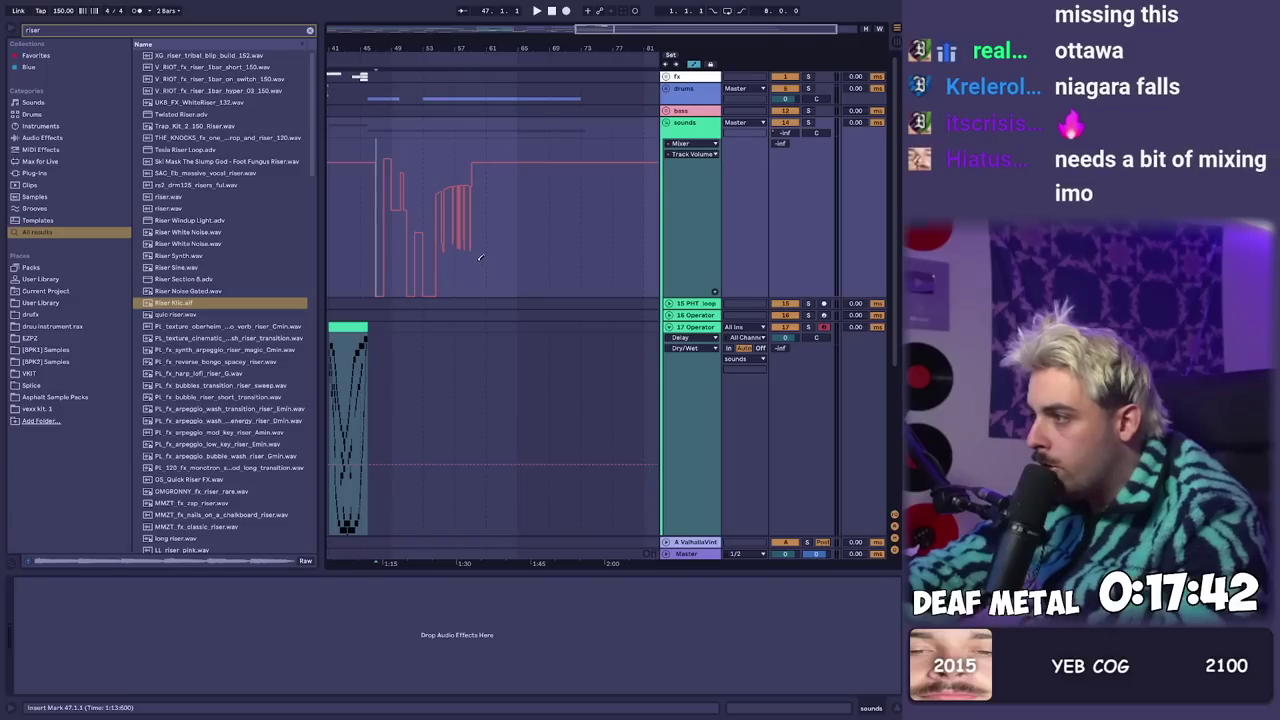
{"action": "left_click_drag", "start_coordinate": [480, 261], "coordinate": [505, 235]}
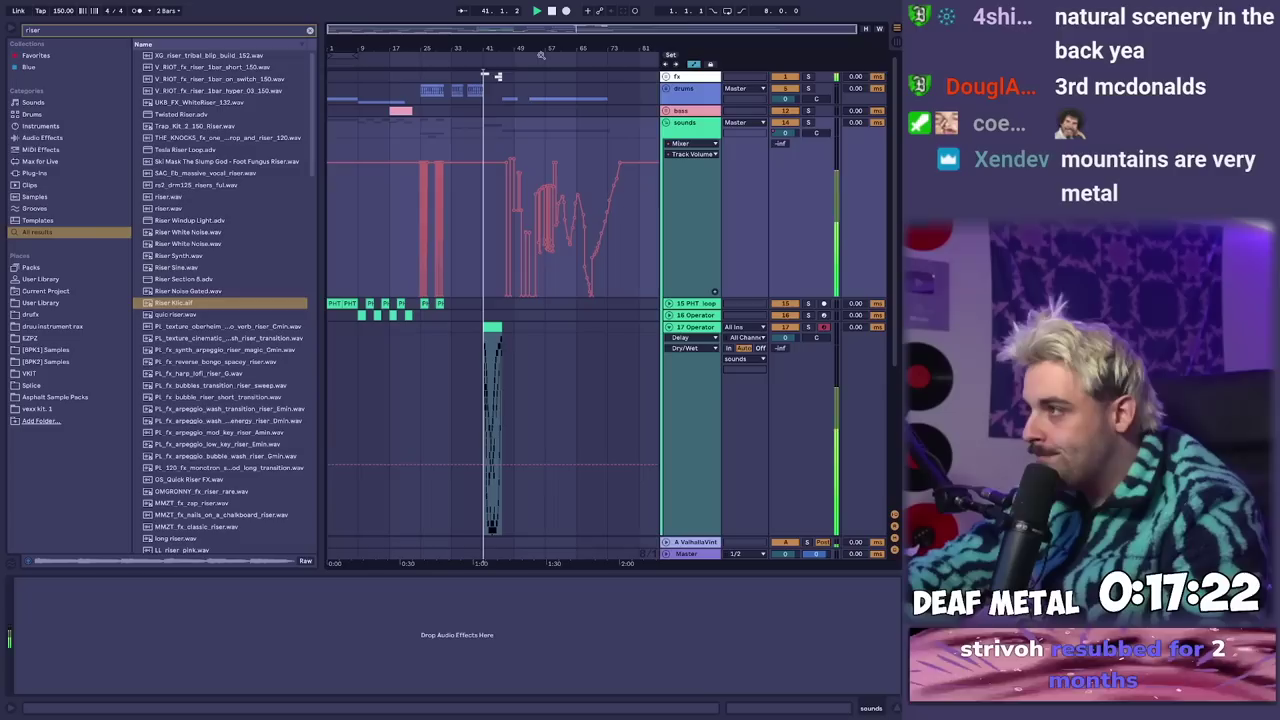
- Copy the drawn volume automation on the sounds group from bar 45 to bar 81
{"action": "left_click_drag", "start_coordinate": [541, 55], "coordinate": [516, 34]}
{"action": "key", "text": "a"}
{"action": "key", "text": "a"}
{"action": "scroll", "coordinate": [643, 288], "scroll_direction": "down", "scroll_amount": 4}
{"action": "scroll", "coordinate": [600, 305], "scroll_direction": "up", "scroll_amount": 4}
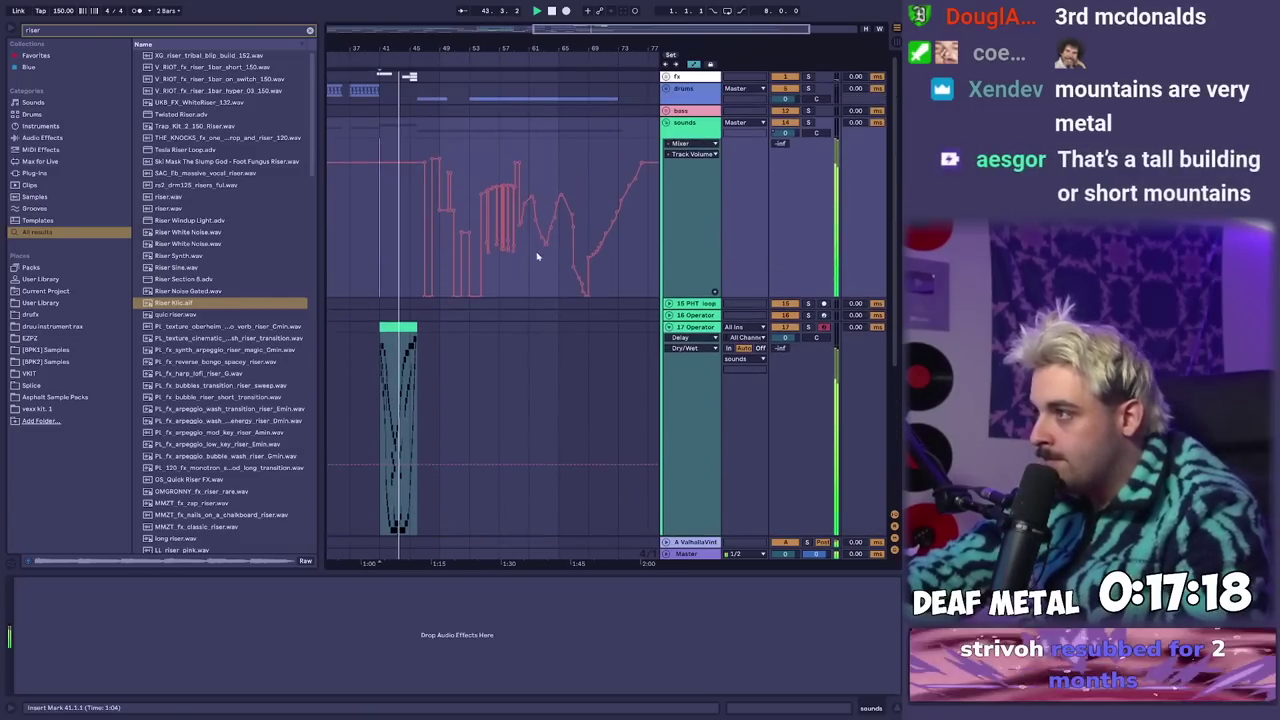
{"action": "left_click_drag", "start_coordinate": [407, 218], "coordinate": [655, 215]}
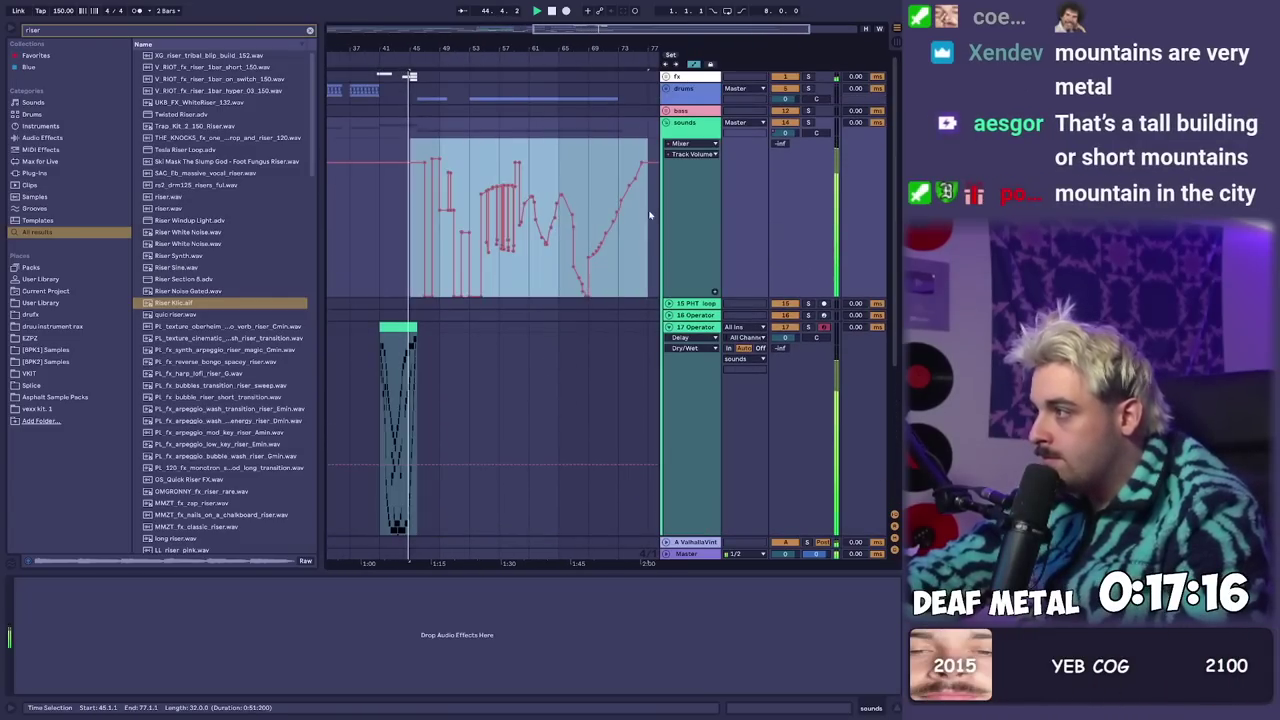
{"action": "scroll", "coordinate": [595, 280], "scroll_direction": "down", "scroll_amount": 1}
{"action": "scroll", "coordinate": [595, 280], "scroll_direction": "up", "scroll_amount": 1}
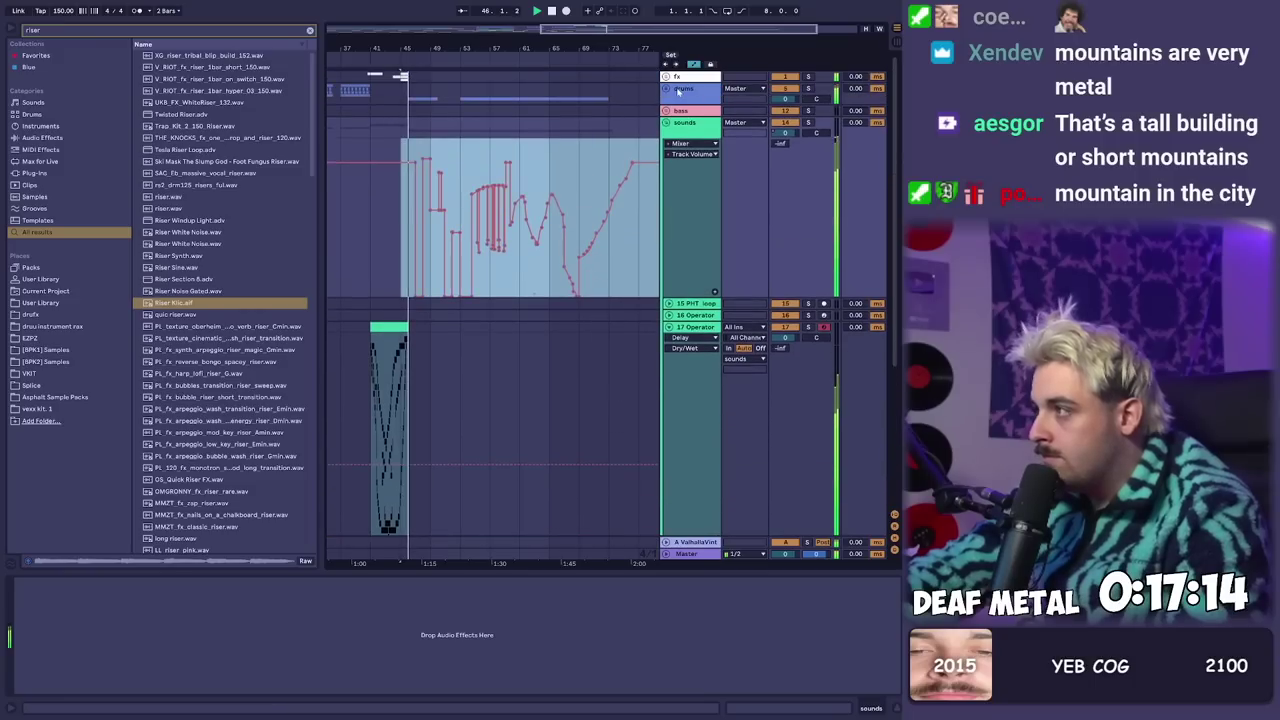
- Paste the copied curve at bar 45 into the Master track's Track Panning automation
{"action": "scroll", "coordinate": [659, 453], "scroll_direction": "down", "scroll_amount": 1}
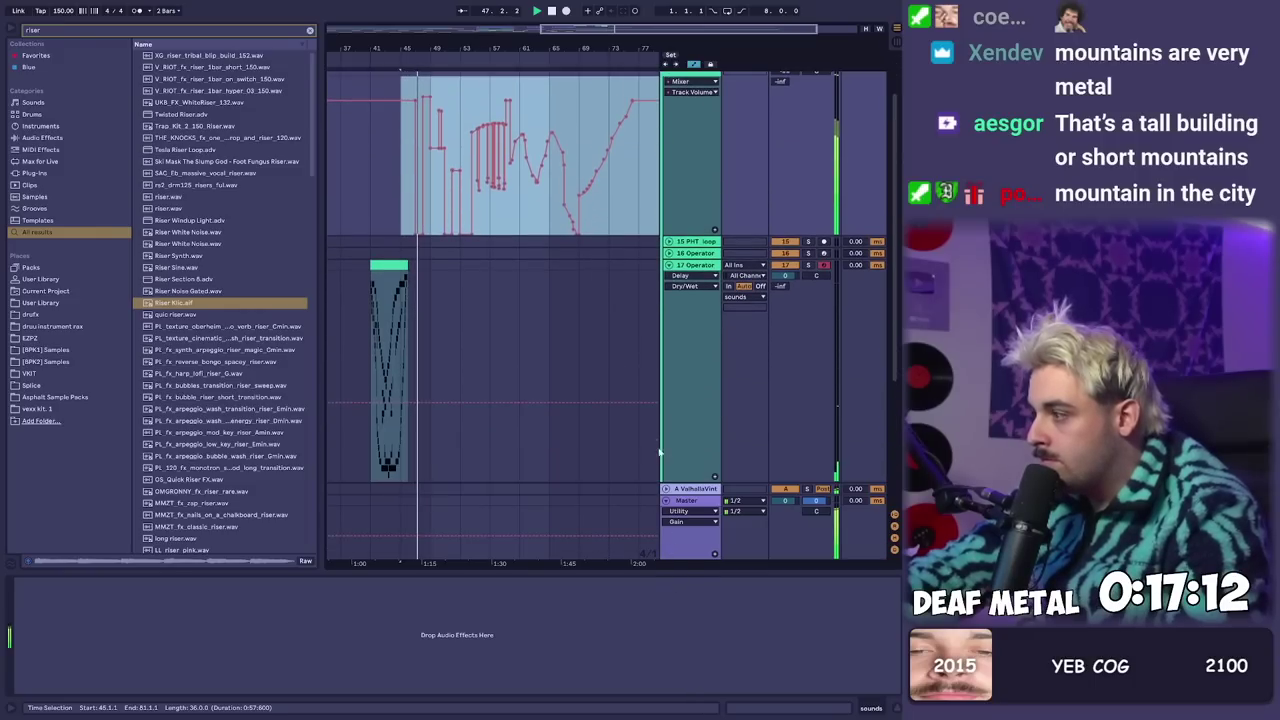
{"action": "right_click", "coordinate": [794, 507]}
{"action": "right_click", "coordinate": [811, 510]}
{"action": "left_click", "coordinate": [818, 514]}
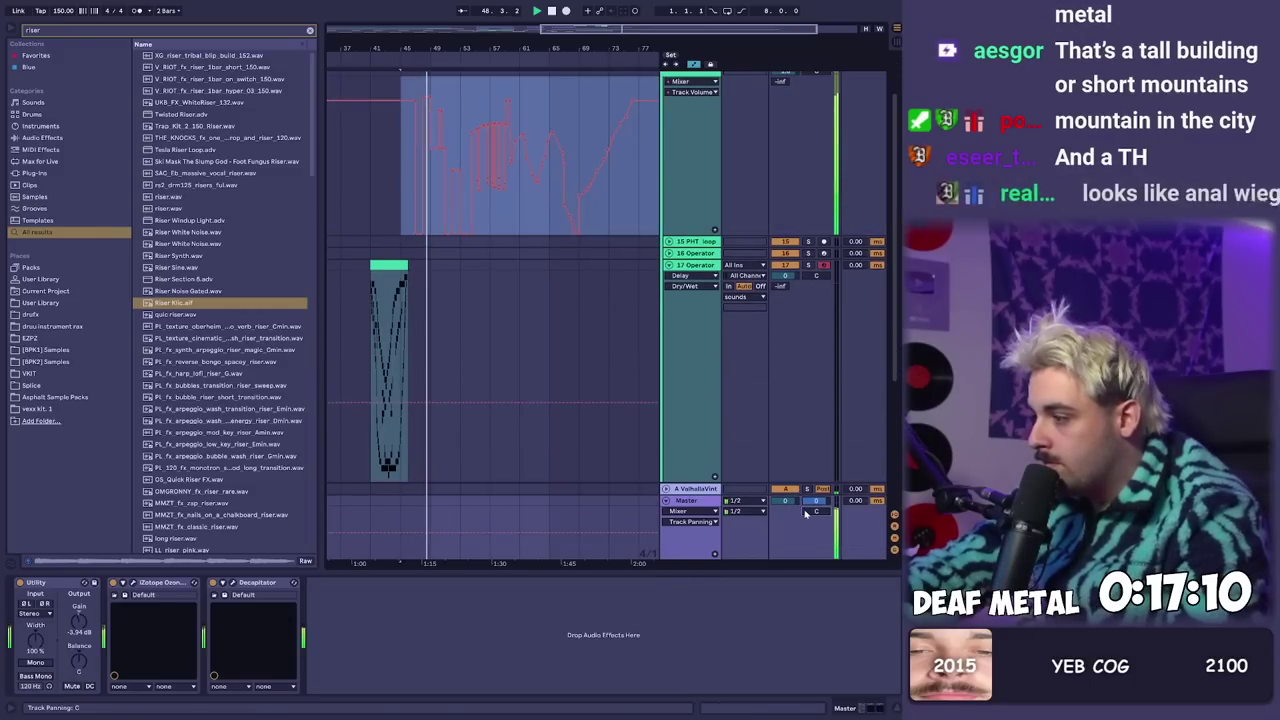
{"action": "left_click", "coordinate": [404, 549]}
{"action": "key", "text": "ctrl+v"}
{"action": "scroll", "coordinate": [522, 420], "scroll_direction": "up", "scroll_amount": 1}
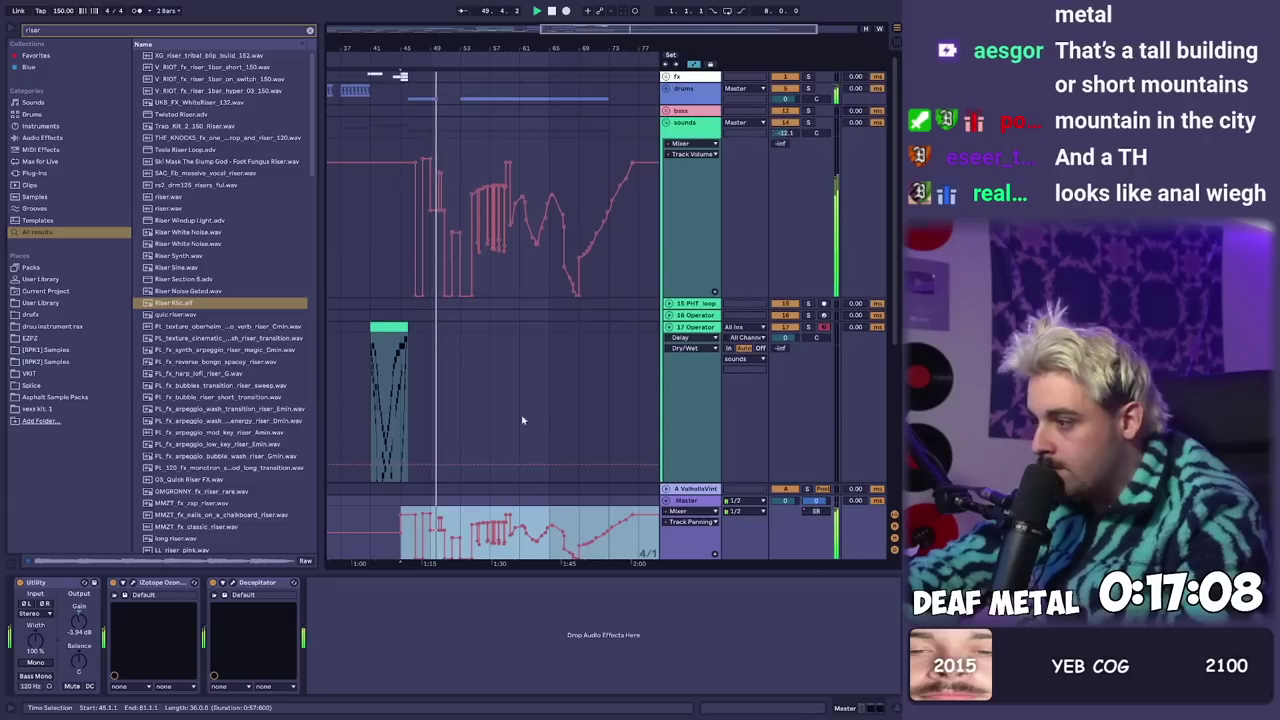
- Clear the sounds group's volume automation from bar 41 to bar 77 and listen to the Master panning from bar 45
{"action": "left_click_drag", "start_coordinate": [378, 239], "coordinate": [638, 240]}
{"action": "key", "text": "Delete"}
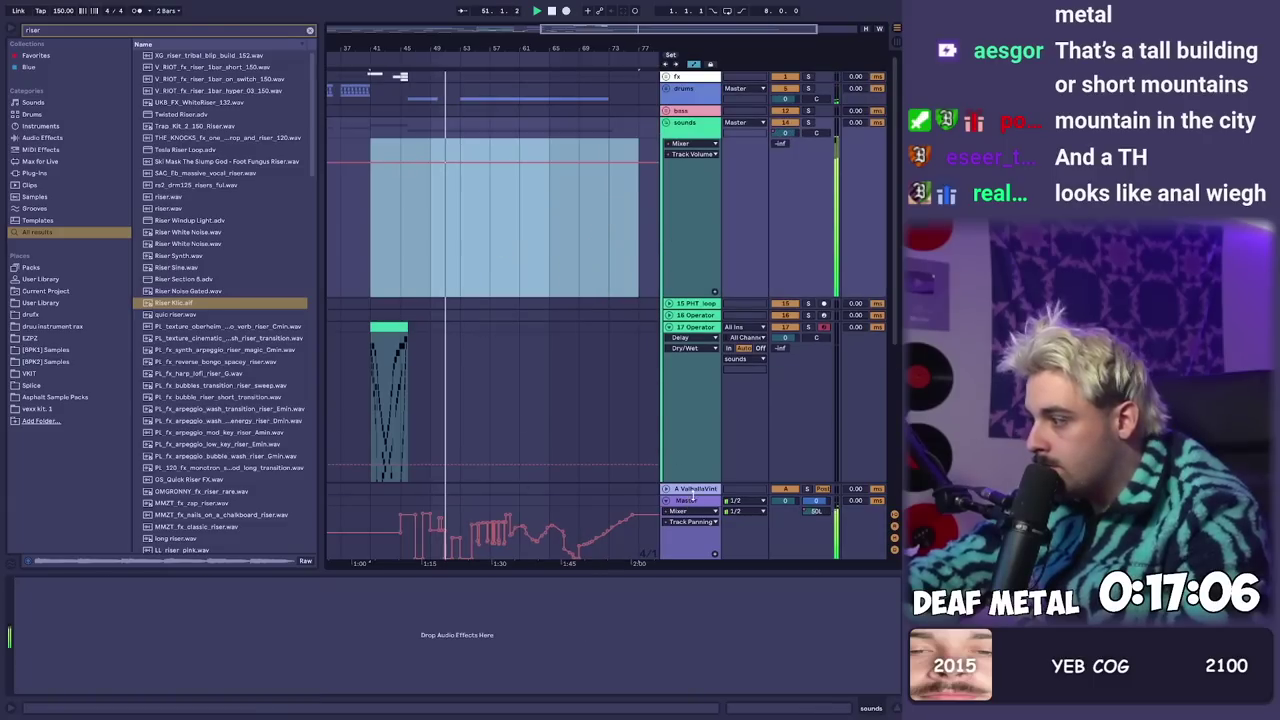
{"action": "left_click", "coordinate": [692, 497]}
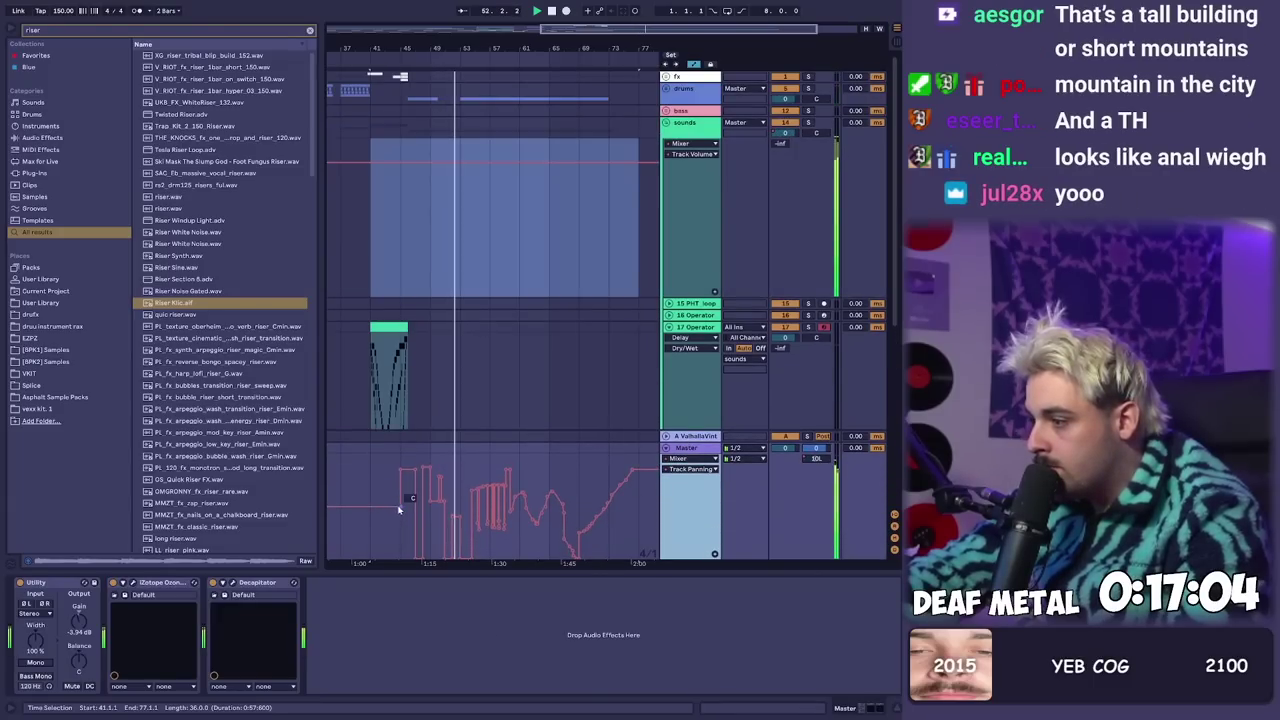
{"action": "left_click", "coordinate": [400, 538]}
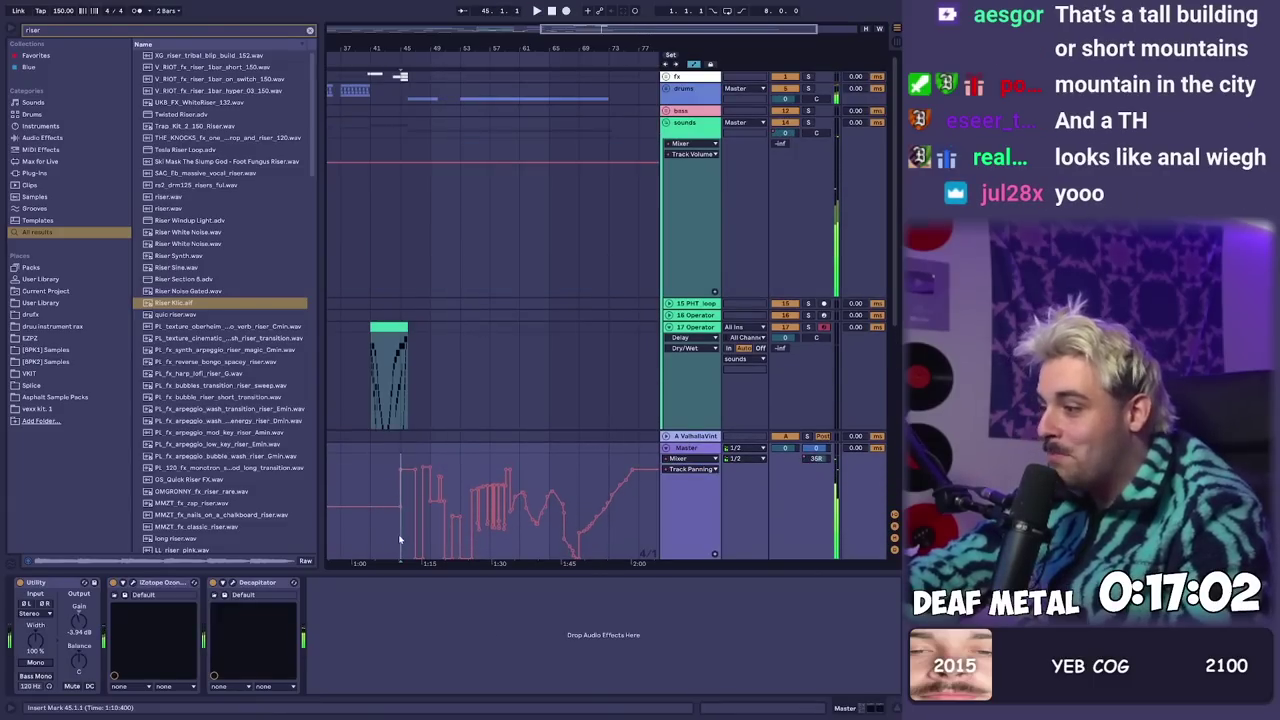
{"action": "key", "text": "space"}
{"action": "scroll", "coordinate": [535, 412], "scroll_direction": "down", "scroll_amount": 2}
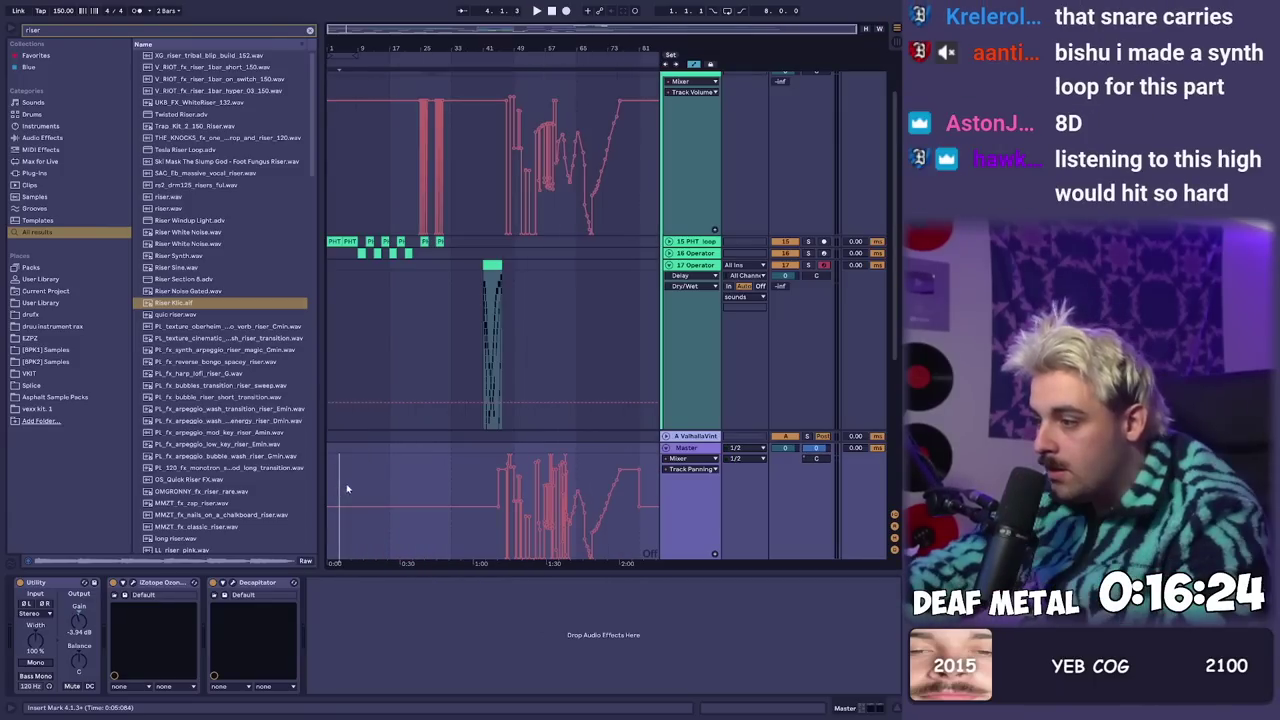
{"action": "key", "text": "alt+Tab"}
{"action": "key", "text": "Tab"}
{"action": "key", "text": "Tab"}
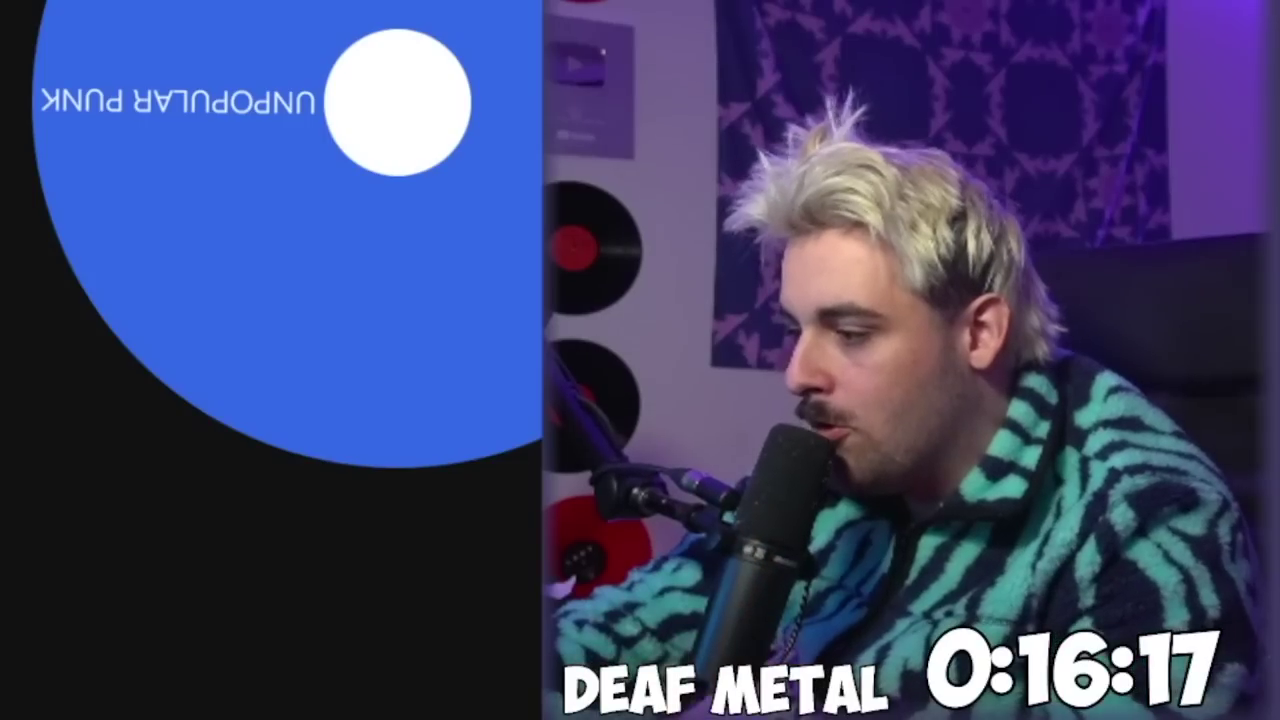
{"action": "key", "text": "alt+Tab"}
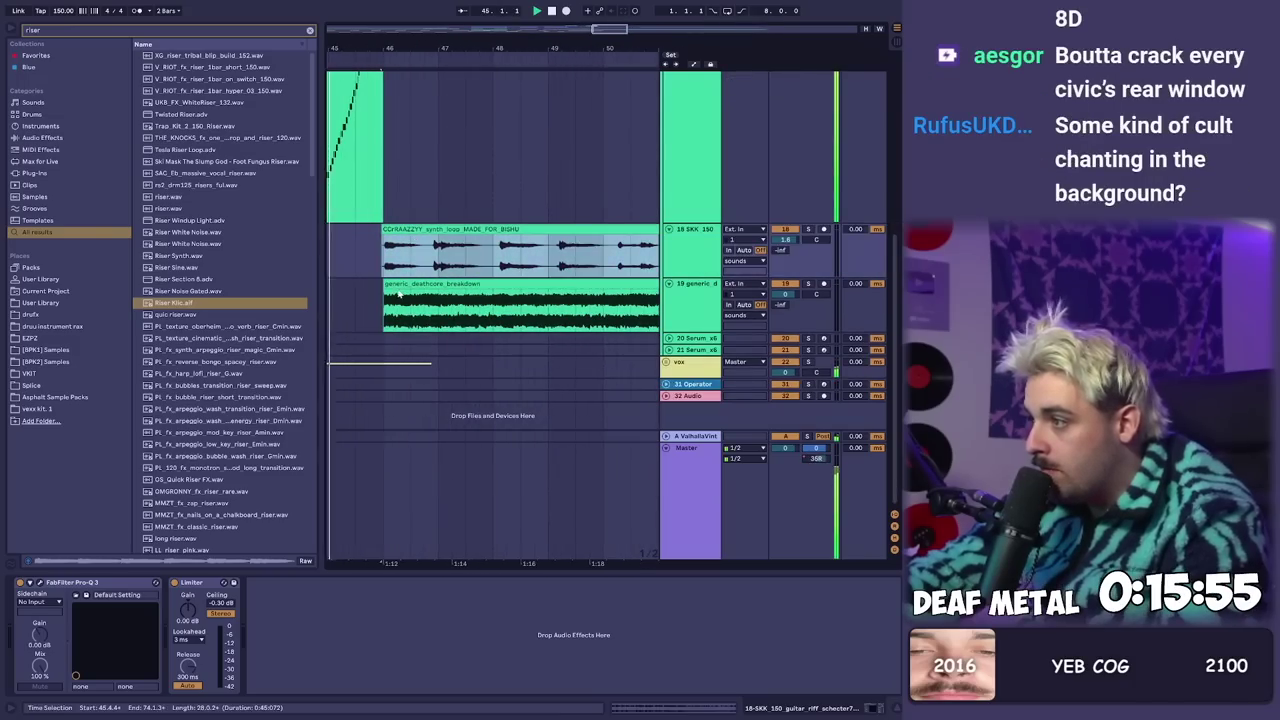
- Raise the Limiter gain to 24 dB on the 18 SKK_150 track that holds the synth loop
{"action": "double_click", "coordinate": [396, 288]}
{"action": "key", "text": "shift+Tab"}
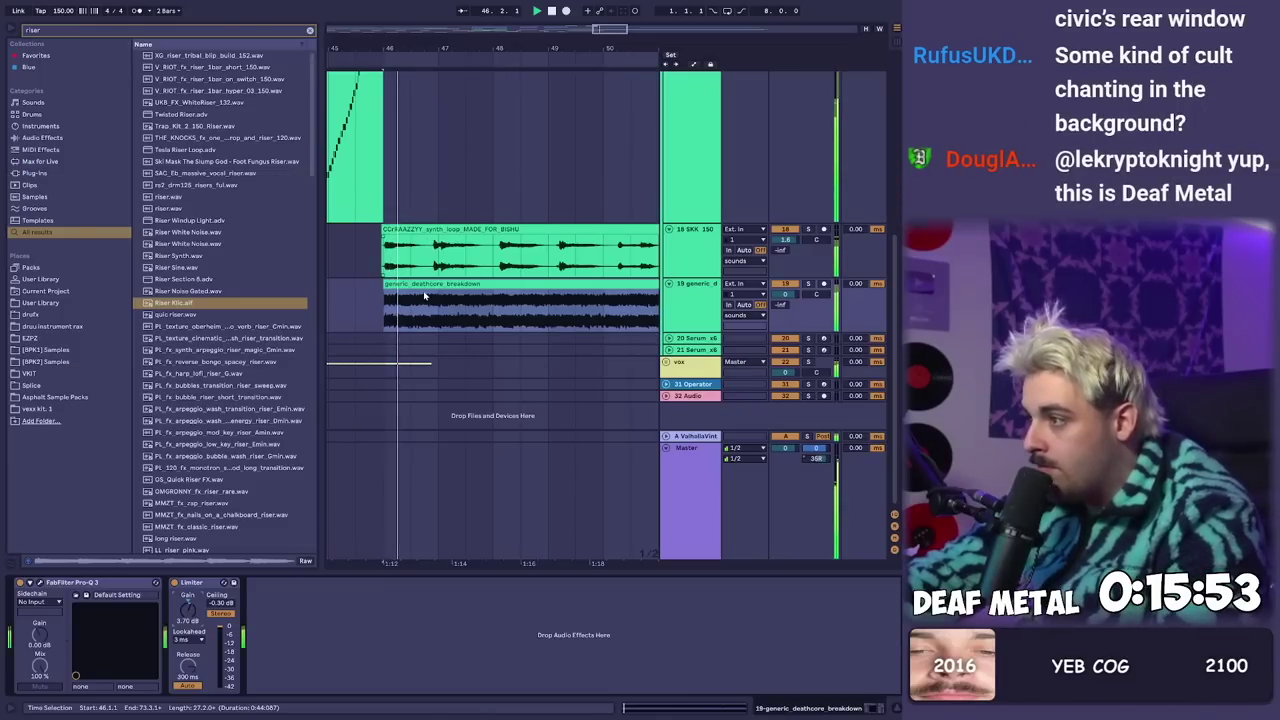
{"action": "left_click", "coordinate": [521, 256]}
{"action": "left_click_drag", "start_coordinate": [193, 618], "coordinate": [191, 613]}
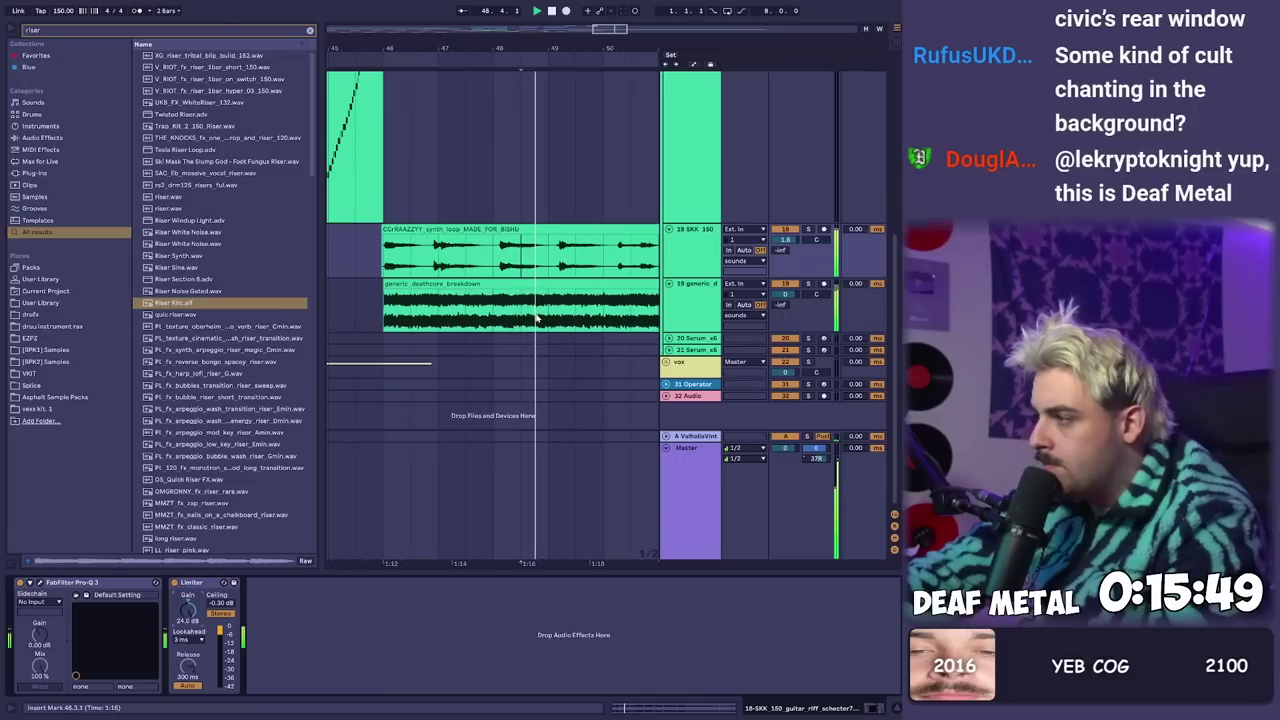
- Listen to the synth loop clip against the generic_deathcore_breakdown clip
{"action": "left_click", "coordinate": [541, 284]}
{"action": "left_click_drag", "start_coordinate": [568, 48], "coordinate": [486, 5]}
{"action": "left_click", "coordinate": [543, 231]}
{"action": "left_click_drag", "start_coordinate": [491, 52], "coordinate": [500, 12]}
{"action": "scroll", "coordinate": [703, 155], "scroll_direction": "up", "scroll_amount": 3}
{"action": "key", "text": "space"}
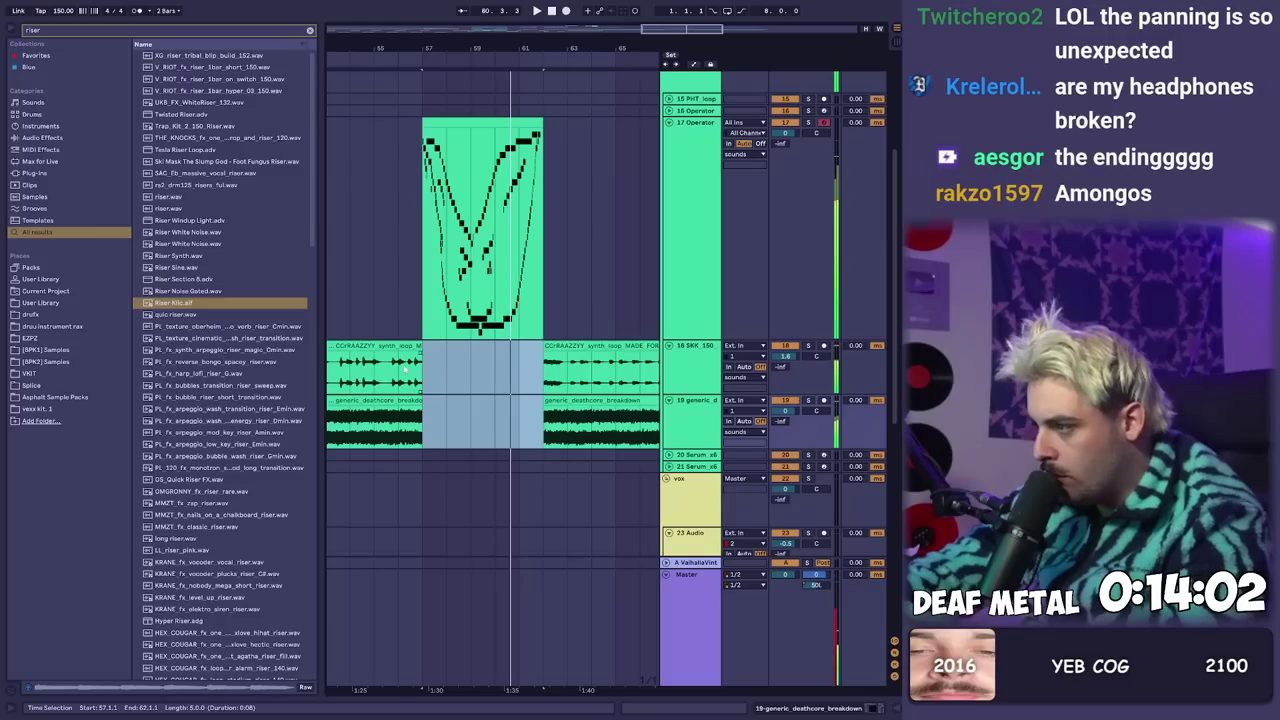
- Record a vocal take on the 23 Audio track, starting playback from bar 56 and stopping after the scream
{"action": "left_click", "coordinate": [405, 369]}
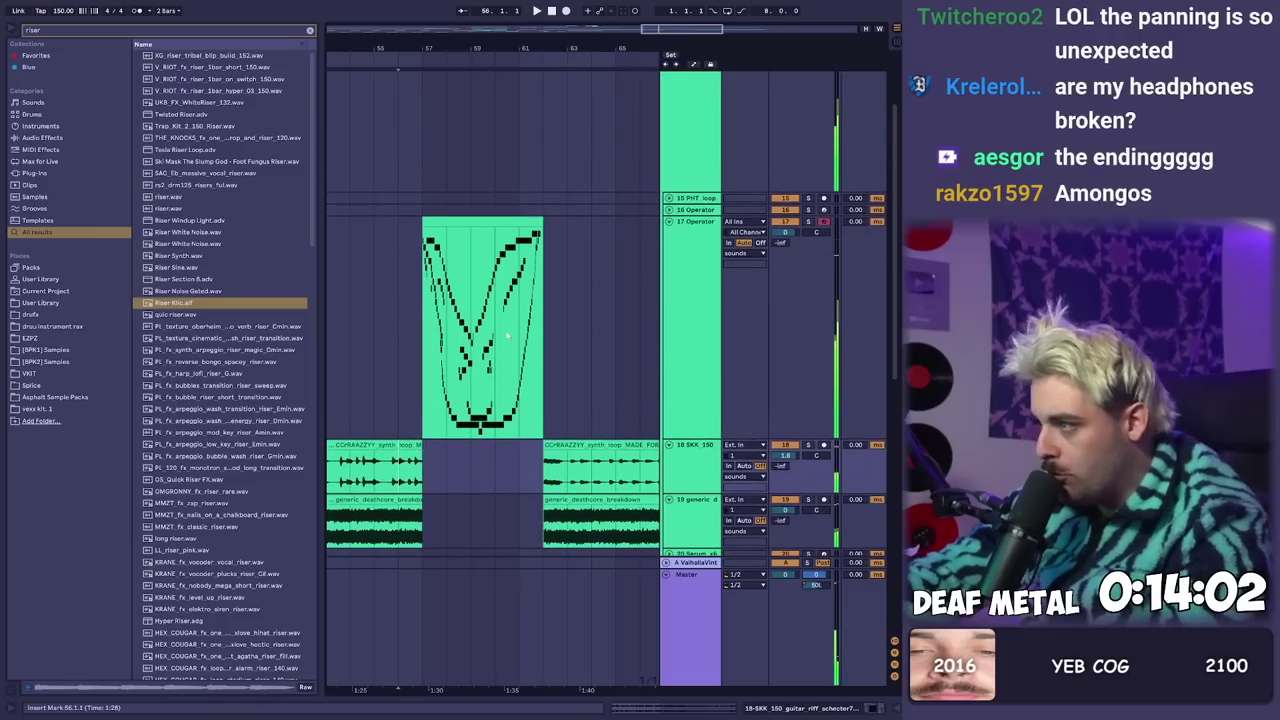
{"action": "scroll", "coordinate": [405, 369], "scroll_direction": "down", "scroll_amount": 5}
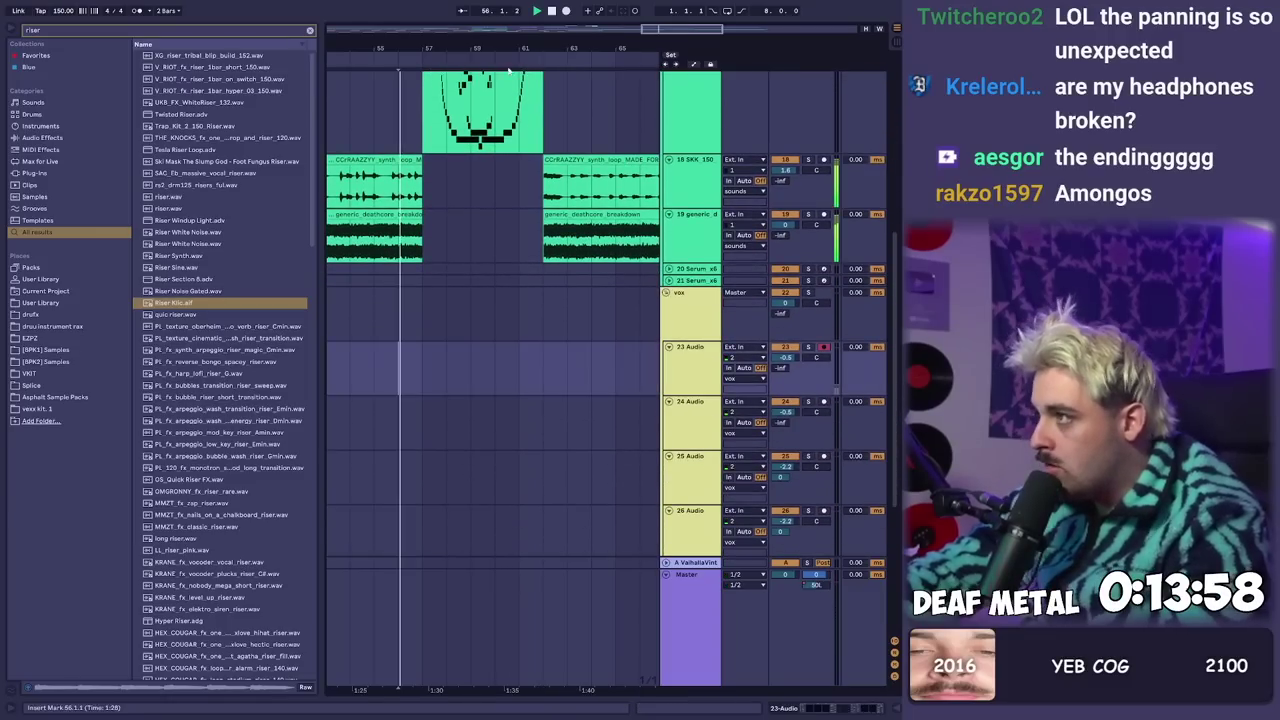
{"action": "left_click", "coordinate": [567, 11]}
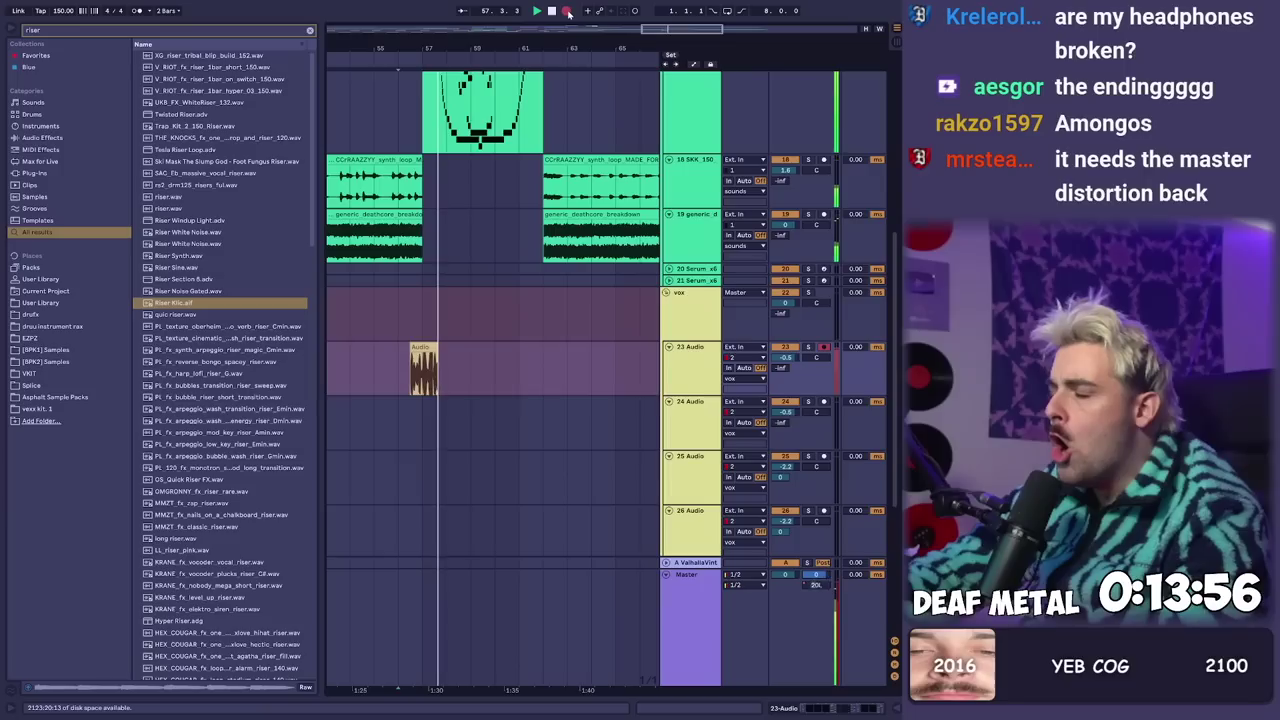
{"action": "key", "text": "space"}
- Nudge the recorded vocal clip slightly earlier to start at about 56.2.4 and play it back
{"action": "key", "text": "space"}
{"action": "scroll", "coordinate": [417, 110], "scroll_direction": "up", "scroll_amount": 5}
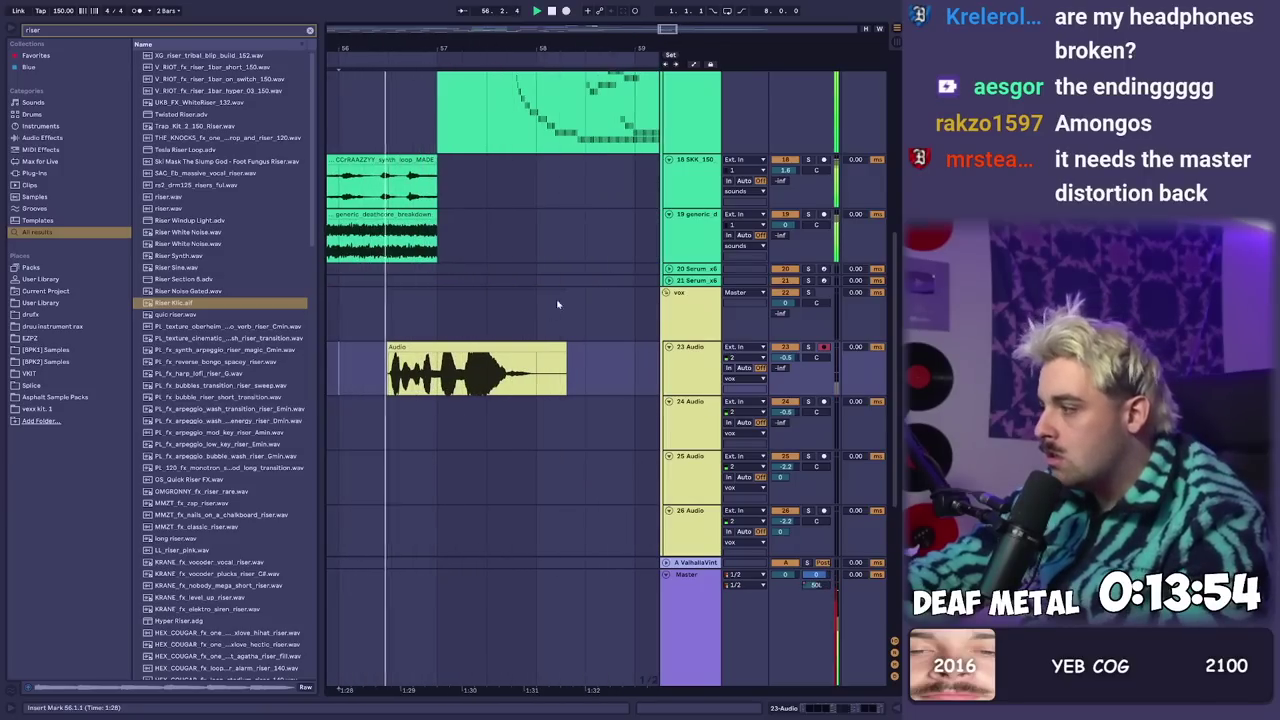
{"action": "left_click_drag", "start_coordinate": [457, 346], "coordinate": [452, 346]}
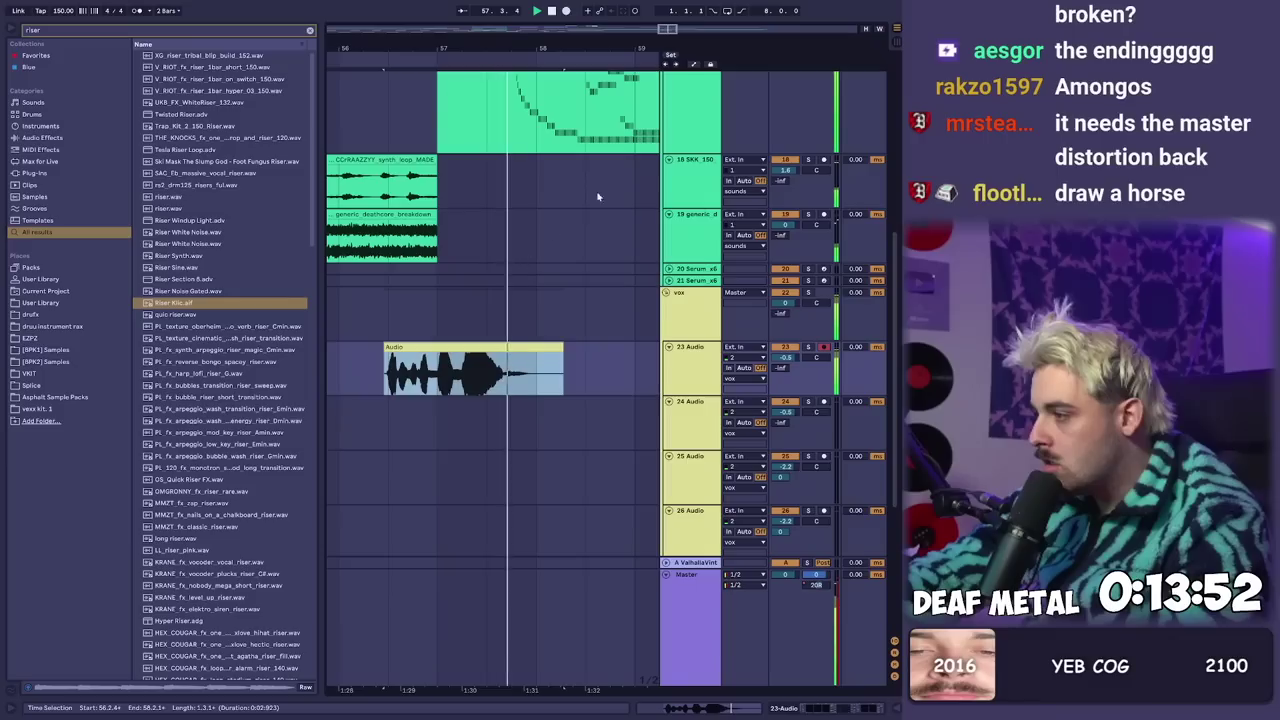
{"action": "left_click_drag", "start_coordinate": [455, 48], "coordinate": [440, 40]}
{"action": "key", "text": "minus"}
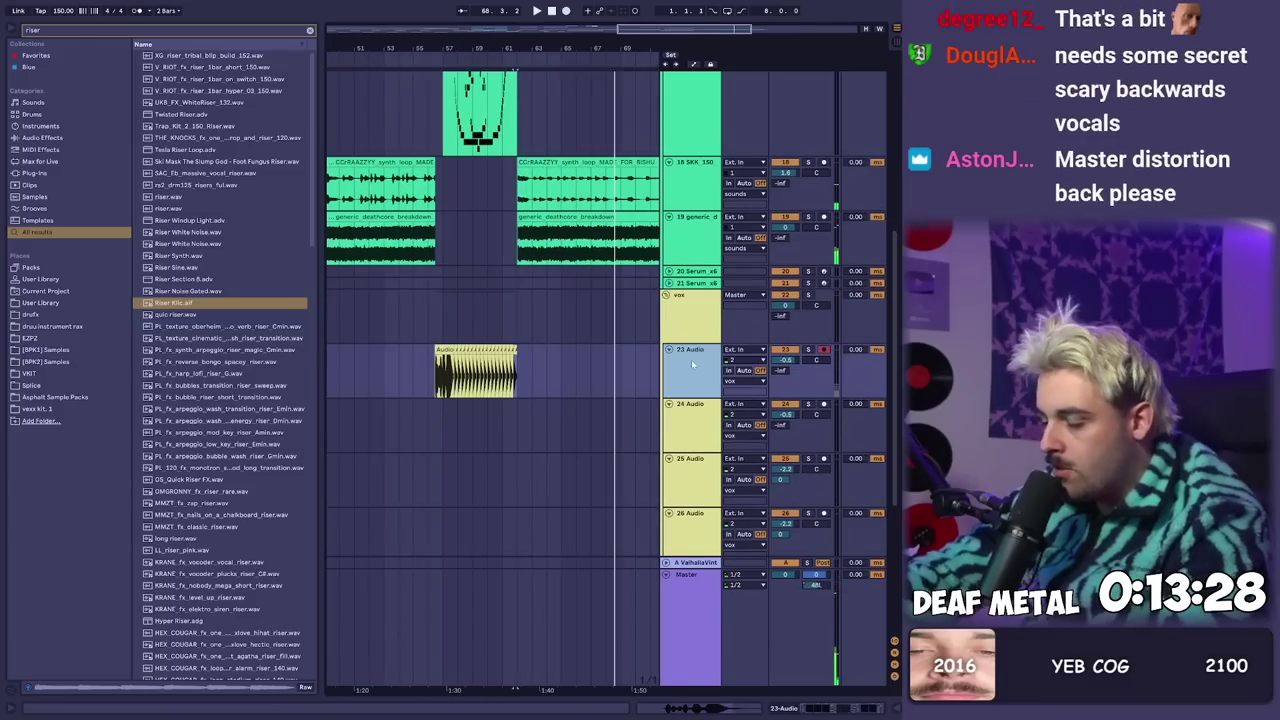
- Add an audio track below 23 Audio, search for "crows" and place the BRS Bird Crows Fly By Columbus sample at bar 57
{"action": "key", "text": "ctrl+t"}
{"action": "key", "text": "ctrl+f"}
{"action": "type", "text": "crows"}
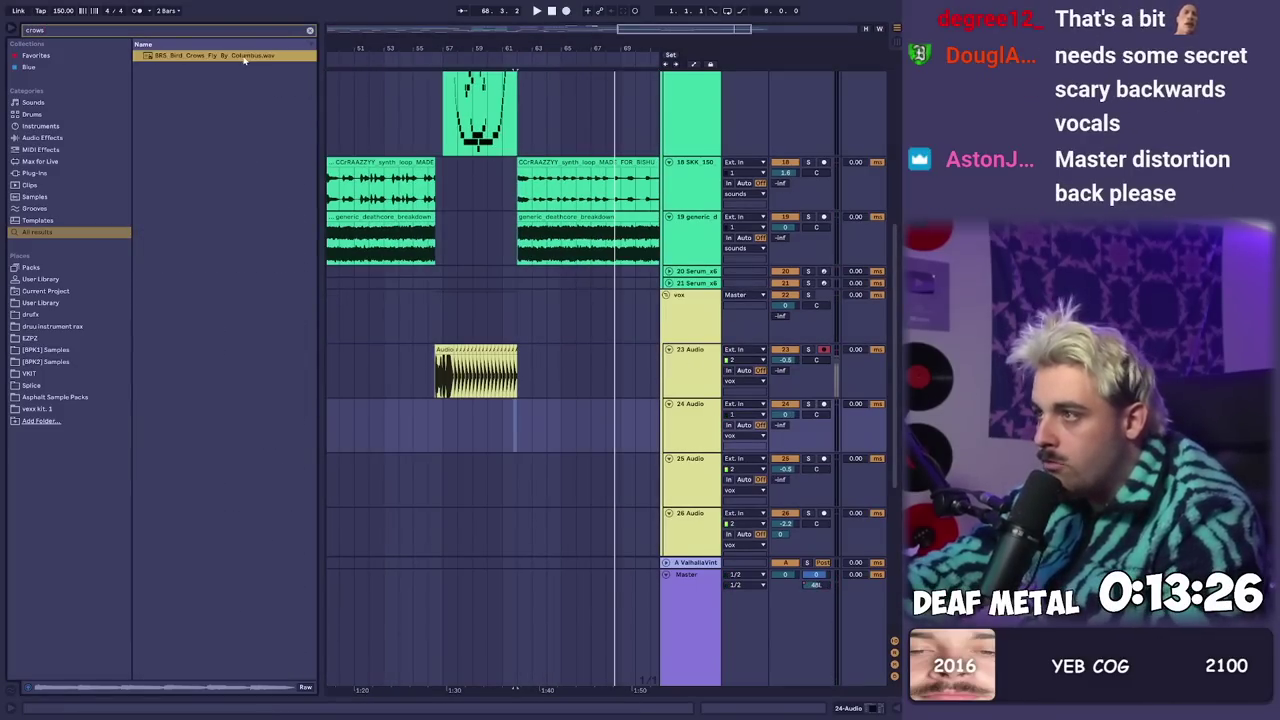
{"action": "left_click_drag", "start_coordinate": [244, 58], "coordinate": [440, 425]}
- Raise the crows clip's gain to 15.1 dB and turn off its warping
{"action": "double_click", "coordinate": [470, 425]}
{"action": "left_click_drag", "start_coordinate": [201, 238], "coordinate": [201, 214]}
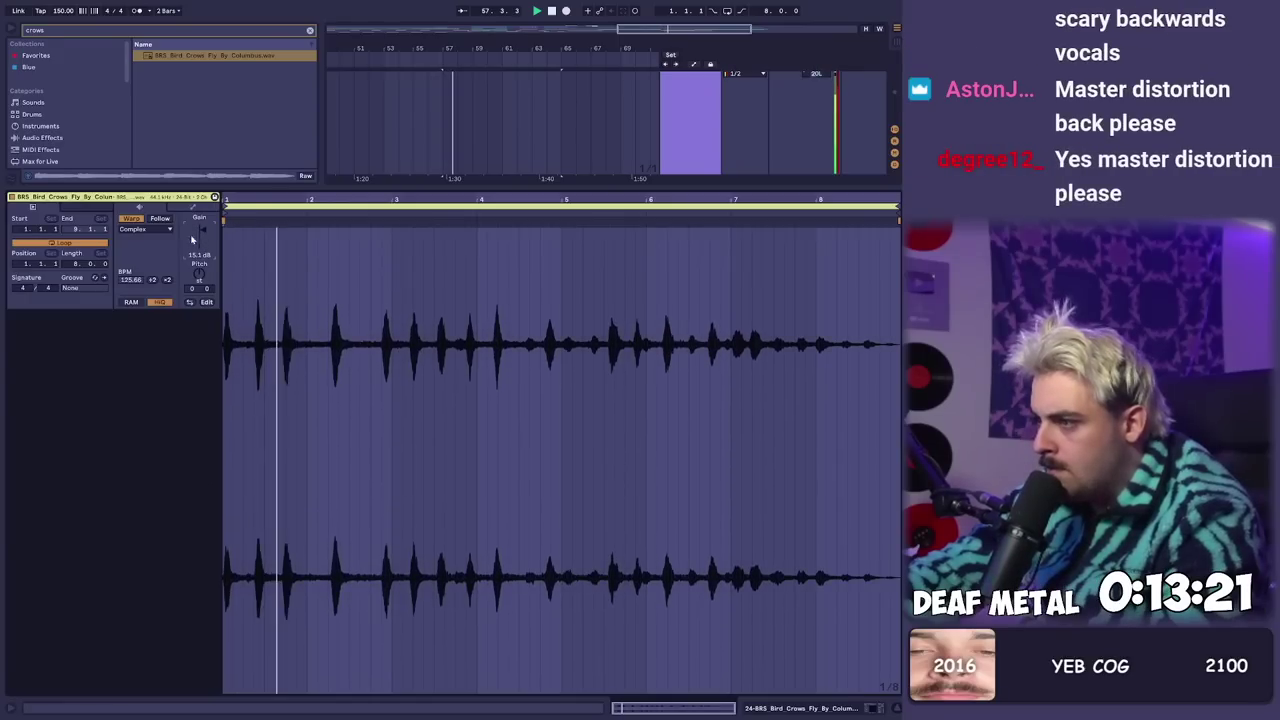
{"action": "left_click", "coordinate": [138, 218]}
{"action": "key", "text": "shift+Tab"}
- Trim the tail of the crows clip from about bar 63 onward
{"action": "scroll", "coordinate": [575, 231], "scroll_direction": "up", "scroll_amount": 4}
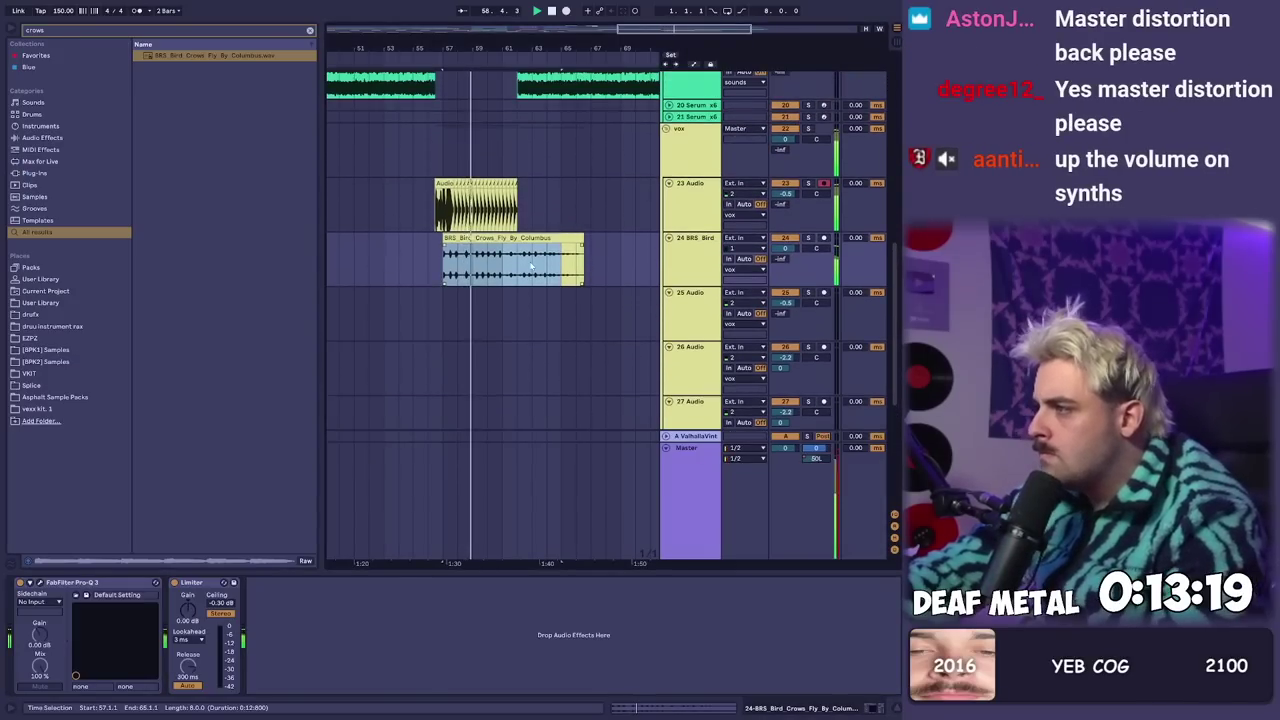
{"action": "left_click_drag", "start_coordinate": [532, 262], "coordinate": [607, 258]}
{"action": "key", "text": "Delete"}
{"action": "left_click_drag", "start_coordinate": [516, 260], "coordinate": [576, 260]}
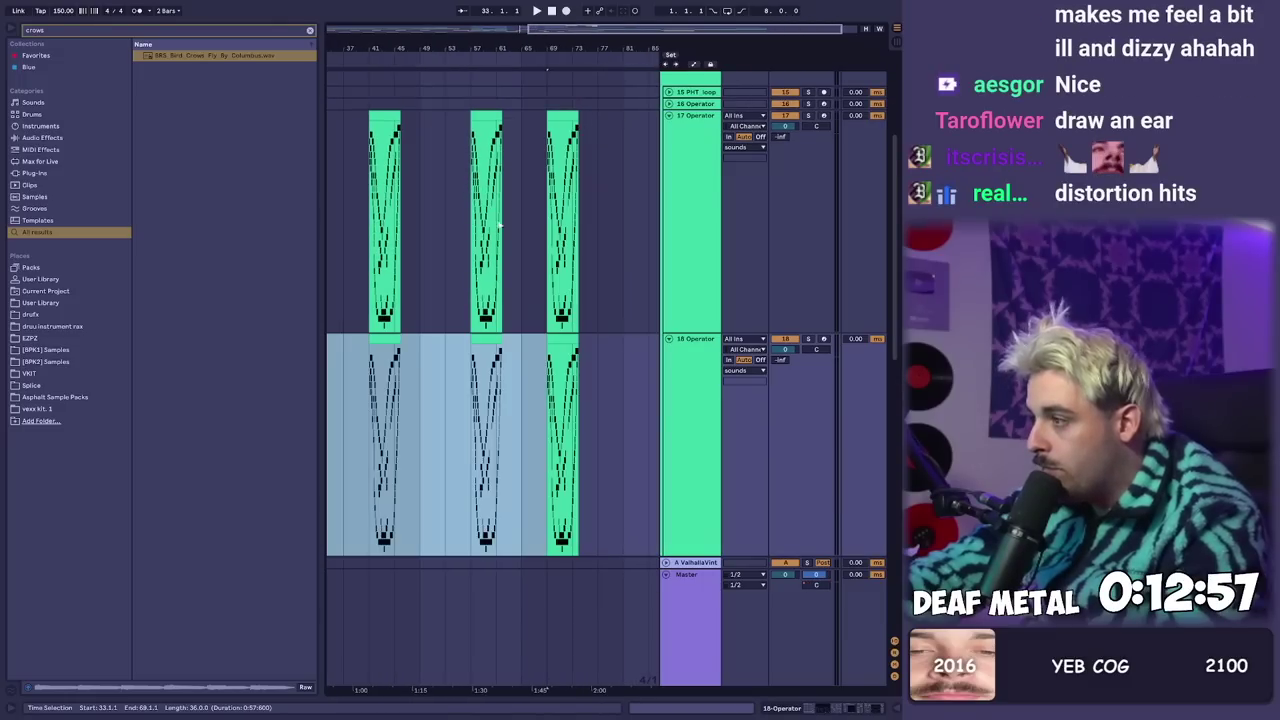
- Delete the duplicated devil-shaped clips on the 18 Operator track between bar 33 and bar 69
{"action": "left_click_drag", "start_coordinate": [488, 44], "coordinate": [496, 60]}
{"action": "left_click_drag", "start_coordinate": [566, 376], "coordinate": [339, 372]}
{"action": "key", "text": "Delete"}
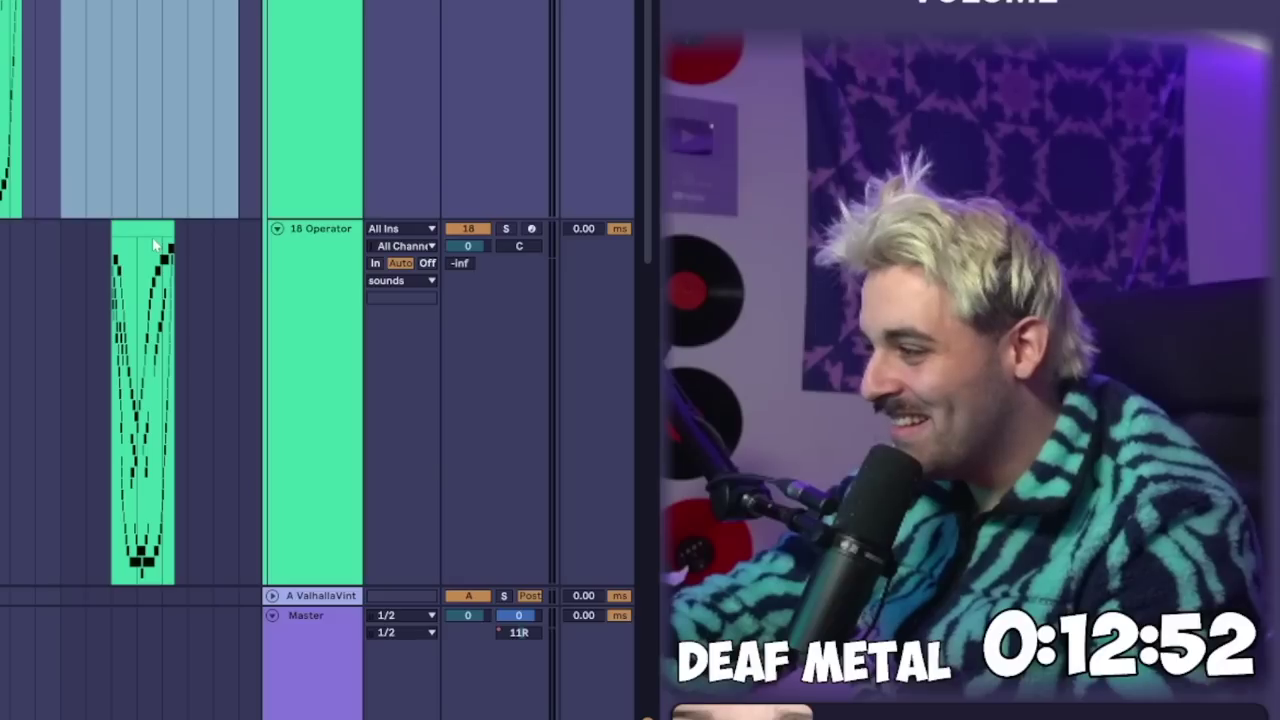
- Redraw the remaining 18 Operator clip's MIDI notes as an ear, with a large round outline and curved inner arcs
{"action": "double_click", "coordinate": [596, 339]}
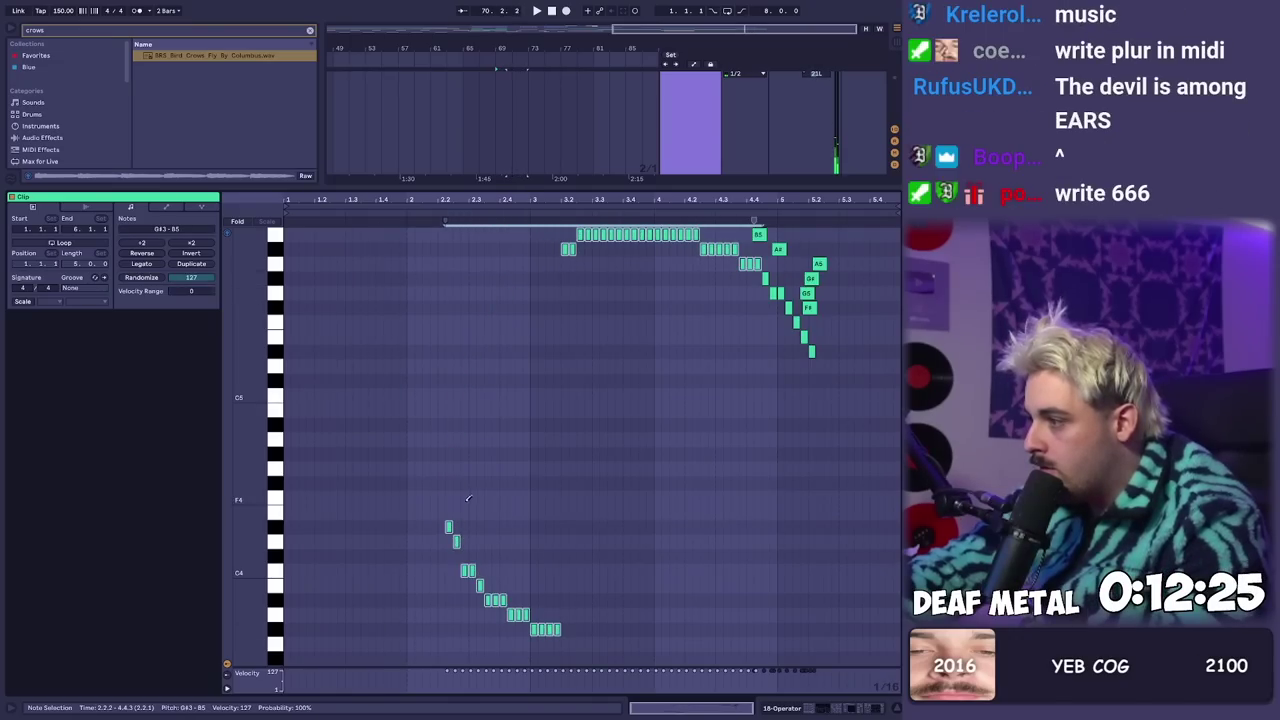
{"action": "left_click_drag", "start_coordinate": [441, 453], "coordinate": [520, 299]}
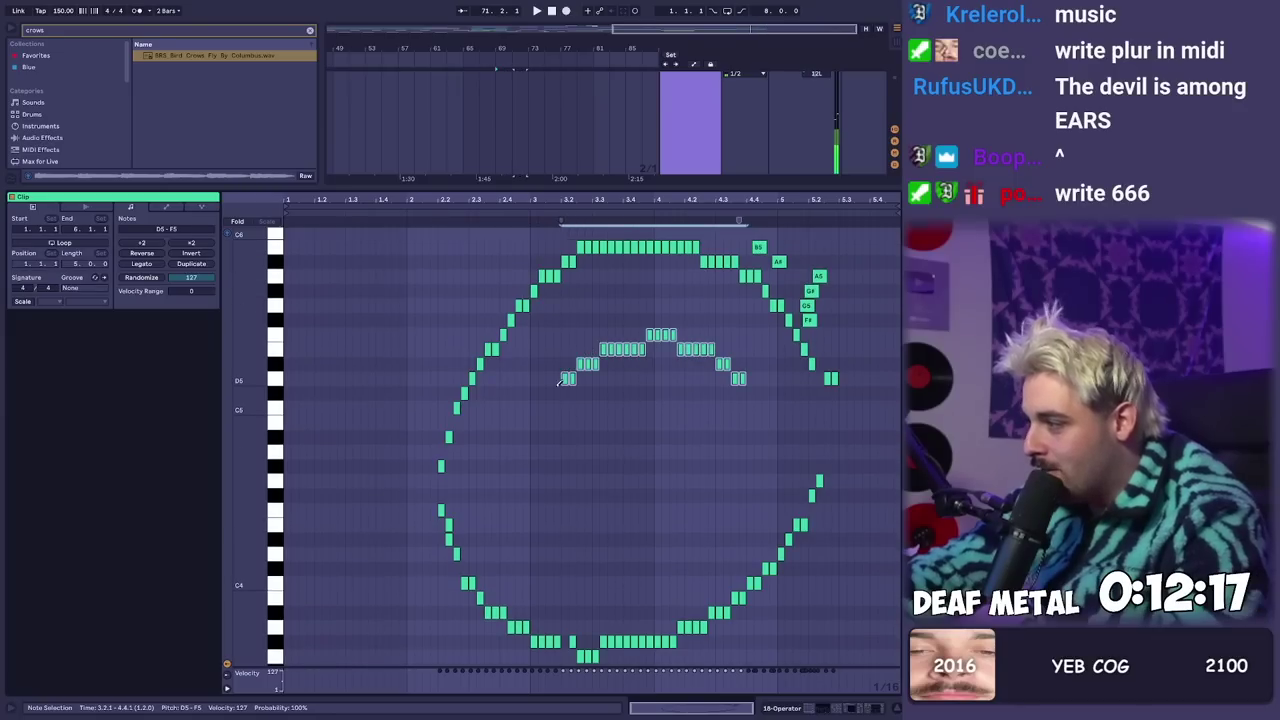
{"action": "left_click_drag", "start_coordinate": [634, 336], "coordinate": [588, 353]}
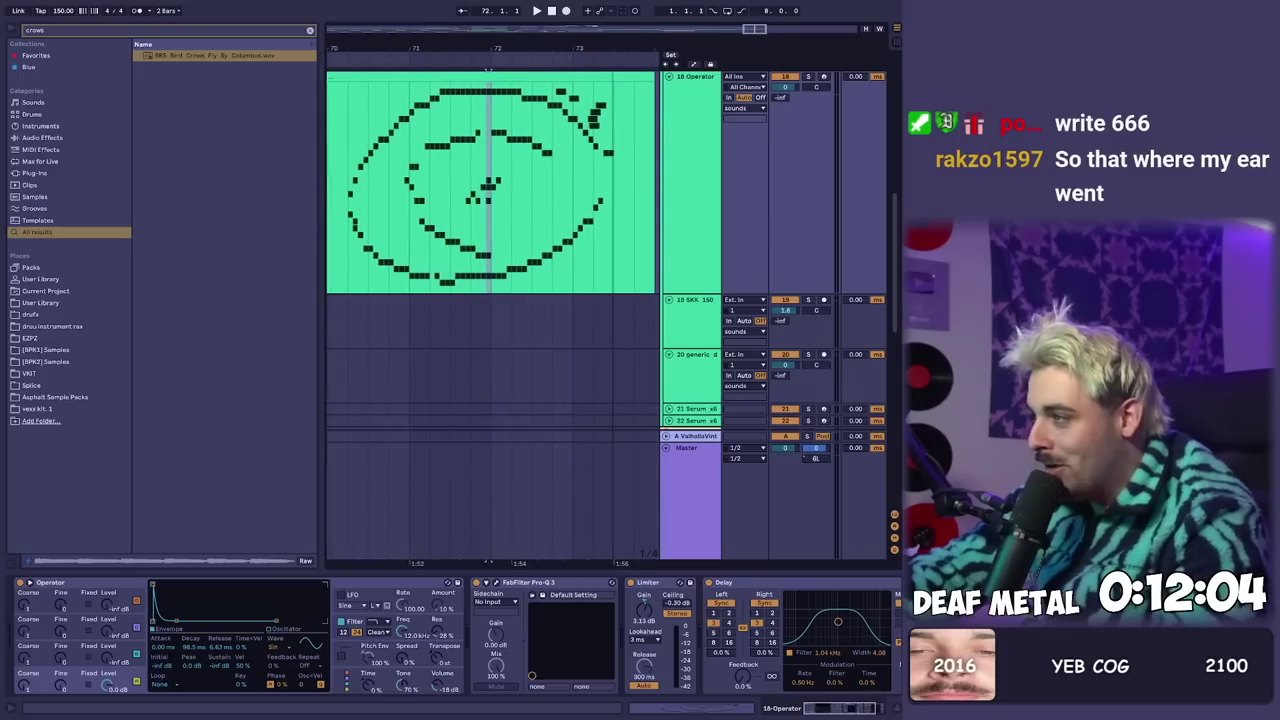
- Replace Operator on track 18 with Serum_x64 and load its PL Cliche d00t [GI] plucked preset
{"action": "mouse_move", "coordinate": [505, 60]}
{"action": "left_mouse_down"}
{"action": "mouse_move", "coordinate": [487, 47]}
{"action": "mouse_move", "coordinate": [506, 36]}
{"action": "left_mouse_up"}
{"action": "scroll", "coordinate": [540, 115], "scroll_direction": "up", "scroll_amount": 2}
{"action": "key", "text": "shift+Tab"}
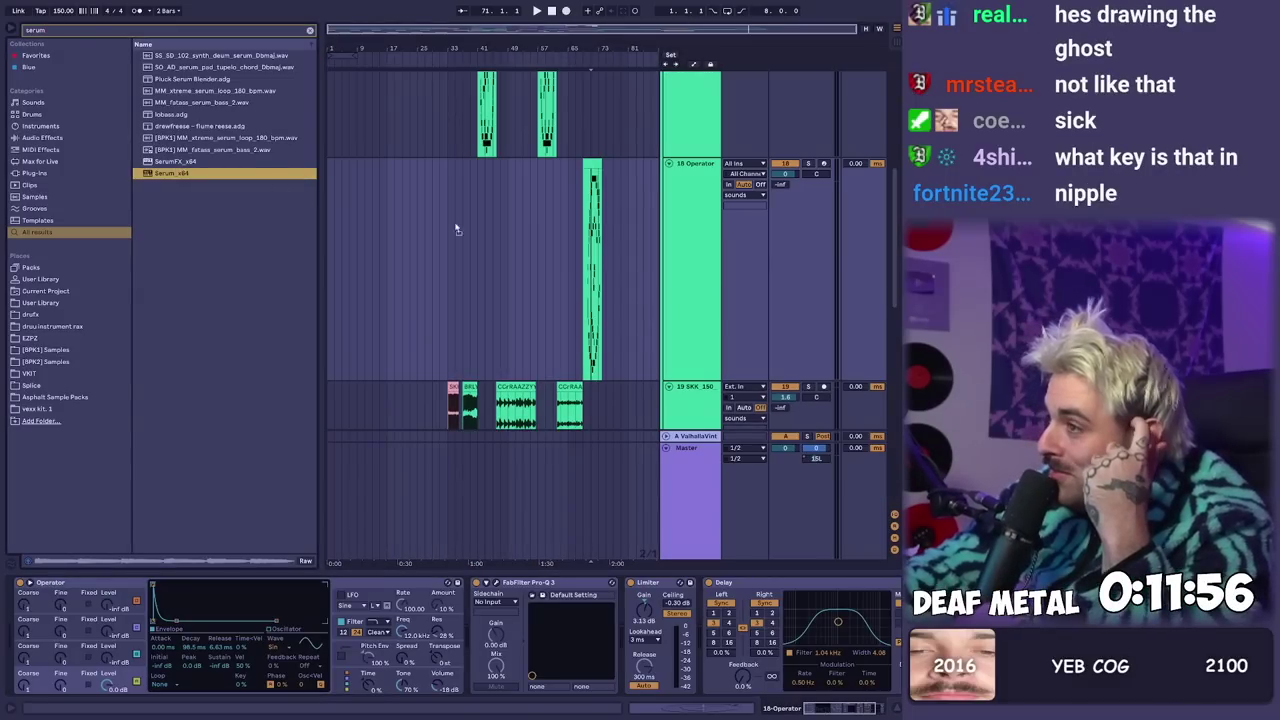
{"action": "key", "text": "Return"}
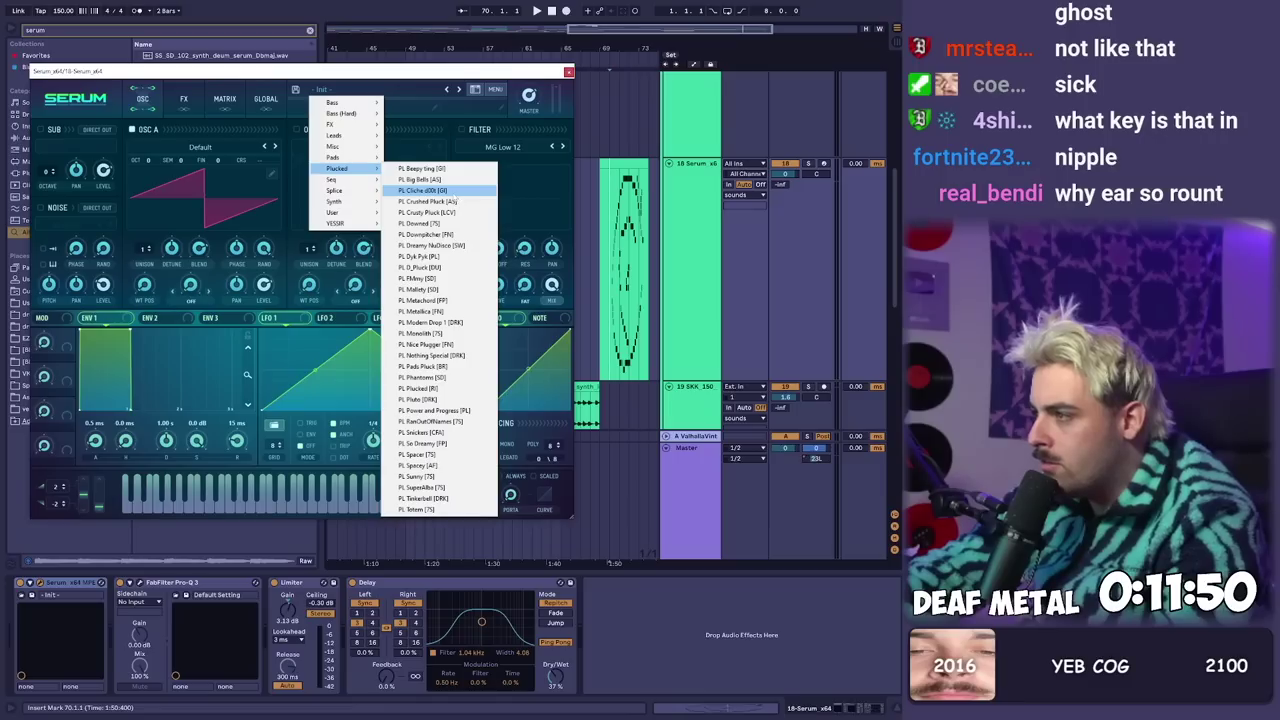
{"action": "left_click", "coordinate": [452, 195]}
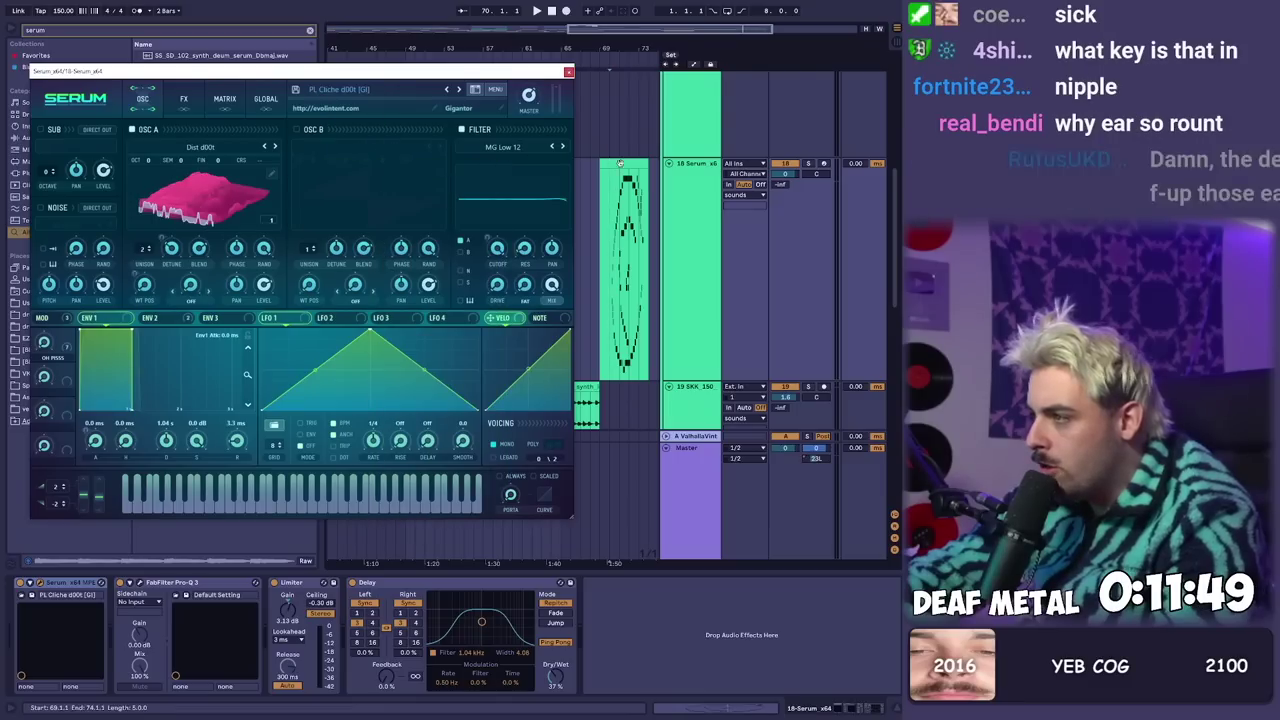
- Audition the ear-shaped clip, switch track 18's Serum to the PL Crushed Pluck [AS] preset, and raise its Limiter gain to 11.9 dB
{"action": "left_click_drag", "start_coordinate": [650, 60], "coordinate": [650, 82]}
{"action": "left_click_drag", "start_coordinate": [568, 67], "coordinate": [568, 69]}
{"action": "left_click", "coordinate": [568, 73]}
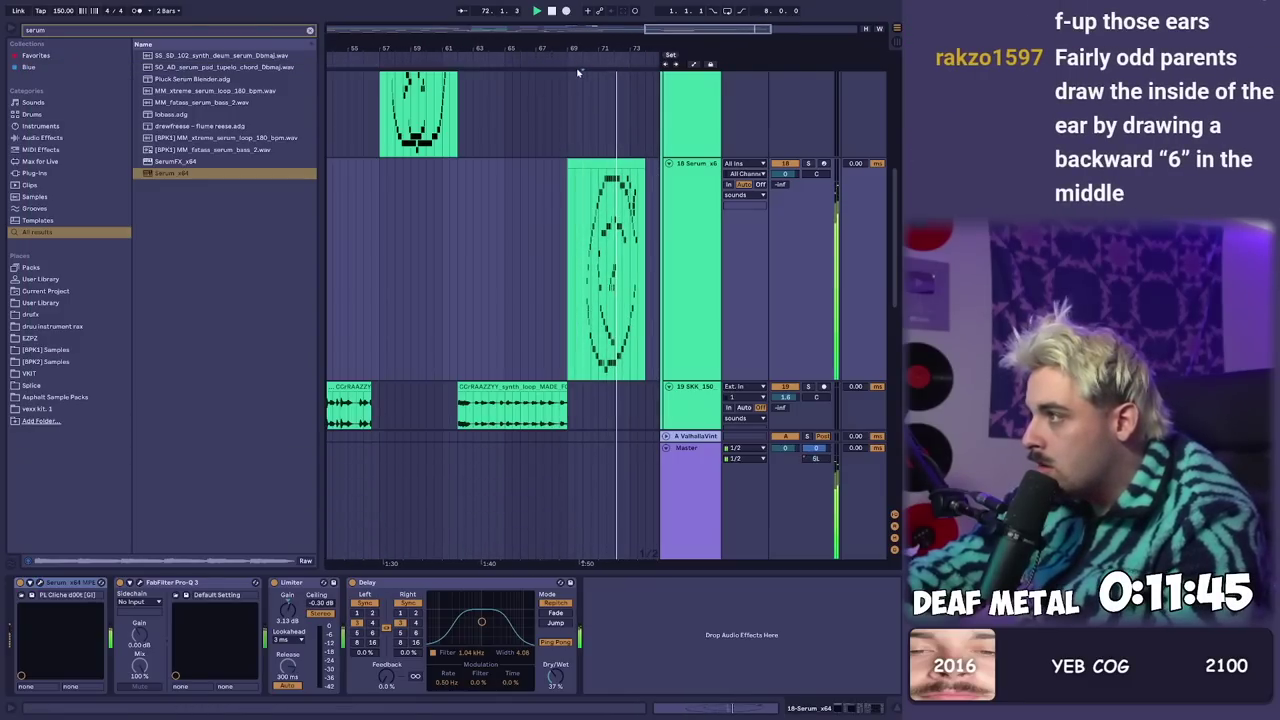
{"action": "right_click", "coordinate": [825, 467]}
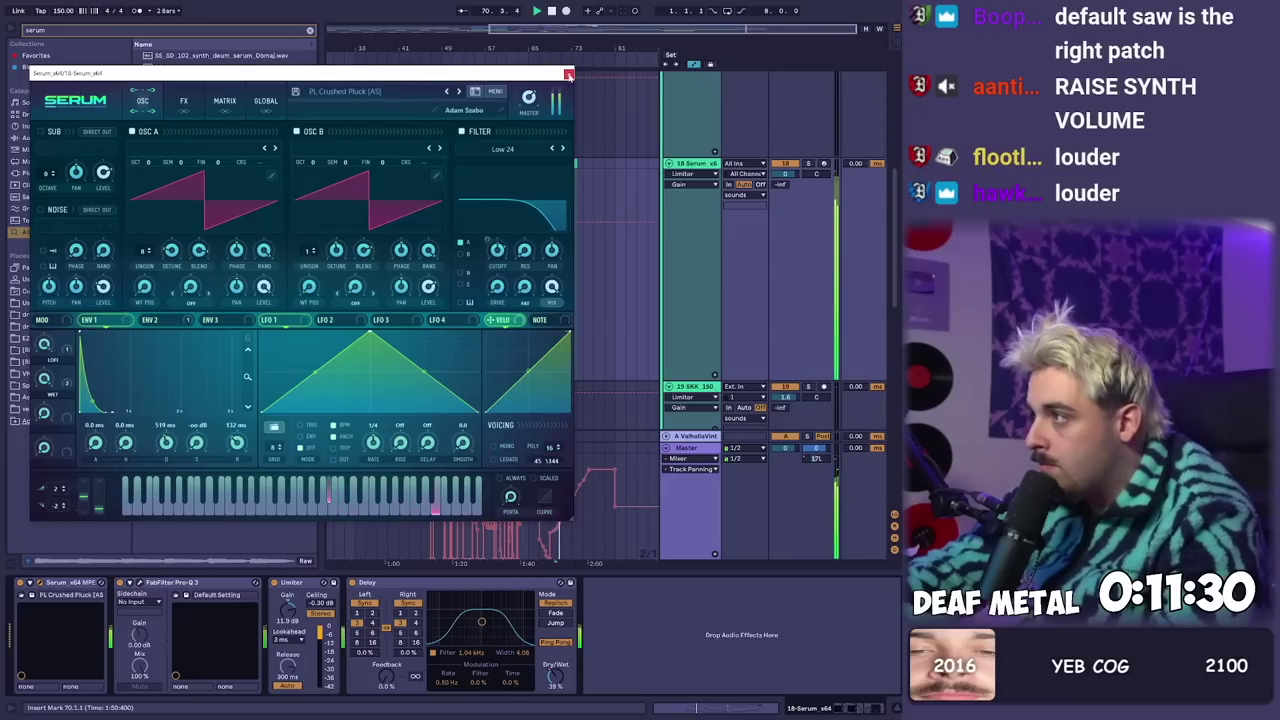
{"action": "left_click", "coordinate": [568, 73]}
{"action": "scroll", "coordinate": [557, 123], "scroll_direction": "up", "scroll_amount": 4}
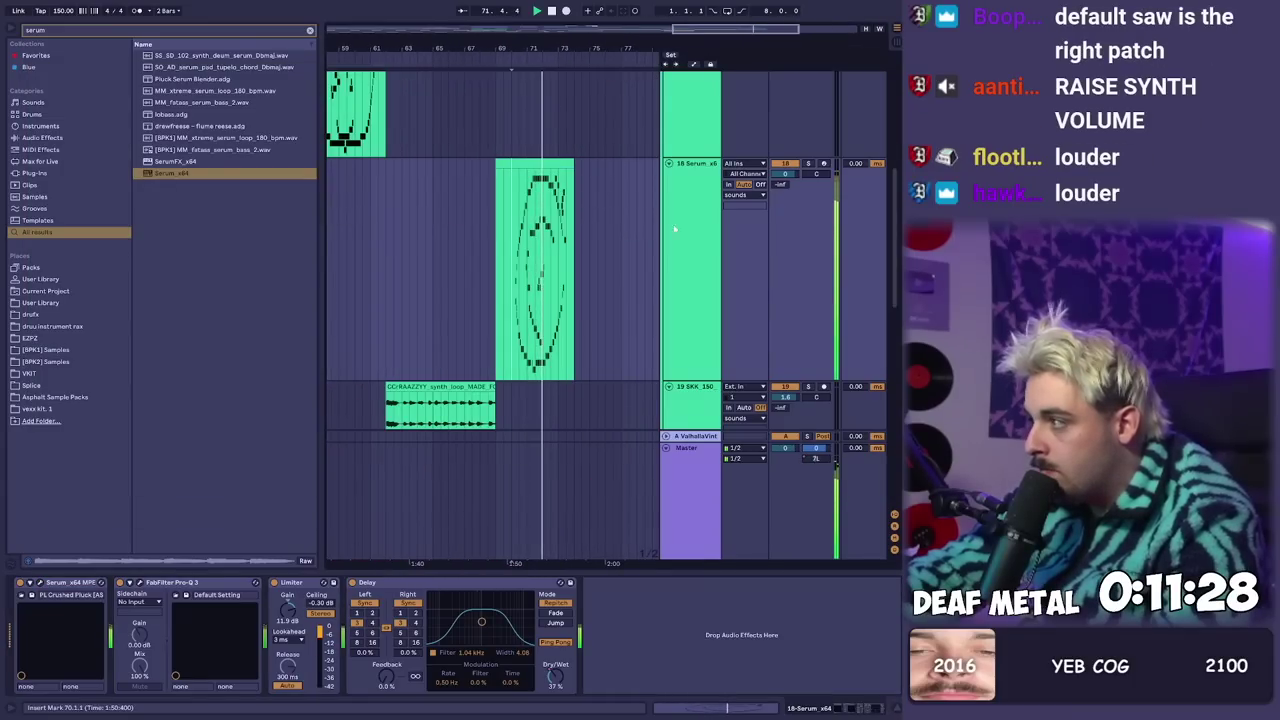
- Replace the dips in the sounds group's Track Volume automation around bars 67 to 78 with a smooth rise
{"action": "scroll", "coordinate": [675, 230], "scroll_direction": "up", "scroll_amount": 6}
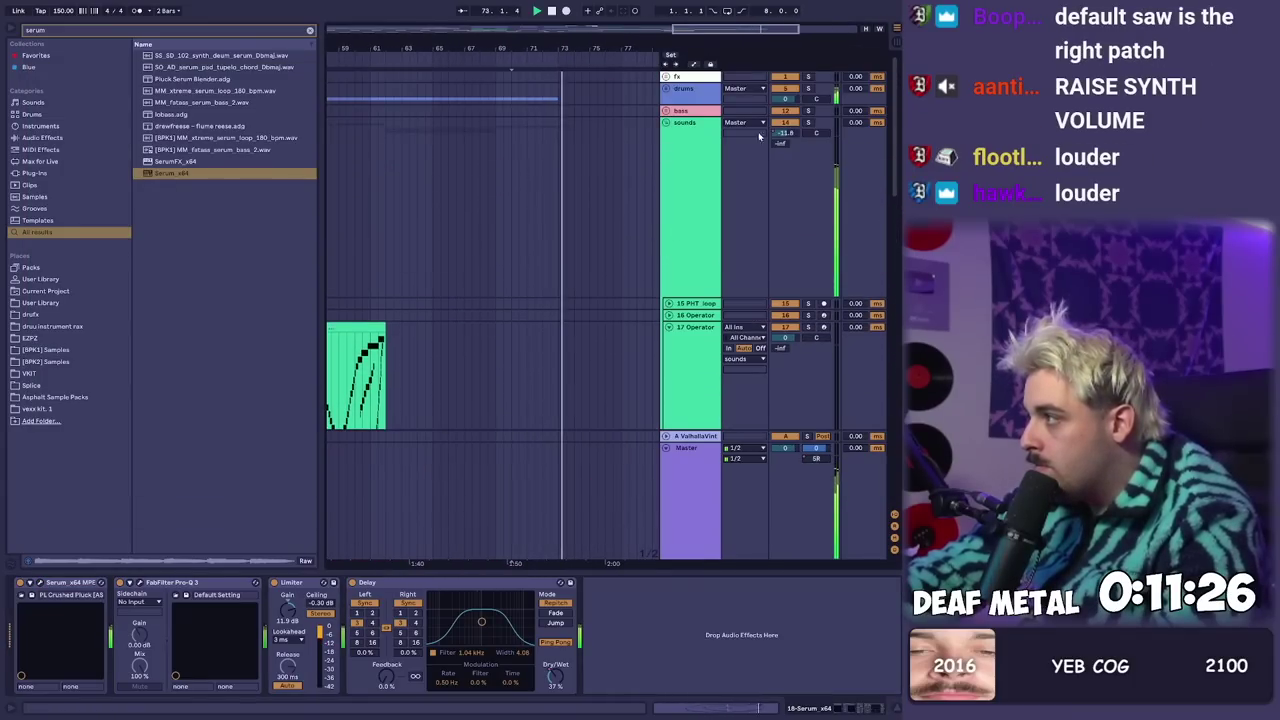
{"action": "key", "text": "a"}
{"action": "scroll", "coordinate": [565, 194], "scroll_direction": "down", "scroll_amount": 4}
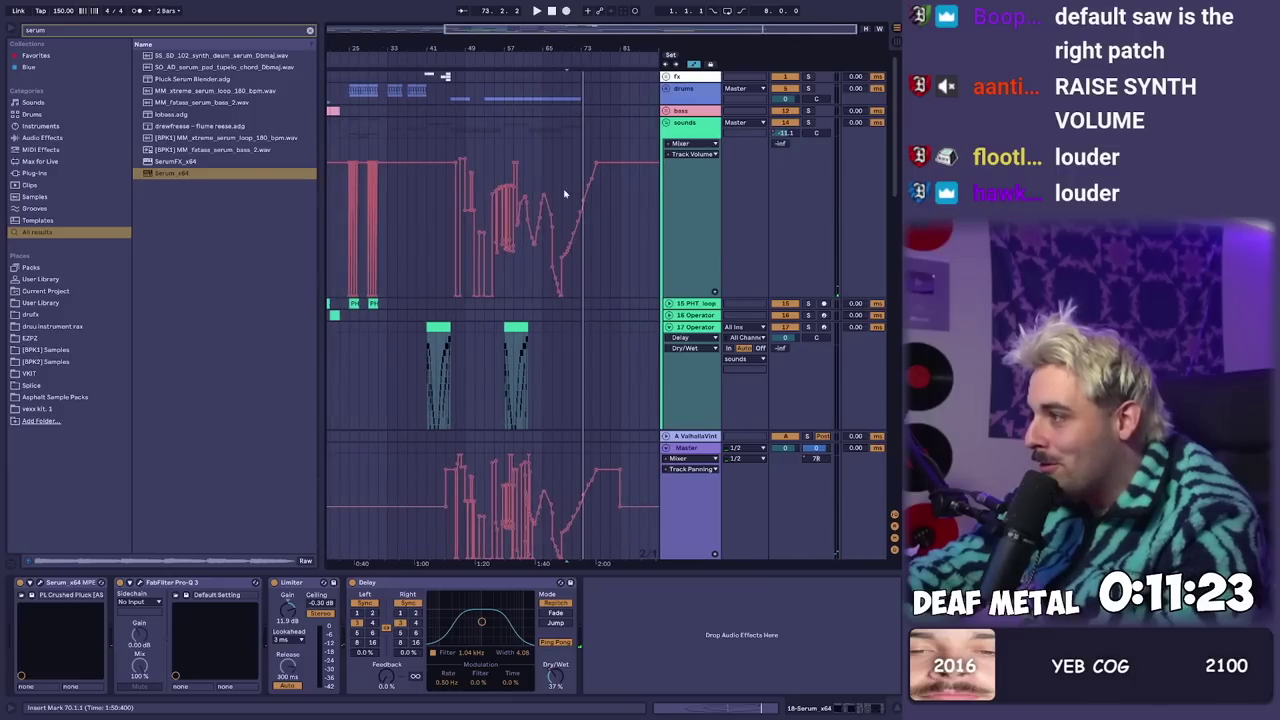
{"action": "left_click_drag", "start_coordinate": [553, 268], "coordinate": [610, 156]}
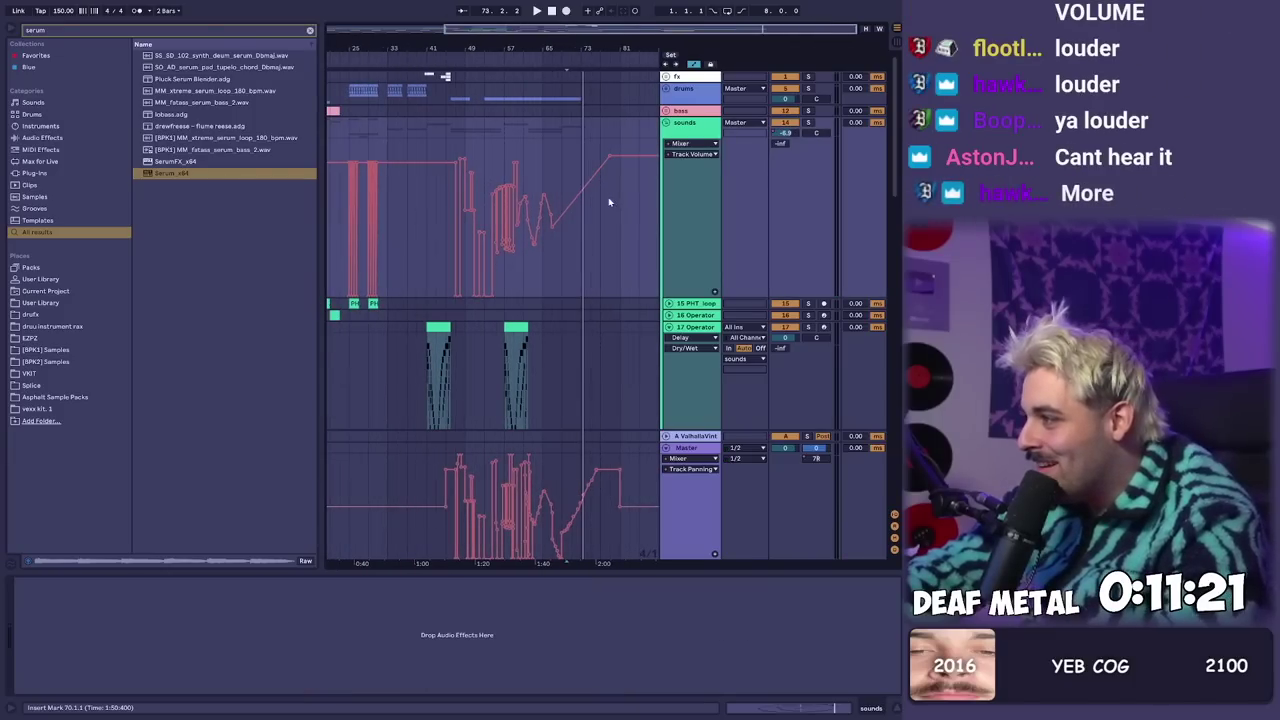
{"action": "left_click_drag", "start_coordinate": [608, 203], "coordinate": [626, 201]}
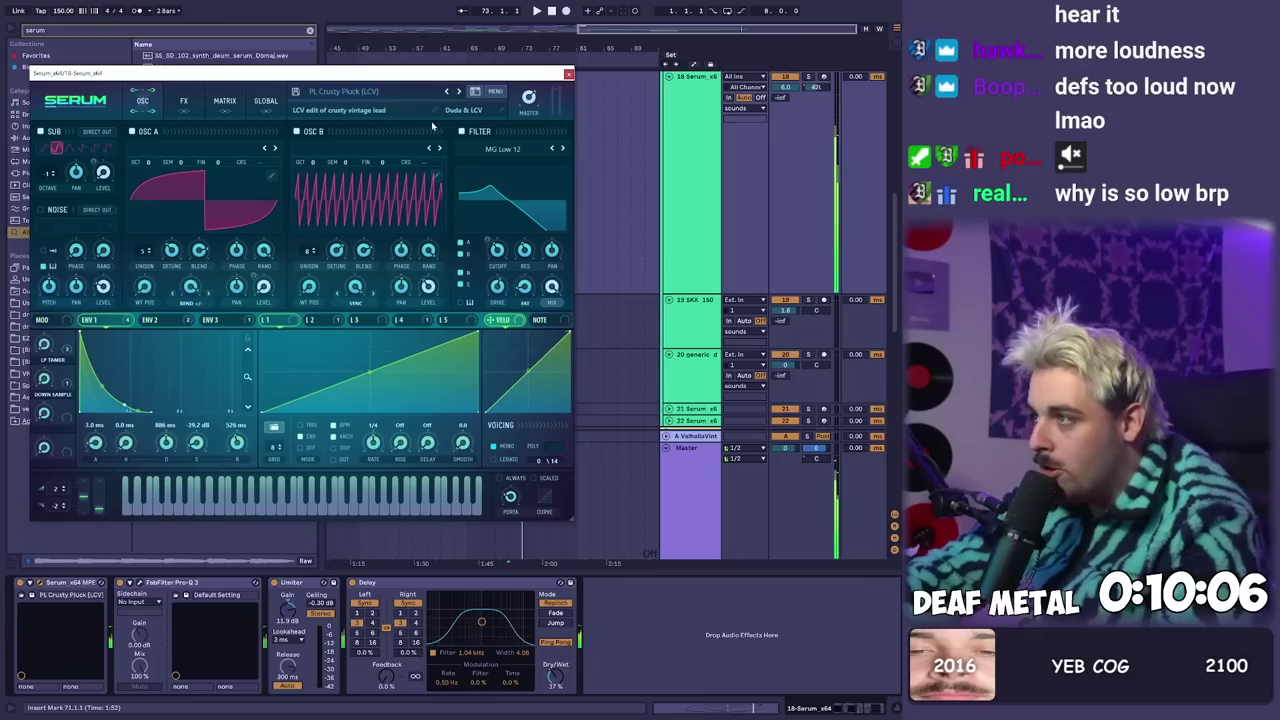
- Tighten the PL Crusty Pluck [LCV] patch's Env 1 with zero attack, about 387 ms decay and no sustain, with Limiter gain at 9.50 dB
{"action": "left_click_drag", "start_coordinate": [166, 443], "coordinate": [166, 455]}
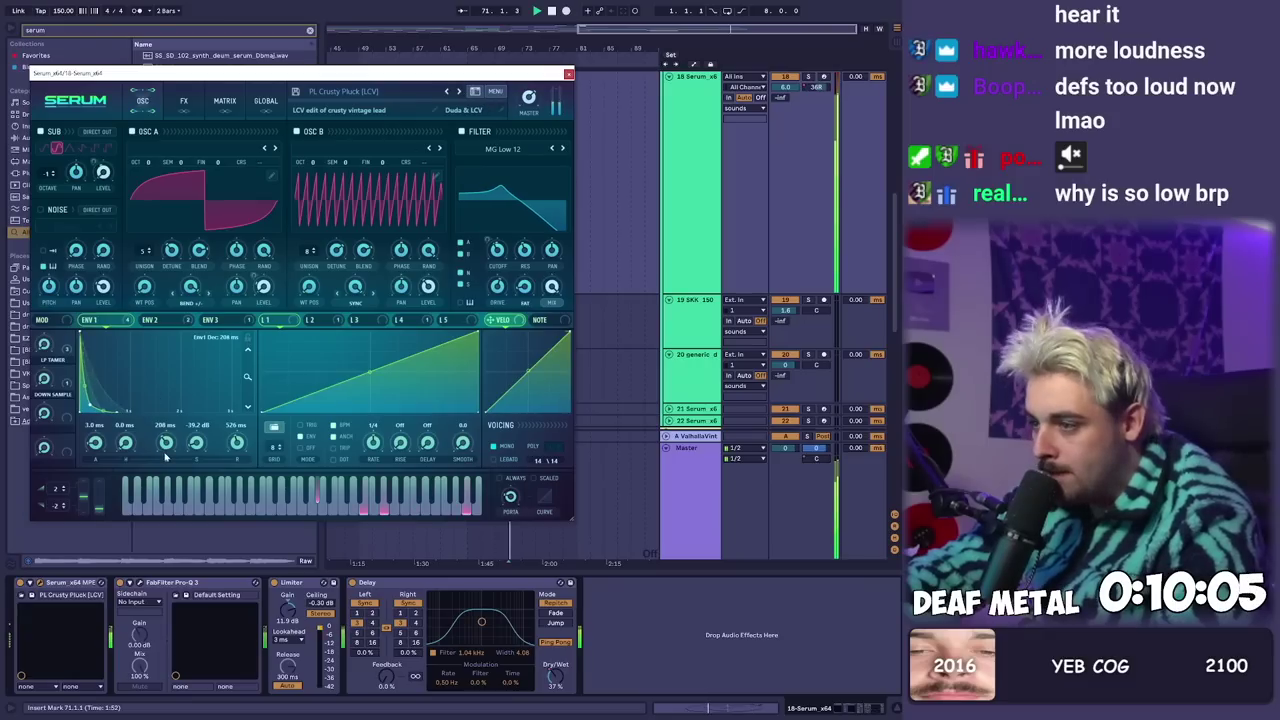
{"action": "left_click_drag", "start_coordinate": [166, 447], "coordinate": [166, 441]}
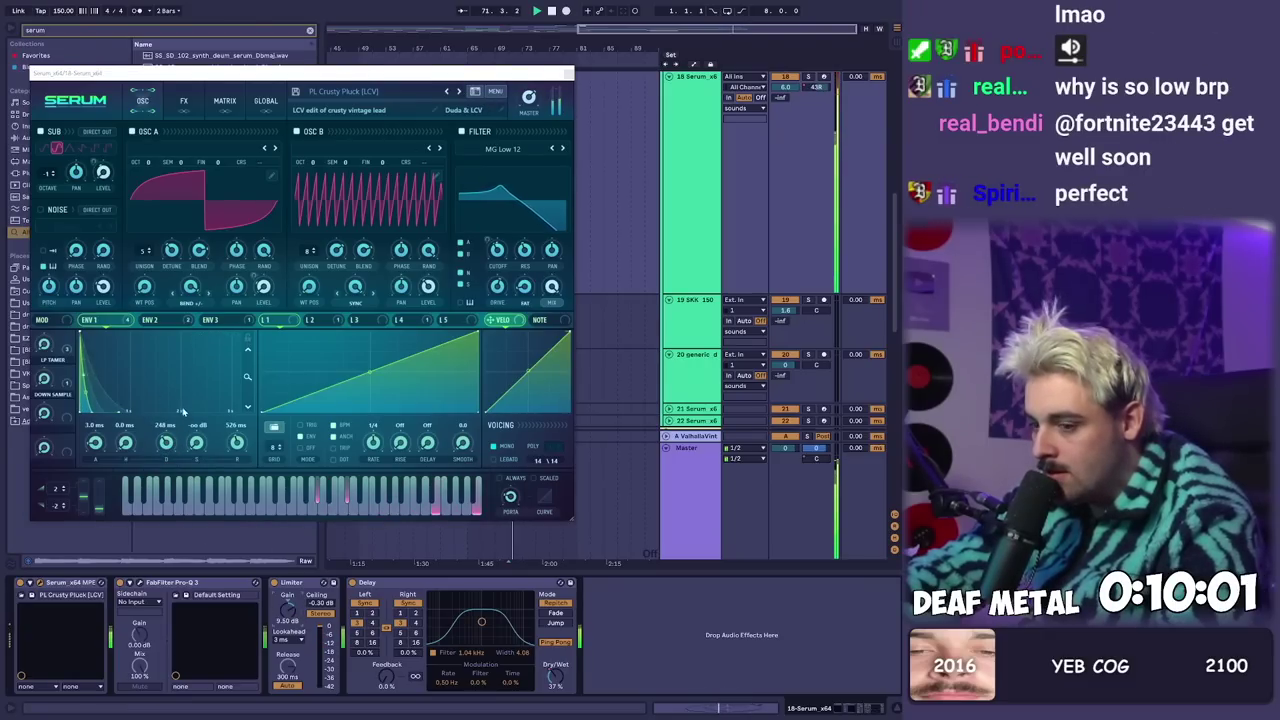
{"action": "left_click_drag", "start_coordinate": [95, 445], "coordinate": [95, 459]}
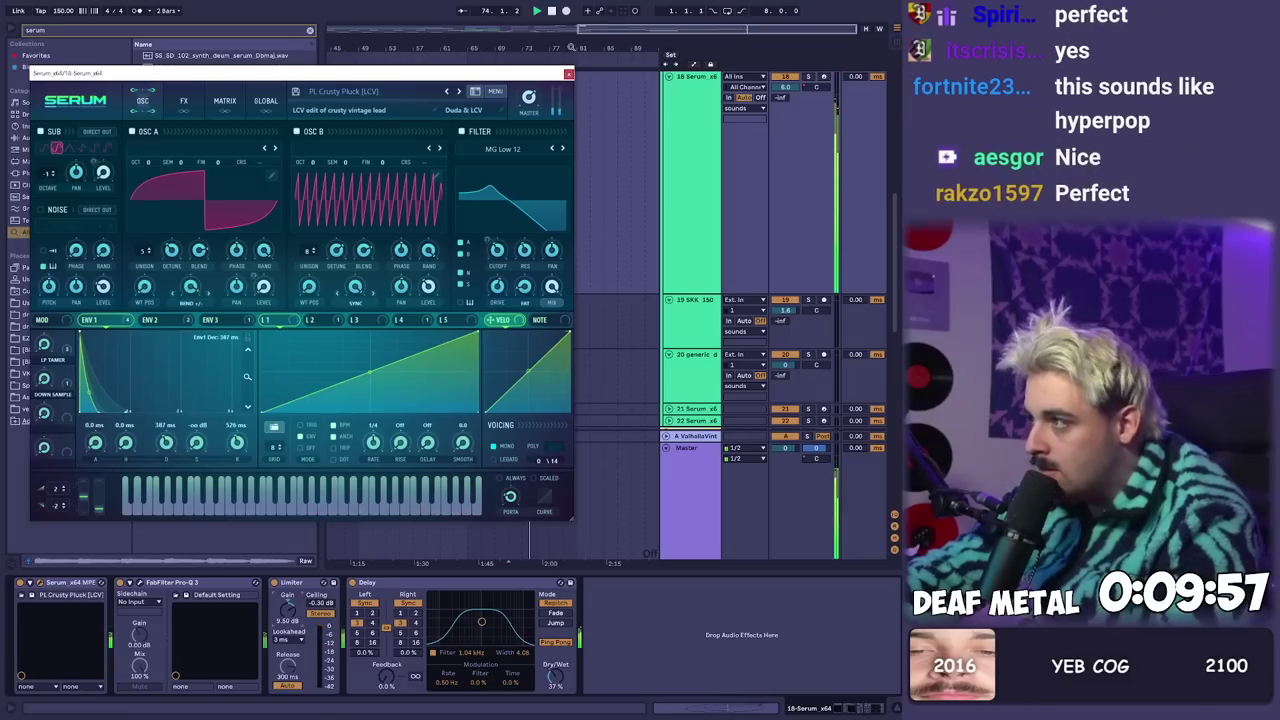
{"action": "left_click", "coordinate": [568, 75]}
- Play the arrangement from the start and review the sounds and vox tracks across the opening bars
{"action": "scroll", "coordinate": [685, 135], "scroll_direction": "up", "scroll_amount": 10}
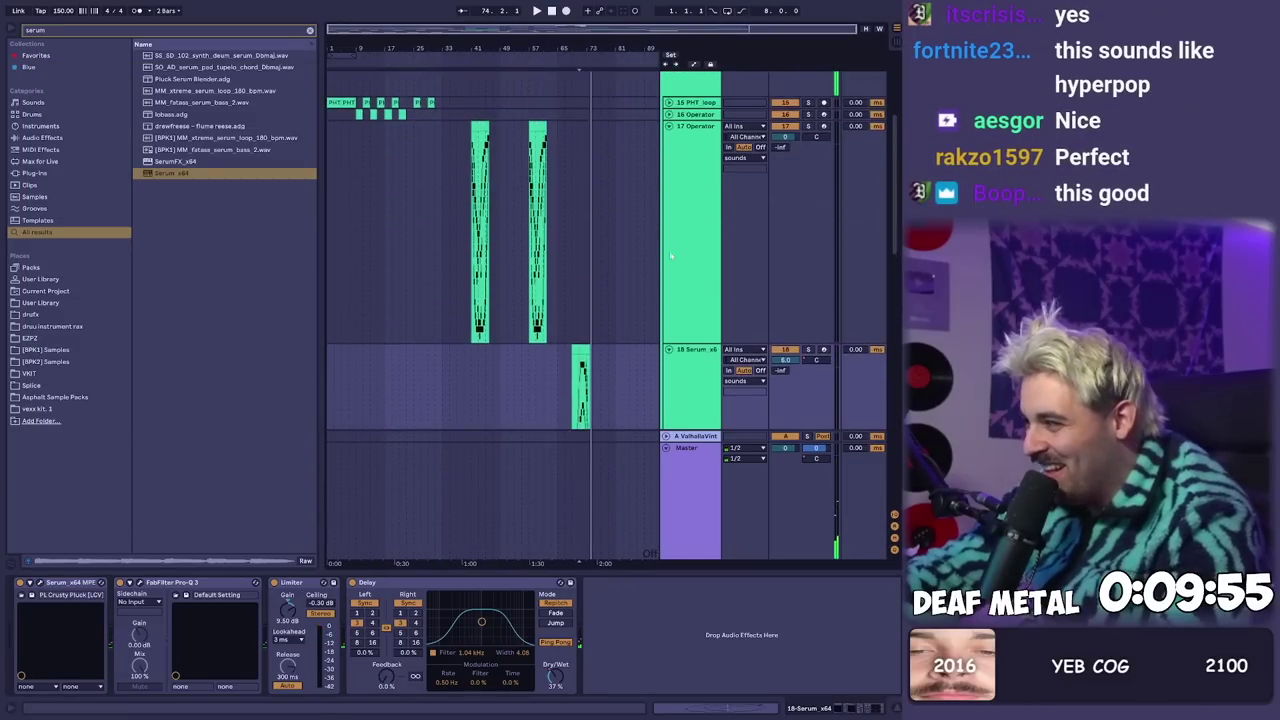
{"action": "left_click", "coordinate": [685, 135]}
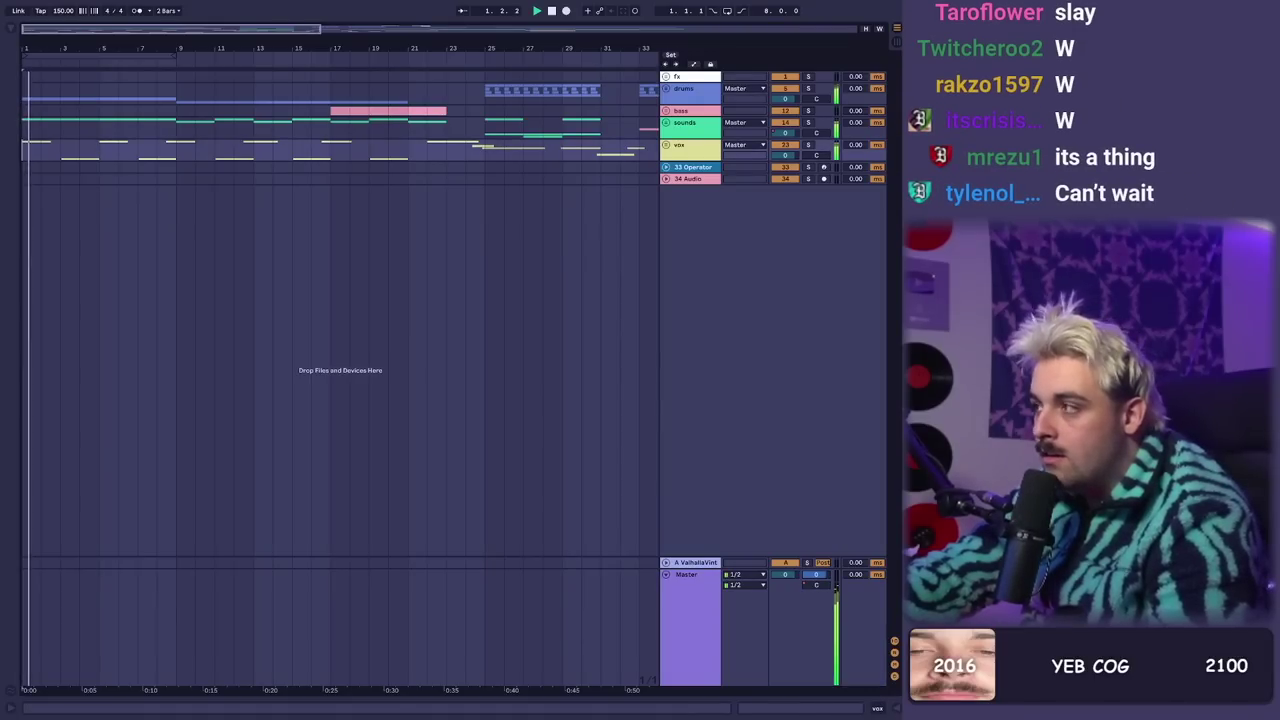
{"action": "key", "text": "XF86AudioRaiseVolume"}
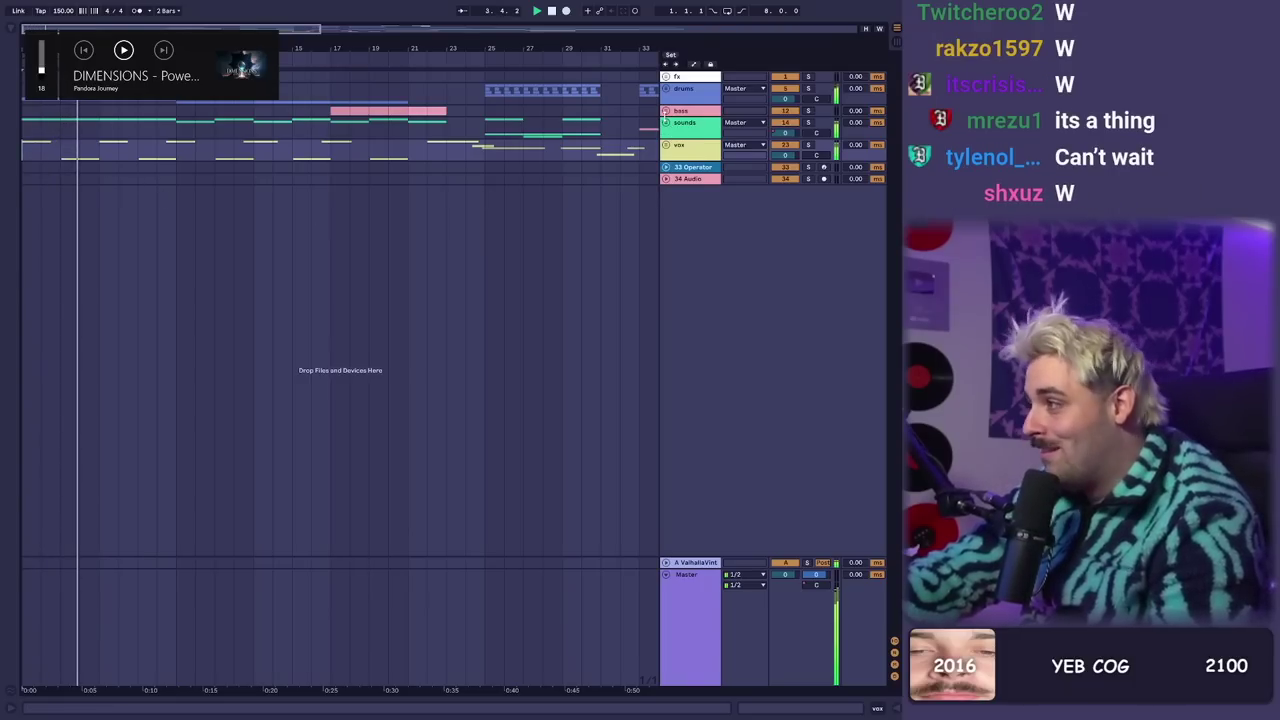
{"action": "left_click", "coordinate": [666, 121]}
{"action": "scroll", "coordinate": [229, 257], "scroll_direction": "down", "scroll_amount": 10}
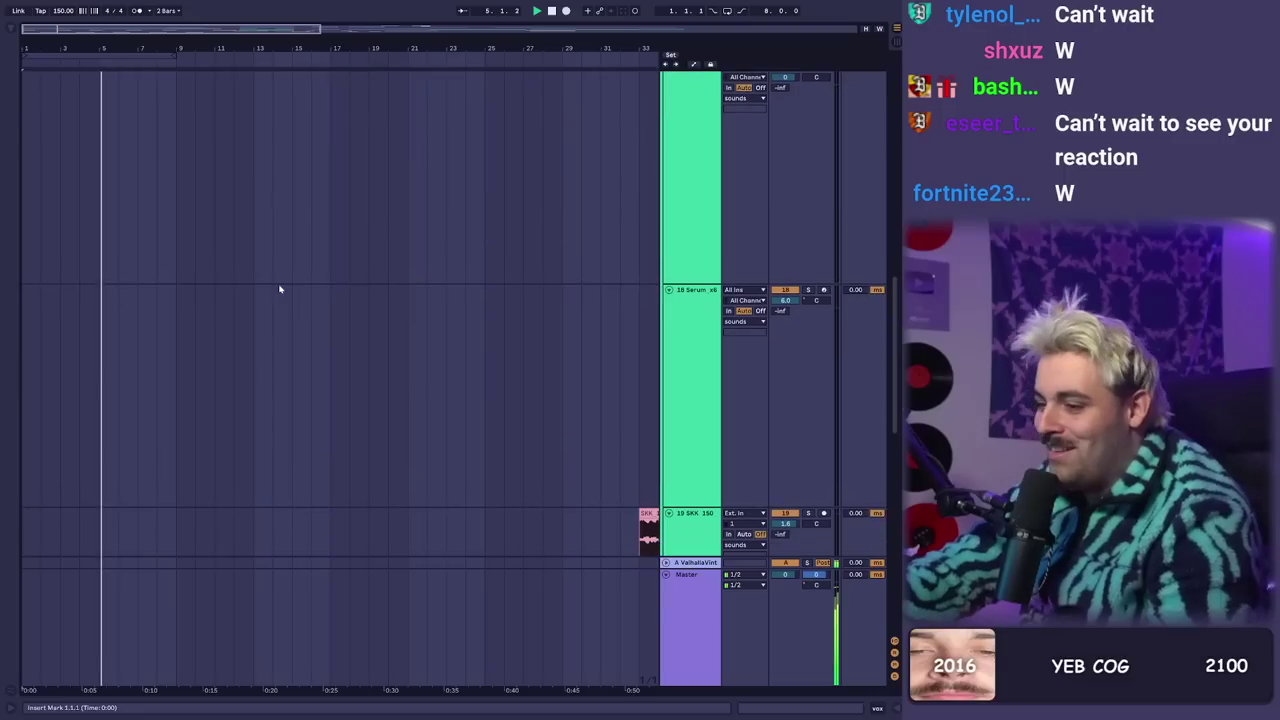
{"action": "scroll", "coordinate": [250, 295], "scroll_direction": "down", "scroll_amount": 5}
{"action": "left_click", "coordinate": [114, 375]}
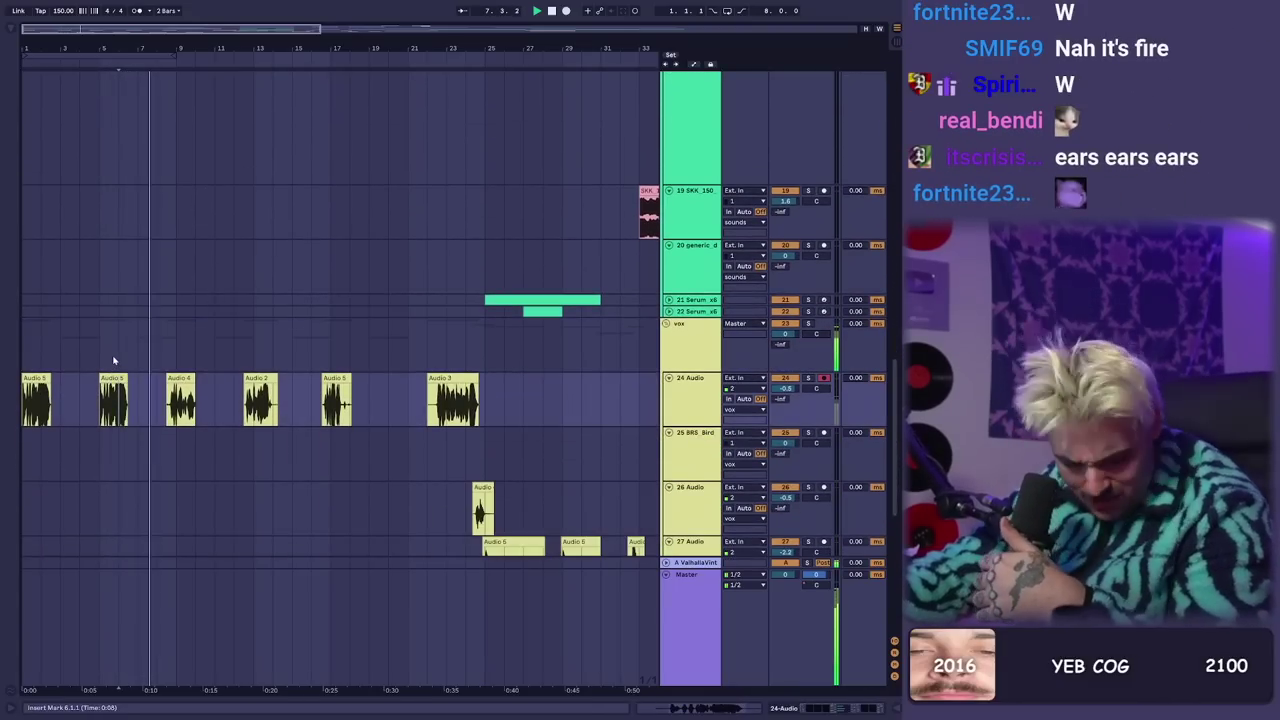
{"action": "scroll", "coordinate": [175, 427], "scroll_direction": "up", "scroll_amount": 1}
{"action": "scroll", "coordinate": [257, 434], "scroll_direction": "up", "scroll_amount": 5}
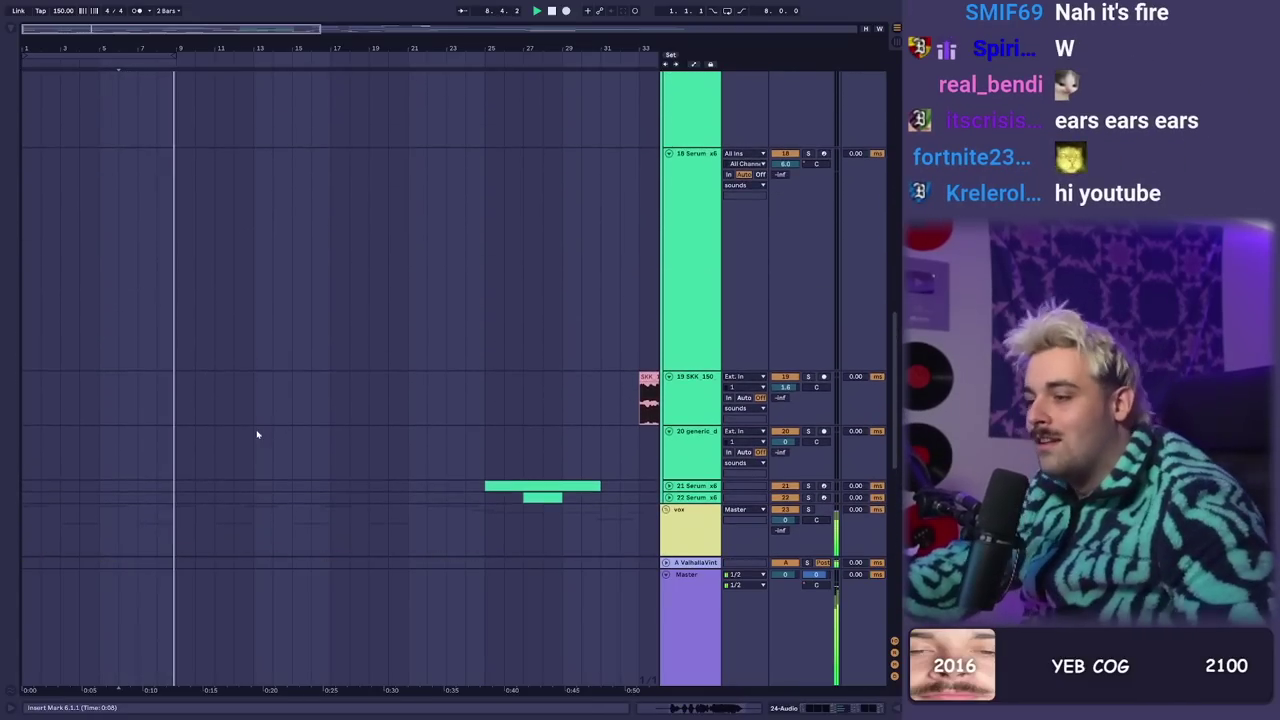
{"action": "scroll", "coordinate": [230, 380], "scroll_direction": "up", "scroll_amount": 8}
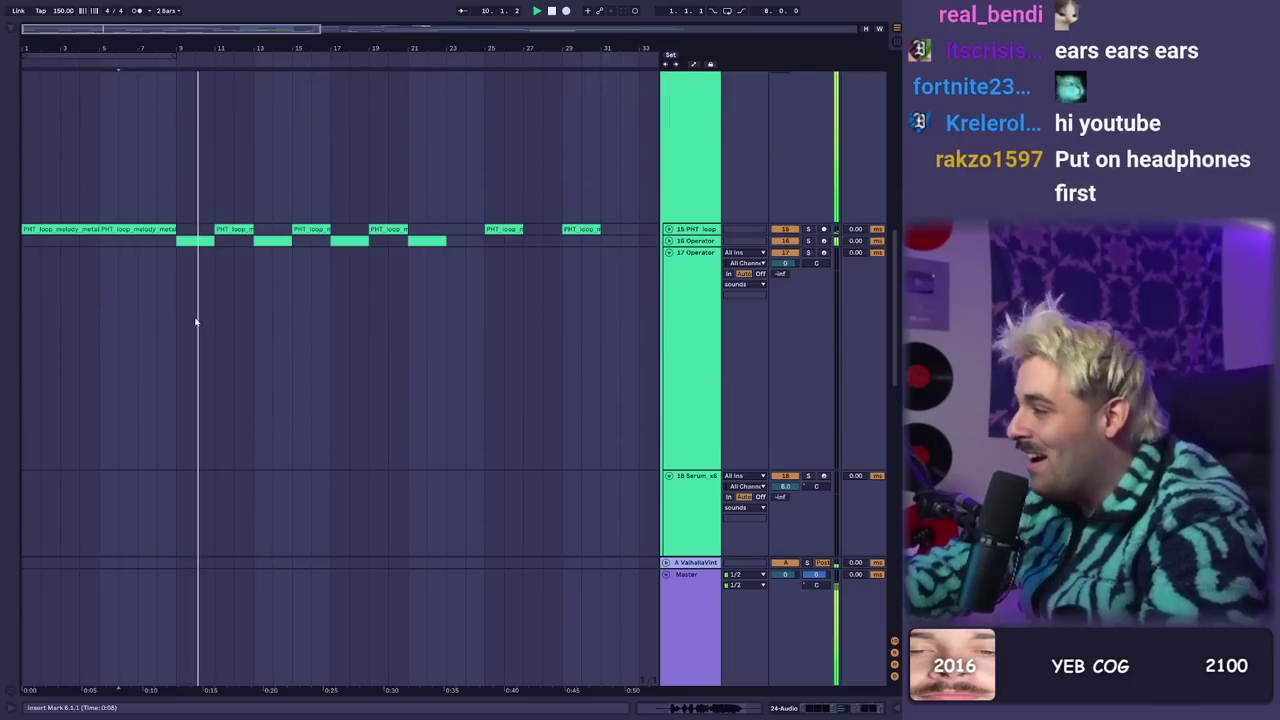
- Unfold the sounds group's tracks, replay the 16 Operator melody from bar 9, and fold tracks 17 Operator and 18 Serum
{"action": "left_click", "coordinate": [669, 316], "text": "alt"}
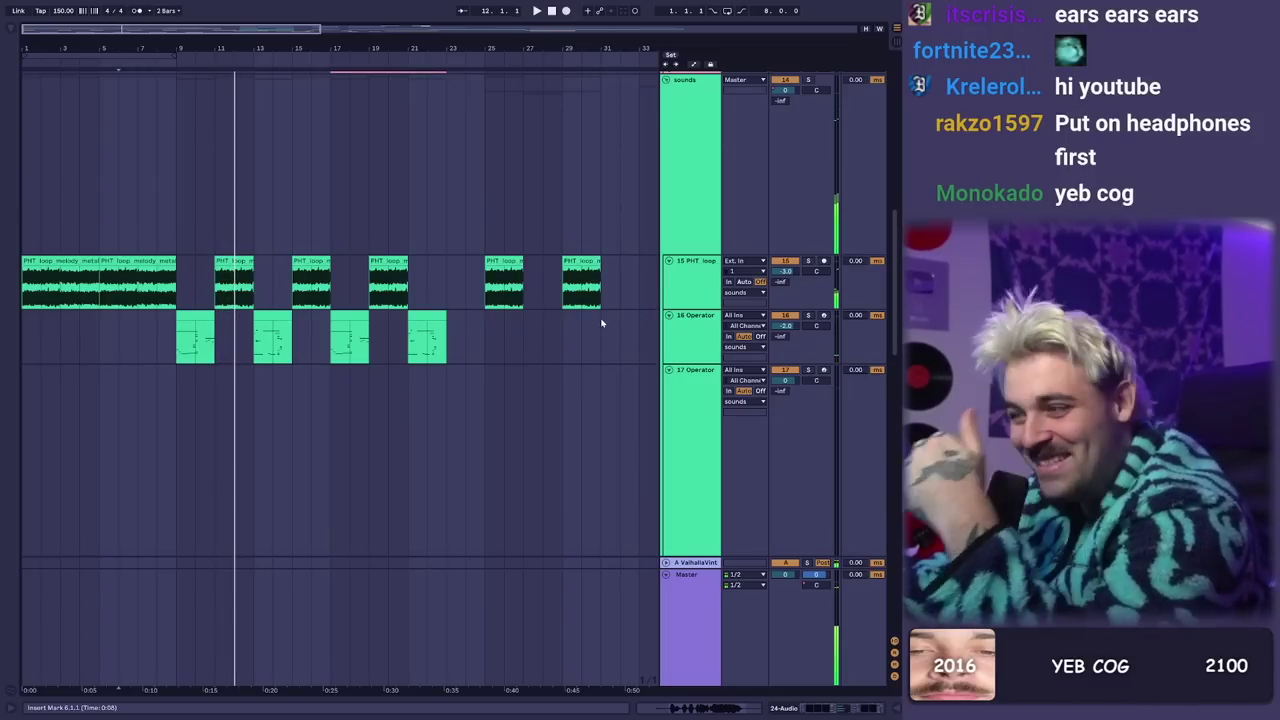
{"action": "left_click", "coordinate": [170, 346]}
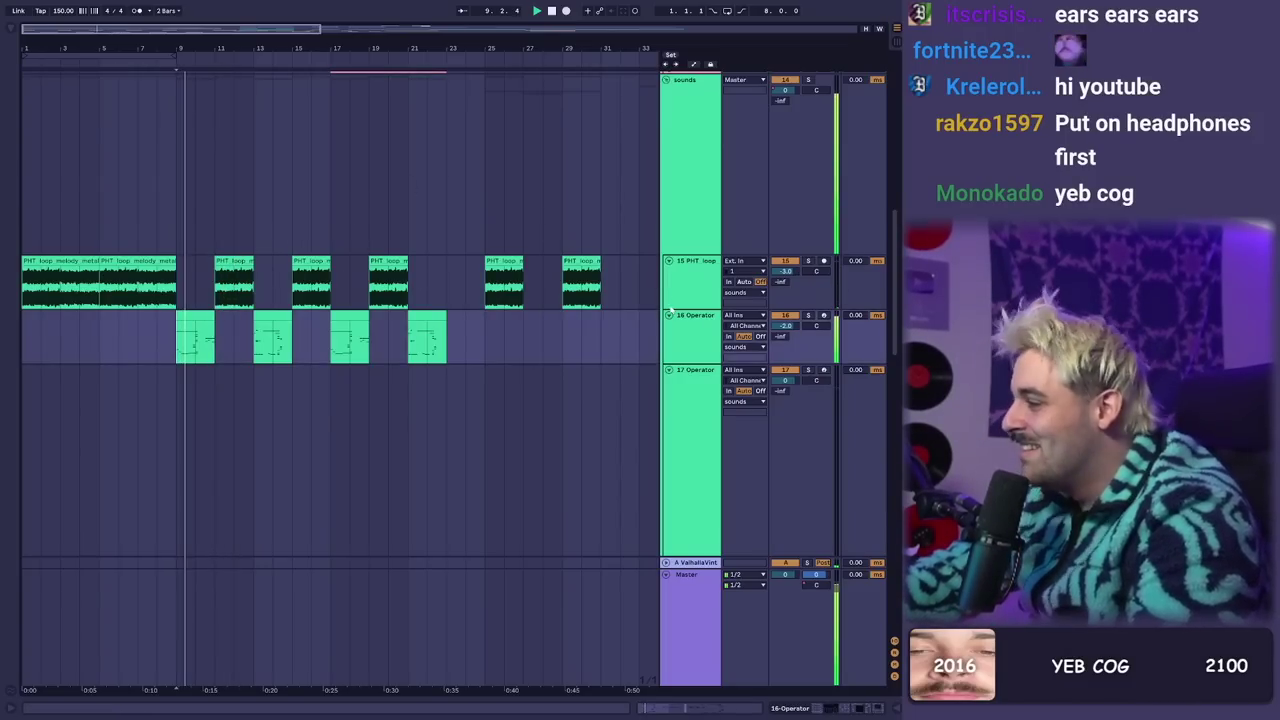
{"action": "left_click", "coordinate": [669, 370]}
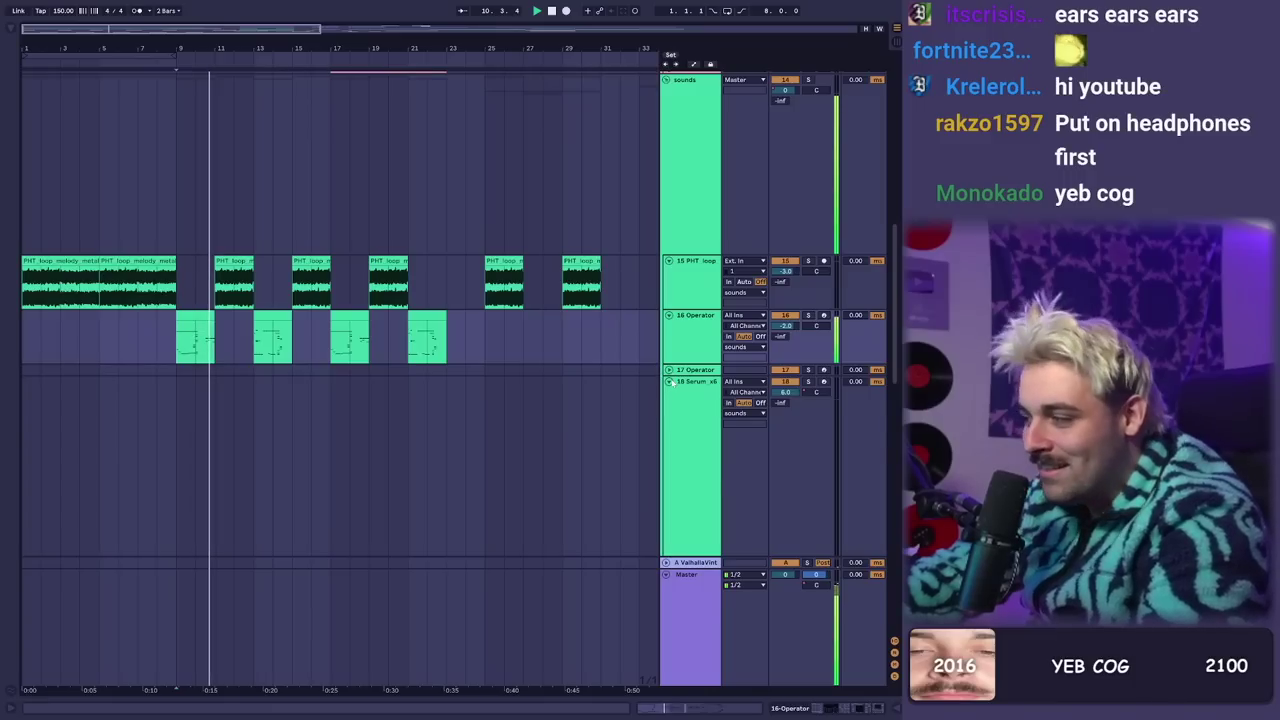
{"action": "left_click", "coordinate": [669, 382]}
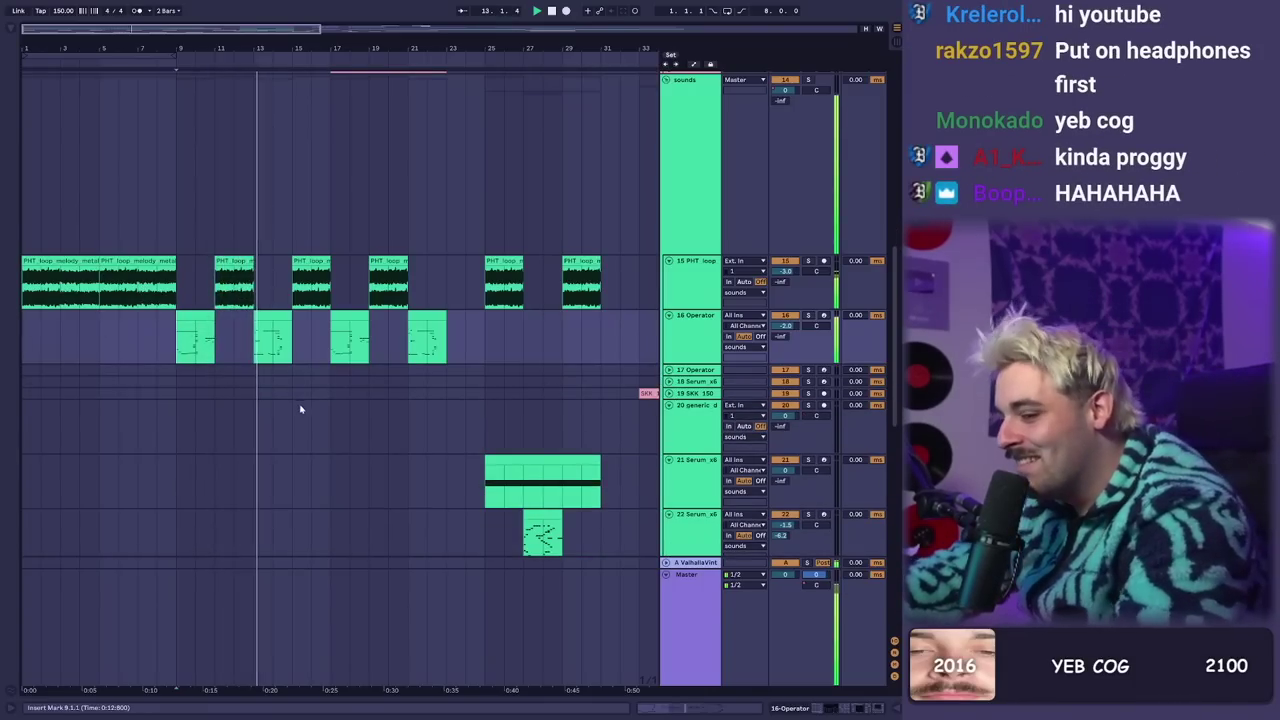
- Replay the second 16 Operator melody clip from bar 13
{"action": "scroll", "coordinate": [300, 408], "scroll_direction": "down", "scroll_amount": 2}
{"action": "left_click_drag", "start_coordinate": [256, 50], "coordinate": [256, 84]}
{"action": "key", "text": "space"}
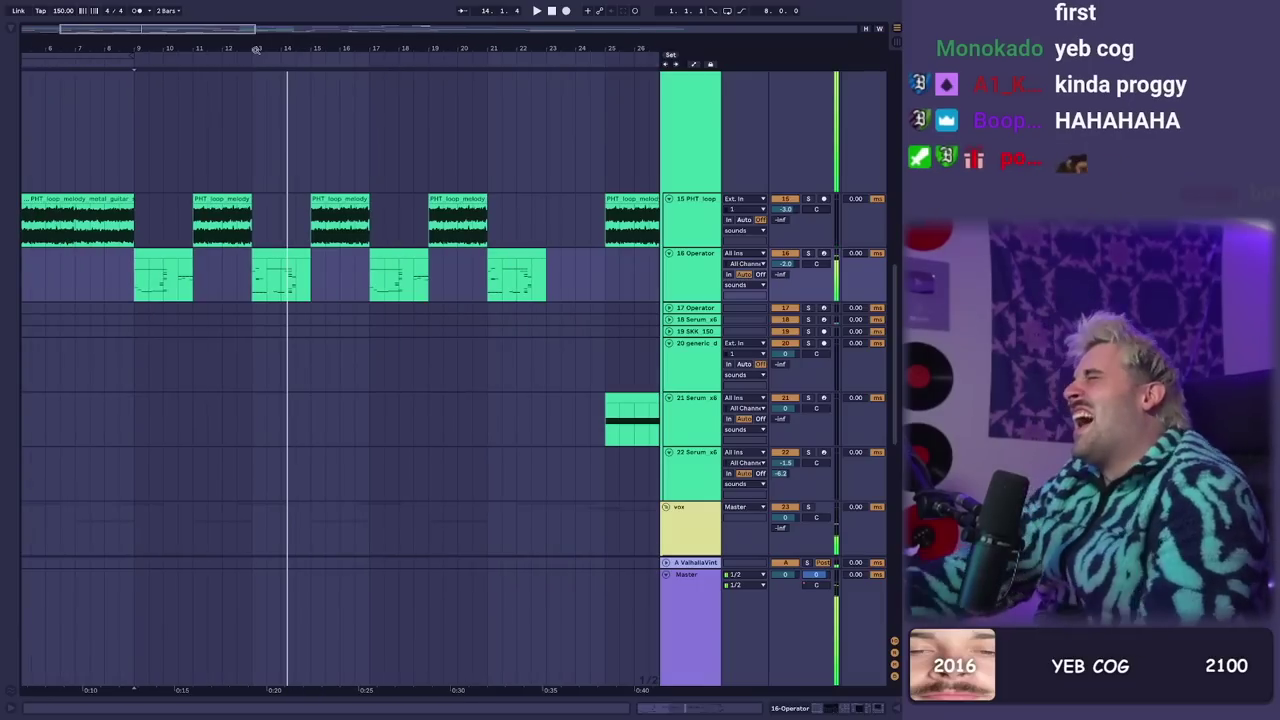
{"action": "left_click", "coordinate": [253, 288]}
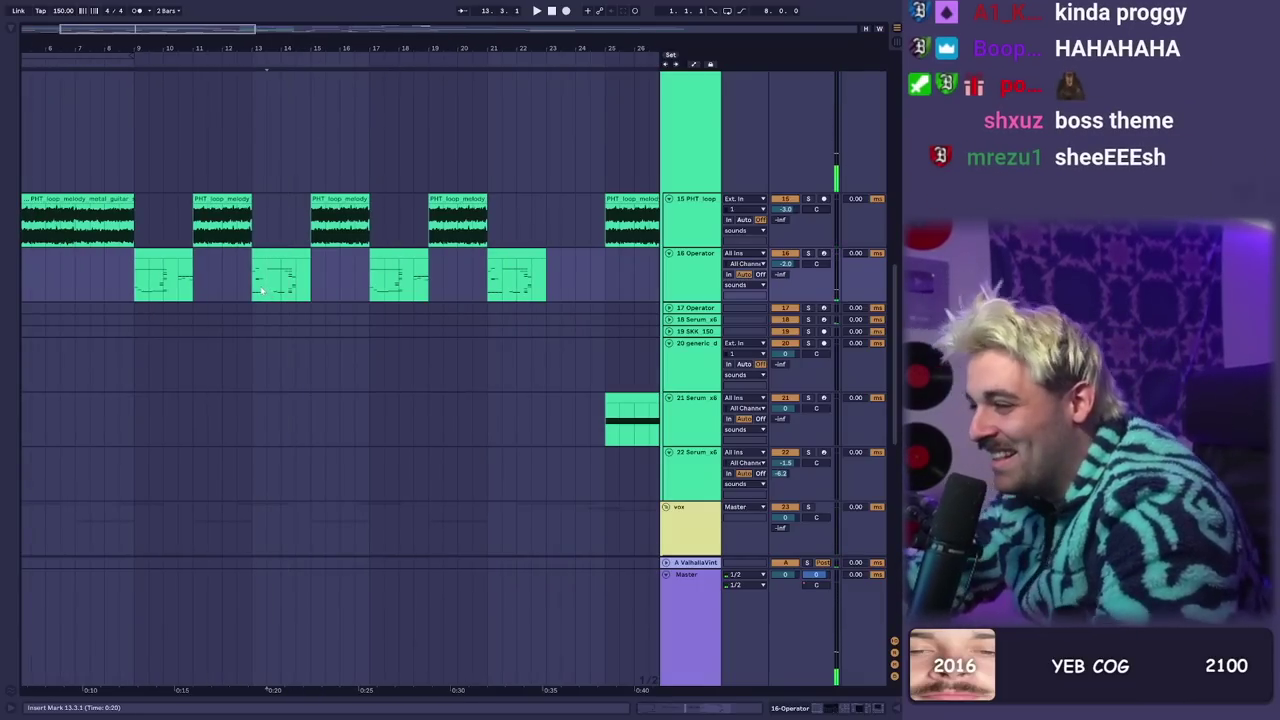
{"action": "key", "text": "space"}
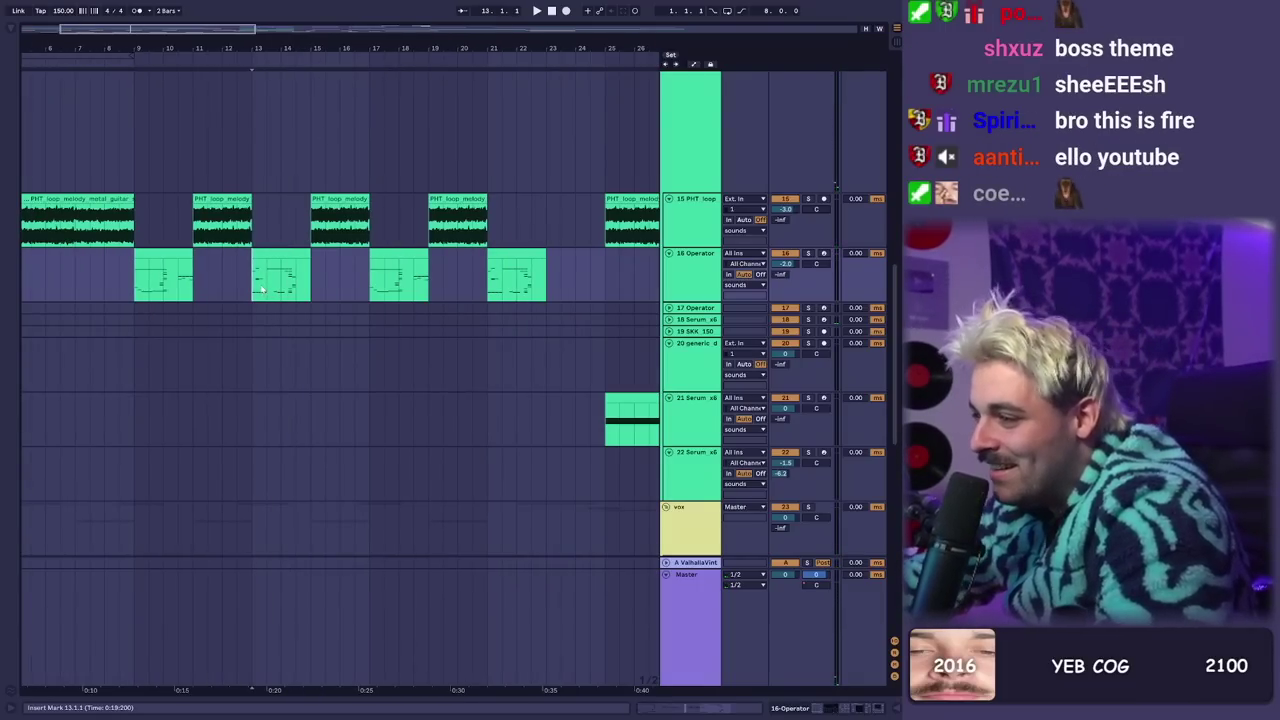
{"action": "mouse_move", "coordinate": [260, 46]}
{"action": "left_mouse_down"}
{"action": "mouse_move", "coordinate": [271, 58]}
{"action": "mouse_move", "coordinate": [270, 27]}
{"action": "left_mouse_up"}
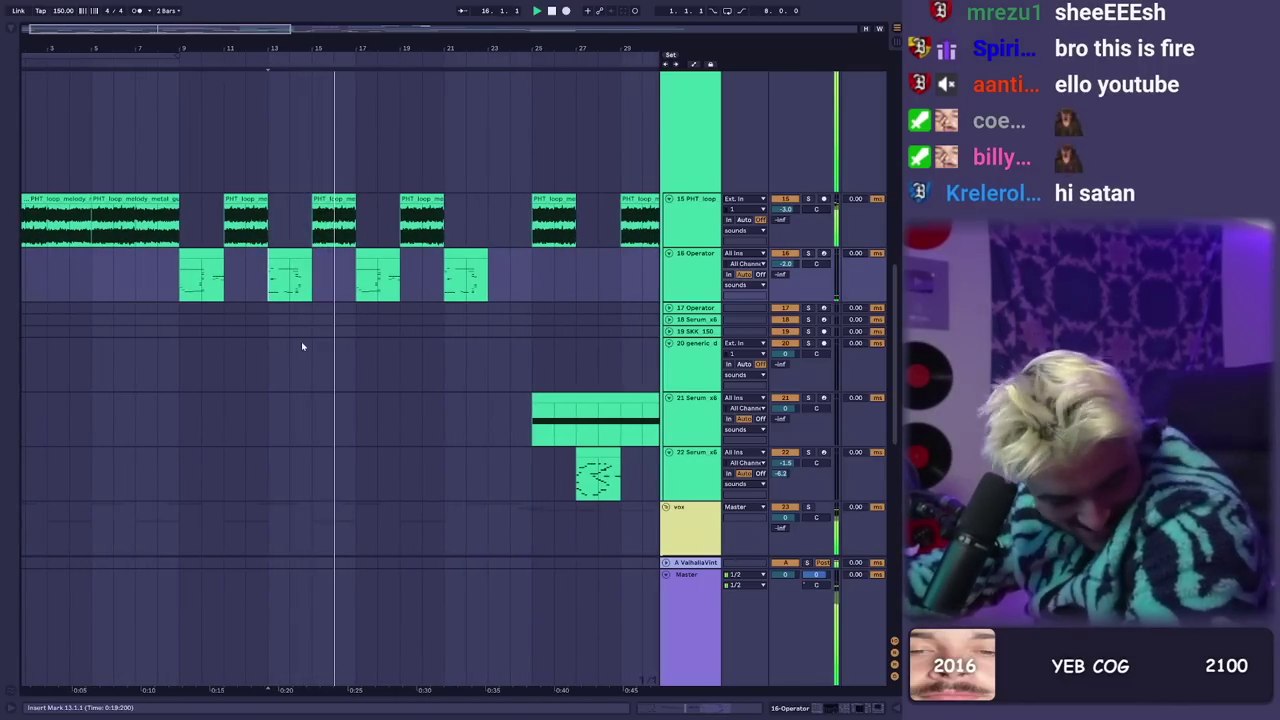
- Examine the vocal, drum, bass and sounds clips during playback from about bar 17, and fold the sounds group
{"action": "scroll", "coordinate": [303, 368], "scroll_direction": "down", "scroll_amount": 5}
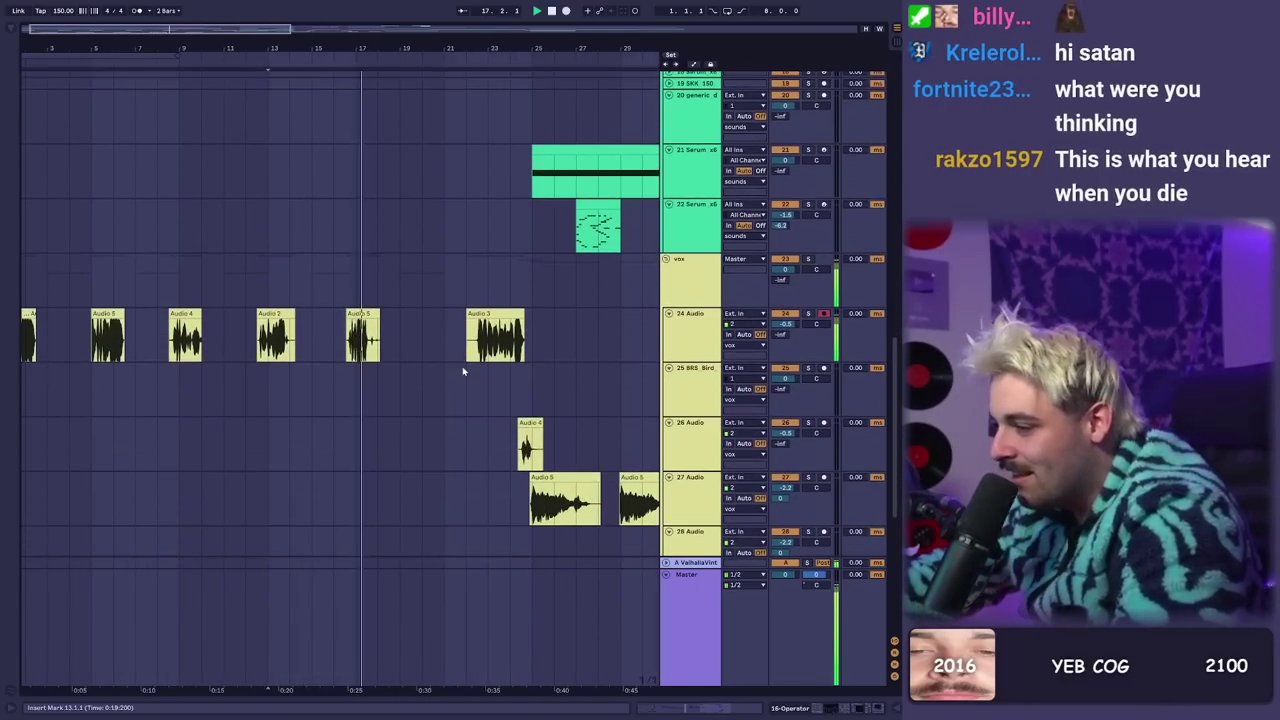
{"action": "scroll", "coordinate": [463, 371], "scroll_direction": "up", "scroll_amount": 10}
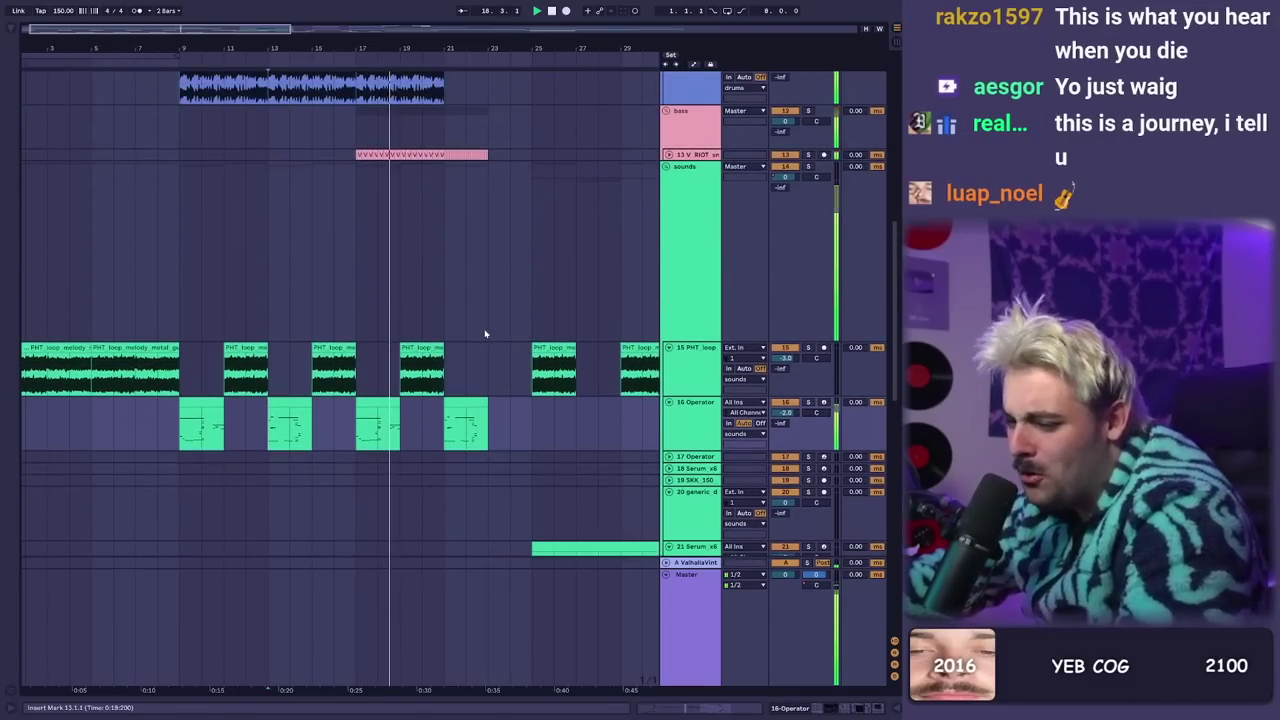
{"action": "scroll", "coordinate": [446, 329], "scroll_direction": "up", "scroll_amount": 2}
{"action": "scroll", "coordinate": [491, 329], "scroll_direction": "down", "scroll_amount": 5}
{"action": "scroll", "coordinate": [543, 420], "scroll_direction": "up", "scroll_amount": 3}
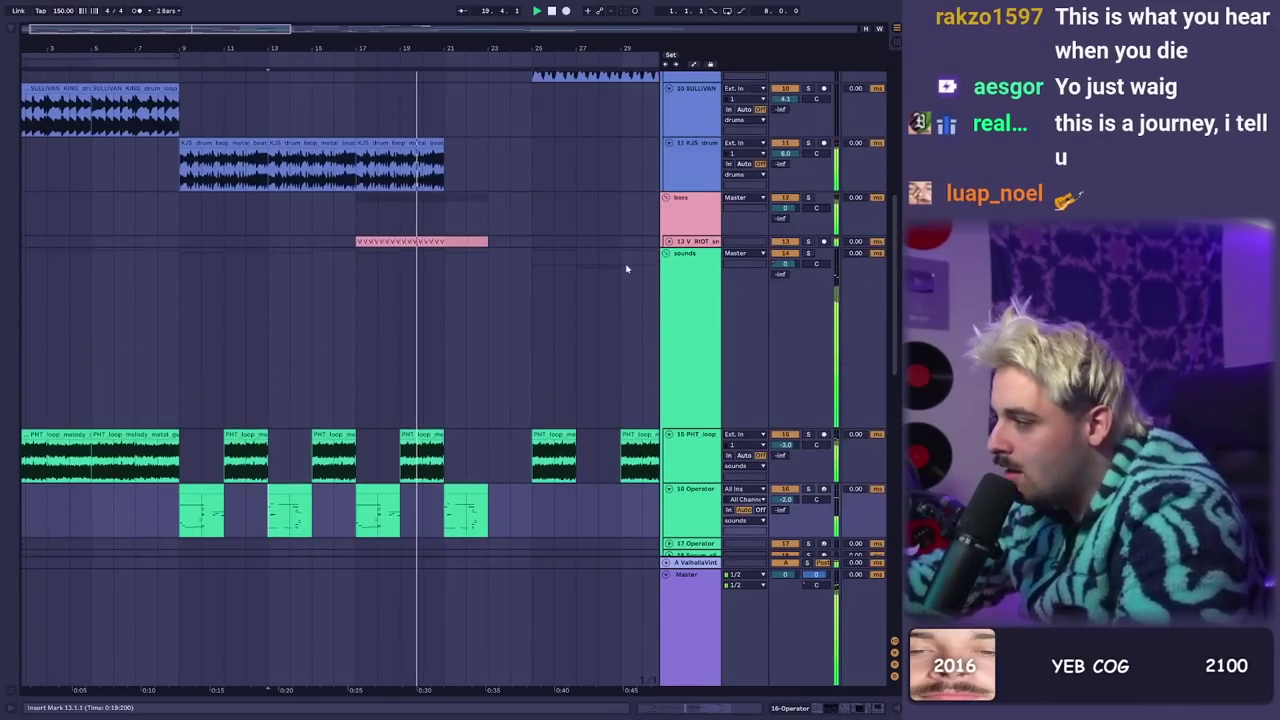
{"action": "left_click", "coordinate": [666, 255], "text": "alt"}
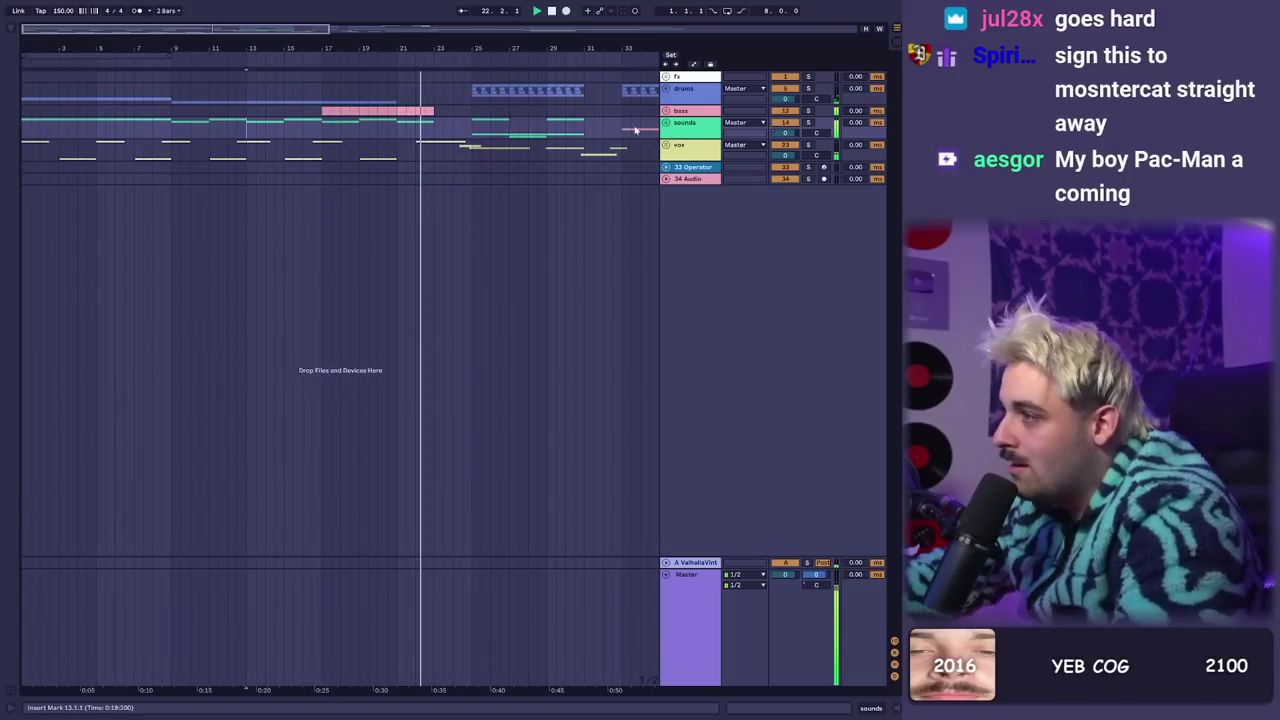
- Adjust the system volume and turn on Follow so the zoomed-in arrangement tracks the playhead into the breakdown at bar 25
{"action": "key", "text": "XF86AudioRaiseVolume"}
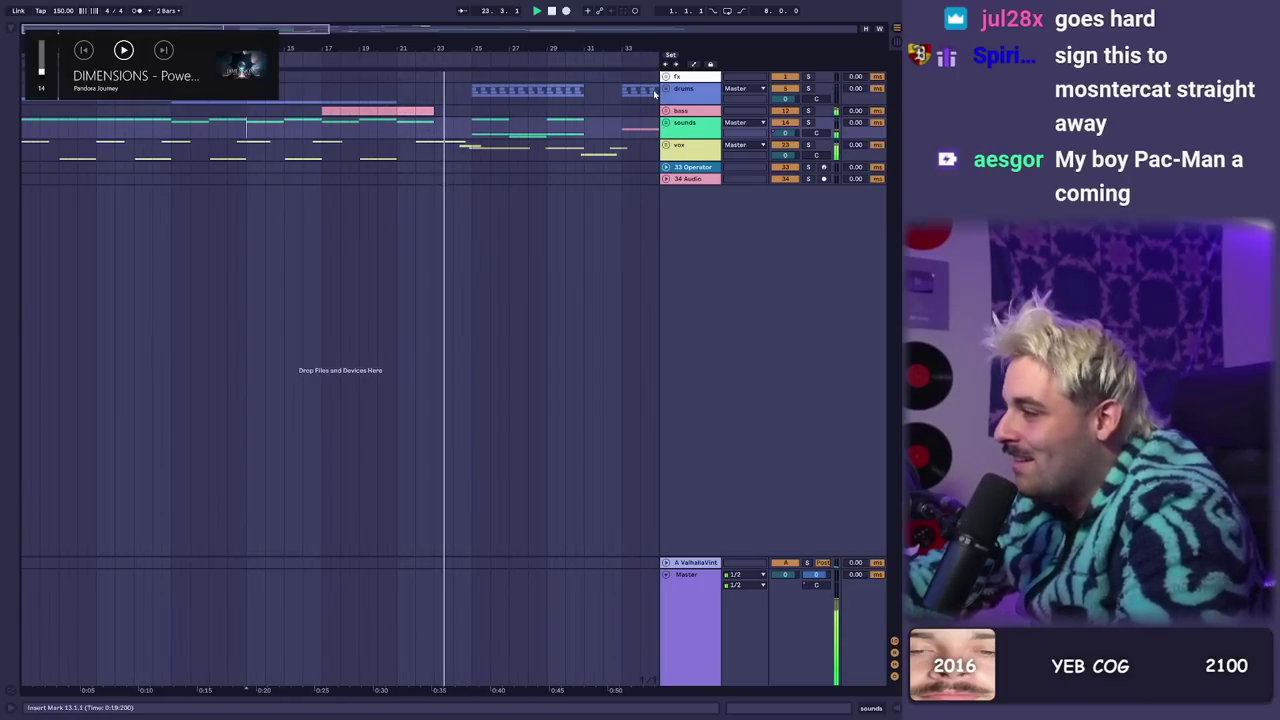
{"action": "key", "text": "XF86AudioRaiseVolume"}
{"action": "left_click_drag", "start_coordinate": [535, 42], "coordinate": [347, 47]}
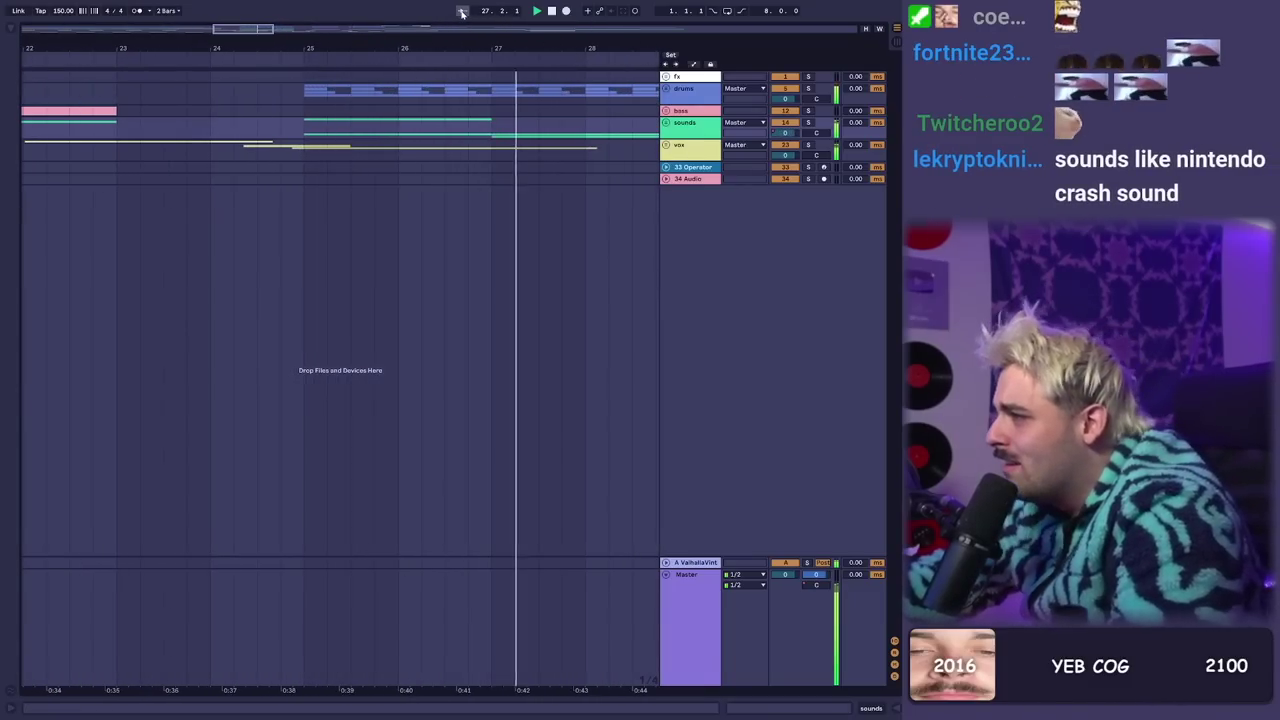
{"action": "key", "text": "ctrl+f"}
- Unfold the vox group and examine its vocal clips during playback through bars 30 to 43
{"action": "left_click", "coordinate": [665, 145]}
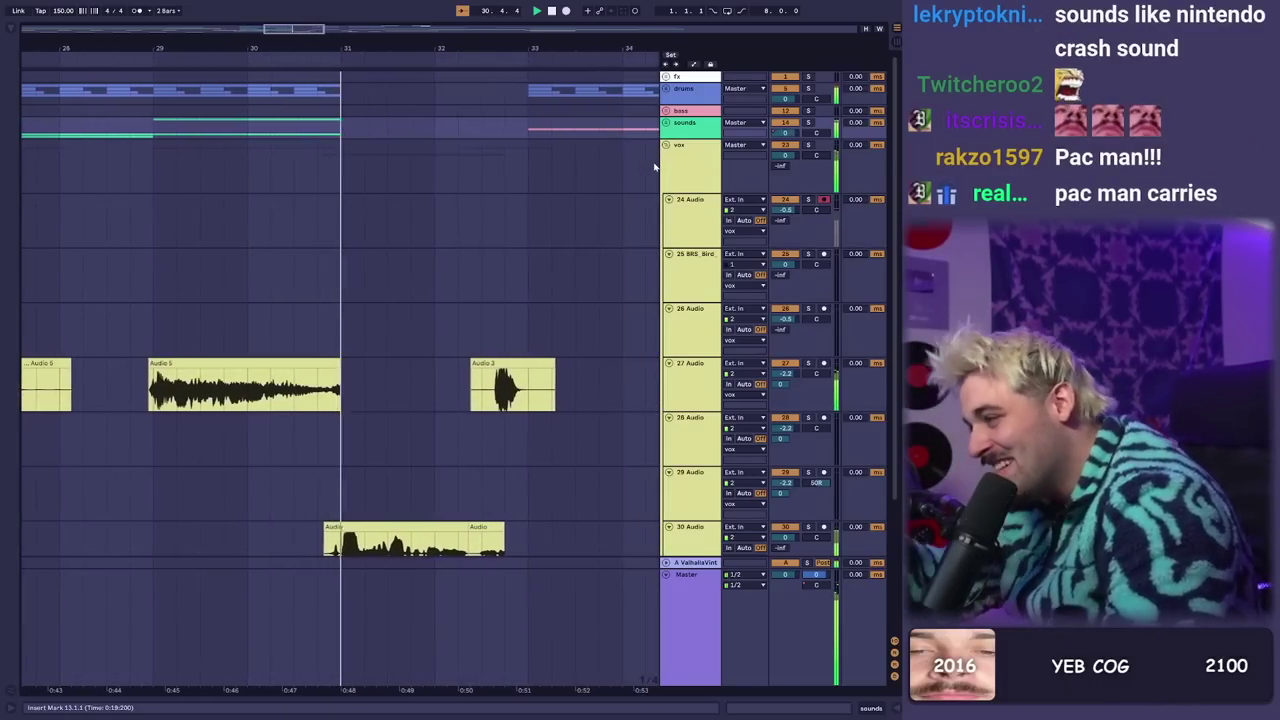
{"action": "scroll", "coordinate": [466, 203], "scroll_direction": "down", "scroll_amount": 3}
{"action": "scroll", "coordinate": [466, 203], "scroll_direction": "down", "scroll_amount": 2}
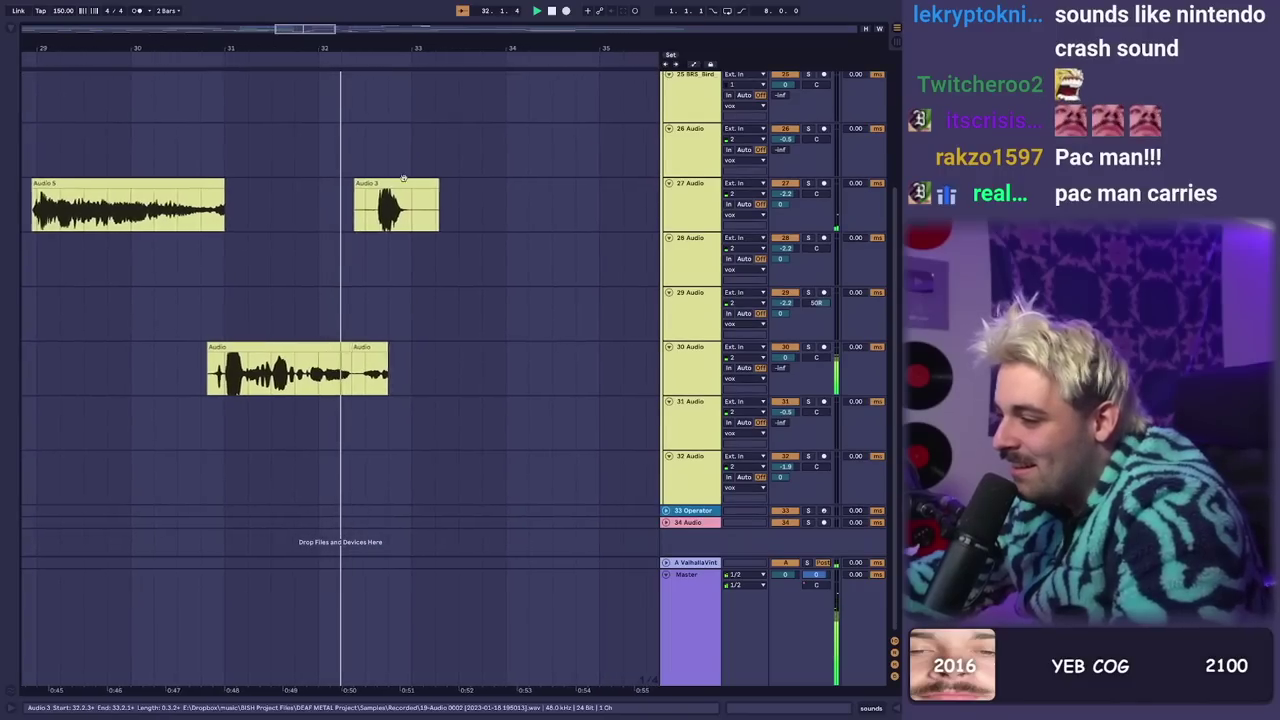
{"action": "scroll", "coordinate": [508, 214], "scroll_direction": "up", "scroll_amount": 5}
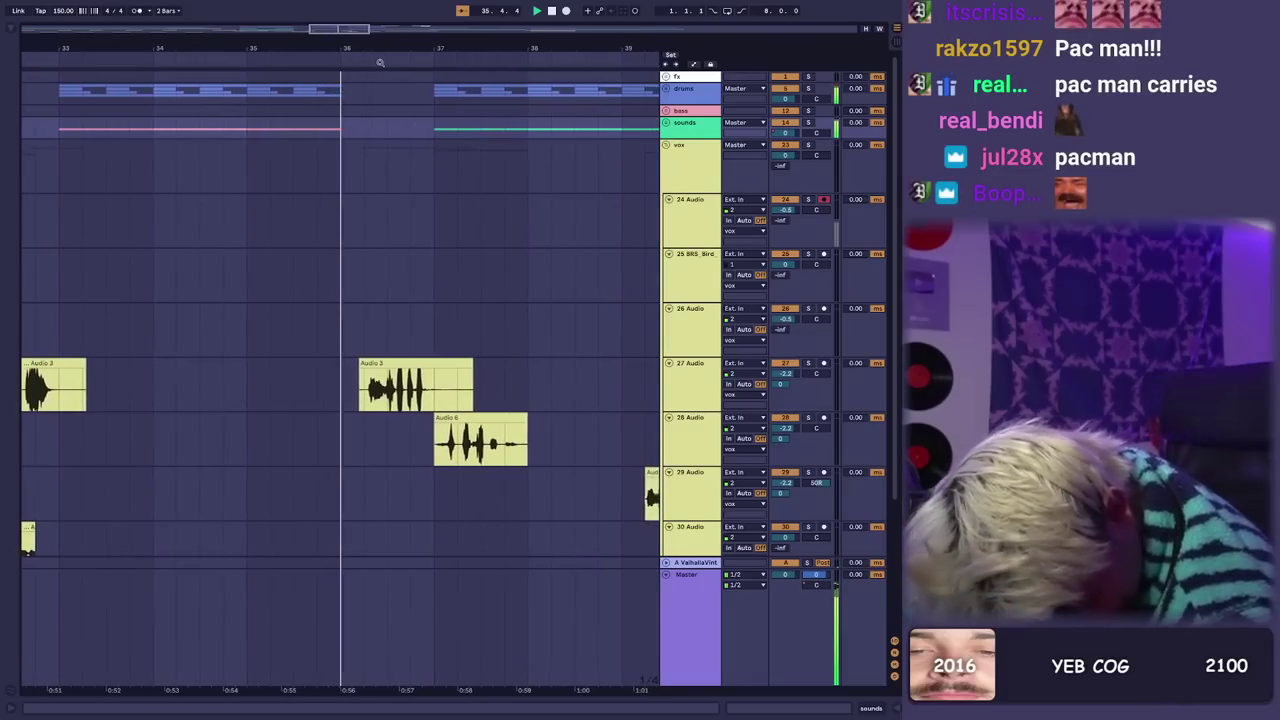
{"action": "scroll", "coordinate": [457, 333], "scroll_direction": "down", "scroll_amount": 1}
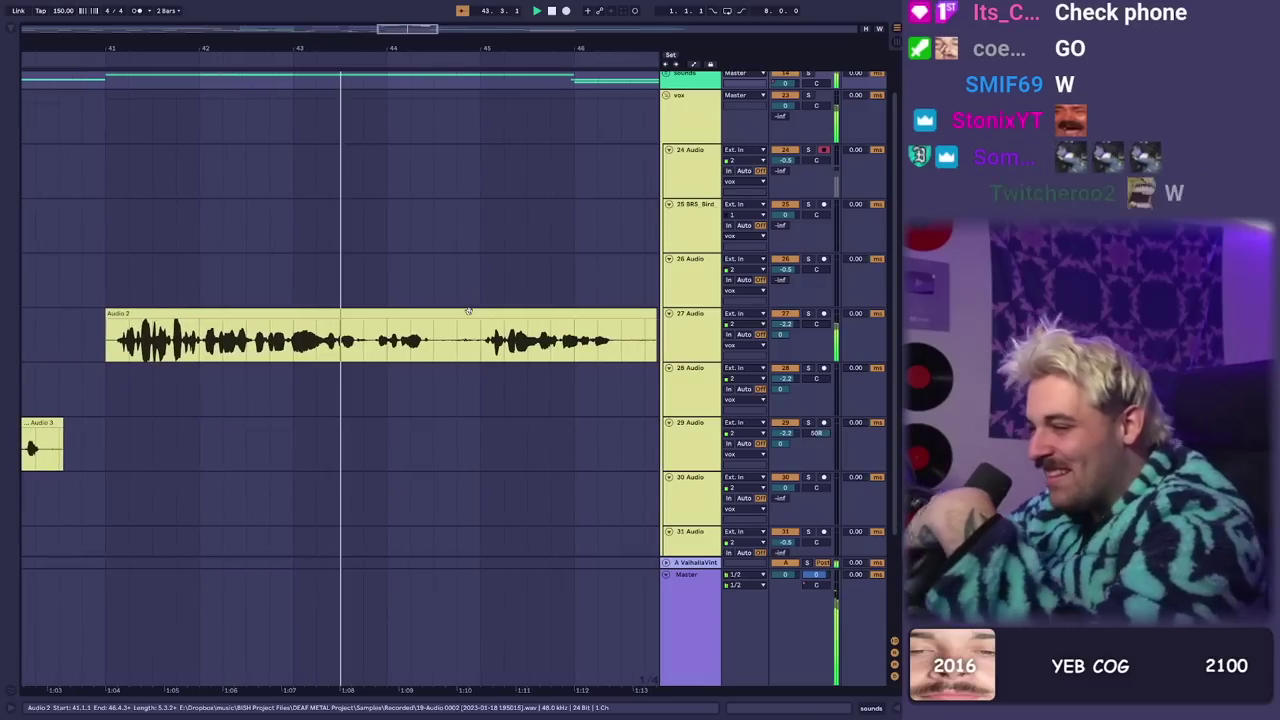
- Raise the system volume, unfold the sounds group and examine the synth loop and deathcore breakdown clips during playback from bar 46
{"action": "scroll", "coordinate": [371, 347], "scroll_direction": "up", "scroll_amount": 1}
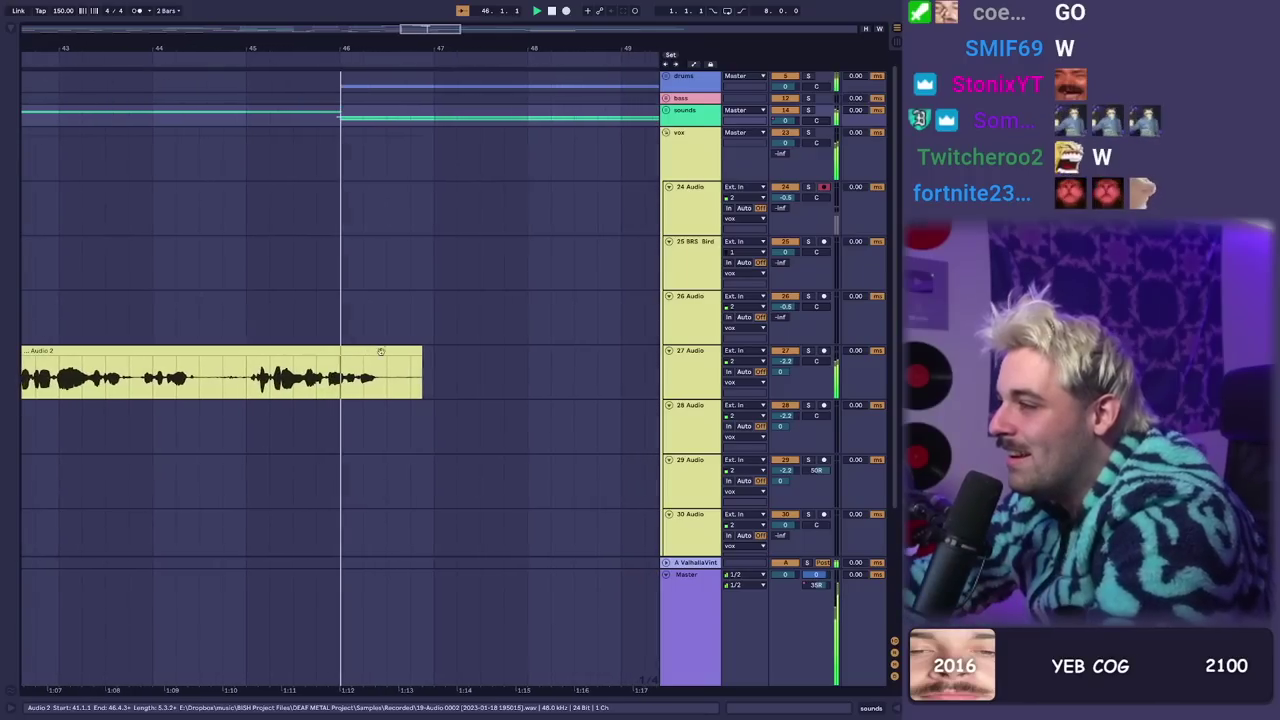
{"action": "key", "text": "XF86AudioRaiseVolume"}
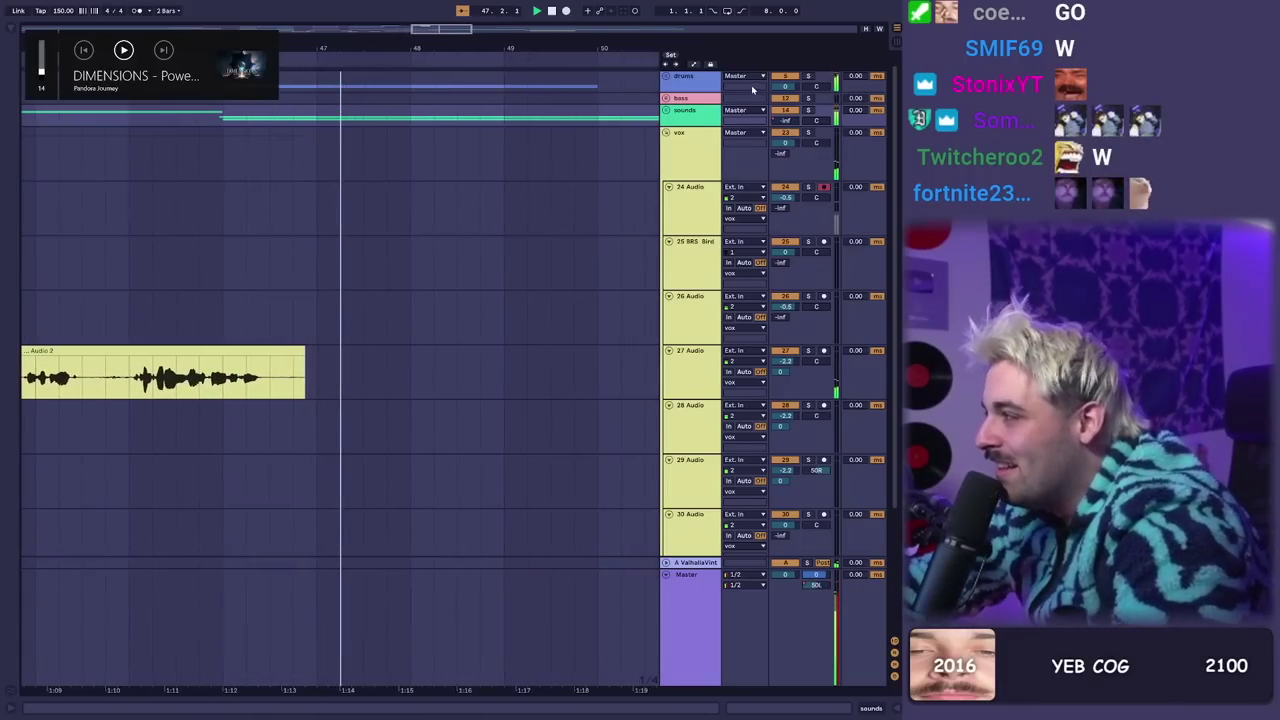
{"action": "left_click", "coordinate": [666, 110]}
{"action": "scroll", "coordinate": [491, 258], "scroll_direction": "down", "scroll_amount": 3}
{"action": "scroll", "coordinate": [490, 258], "scroll_direction": "down", "scroll_amount": 5}
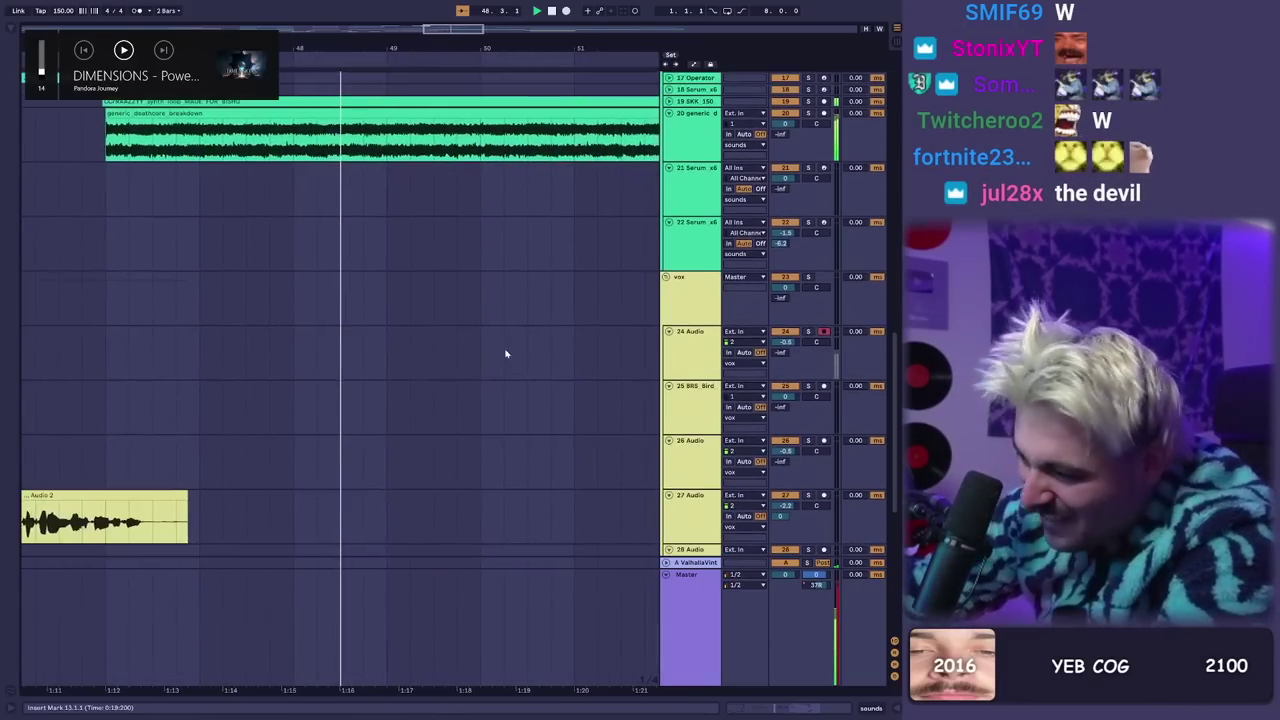
{"action": "scroll", "coordinate": [515, 220], "scroll_direction": "up", "scroll_amount": 5}
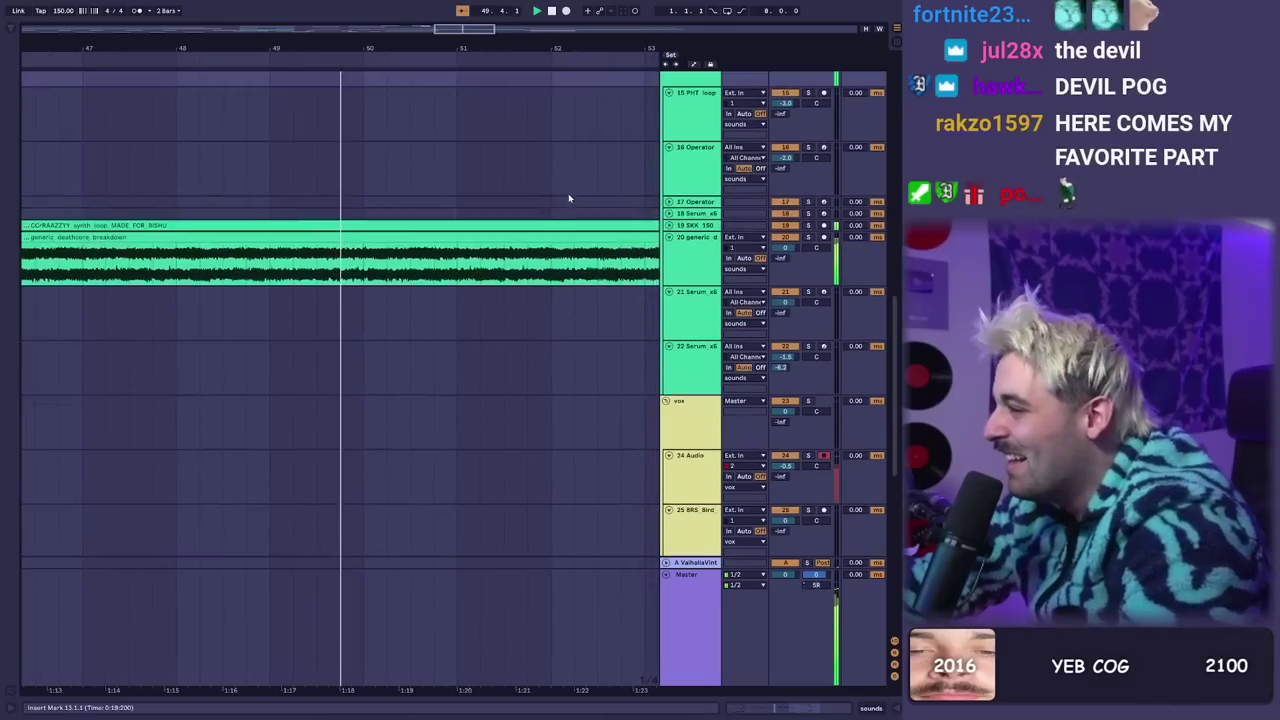
- Show the whole arrangement, and examine the devil-shaped 17 Operator clips up close during playback from about bar 51
{"action": "key", "text": "w"}
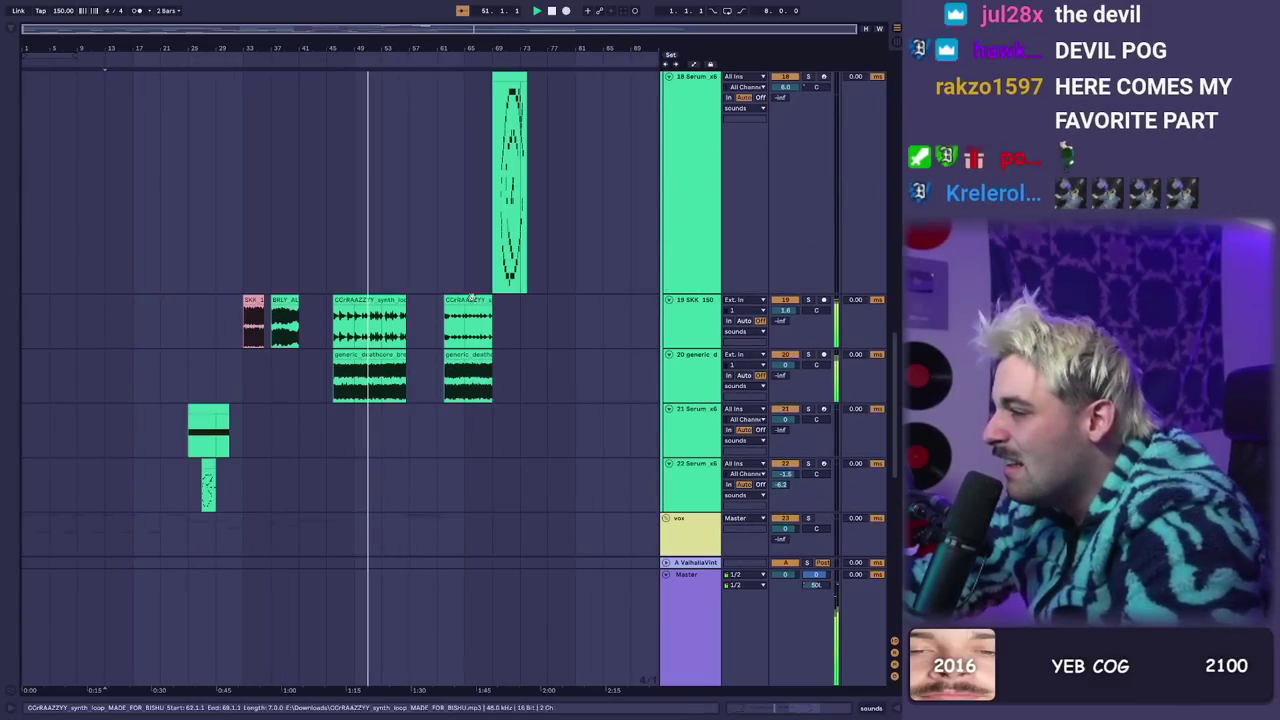
{"action": "scroll", "coordinate": [426, 274], "scroll_direction": "up", "scroll_amount": 6}
{"action": "scroll", "coordinate": [406, 248], "scroll_direction": "up", "scroll_amount": 3}
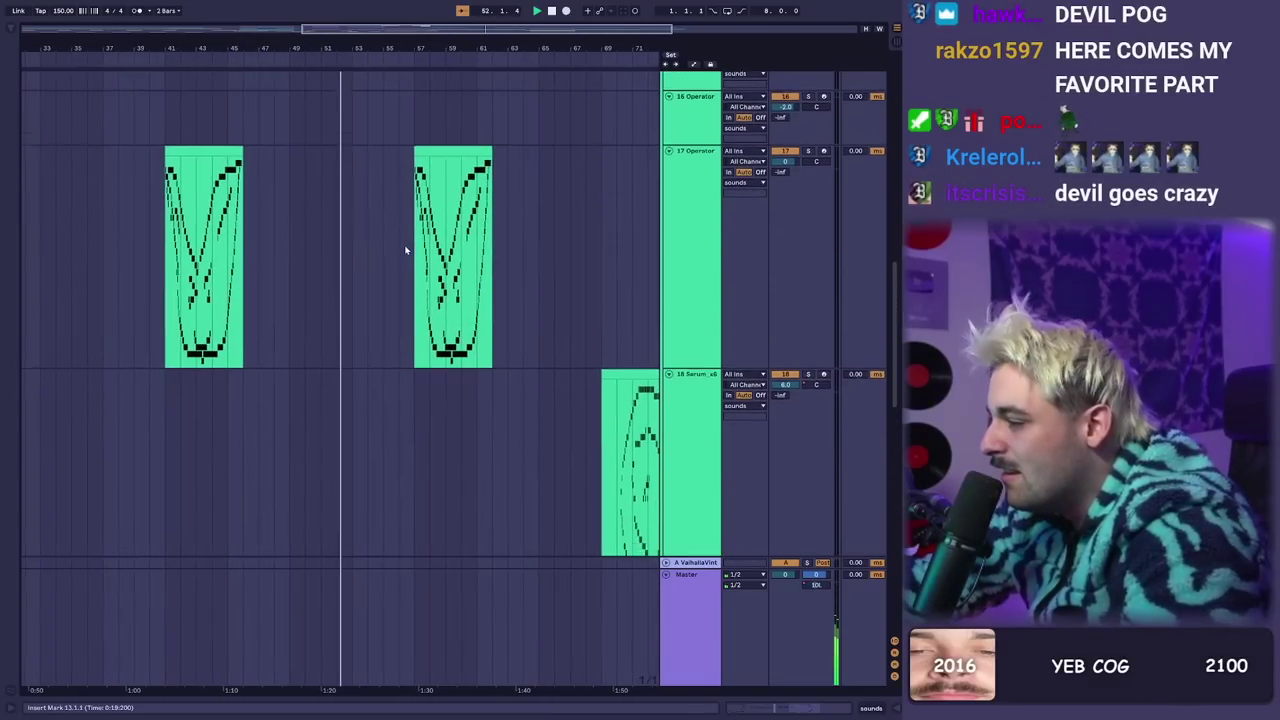
{"action": "scroll", "coordinate": [407, 240], "scroll_direction": "down", "scroll_amount": 3}
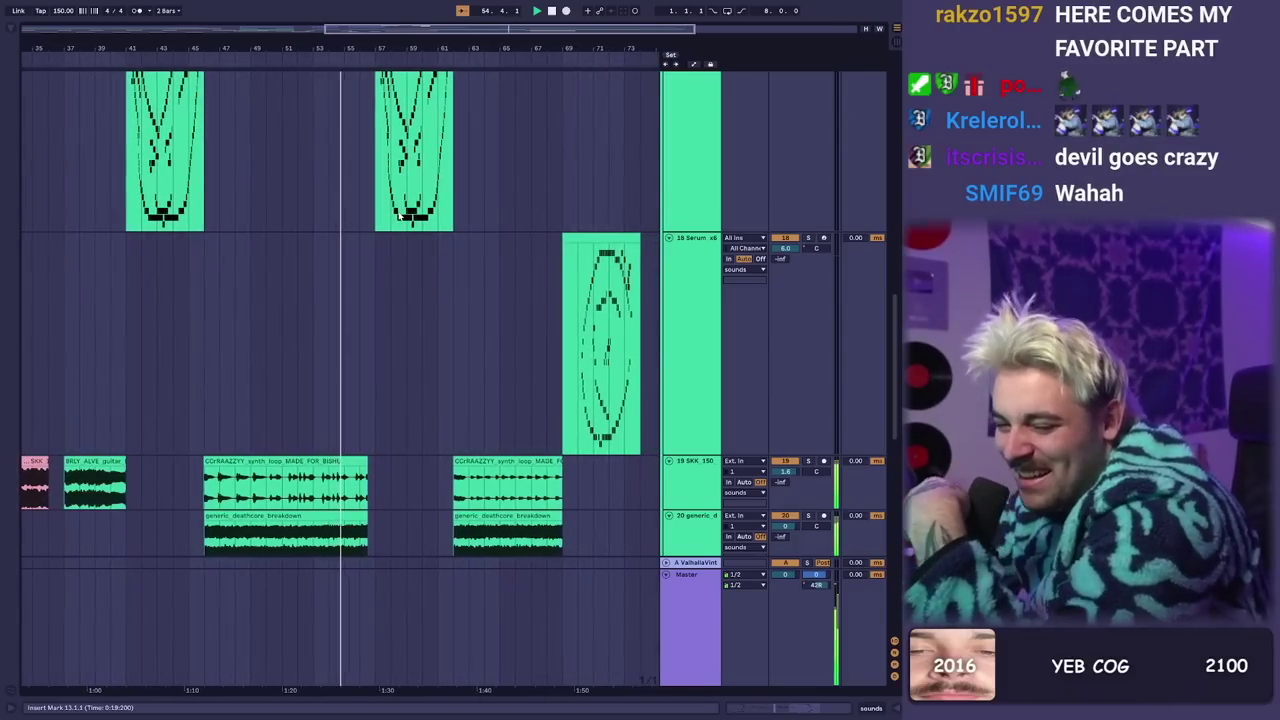
{"action": "scroll", "coordinate": [430, 265], "scroll_direction": "up", "scroll_amount": 2}
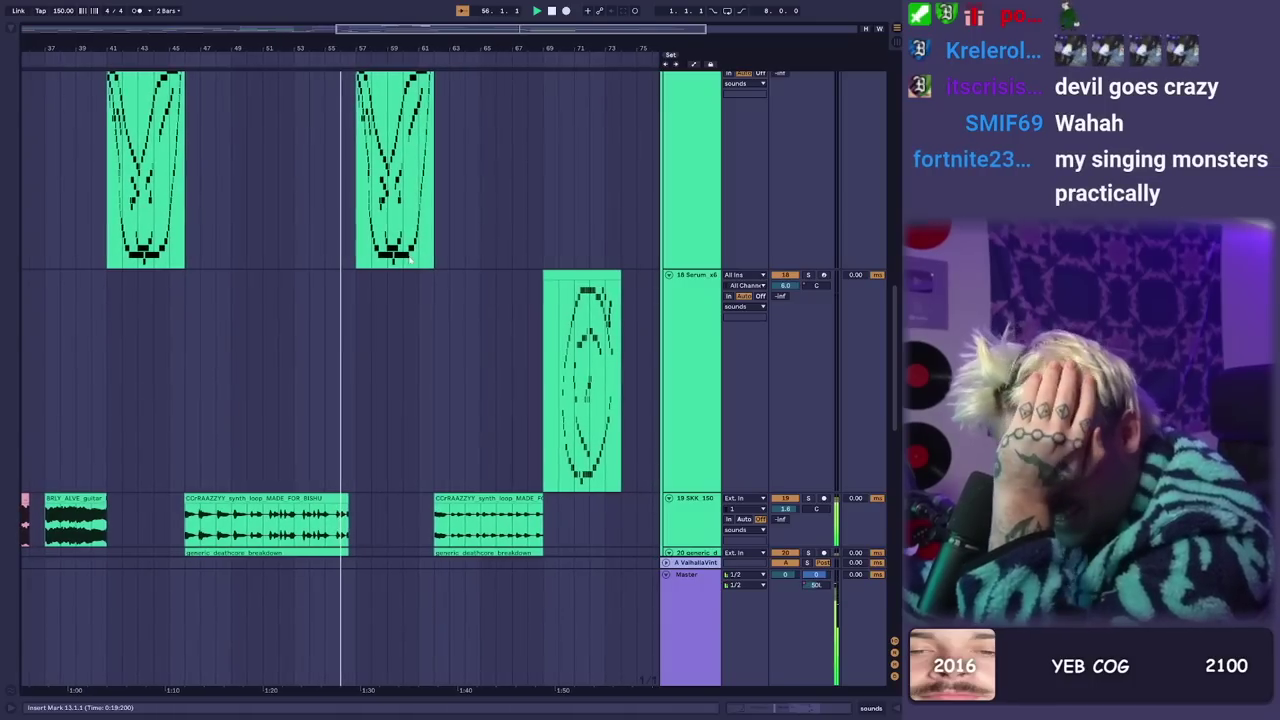
{"action": "scroll", "coordinate": [415, 265], "scroll_direction": "up", "scroll_amount": 3}
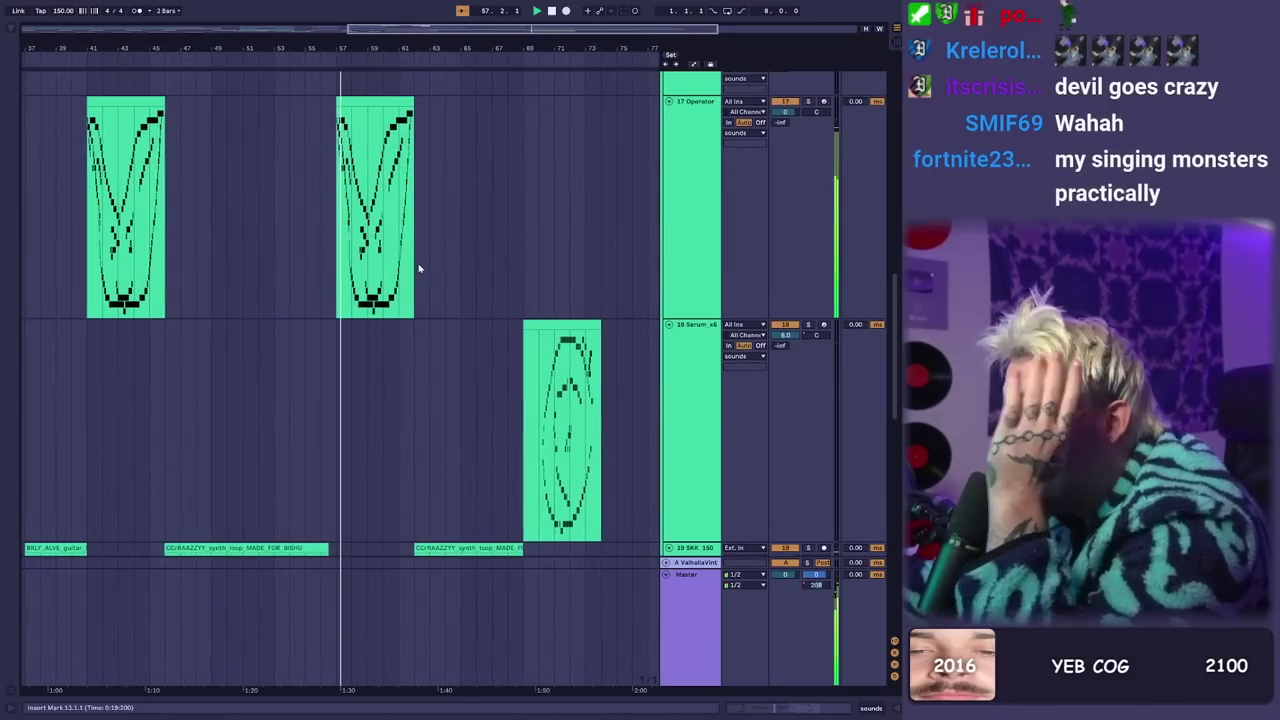
{"action": "scroll", "coordinate": [400, 240], "scroll_direction": "up", "scroll_amount": 4}
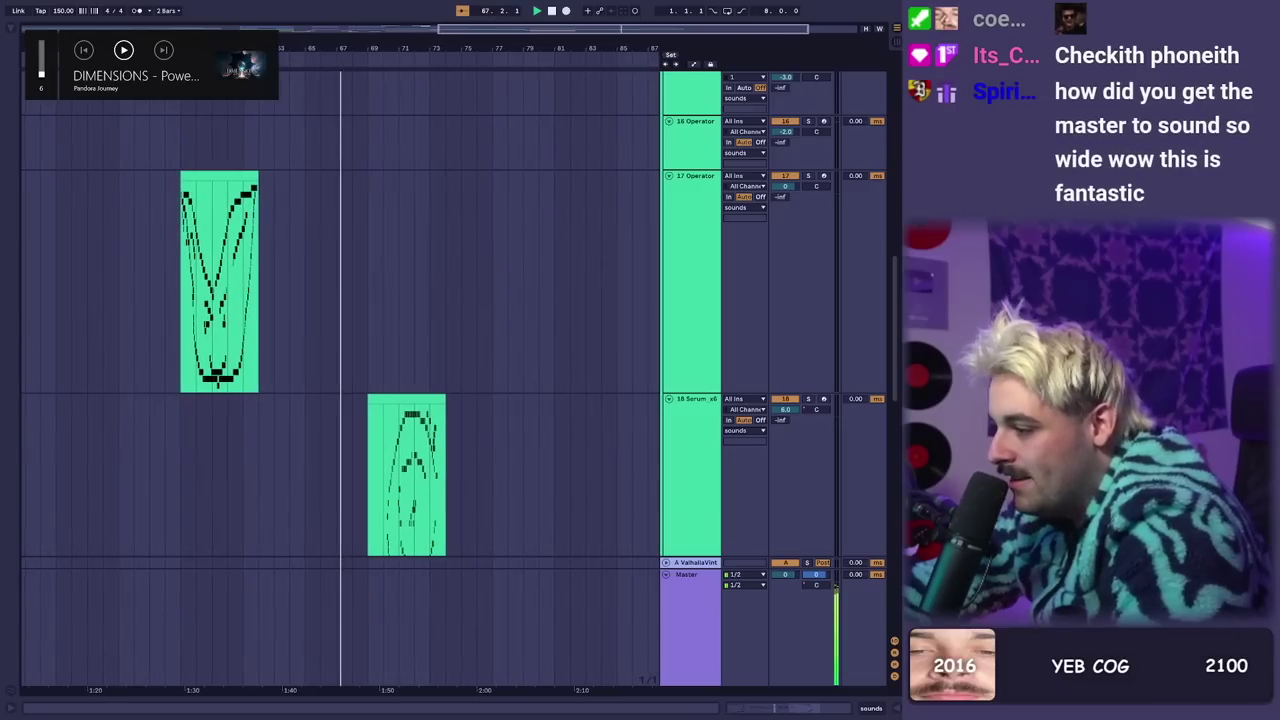
- Lower the system volume, examine the ear-shaped 18 Serum clip during playback from about bar 68, and stop playback
{"action": "scroll", "coordinate": [395, 340], "scroll_direction": "down", "scroll_amount": 3}
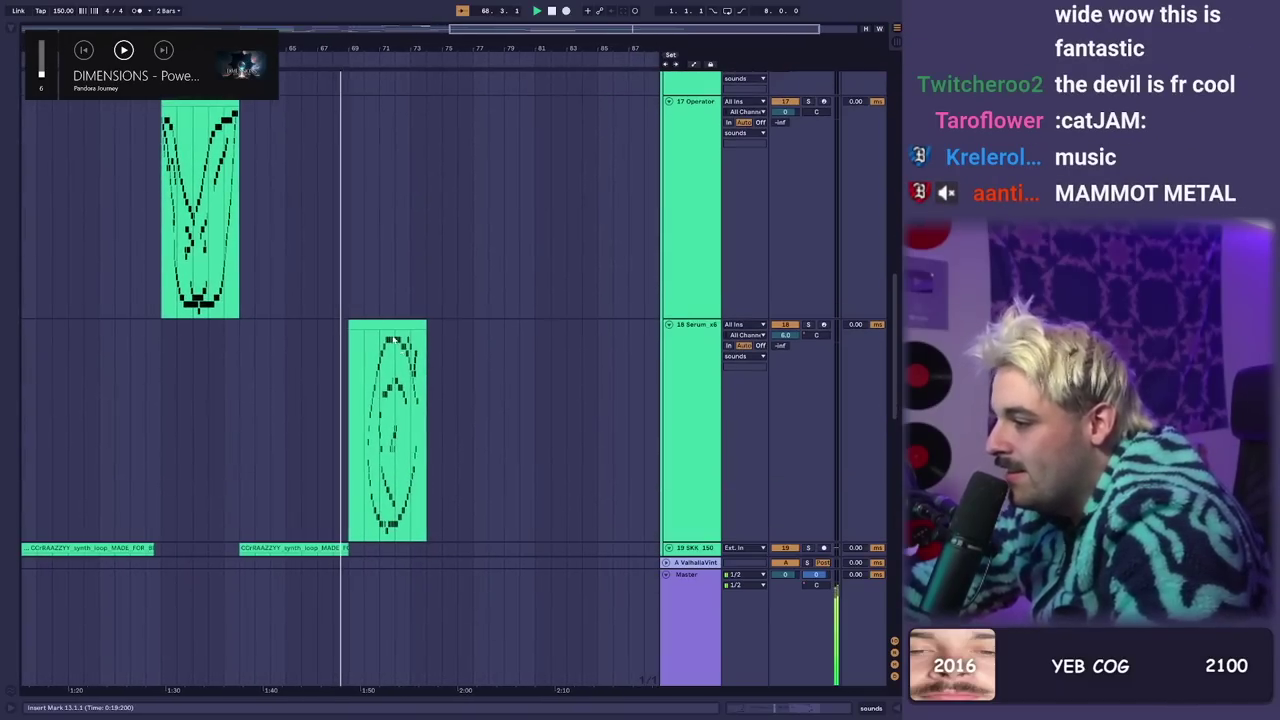
{"action": "scroll", "coordinate": [350, 348], "scroll_direction": "down", "scroll_amount": 1}
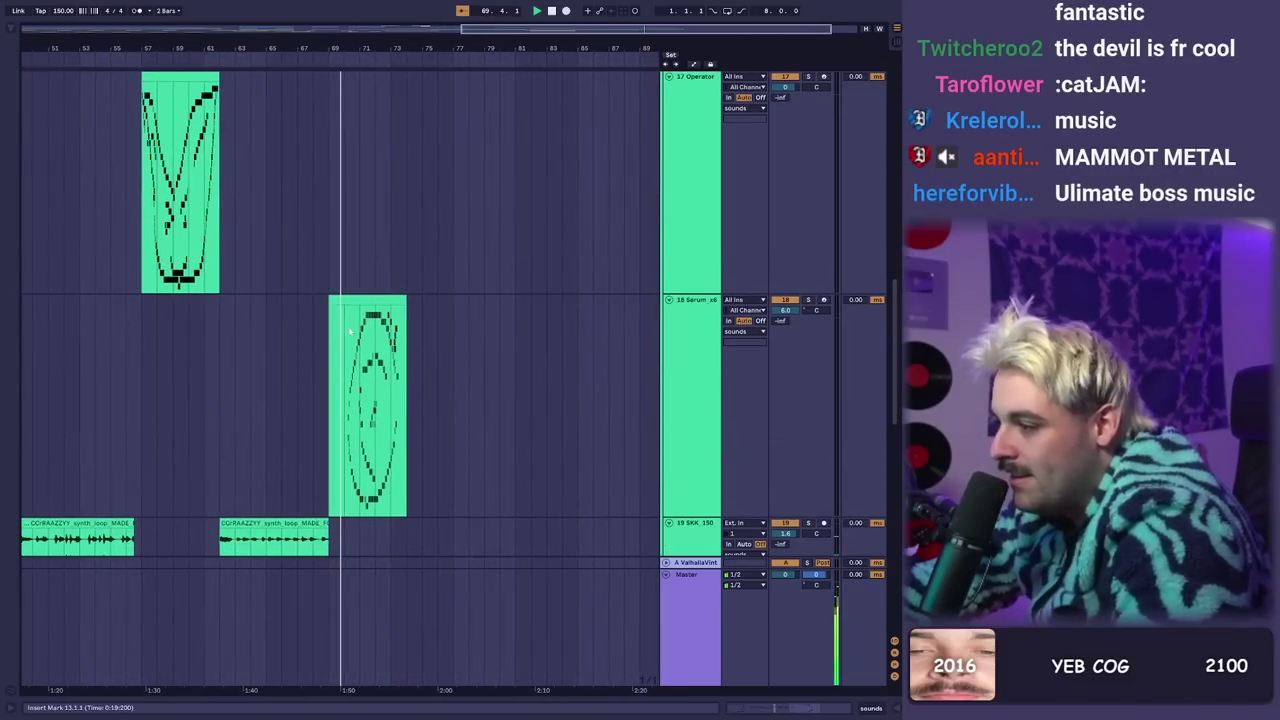
{"action": "scroll", "coordinate": [345, 345], "scroll_direction": "up", "scroll_amount": 1}
{"action": "key", "text": "XF86AudioLowerVolume"}
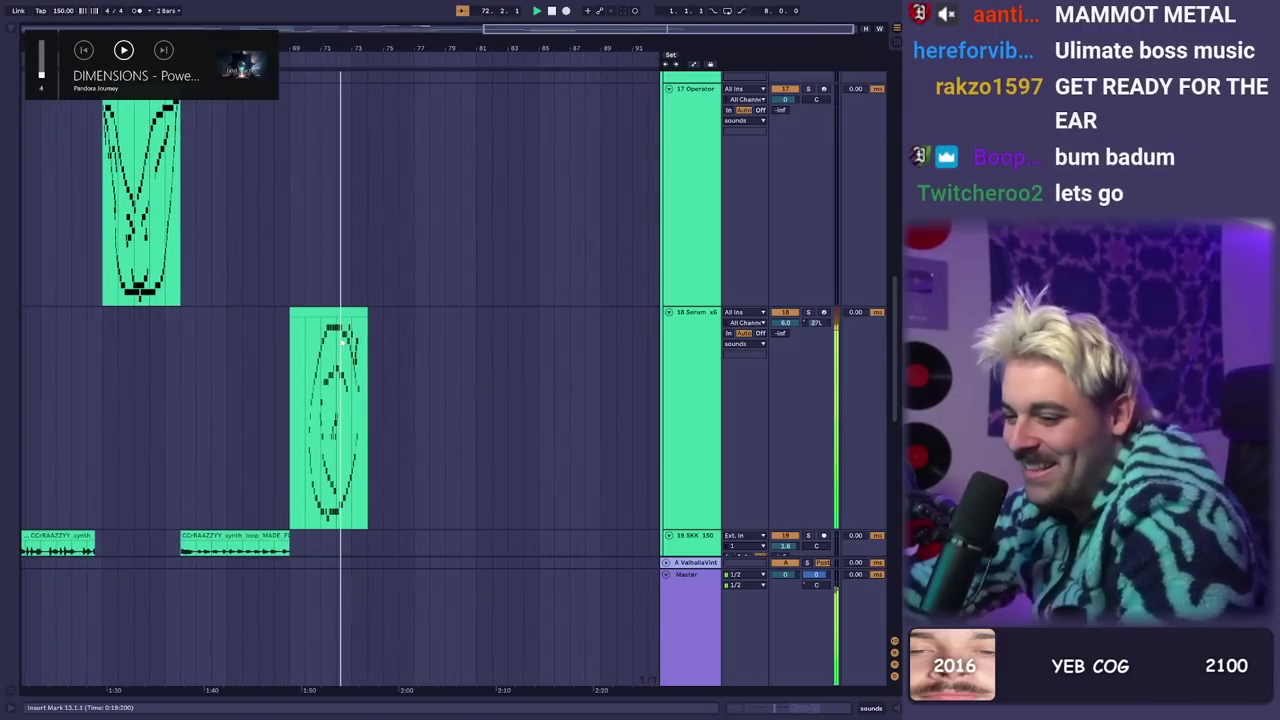
{"action": "scroll", "coordinate": [342, 342], "scroll_direction": "up", "scroll_amount": 3}
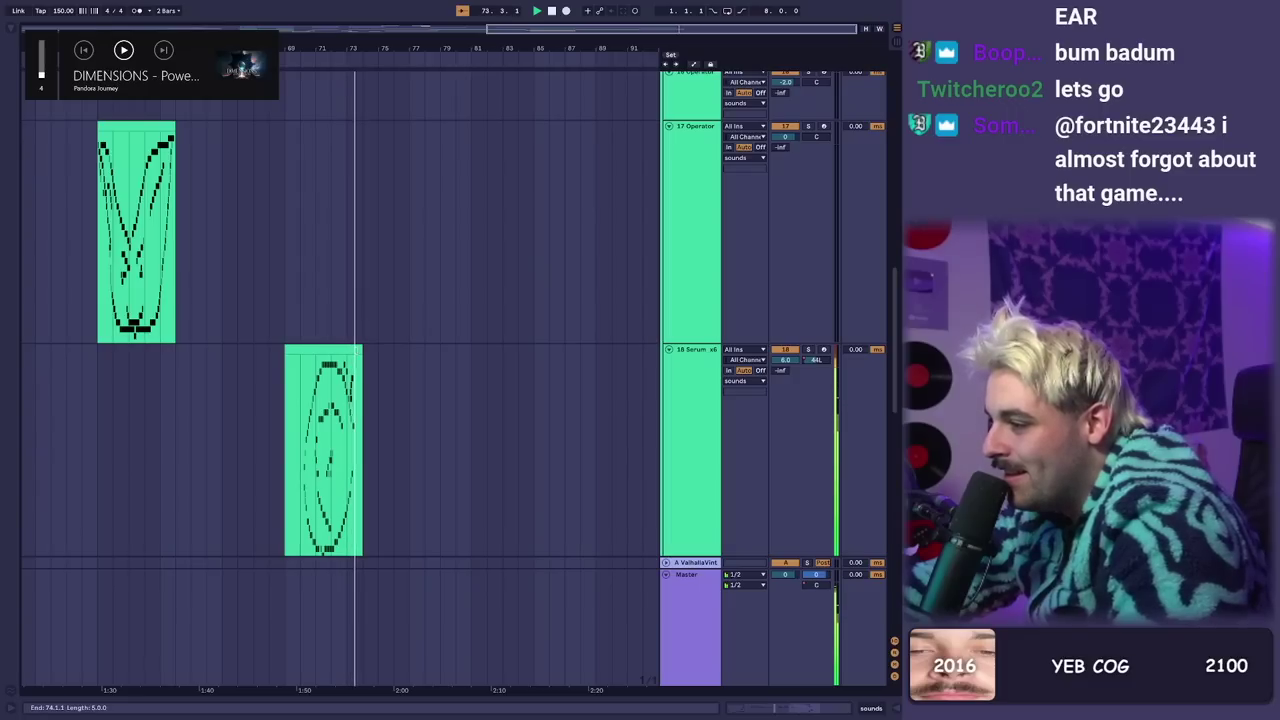
{"action": "scroll", "coordinate": [351, 377], "scroll_direction": "down", "scroll_amount": 2}
{"action": "mouse_move", "coordinate": [294, 46]}
{"action": "left_mouse_down"}
{"action": "mouse_move", "coordinate": [295, 130]}
{"action": "mouse_move", "coordinate": [349, 155]}
{"action": "left_mouse_up"}
{"action": "left_click", "coordinate": [385, 443]}
{"action": "key", "text": "space"}
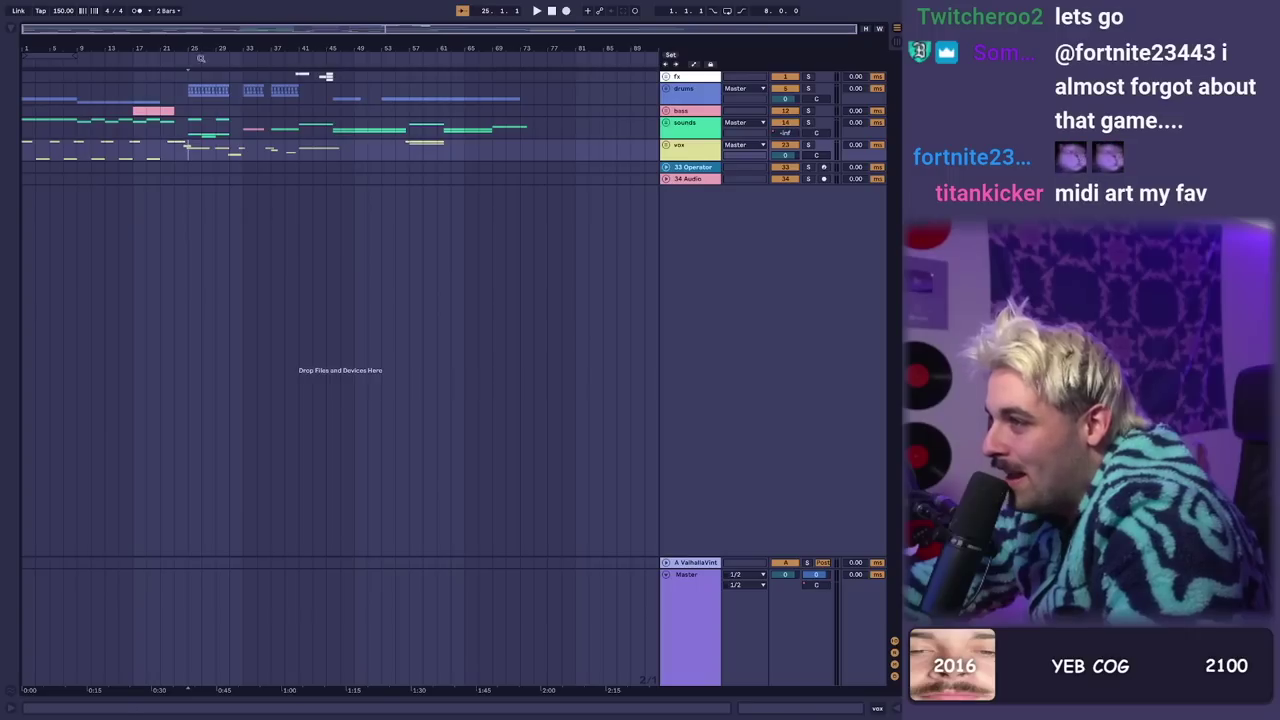
- Replay the ear melody from bar 69 with the sounds group and the 18 Serum track unfolded, and stop at about bar 71
{"action": "left_click", "coordinate": [496, 127]}
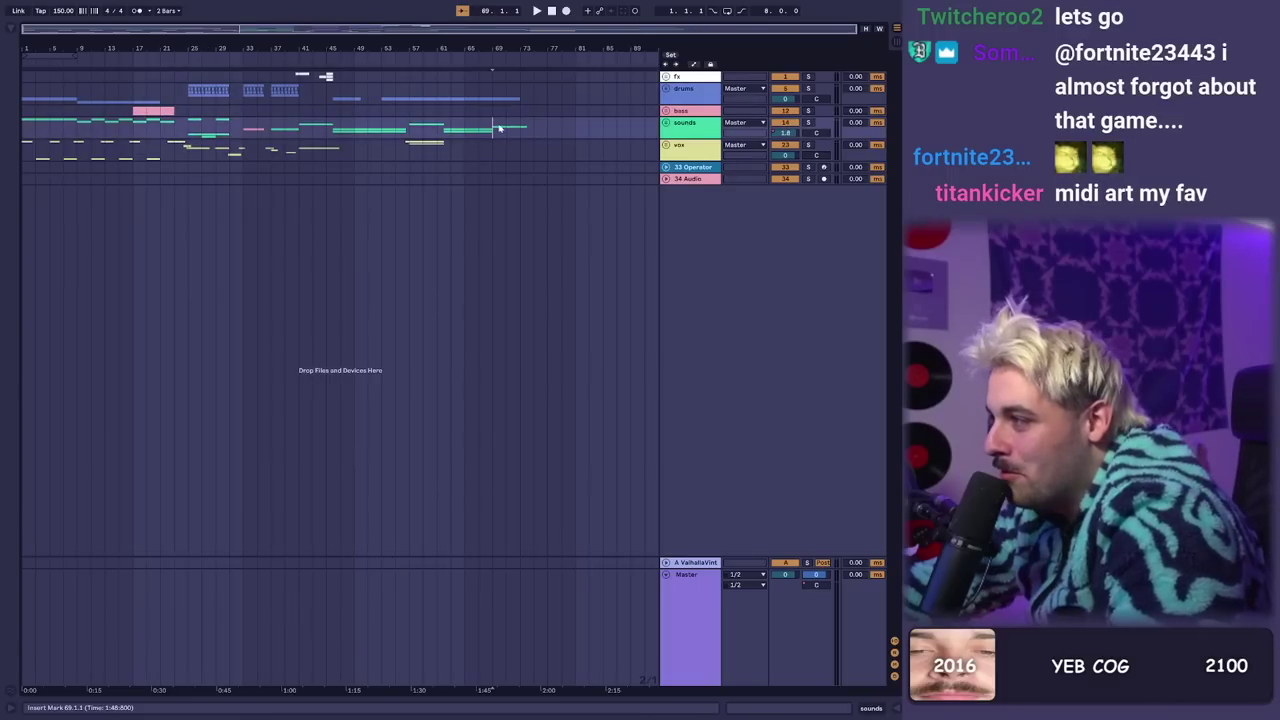
{"action": "left_click", "coordinate": [667, 123]}
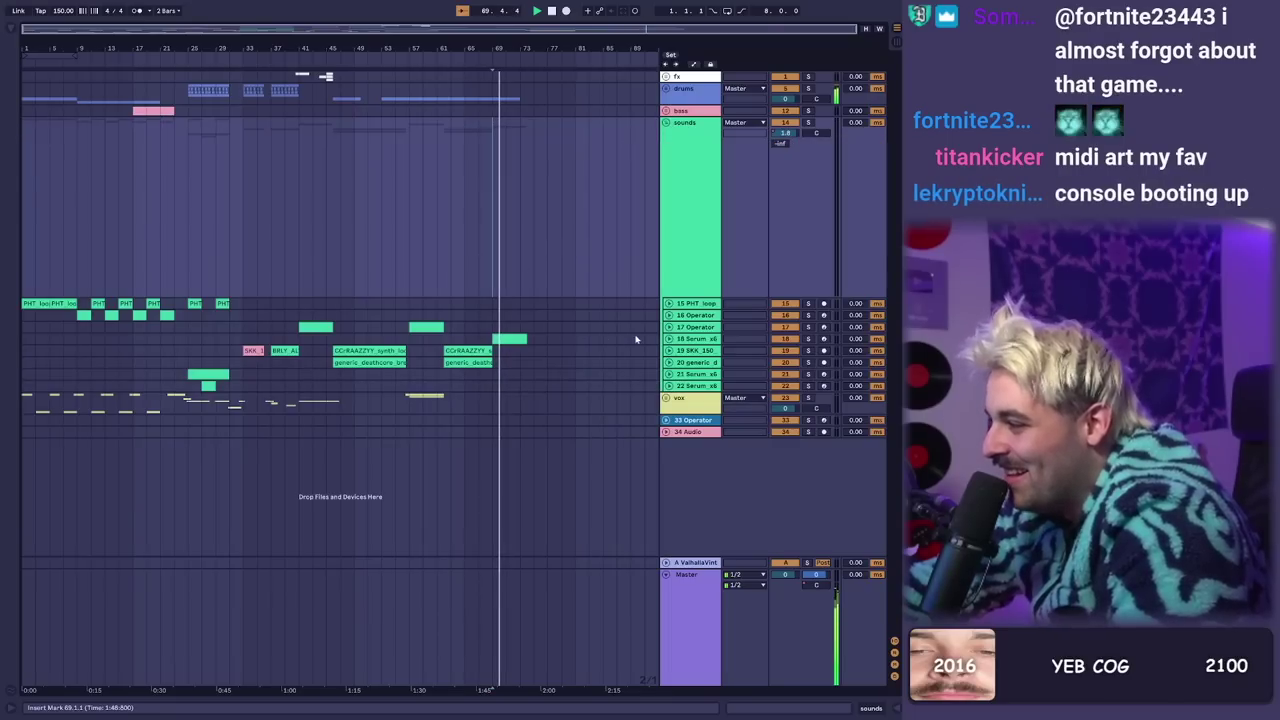
{"action": "left_click", "coordinate": [668, 340]}
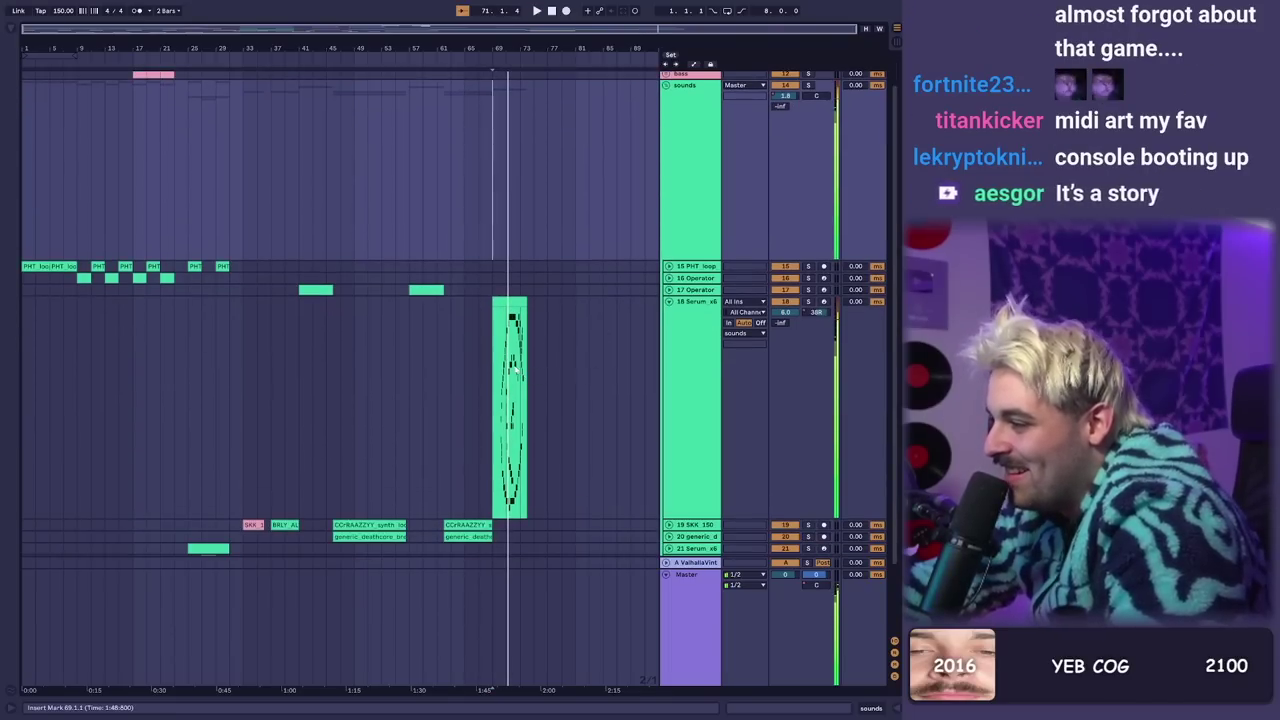
{"action": "left_click", "coordinate": [505, 365]}
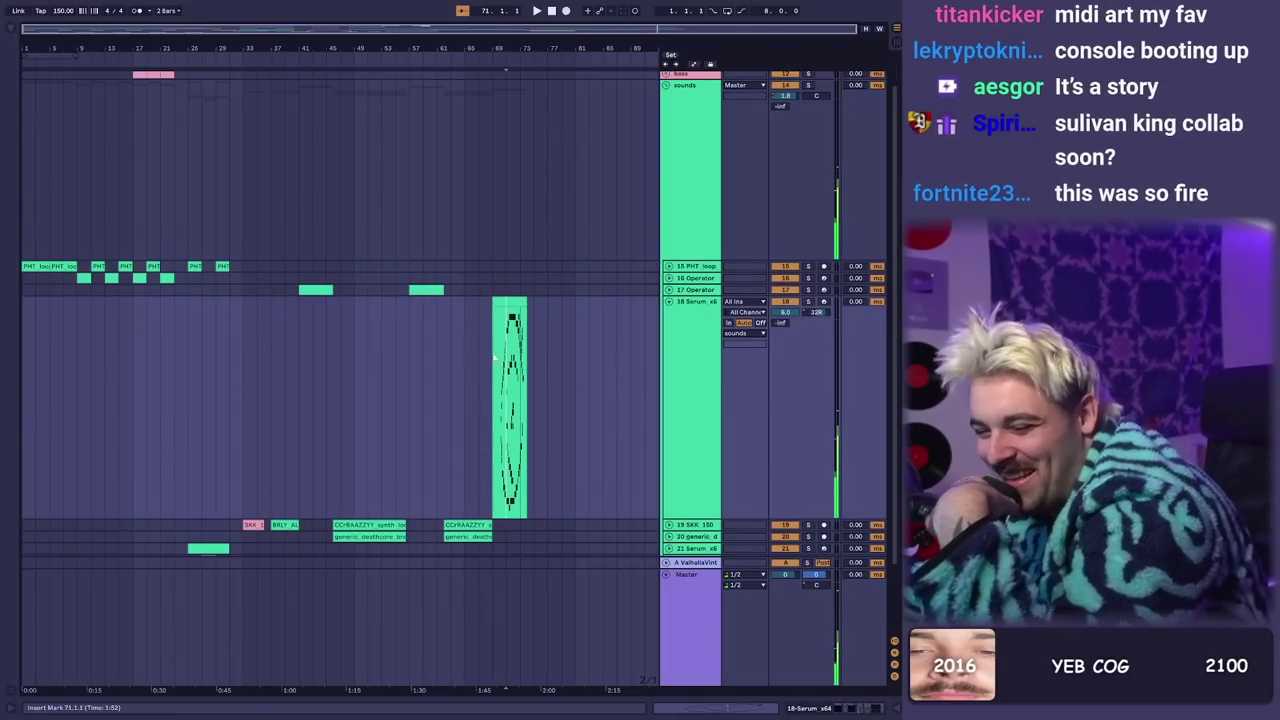
{"action": "scroll", "coordinate": [198, 240], "scroll_direction": "up", "scroll_amount": 2}
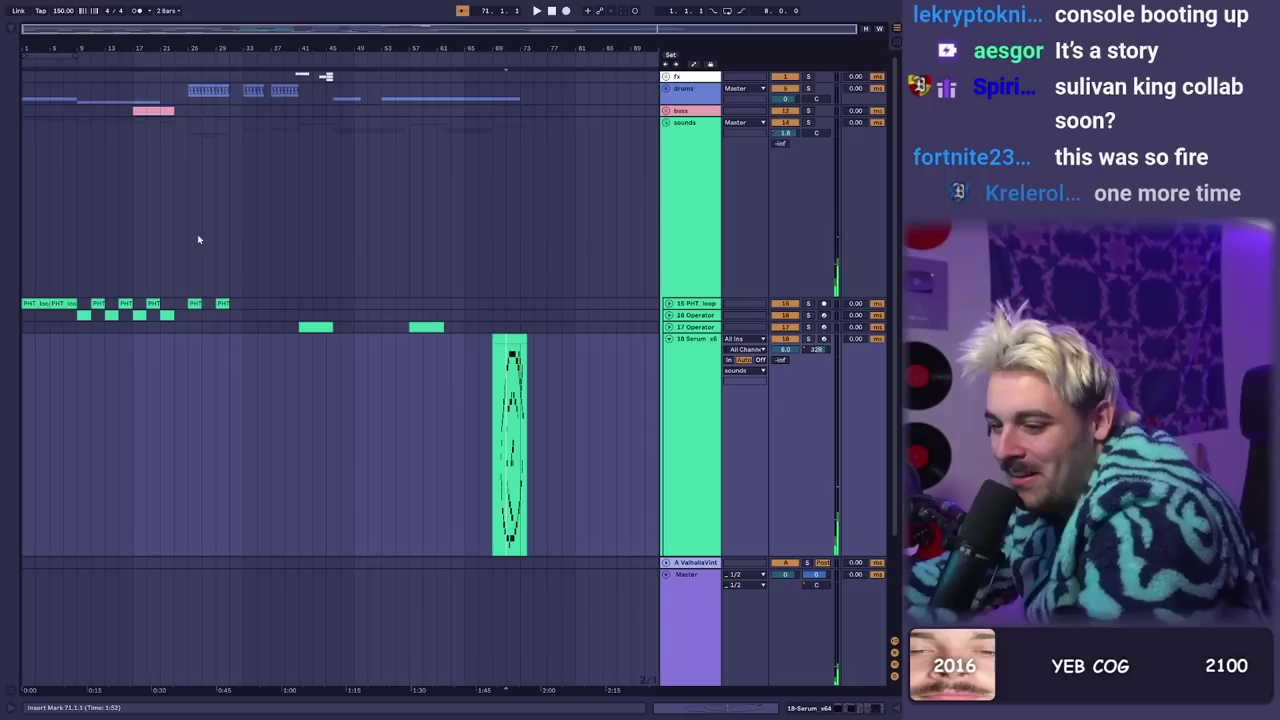
- Replay the 22 Serum melody section from bar 27 and examine the surrounding vocal clips up to about bar 33
{"action": "left_click", "coordinate": [101, 302]}
{"action": "scroll", "coordinate": [73, 75], "scroll_direction": "up", "scroll_amount": 2}
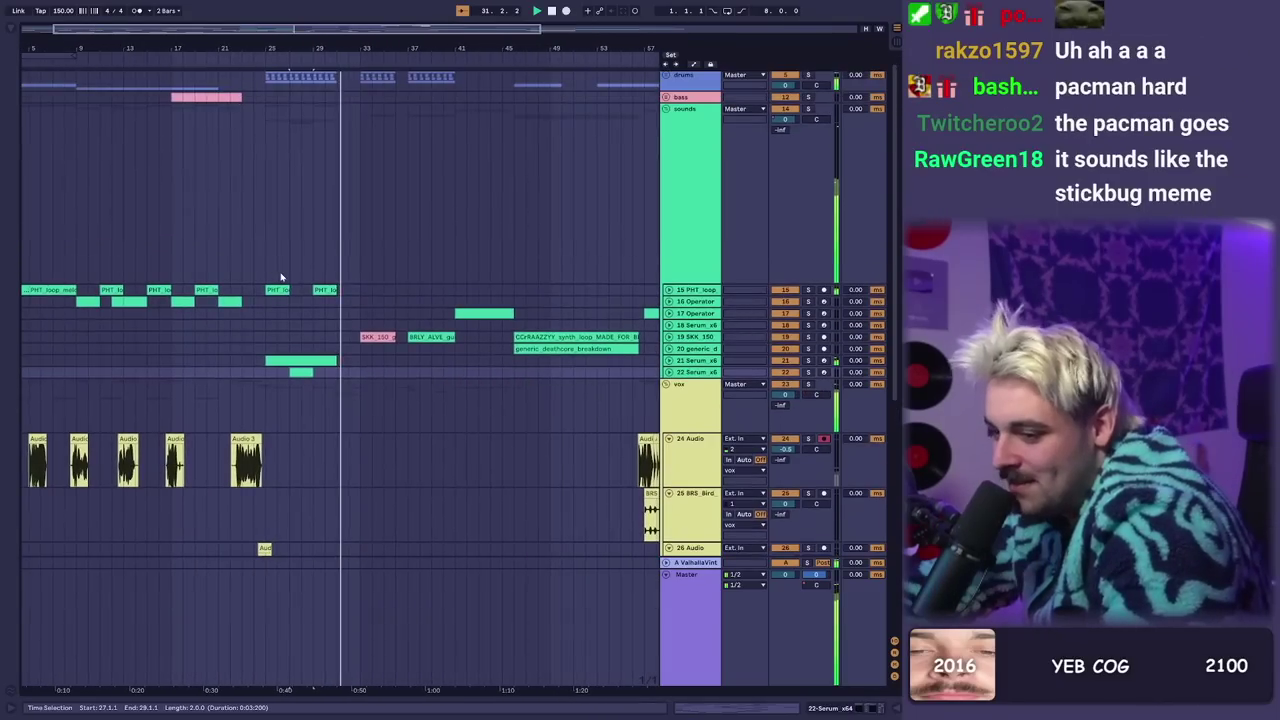
{"action": "left_click_drag", "start_coordinate": [333, 48], "coordinate": [323, 72]}
{"action": "scroll", "coordinate": [486, 330], "scroll_direction": "down", "scroll_amount": 3}
{"action": "scroll", "coordinate": [486, 333], "scroll_direction": "down", "scroll_amount": 3}
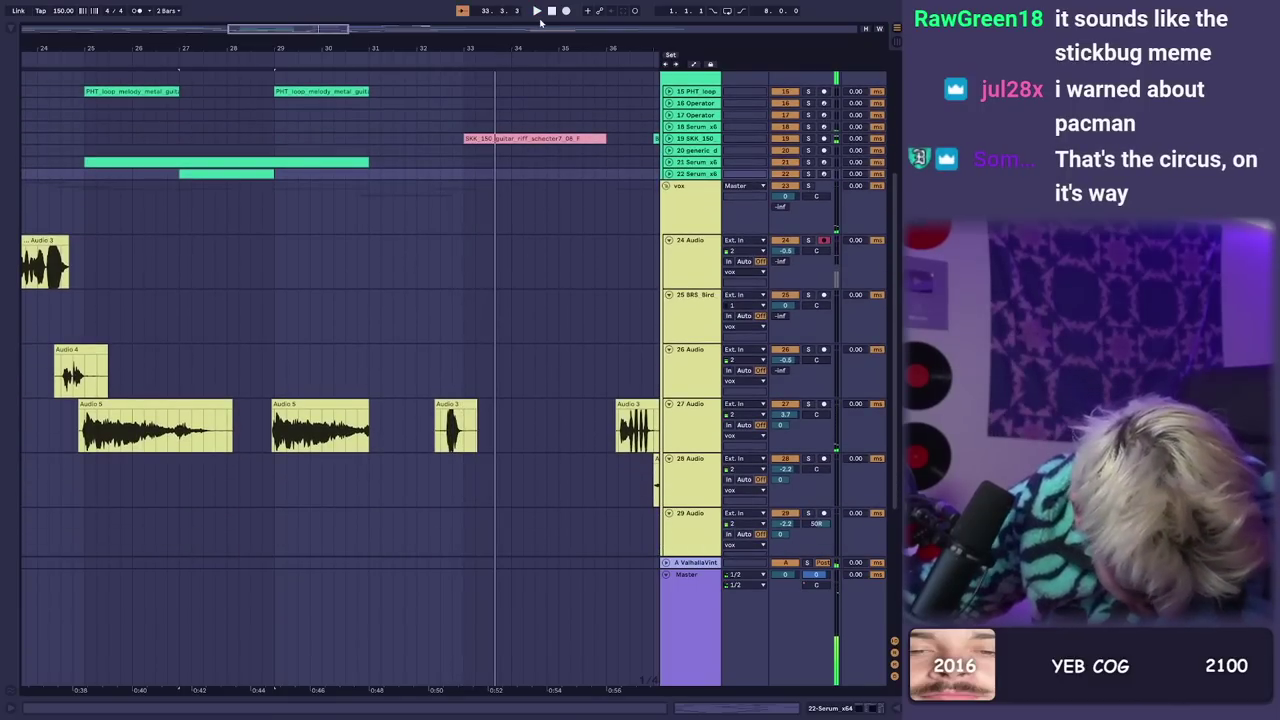
- Replay from bar 32.3 and examine the SKK guitar riff, BRLY guitar lick and vocal clips during playback
{"action": "left_click", "coordinate": [434, 152]}
{"action": "left_click", "coordinate": [437, 171]}
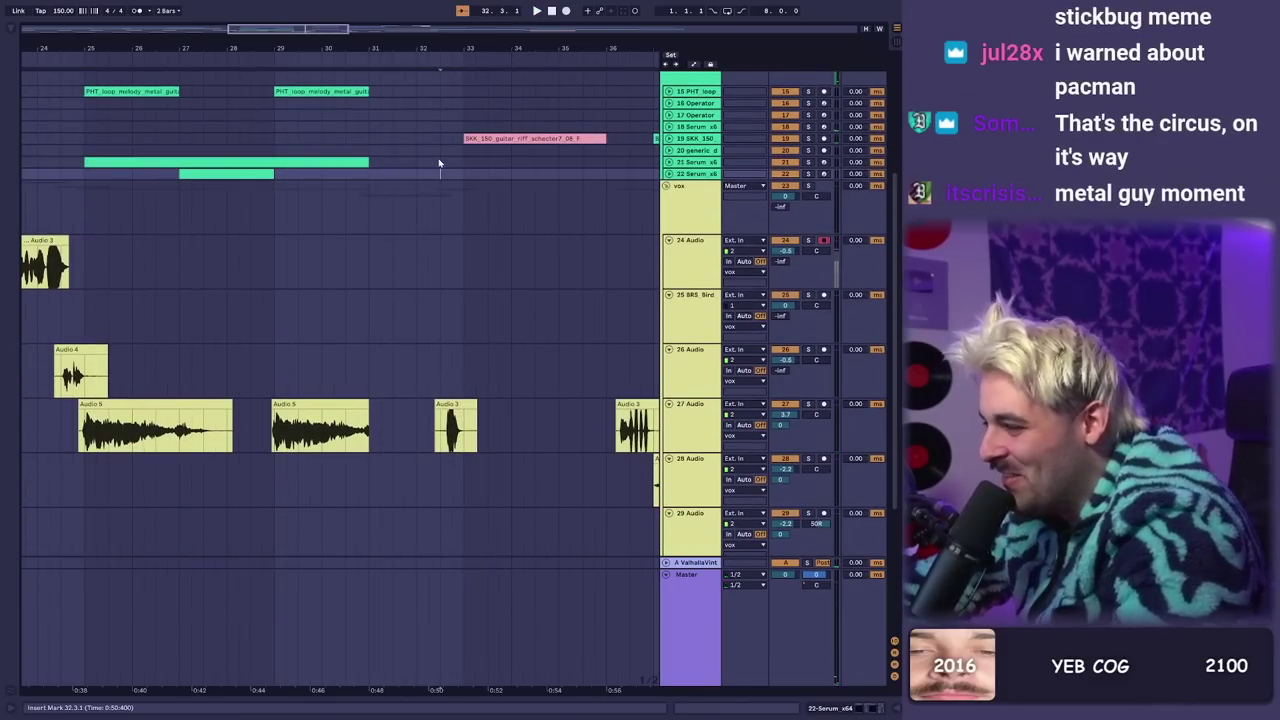
{"action": "key", "text": "space"}
{"action": "scroll", "coordinate": [371, 220], "scroll_direction": "up", "scroll_amount": 3}
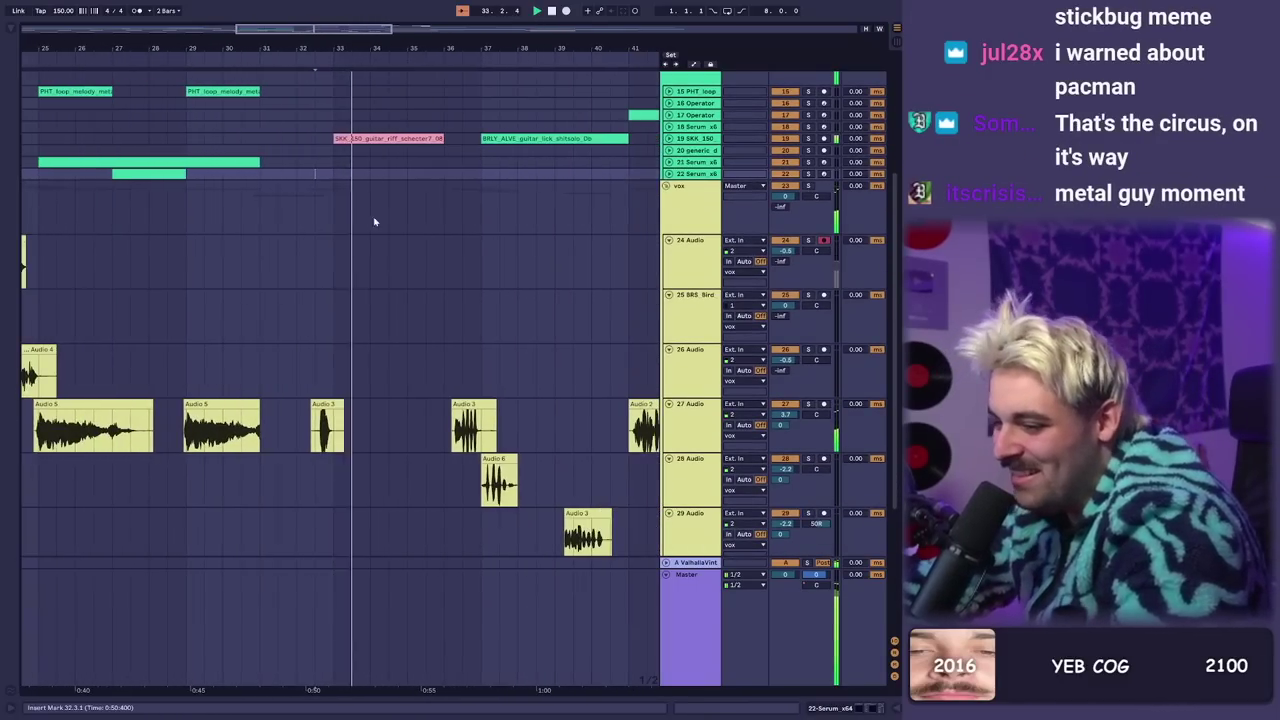
{"action": "scroll", "coordinate": [338, 236], "scroll_direction": "up", "scroll_amount": 2}
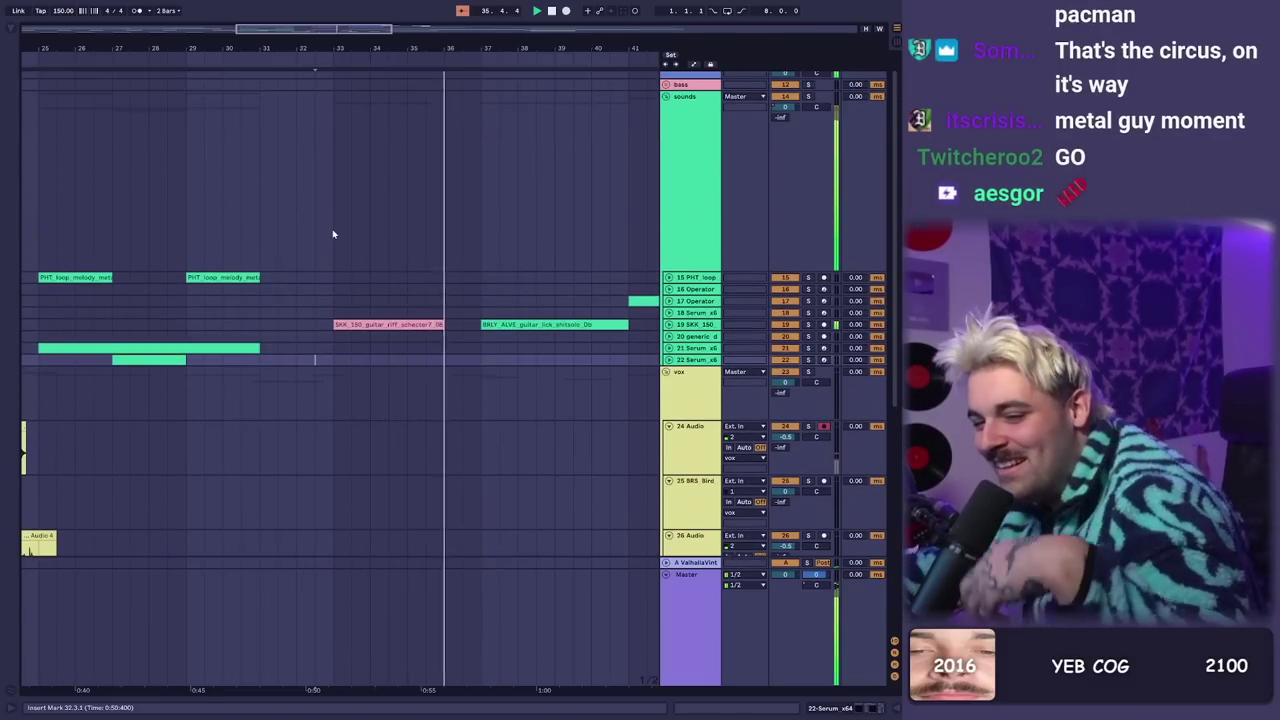
{"action": "scroll", "coordinate": [495, 265], "scroll_direction": "down", "scroll_amount": 3}
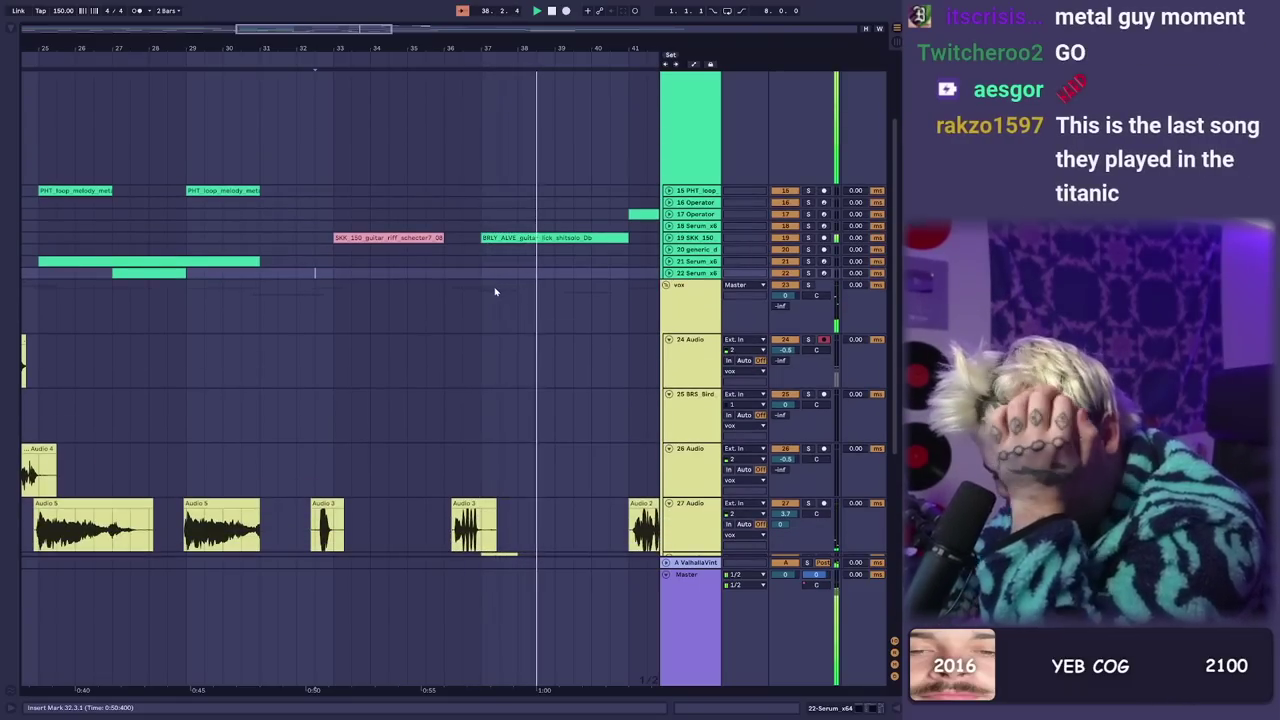
- Place the insert marker at bar 36 on the vox group, fold all its tracks and zoom out the arrangement
{"action": "left_click", "coordinate": [555, 328]}
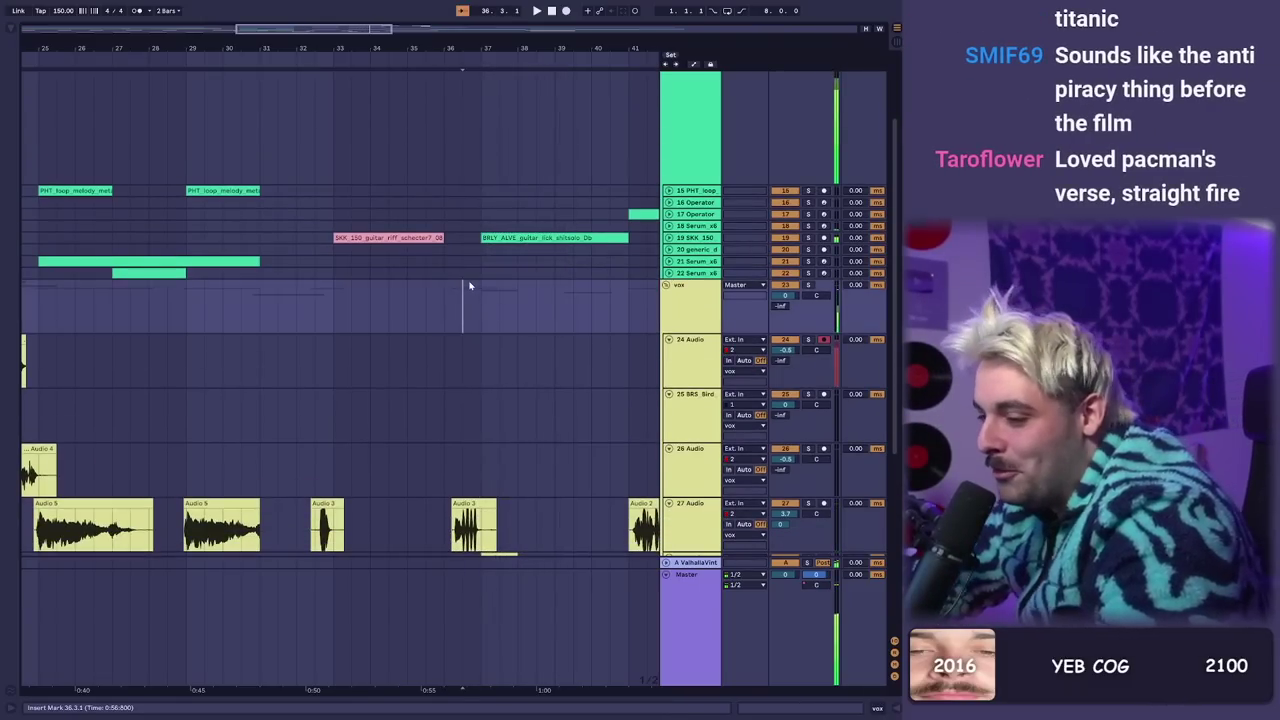
{"action": "scroll", "coordinate": [444, 293], "scroll_direction": "down", "scroll_amount": 3}
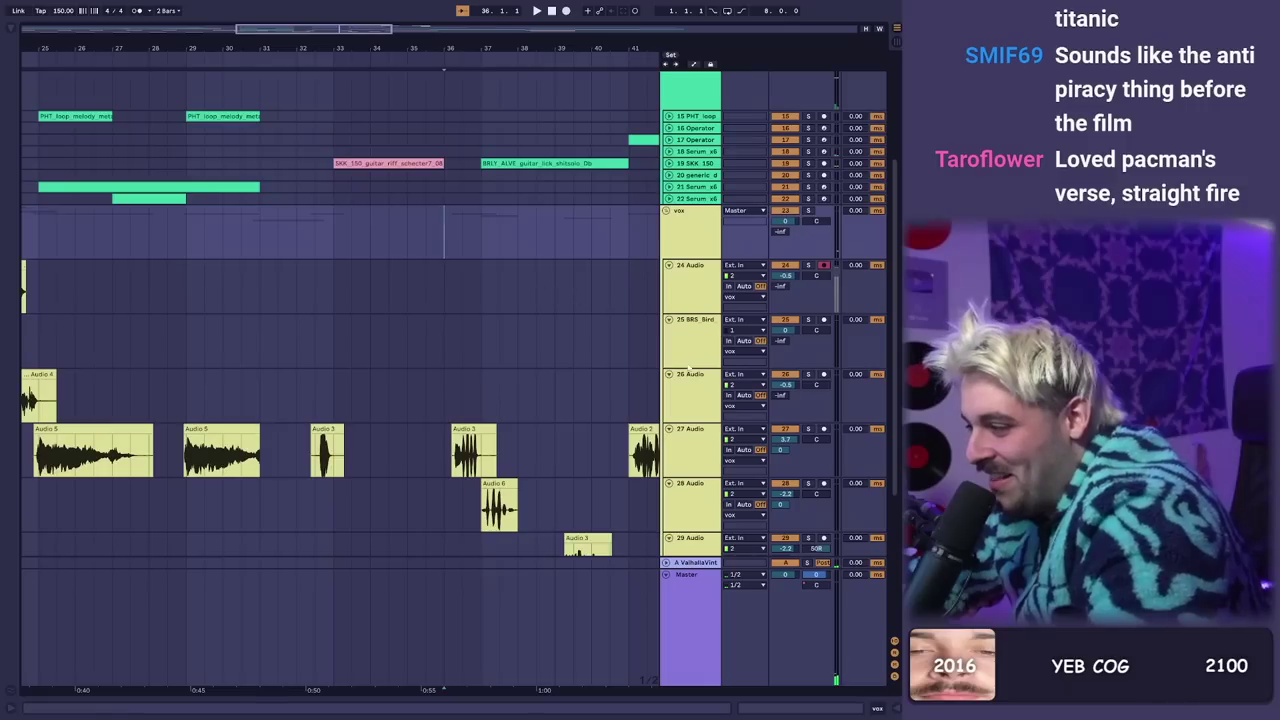
{"action": "left_click", "coordinate": [670, 374], "text": "alt"}
{"action": "left_click_drag", "start_coordinate": [526, 54], "coordinate": [350, 111]}
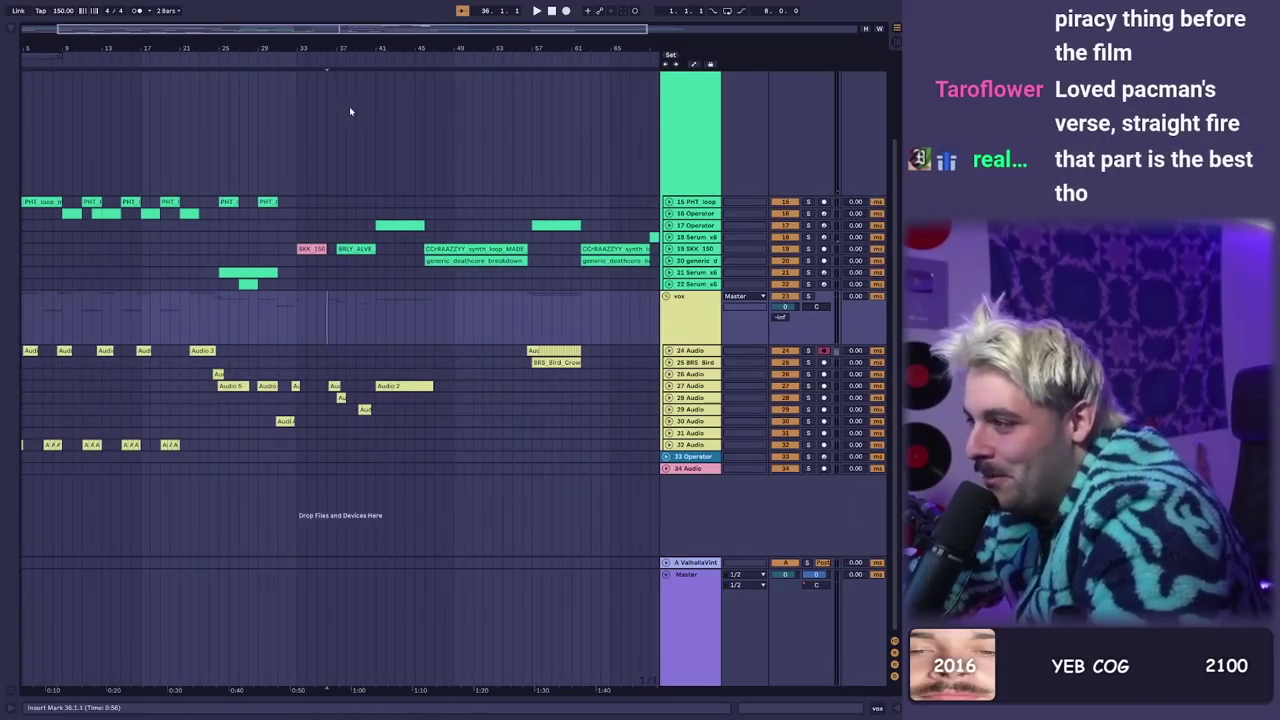
- Replay the song's ending around bar 74 and fold the sounds group
{"action": "key", "text": "space"}
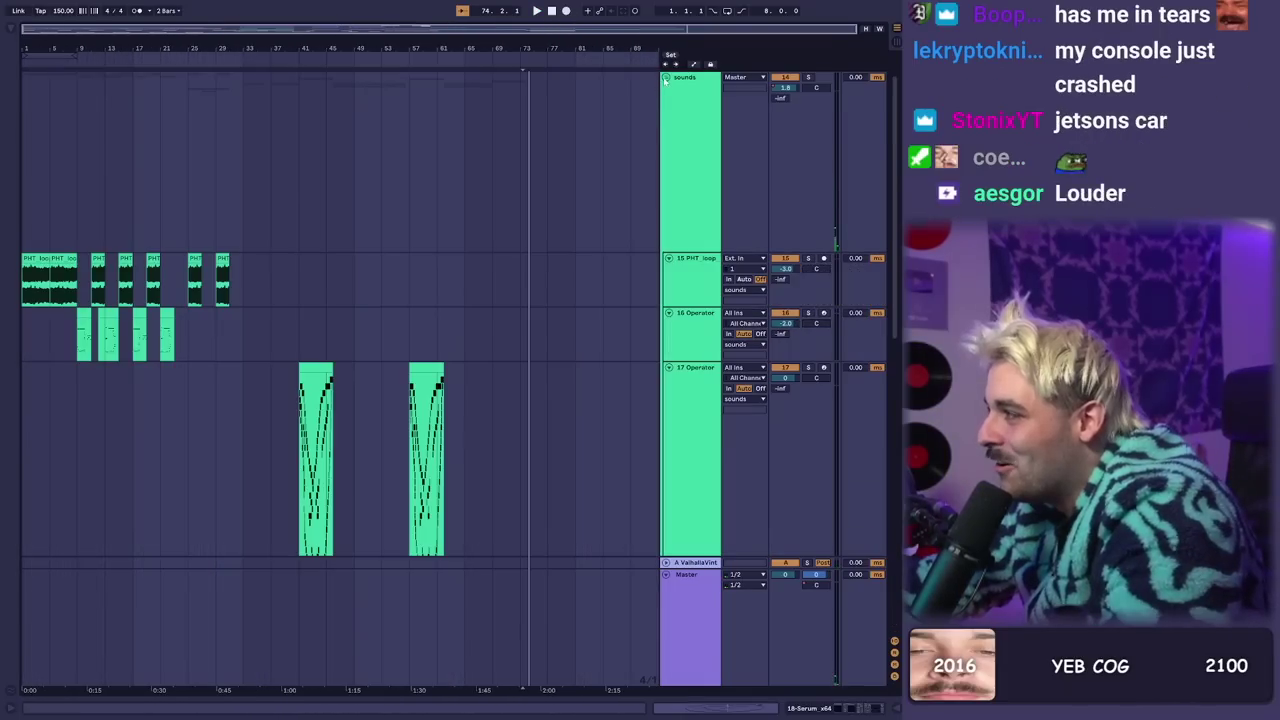
{"action": "left_click", "coordinate": [666, 77]}
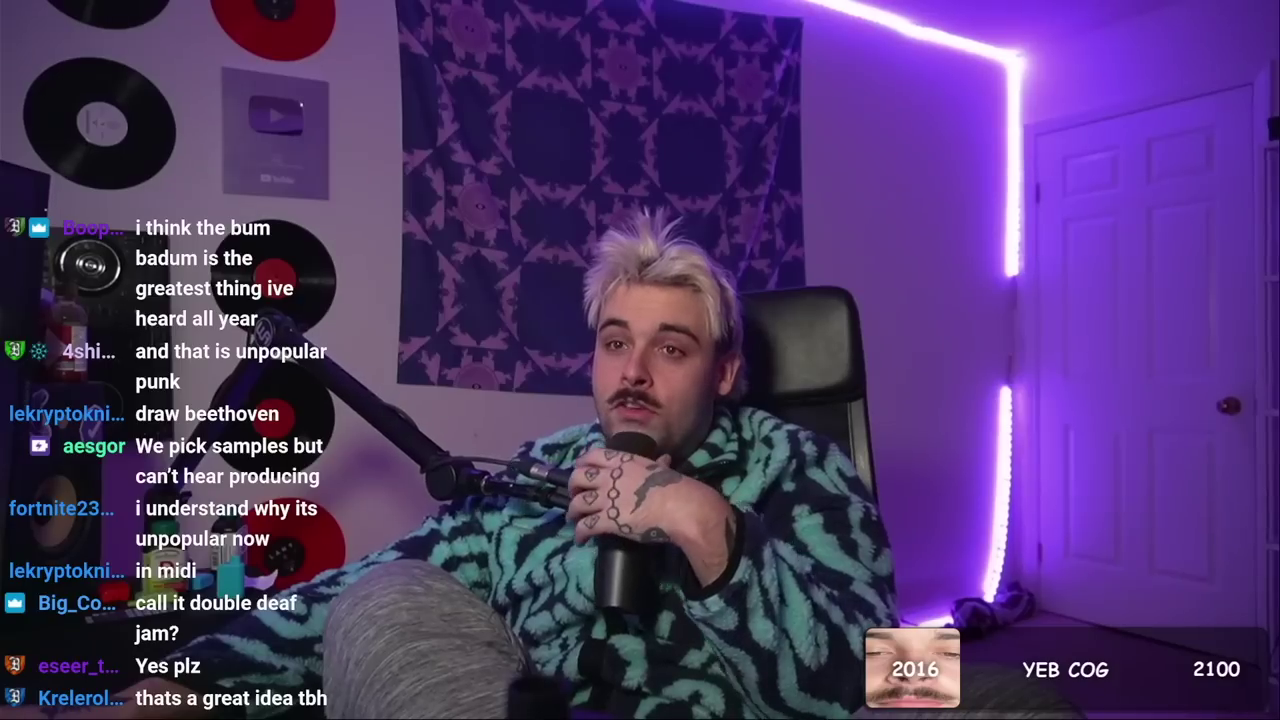